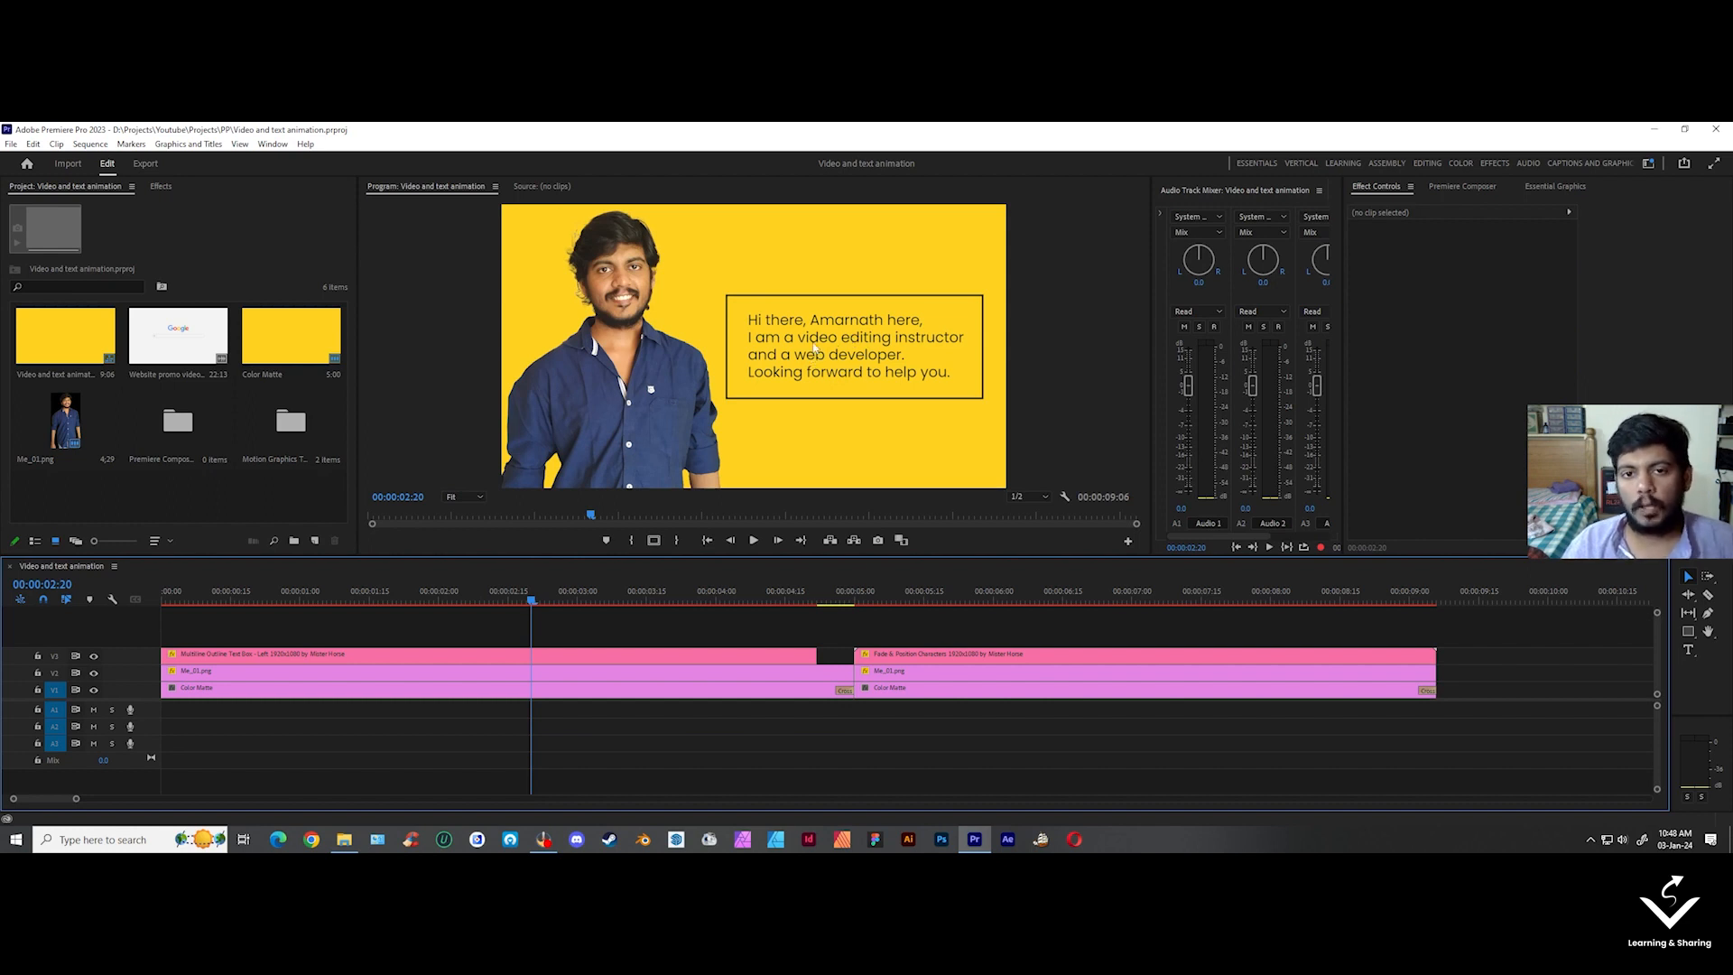
- Preview the outlined text box and name title animations in the existing sequence, and return to its start
drag(528, 603, 382, 605)
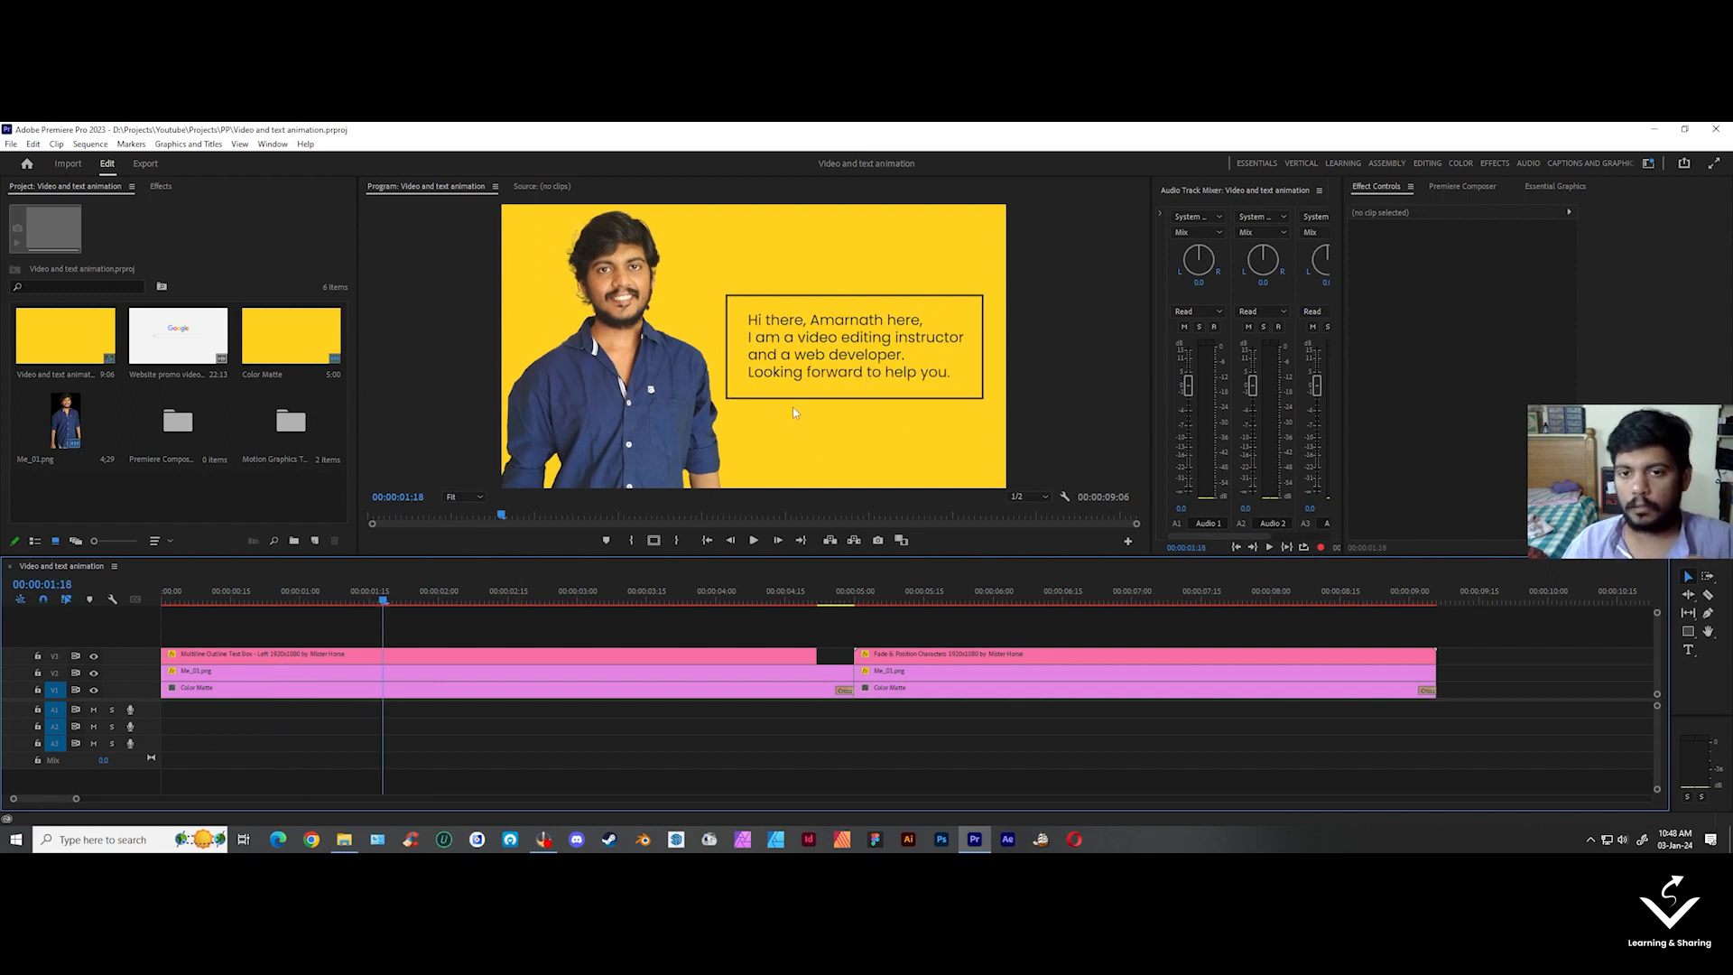
key(space)
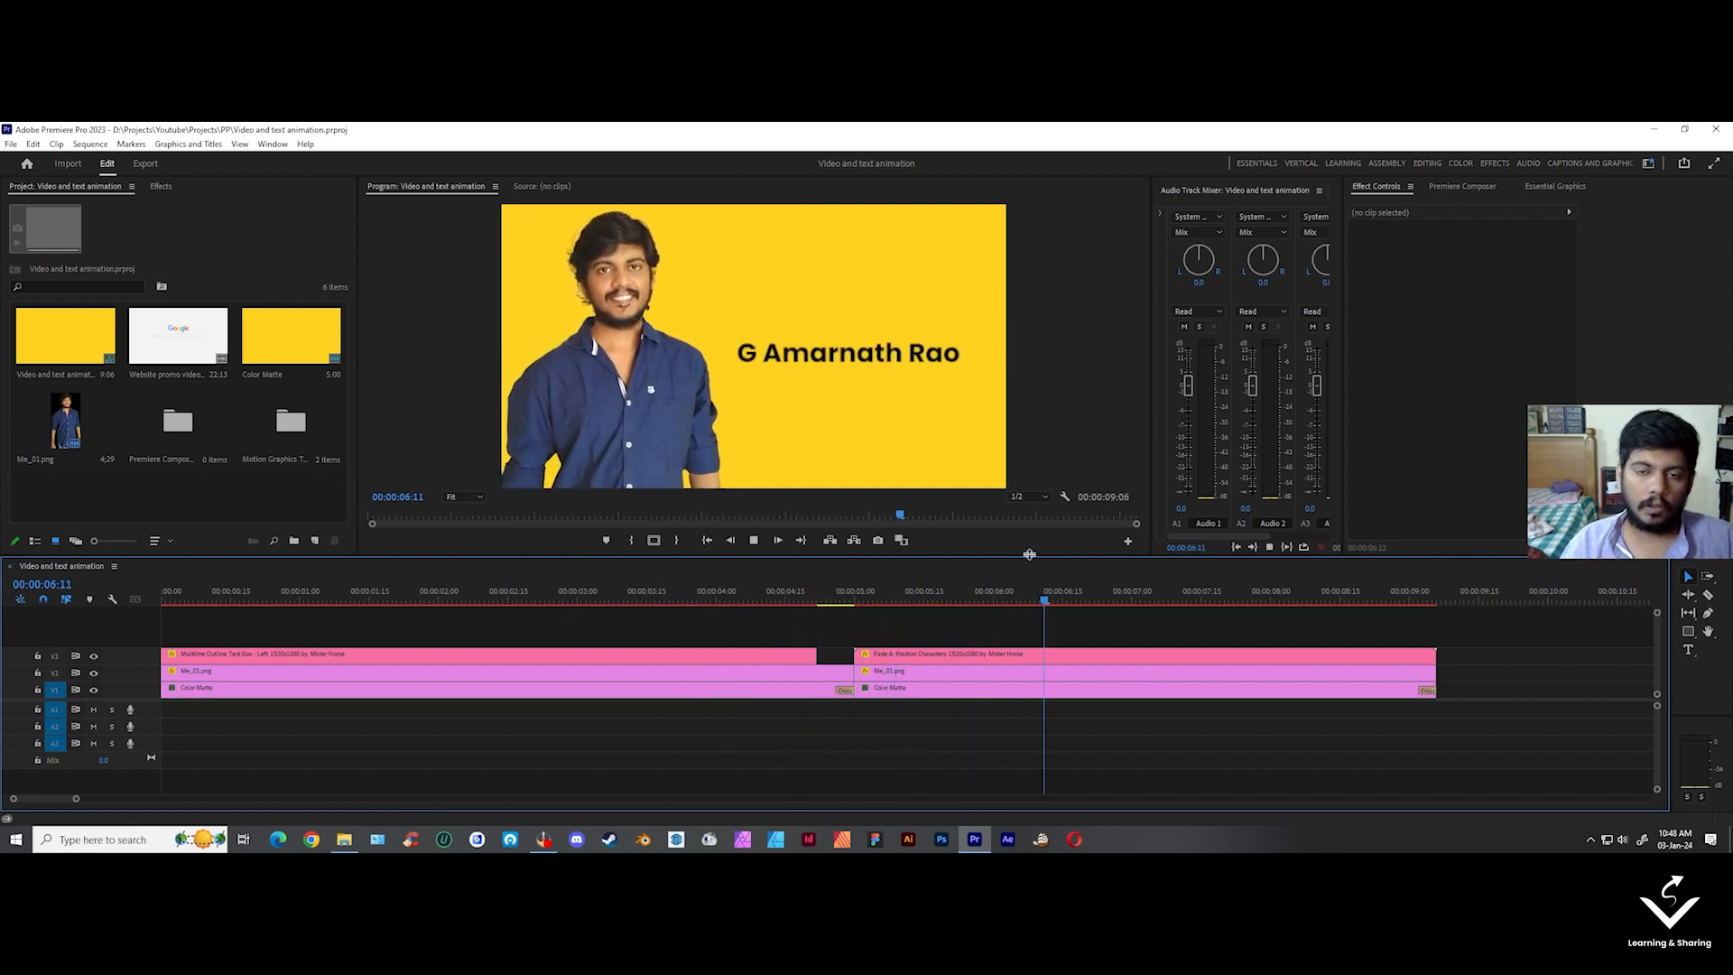
drag(1230, 591, 1144, 607)
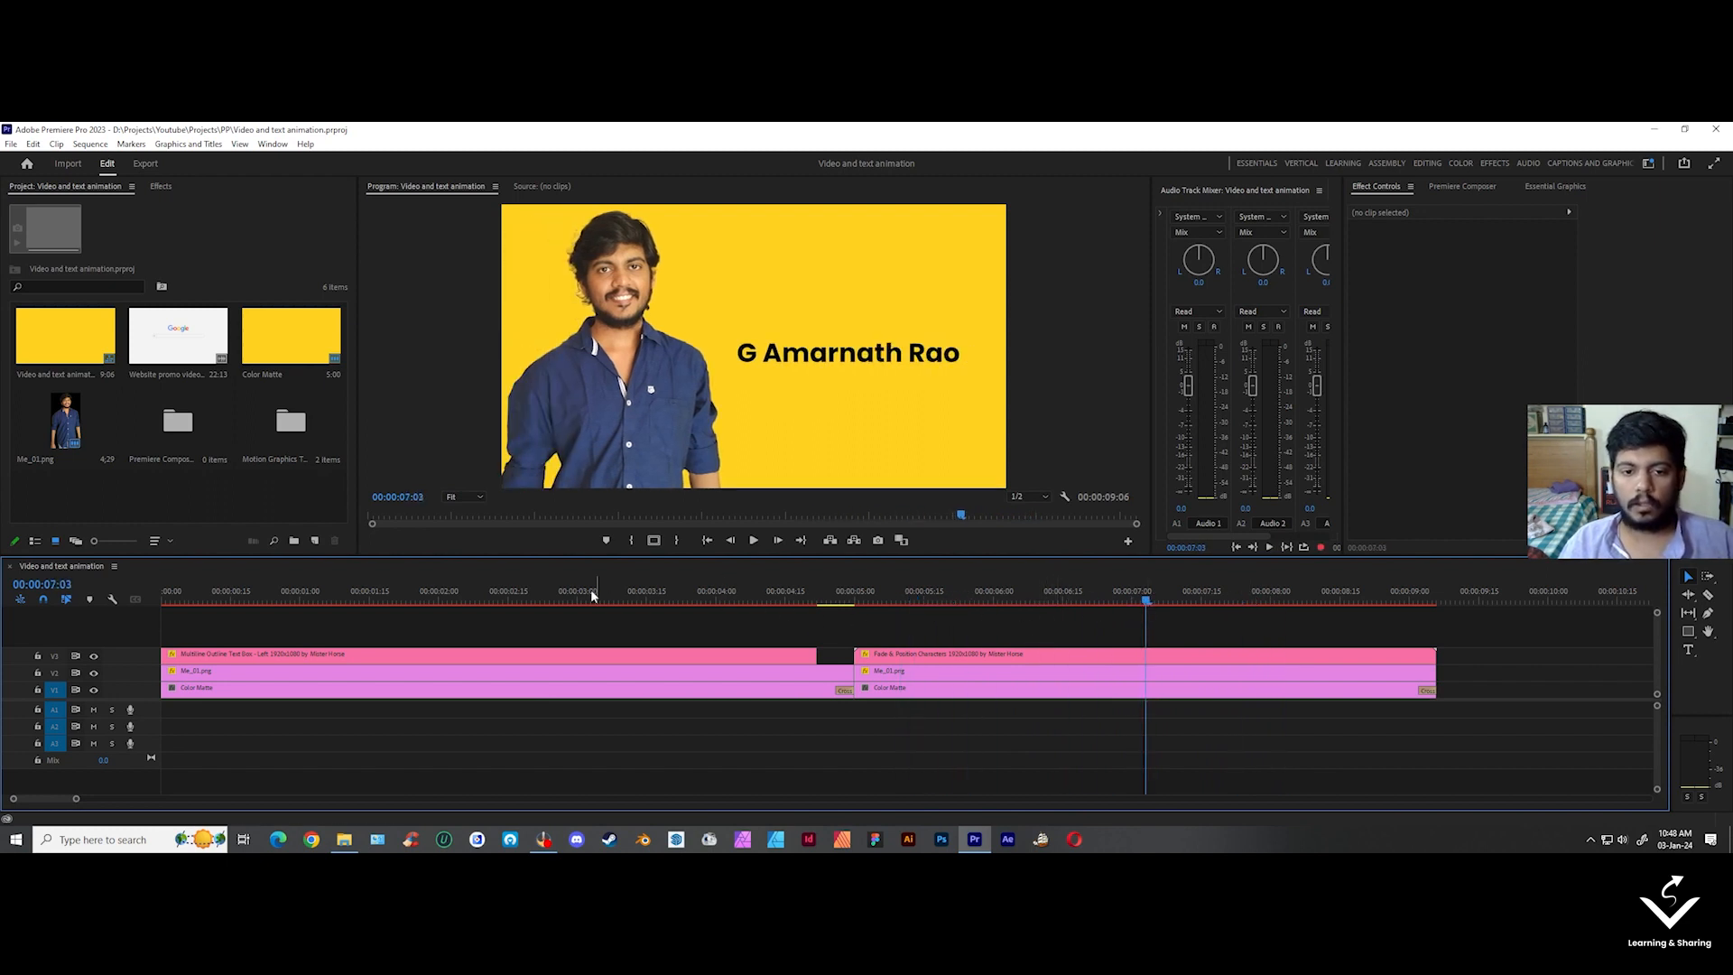
drag(590, 589, 545, 618)
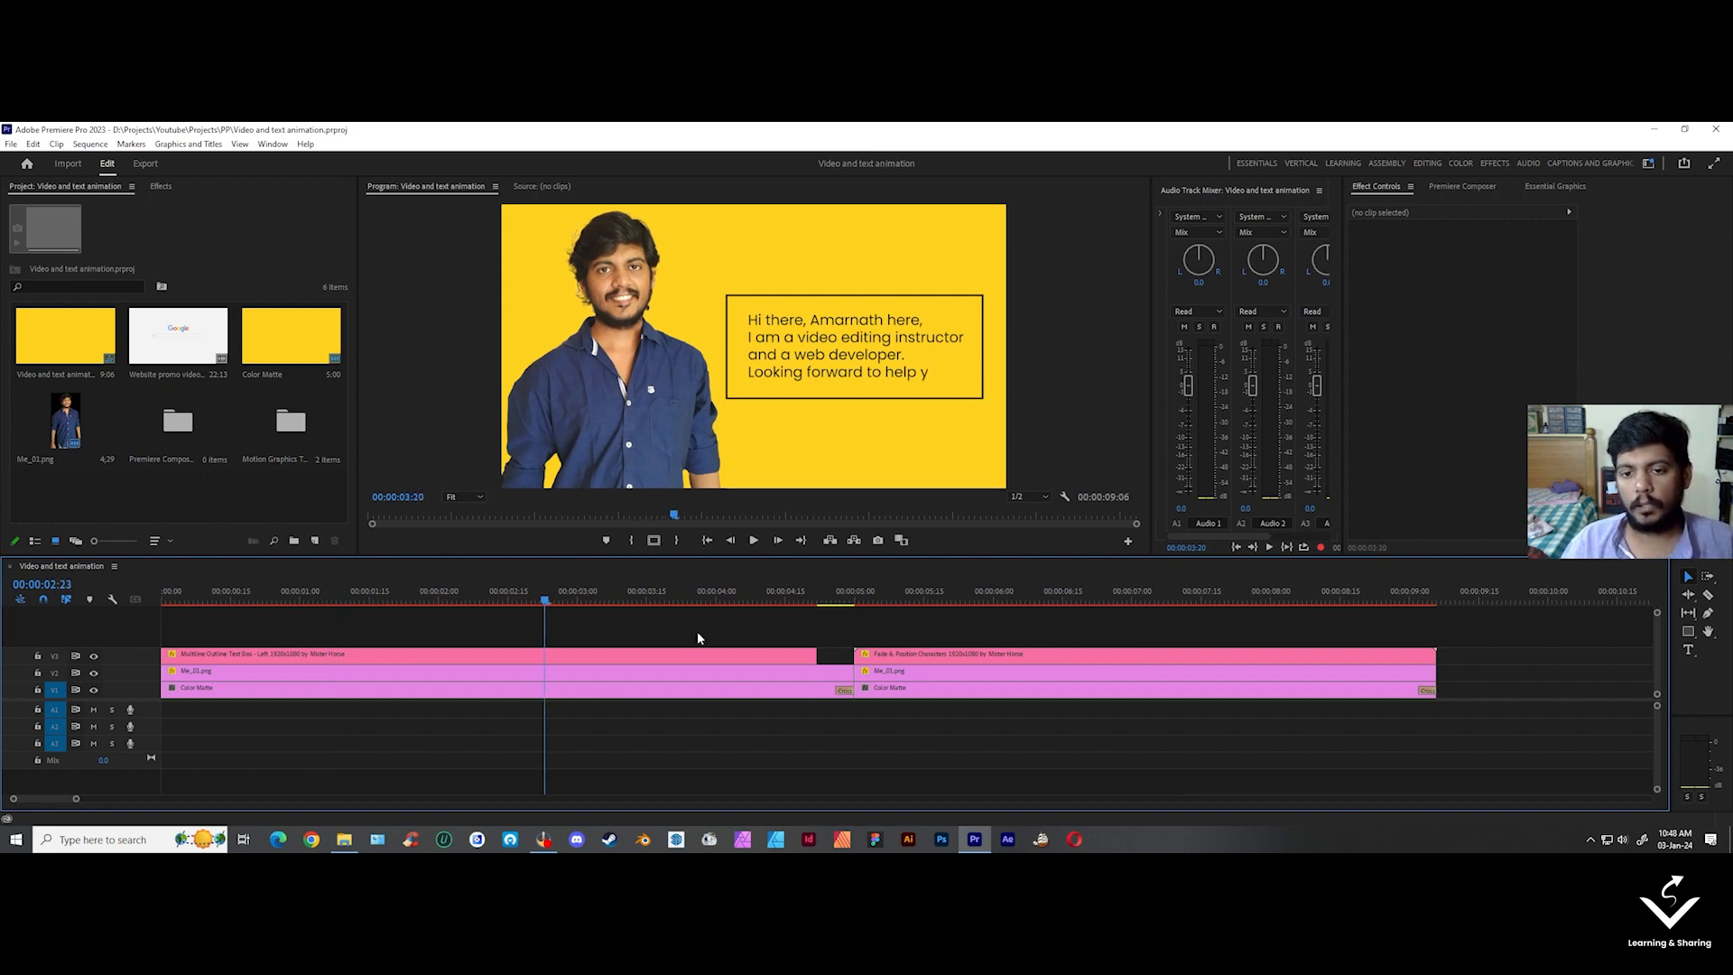
click(967, 632)
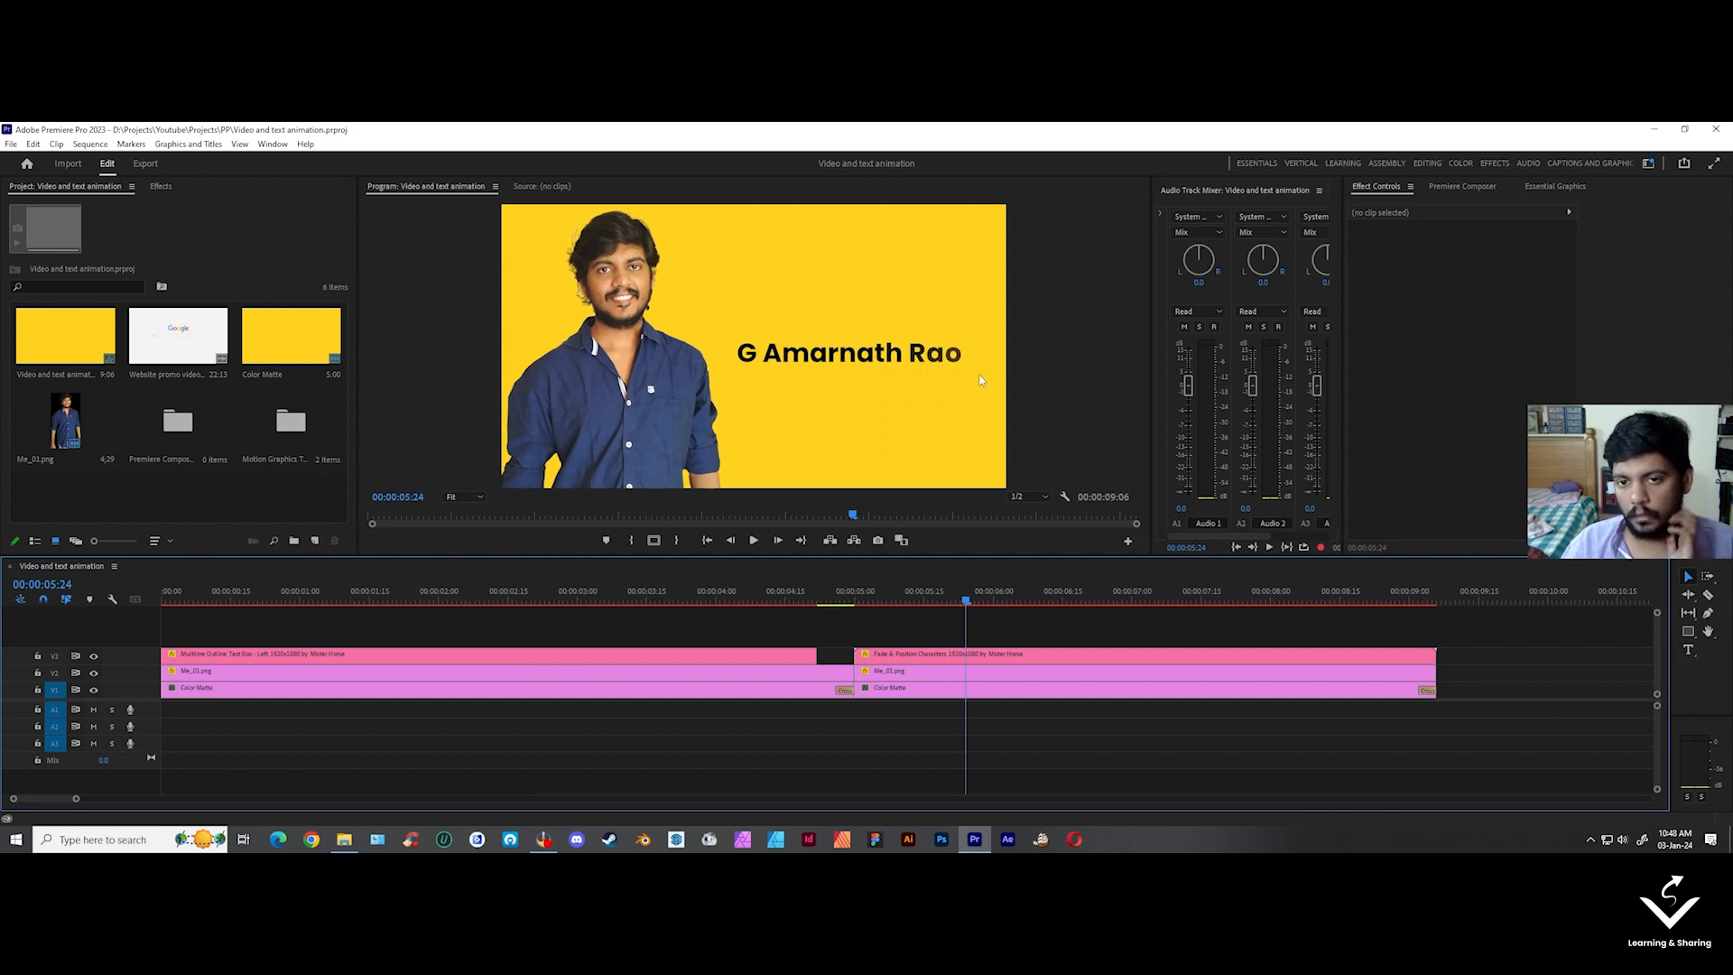
key(Home)
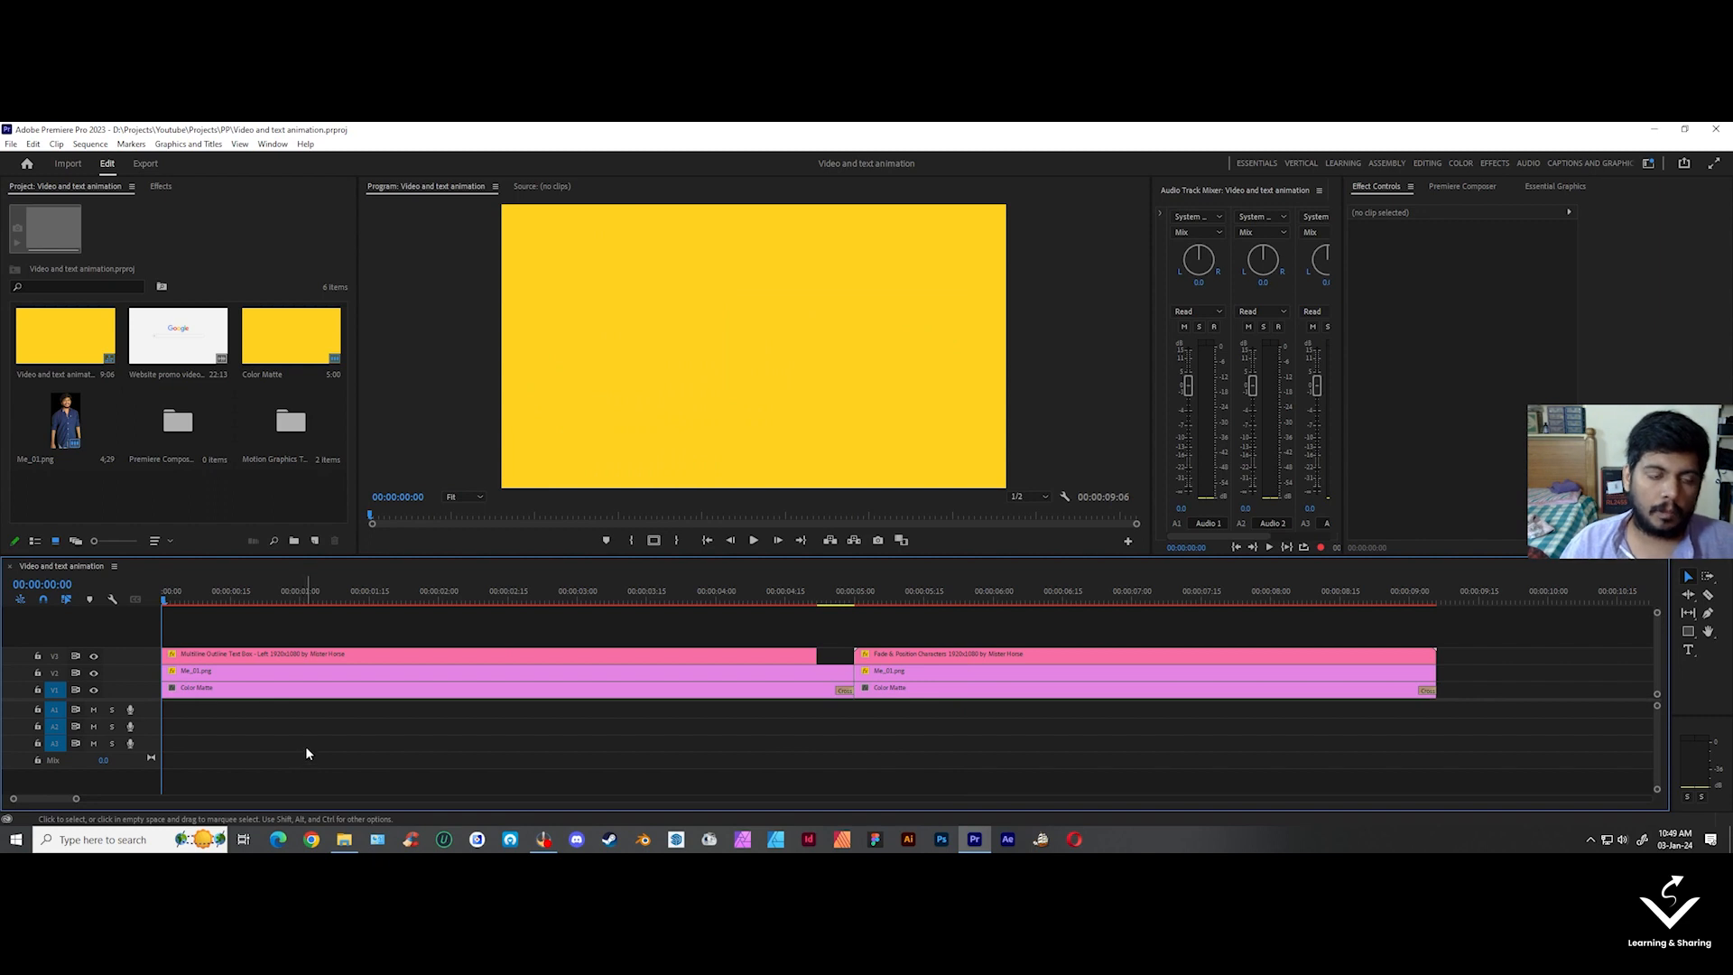
click(204, 500)
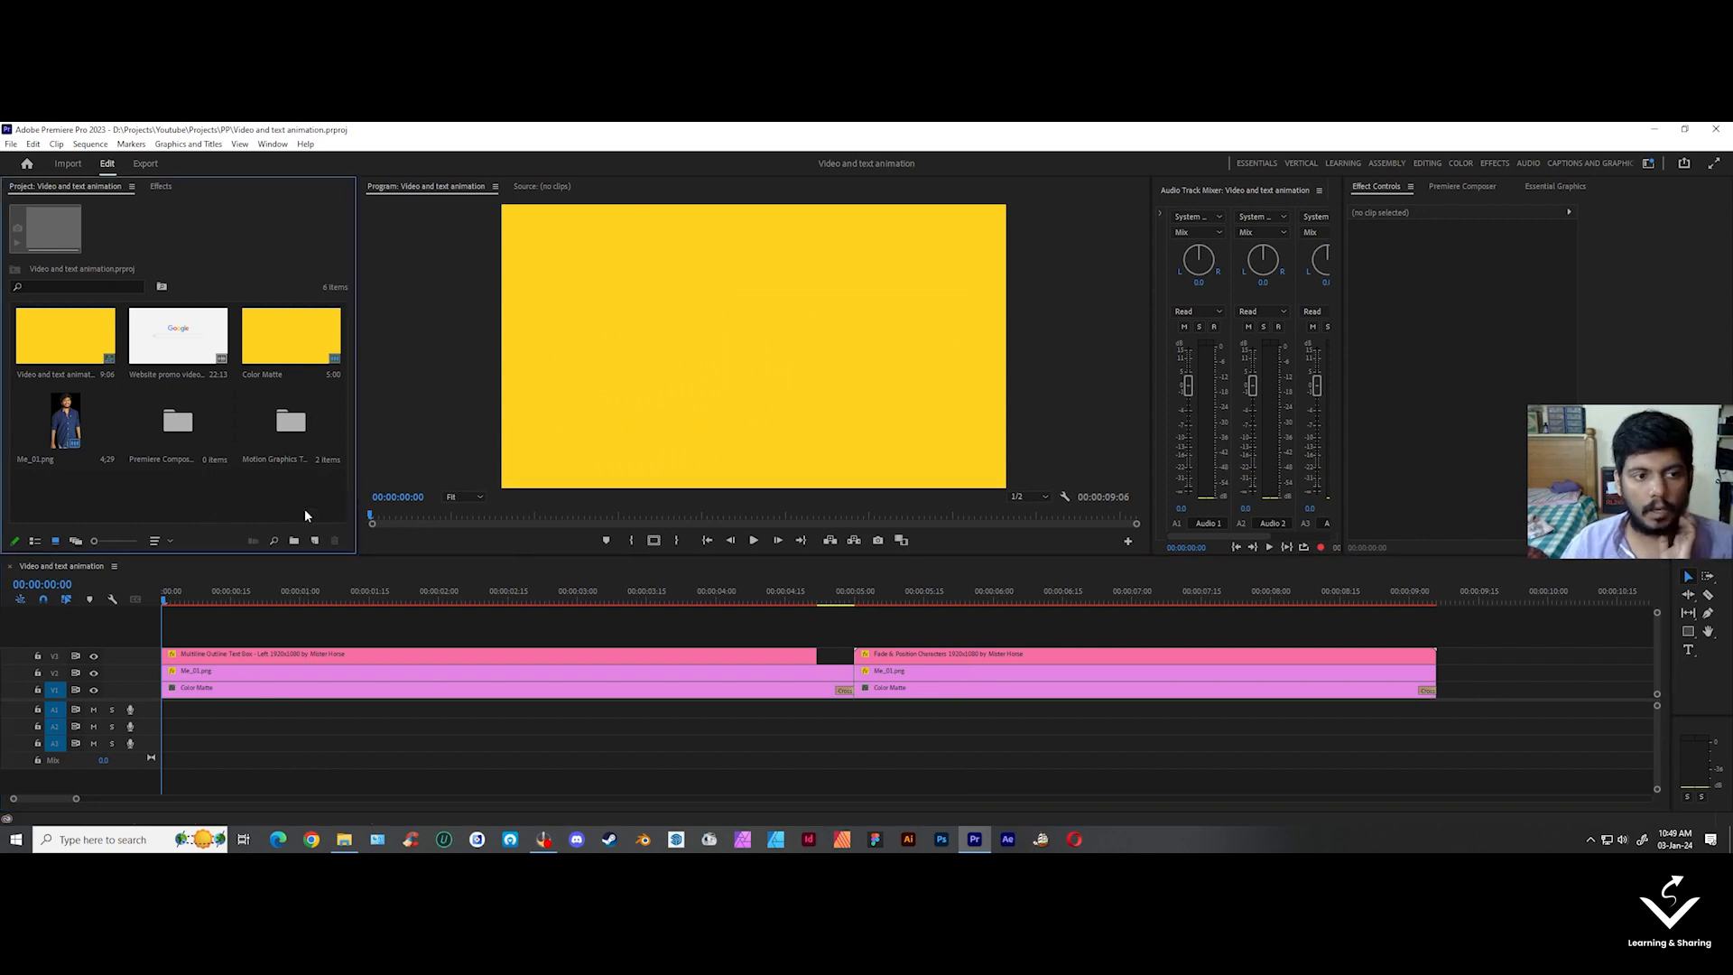
drag(305, 507, 36, 316)
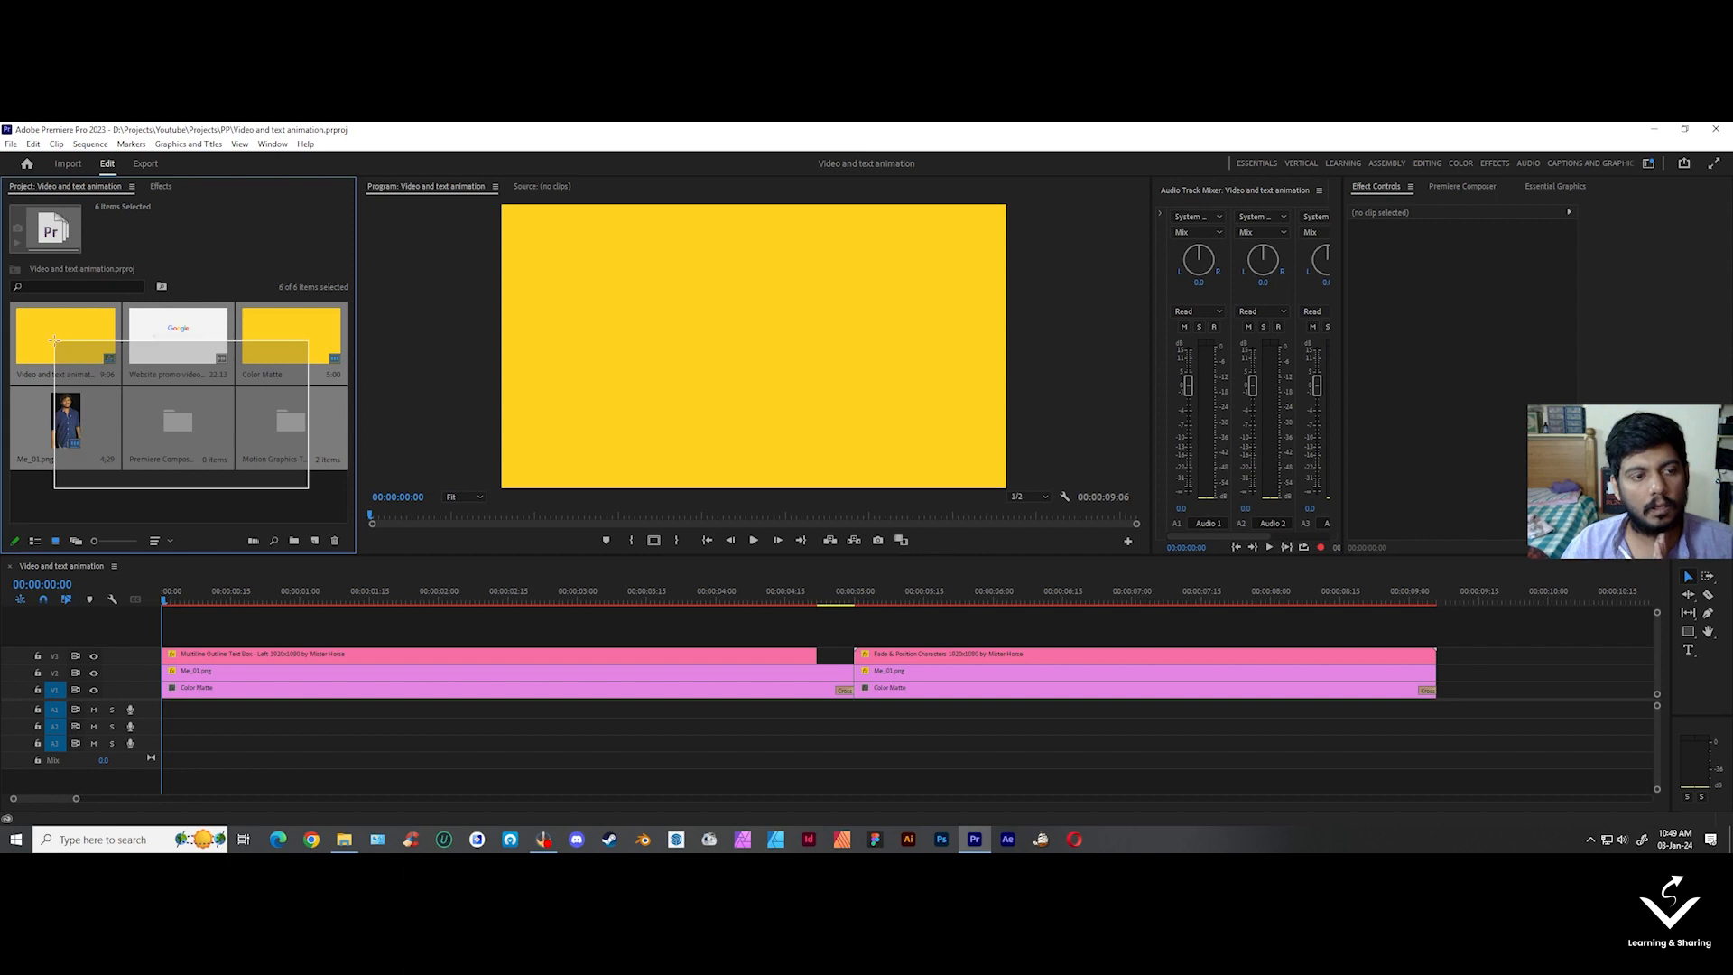
click(230, 491)
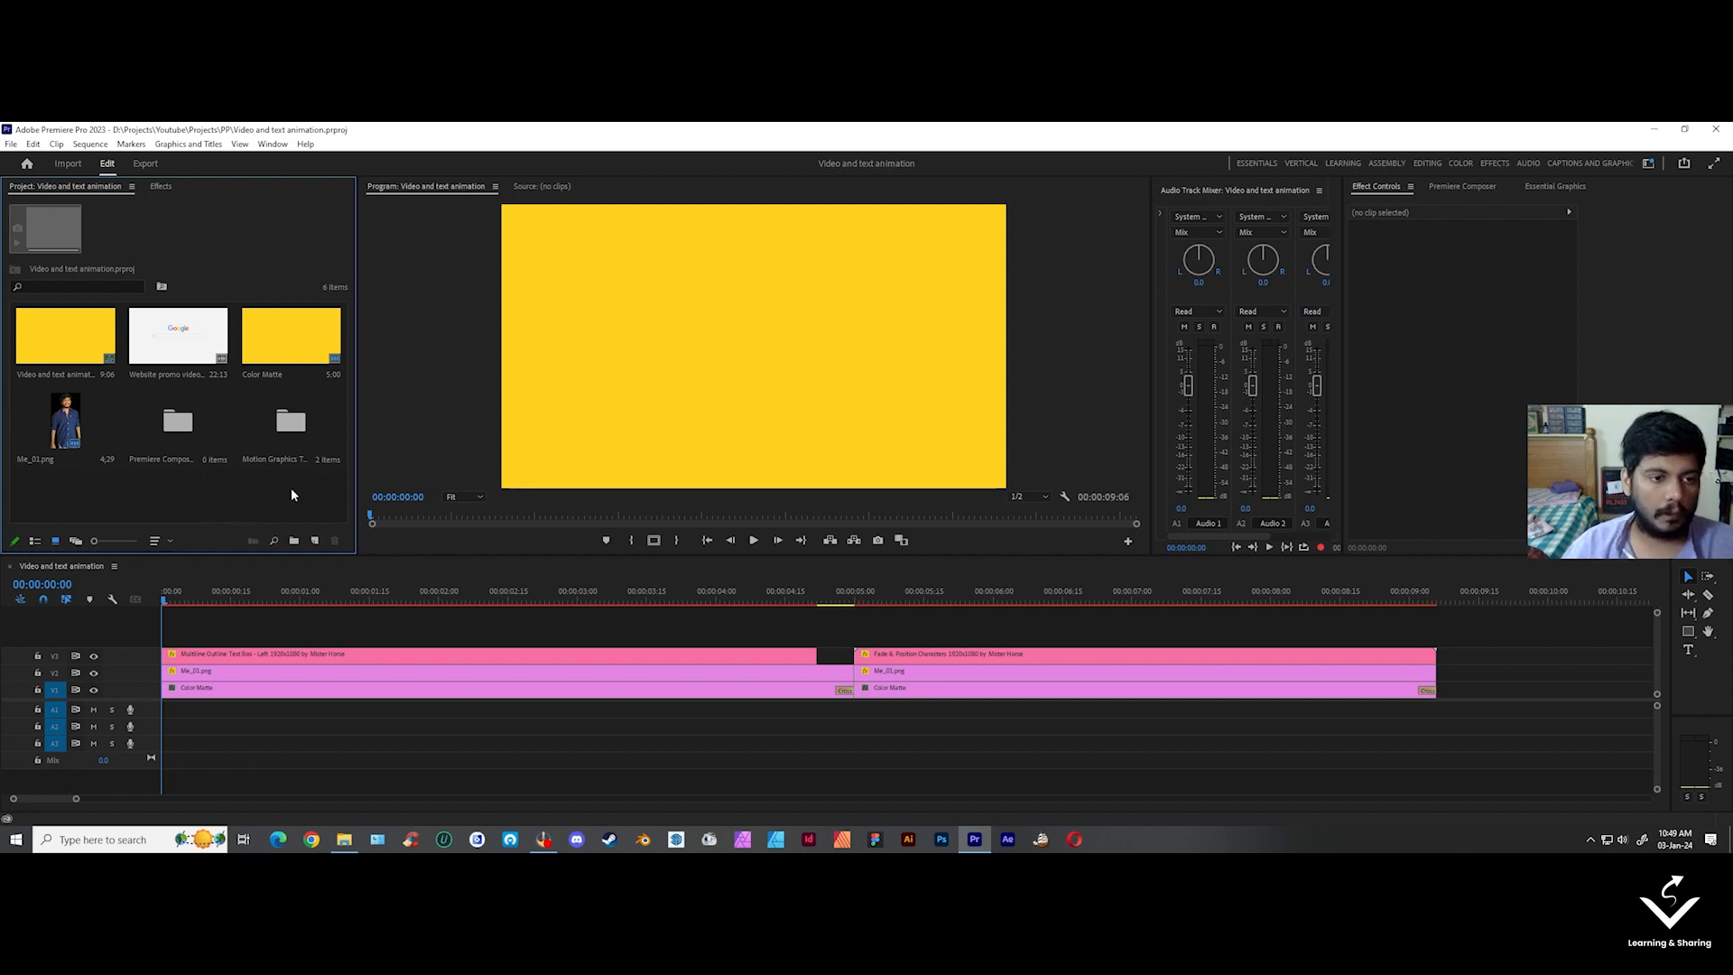
- Start a new sequence based on the RED R3D 1080p 16x9 23.976 preset
click(315, 542)
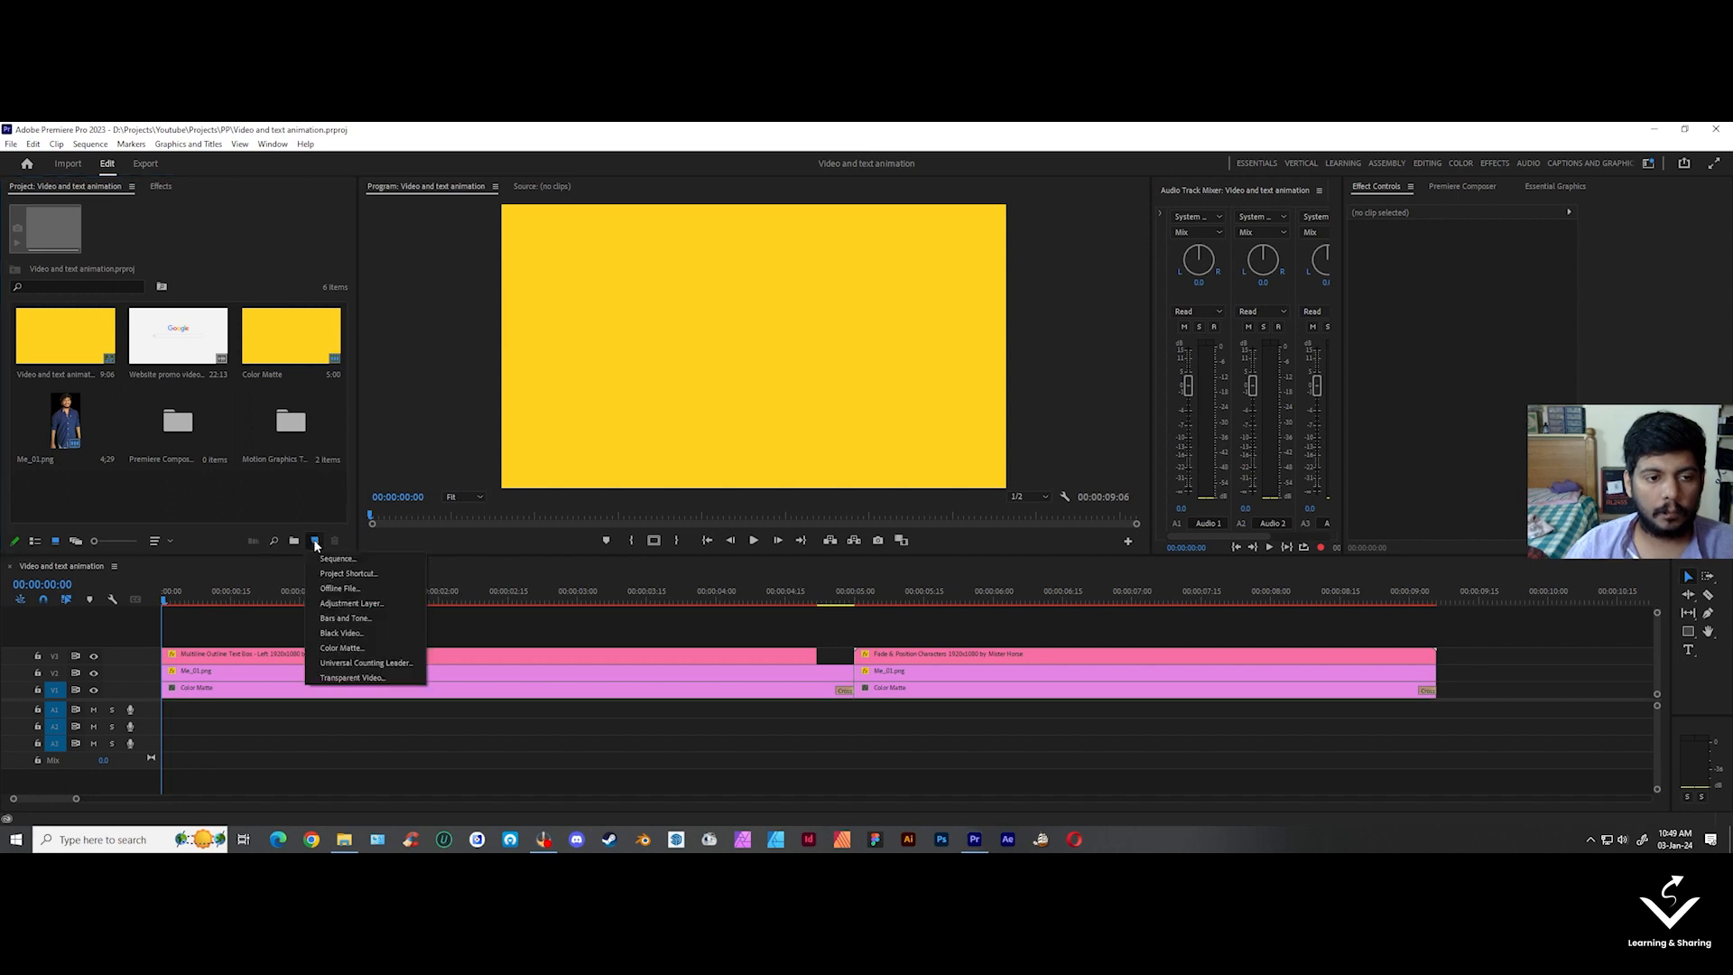
click(350, 558)
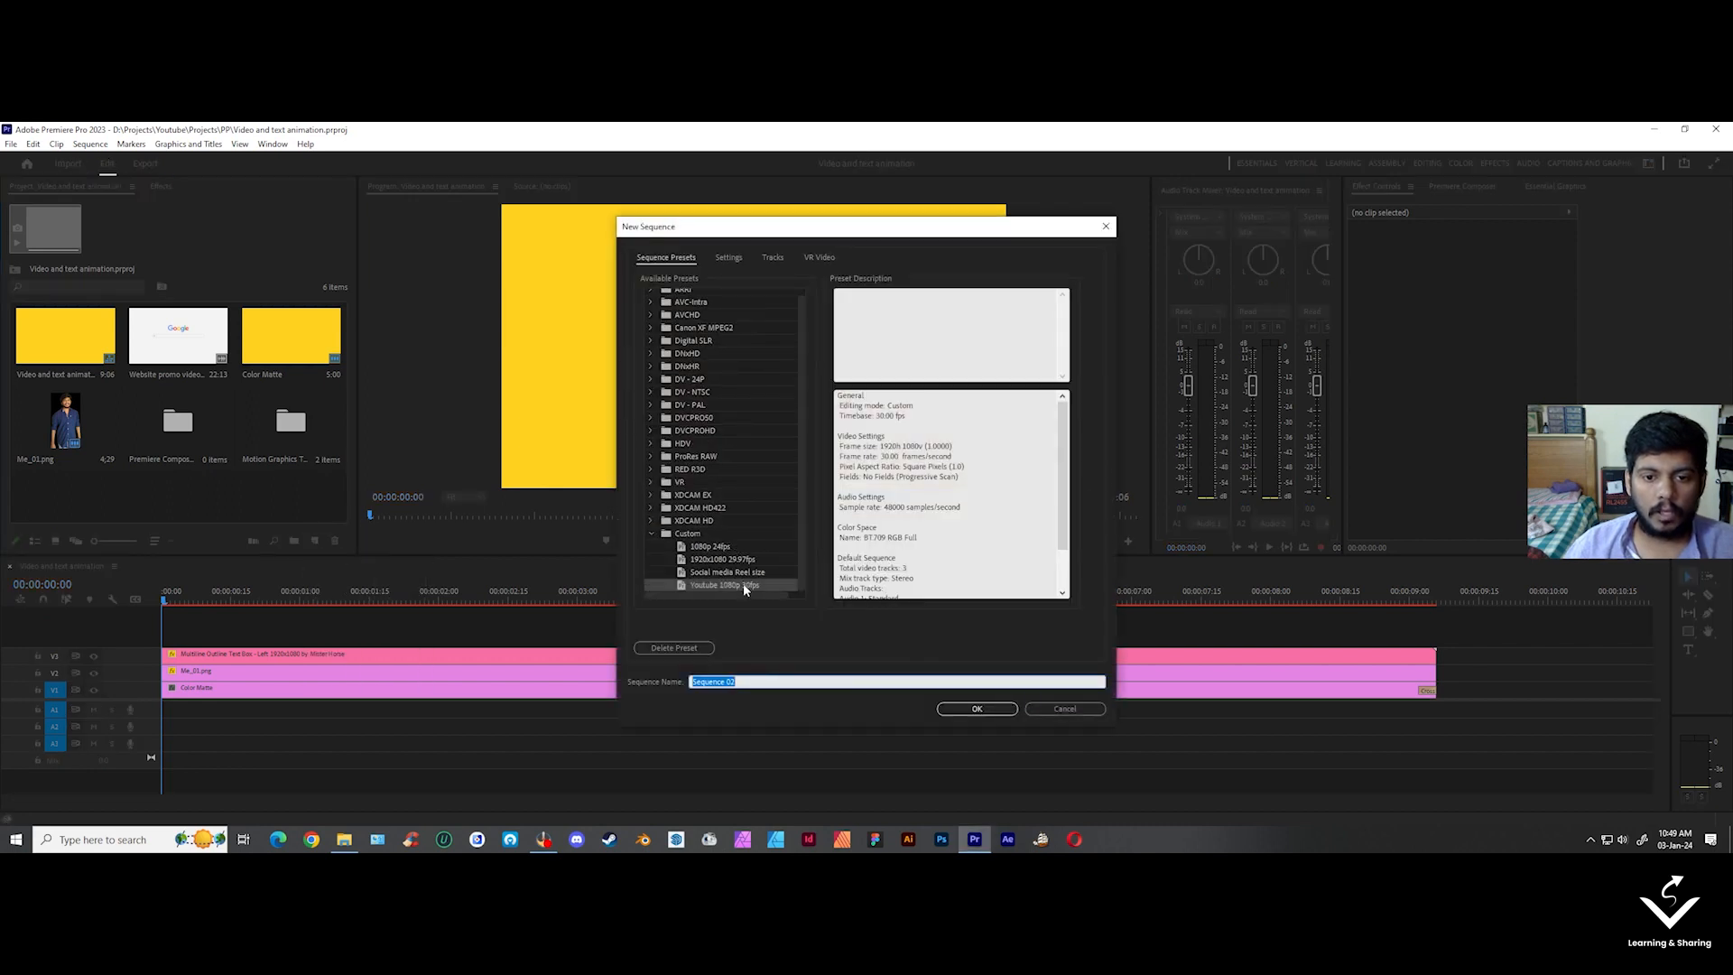
click(737, 585)
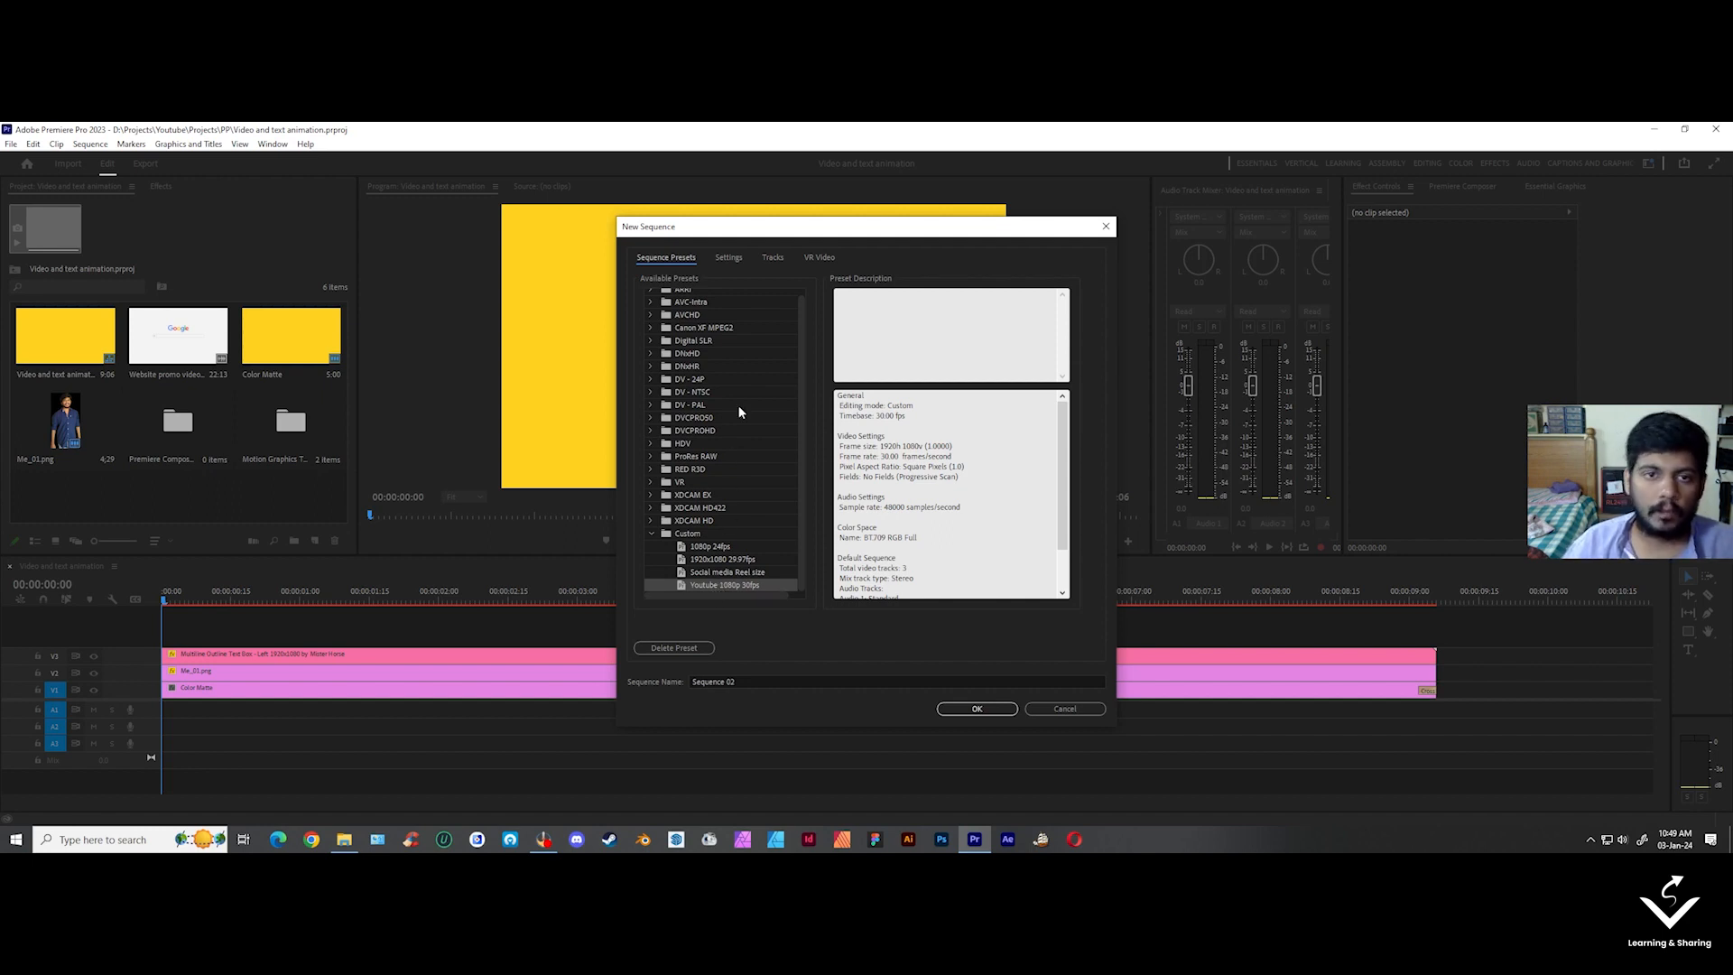
click(650, 468)
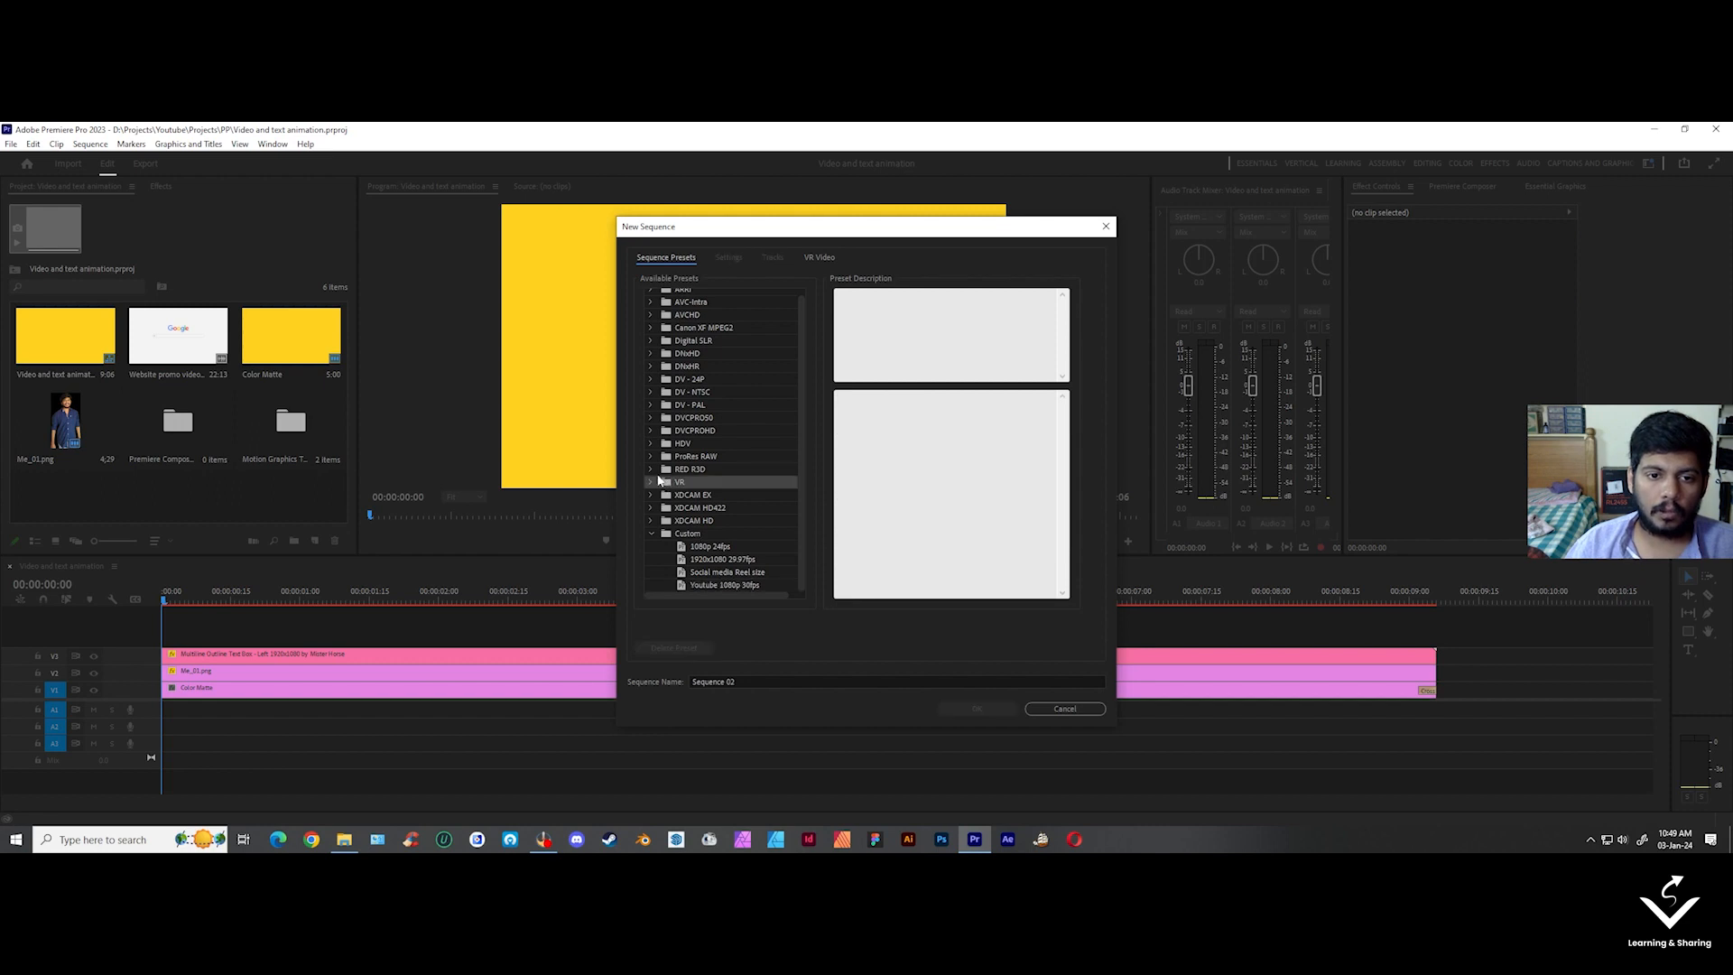
click(665, 483)
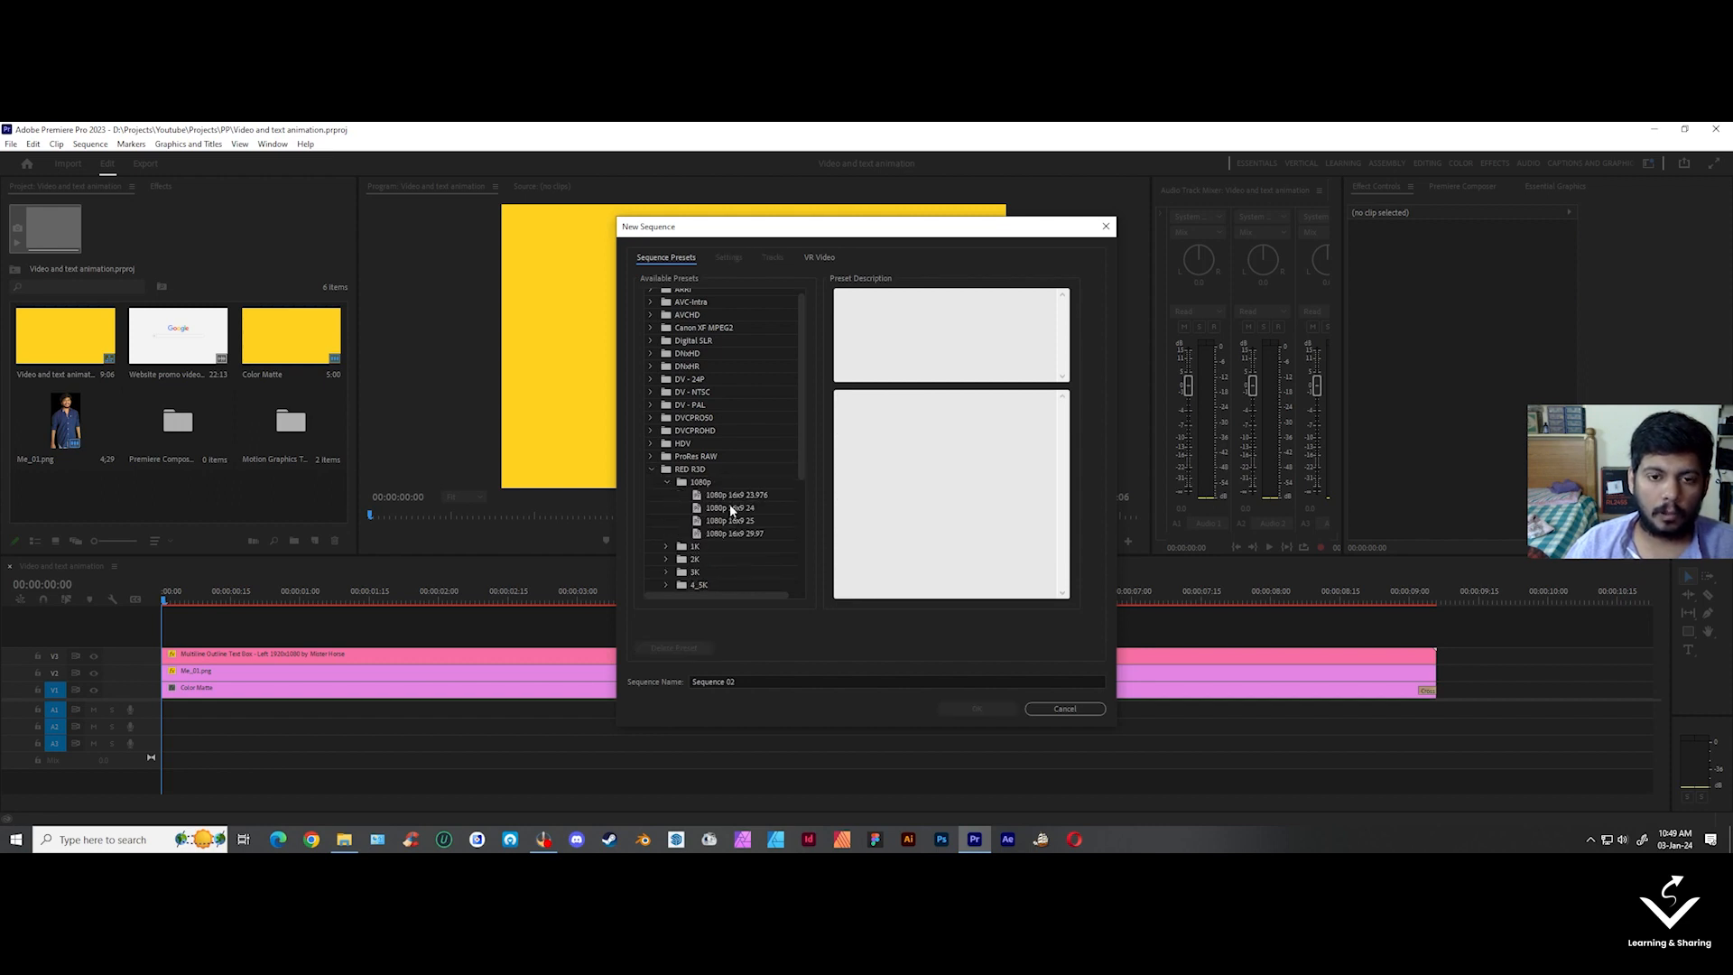
click(760, 498)
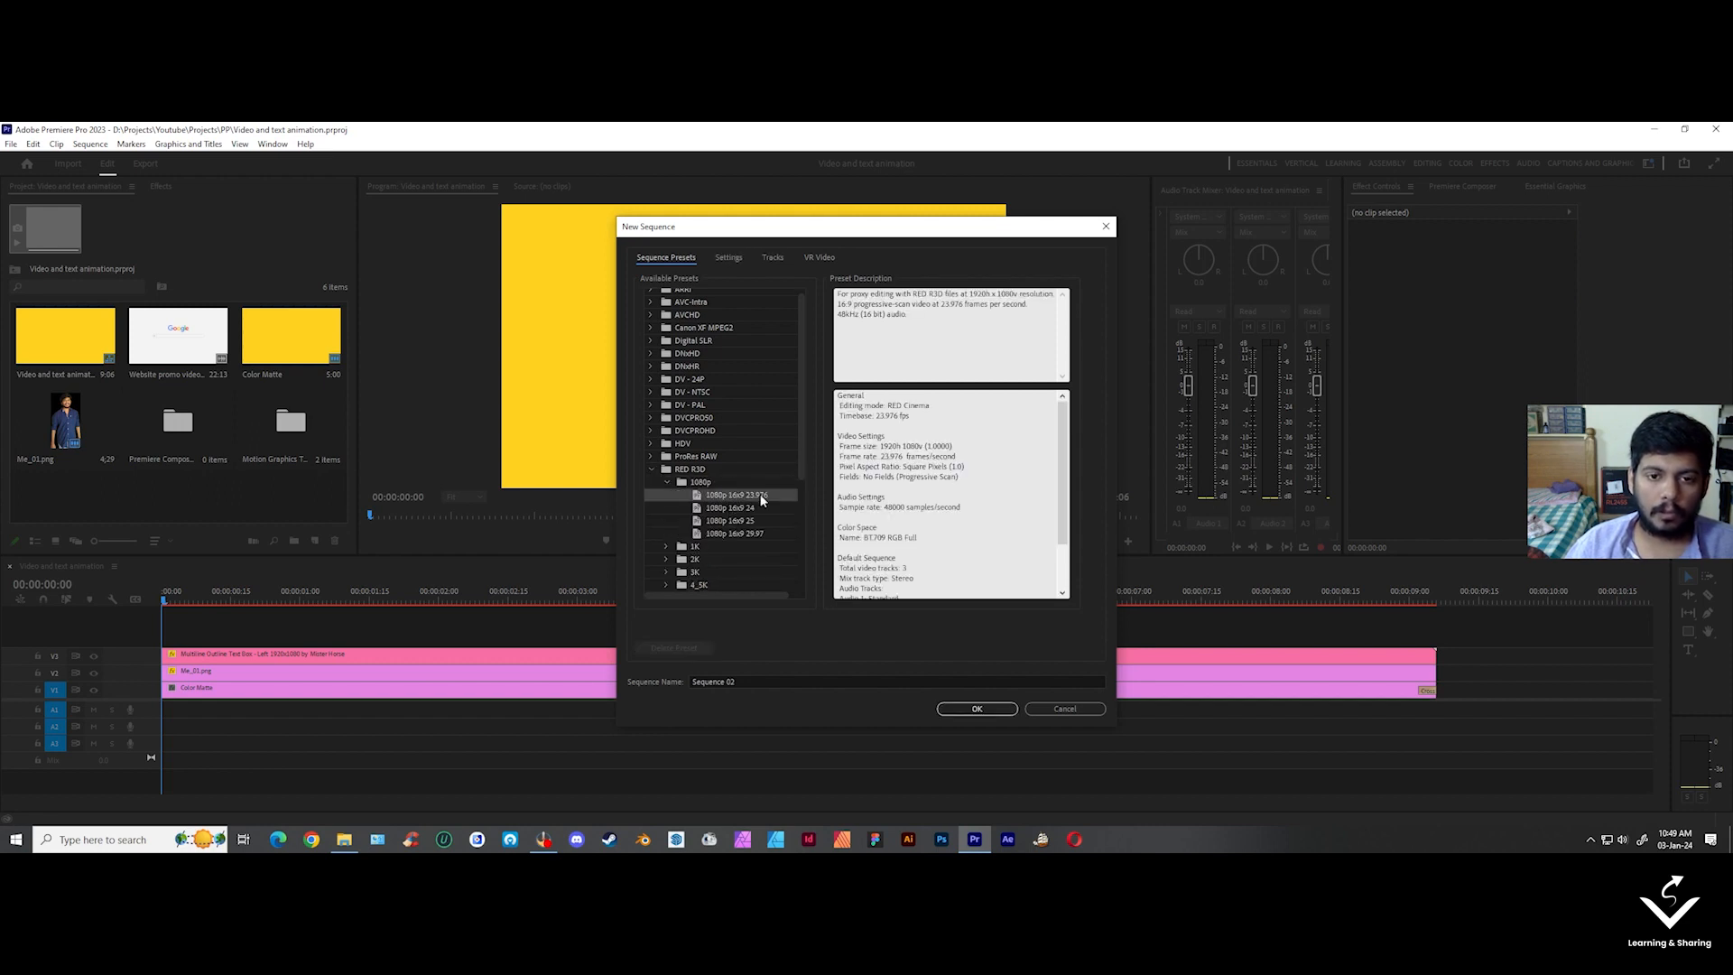
- Check the new sequence's frame size and set its timebase to 24.00 frames/second
click(726, 259)
click(781, 335)
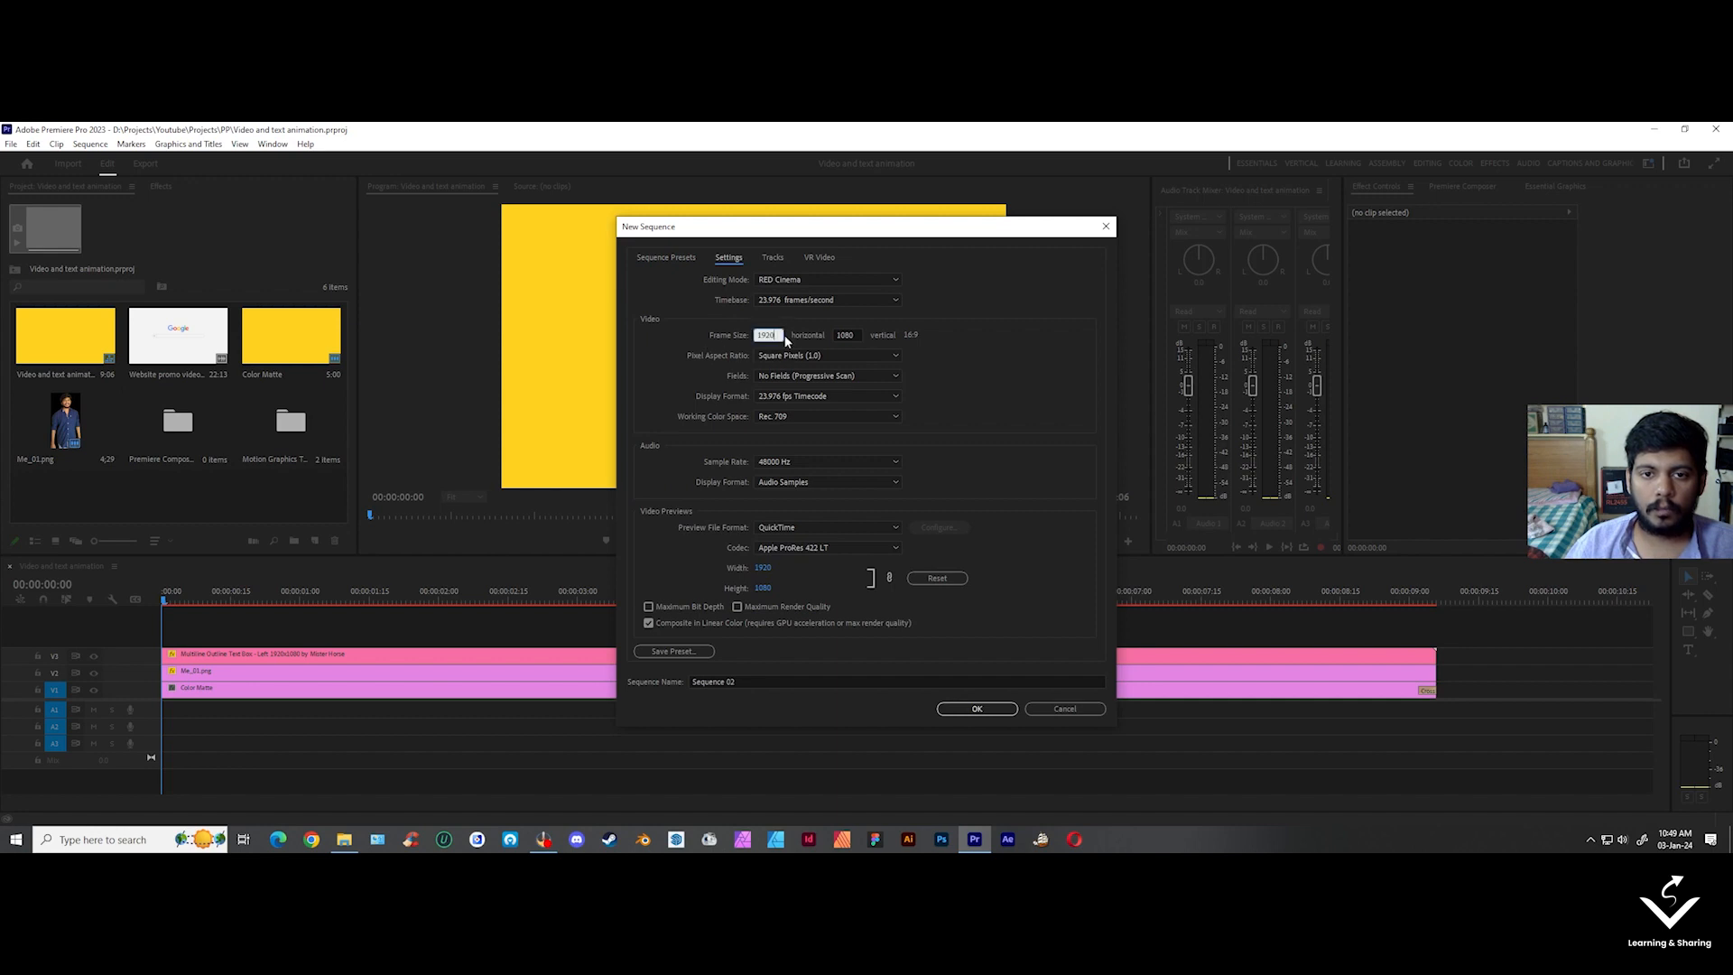
double_click(776, 335)
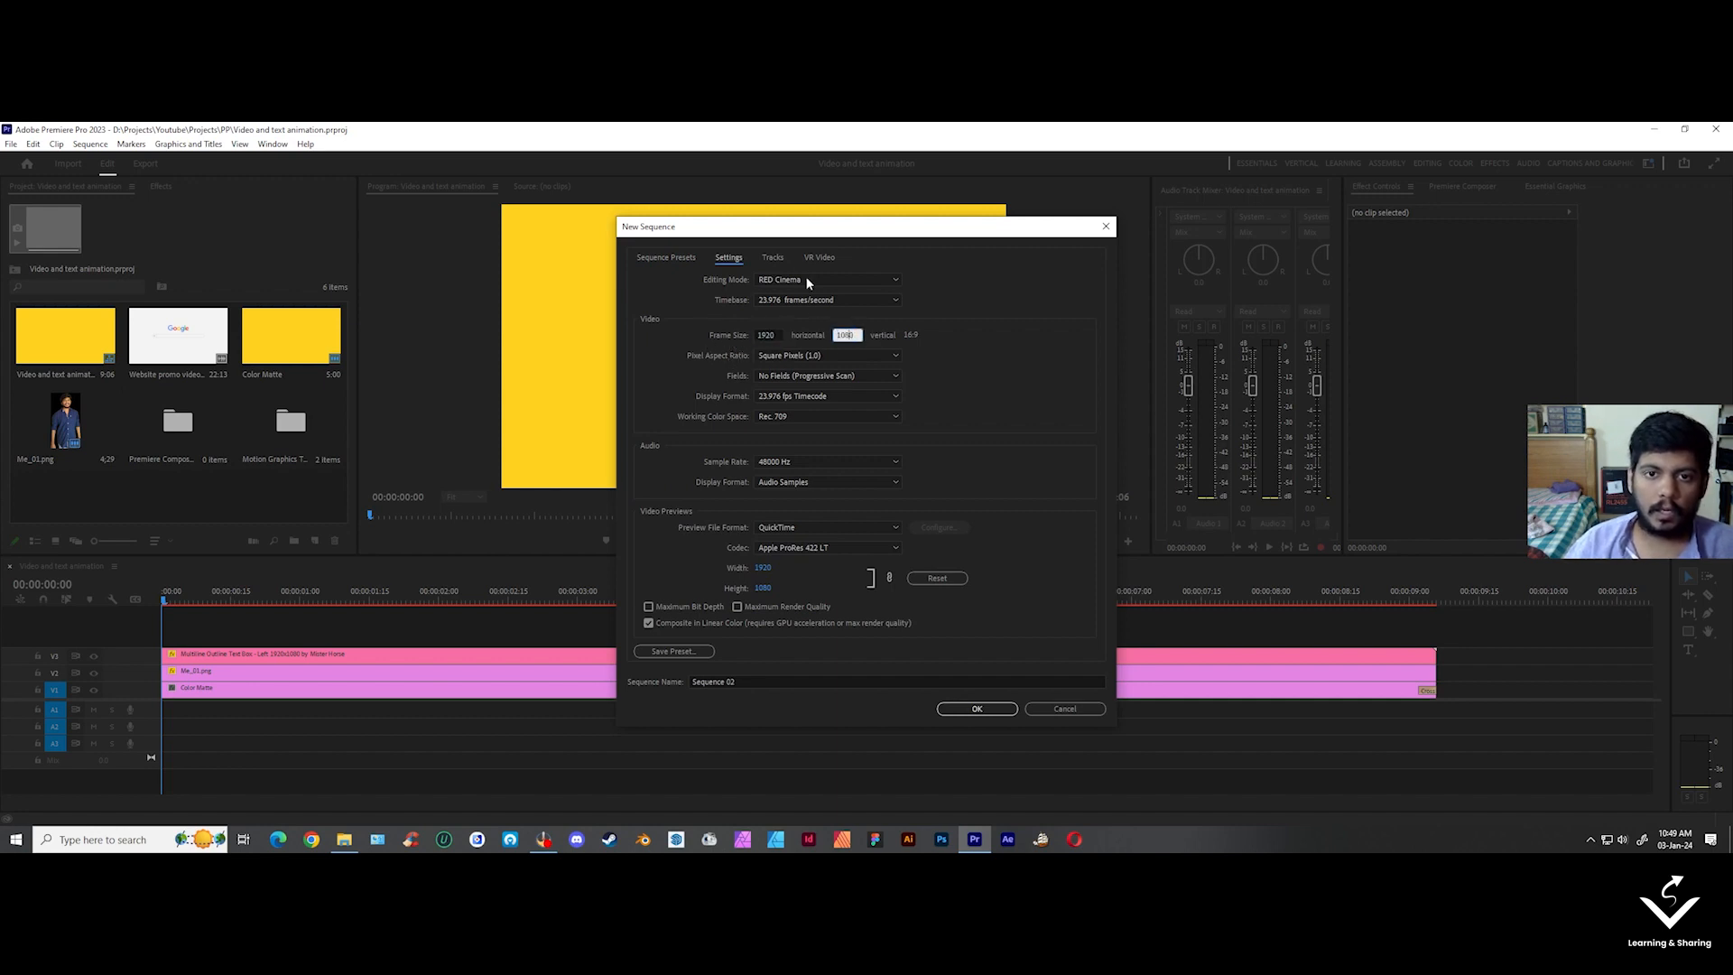
click(782, 300)
click(799, 329)
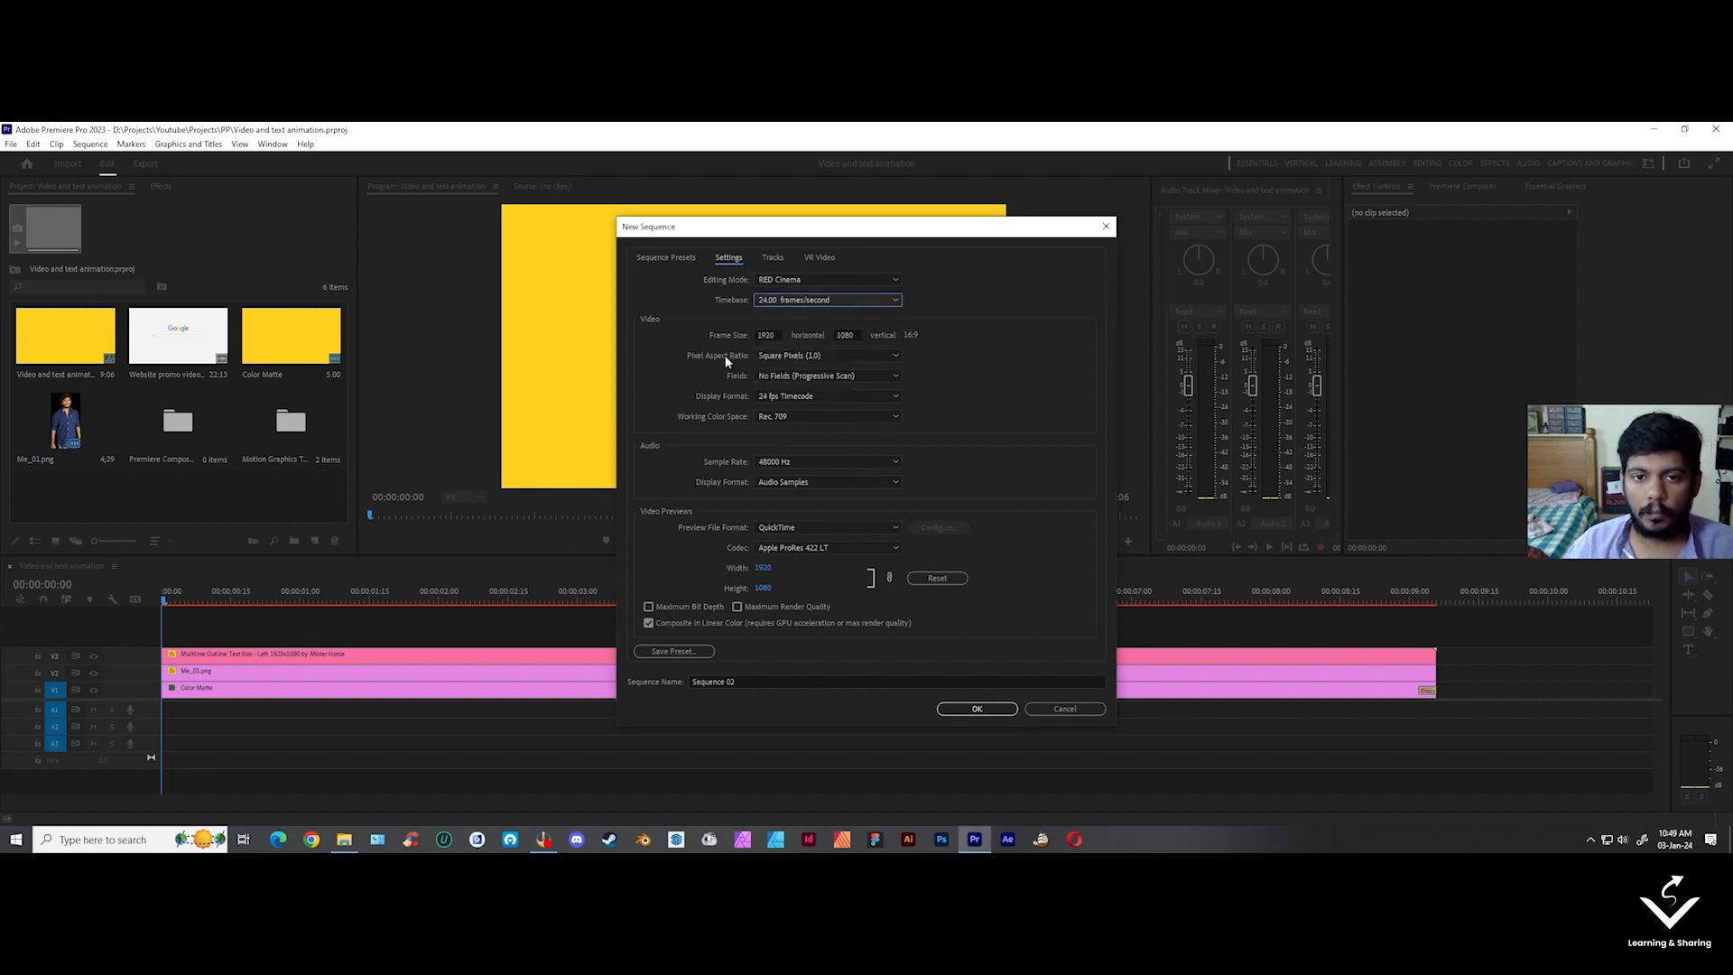
- Name the sequence "Premiere pro text animation tutorial" and create it
click(714, 683)
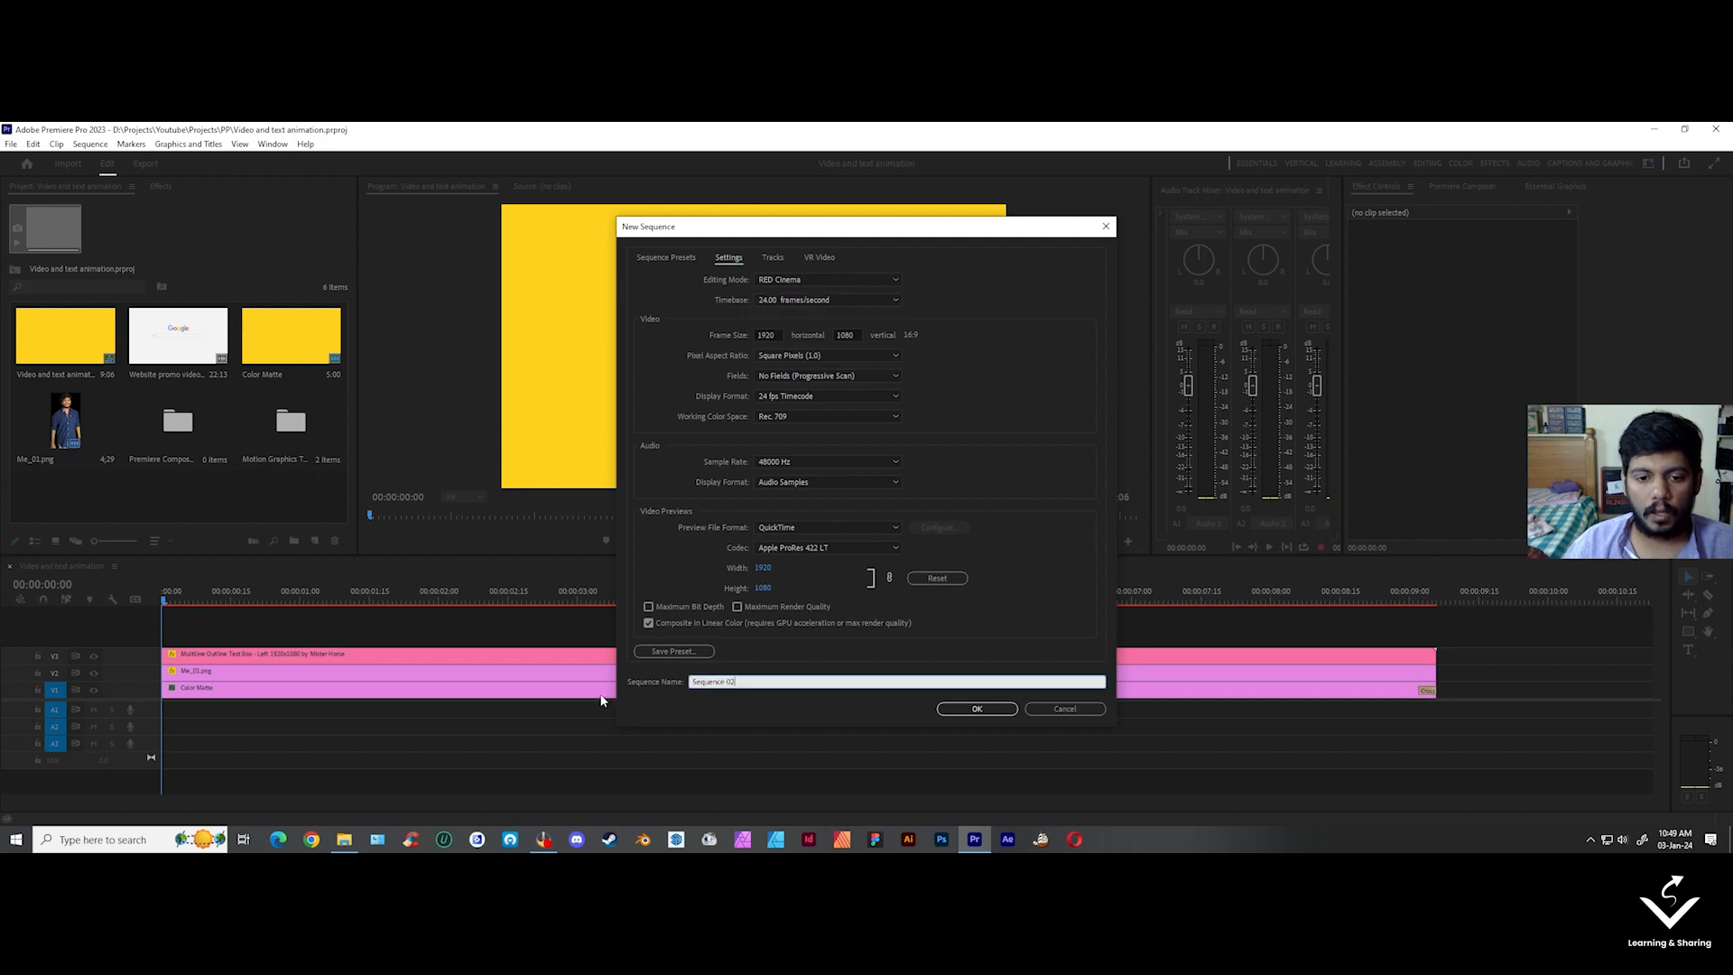
drag(740, 681, 644, 701)
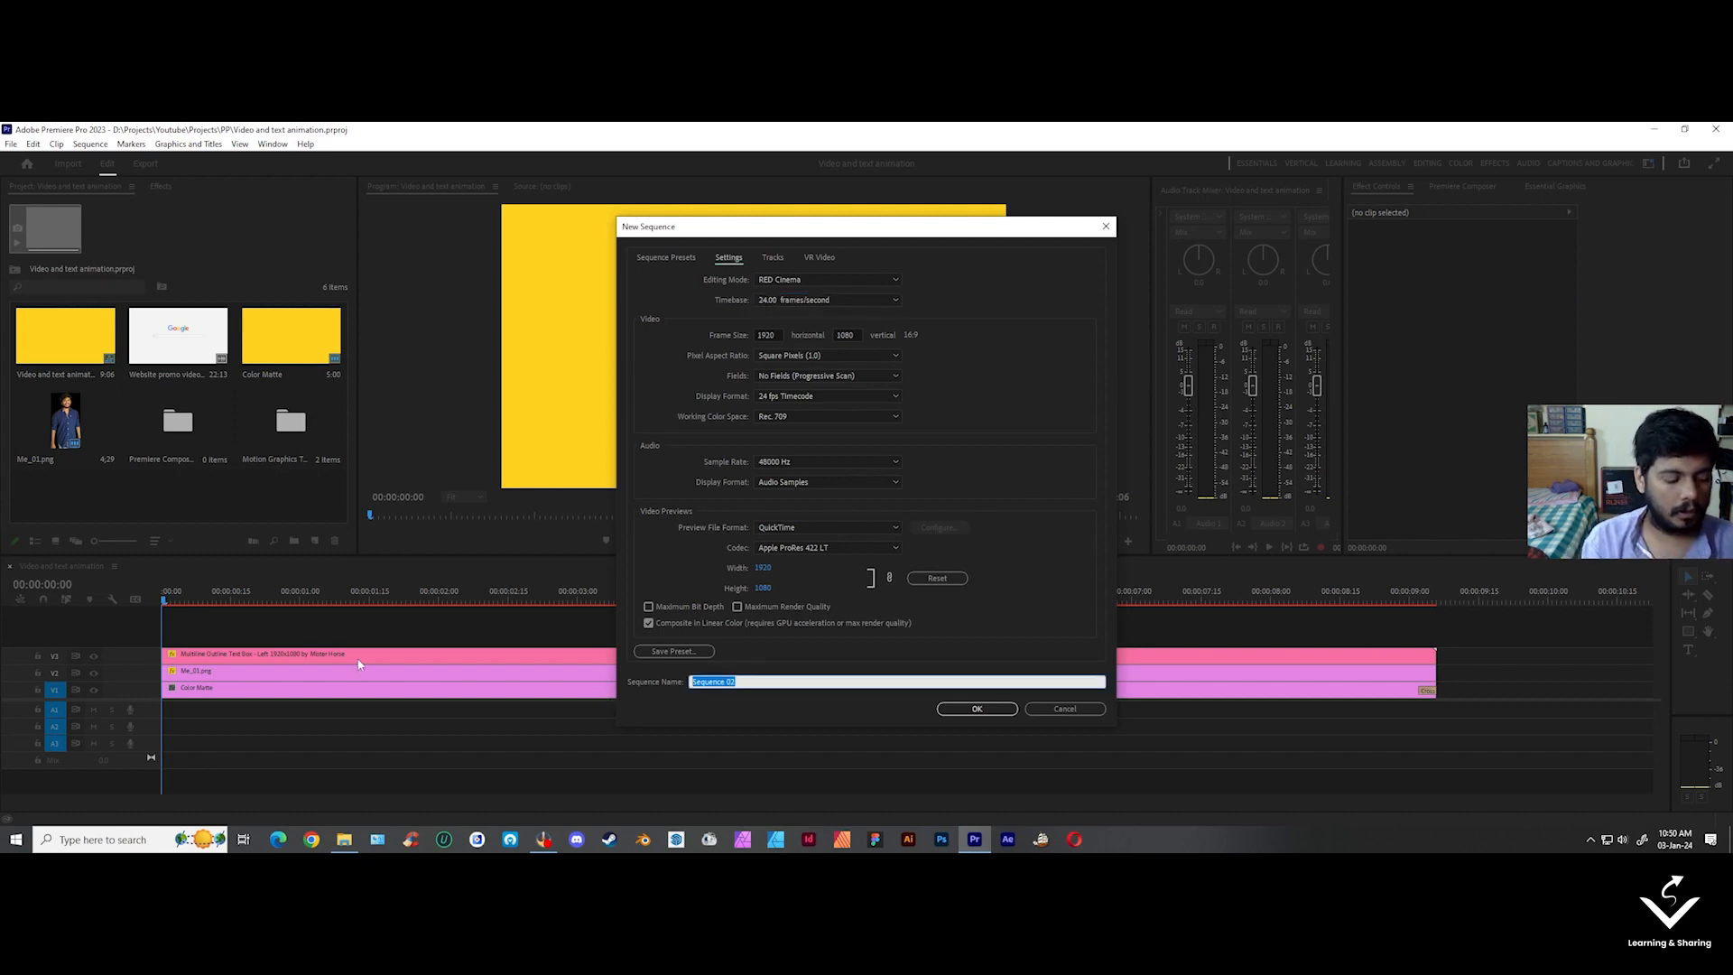
text(Premiere pro text animation tutorial)
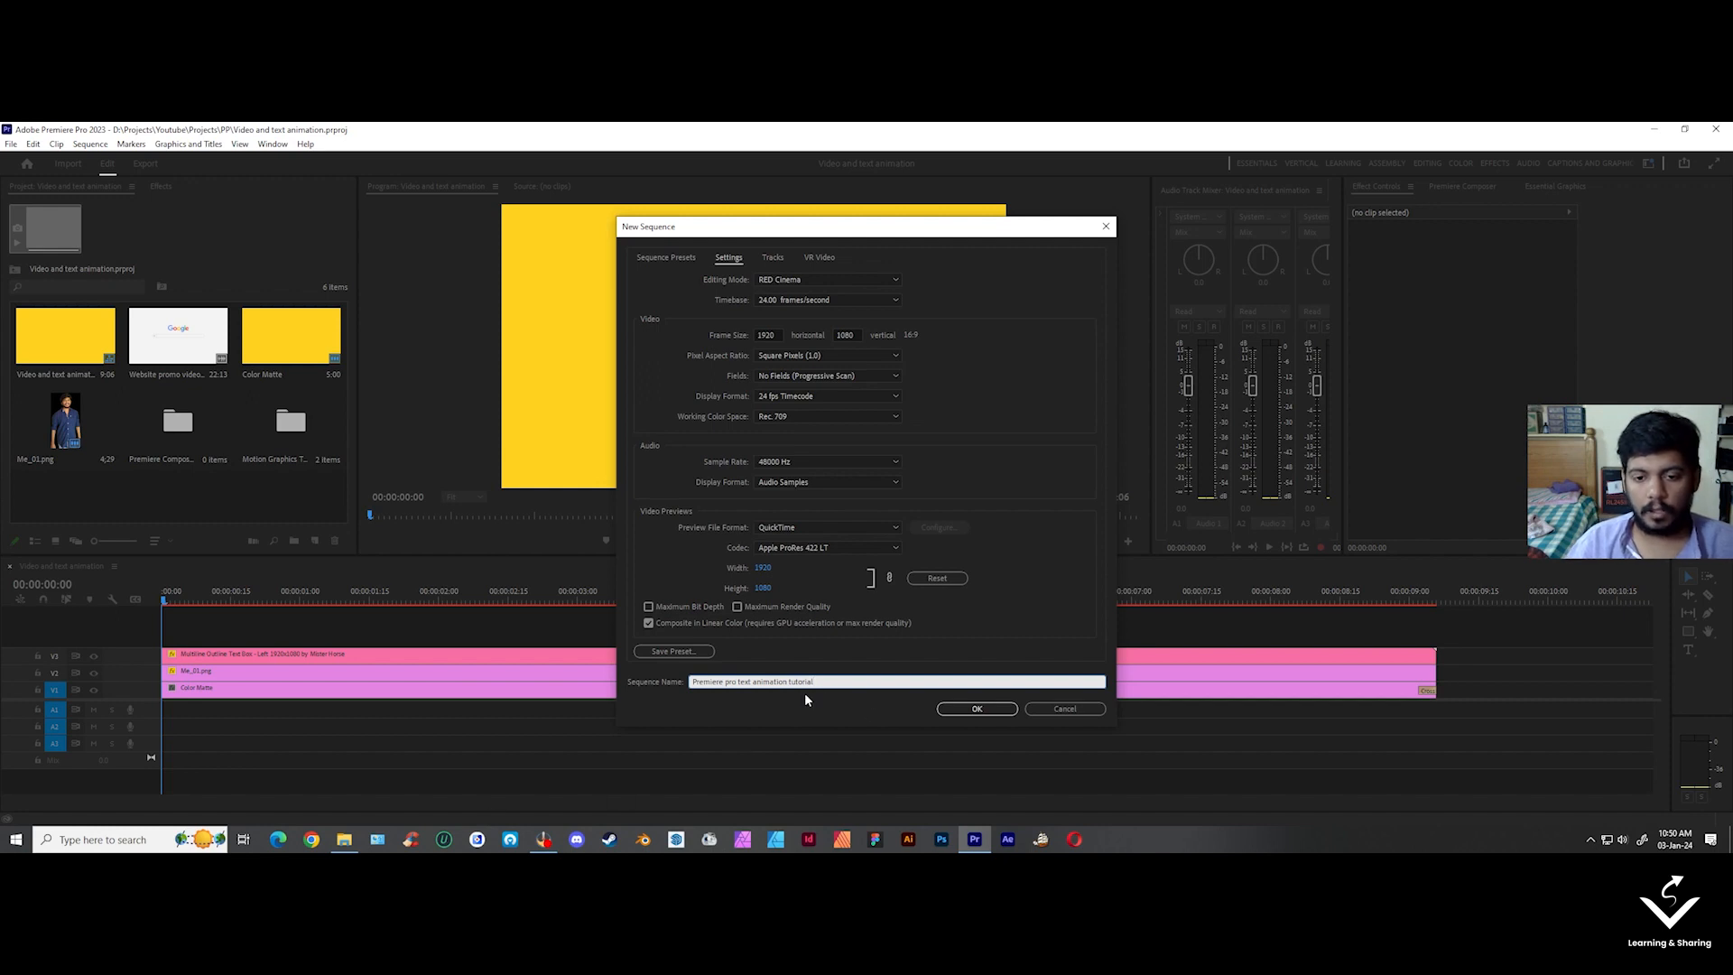
click(976, 709)
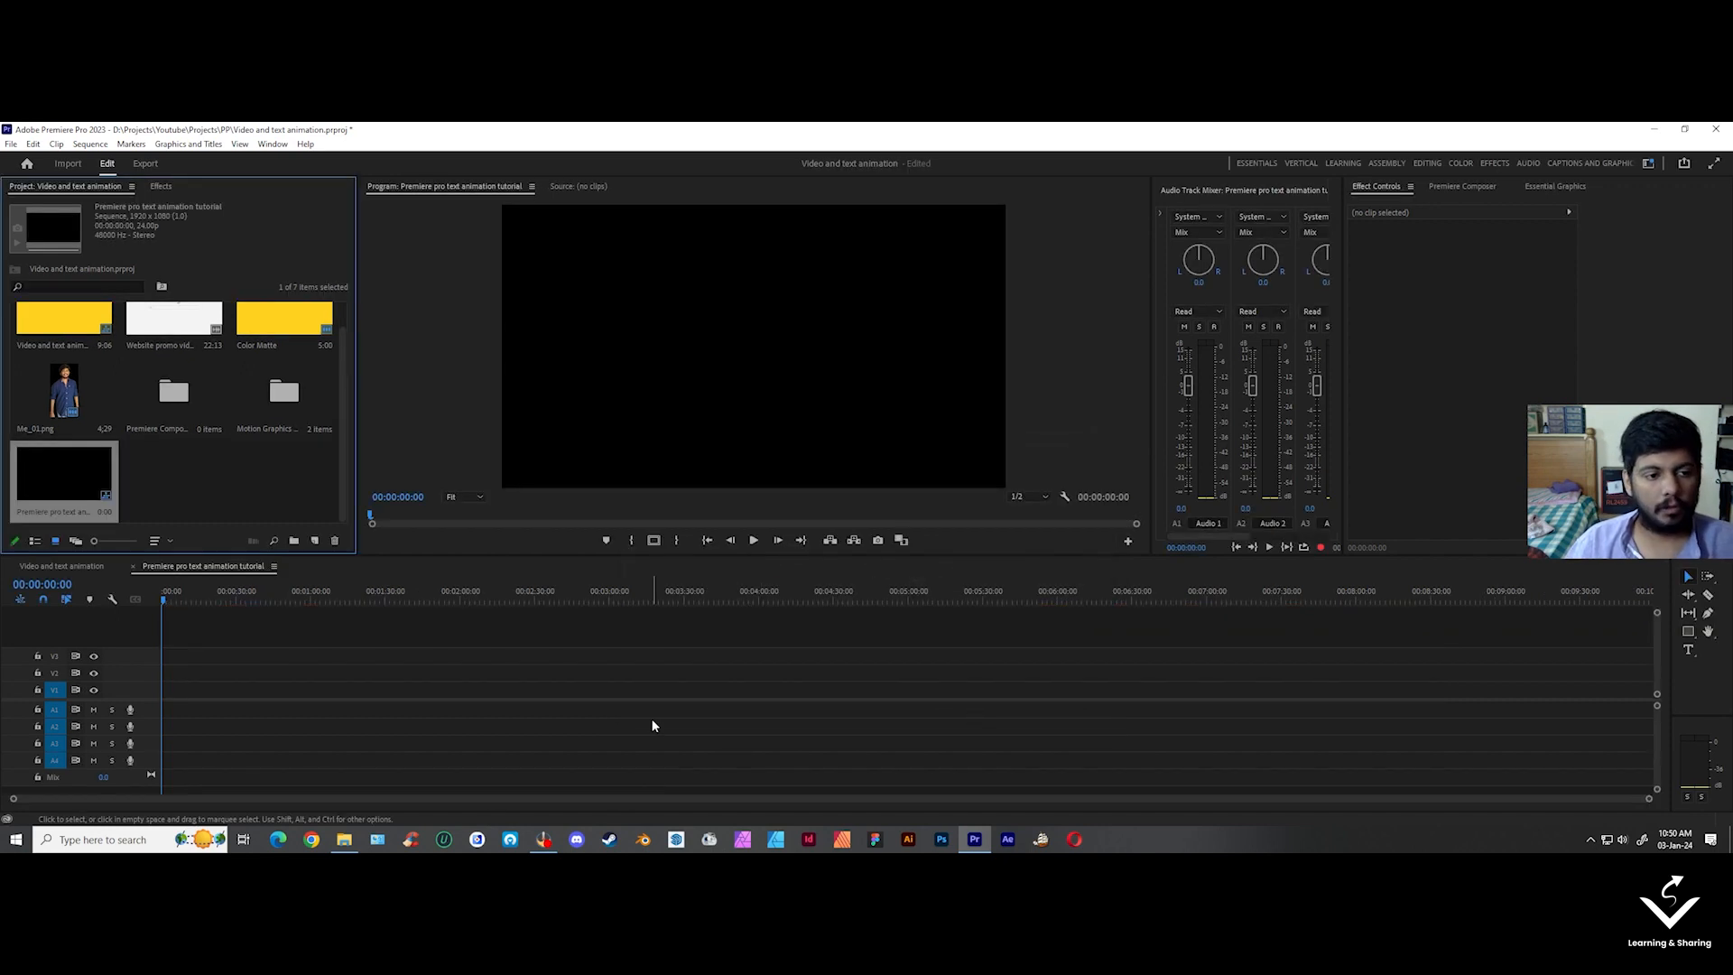
- Create a 1920 × 1080, 24 fps color matte in yellow FFCC00 and name it Background
click(187, 479)
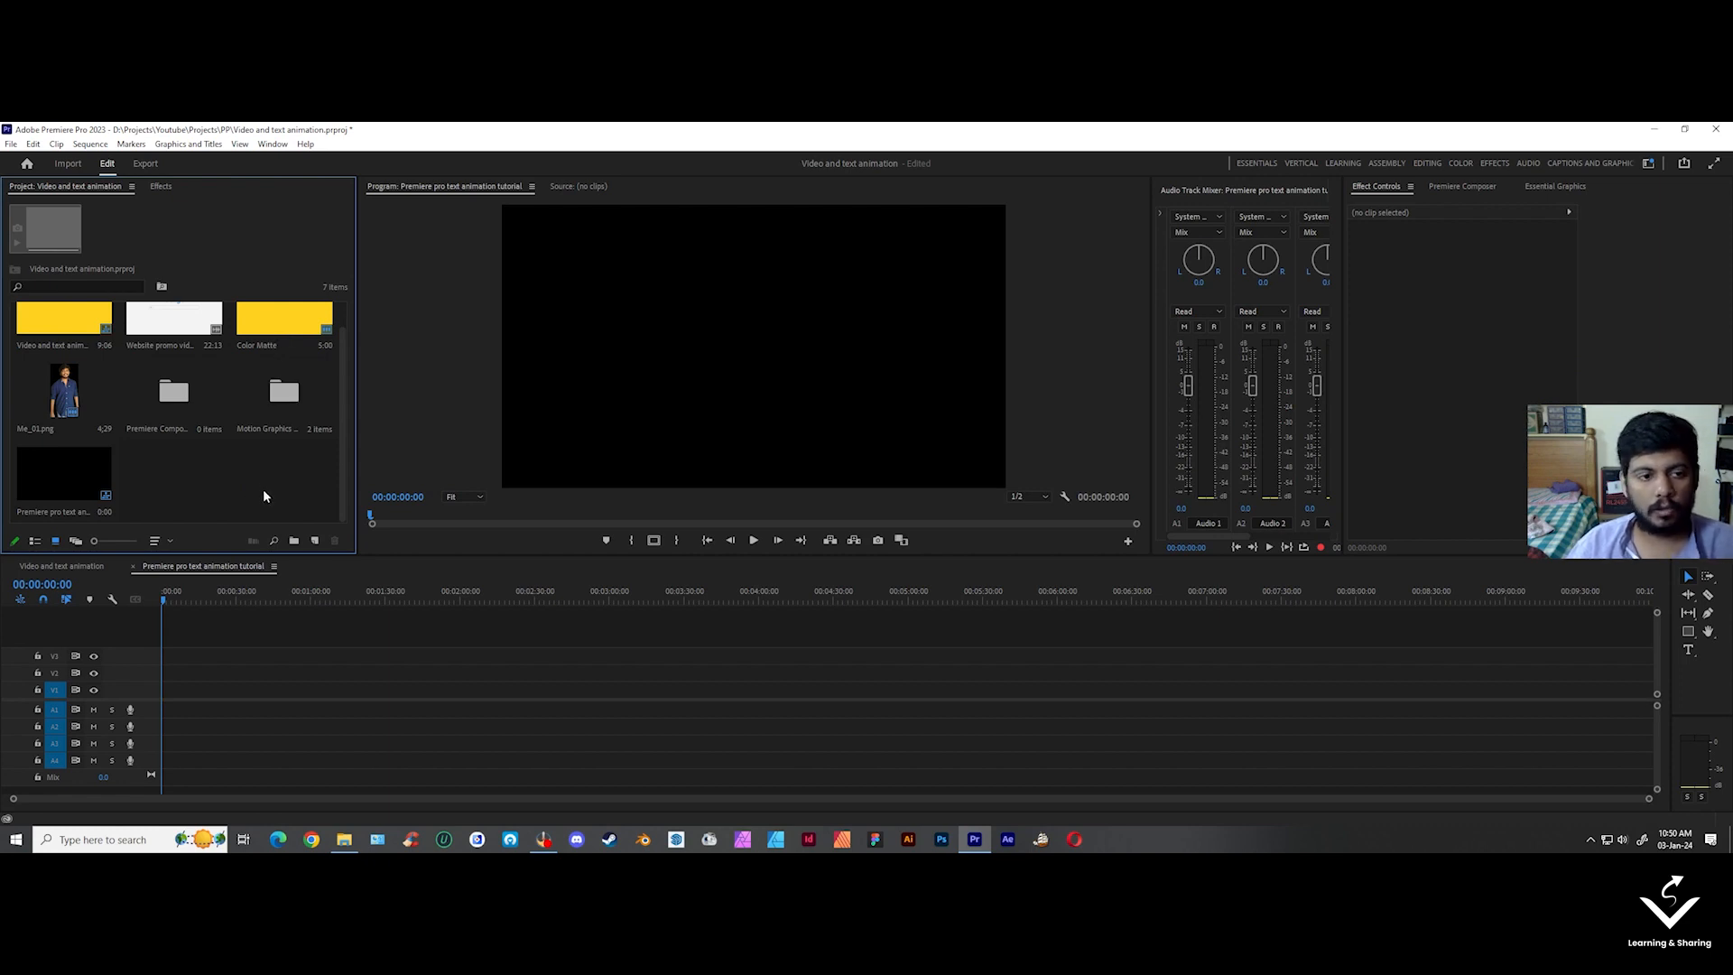
click(314, 540)
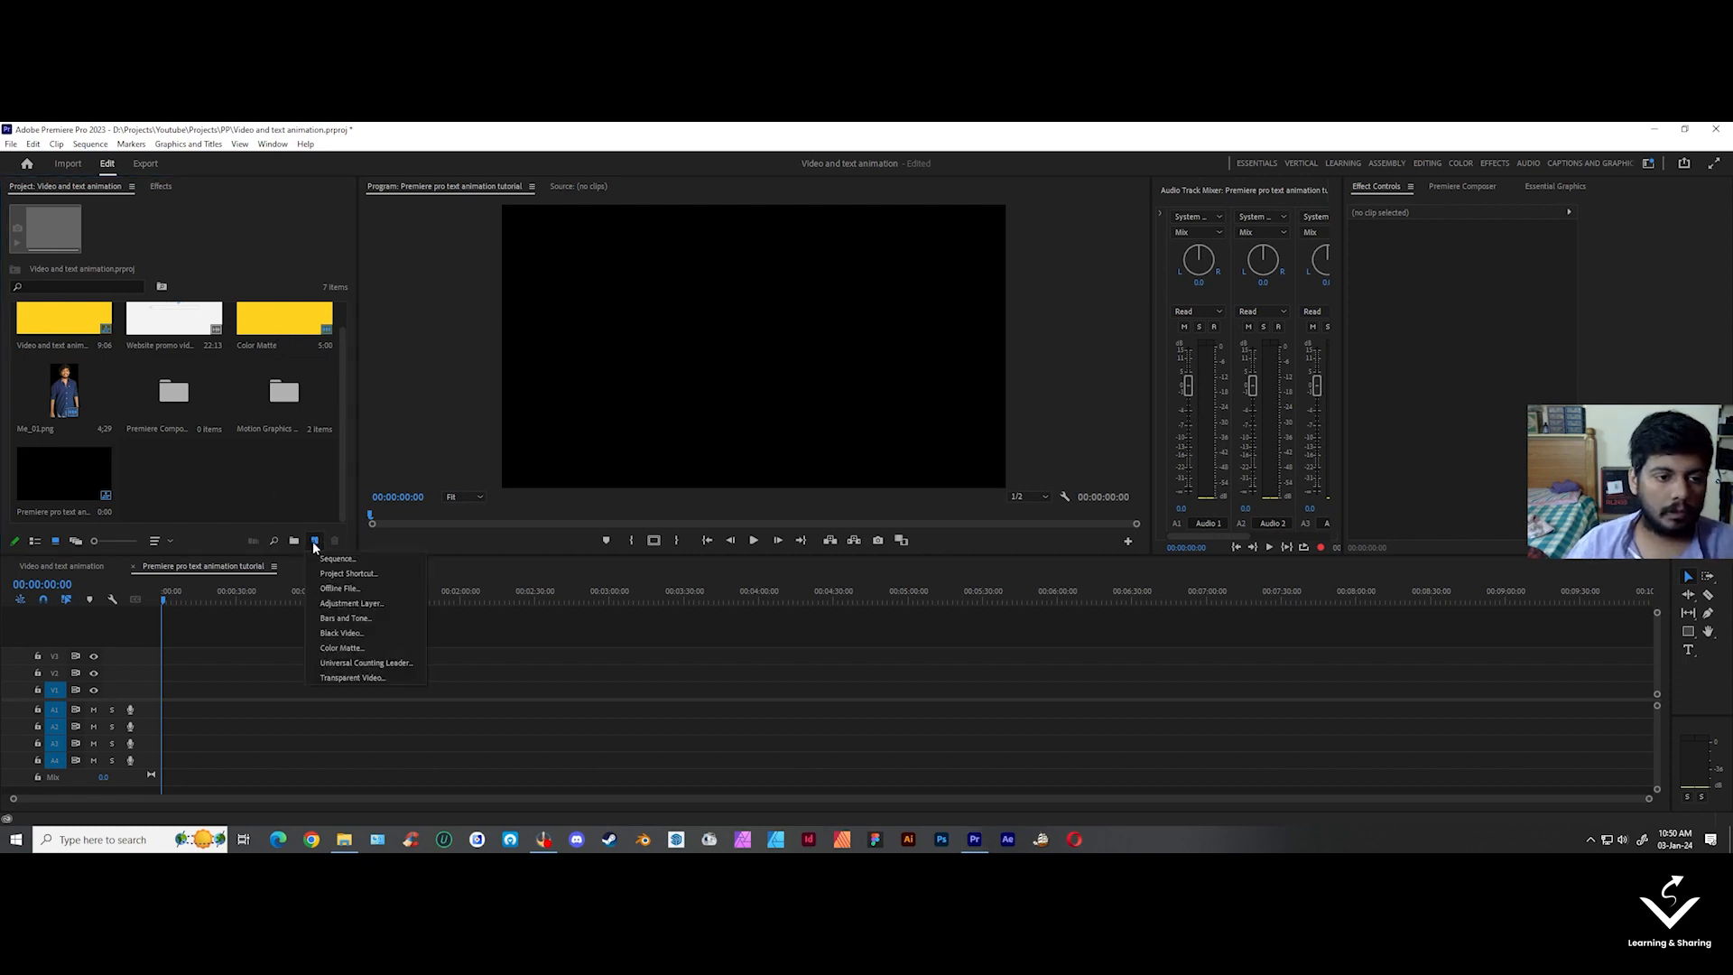
click(341, 648)
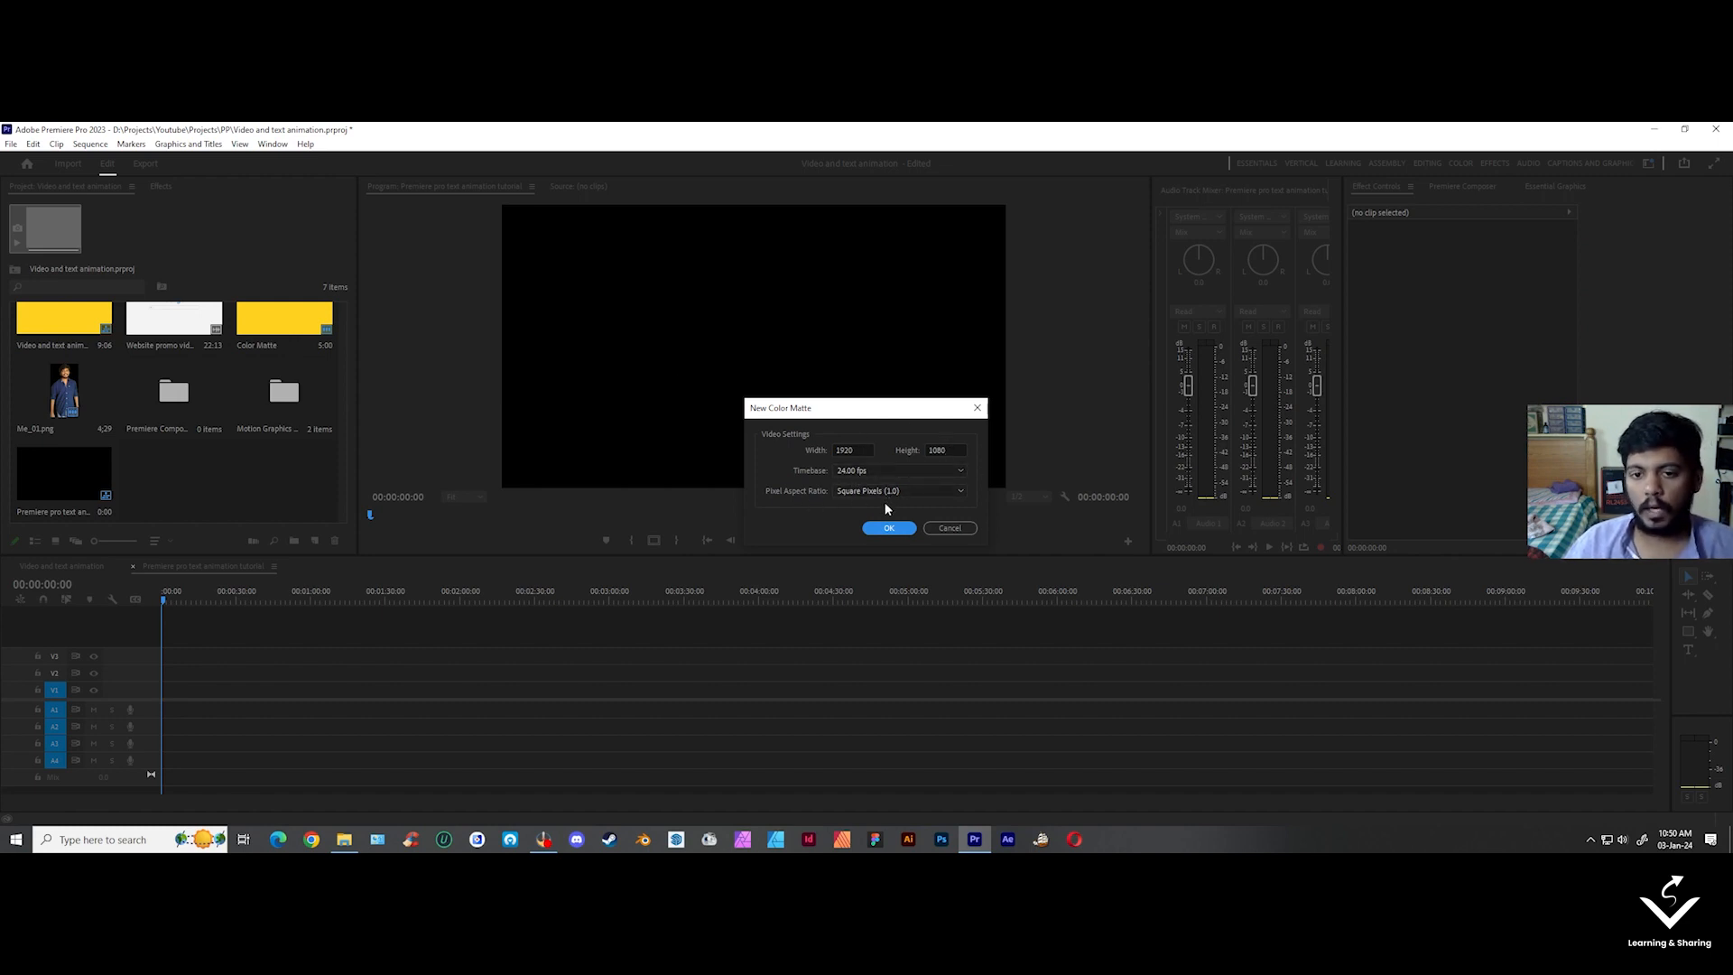
click(888, 528)
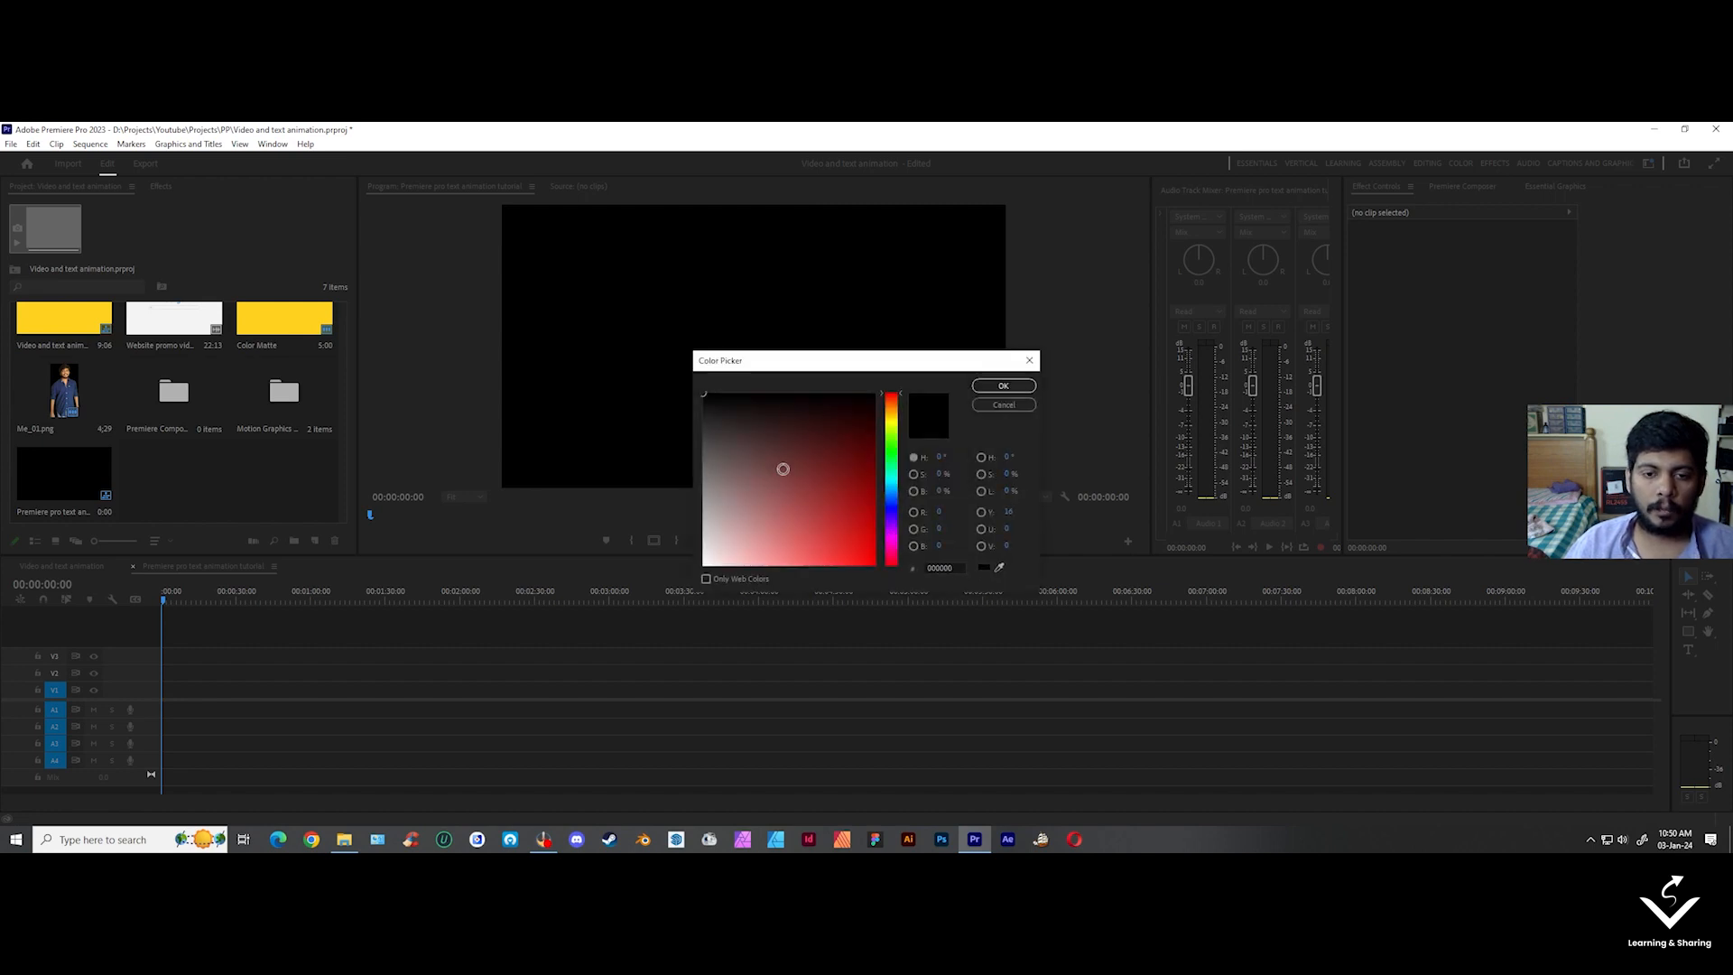
click(893, 425)
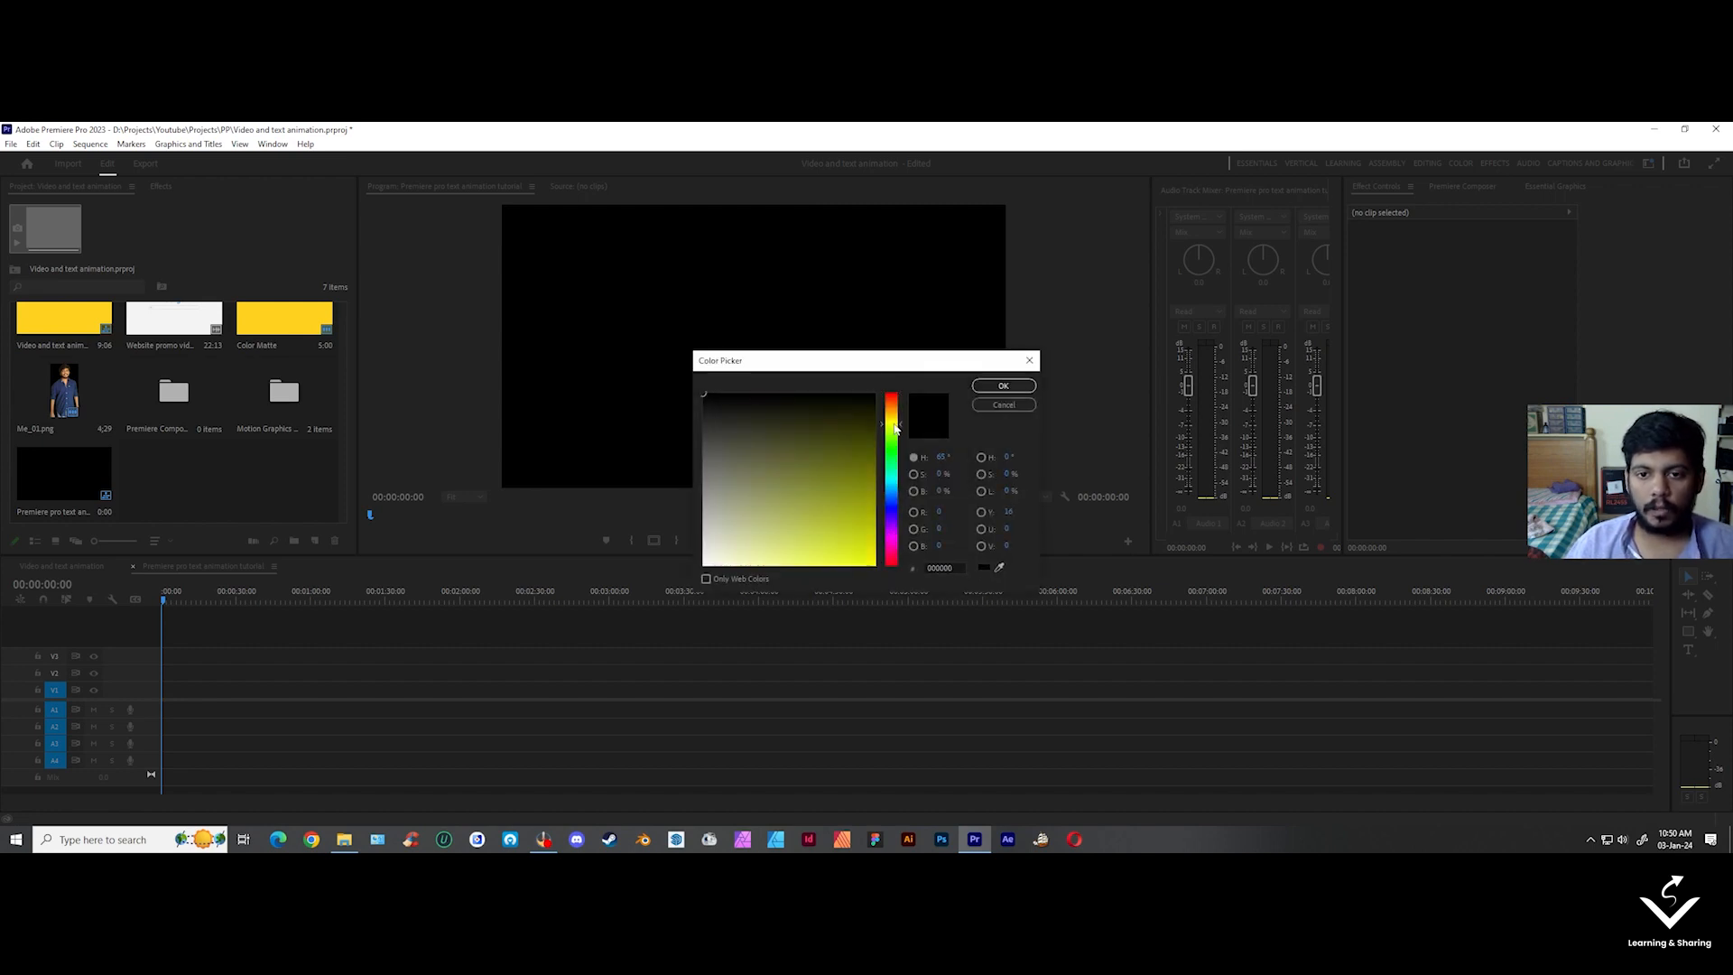
click(872, 563)
click(894, 421)
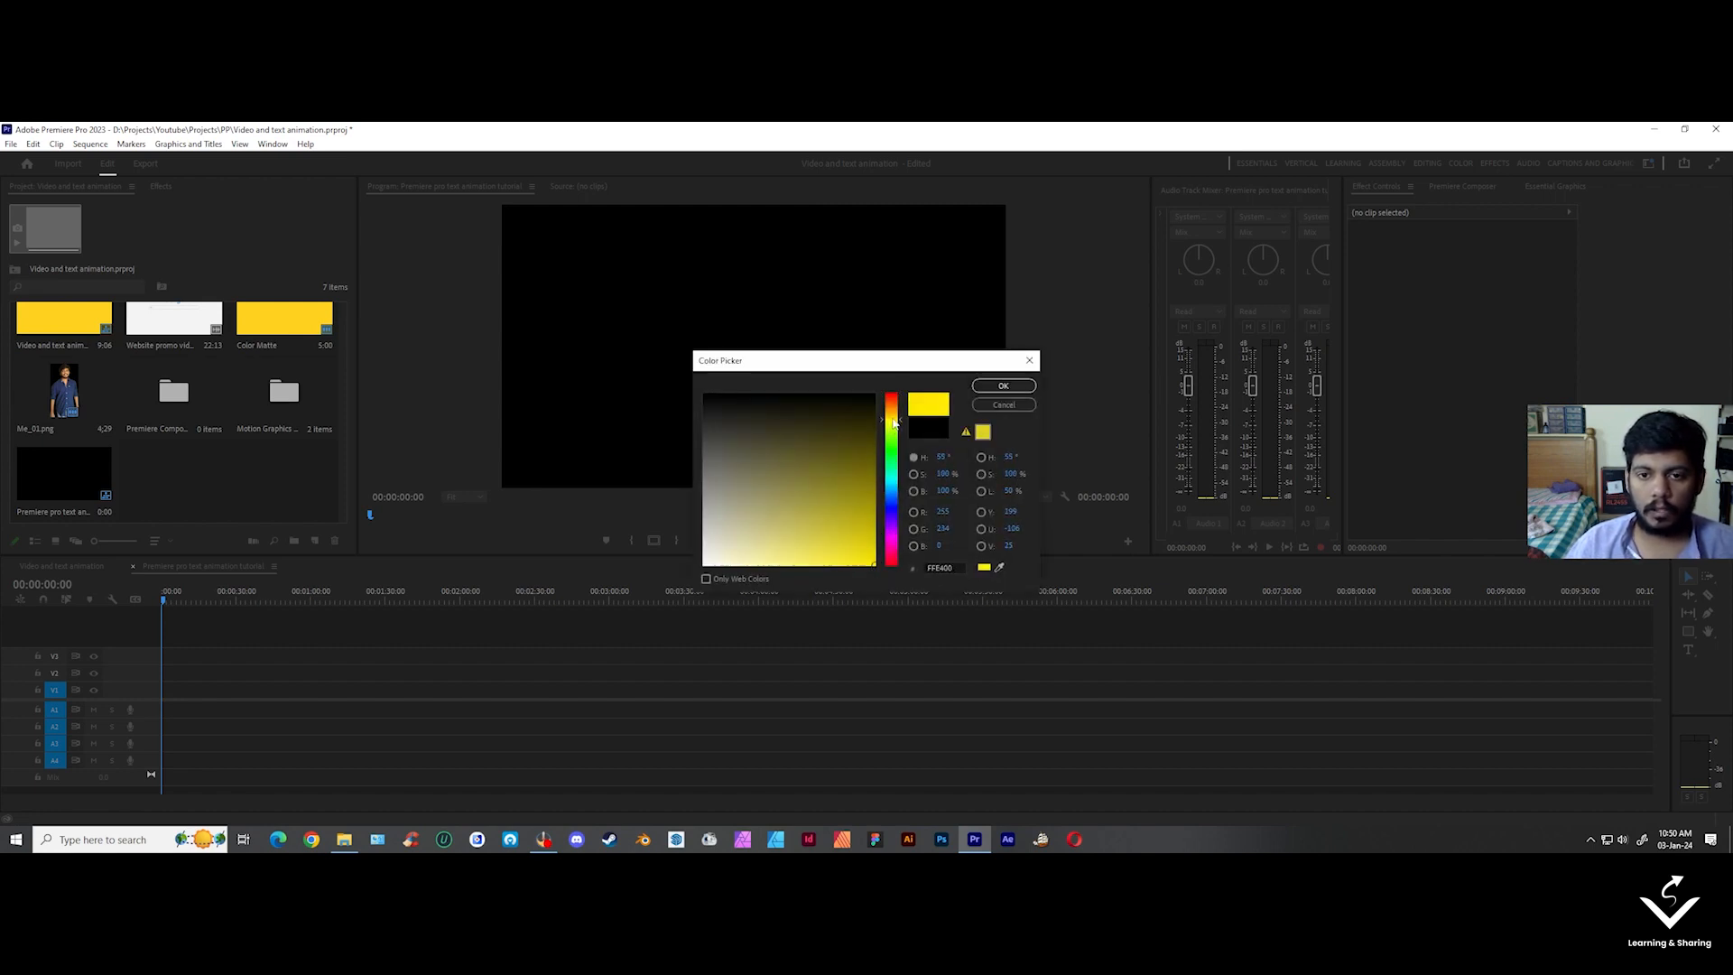
drag(894, 422, 894, 418)
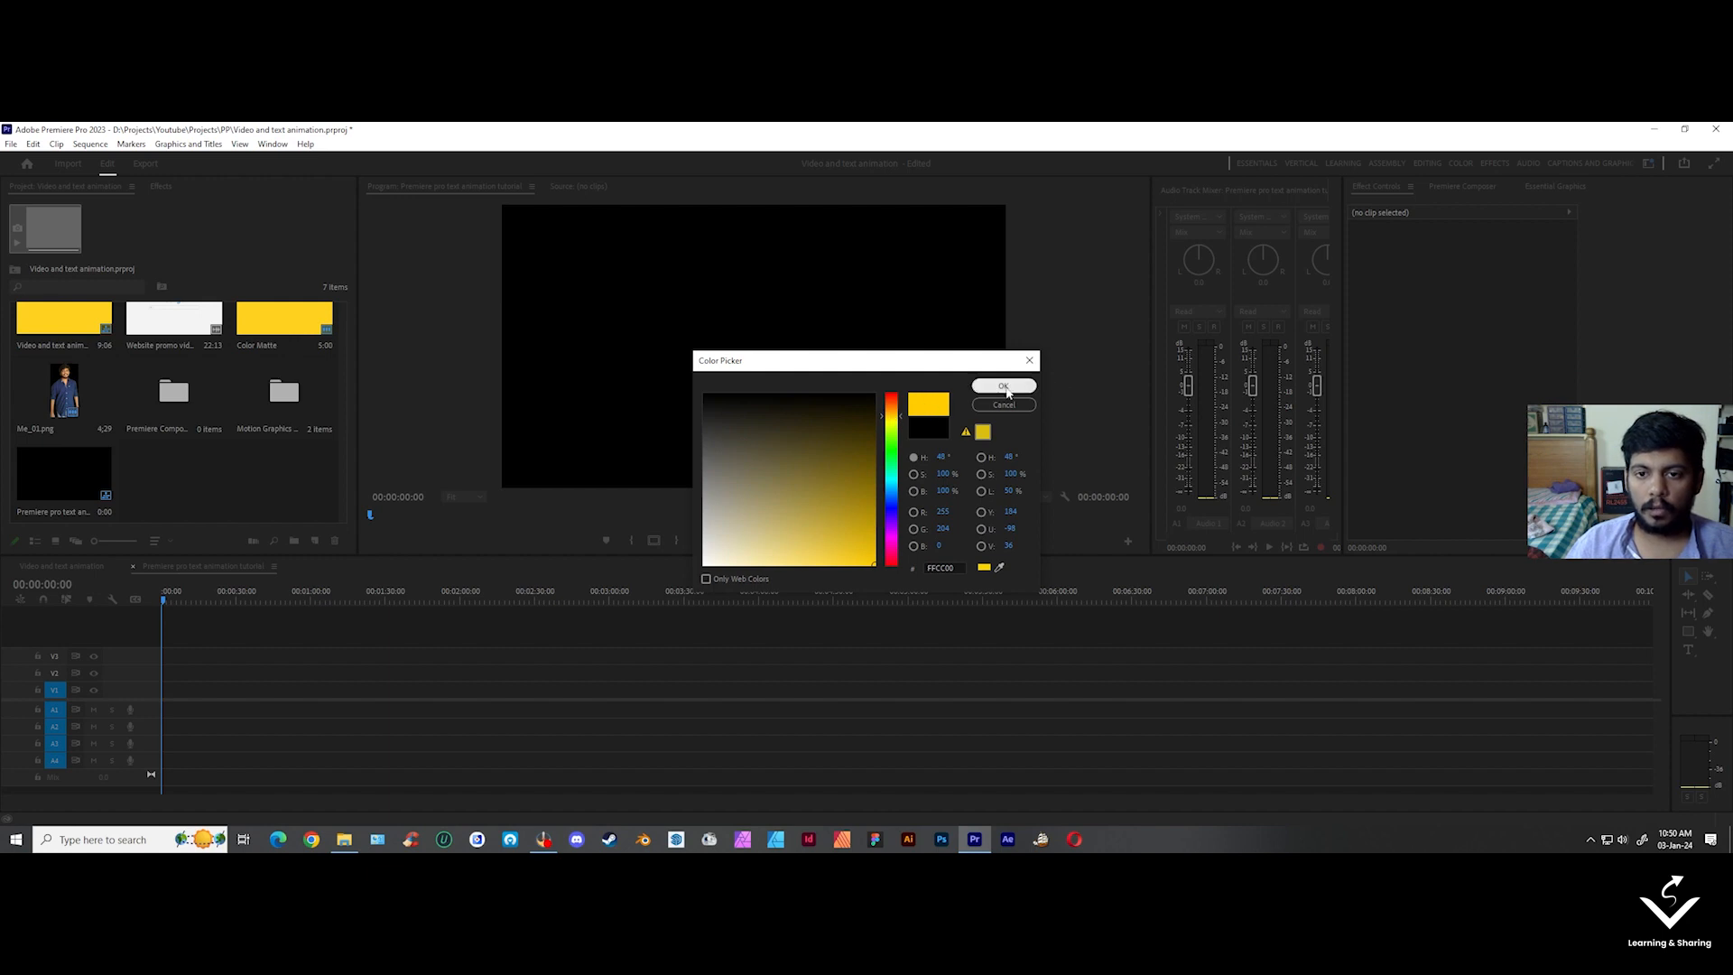
click(1004, 387)
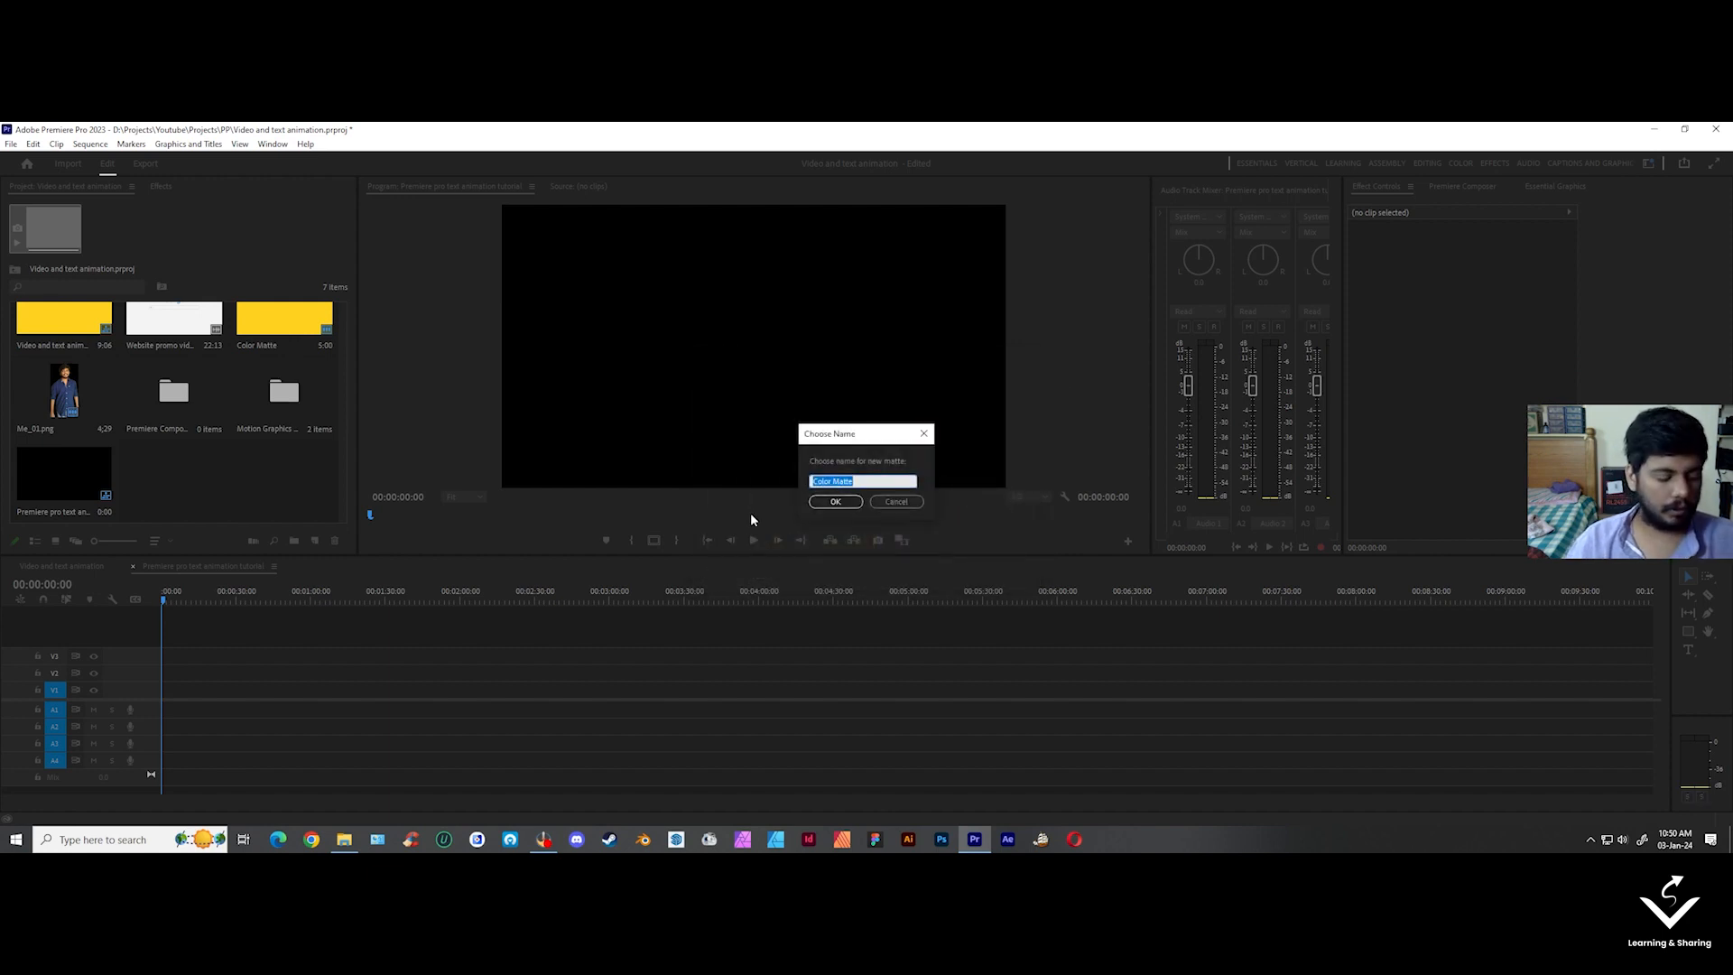
text(Background)
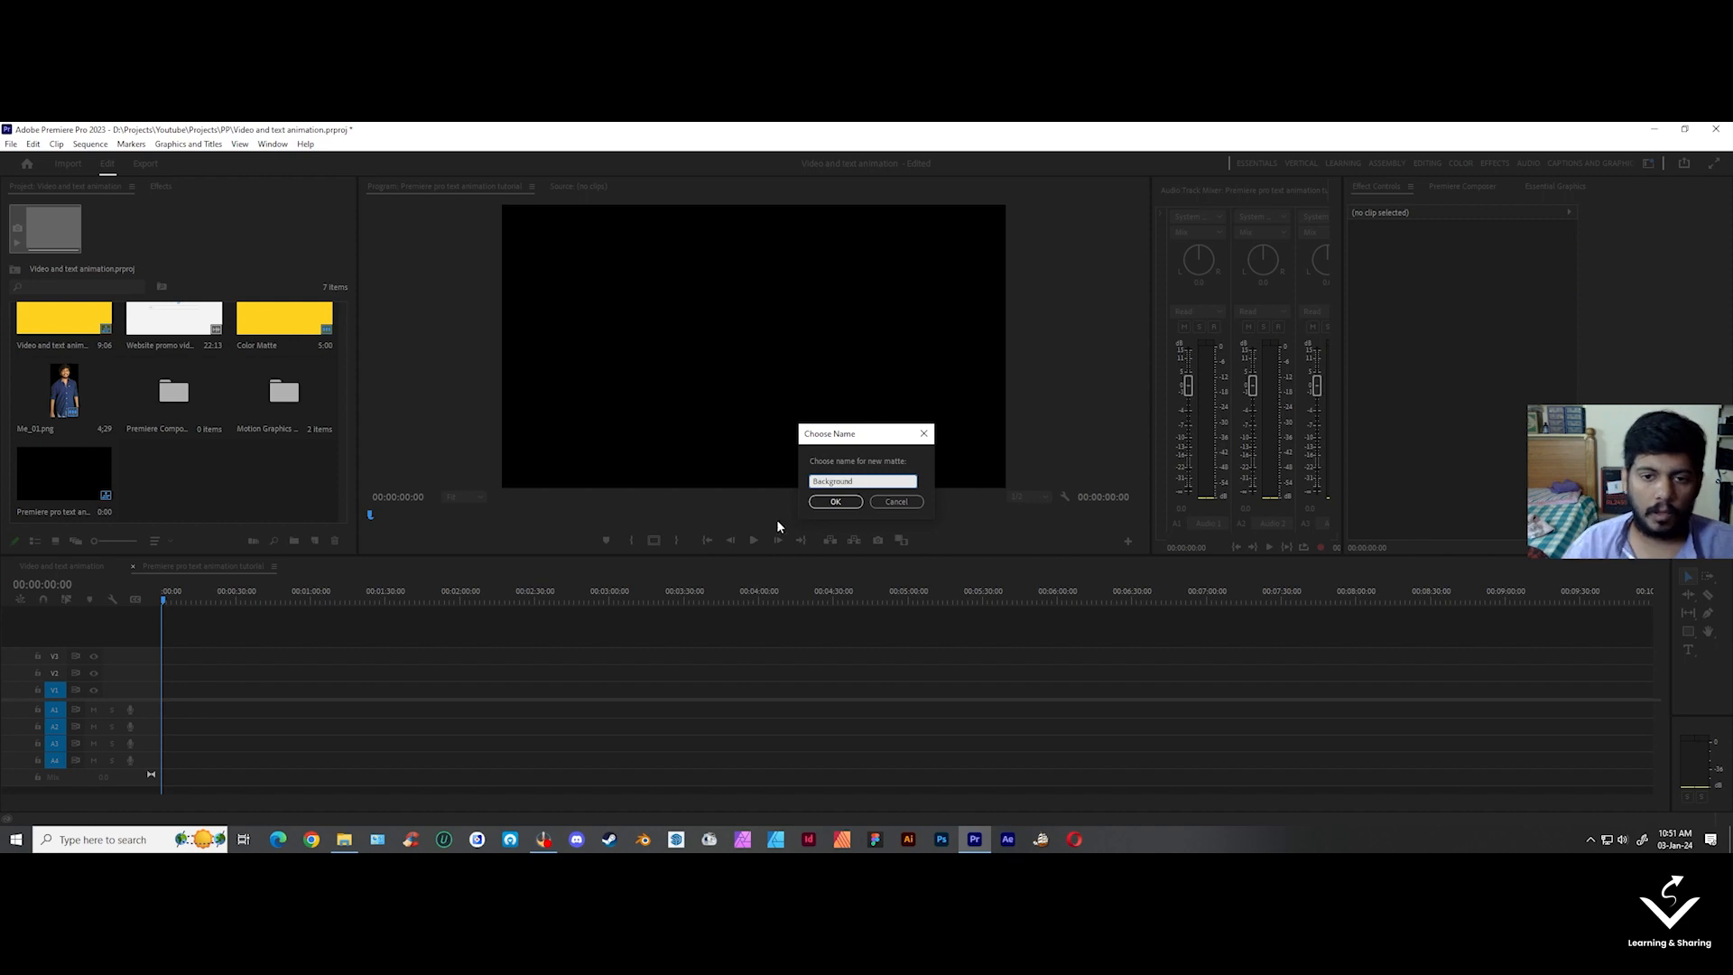
click(847, 507)
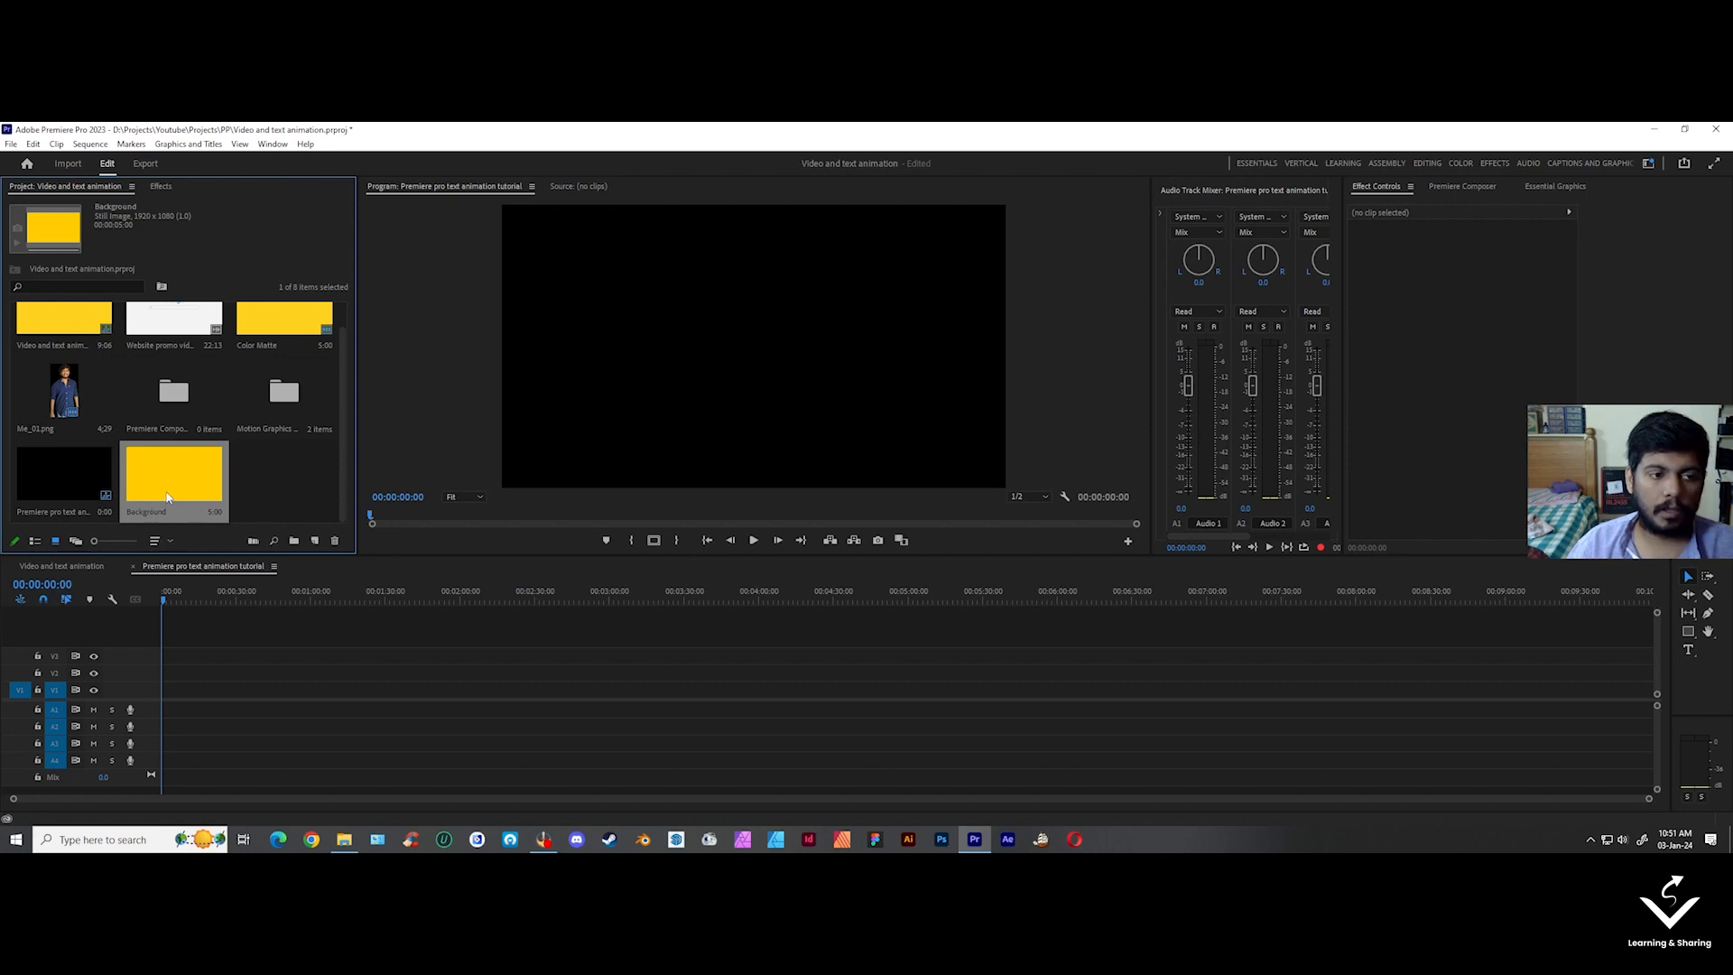
- Place the Background matte on video track V1 at the start of the new sequence
drag(163, 495, 170, 690)
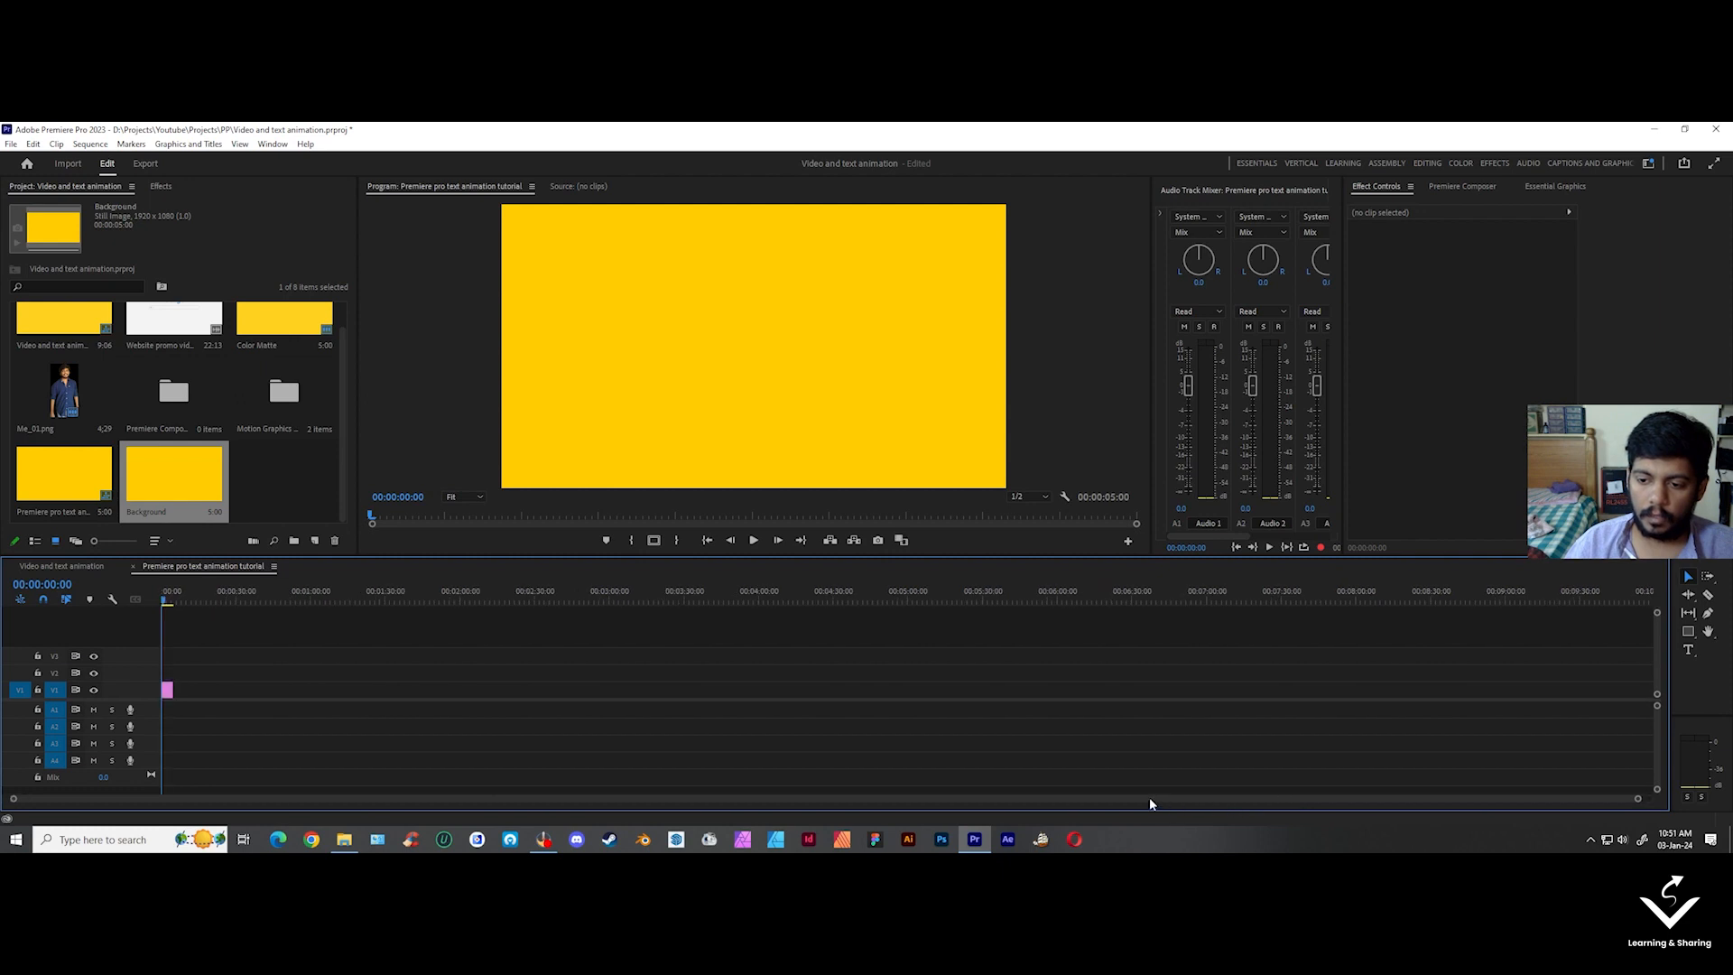
drag(1640, 800, 897, 789)
click(388, 690)
click(322, 644)
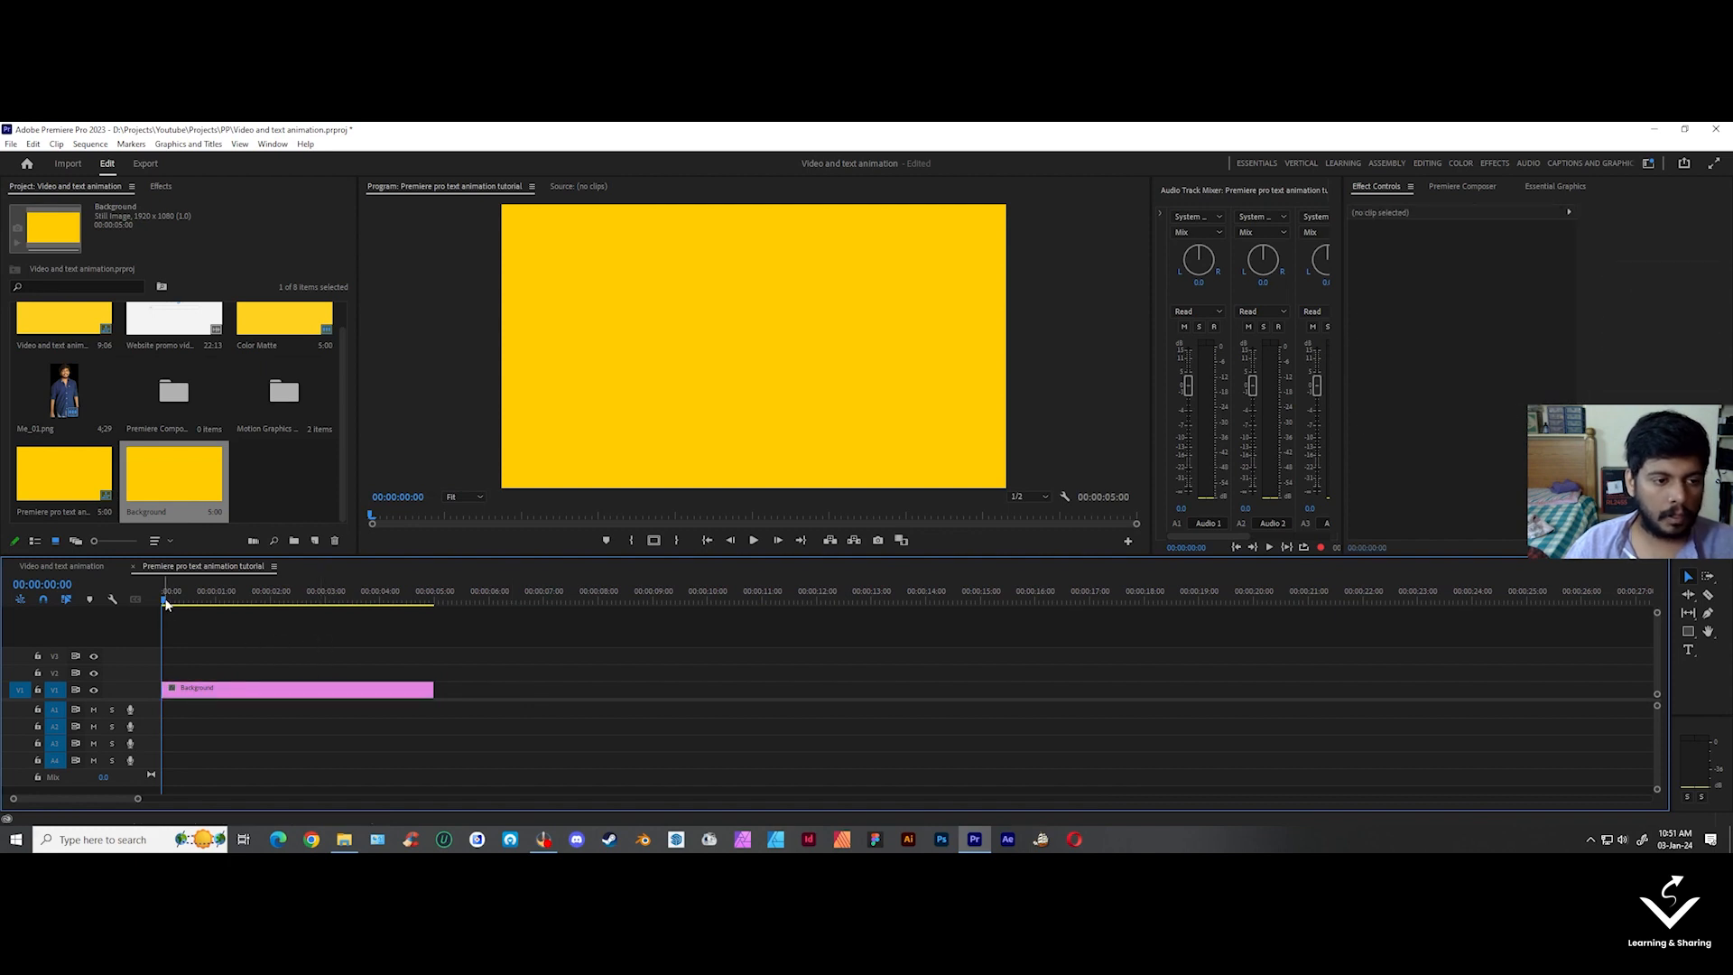
mouse_move(165, 601)
mouse_down()
mouse_move(268, 604)
mouse_move(191, 616)
mouse_up()
key(Home)
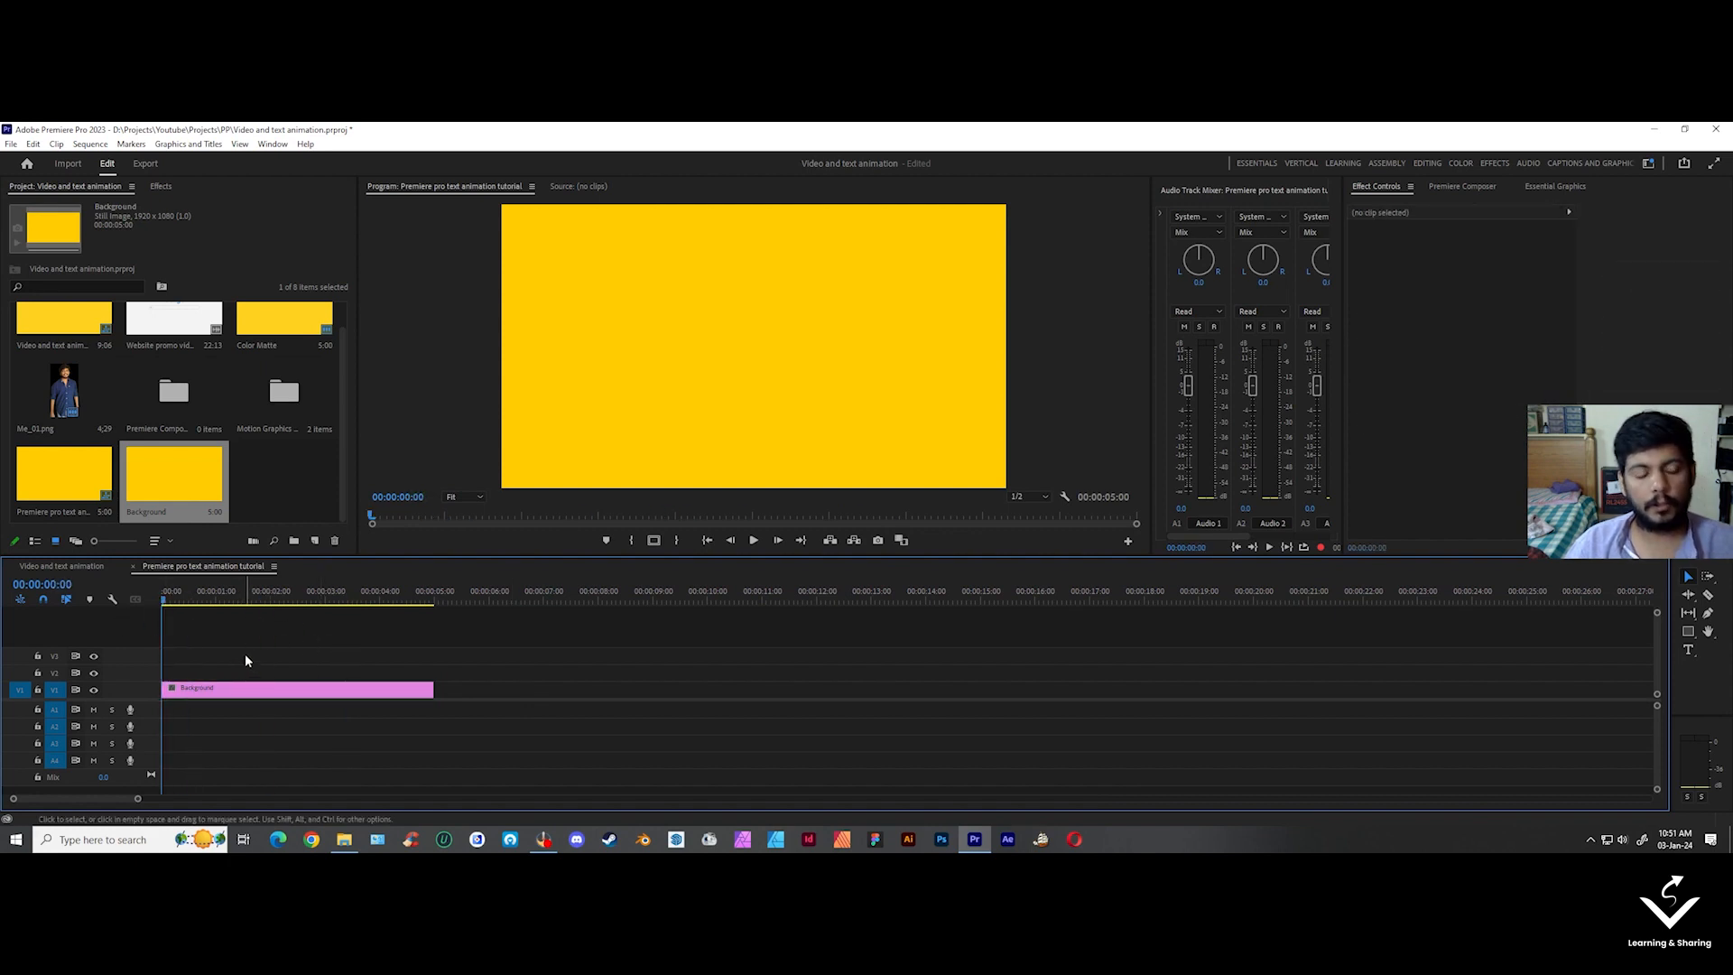
- Place Me_01.png on video track V2 above the Background clip, starting at the beginning of the sequence
click(68, 397)
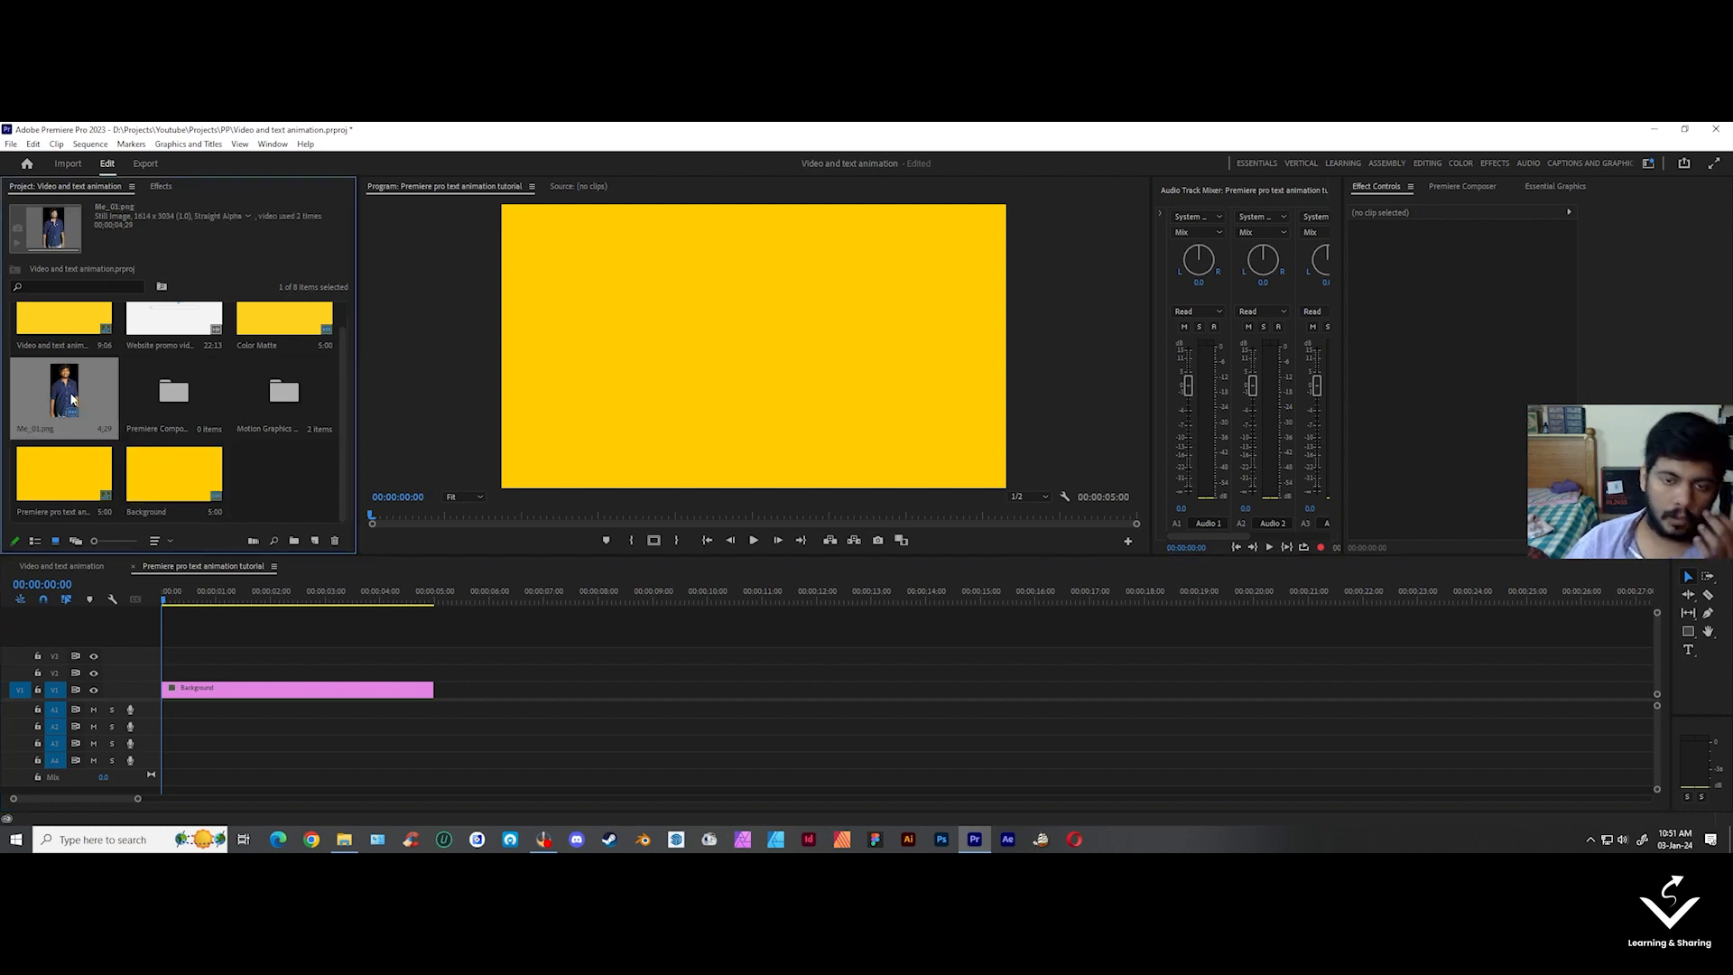
drag(63, 390, 160, 677)
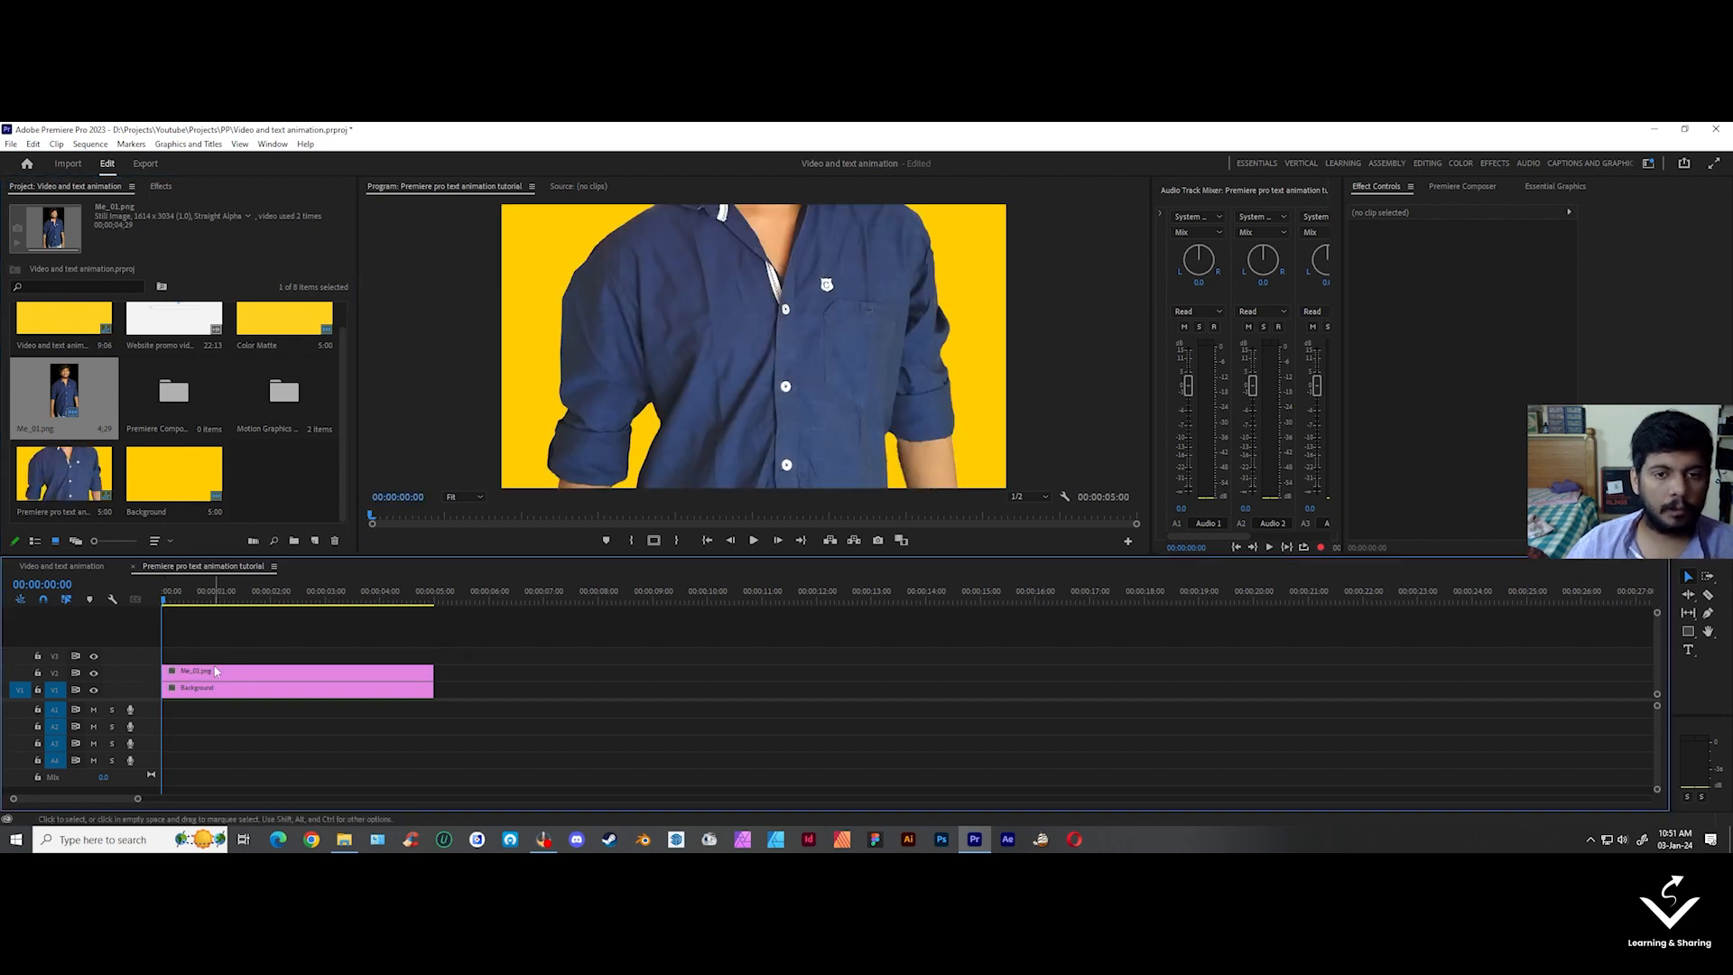
click(298, 673)
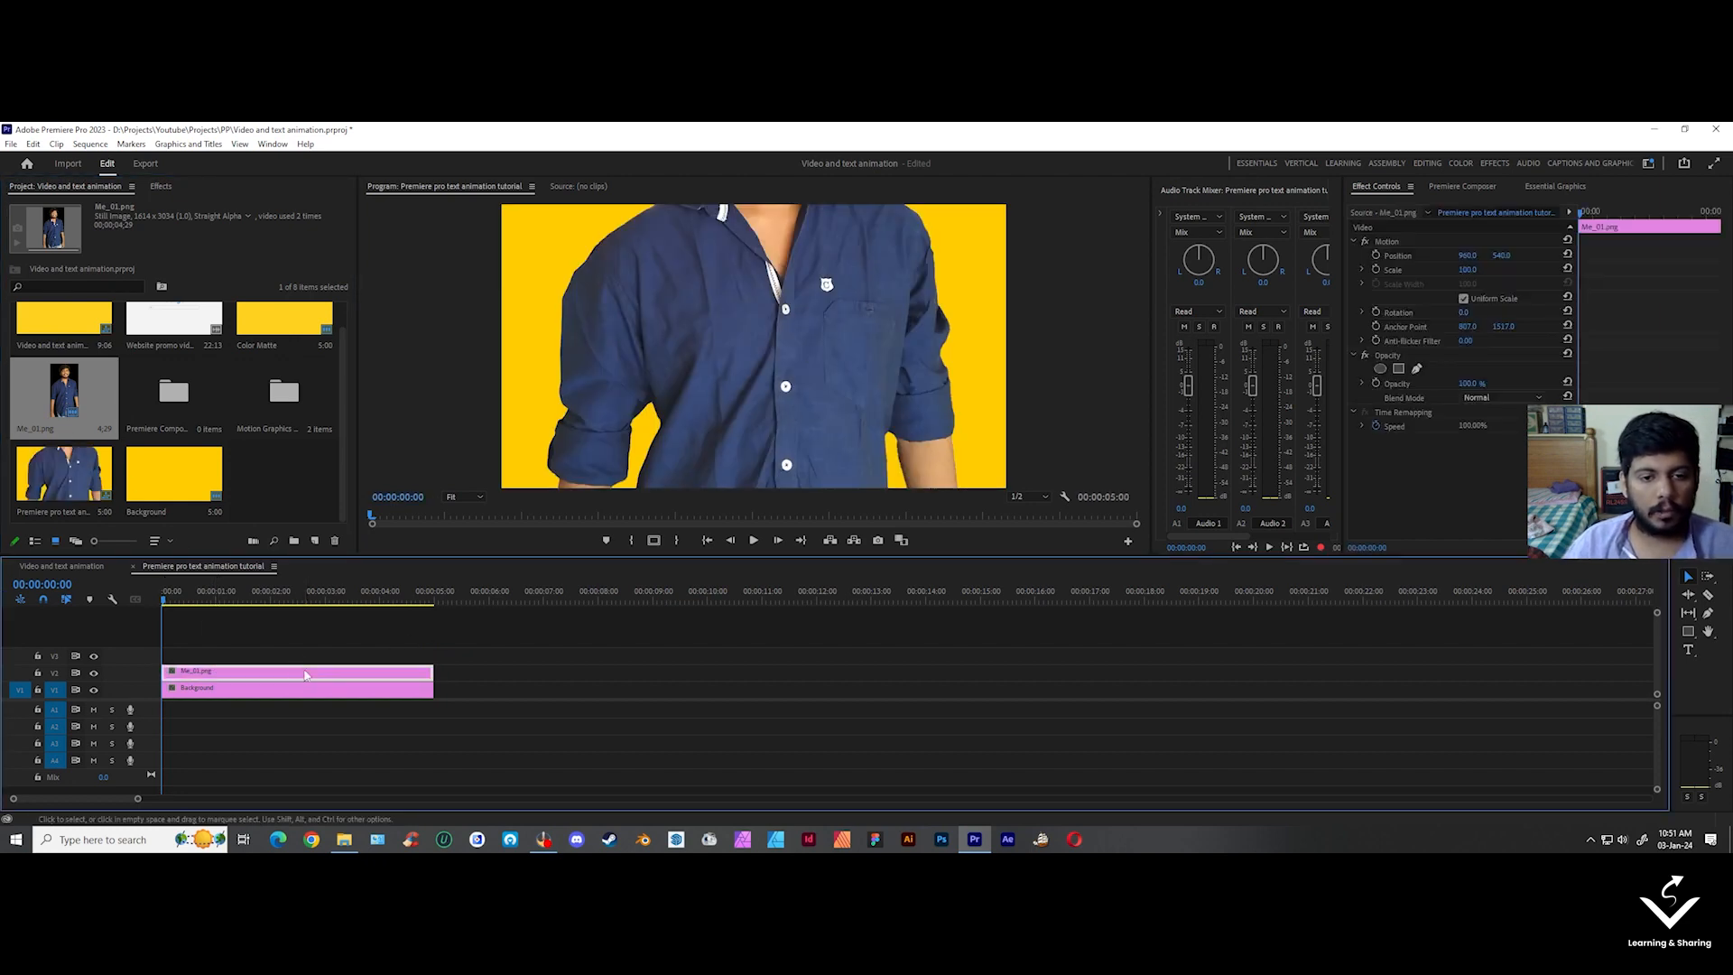
click(477, 675)
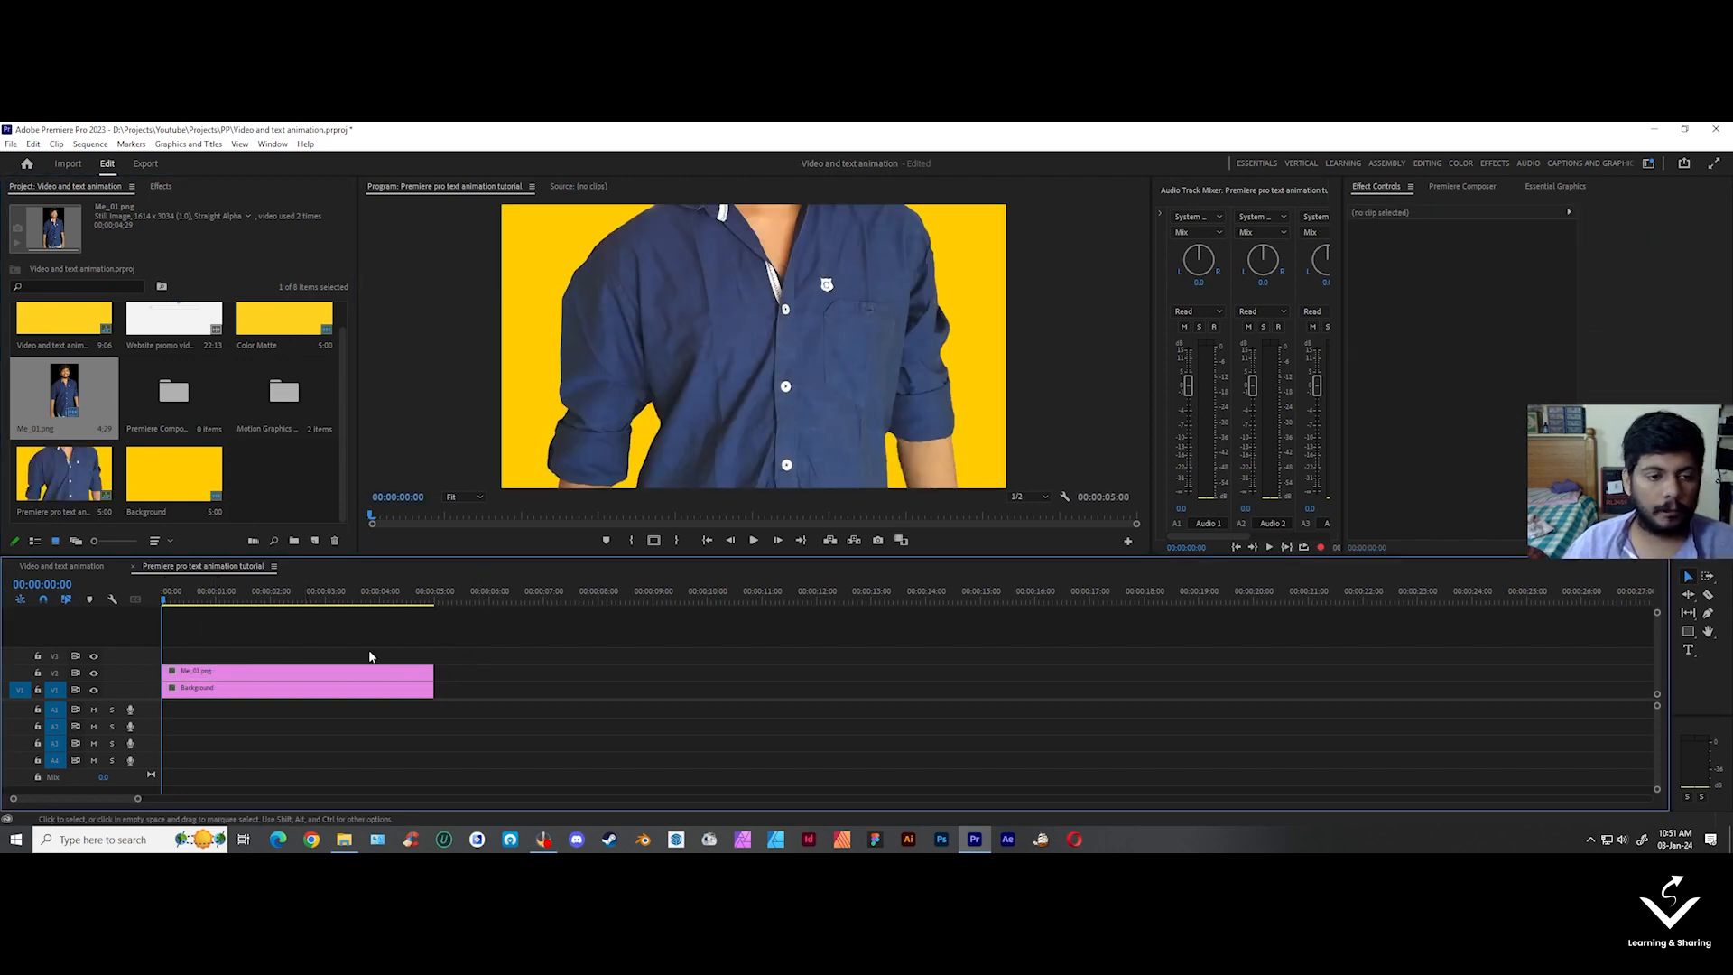
- Set the scale of the Me_01.png clip to 50
click(253, 669)
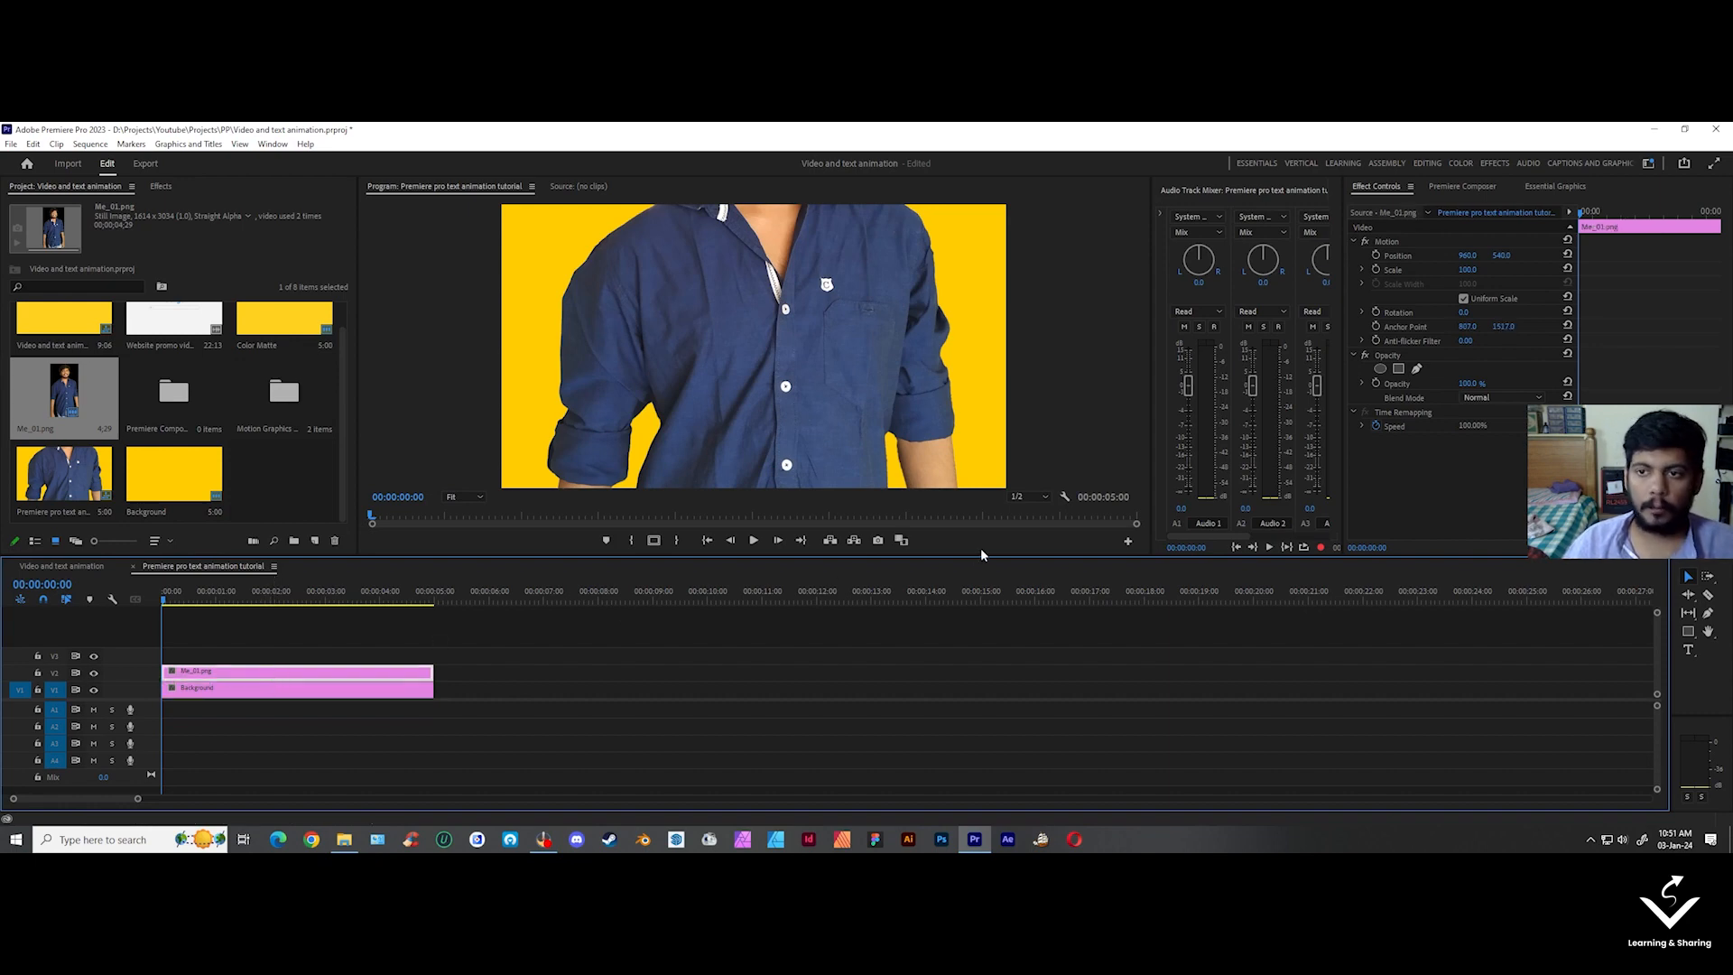
drag(1467, 270, 1426, 271)
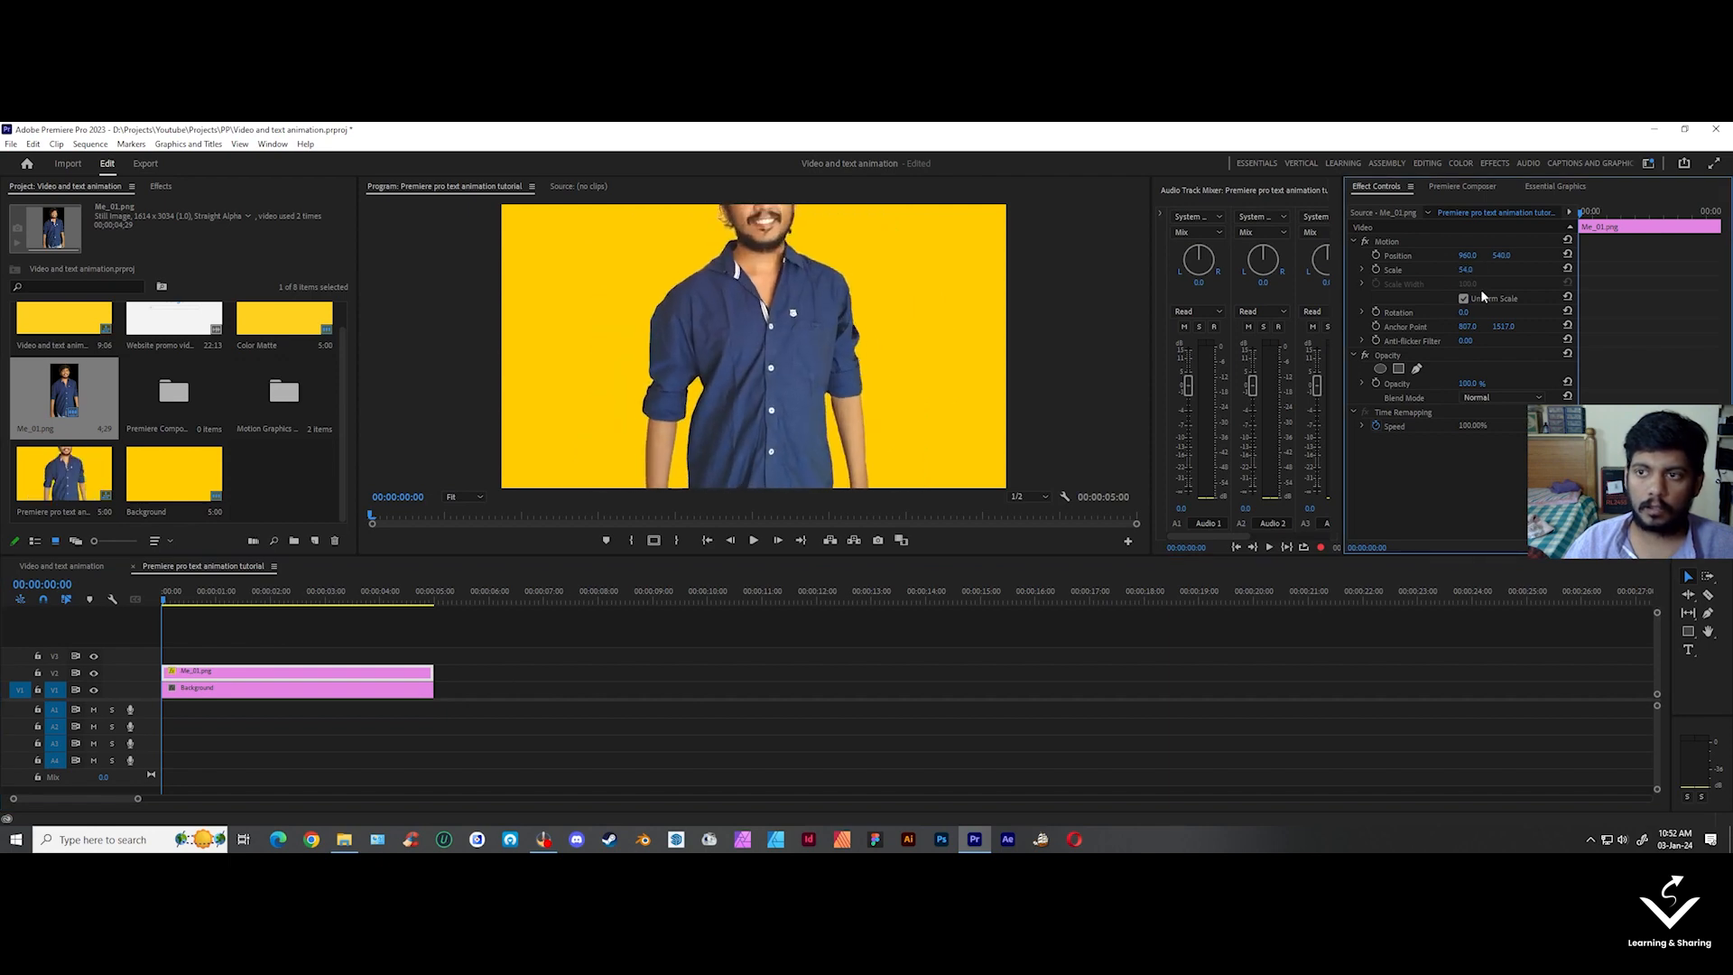
click(1471, 269)
text(50)
key(Return)
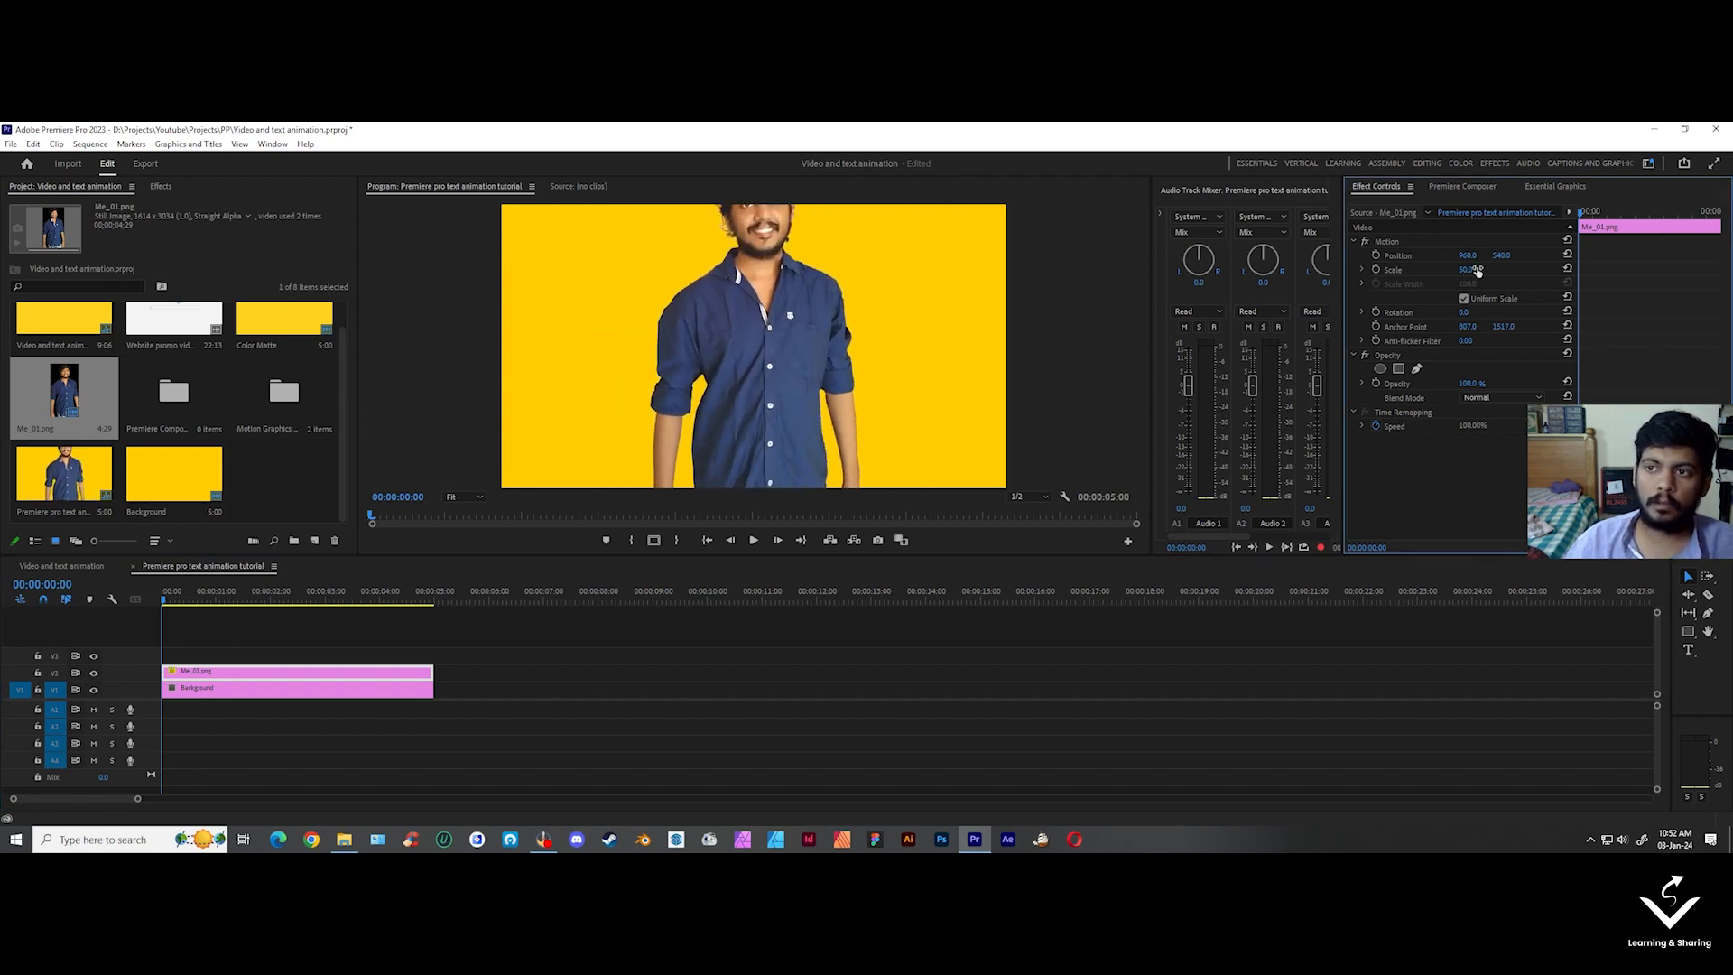
- Set the photo's position to 429, 760 so the man stands in the left part of the frame
click(1467, 255)
text(700)
key(Return)
mouse_move(1468, 256)
mouse_down()
mouse_move(1422, 256)
mouse_move(1526, 255)
mouse_move(1488, 255)
mouse_up()
click(298, 672)
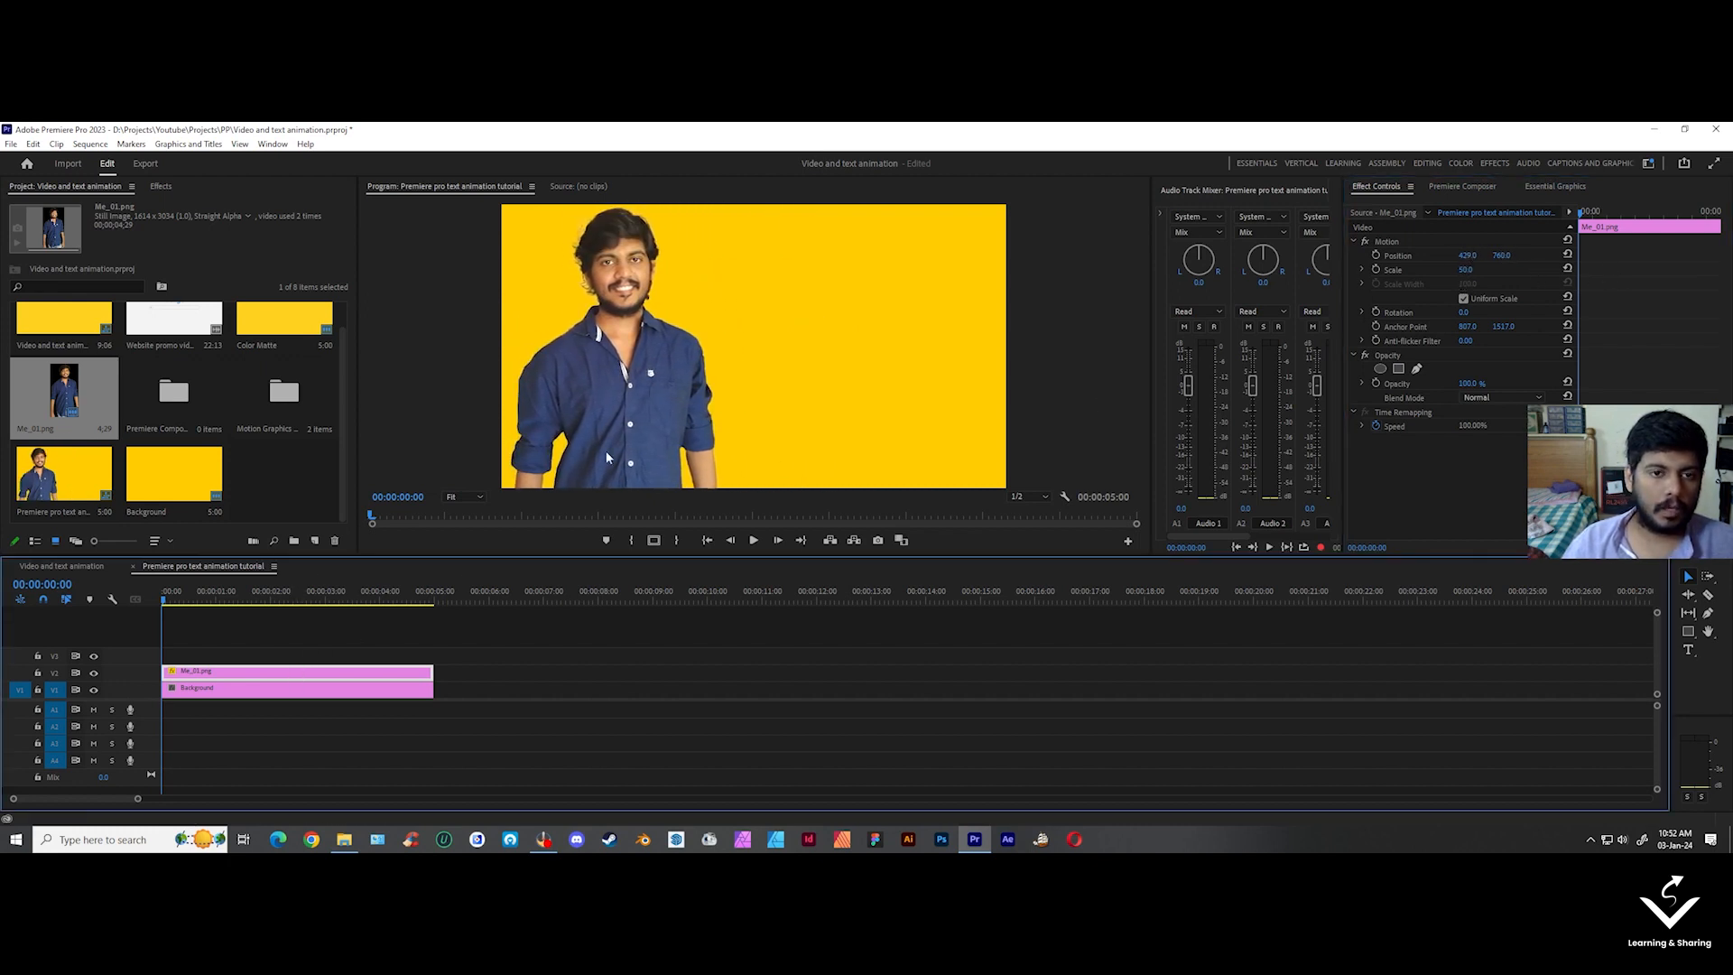
- Reposition the photo and shrink it freehand in the program preview to a scale of about 45
click(611, 384)
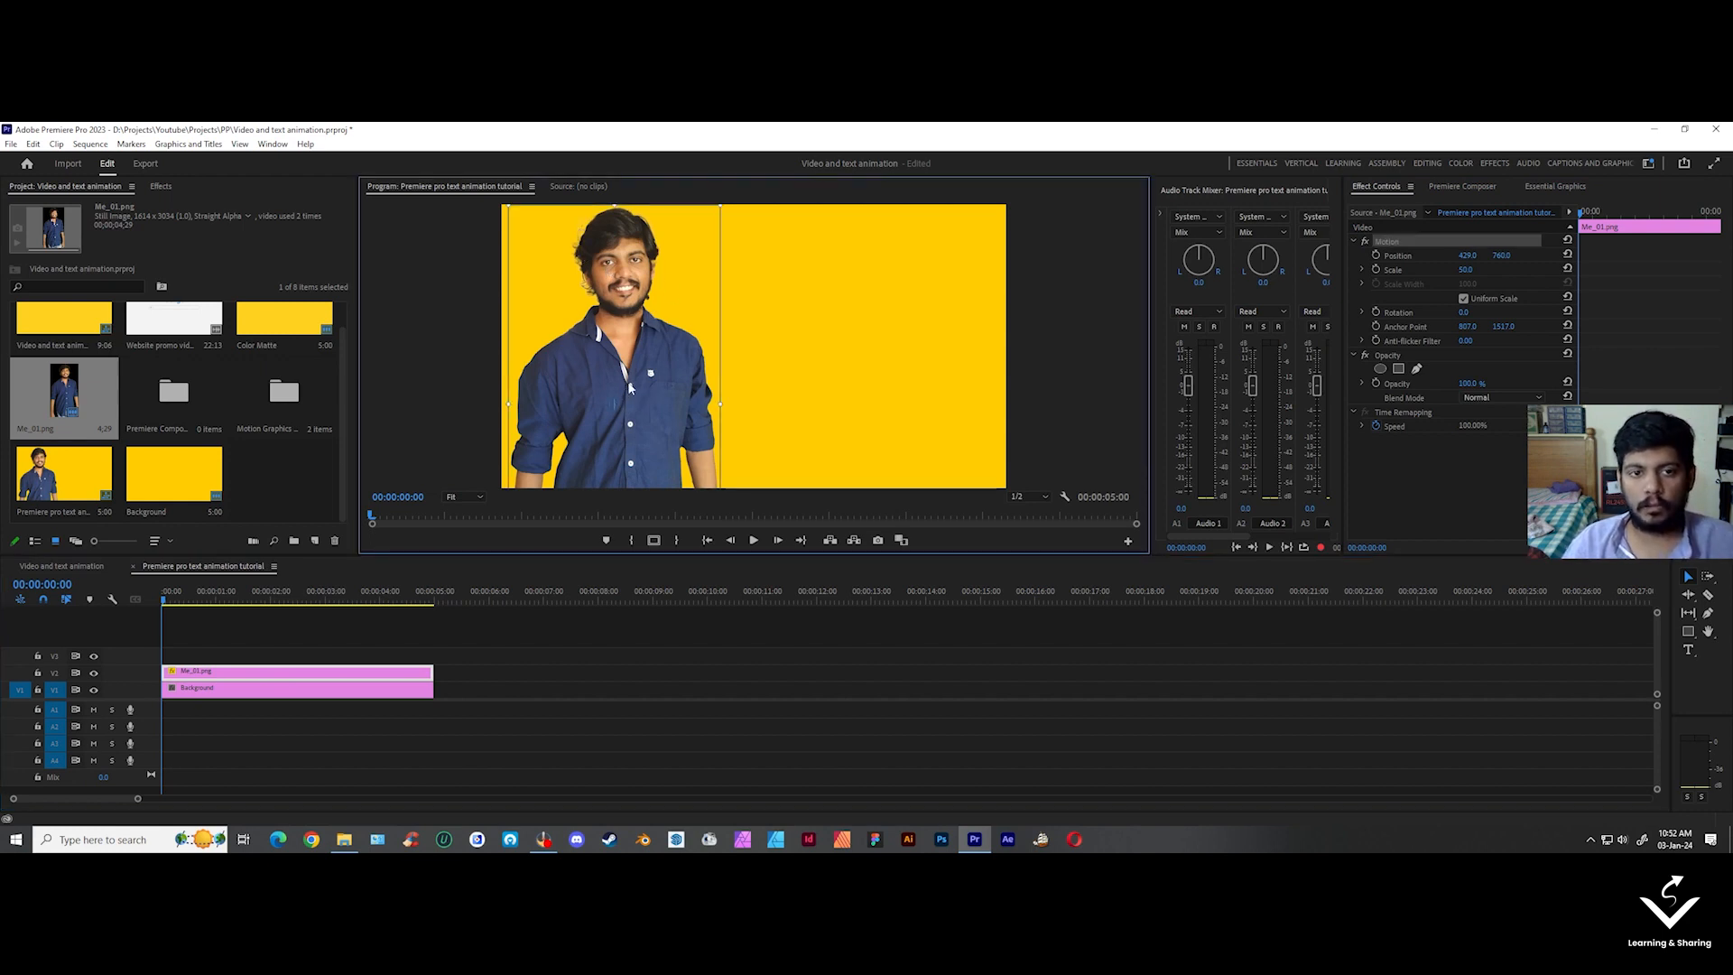
mouse_move(627, 381)
mouse_down()
mouse_move(643, 377)
mouse_move(626, 371)
mouse_up()
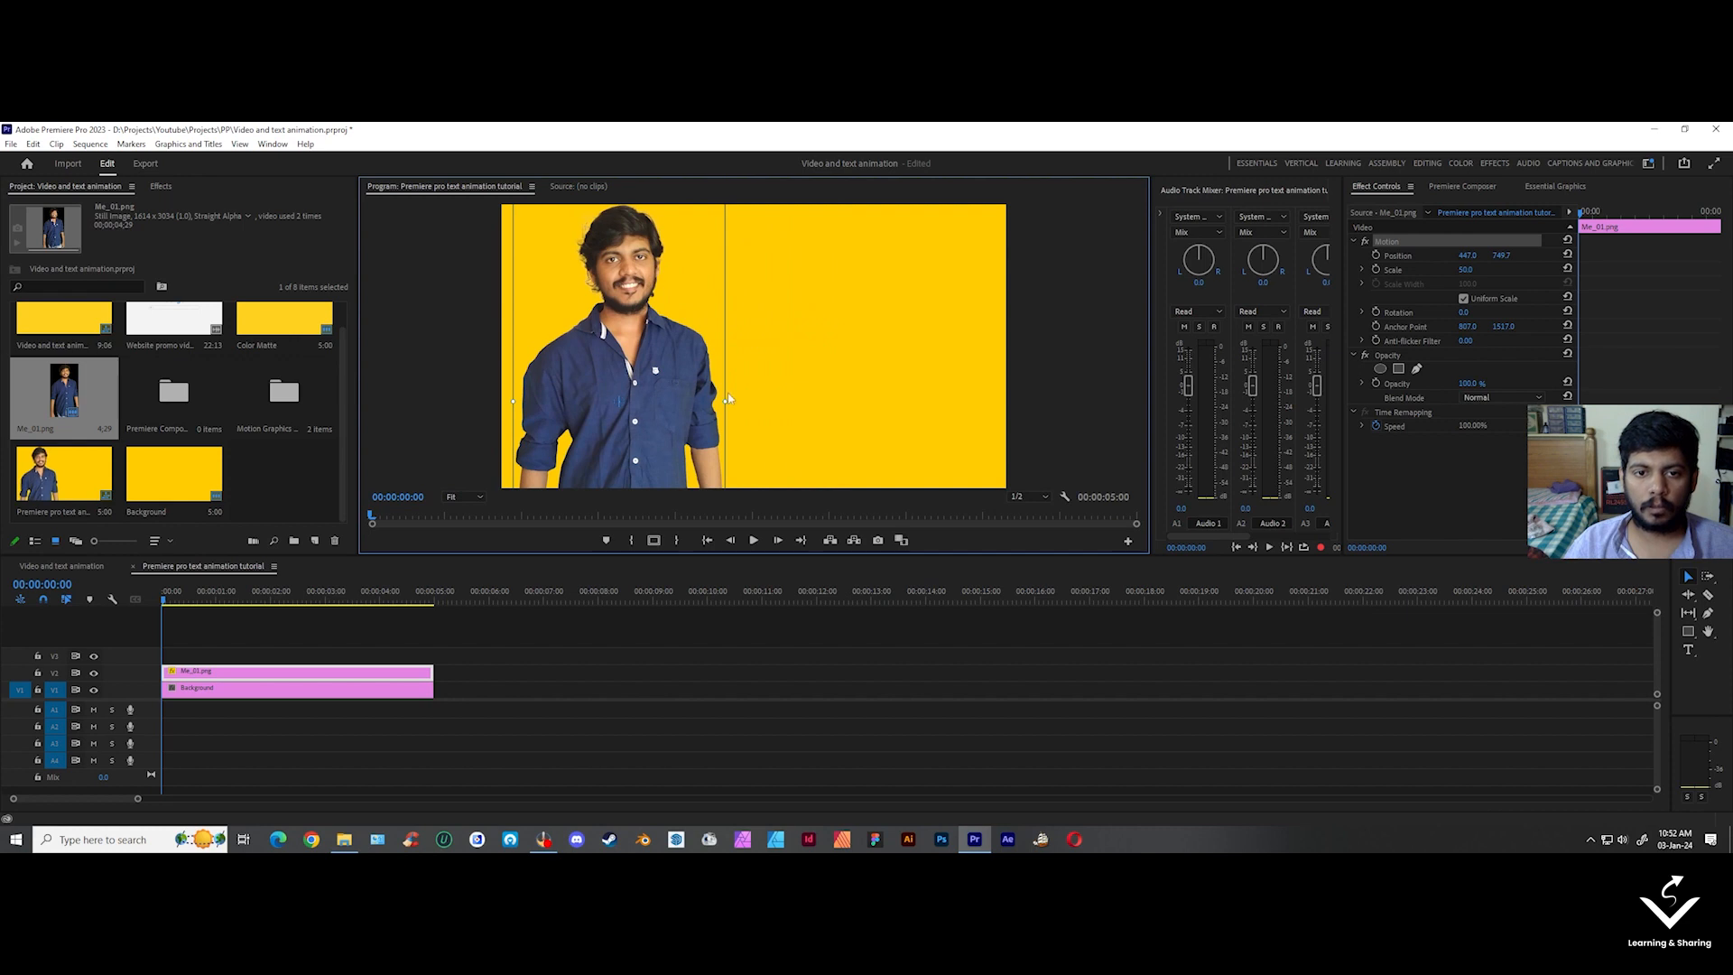
drag(726, 400, 621, 390)
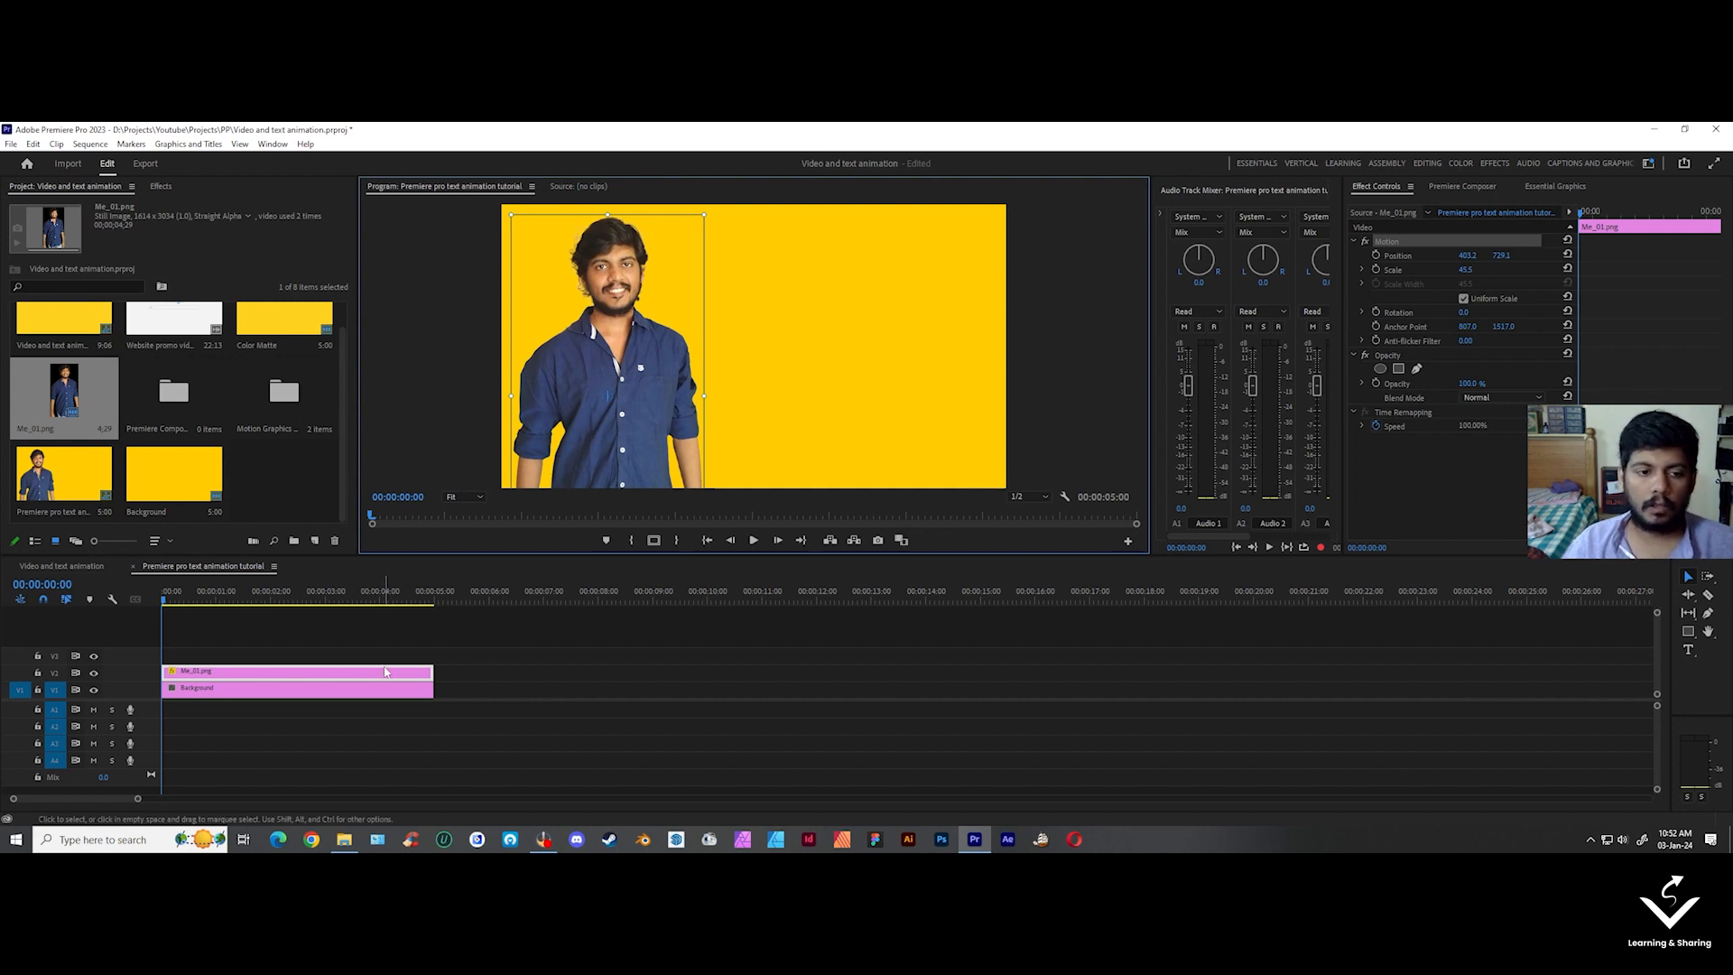
click(846, 623)
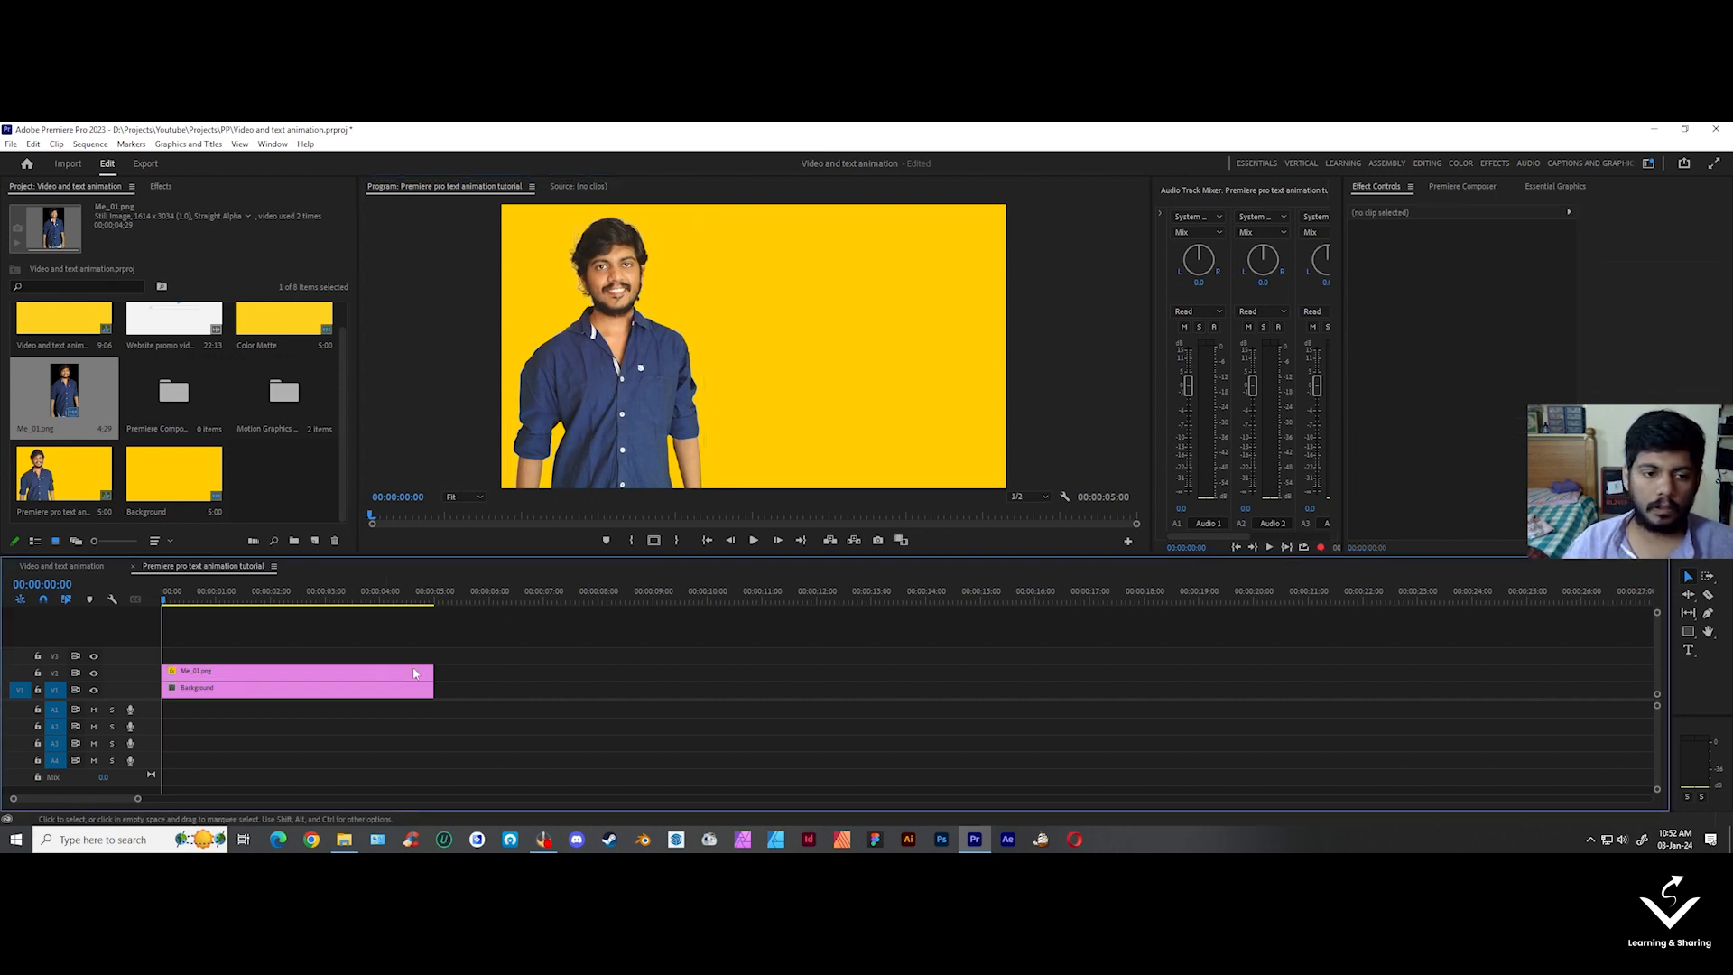
- Set the photo's scale back to 50 and lower it to a vertical position of about 785
click(298, 671)
drag(1465, 269, 1540, 256)
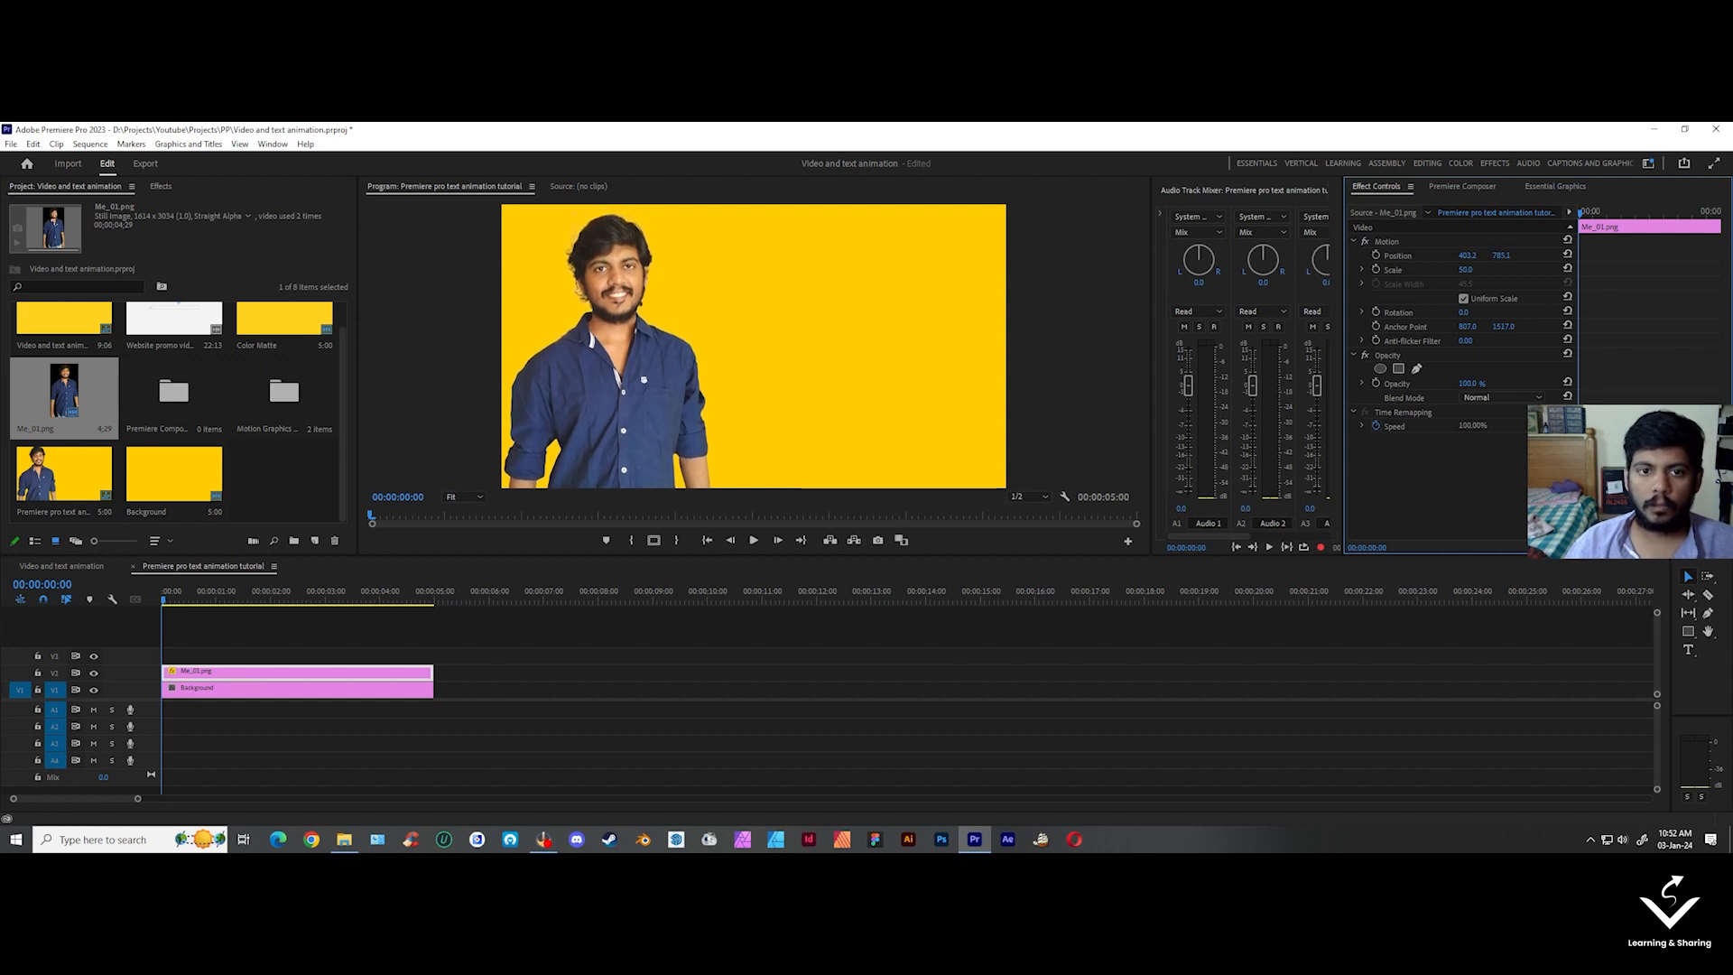
click(502, 610)
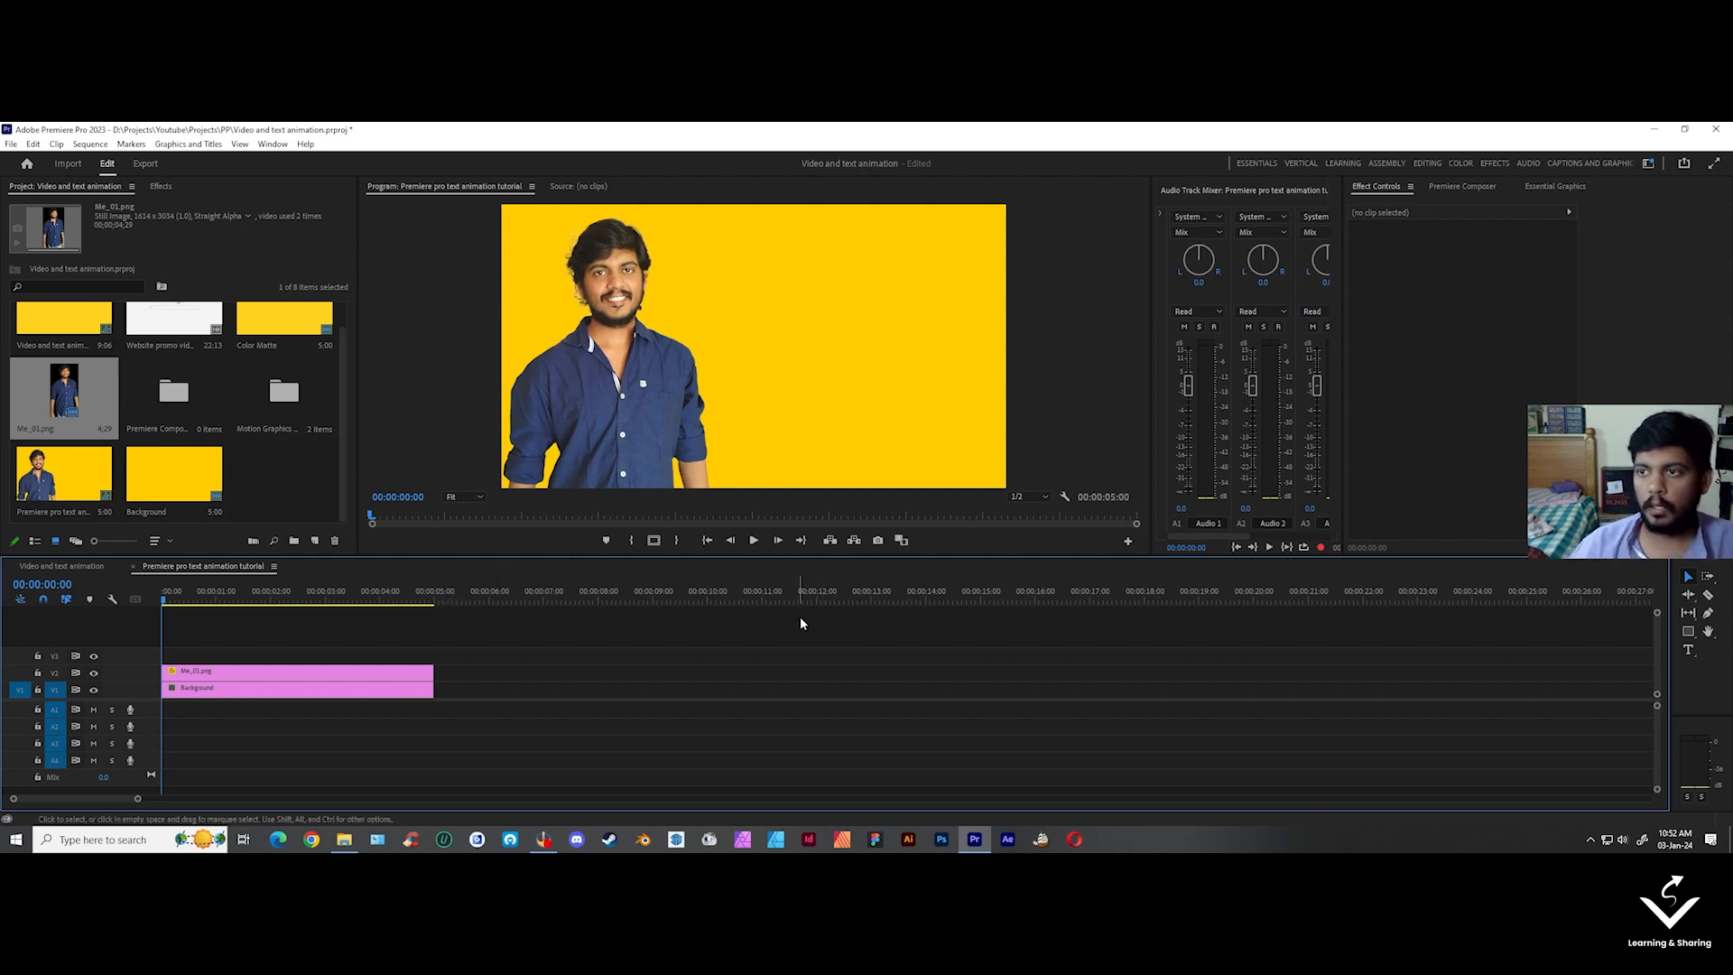
- Show the Premiere Composer extension and collapse its Starter Pack folder
click(1455, 186)
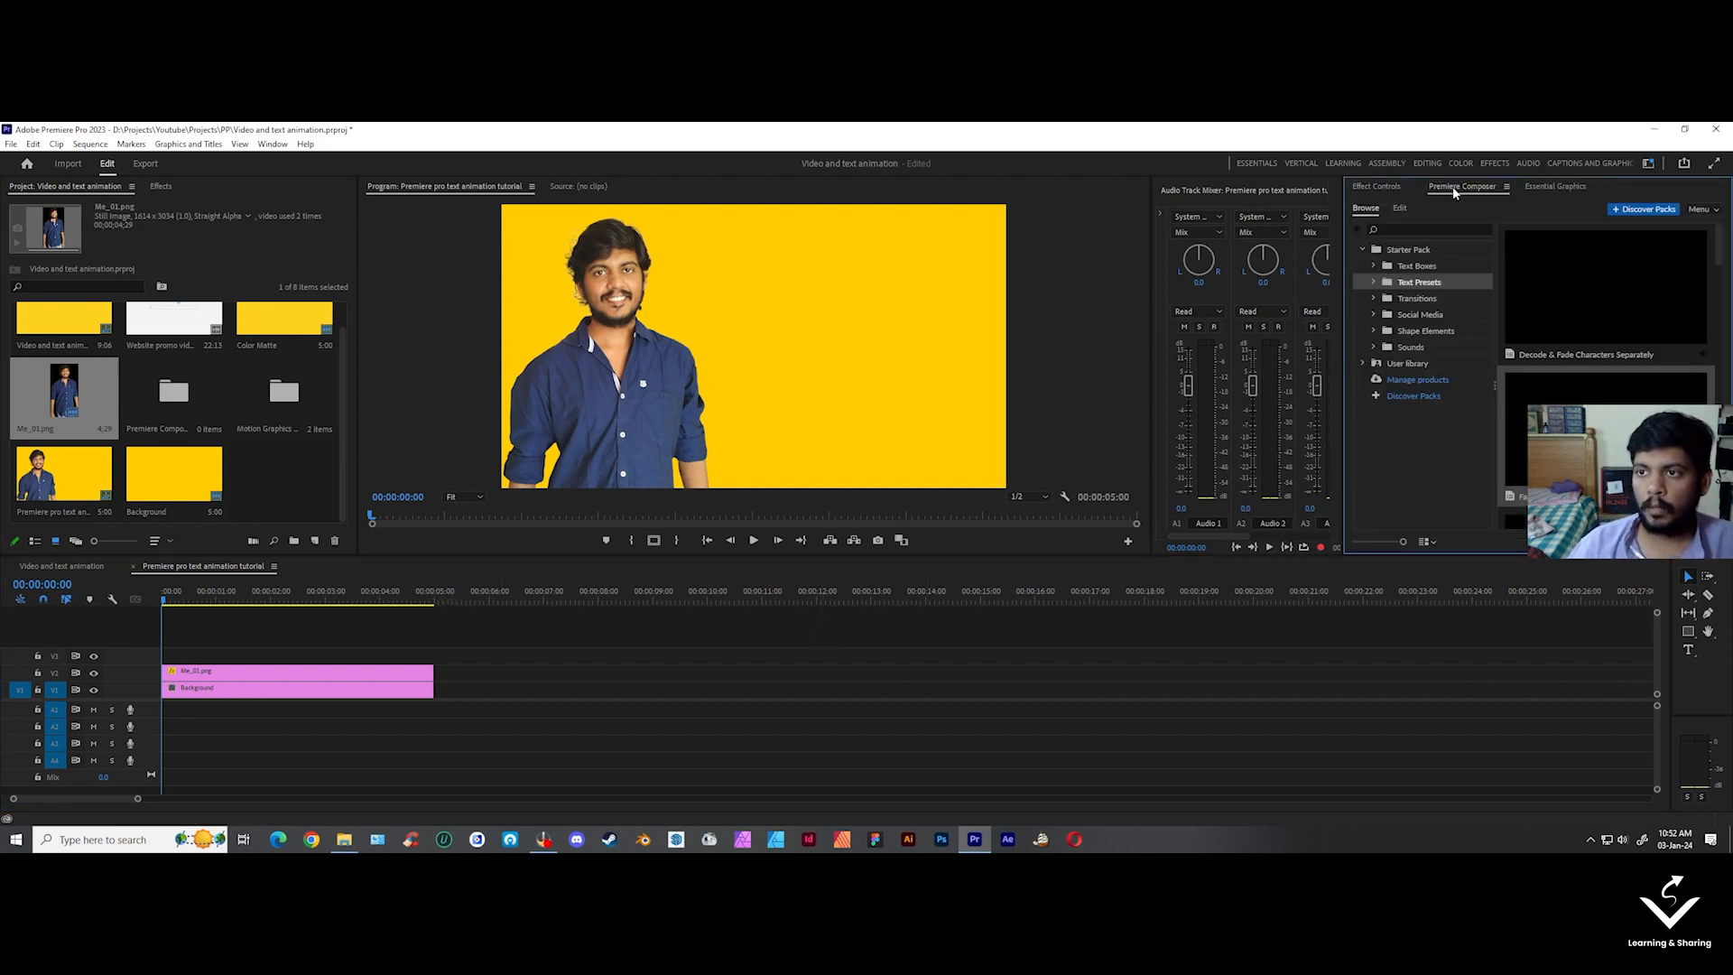
click(1364, 252)
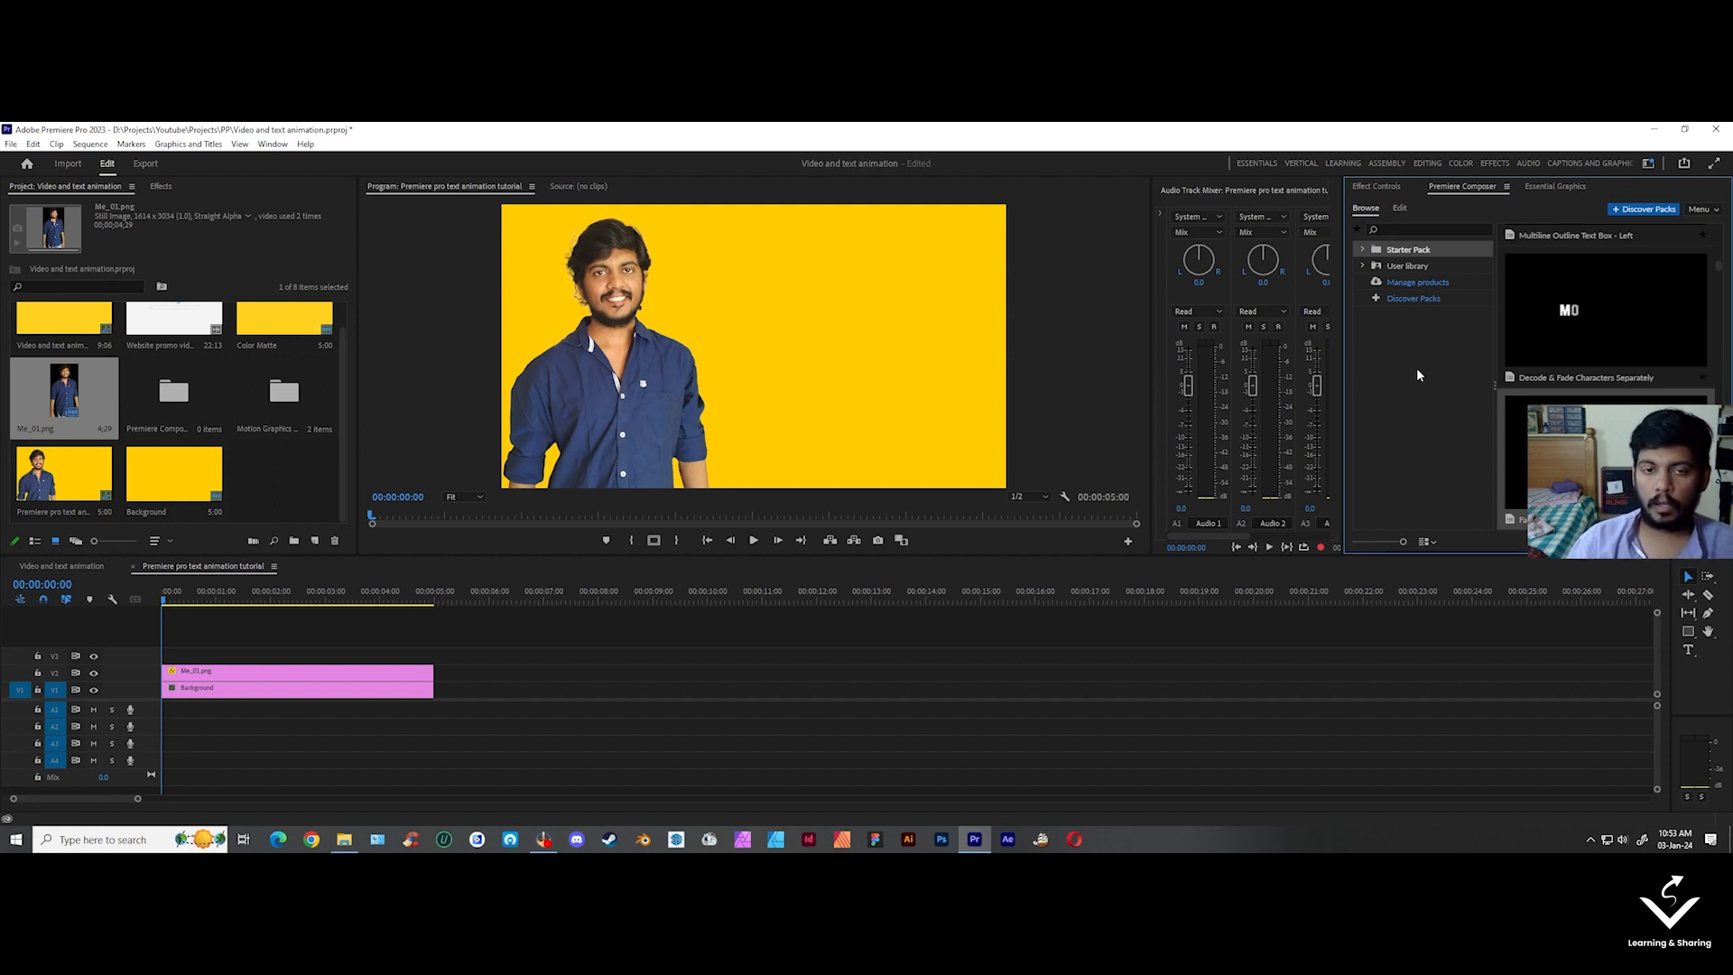
click(1394, 409)
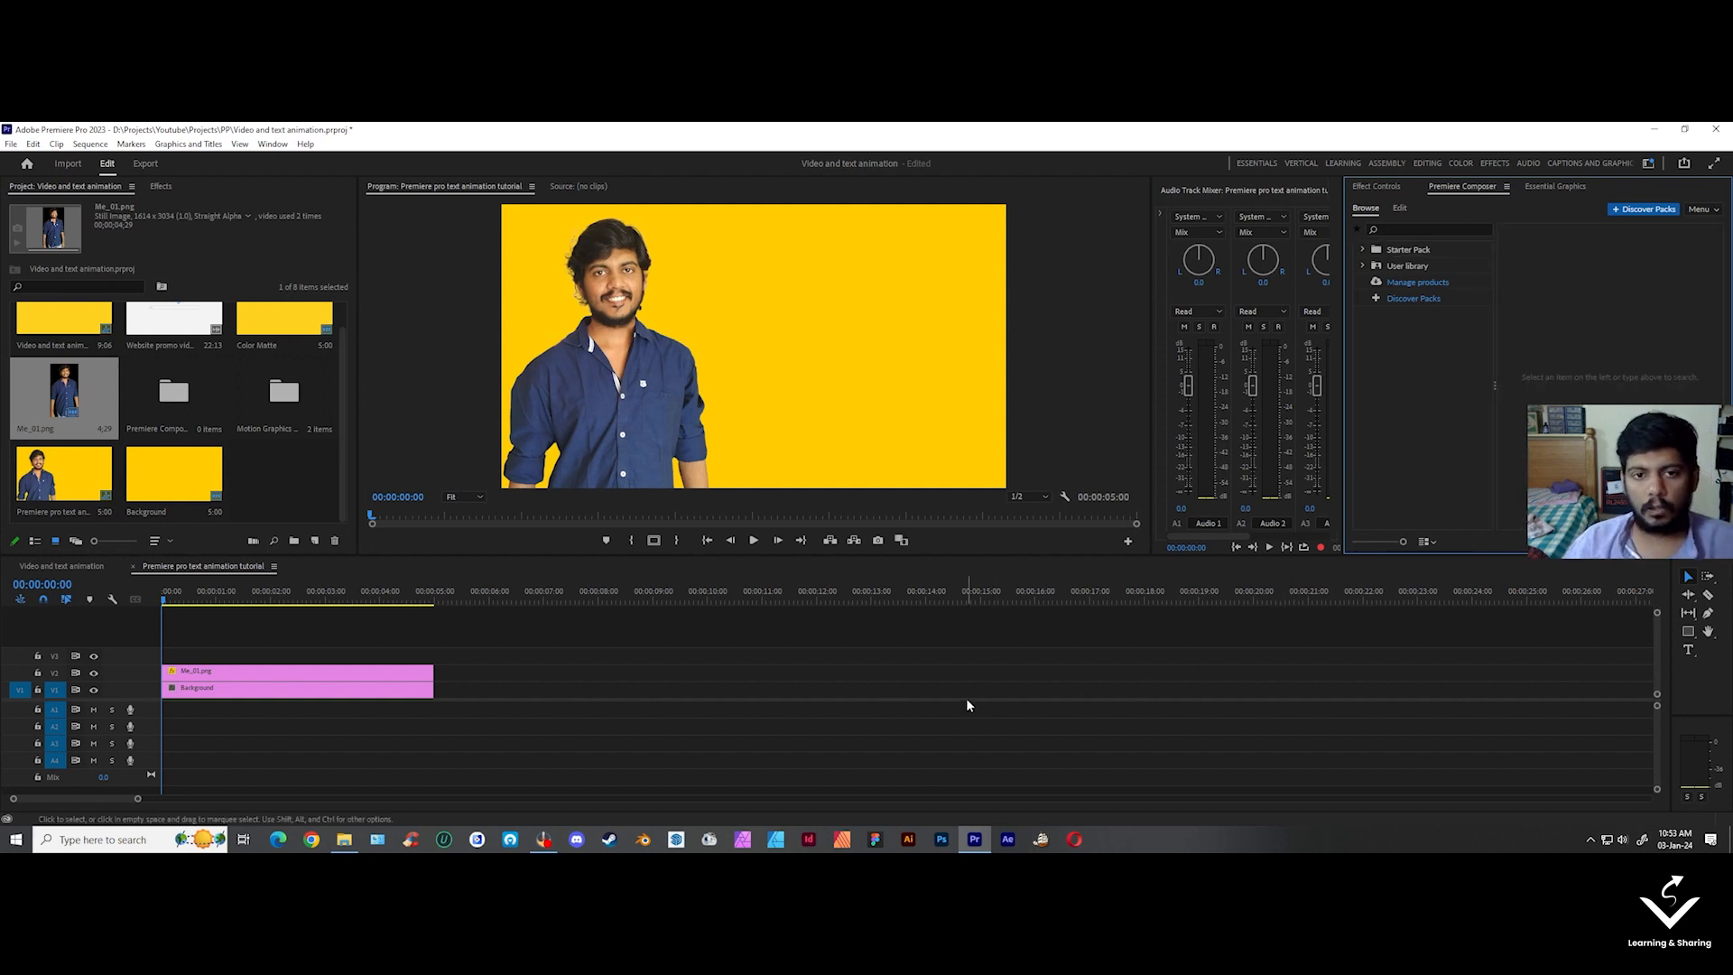
- Switch to Chrome and search the web for mister horse
click(312, 839)
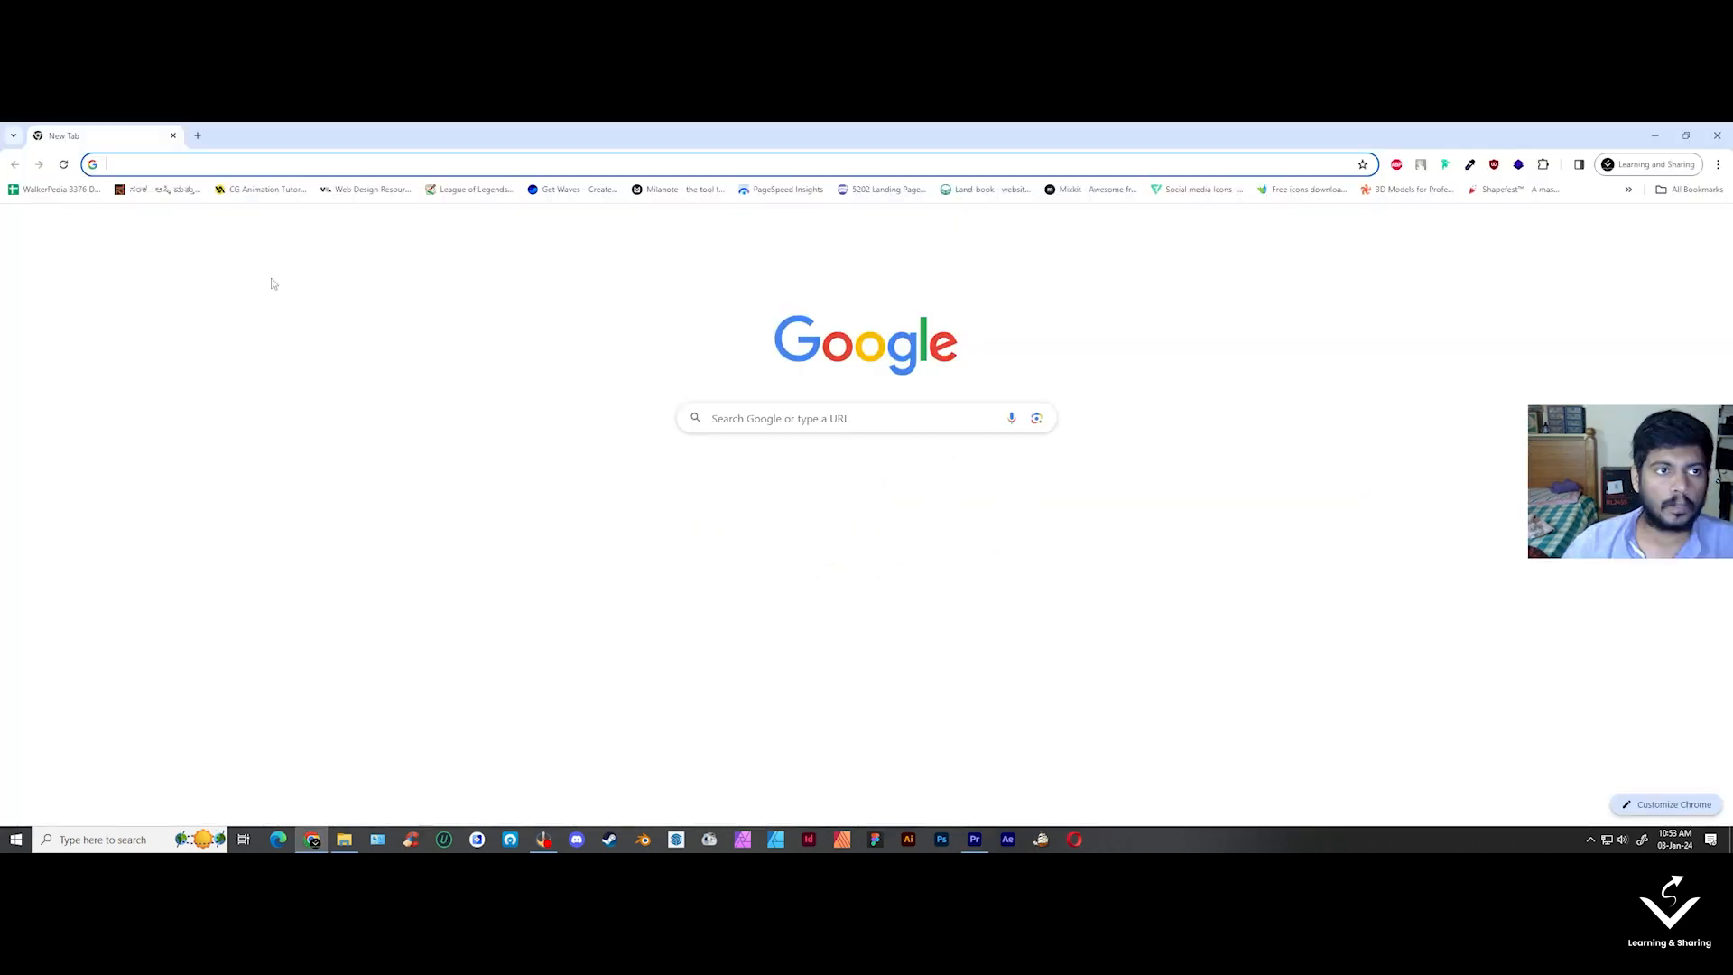
click(238, 165)
text(mister horse)
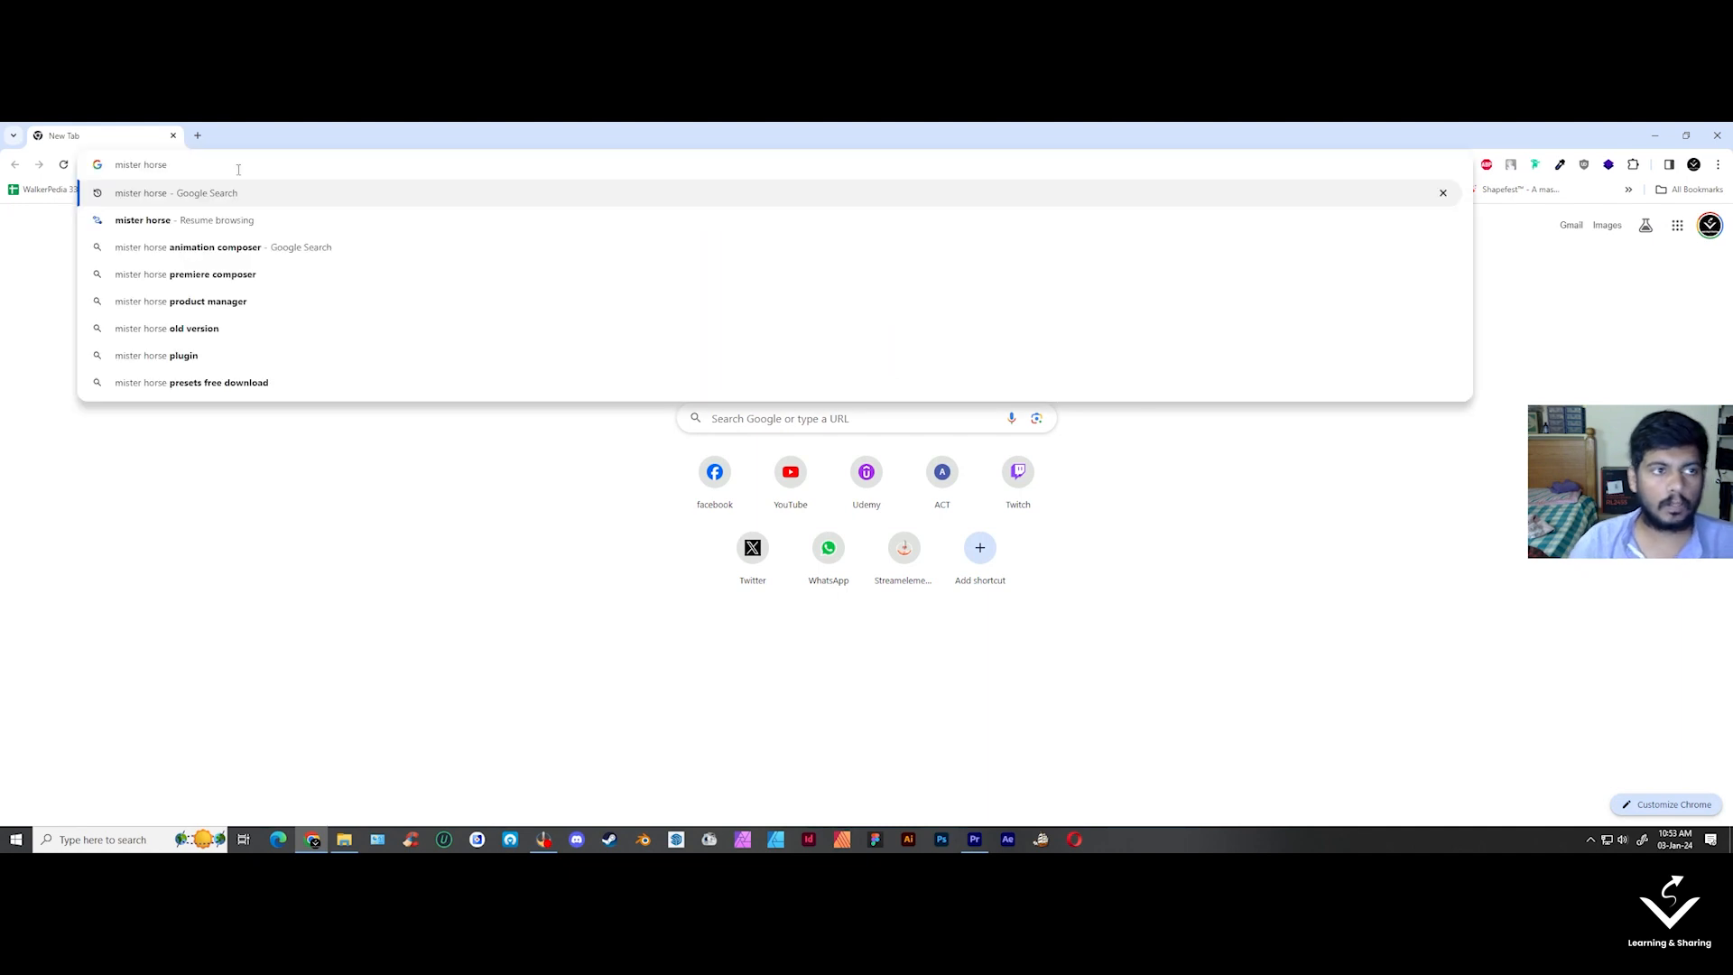
key(Return)
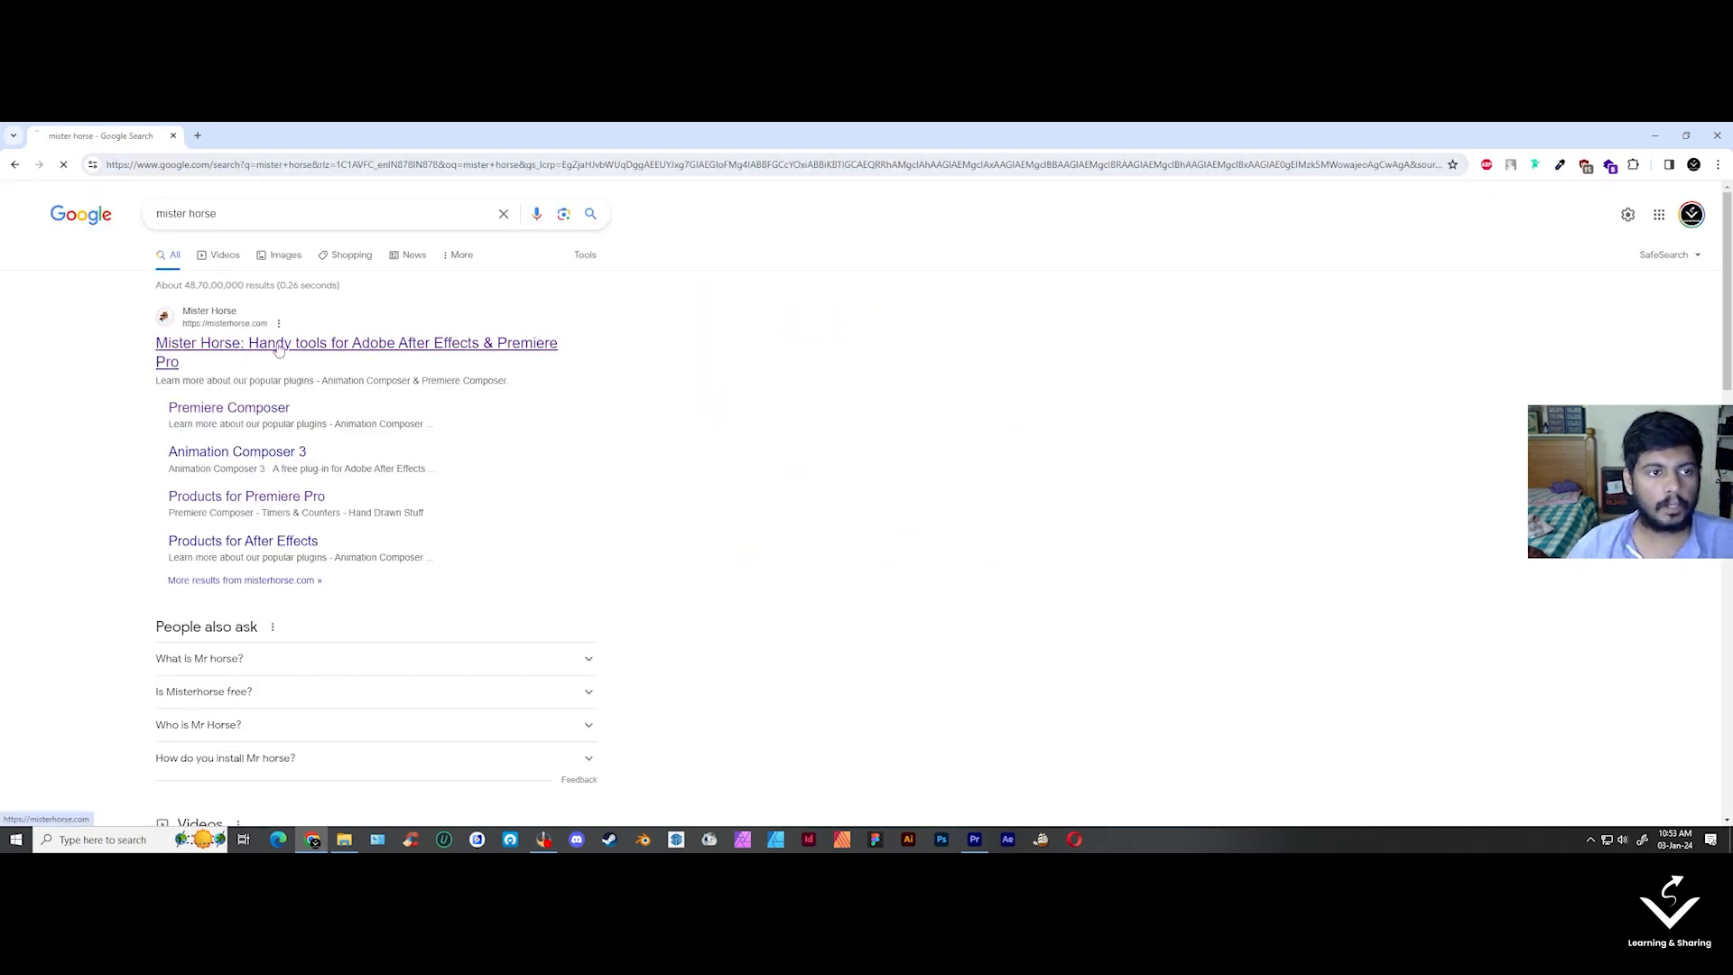
- Open the Premiere Composer page from Mister Horse's Premiere Pro products and download the Windows installer, dismissing the newsletter offer
mouse_move(634, 216)
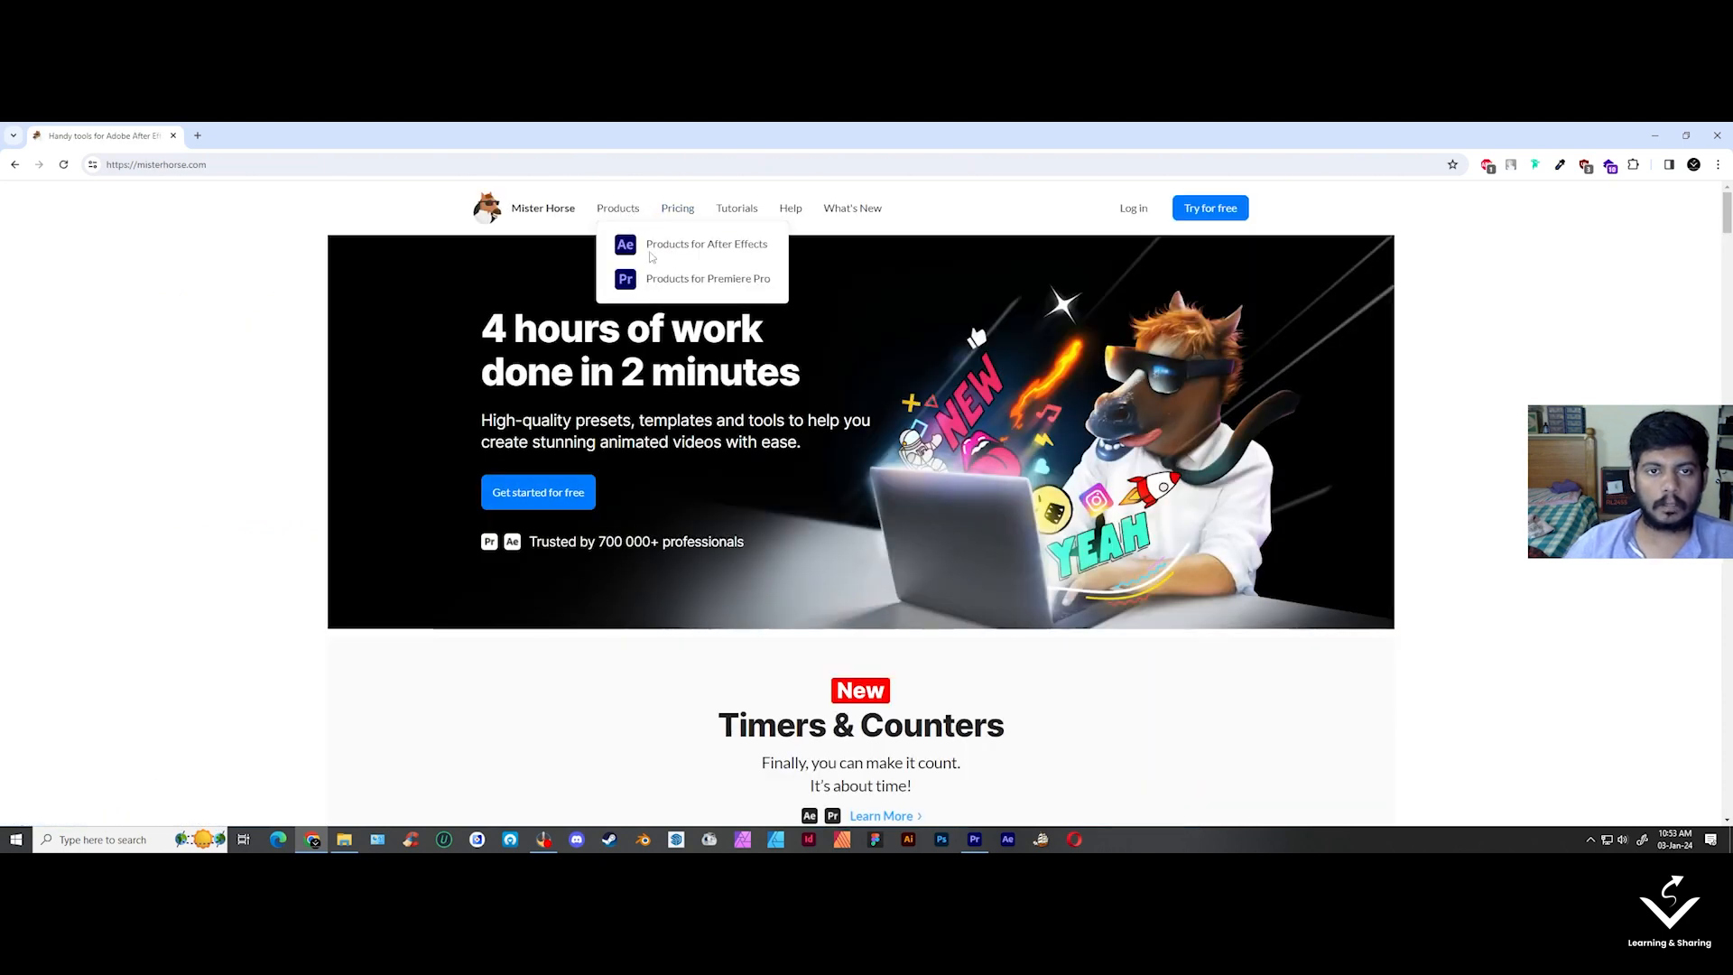
click(686, 287)
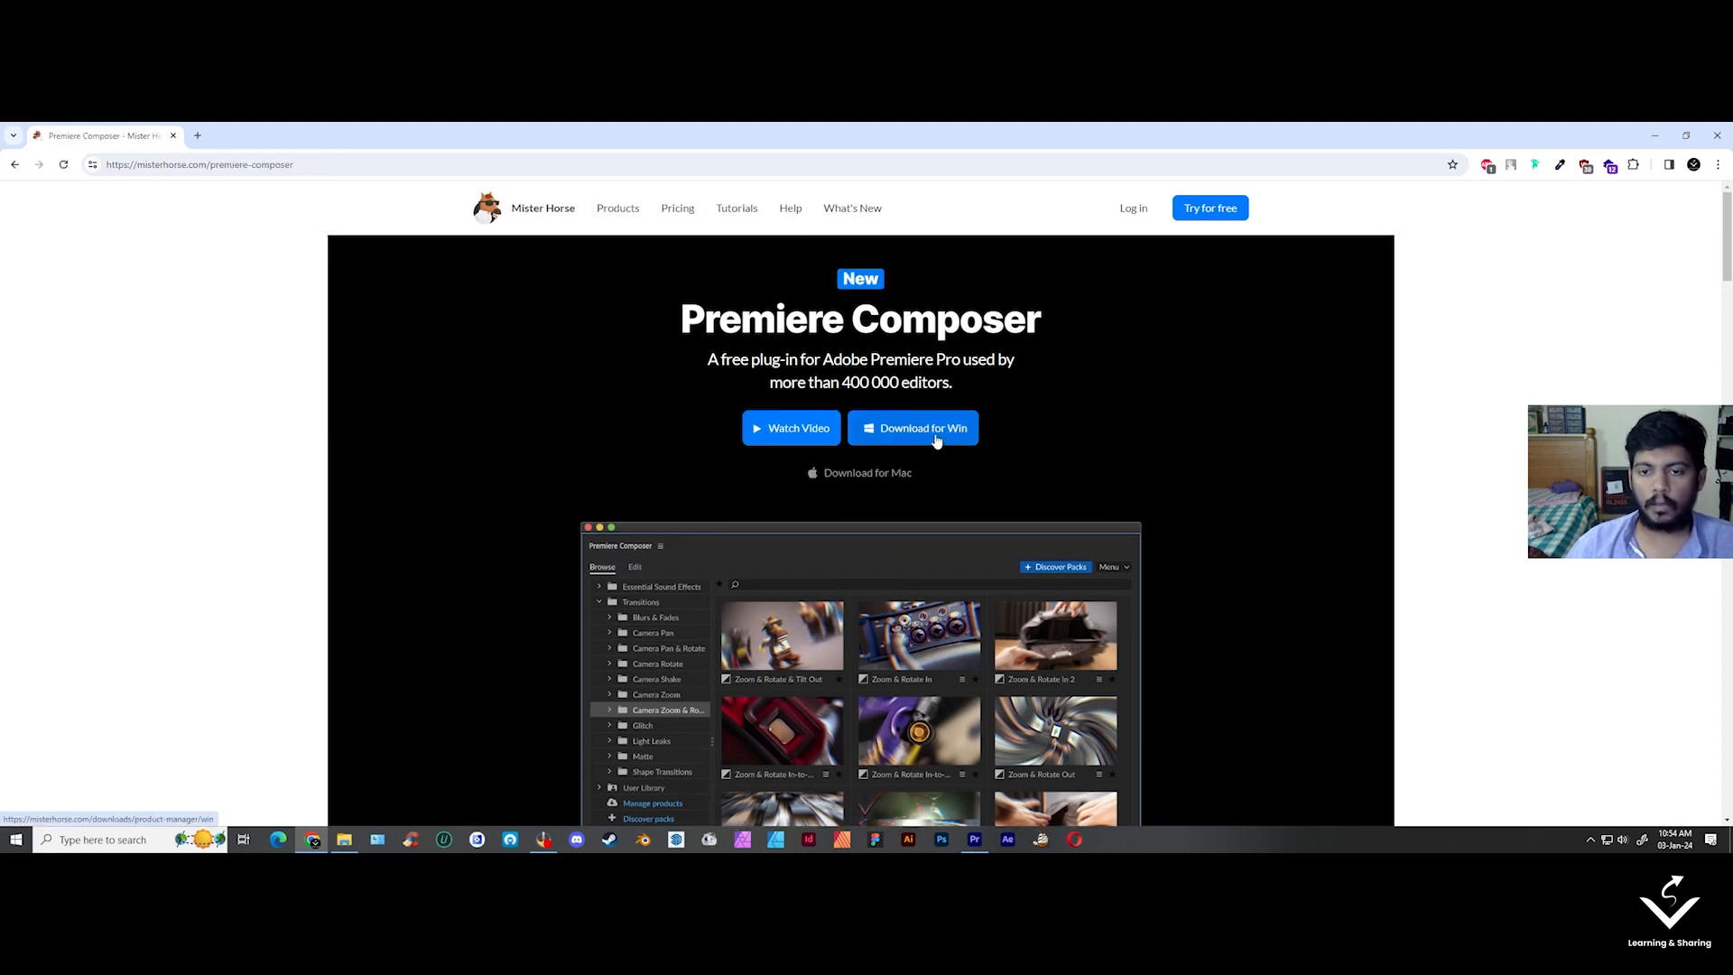
click(937, 439)
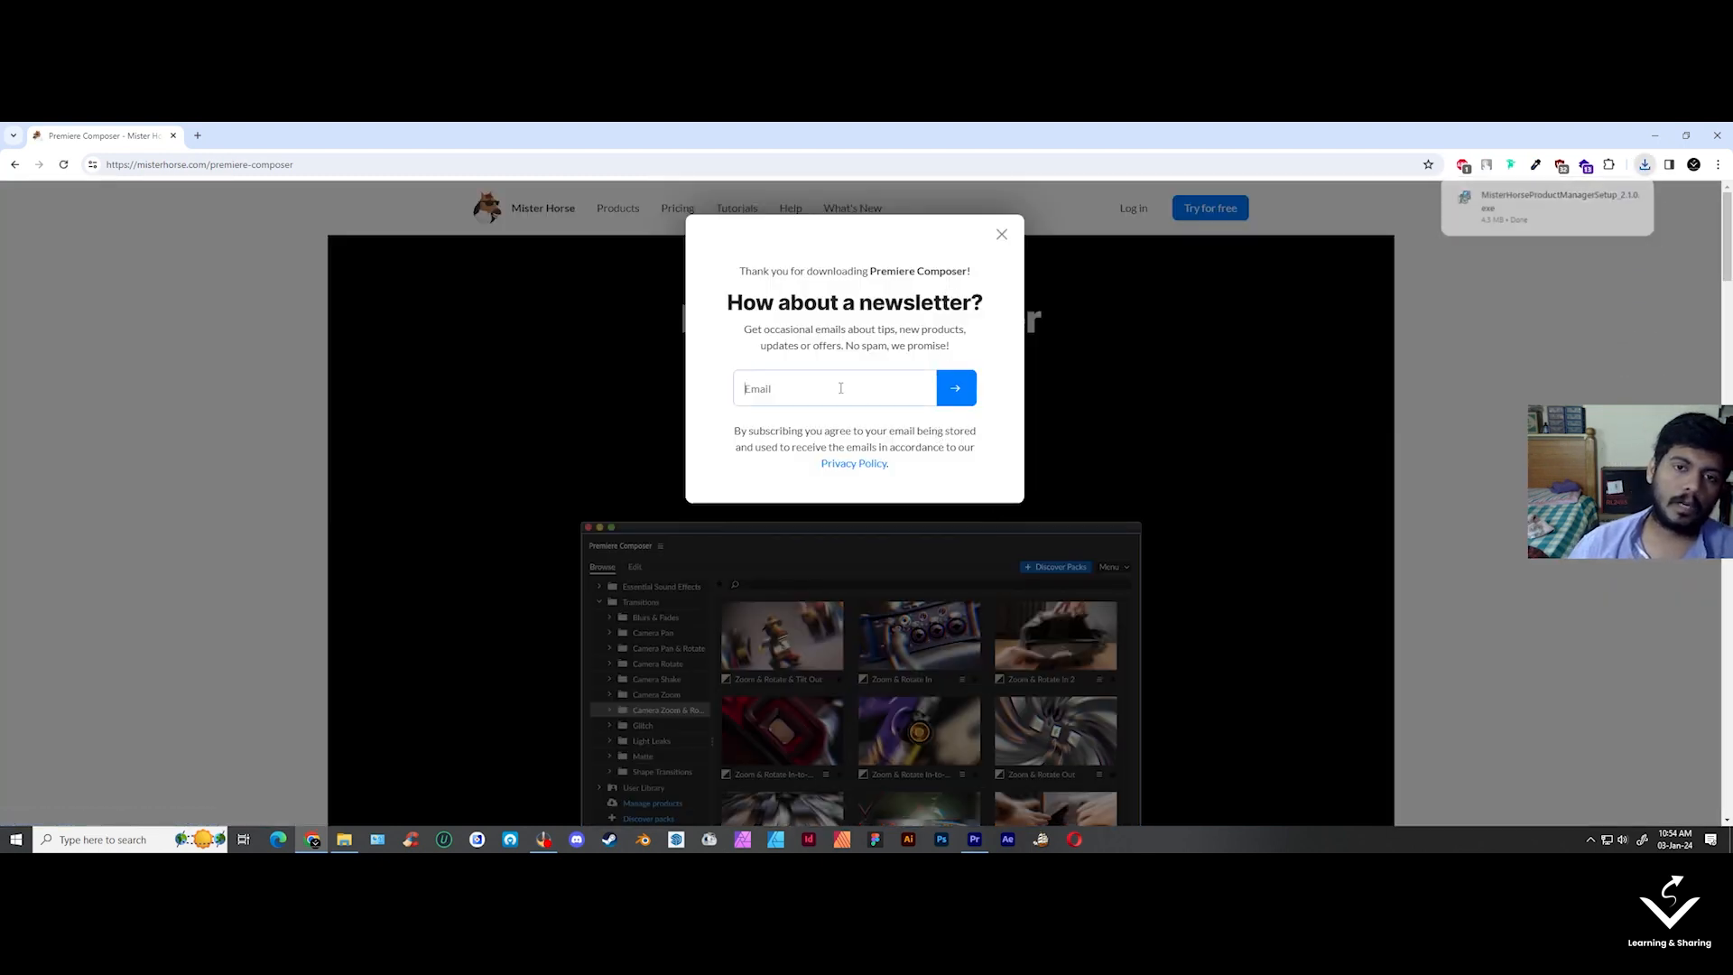
click(1002, 235)
- Run the downloaded Mister Horse Product Manager setup and check the Premiere Pro plugins and packs it offers
click(1645, 166)
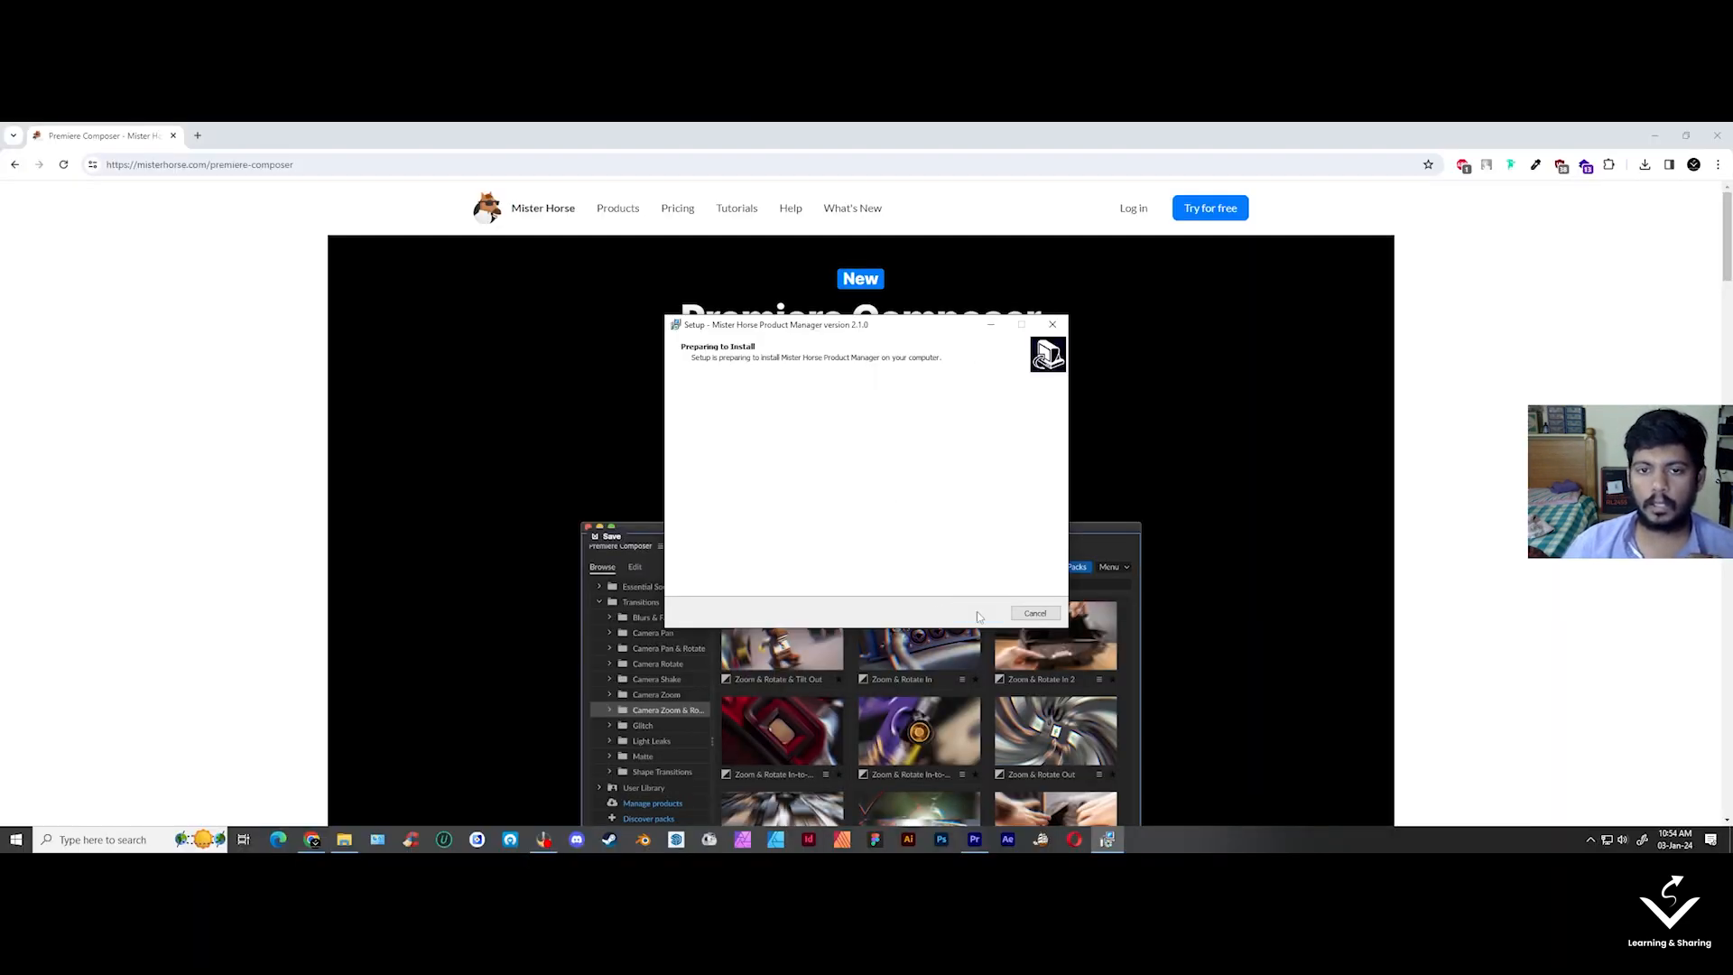
click(971, 617)
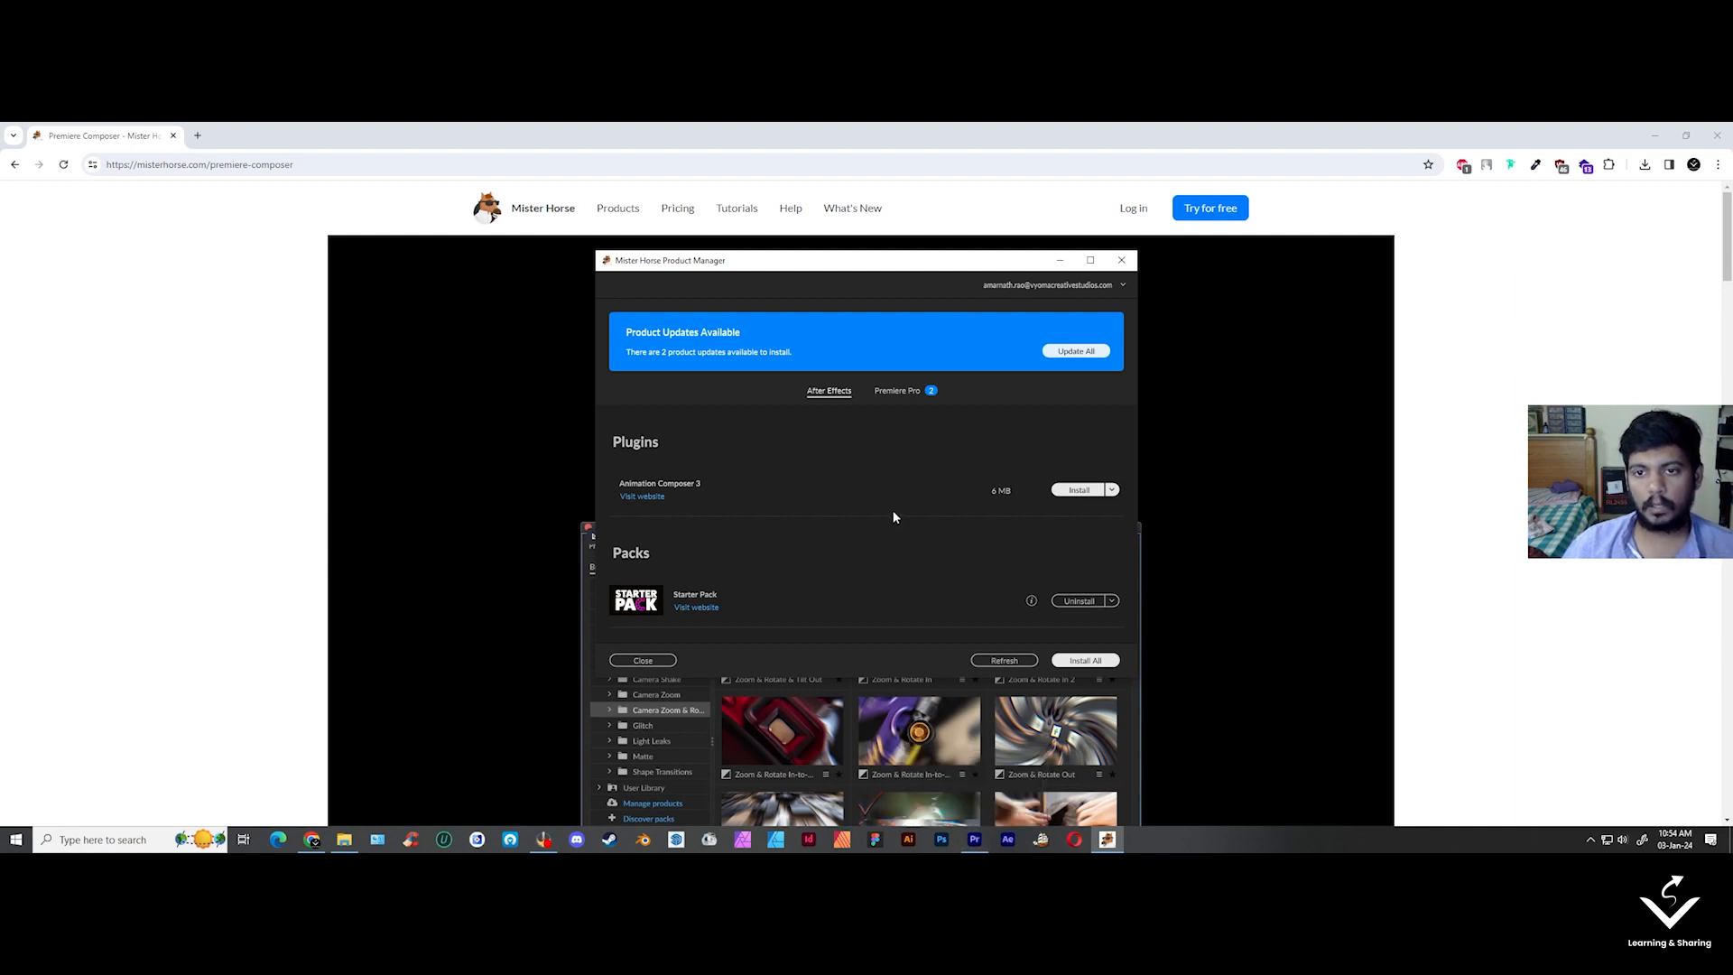
click(907, 392)
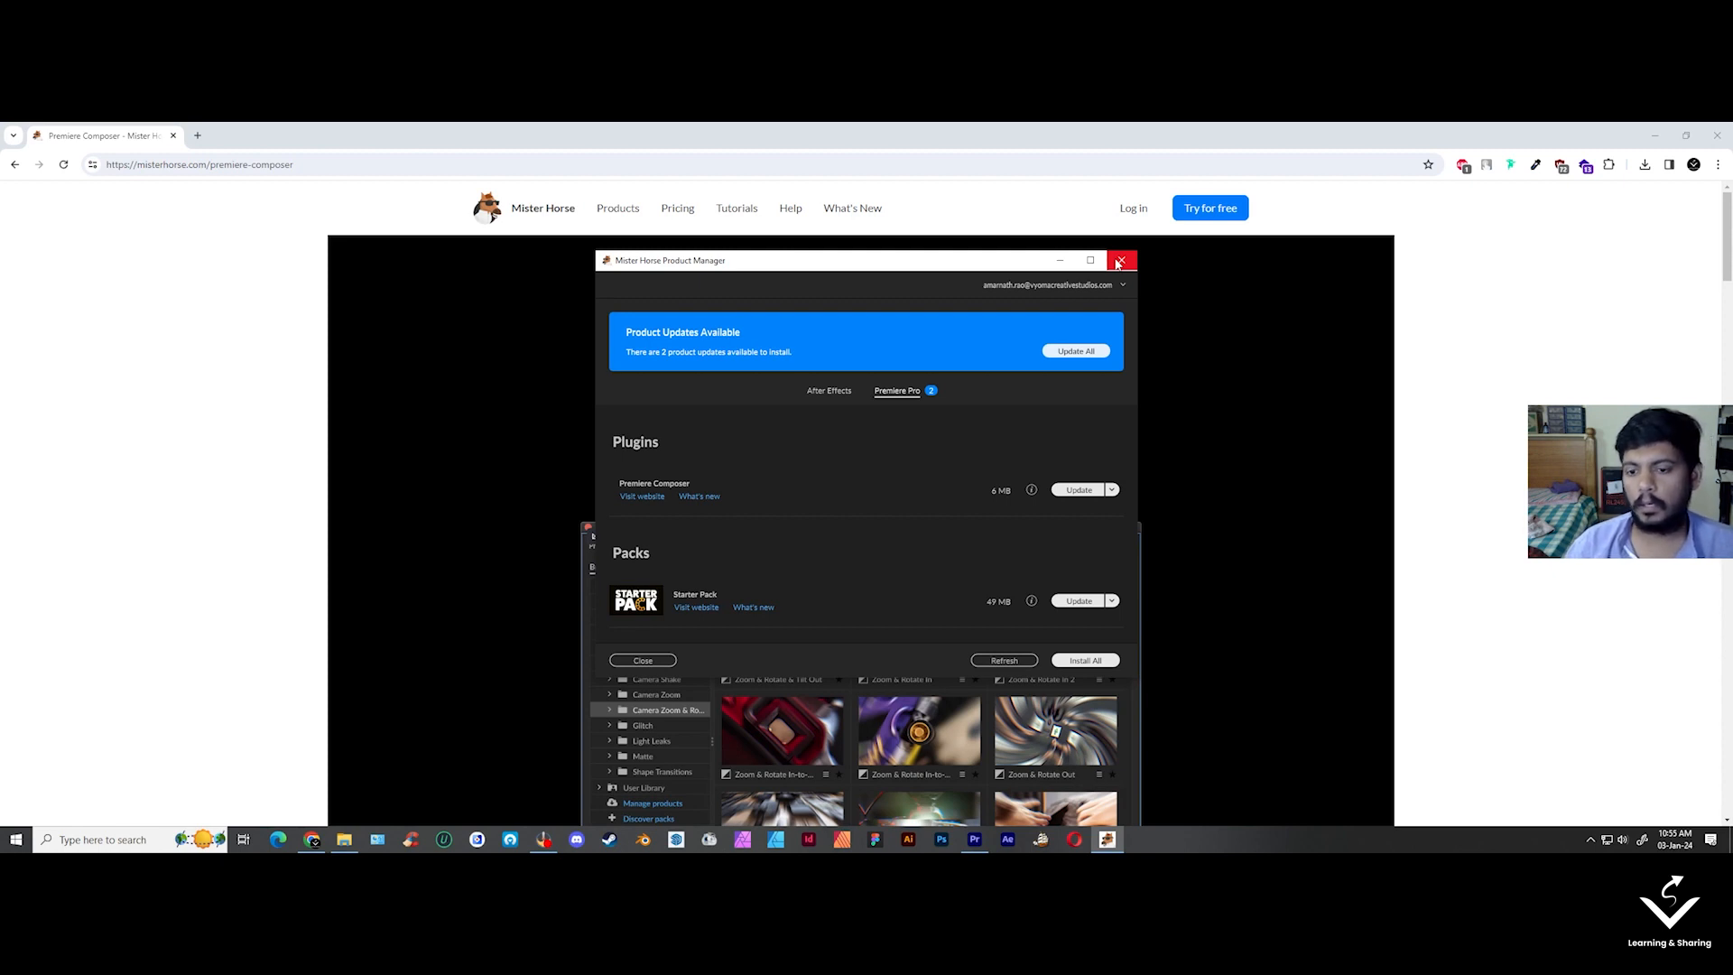
click(1118, 263)
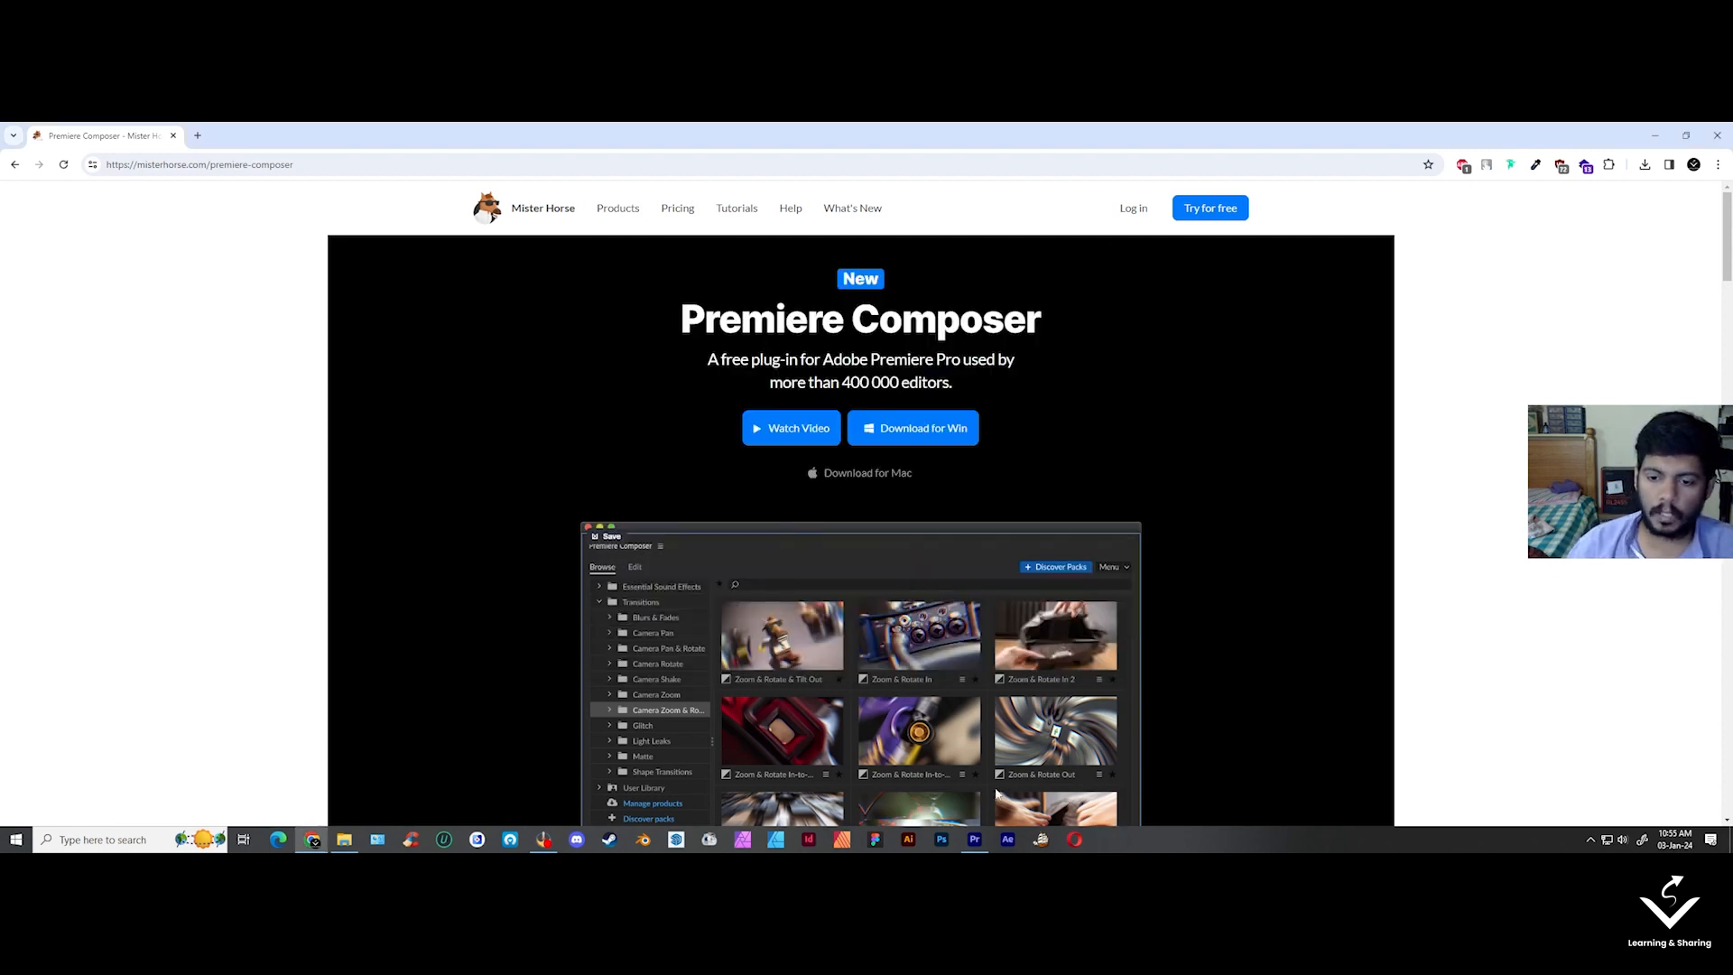
- Switch back to Premiere Pro and open the Premiere Composer extension
click(975, 840)
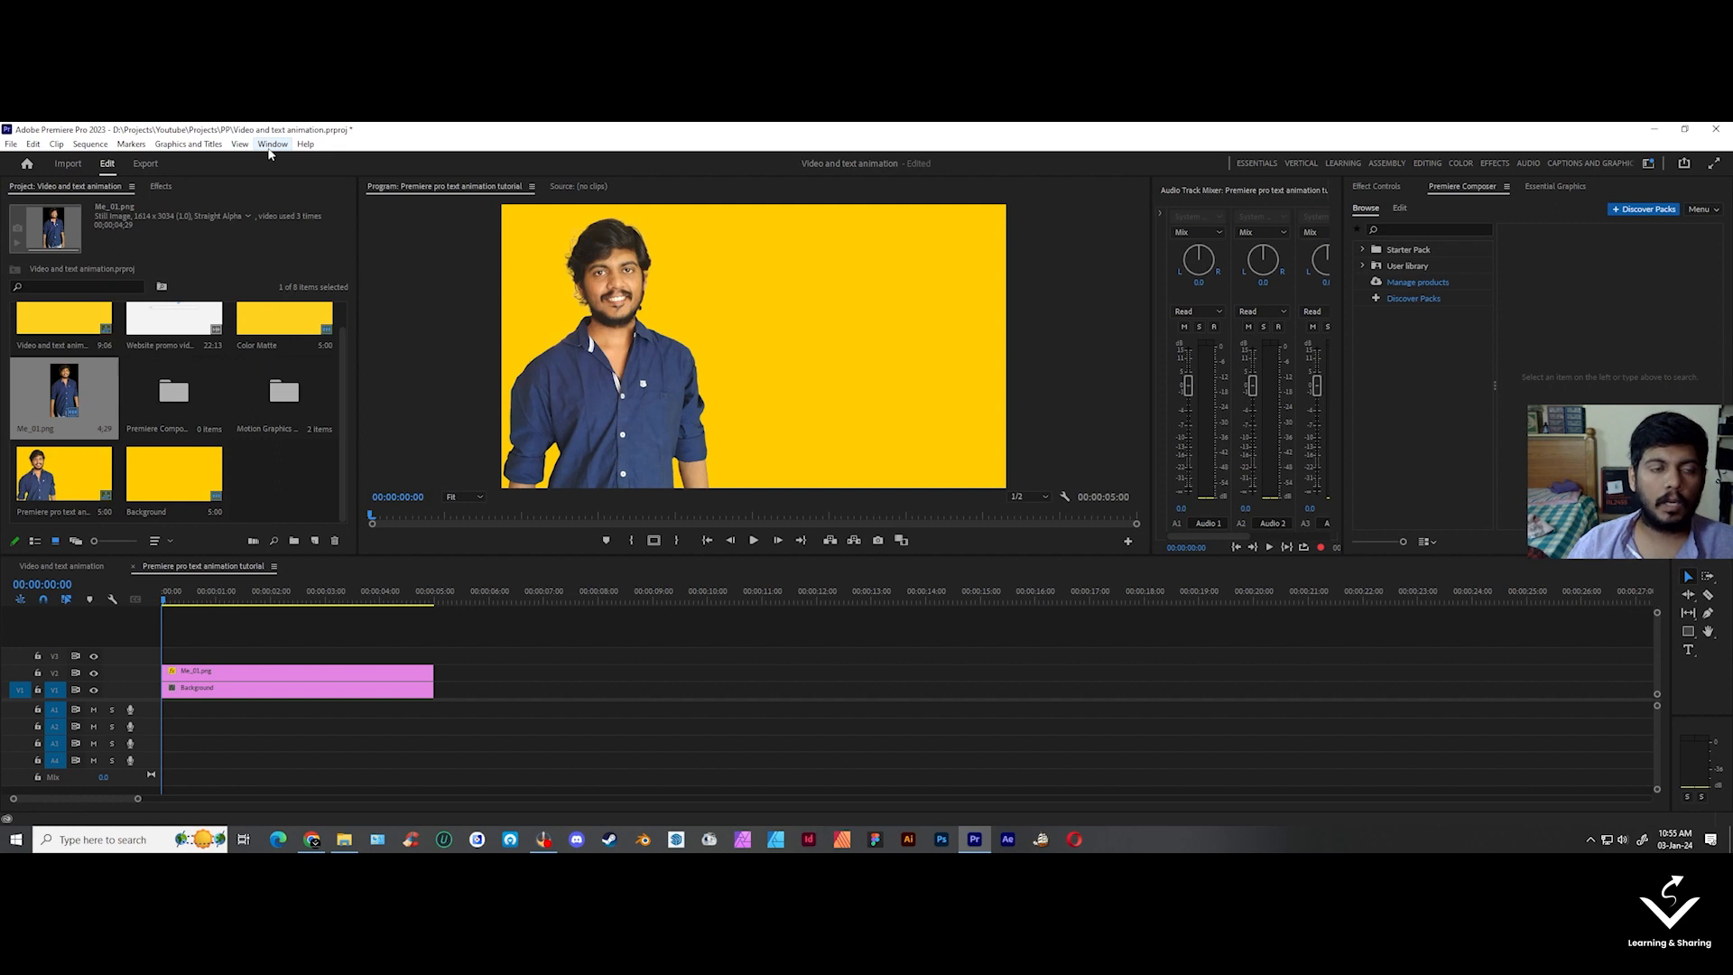
click(269, 146)
mouse_move(325, 196)
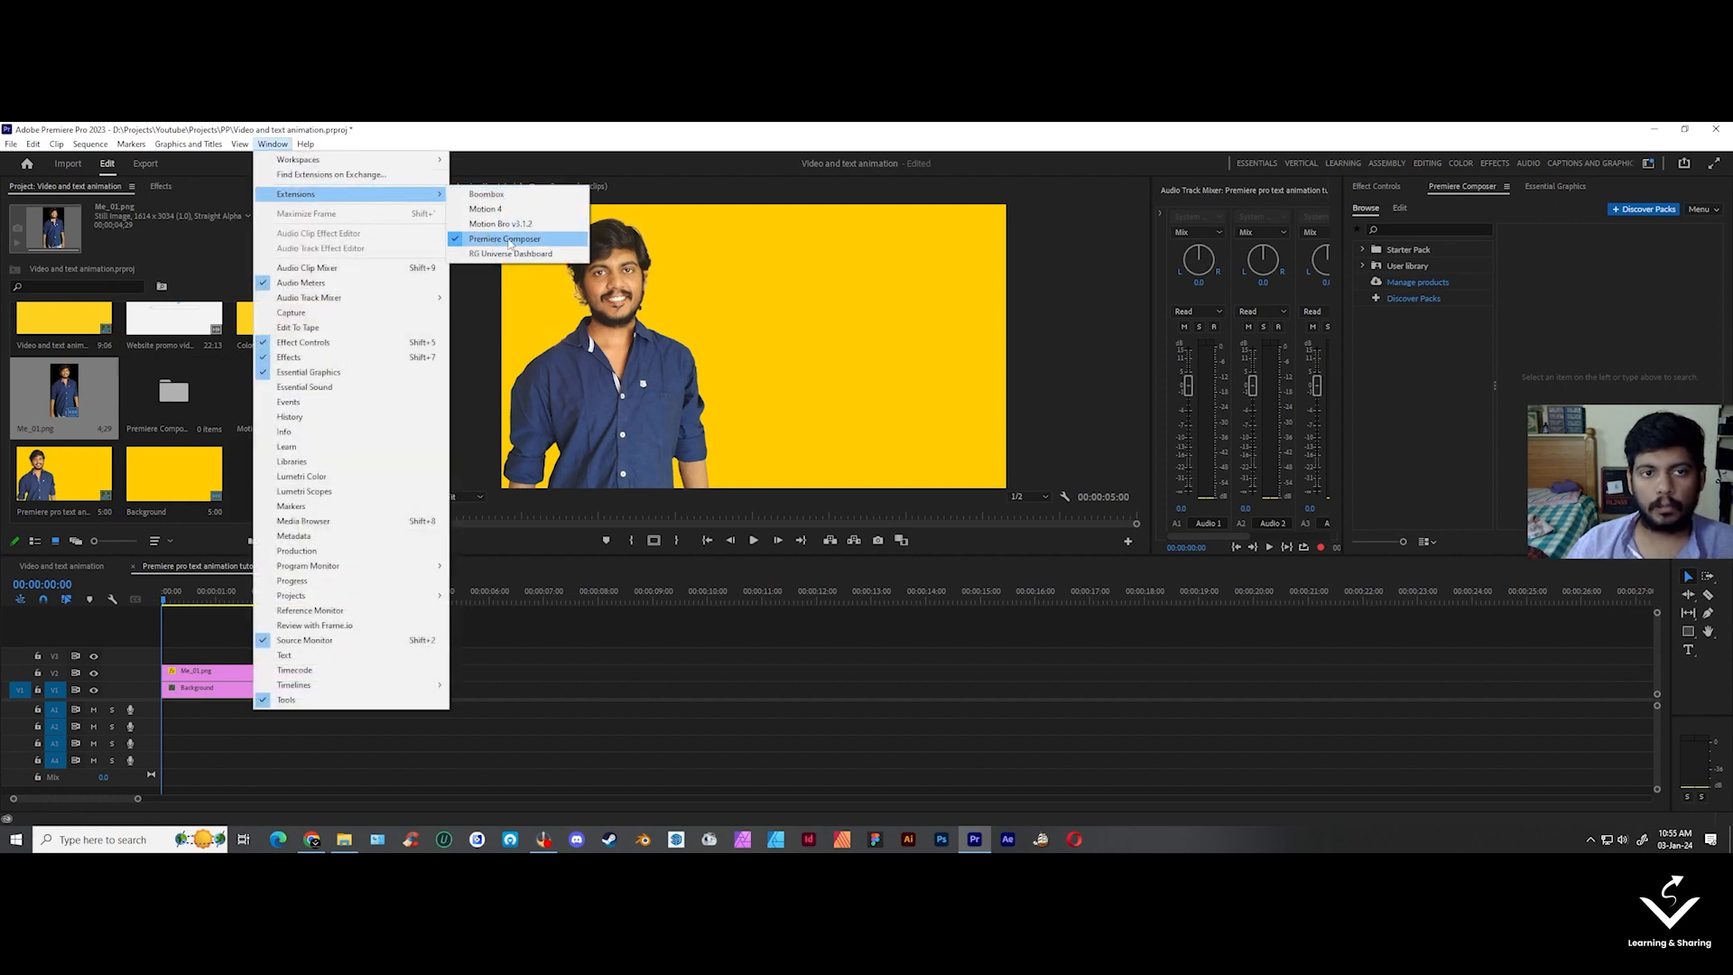
click(529, 239)
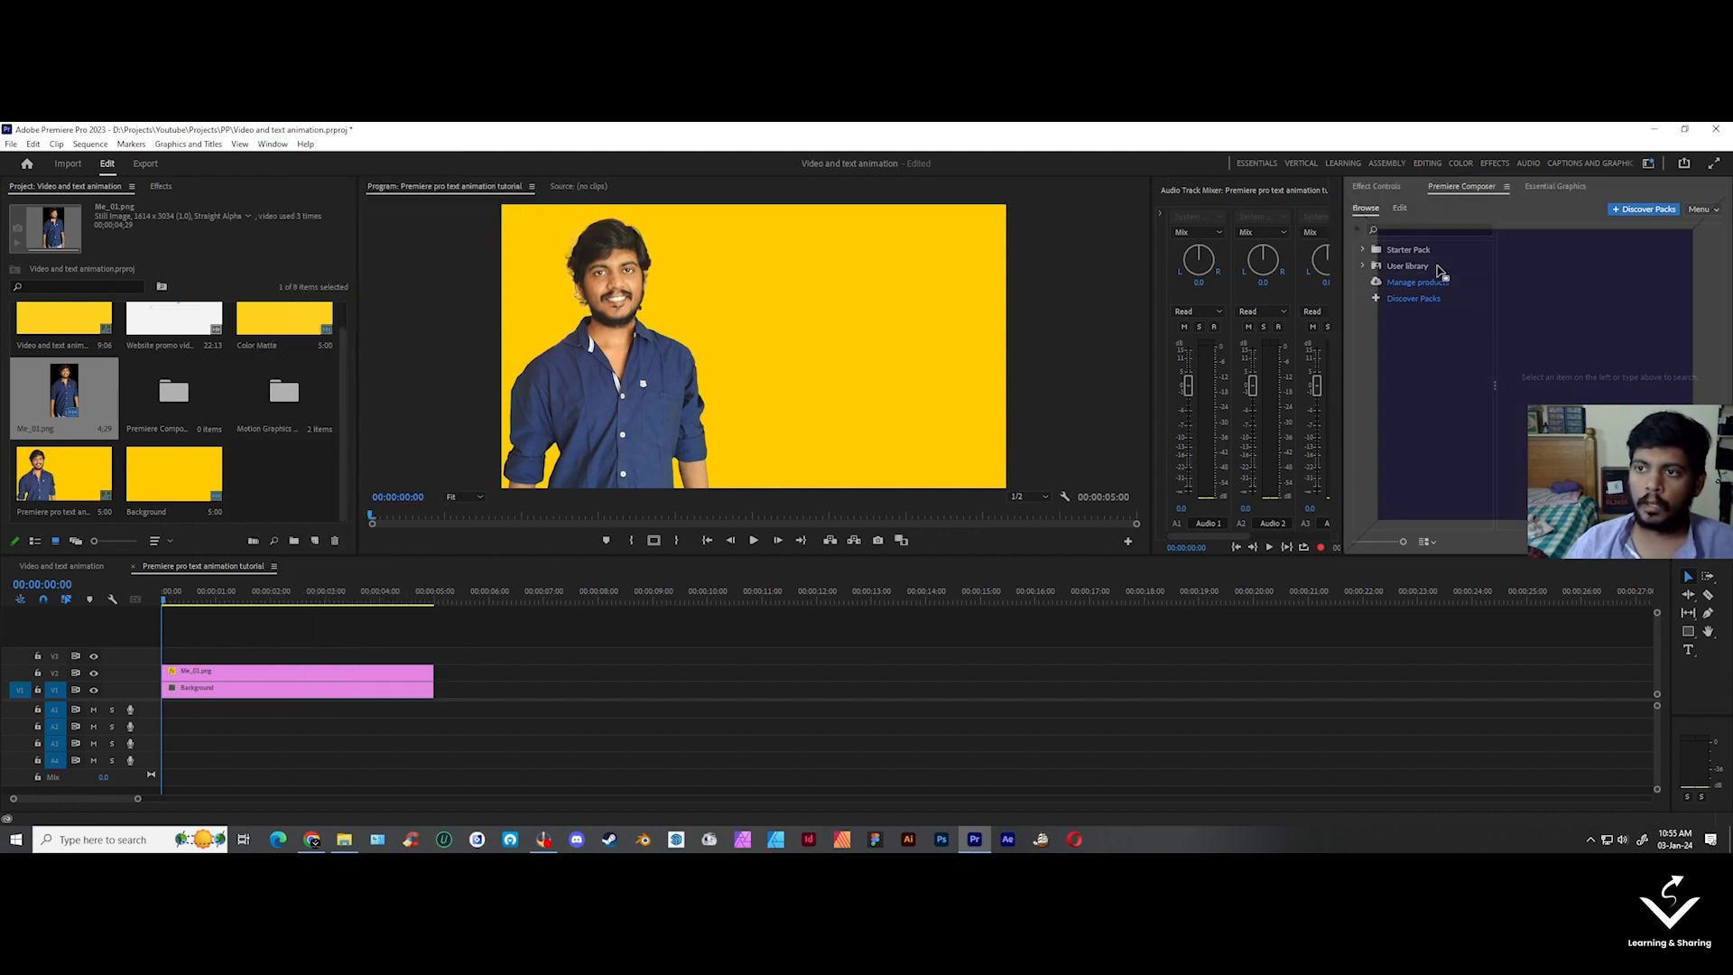
- Undock the Premiere Composer panel and dock it again between Effect Controls and Essential Graphics
right_click(1471, 188)
click(1518, 208)
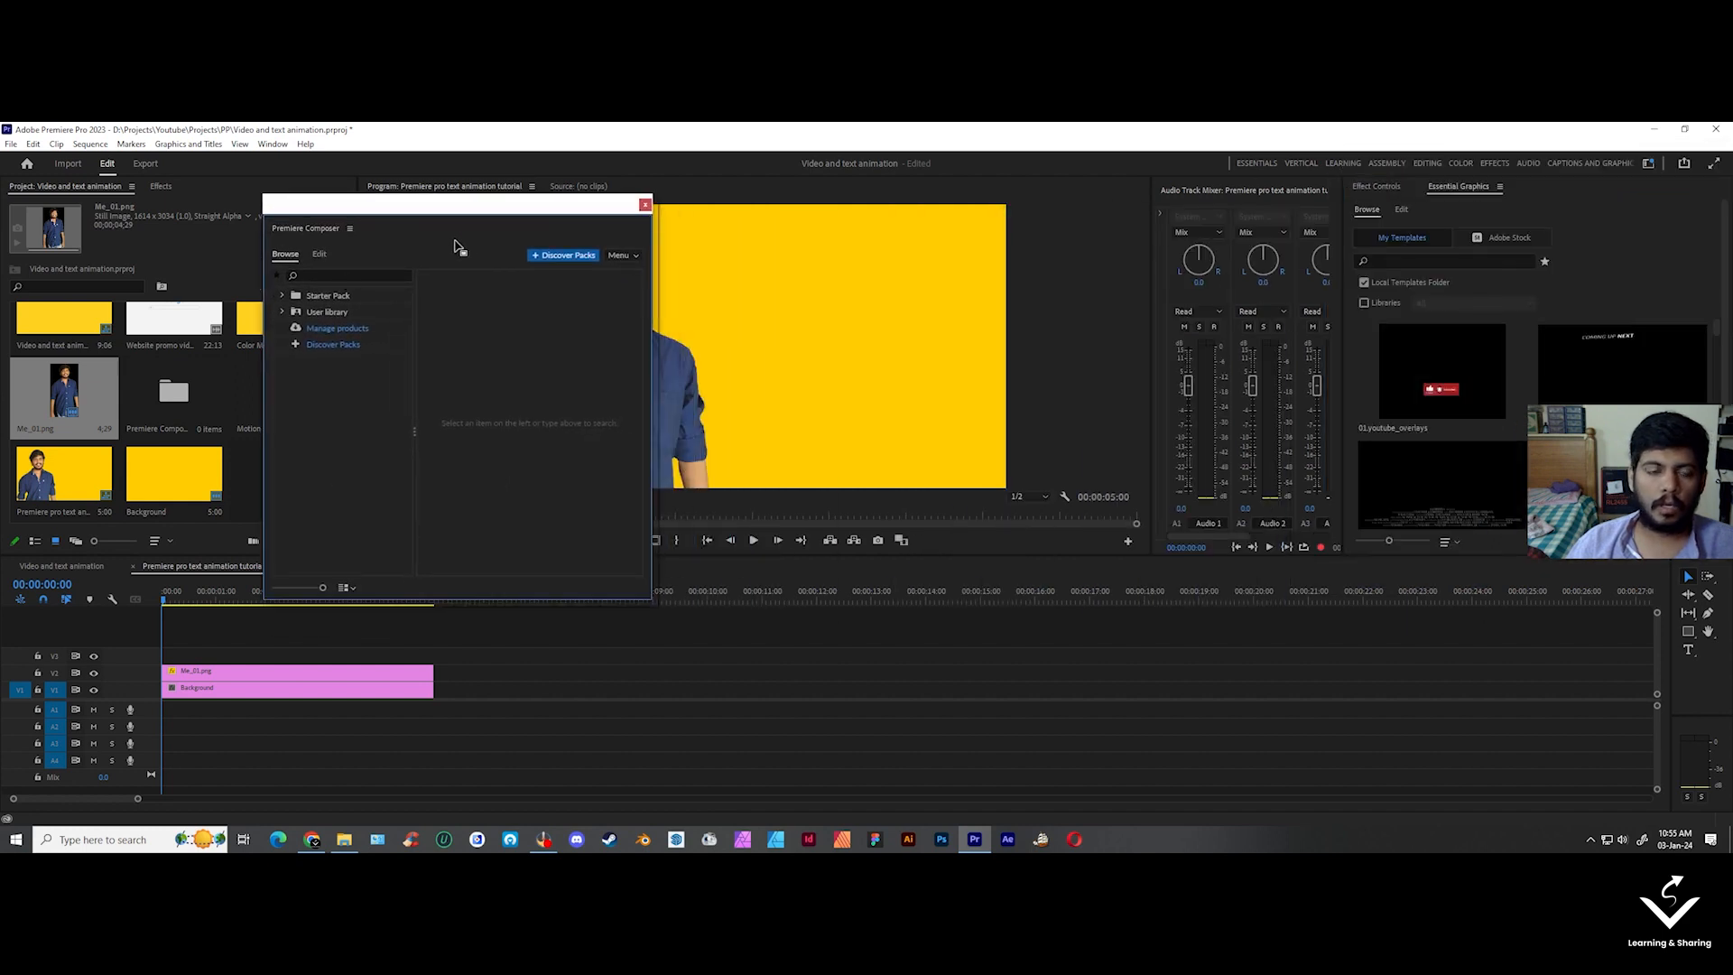
drag(278, 229, 1478, 210)
click(1395, 188)
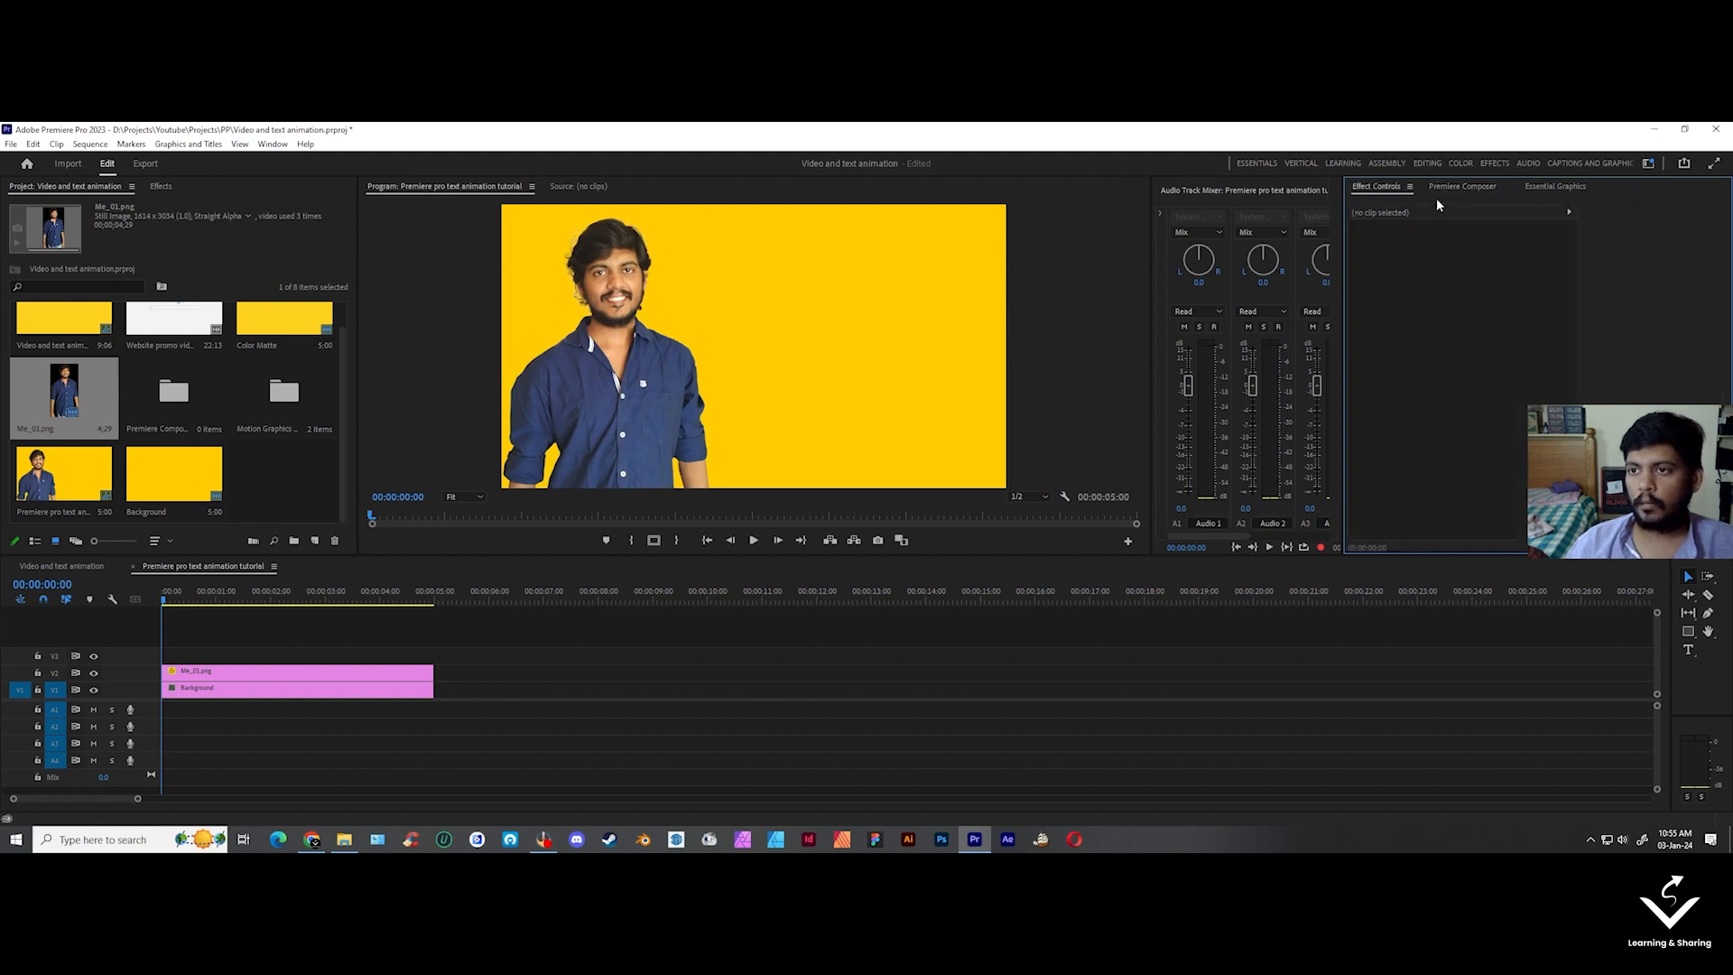
- Show Premiere Composer and expand its Starter Pack folder to list the preset categories
click(1437, 187)
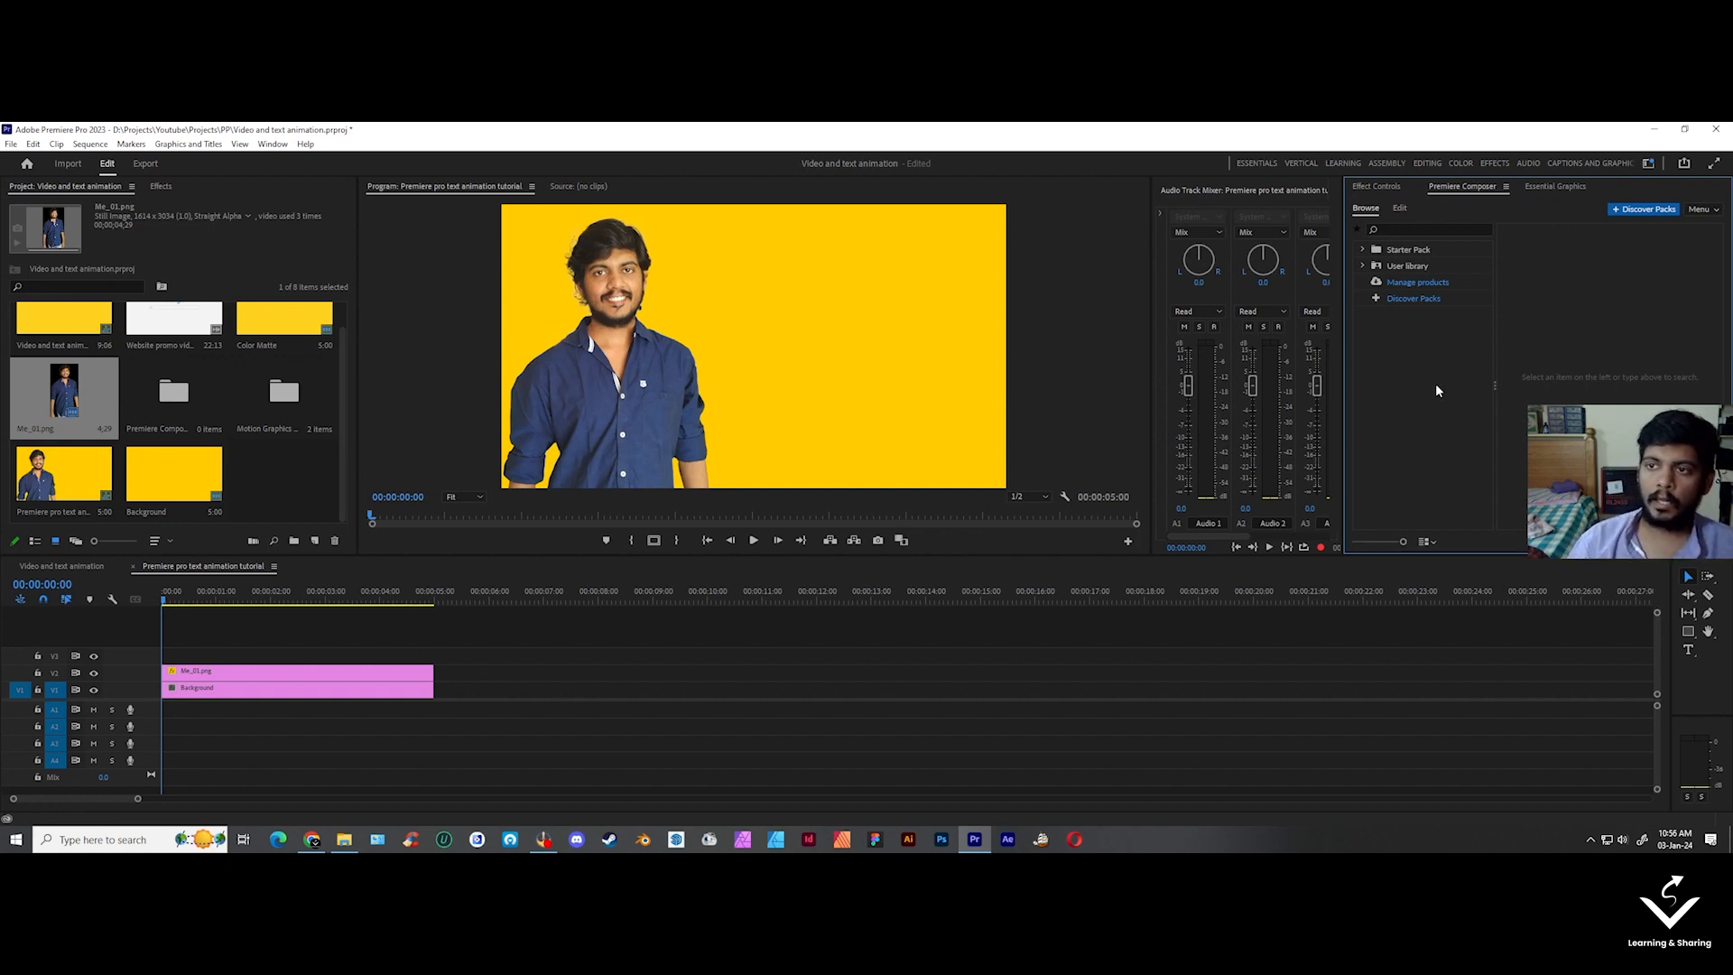
click(1407, 251)
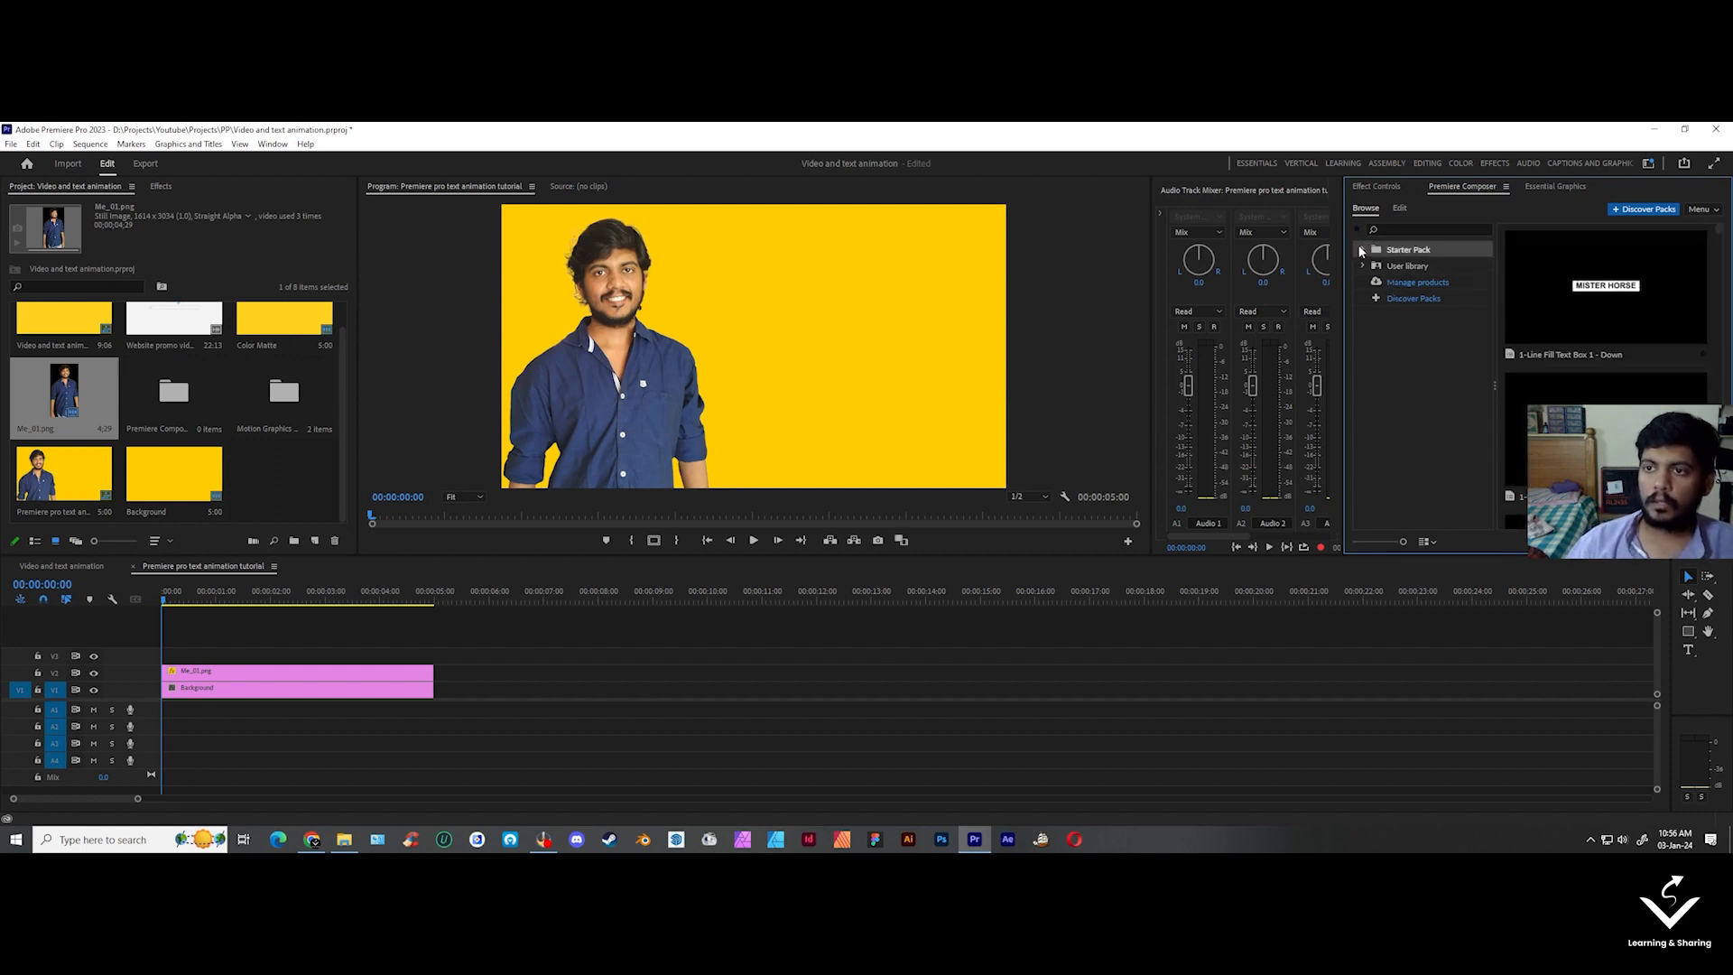
click(1364, 250)
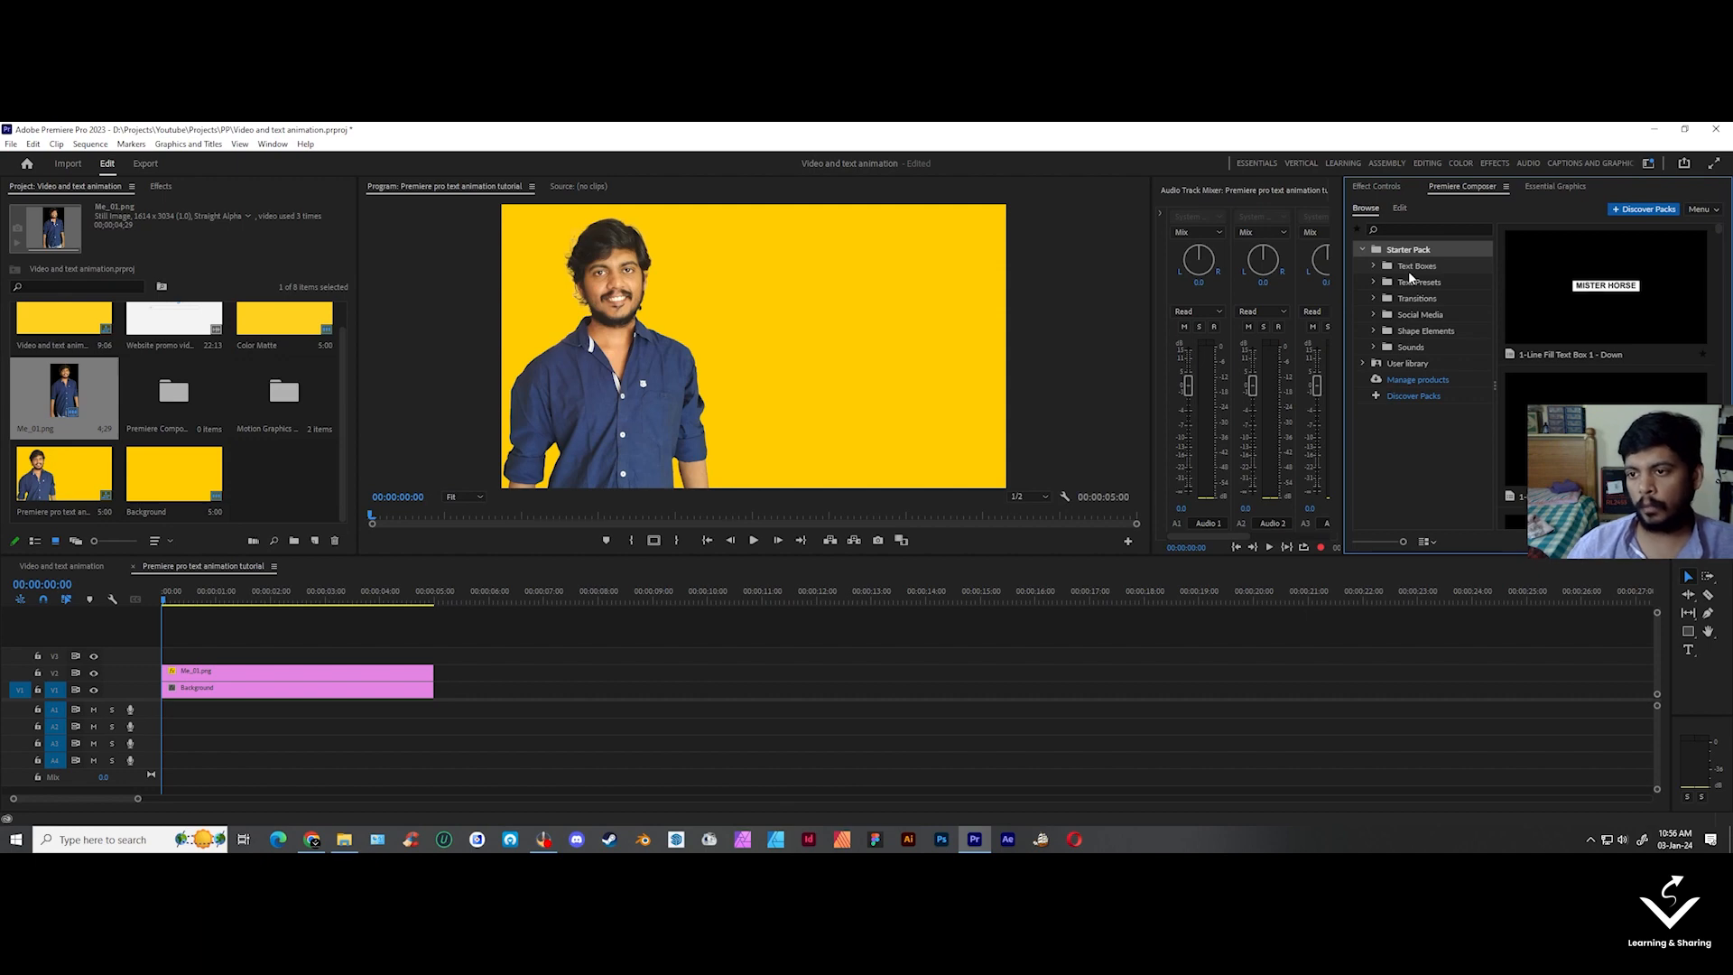
- Open the Discover Packs page, examine the title, transition and motion graphics packs for Premiere Pro, and return to Premiere Pro
click(1425, 399)
scroll(867, 487, down, 10)
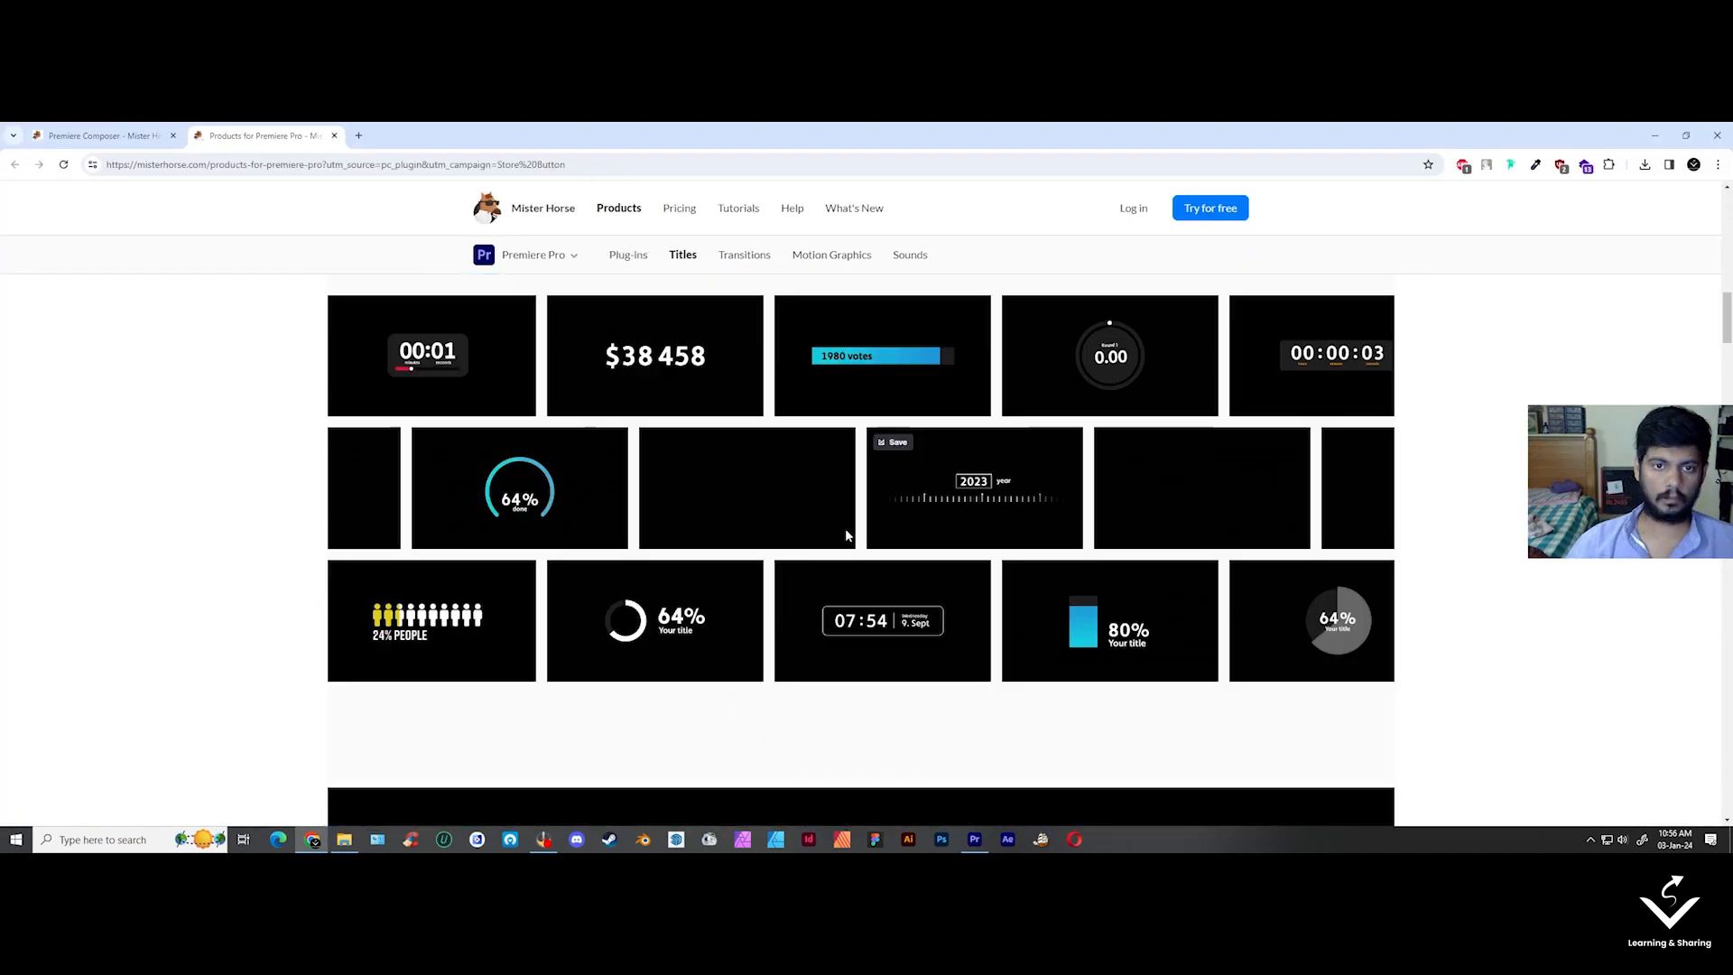
scroll(842, 546, down, 3)
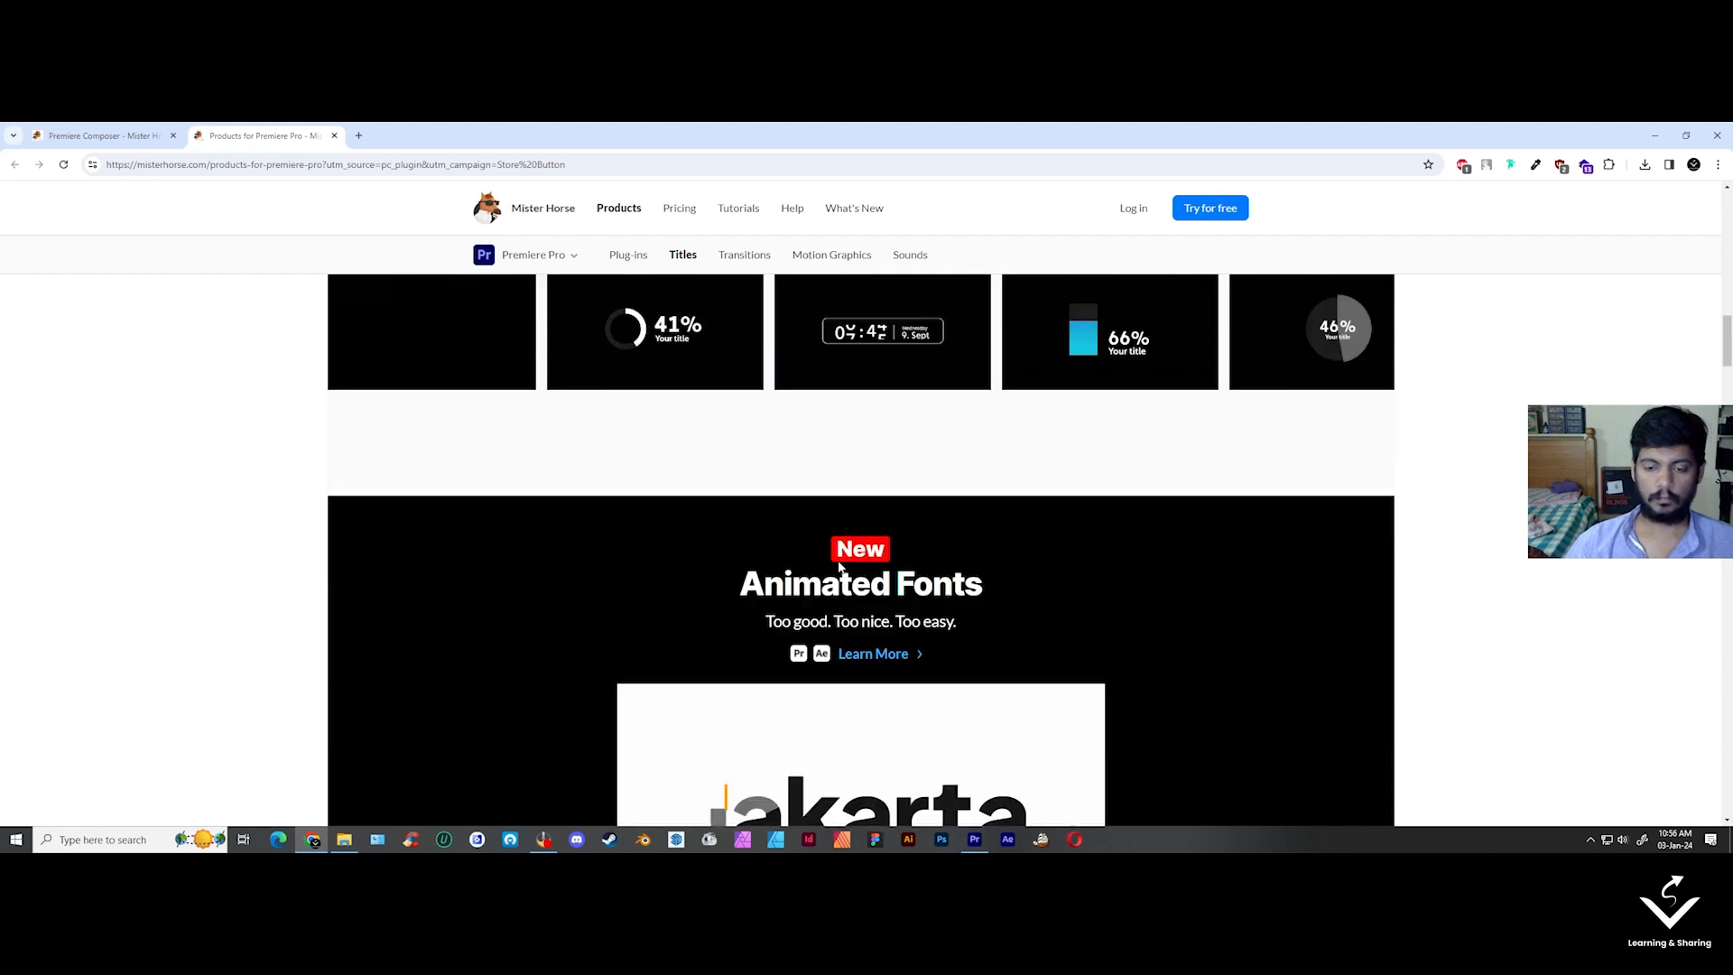
scroll(838, 566, down, 3)
scroll(957, 559, down, 4)
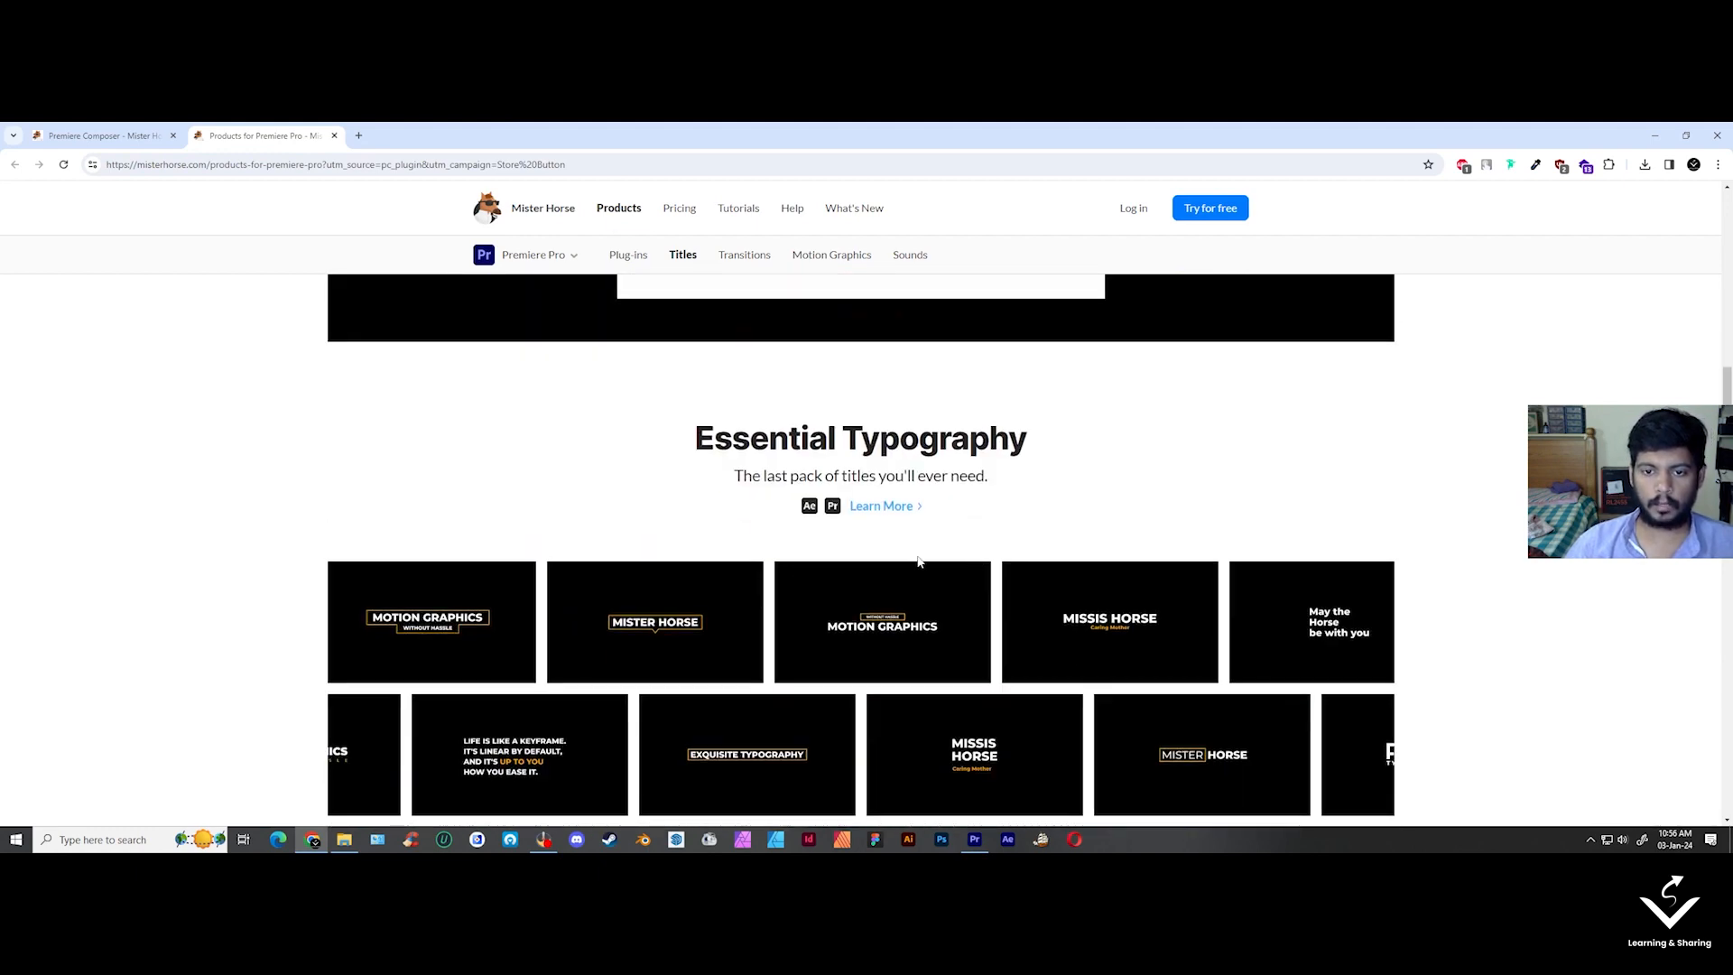
scroll(919, 560, down, 4)
scroll(1024, 547, down, 2)
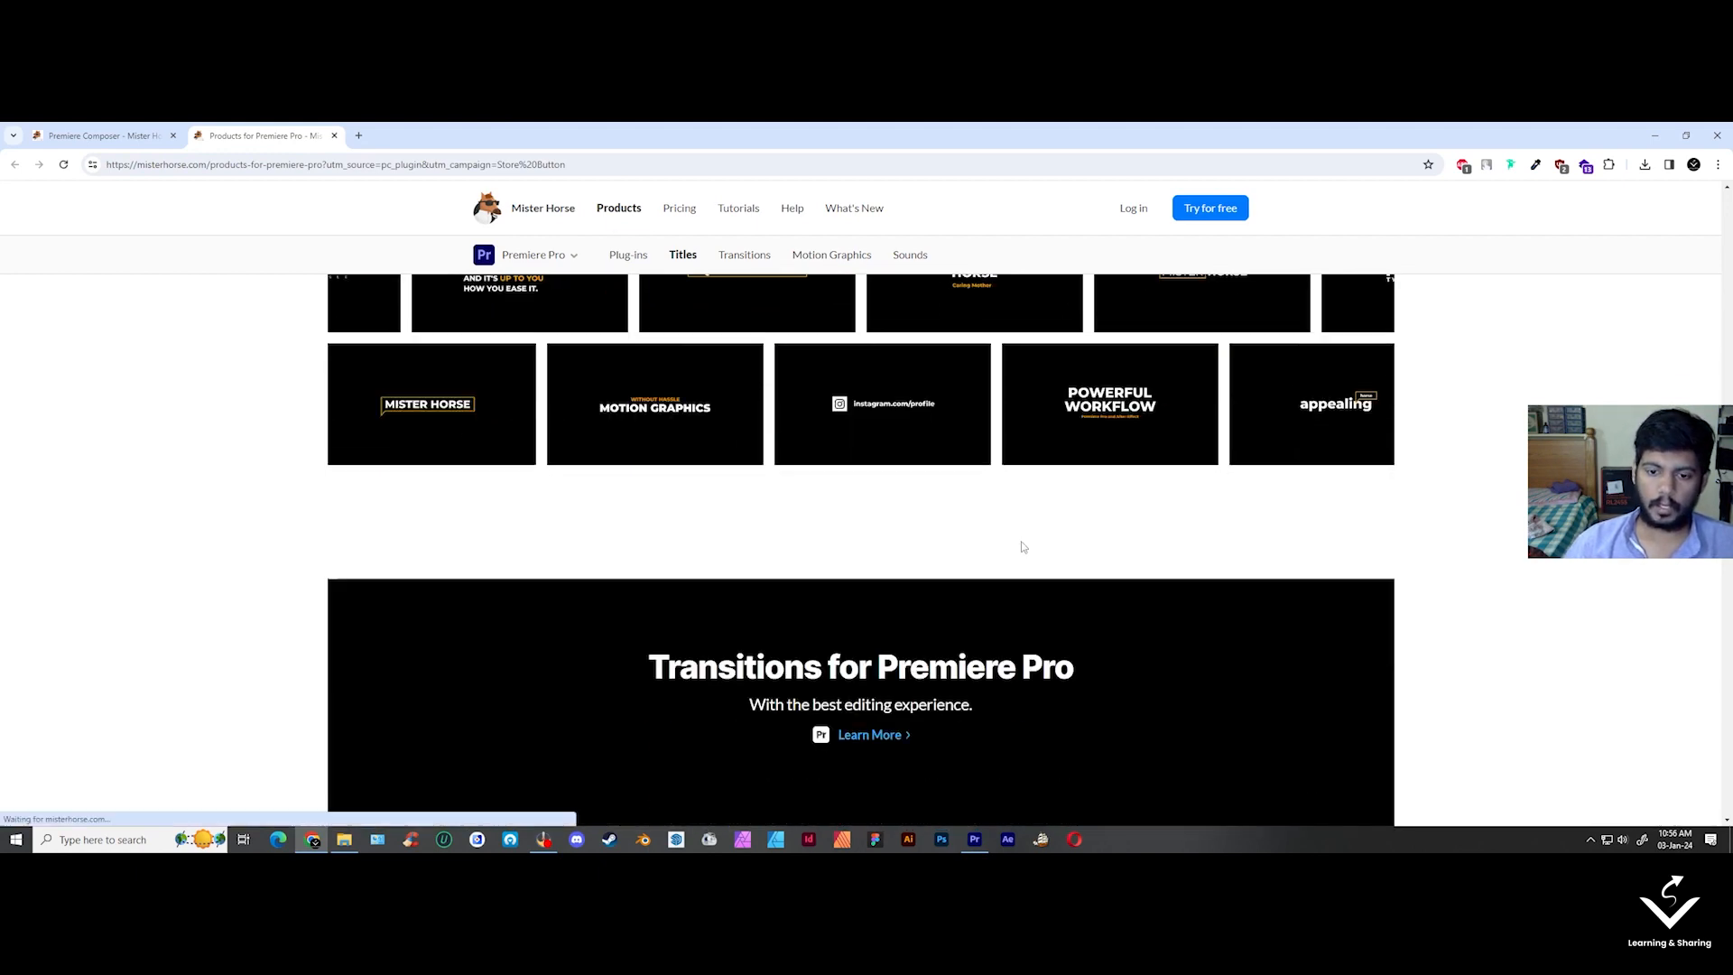
scroll(1024, 547, down, 5)
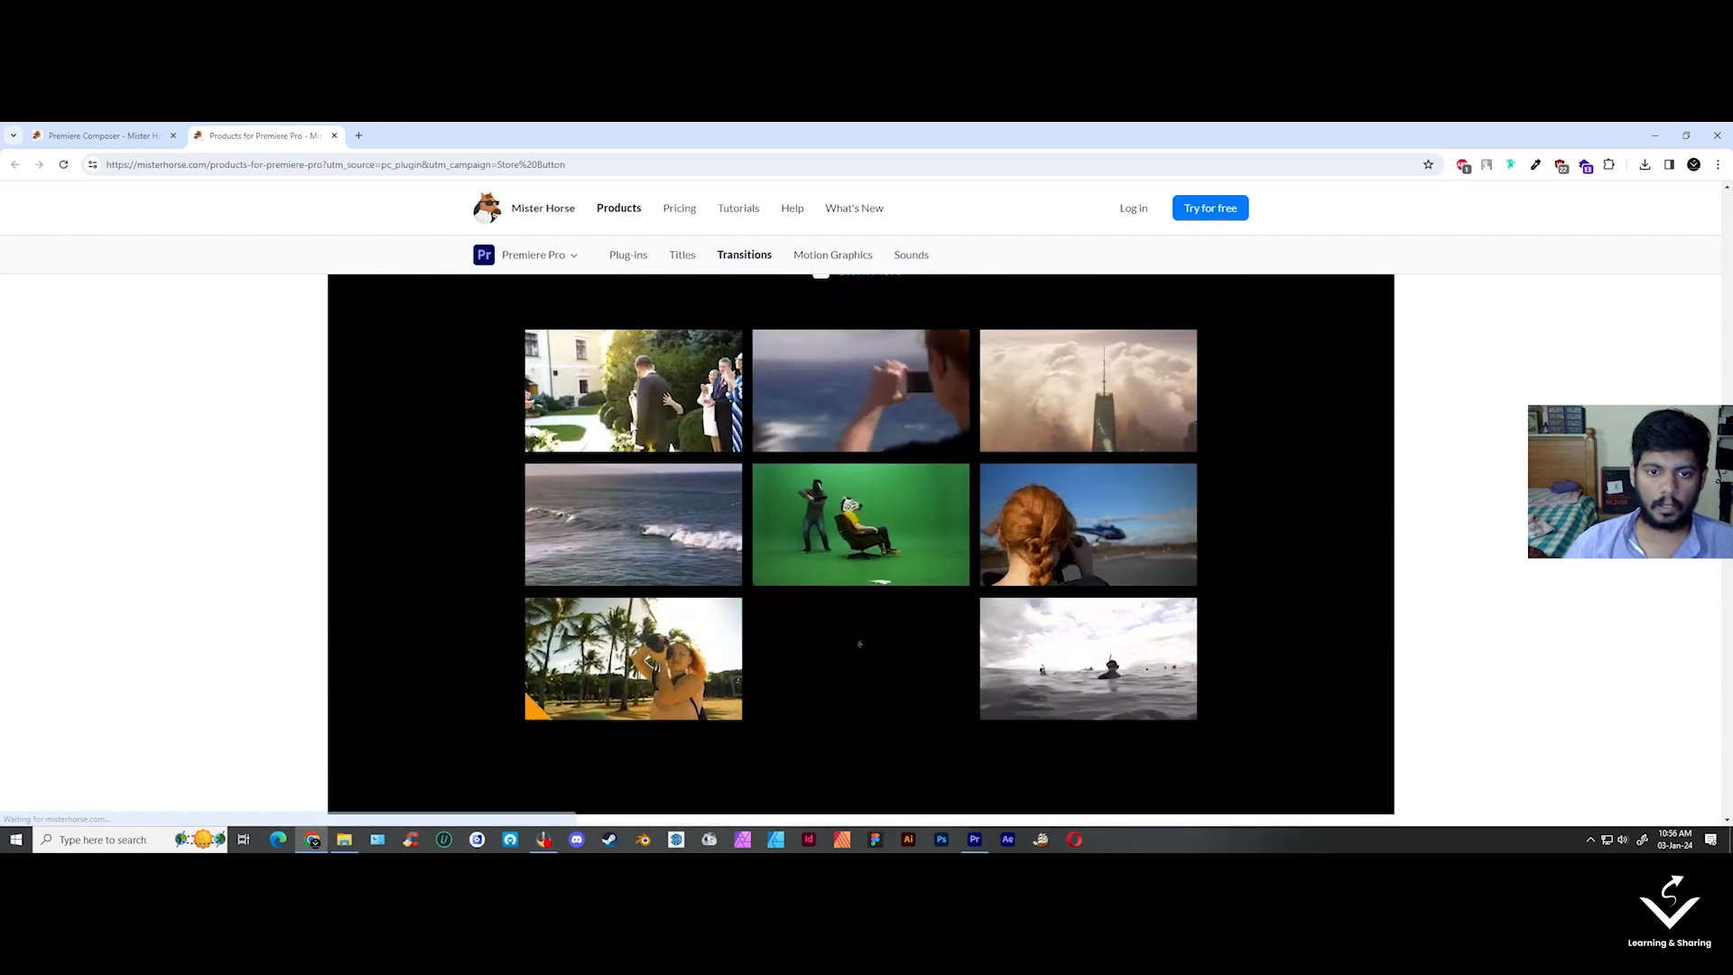
scroll(871, 551, down, 3)
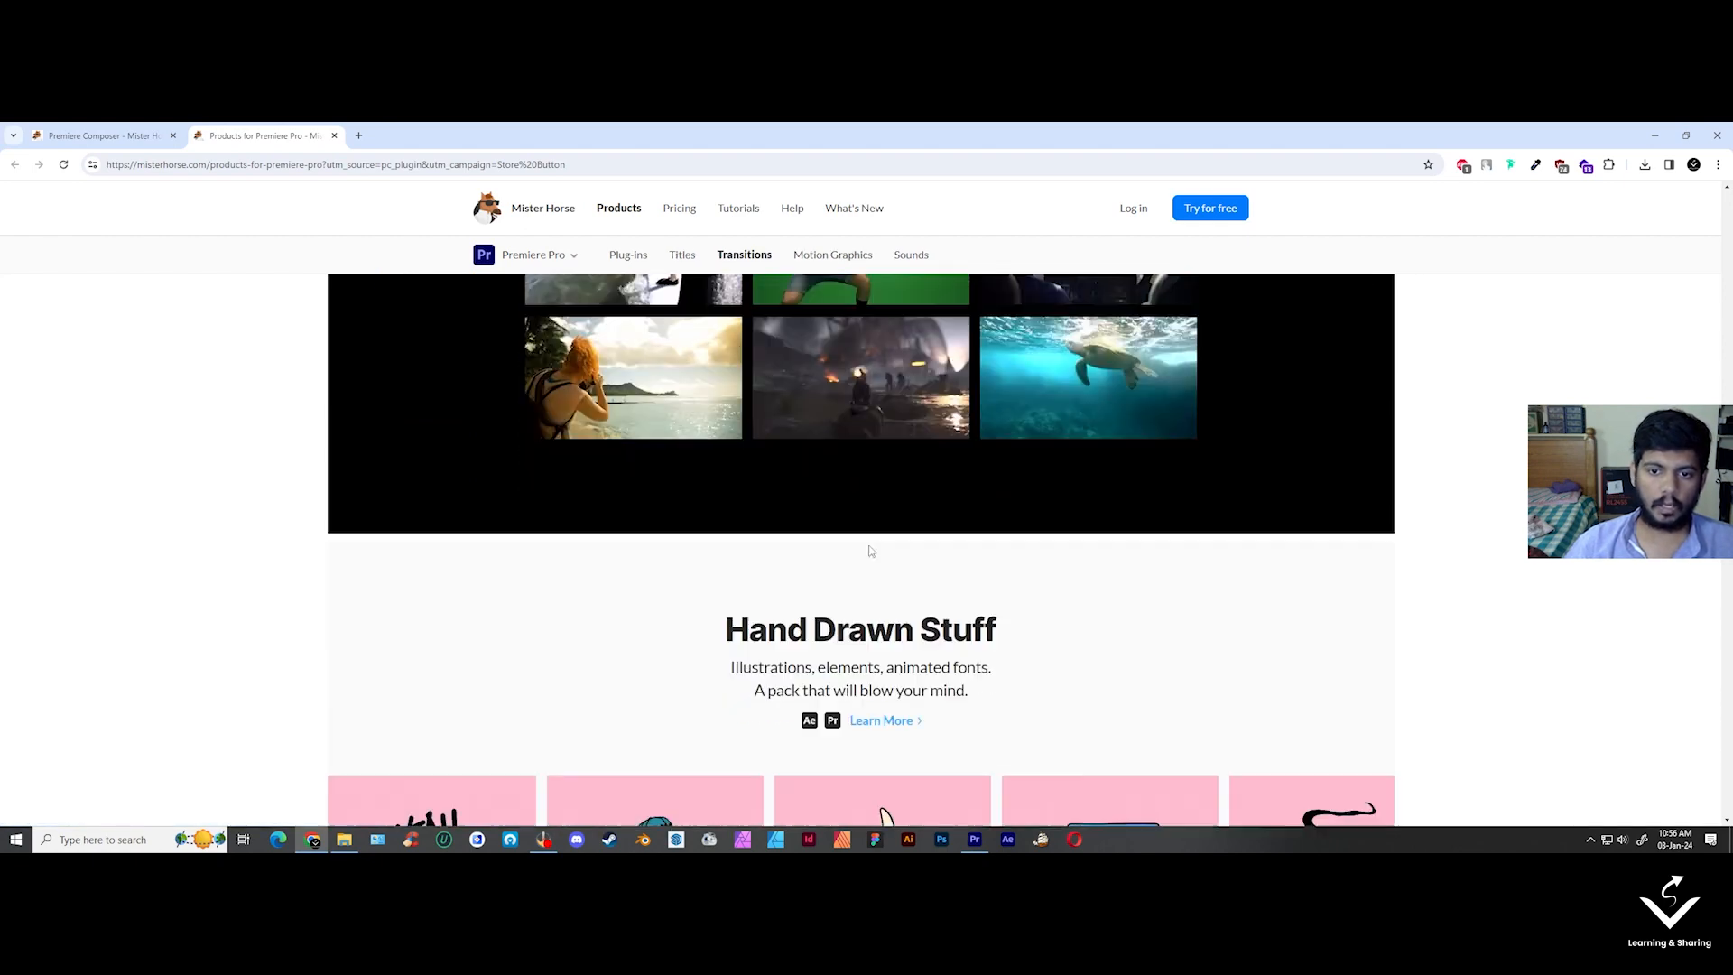
scroll(871, 551, down, 4)
scroll(841, 533, down, 6)
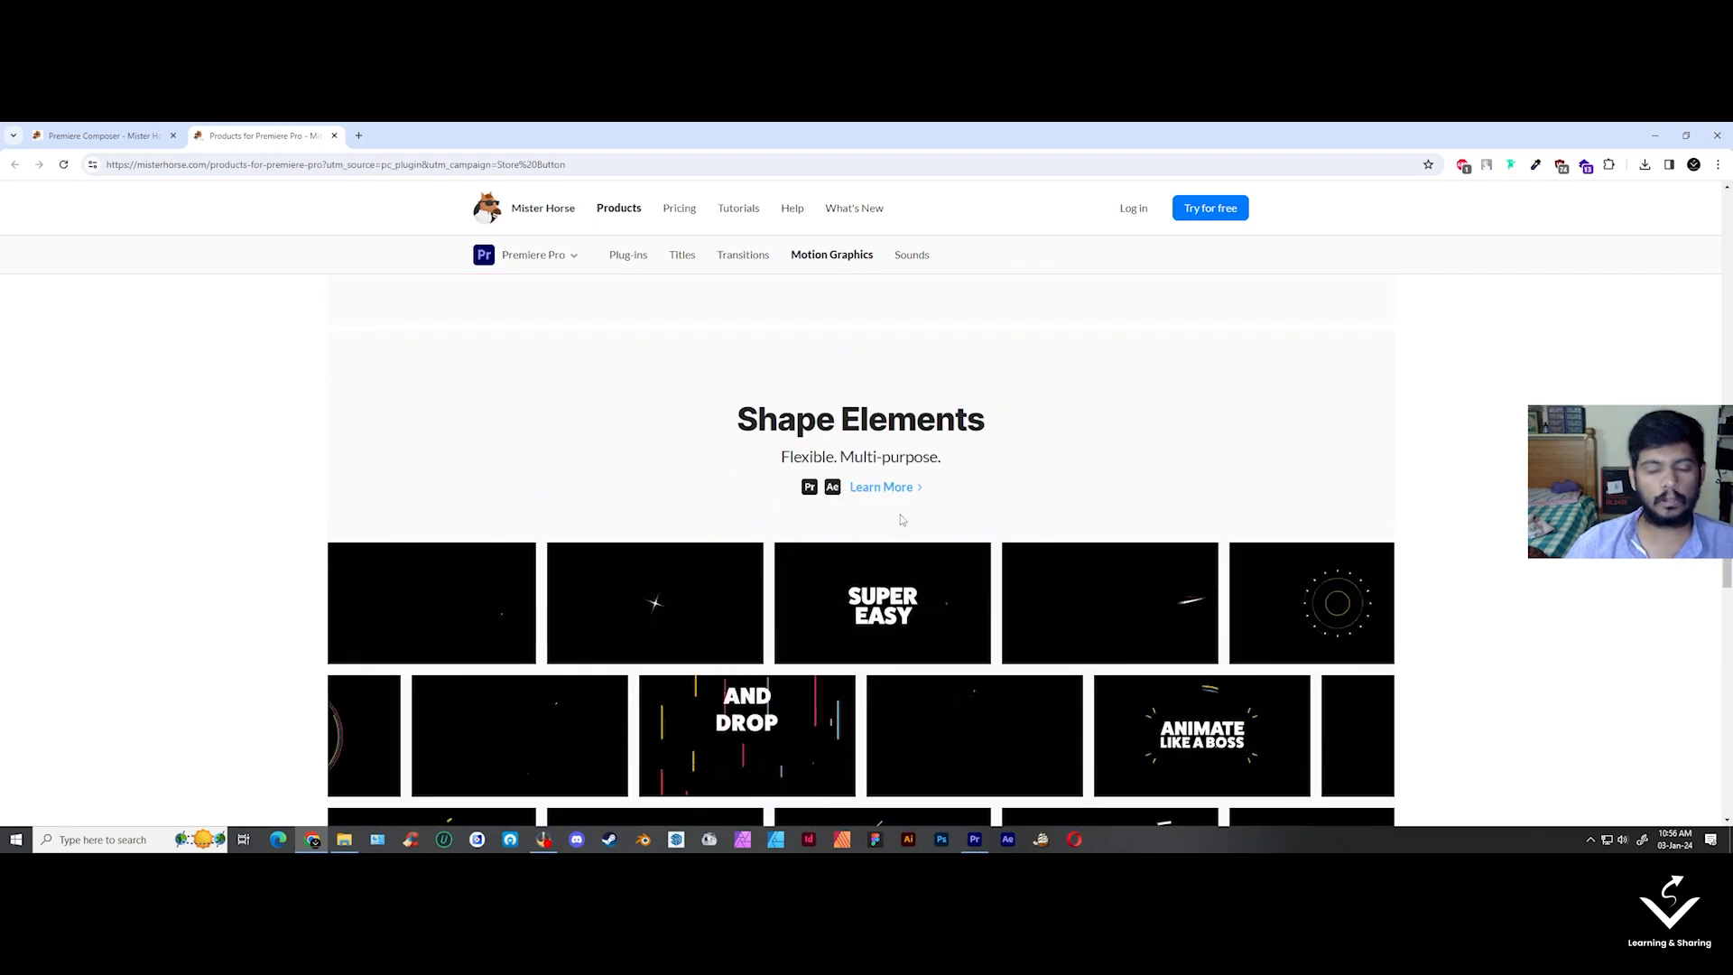
scroll(902, 520, down, 10)
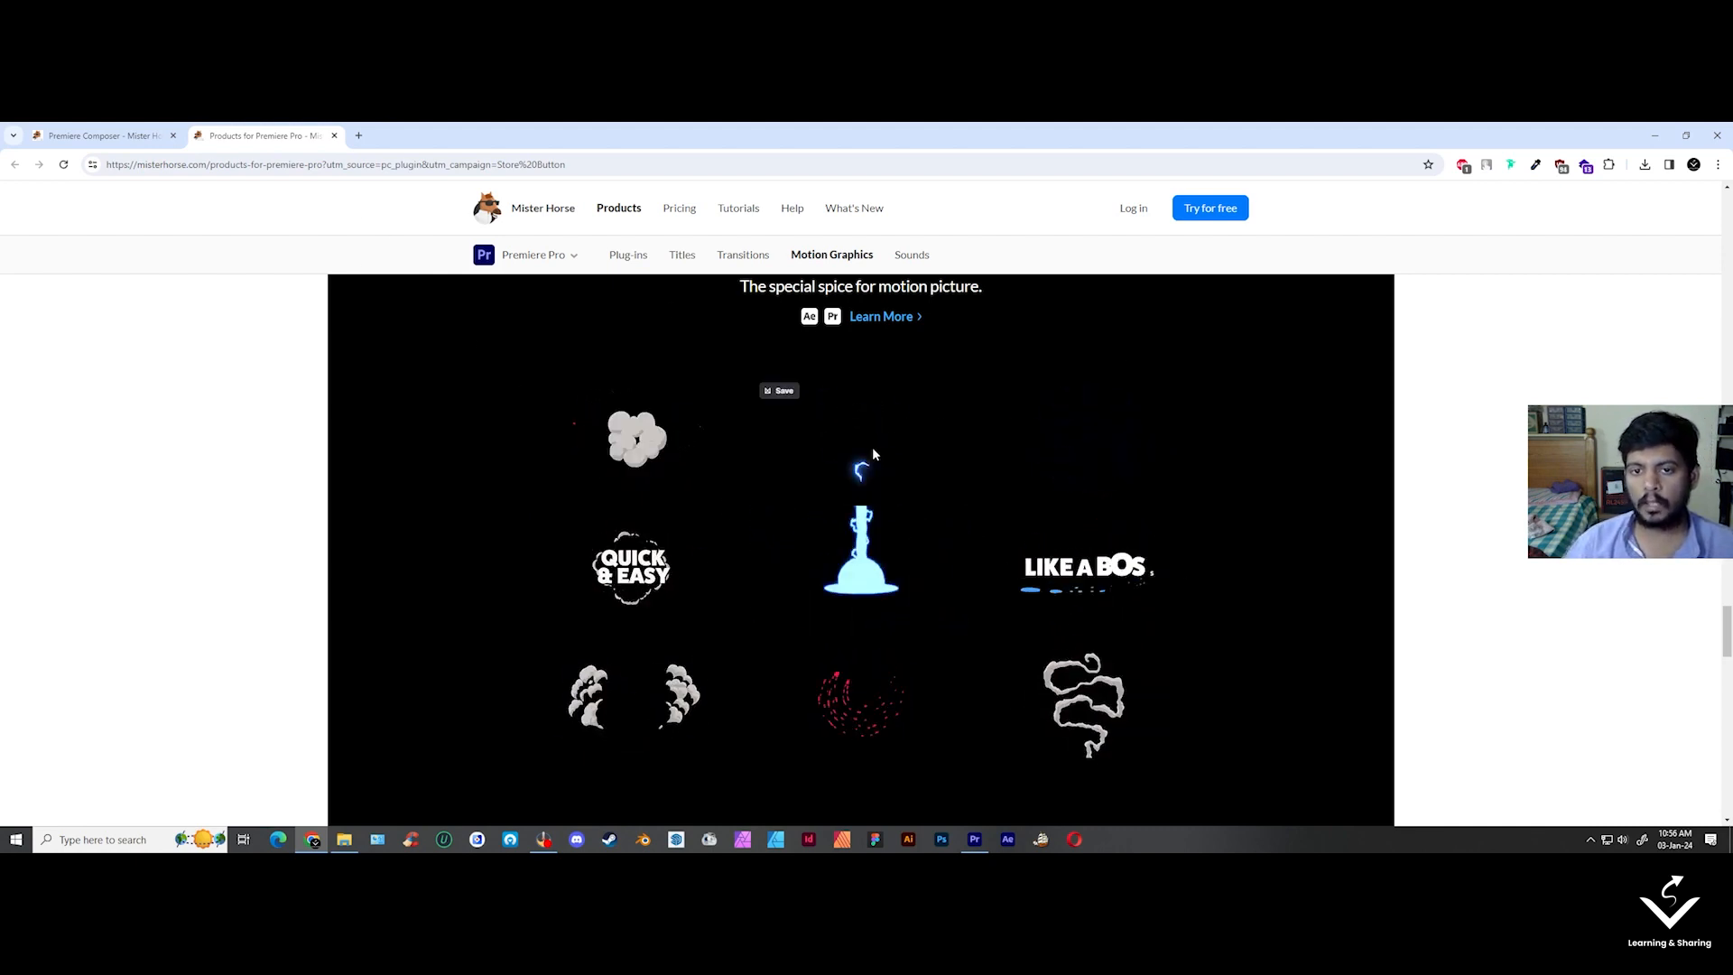
key(alt+Tab)
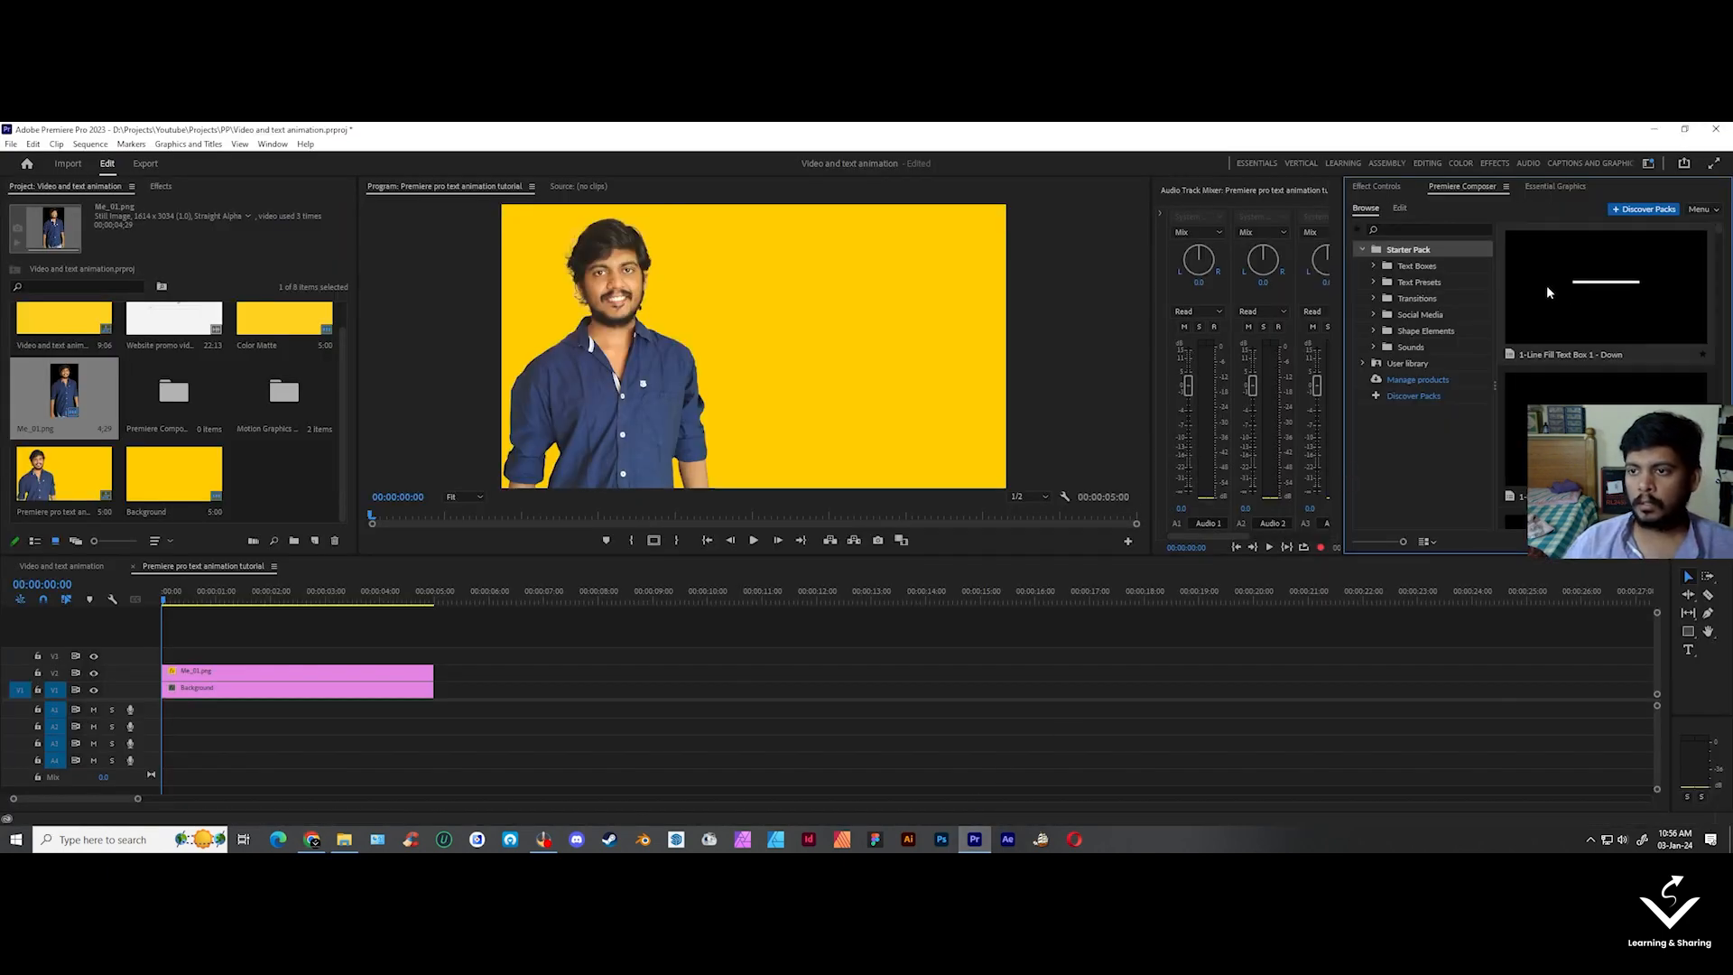
- Maximize the Premiere Composer panel and display the Text Boxes presets of the Starter Pack
click(1468, 191)
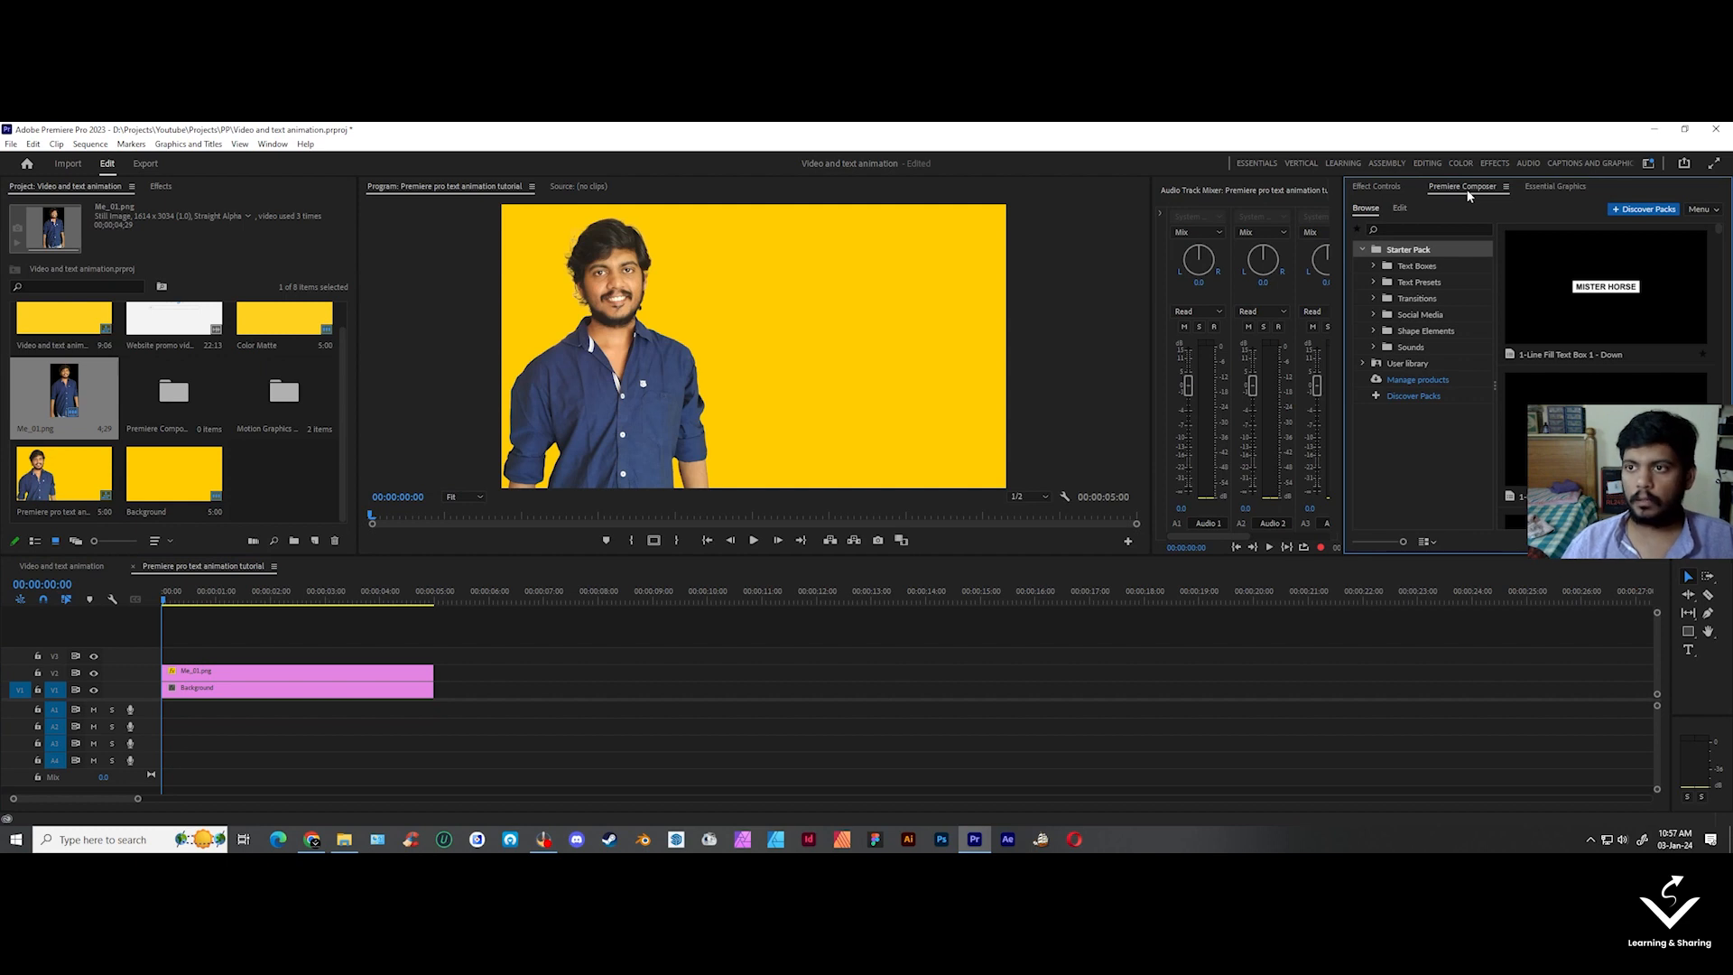
double_click(1472, 188)
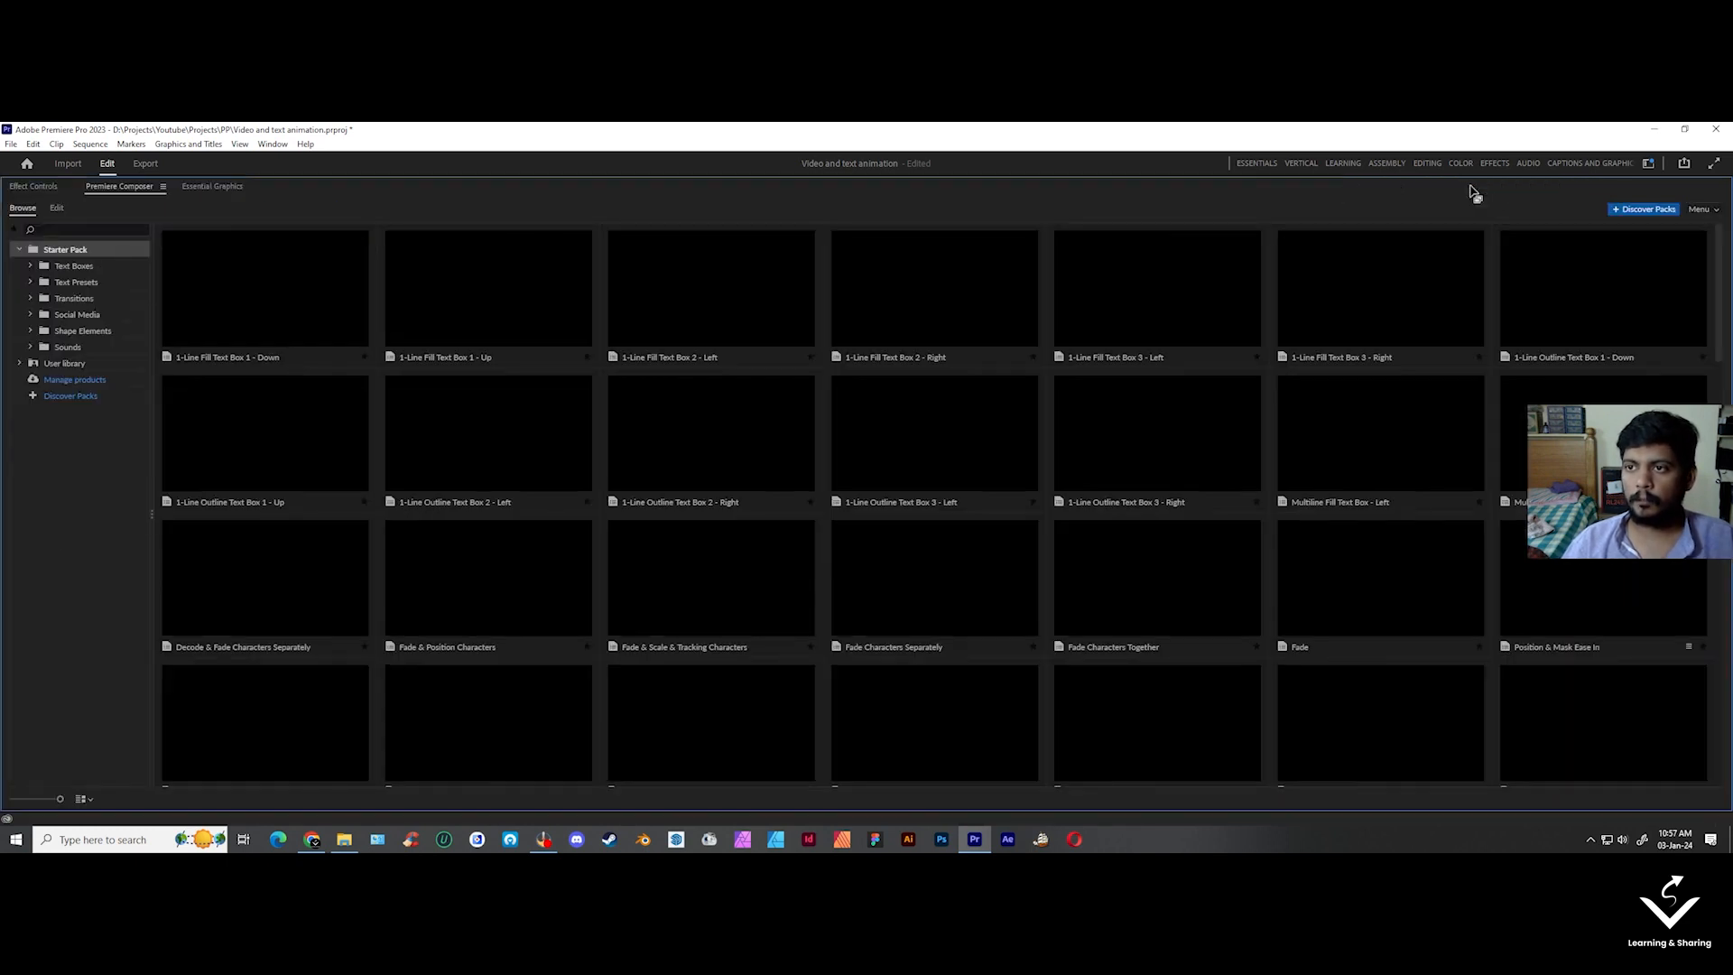
click(63, 269)
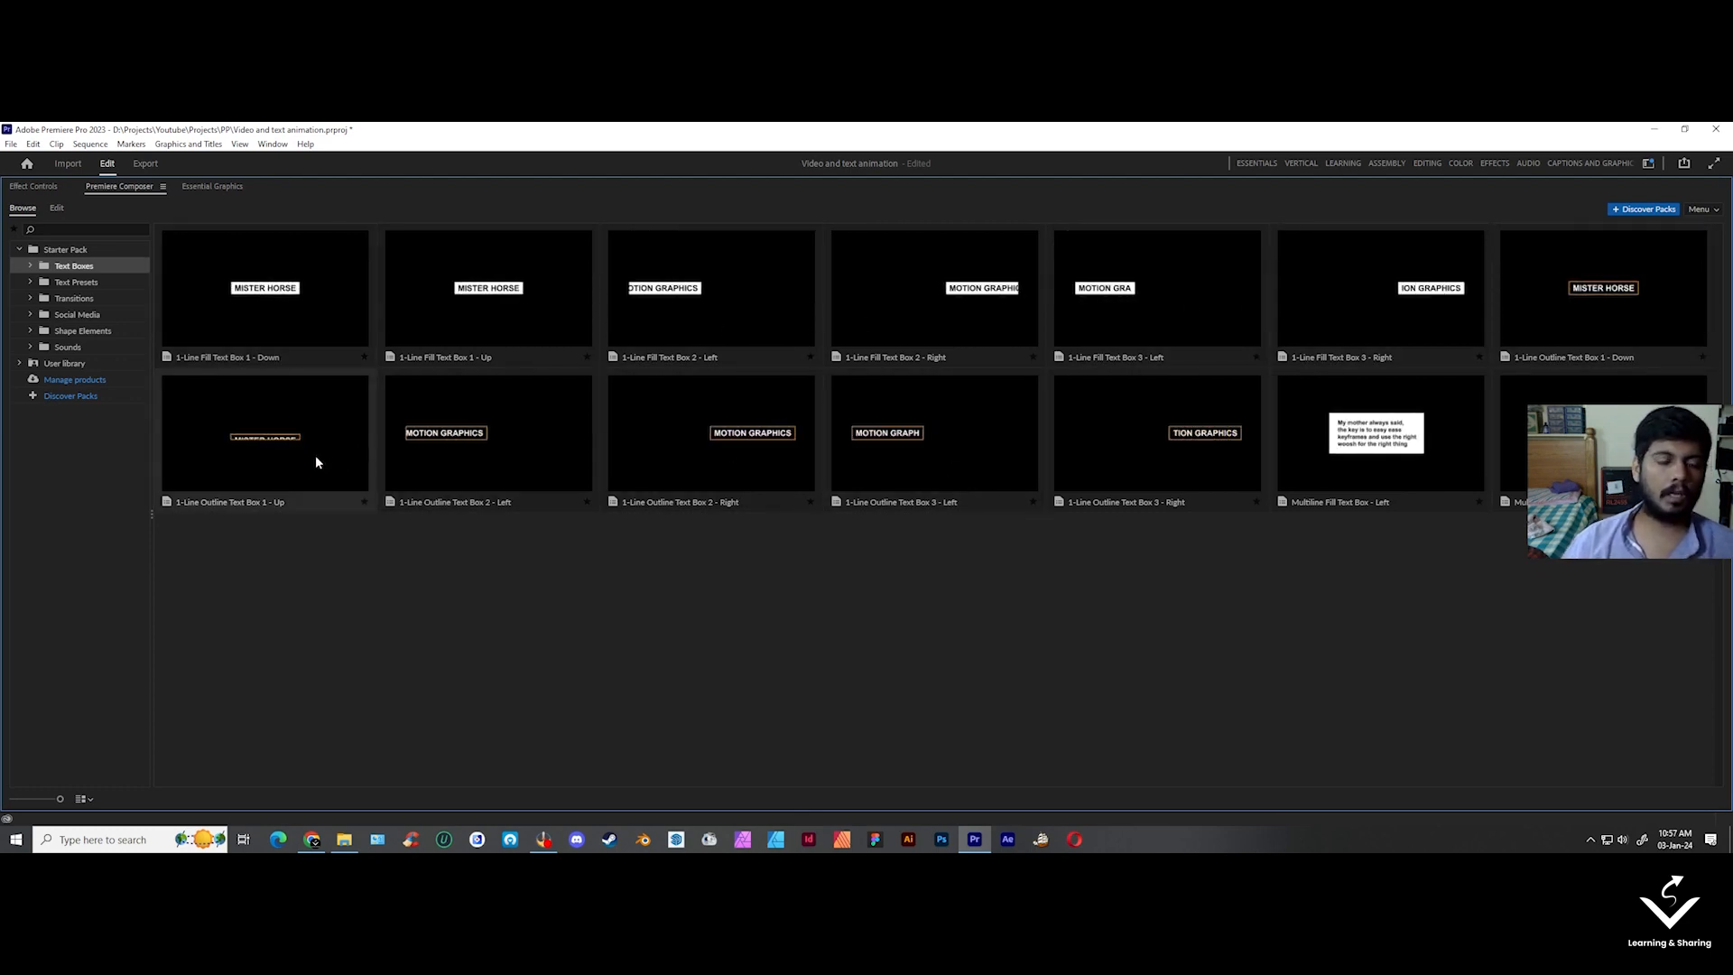
- Show the Text Presets category and preview the Bottom and Top variants of Position & Rotate Characters Overshoot, viewing them all at once
click(94, 282)
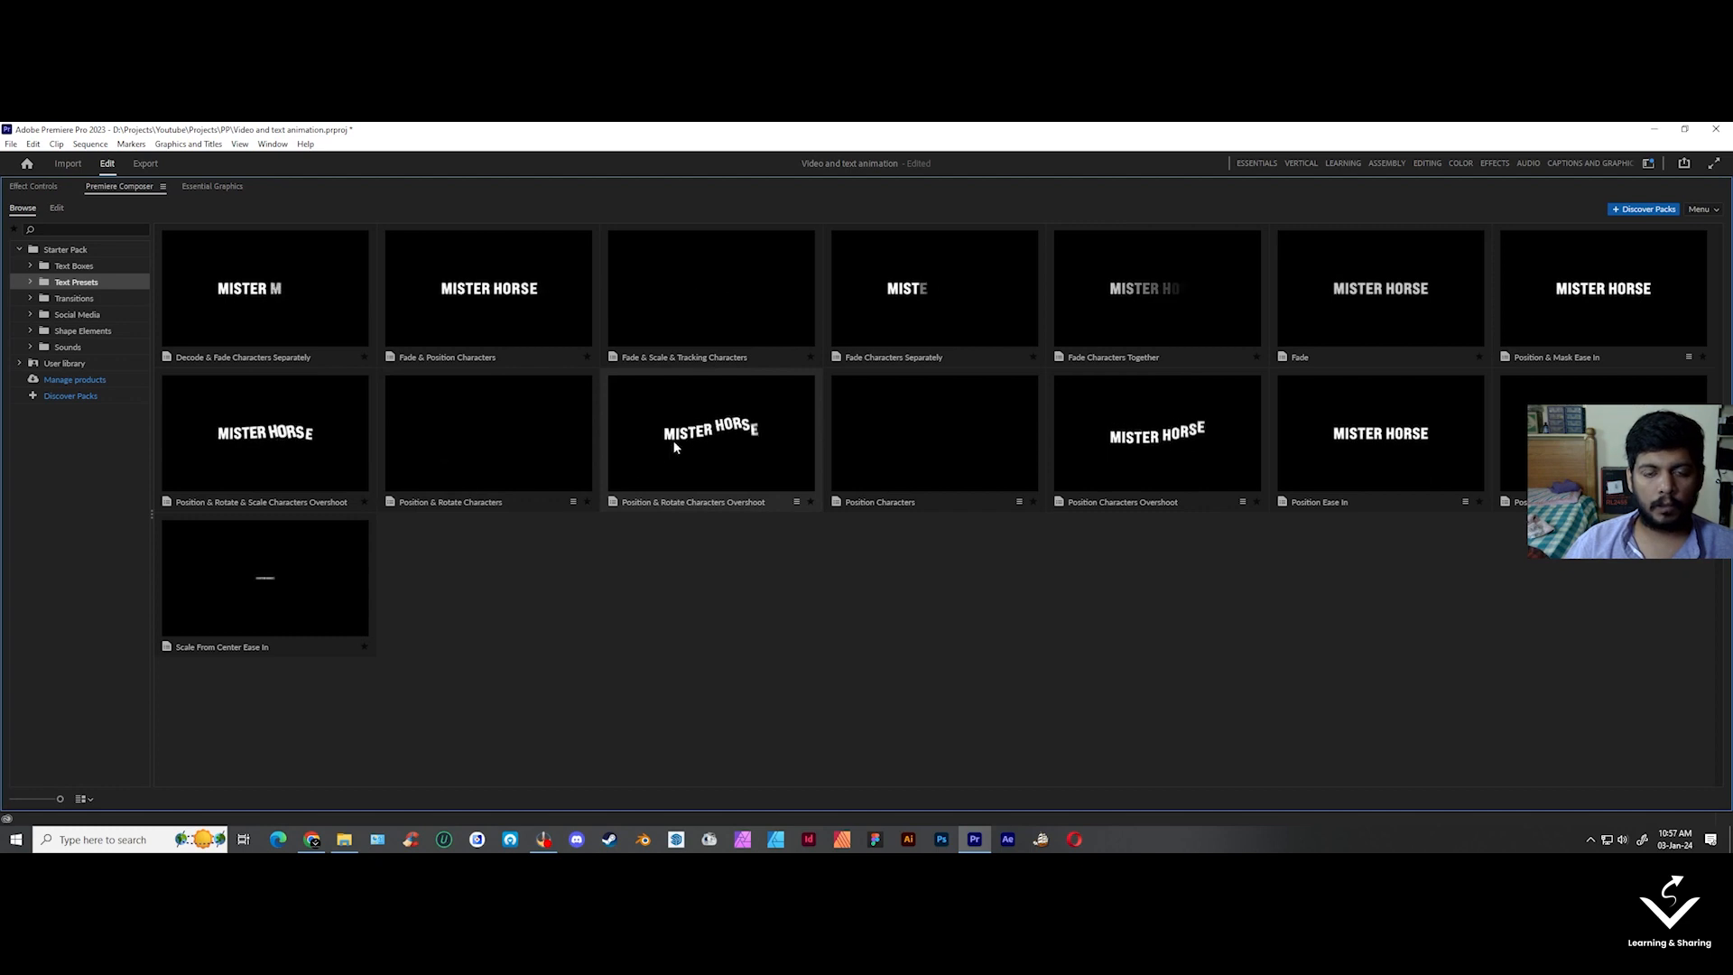
click(617, 476)
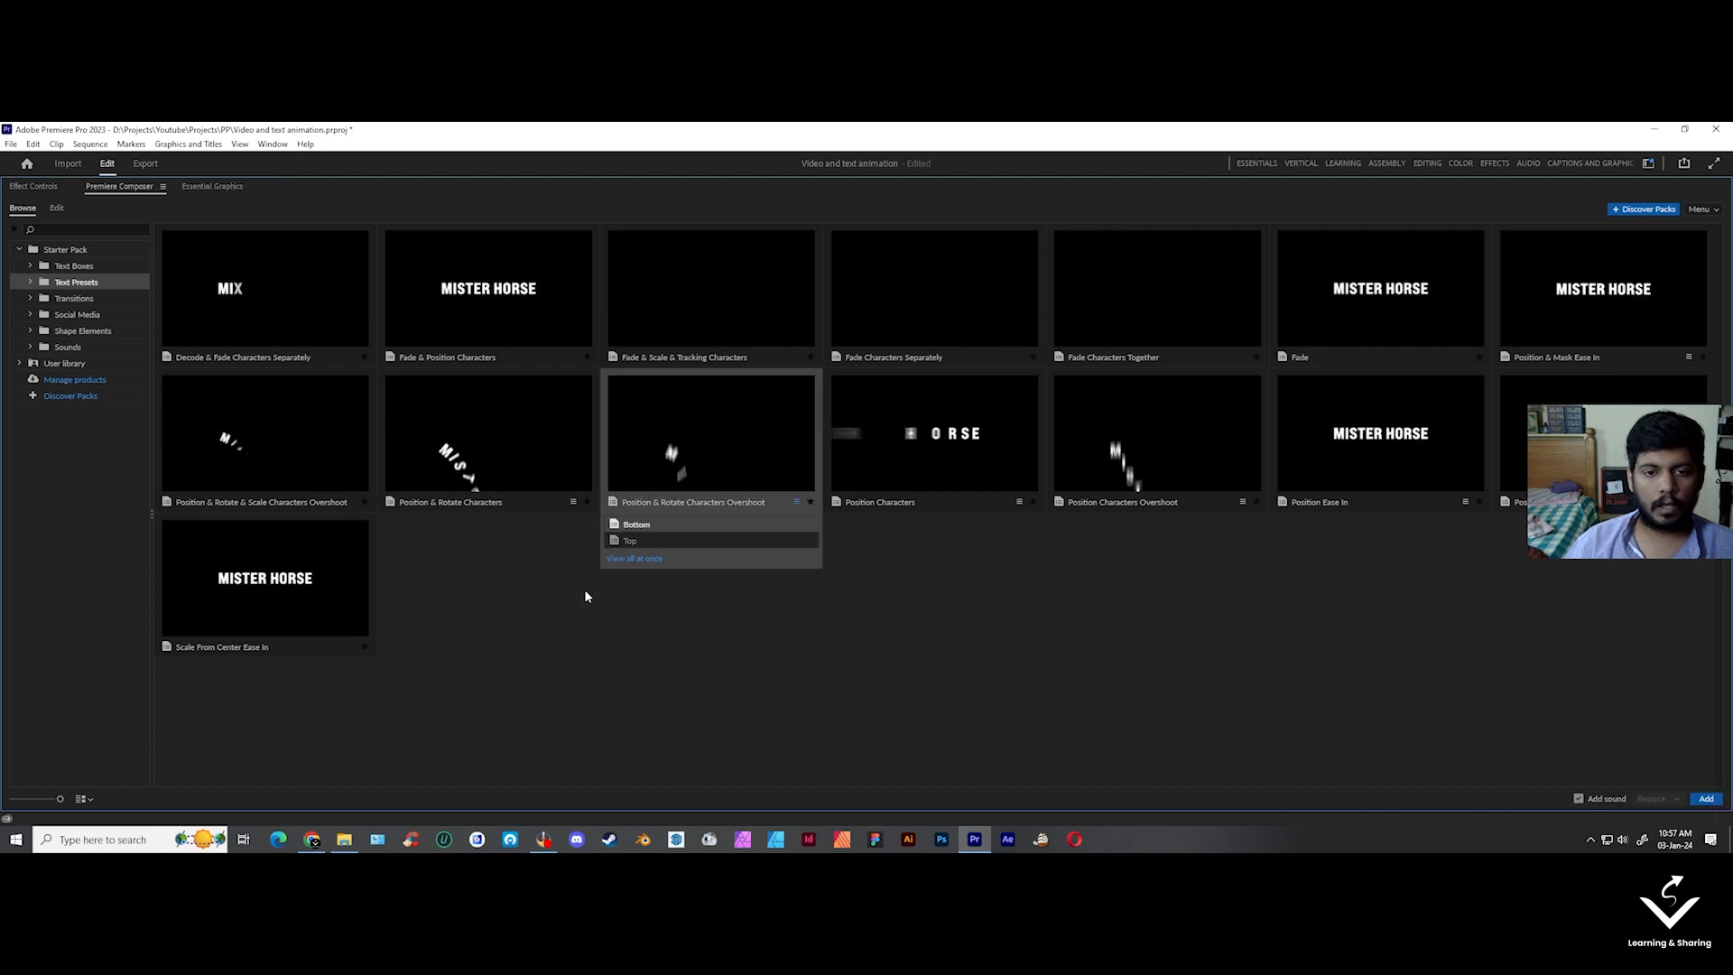
click(639, 527)
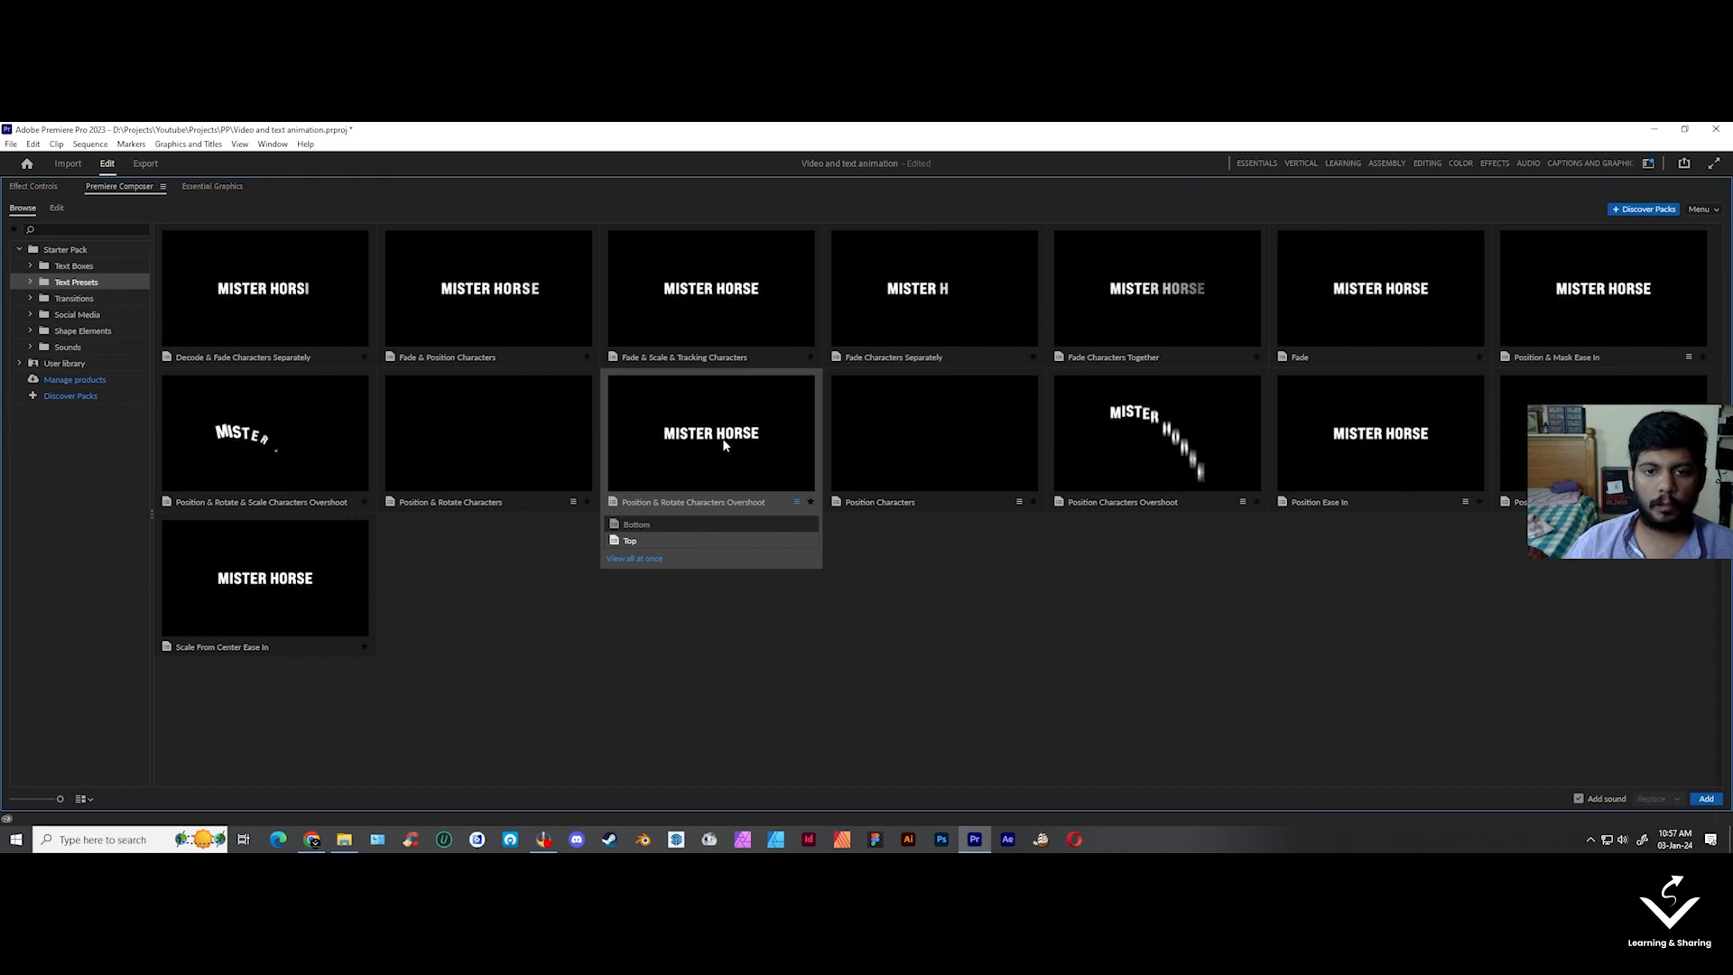
click(634, 558)
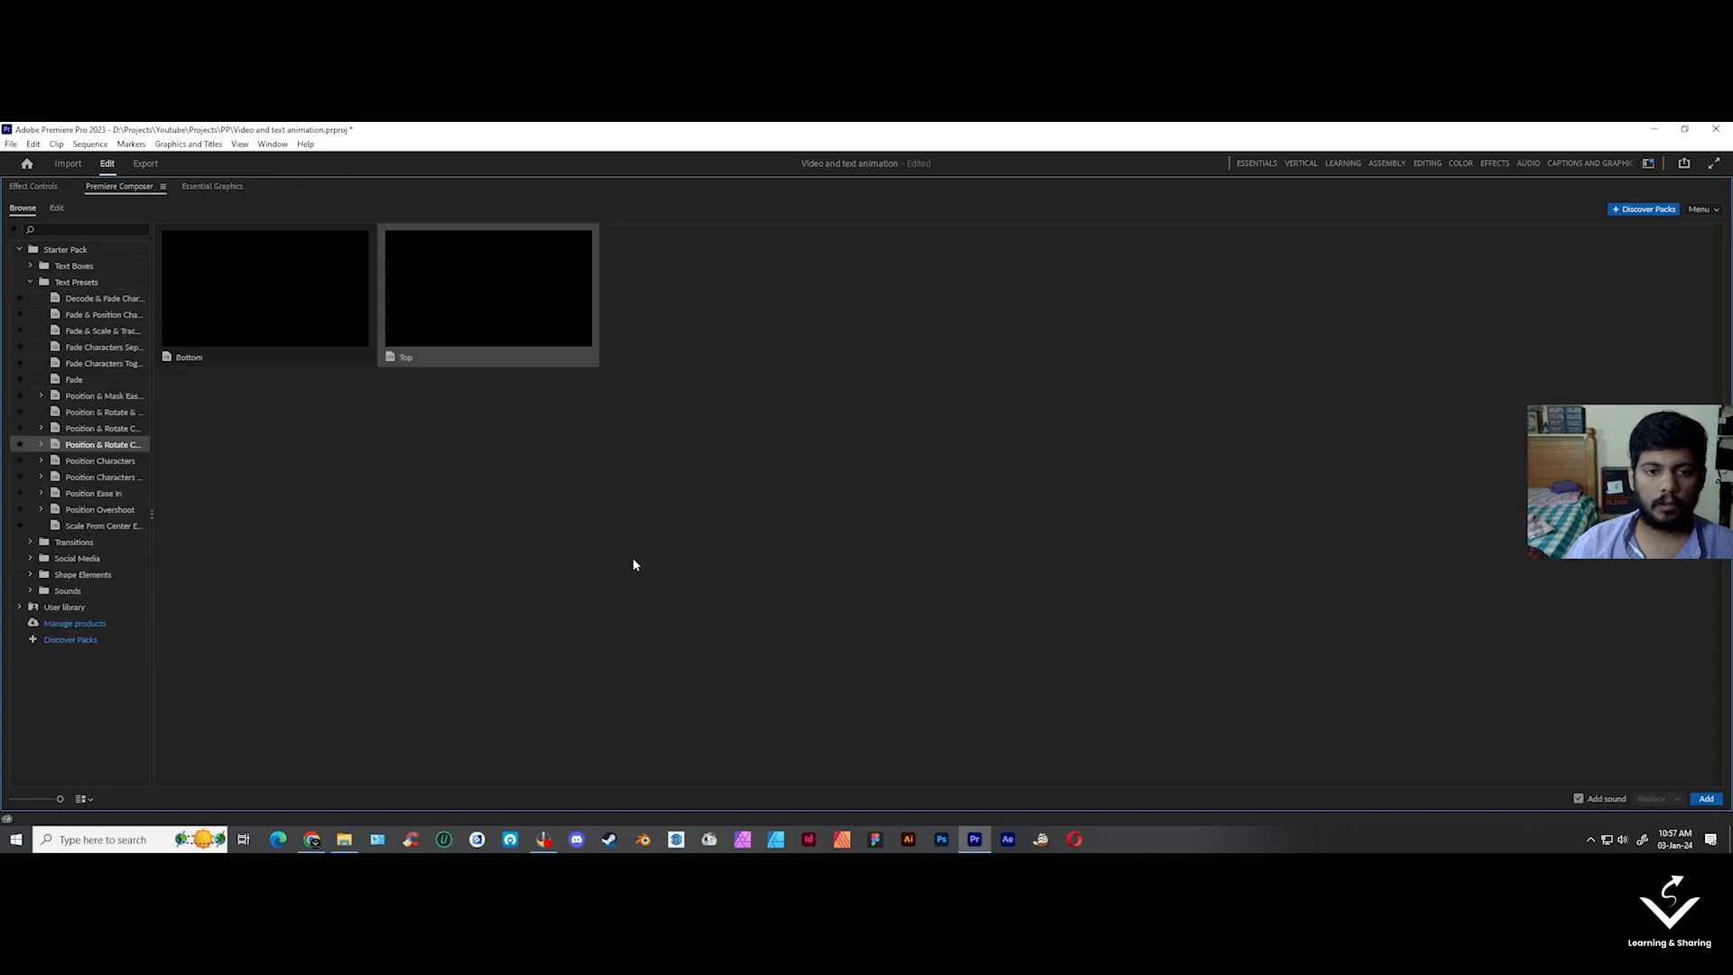
- Preview single text presets such as Fade Characters Together and Decode & Fade Characters Separately, and collapse the Text Presets folder
click(116, 430)
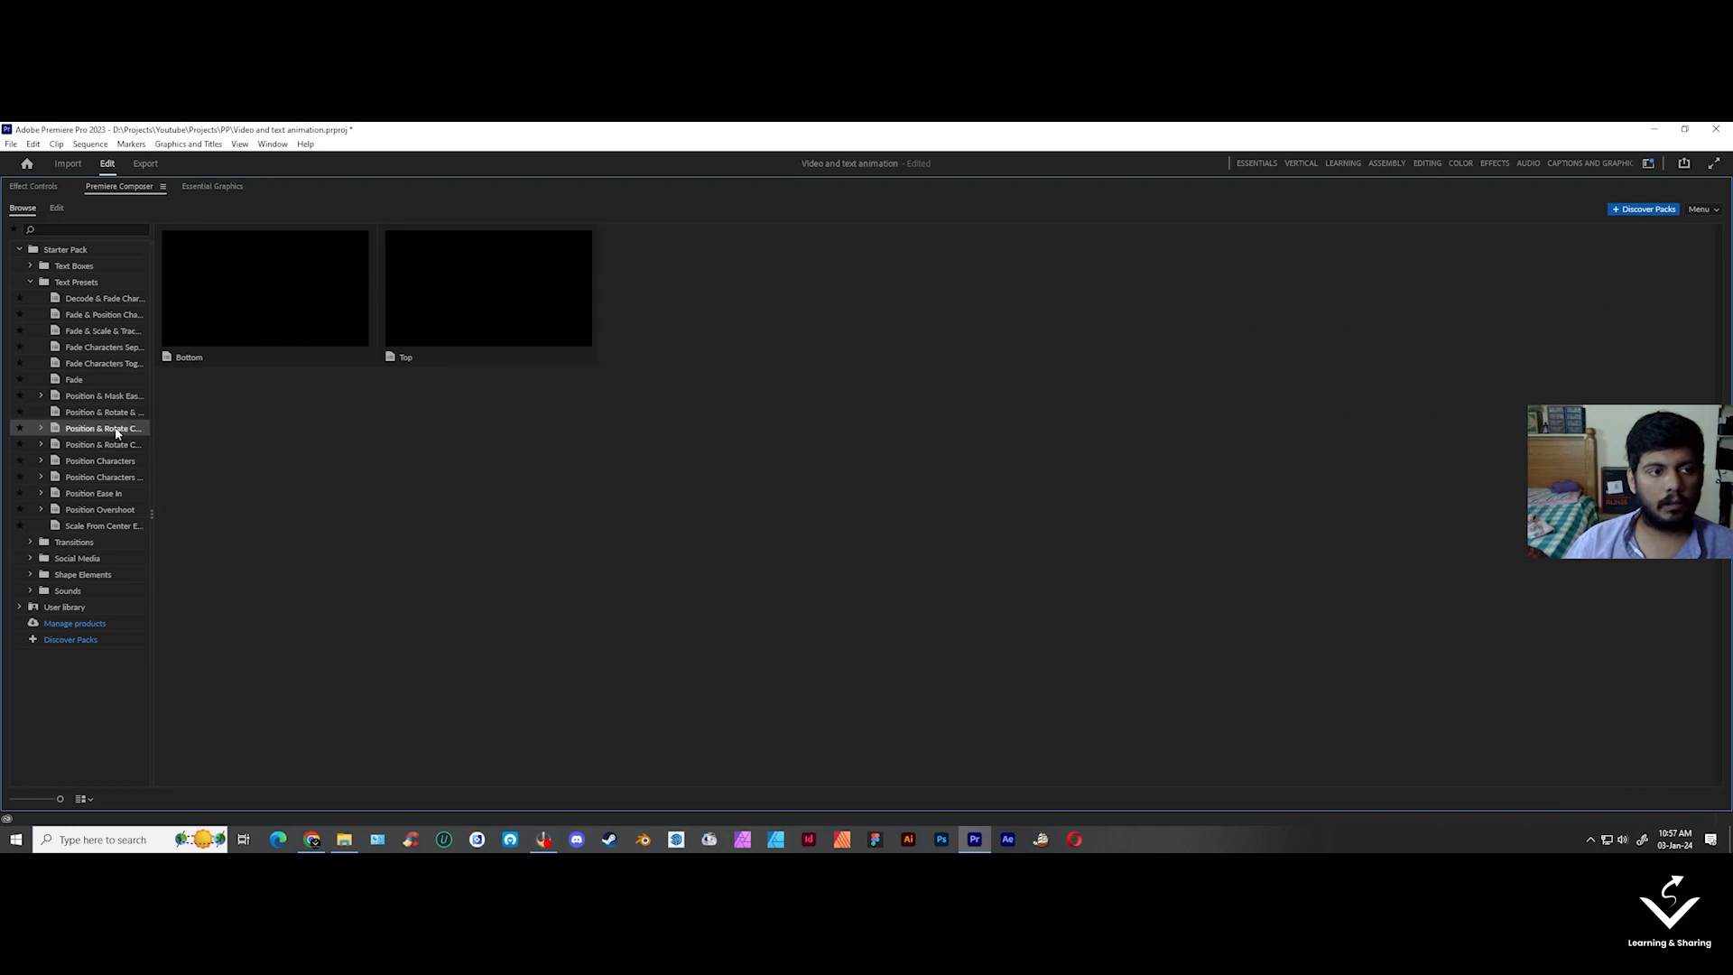
click(108, 363)
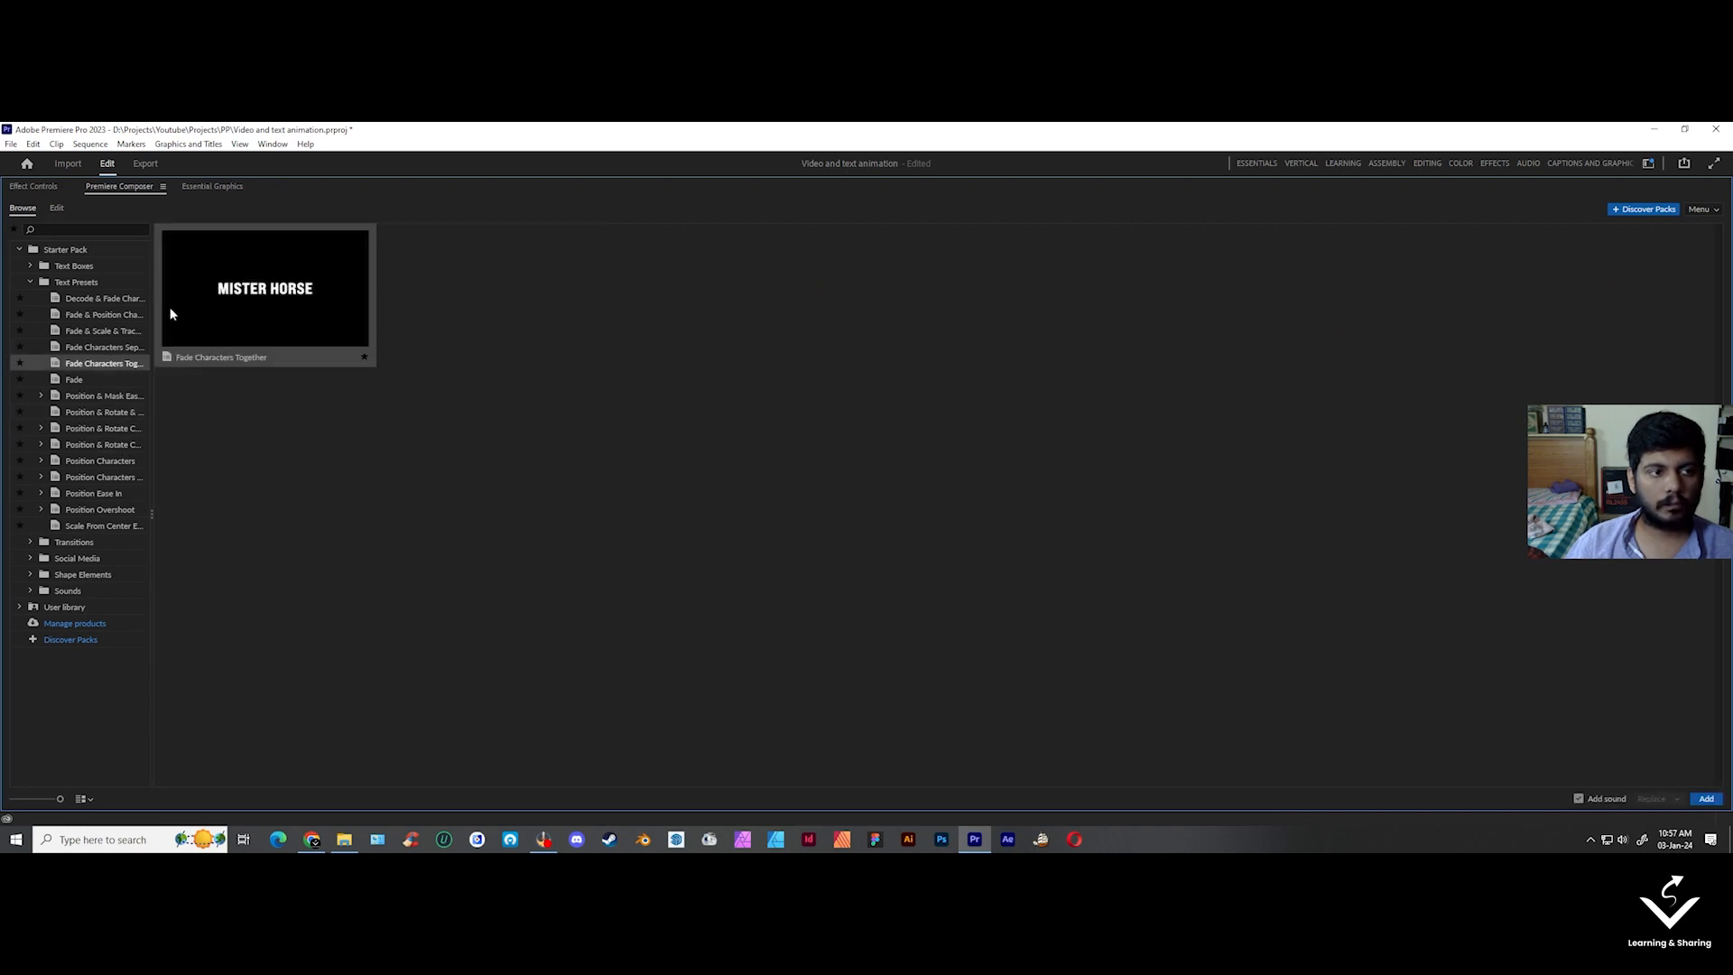
click(105, 330)
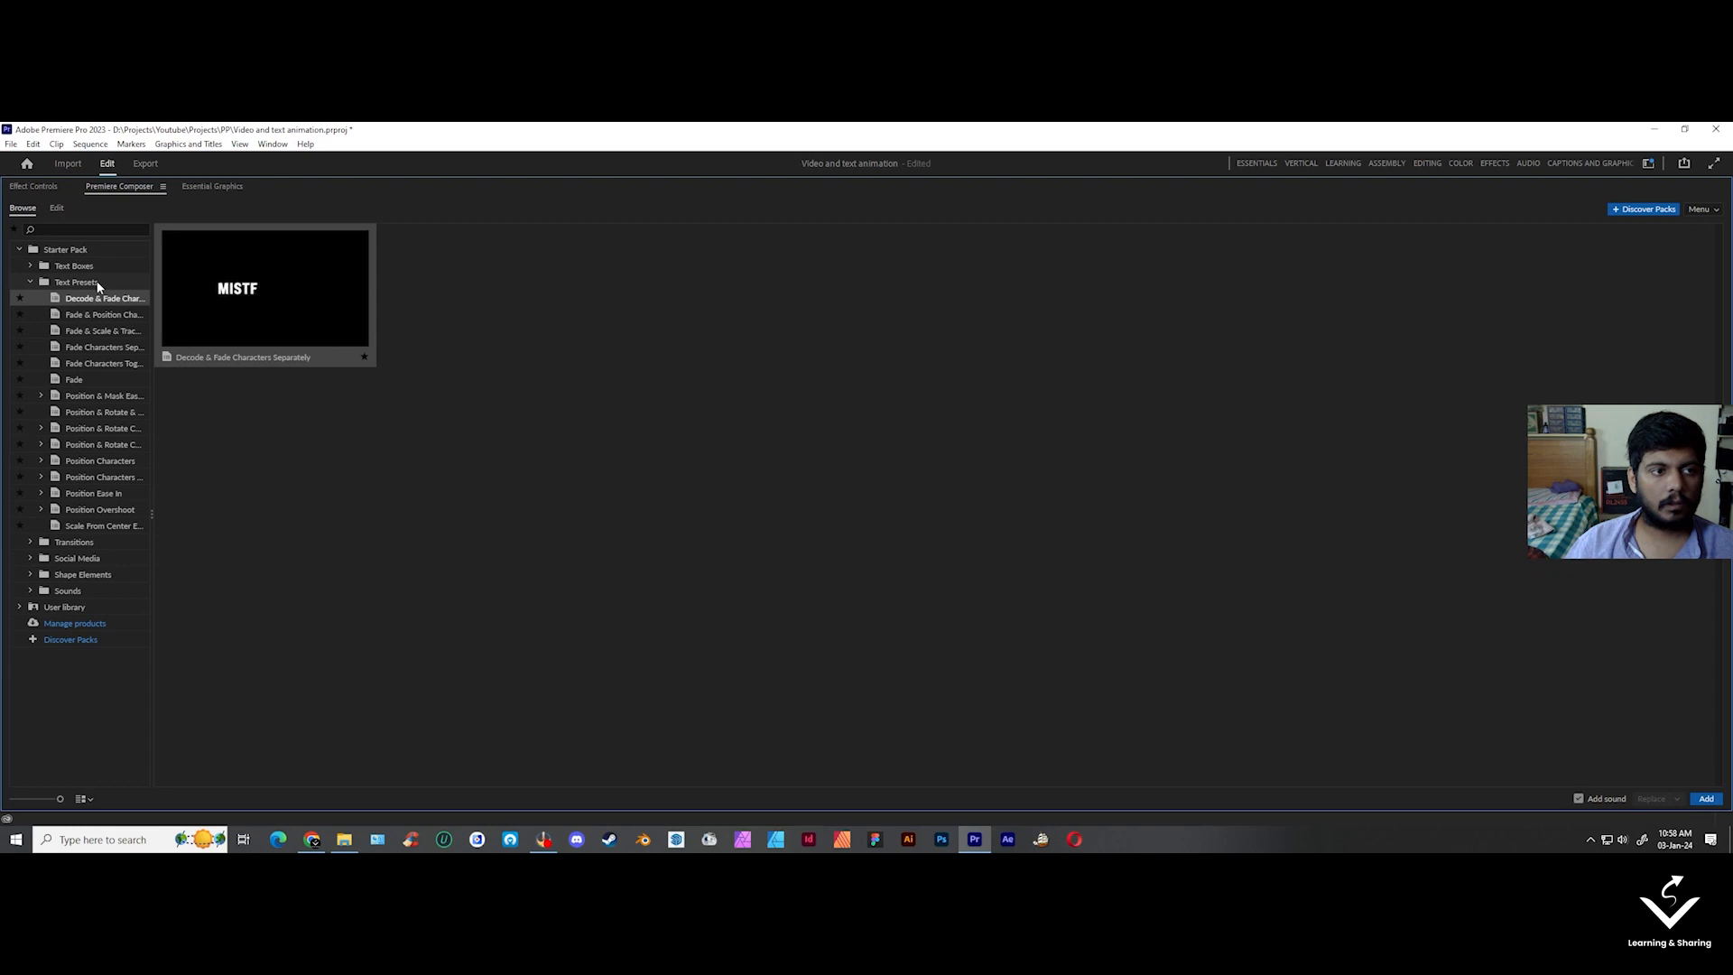
click(98, 285)
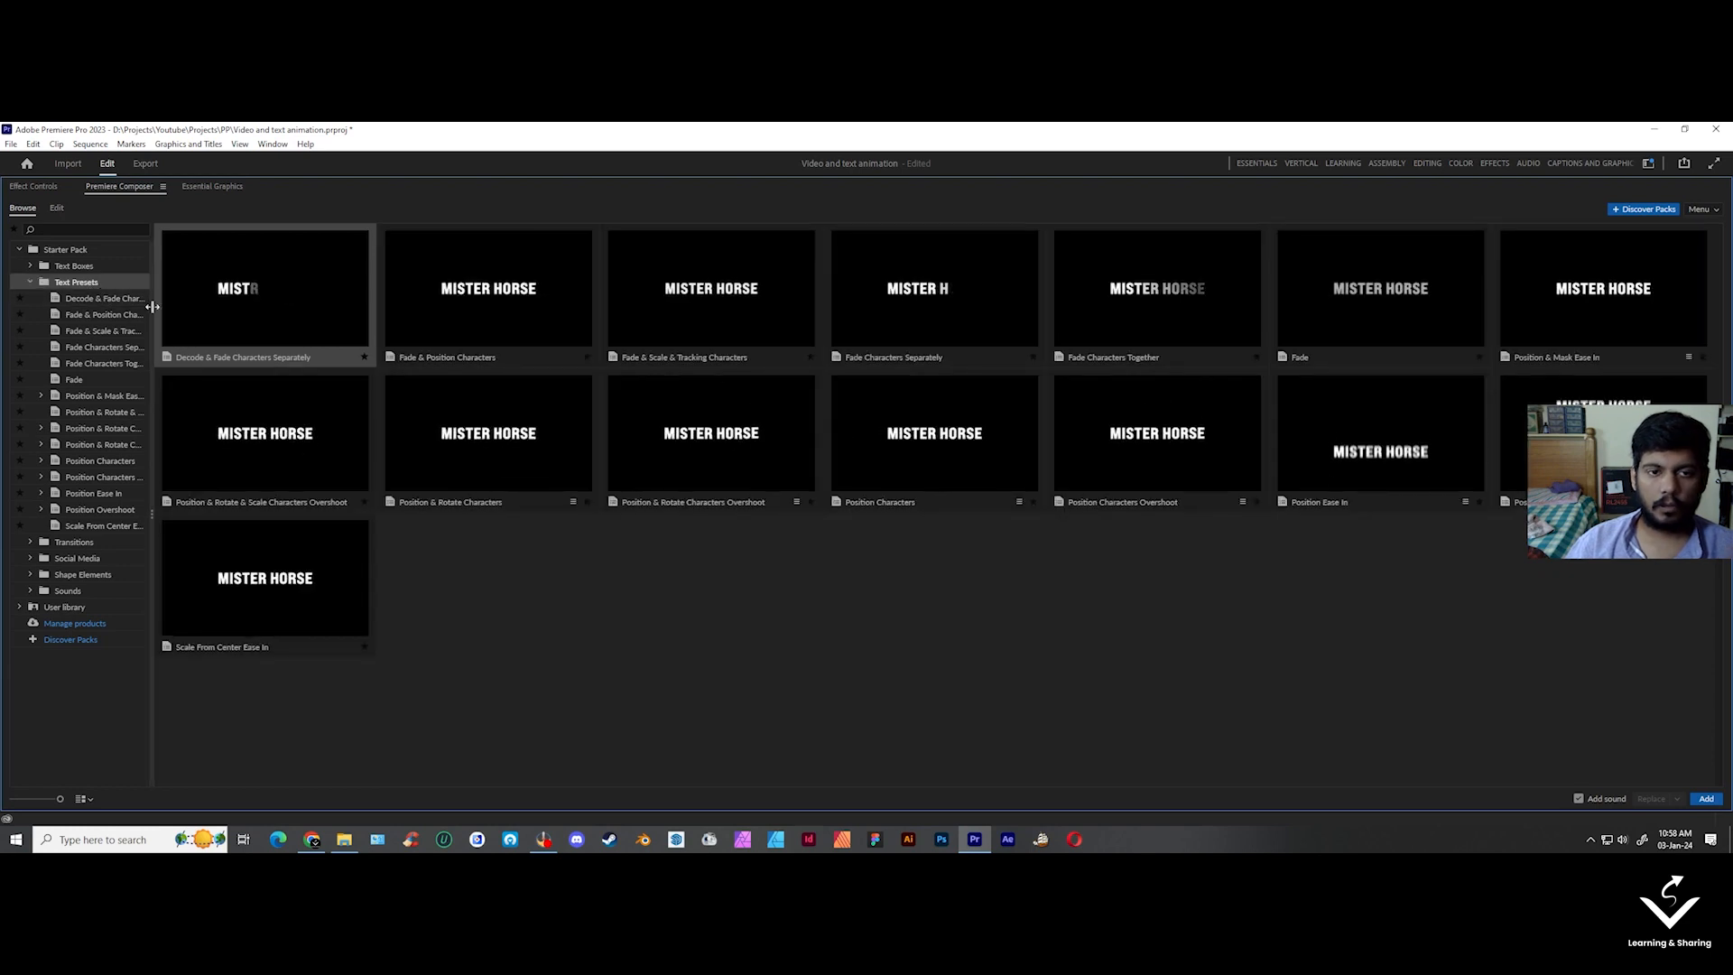
click(28, 281)
- Show the Transitions category and preview the Left variant of the Pan transition
click(43, 300)
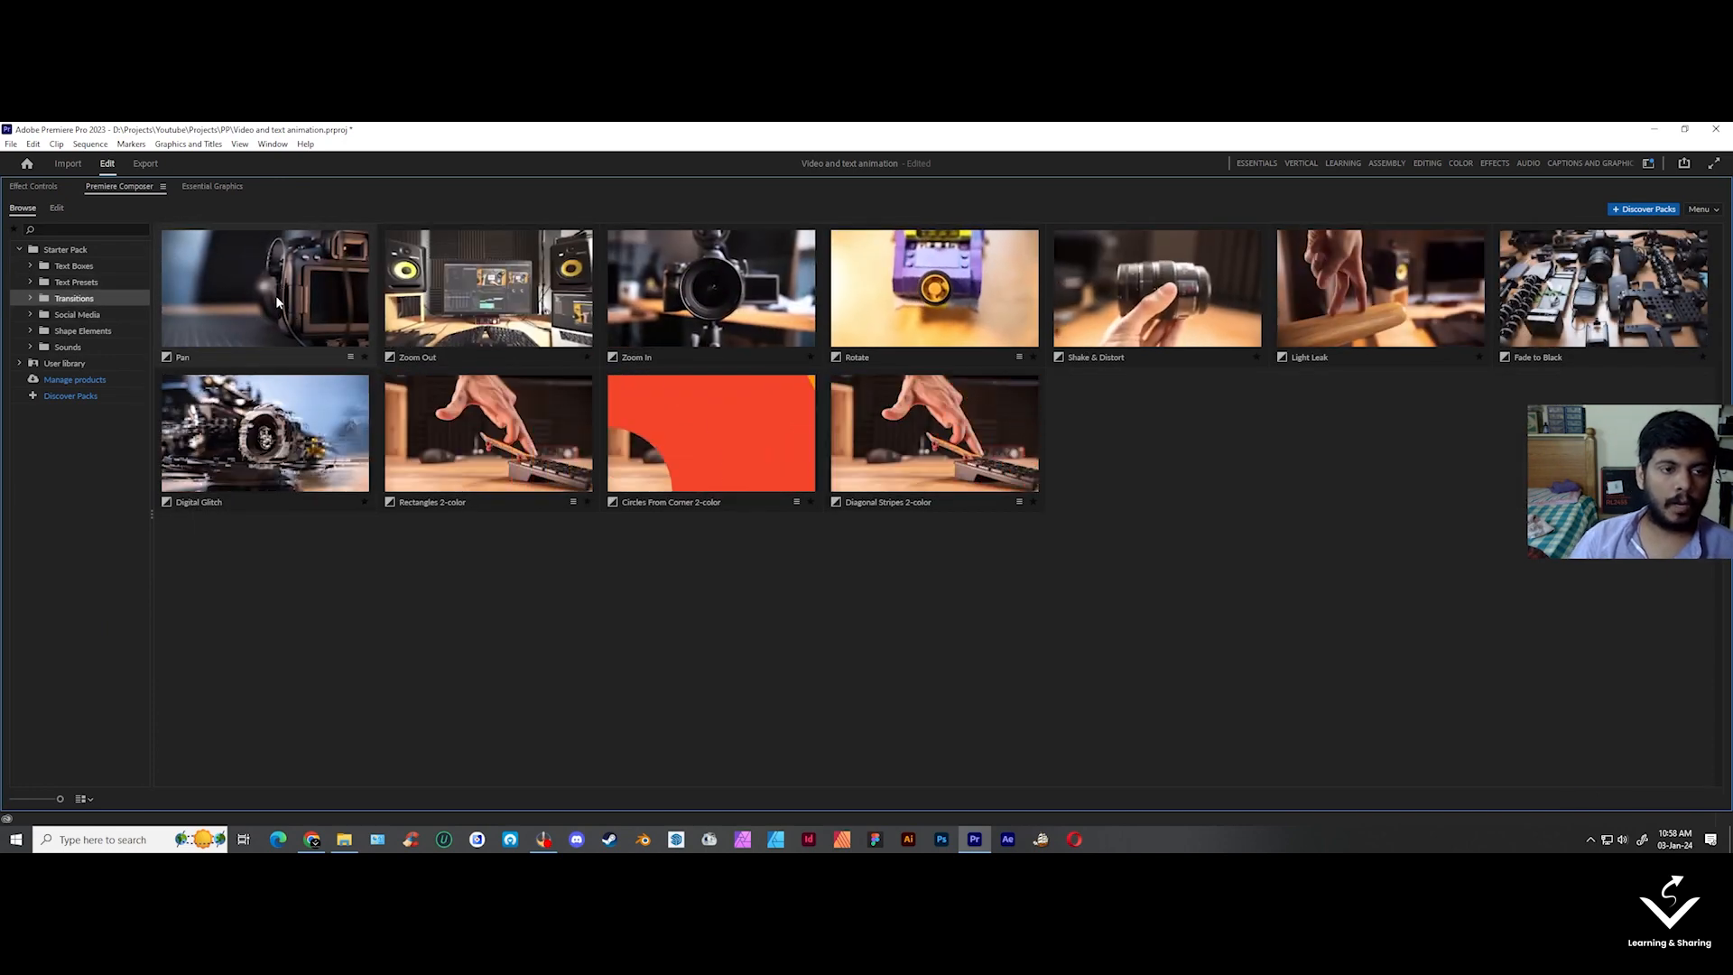
click(231, 327)
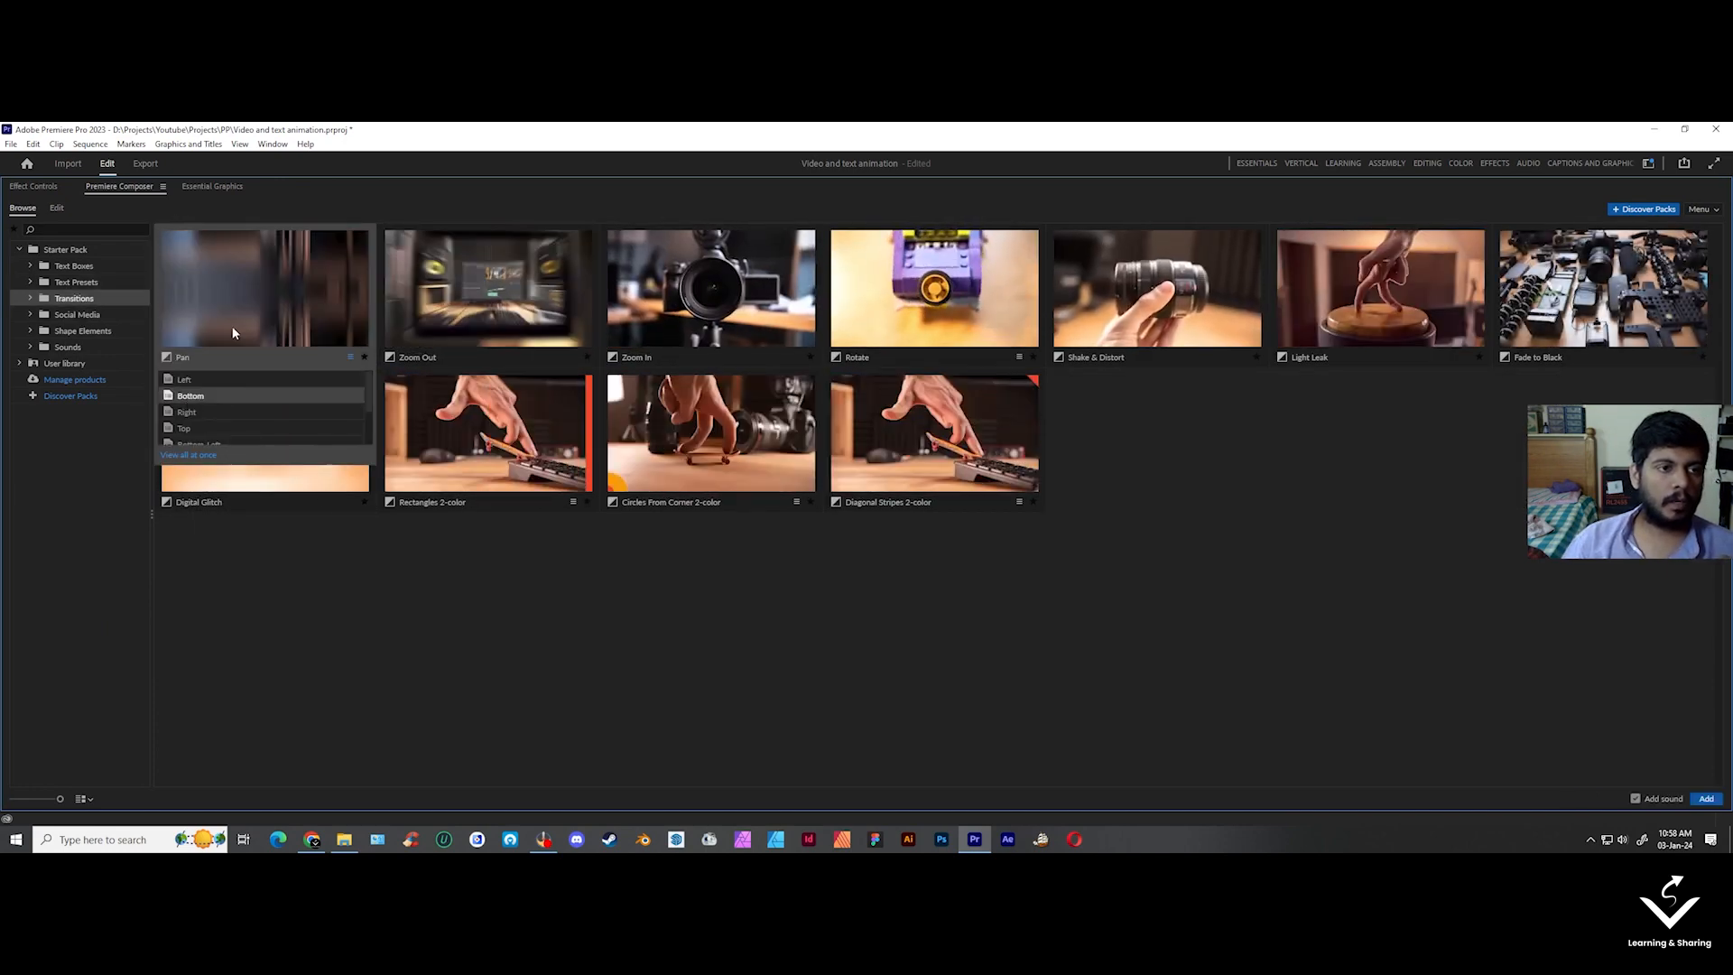
click(202, 379)
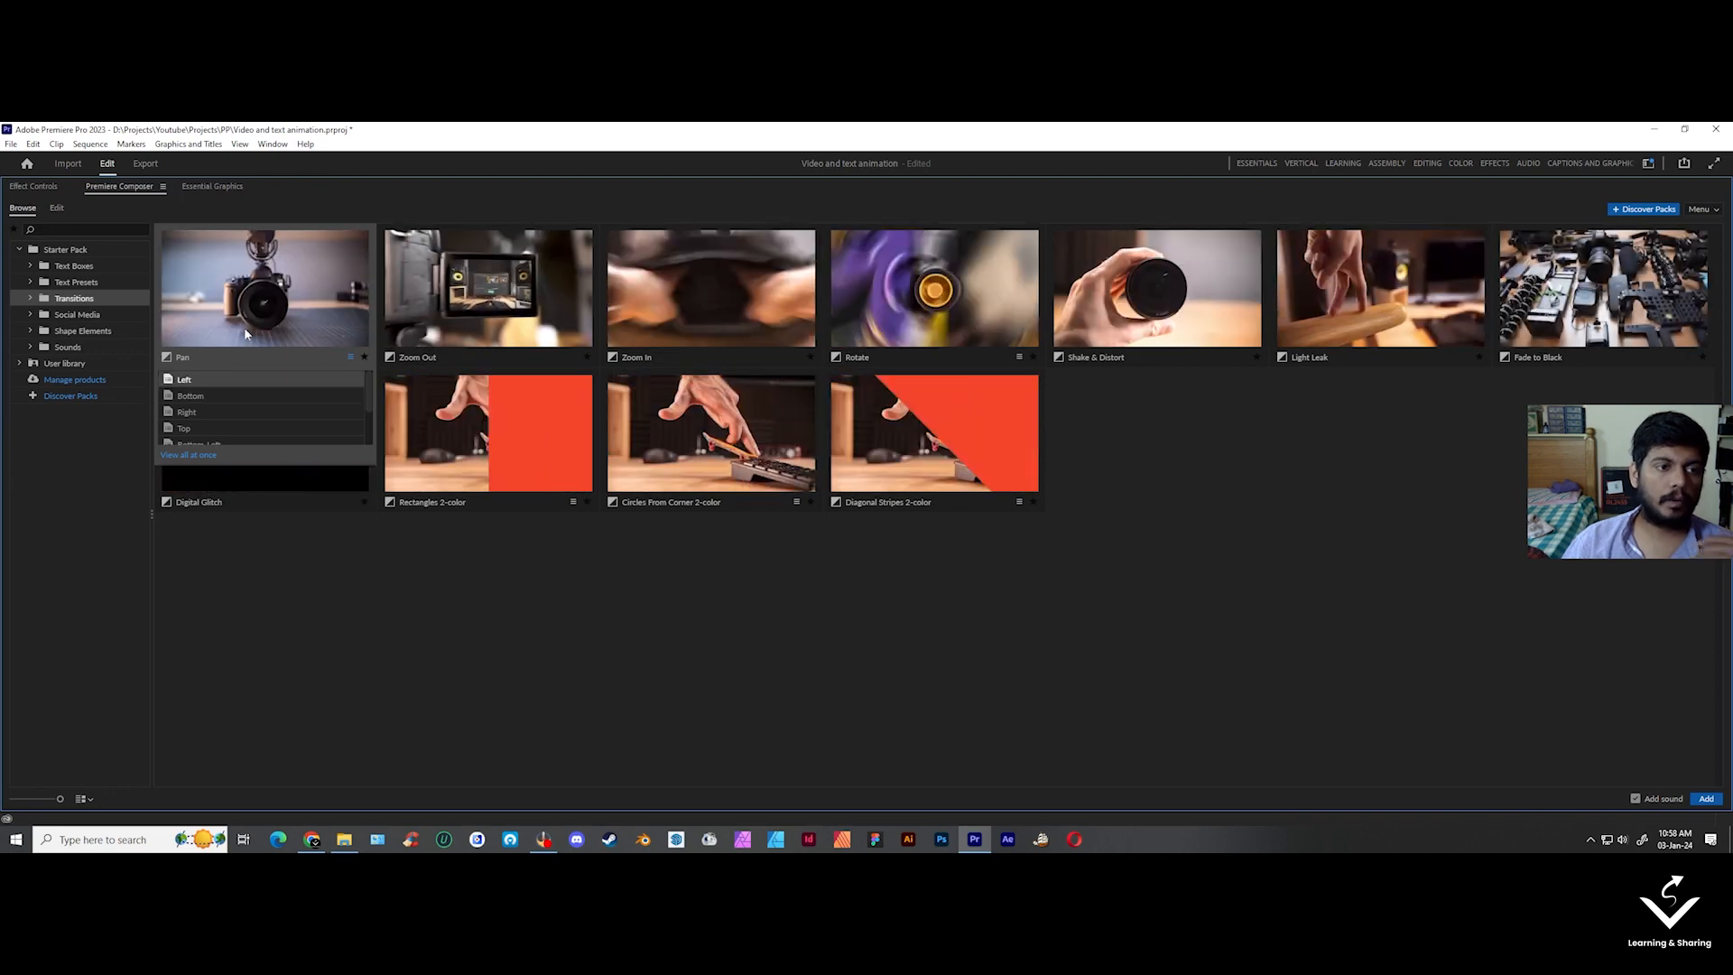
click(298, 582)
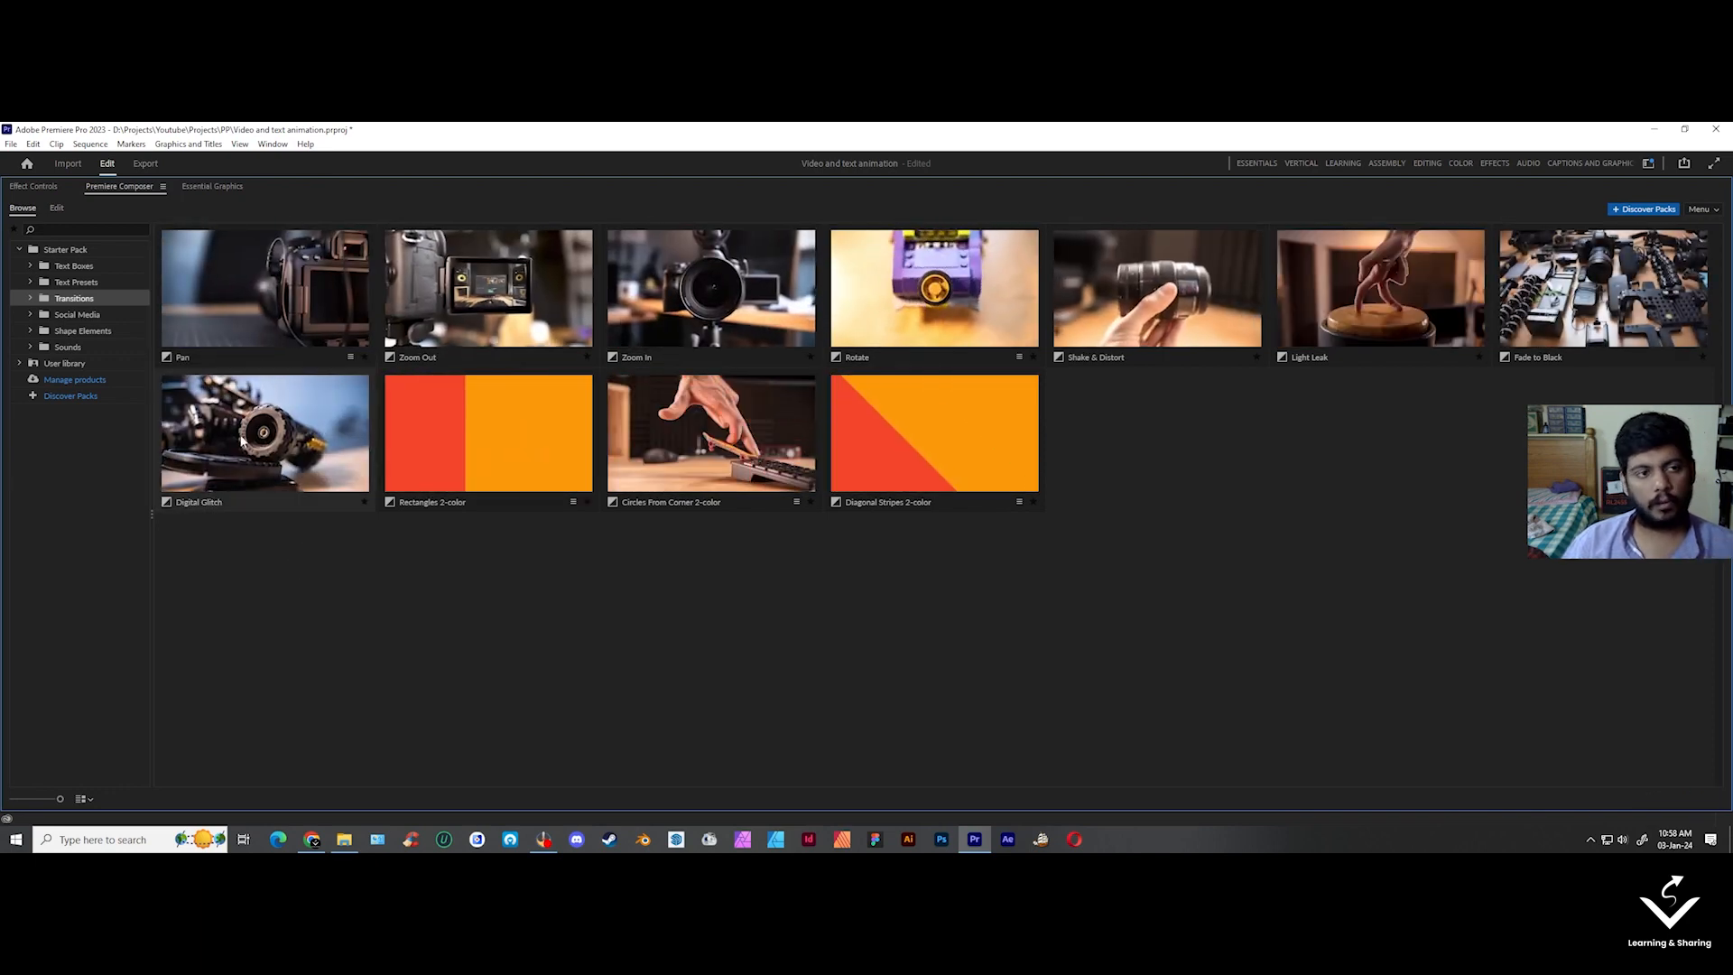
- Look through the expanded Transitions folder, collapse it, and check the Zoom Out transition's options for adding it with sound
click(31, 298)
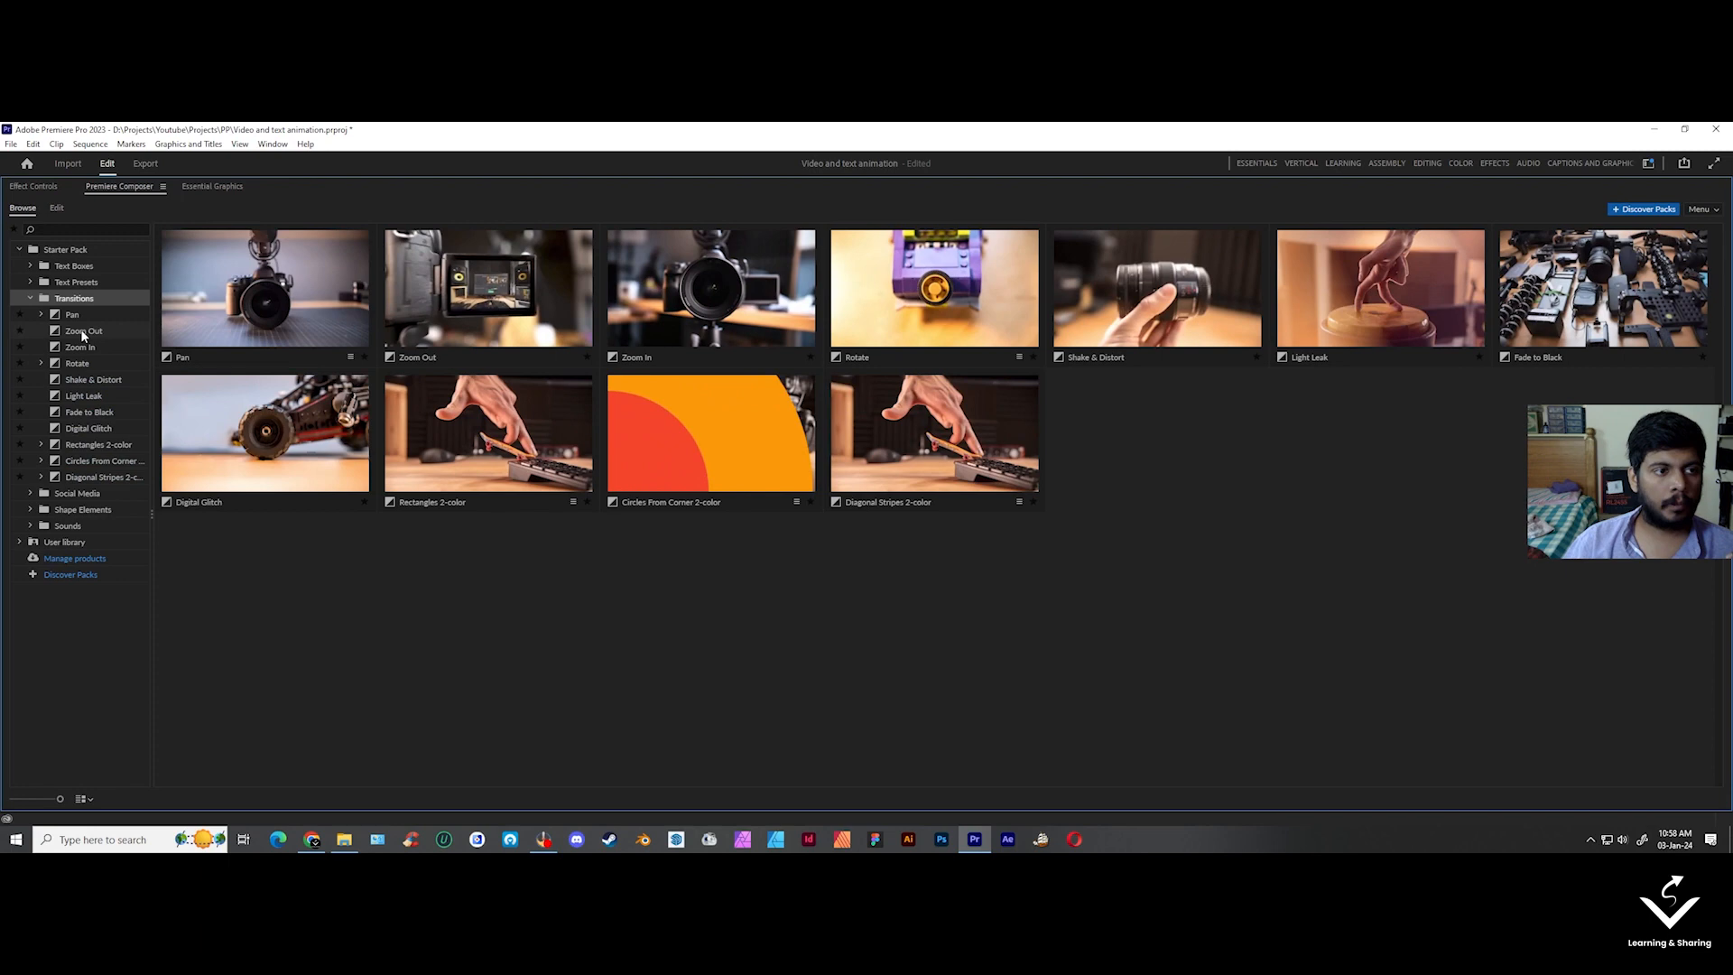
click(30, 298)
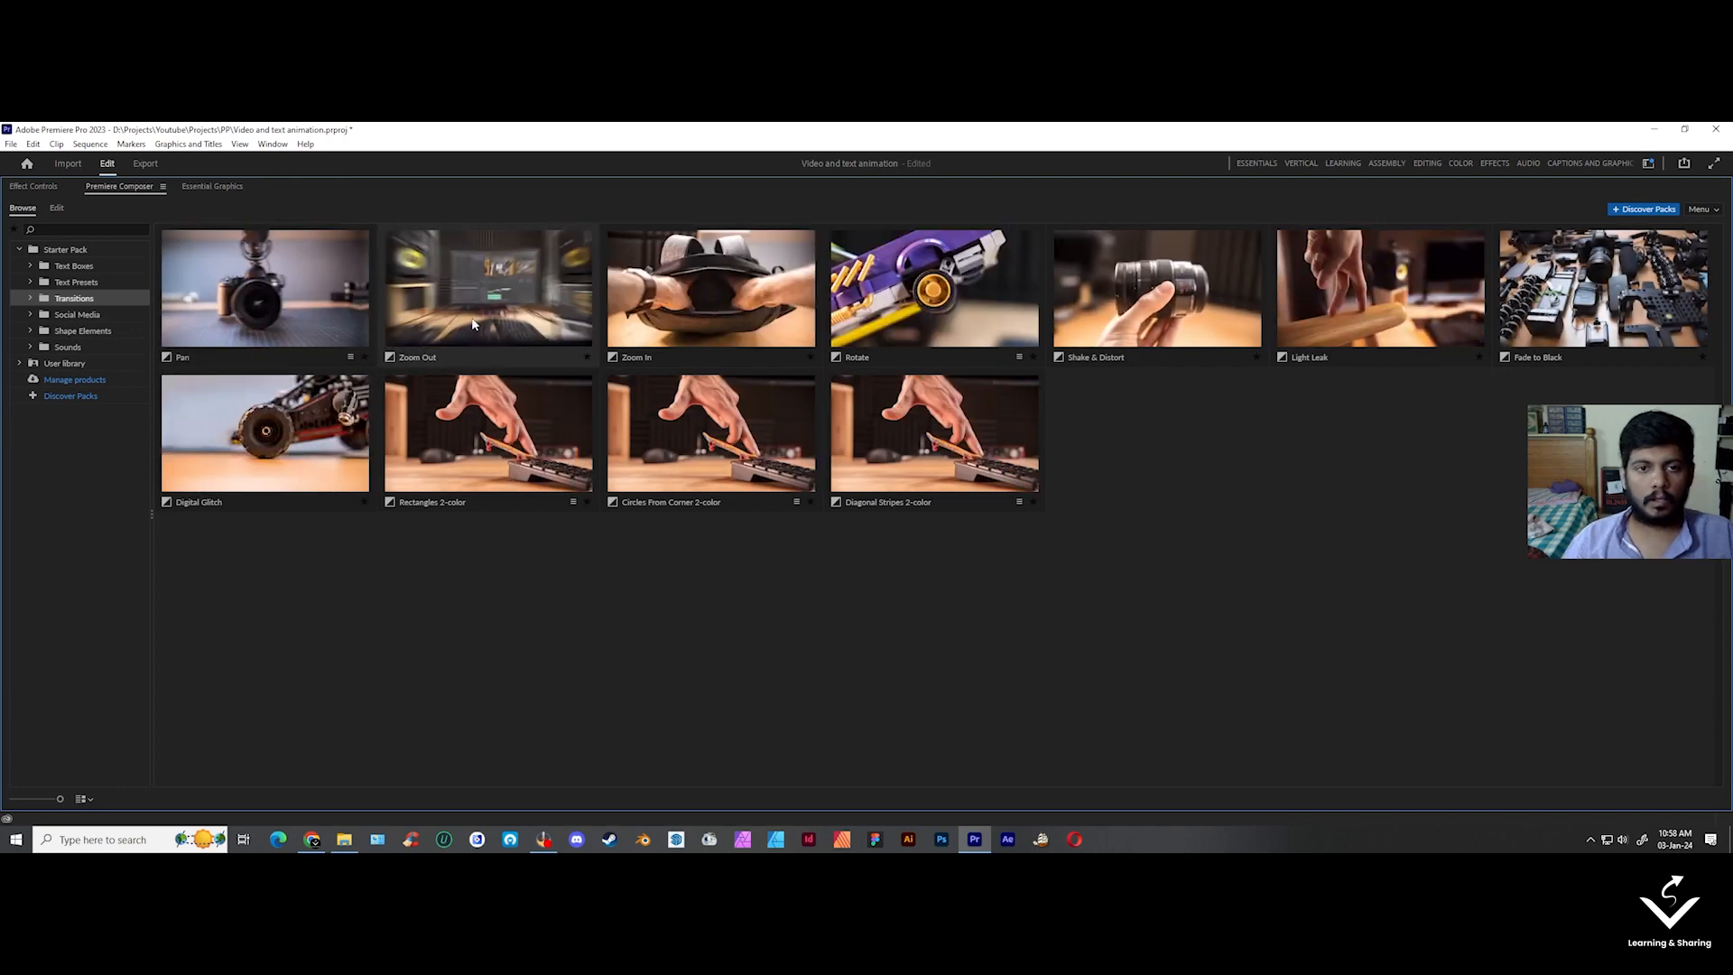
click(532, 304)
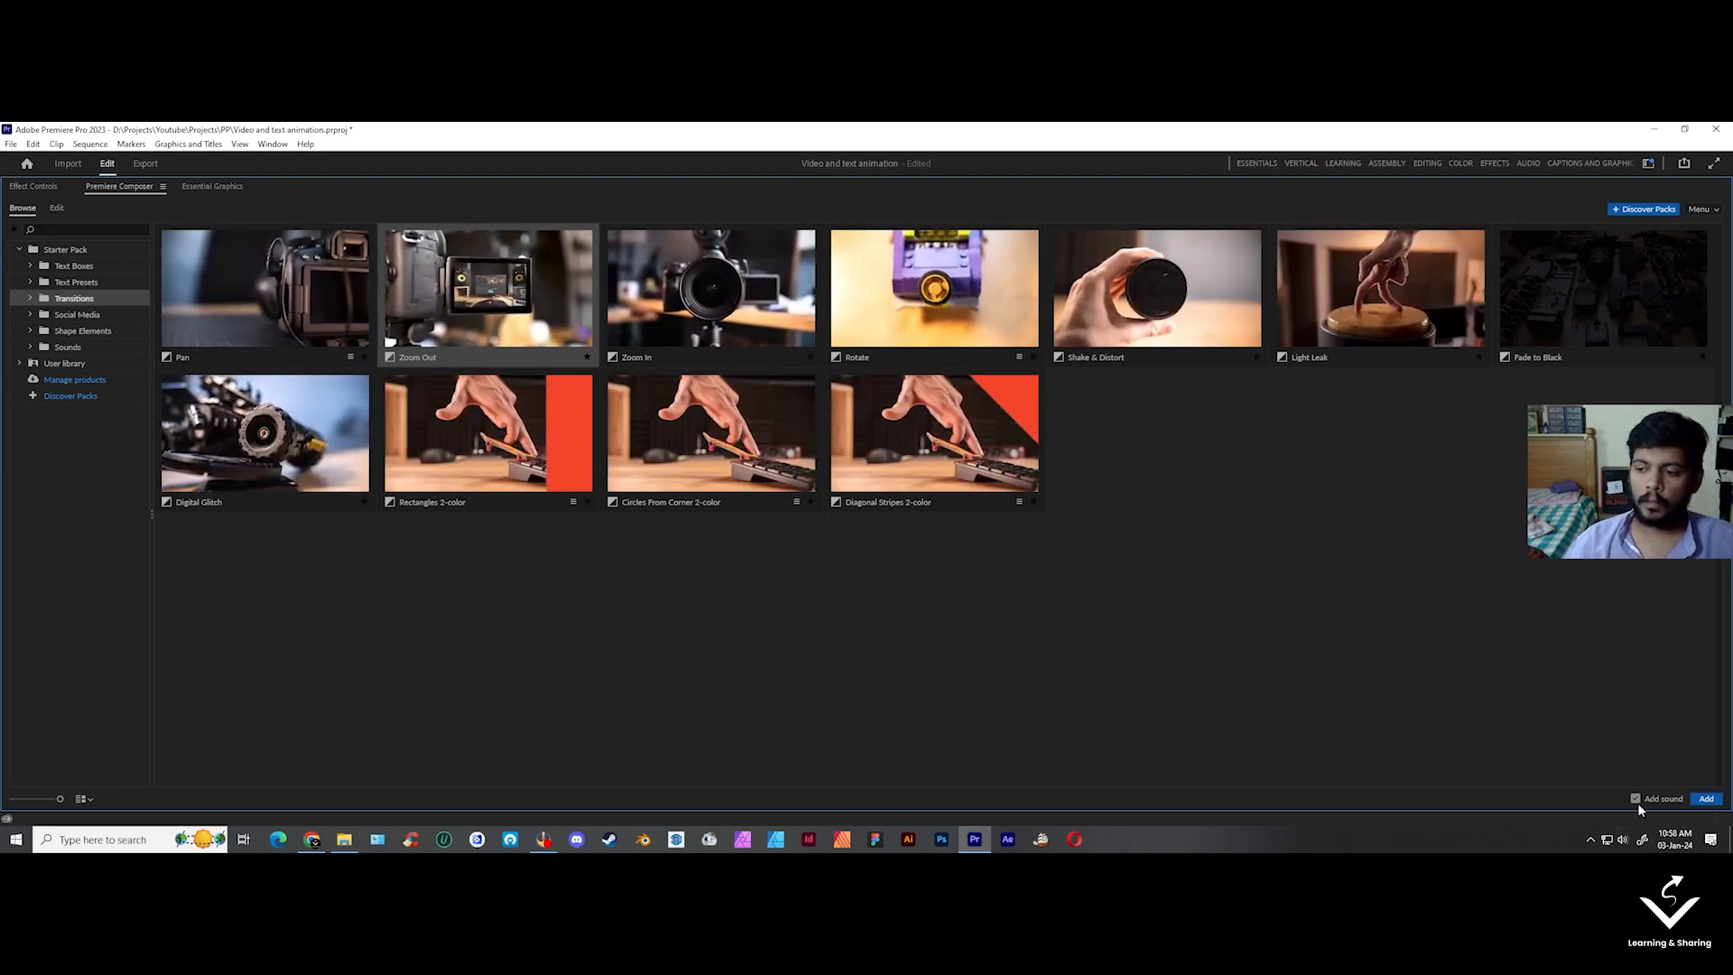
click(814, 615)
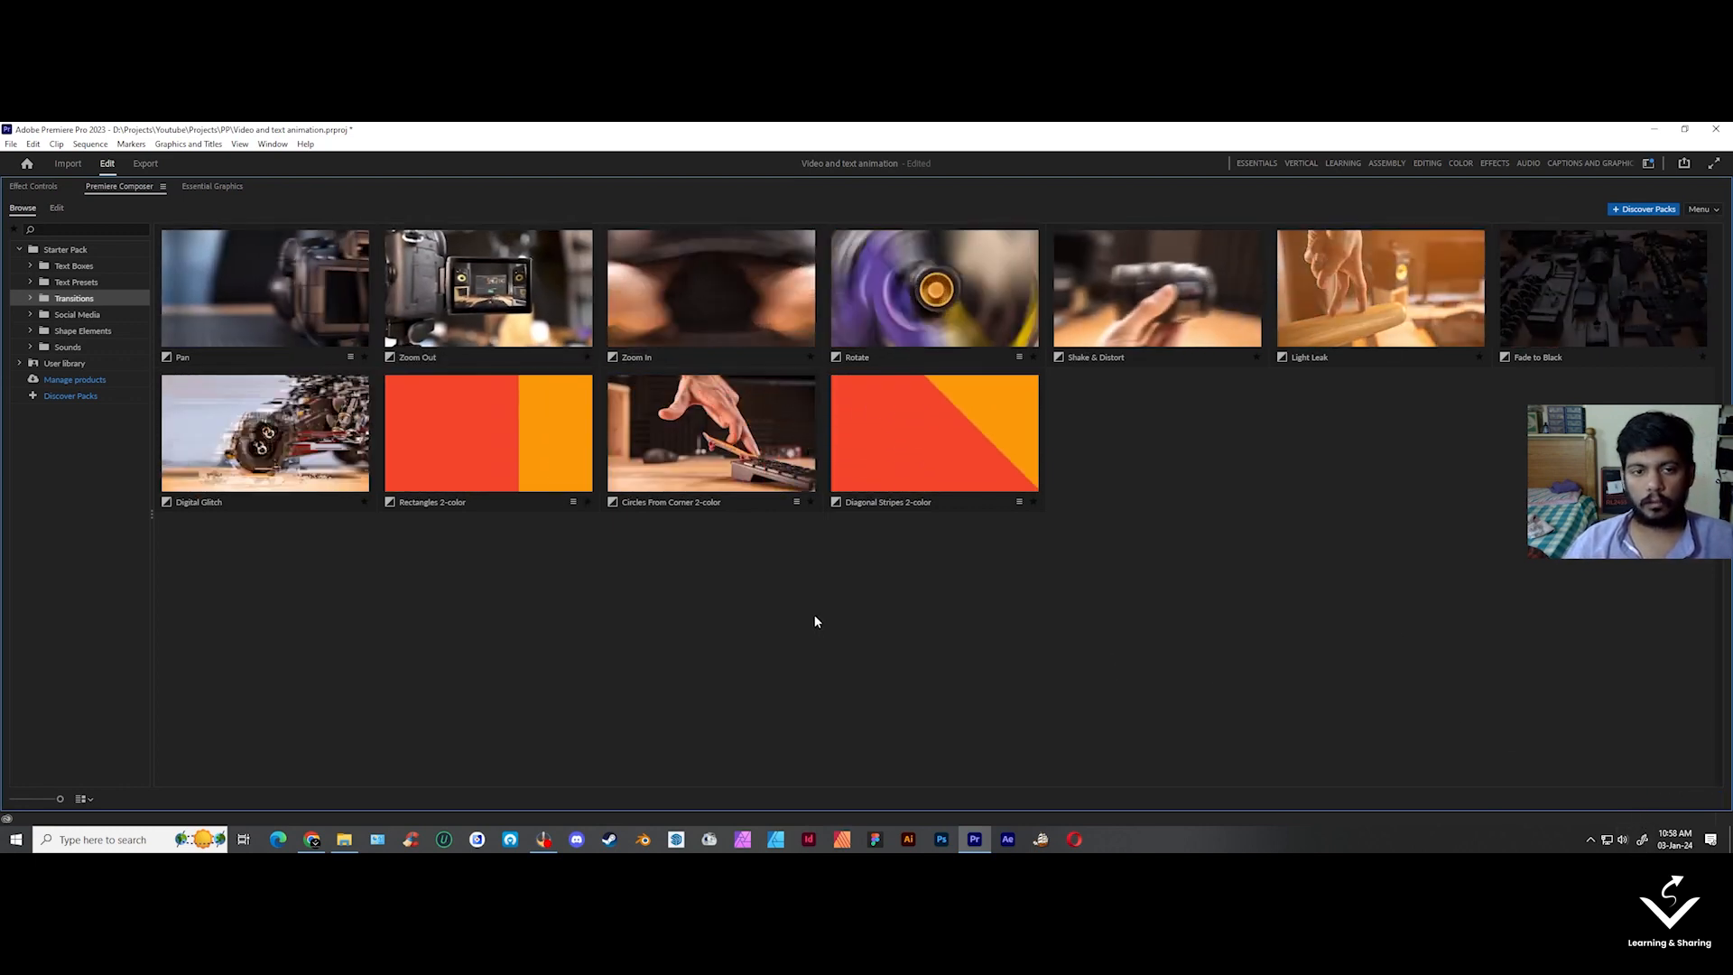
- Browse the Social Media, Shape Elements and Sounds categories and return to Text Boxes
click(76, 314)
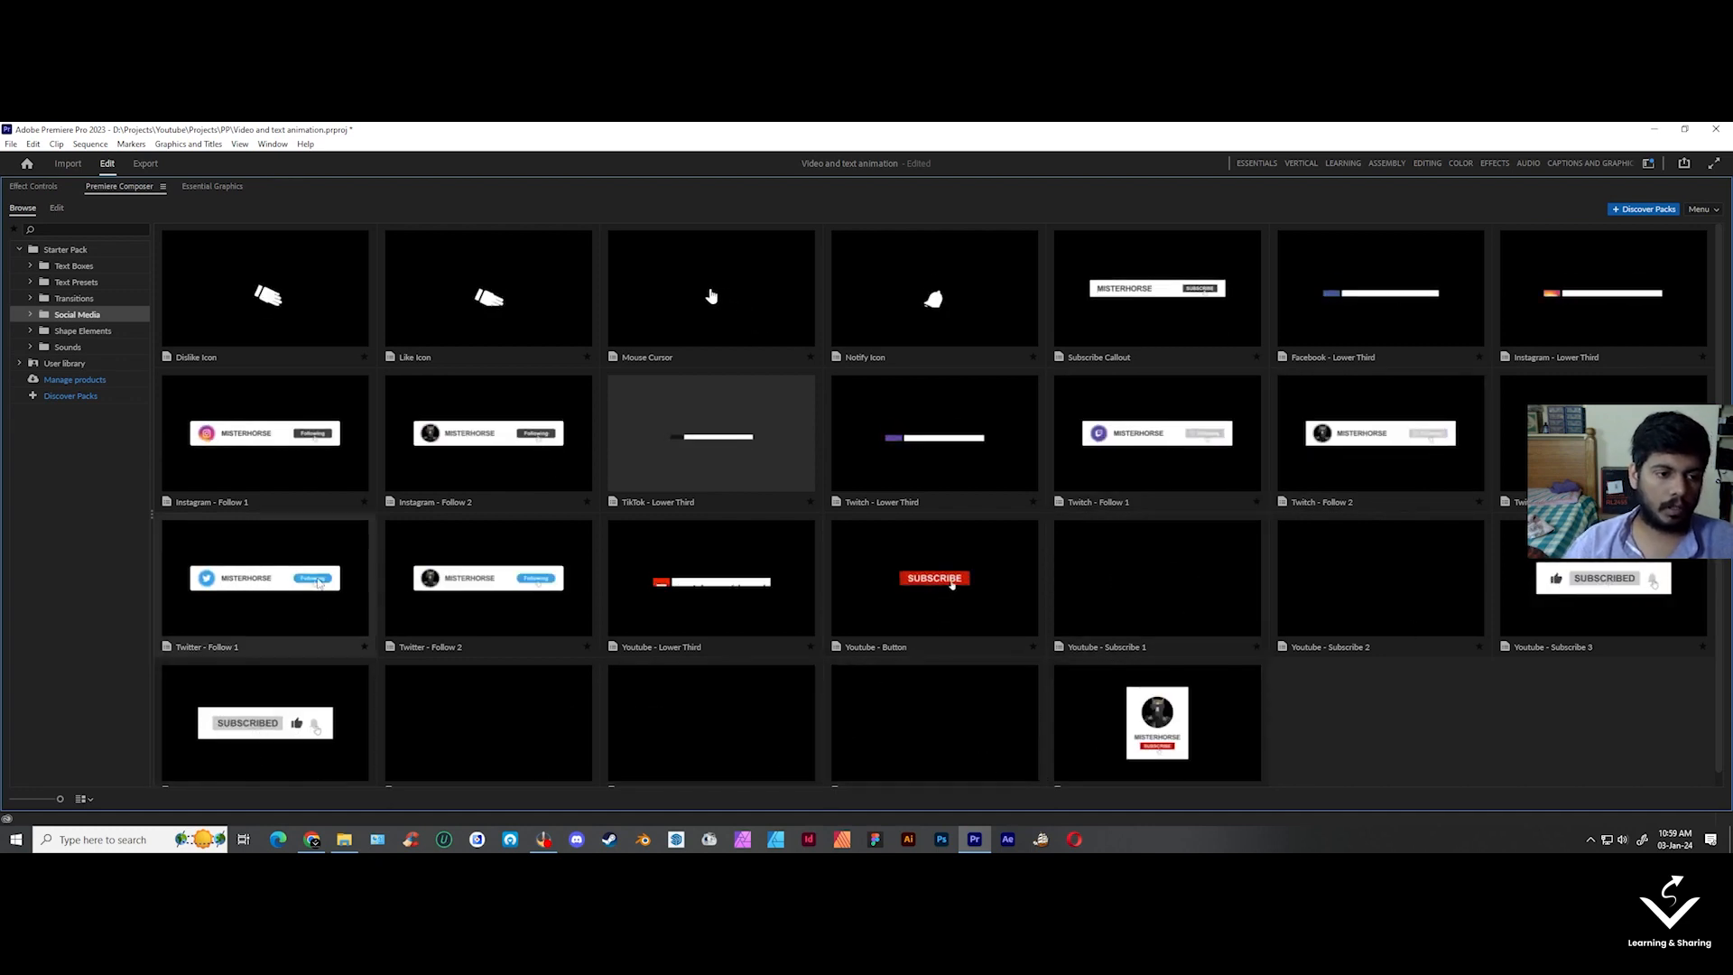
click(82, 330)
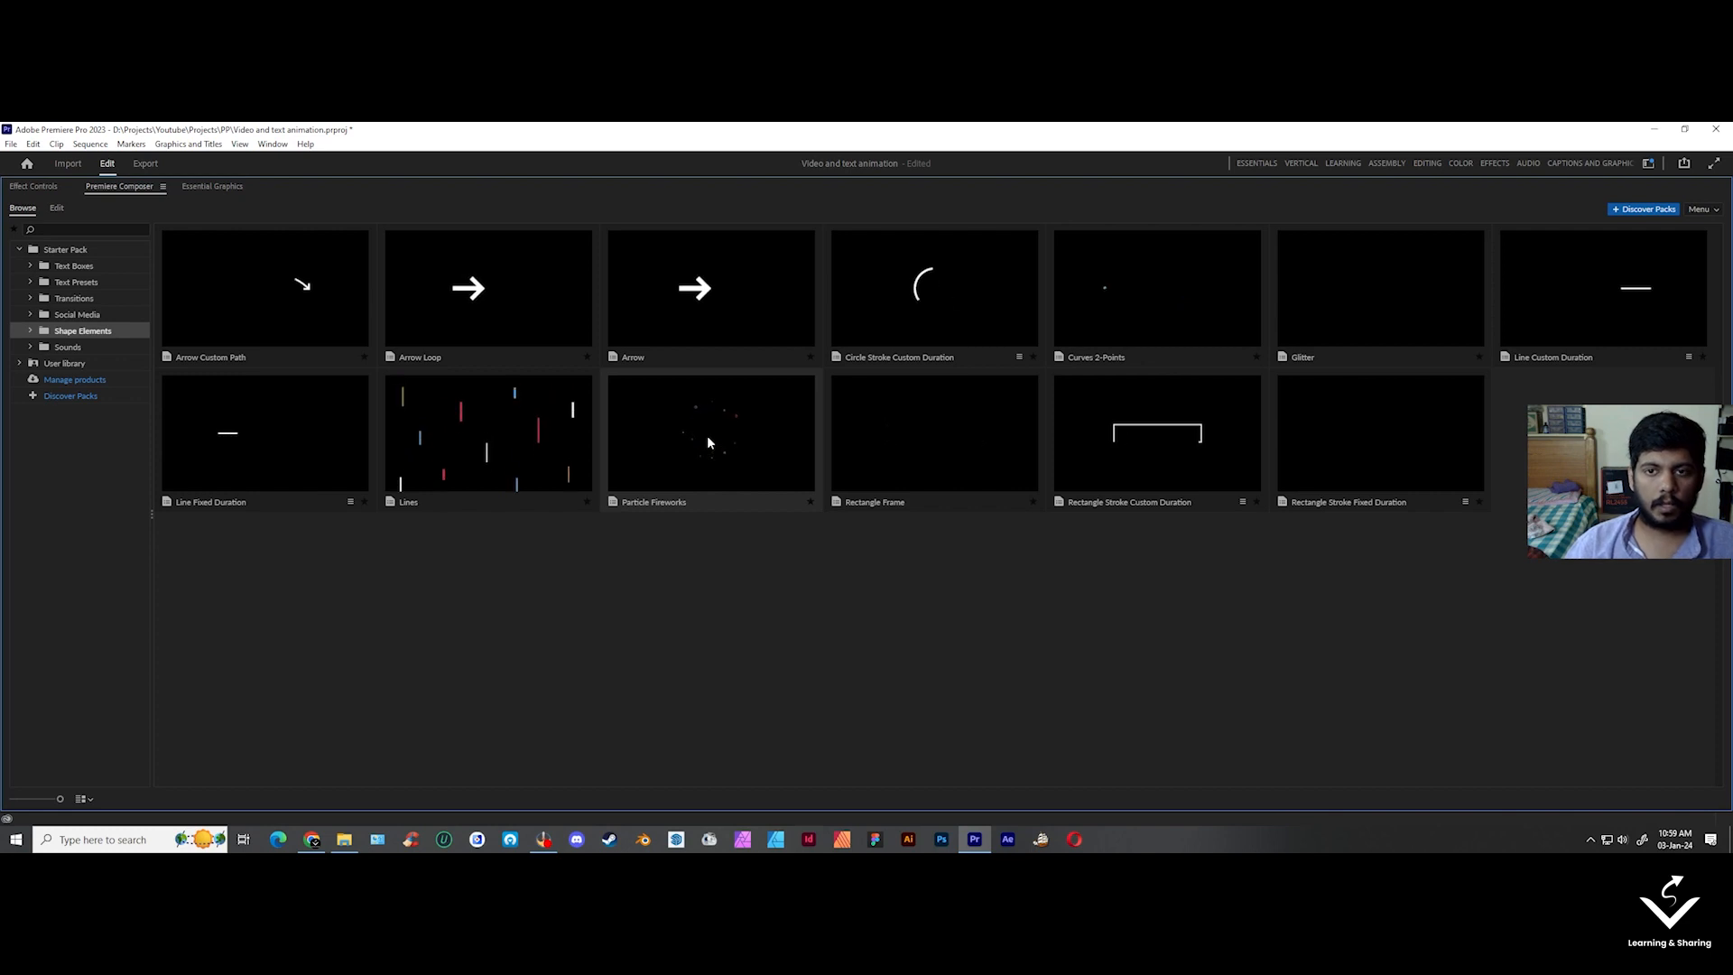
click(106, 346)
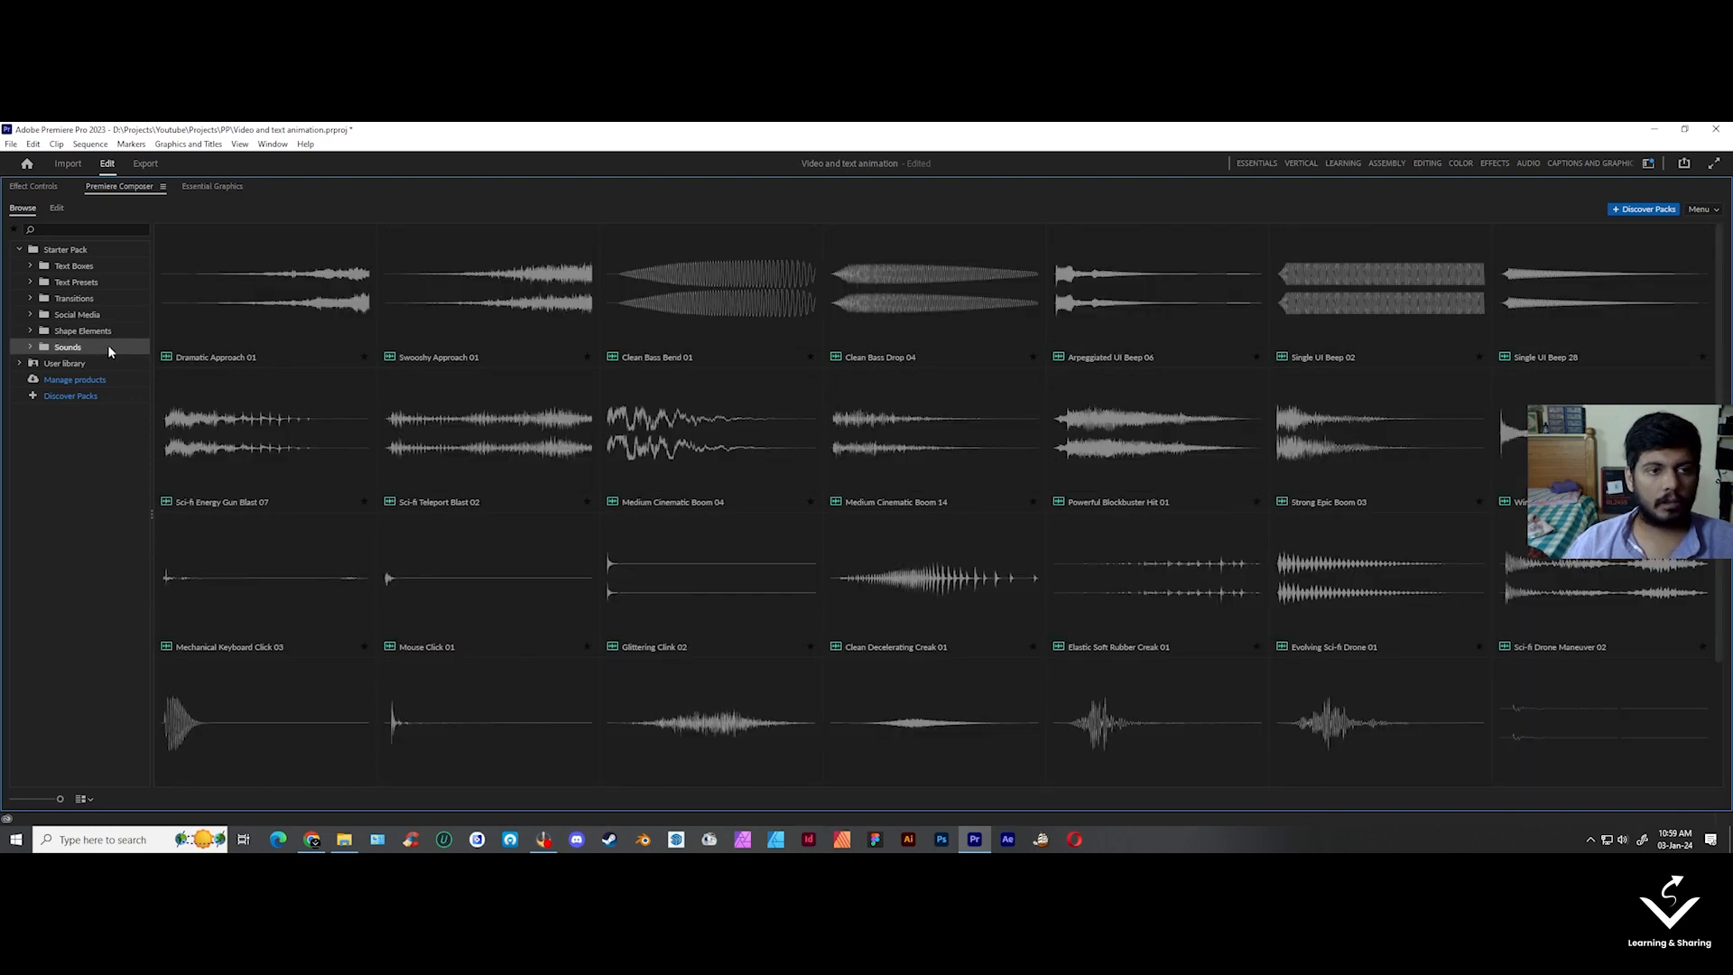
click(76, 264)
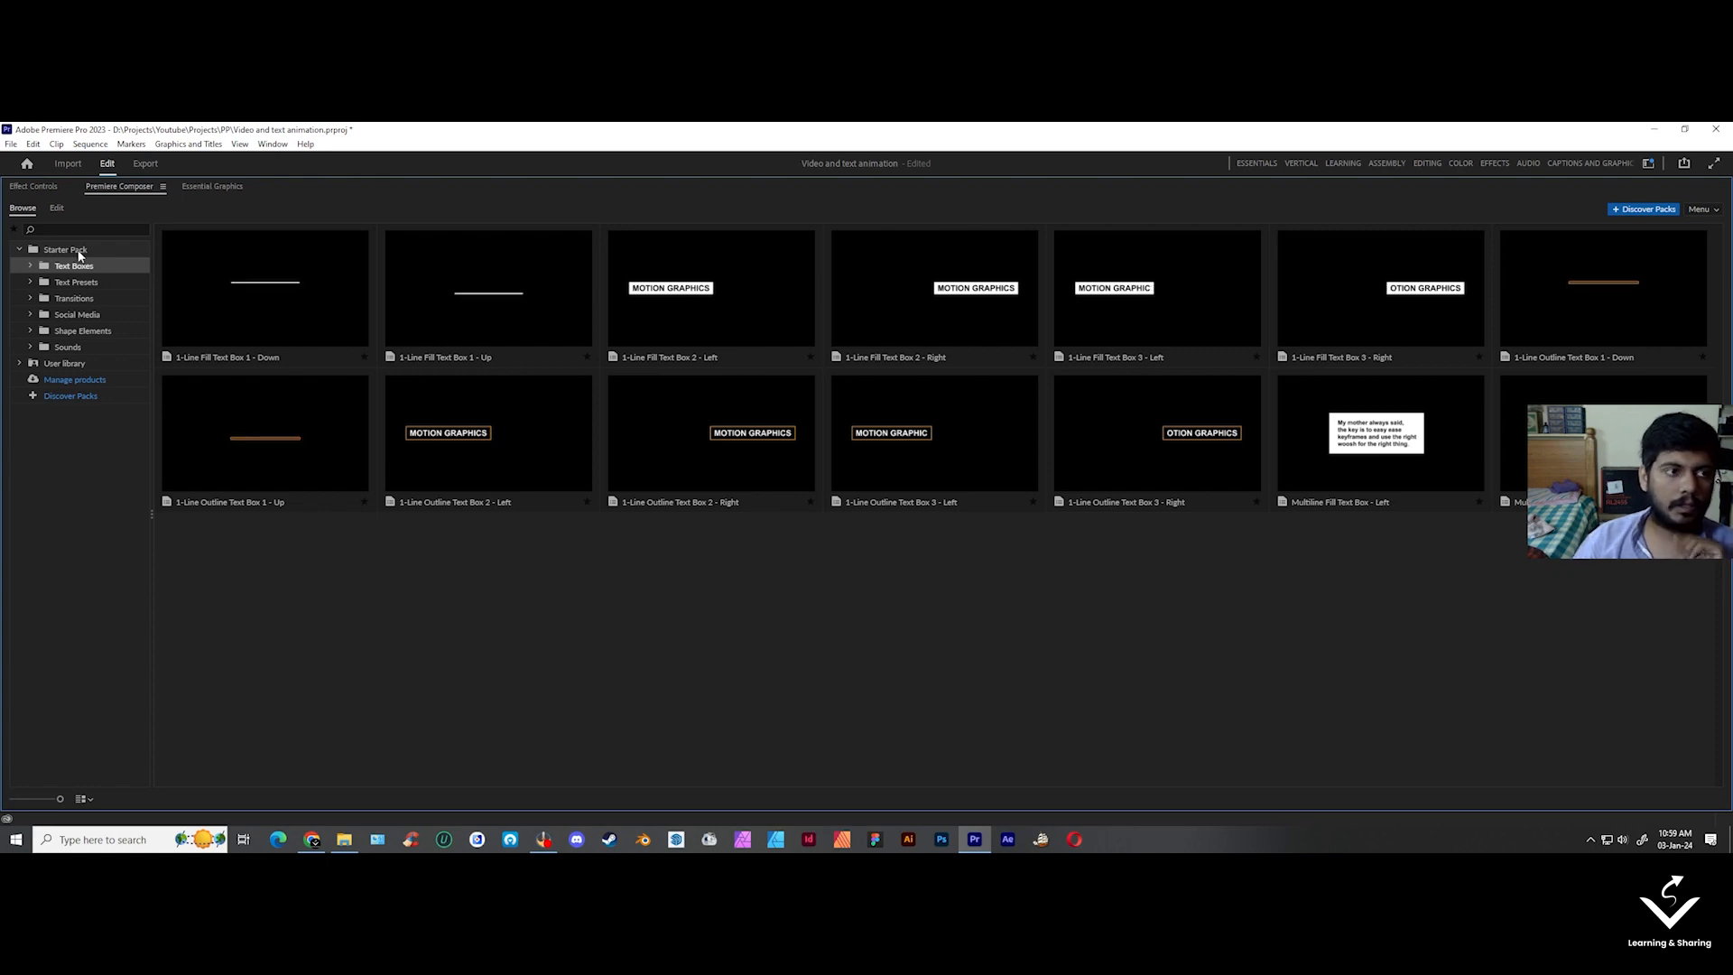
- Select the whole Starter Pack, restore Premiere Composer to its docked size, and show the Text Presets category there
click(78, 252)
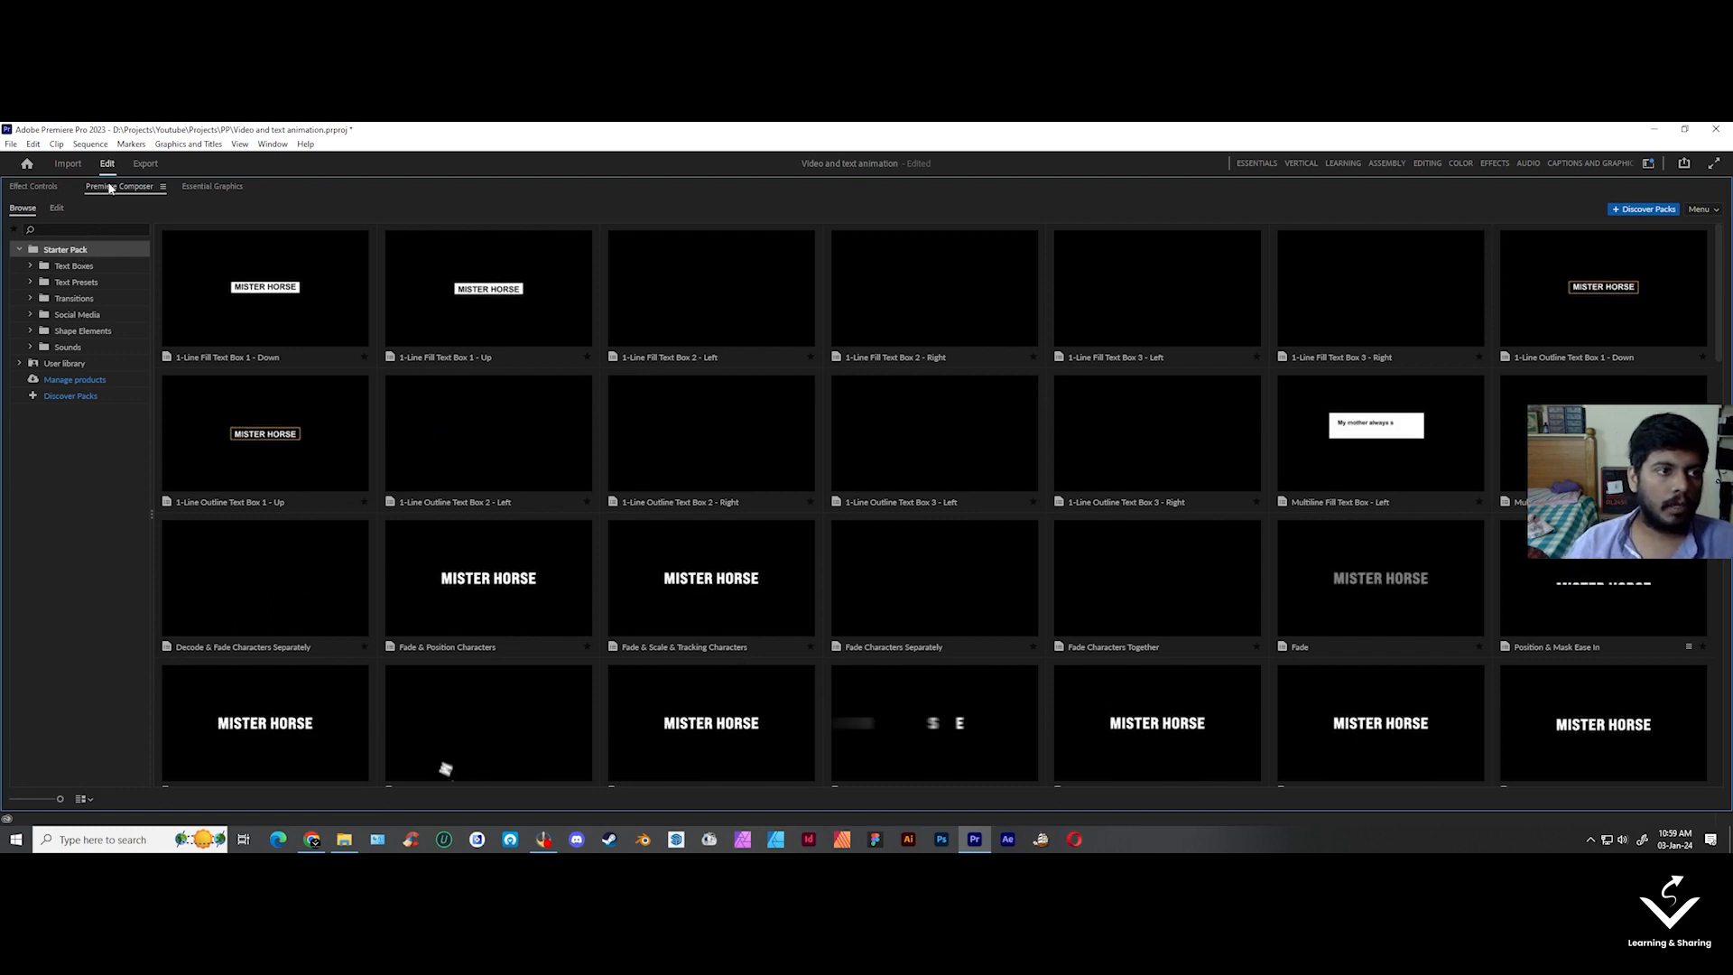
double_click(110, 187)
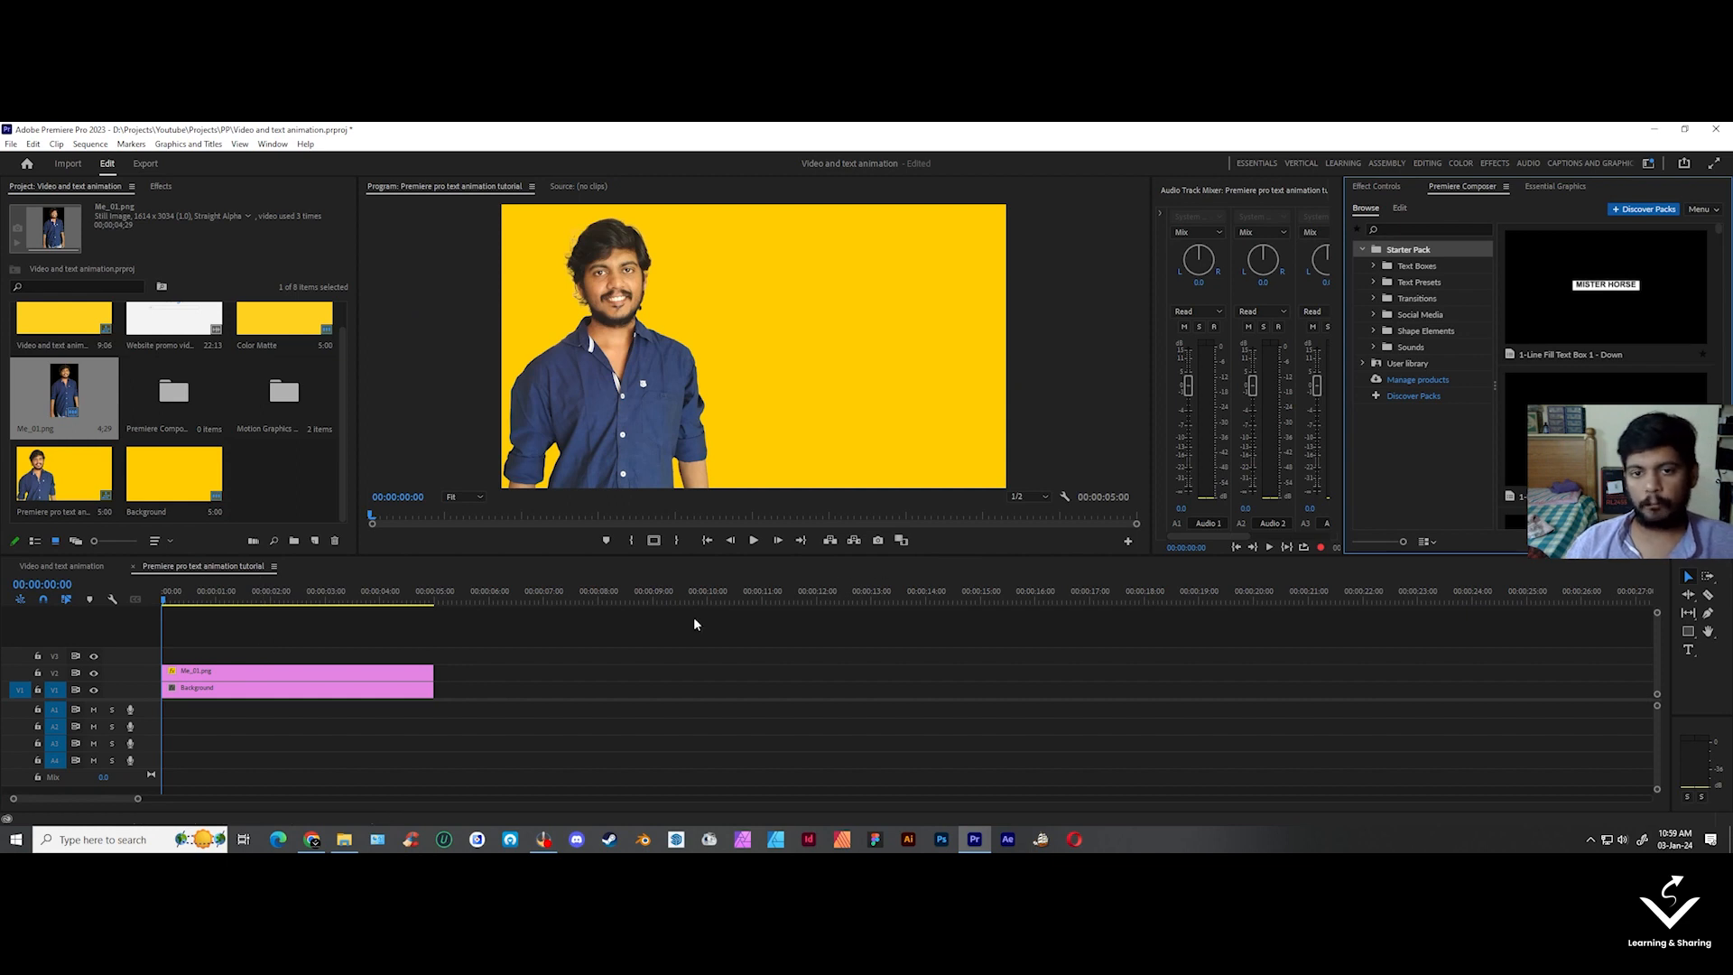
click(1421, 281)
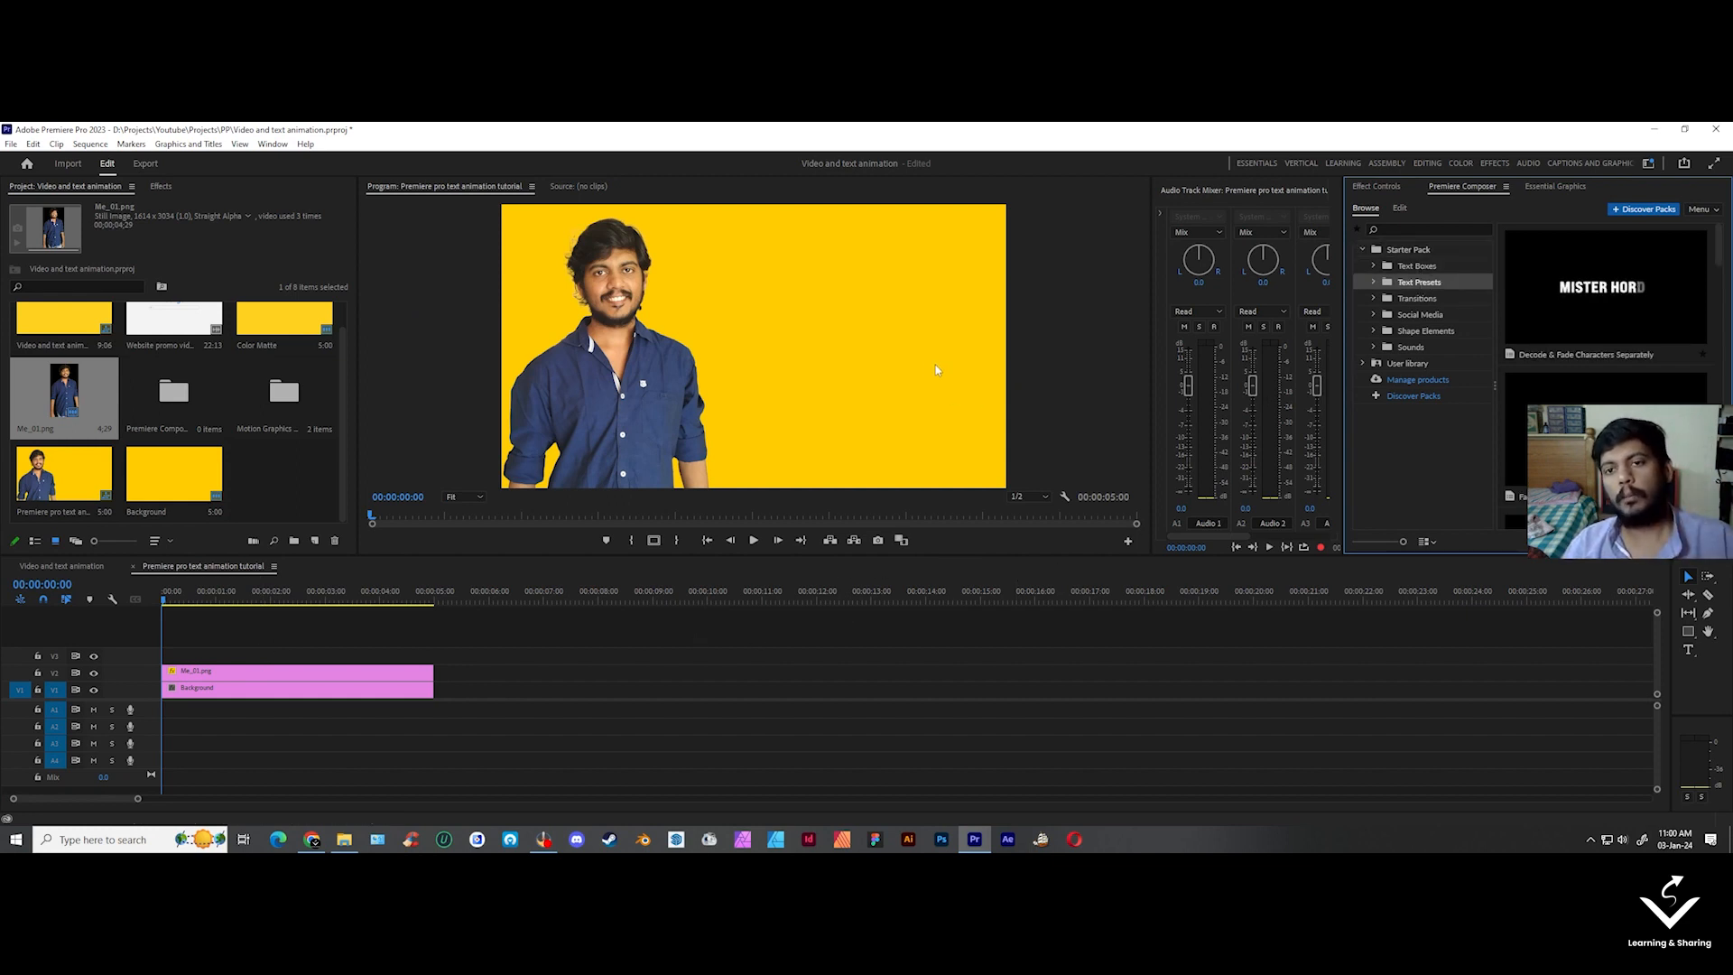
- Expand the Text Boxes folder and preview several 1-Line Fill presets plus the Multiline Fill and Multiline Outline text boxes
click(1374, 267)
click(1430, 286)
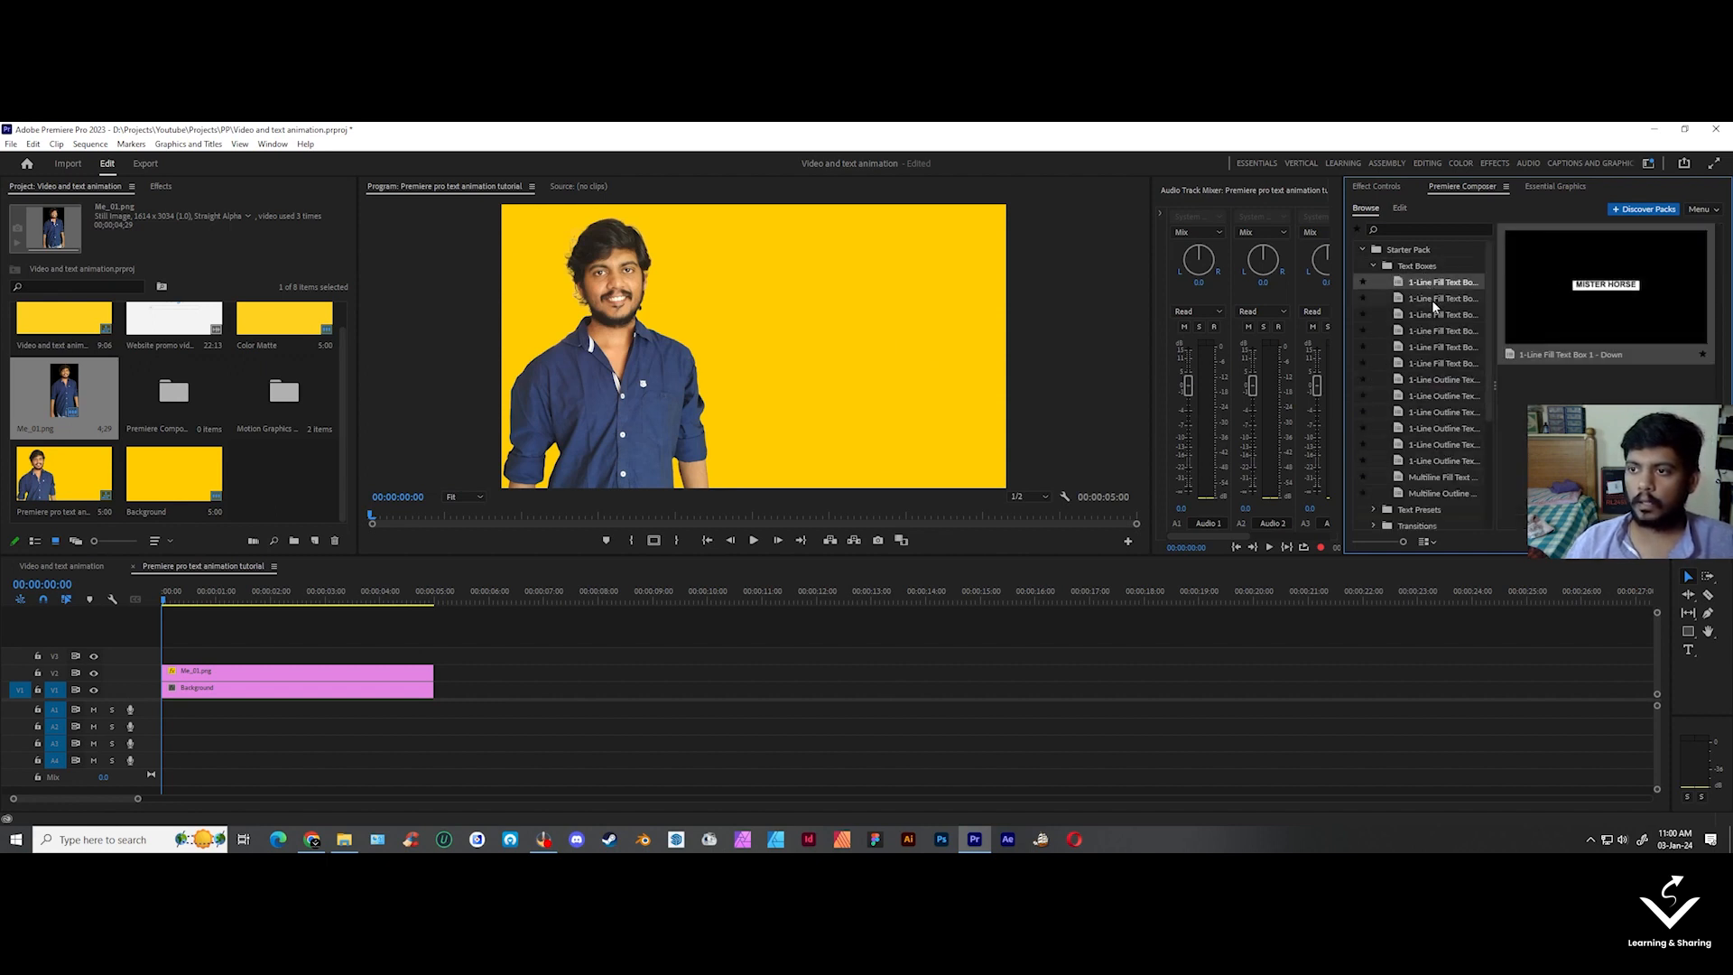
click(1448, 300)
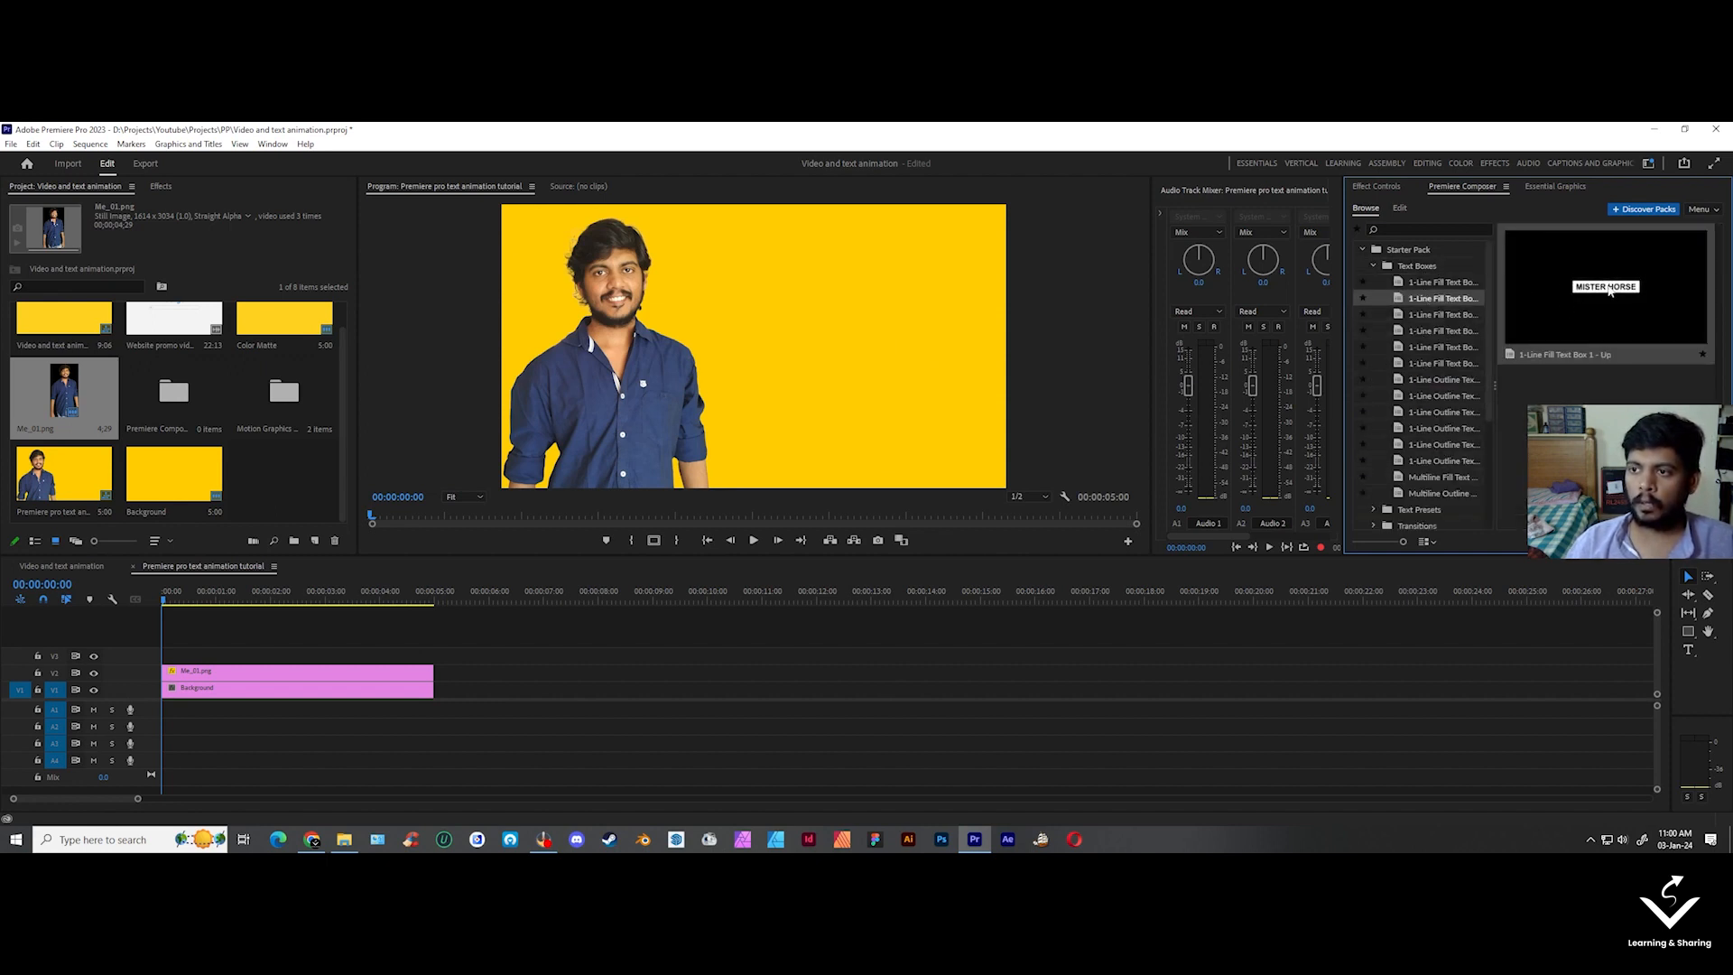
click(1444, 479)
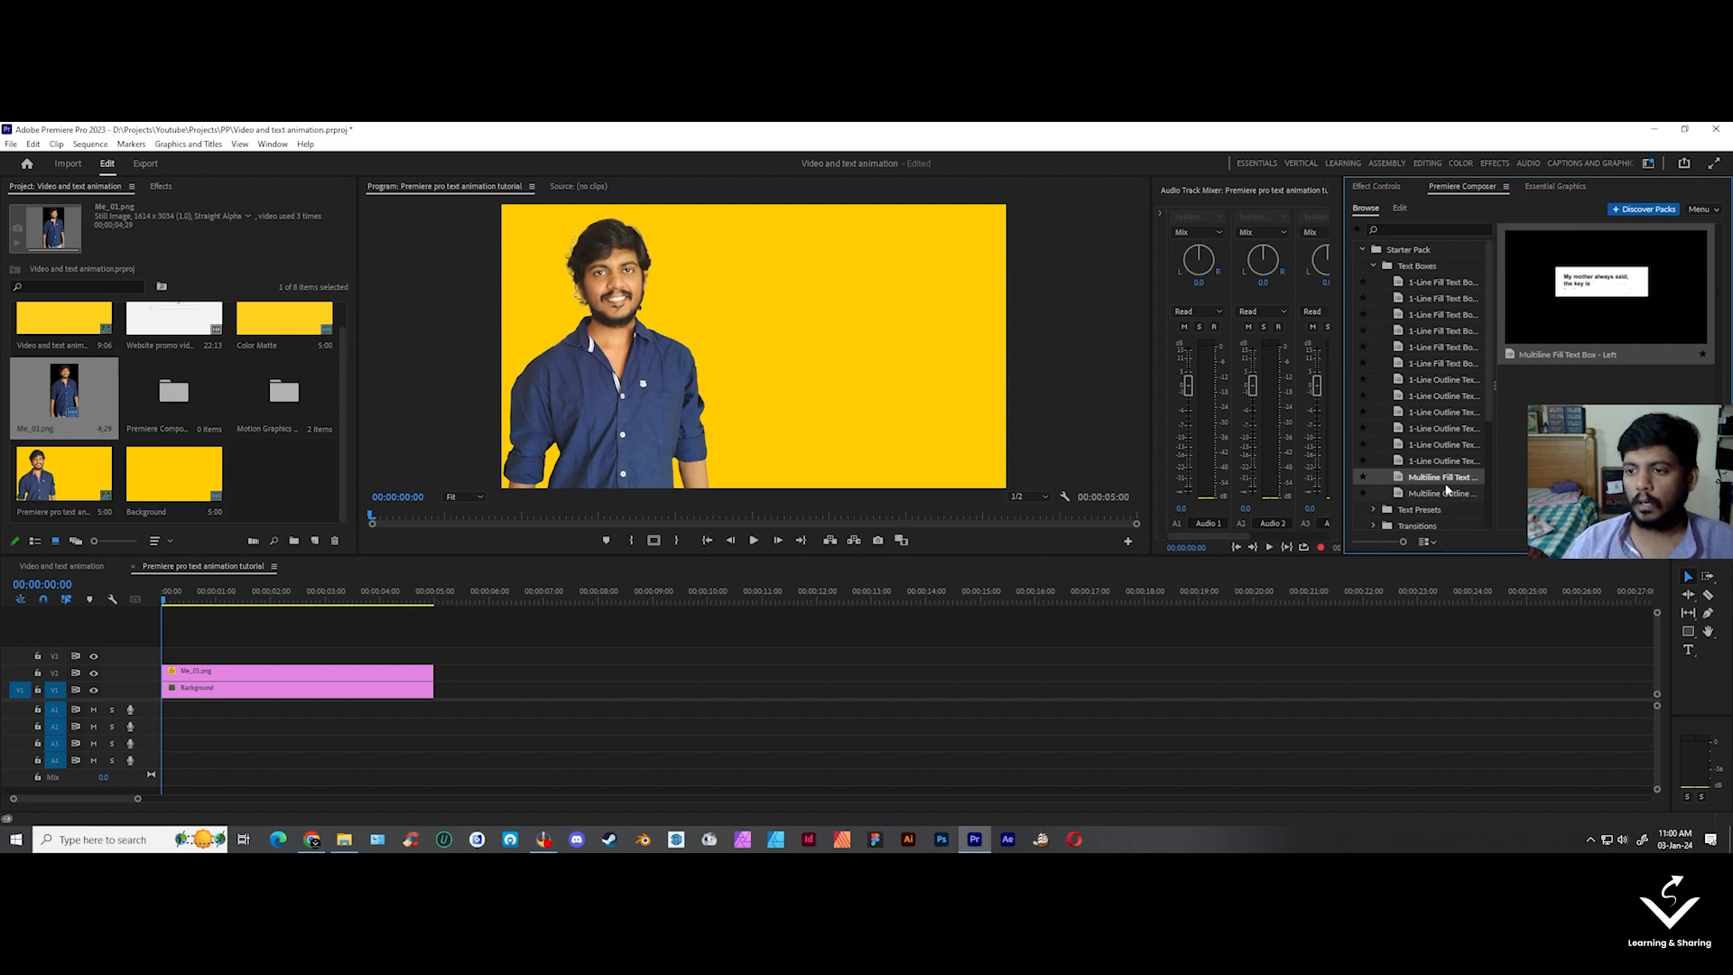
click(1445, 494)
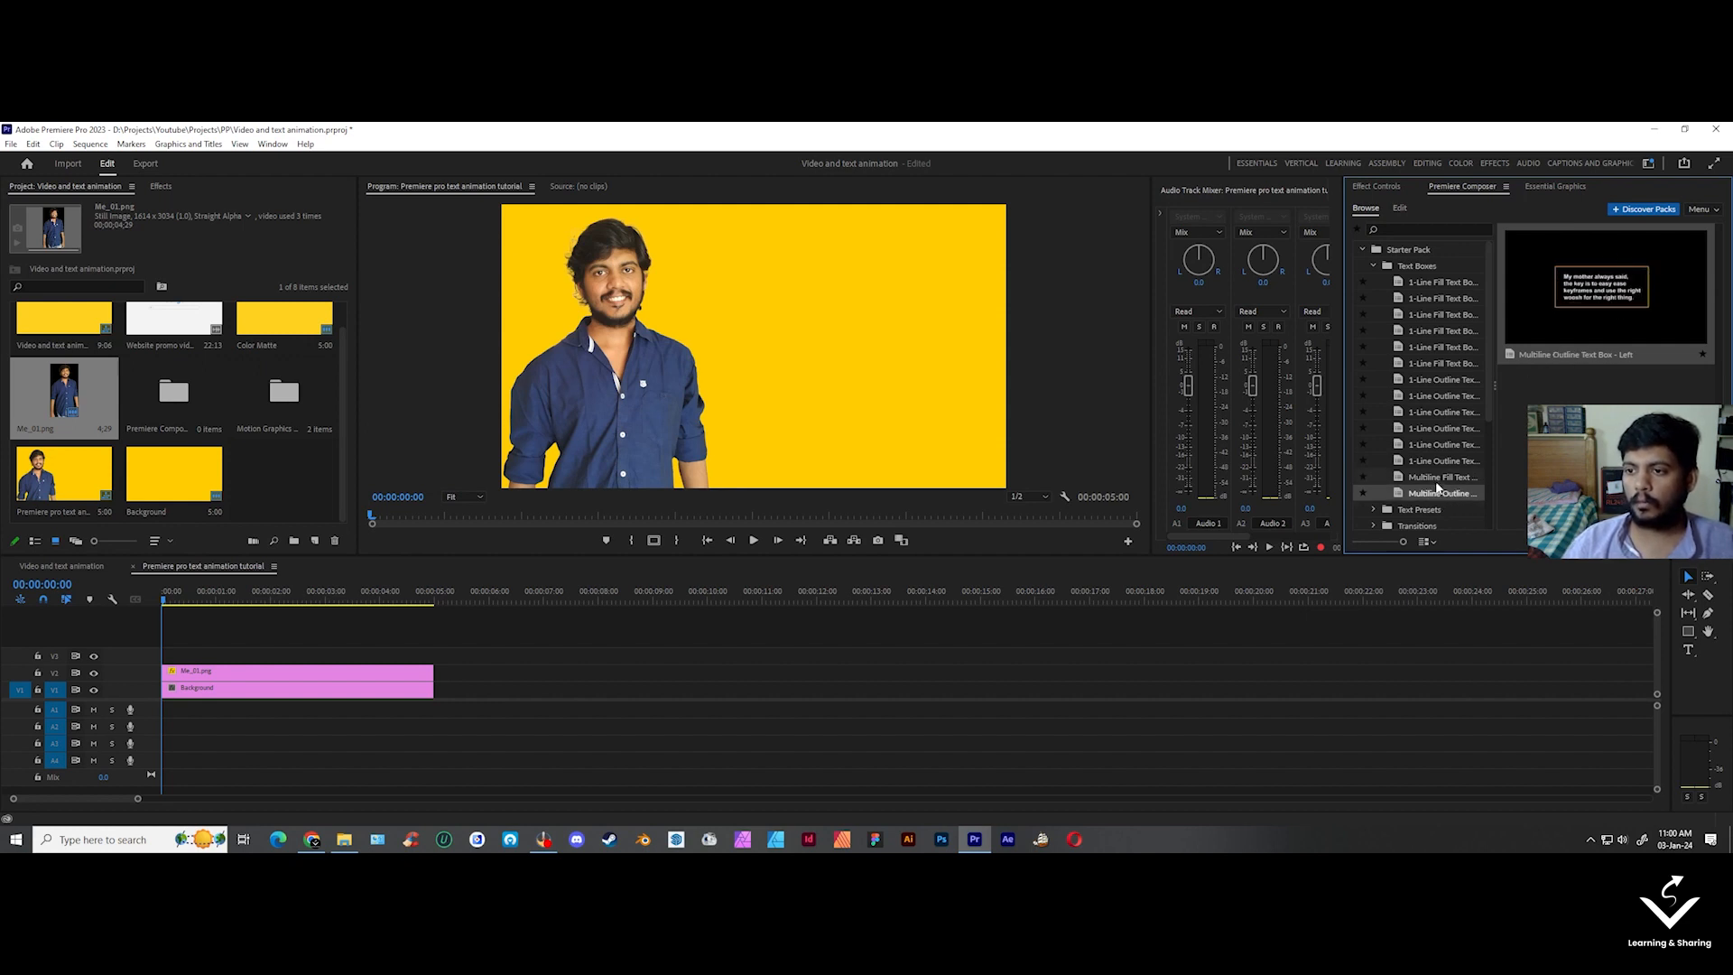
click(1441, 478)
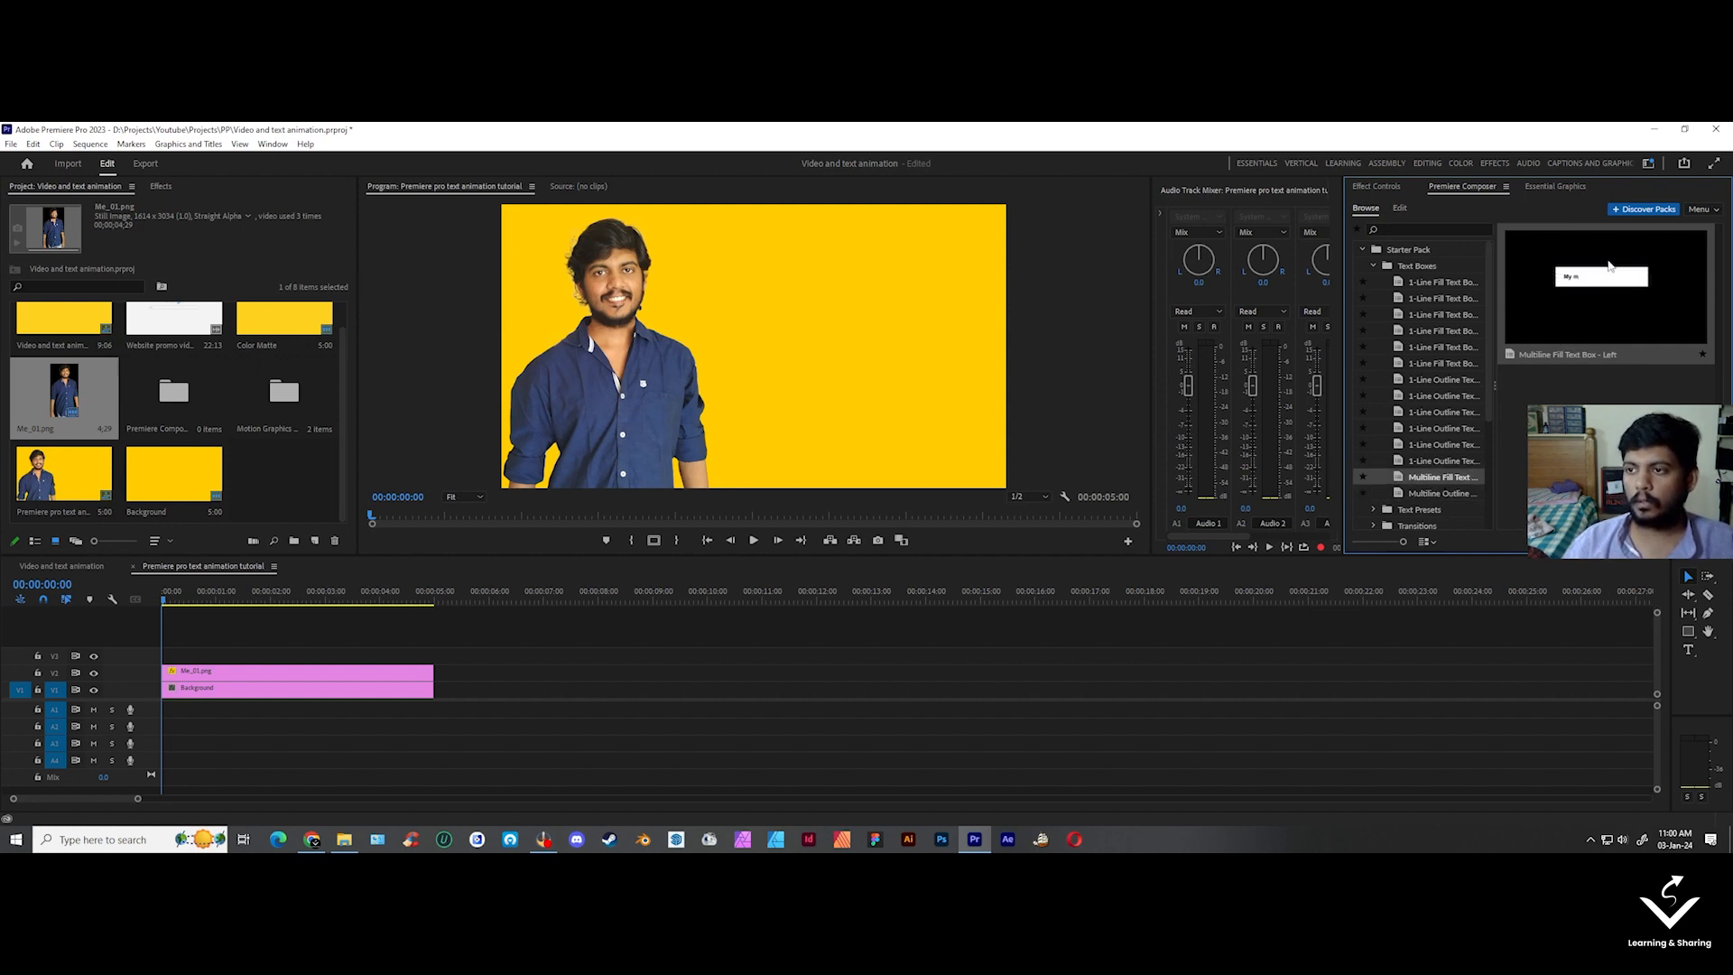
- Check the text box in the finished "Video and text animation" sequence and return to the tutorial sequence
click(51, 566)
click(514, 597)
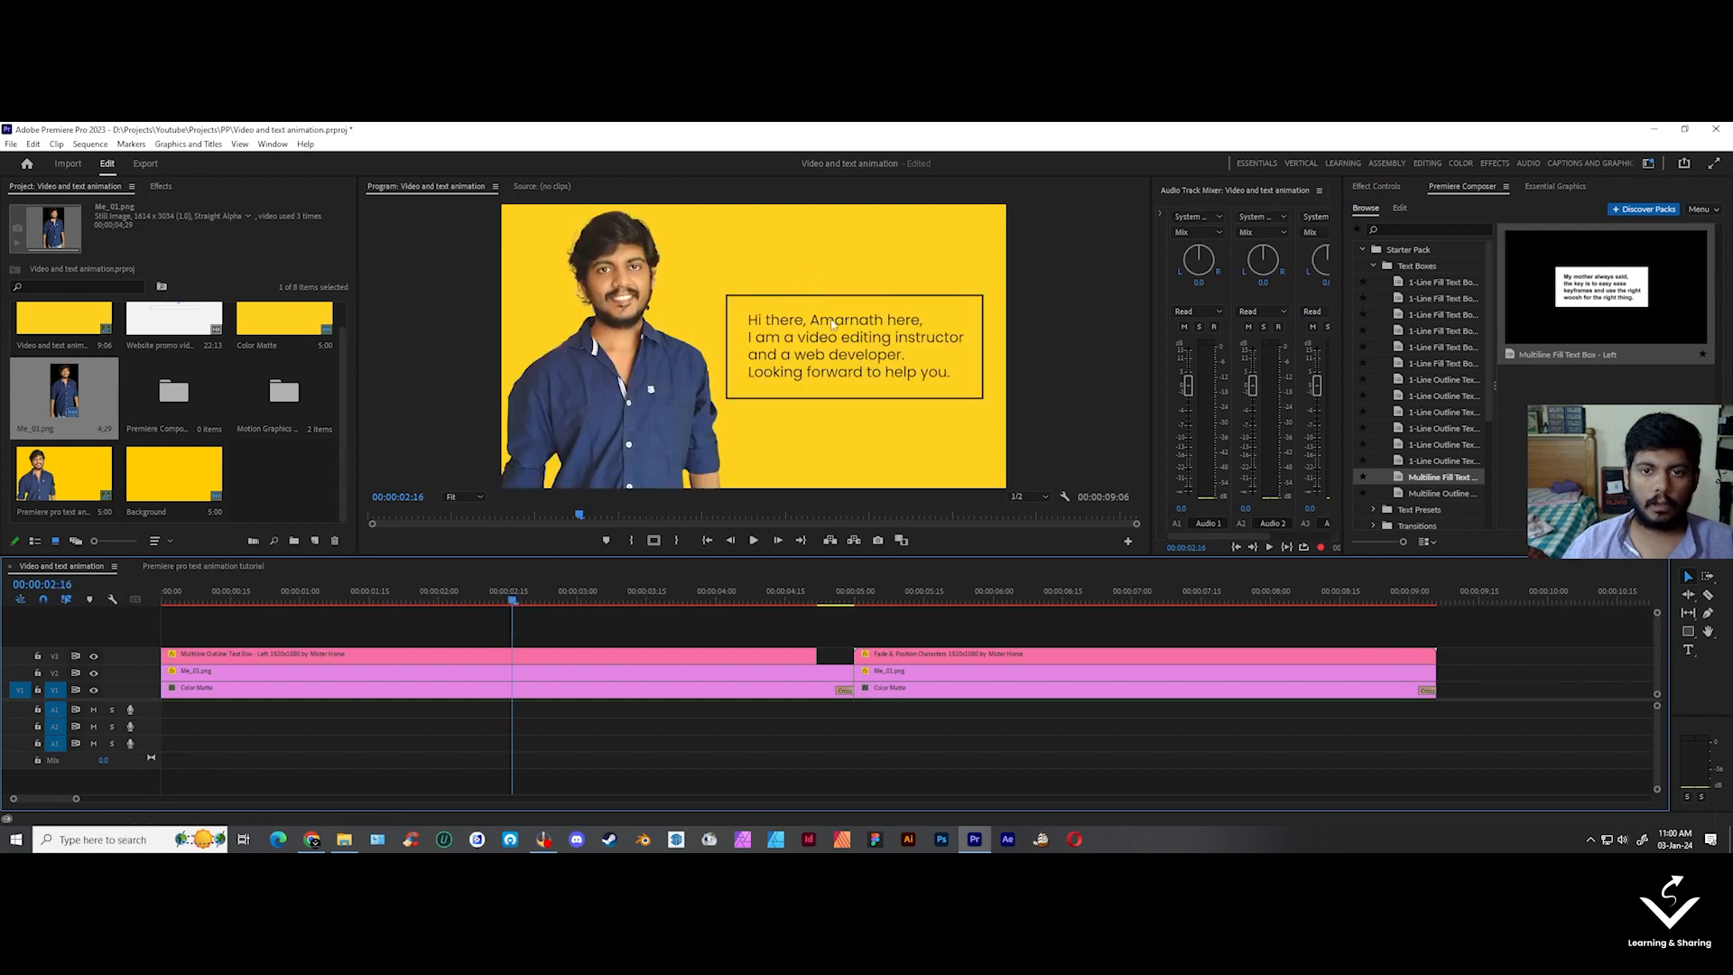
click(204, 566)
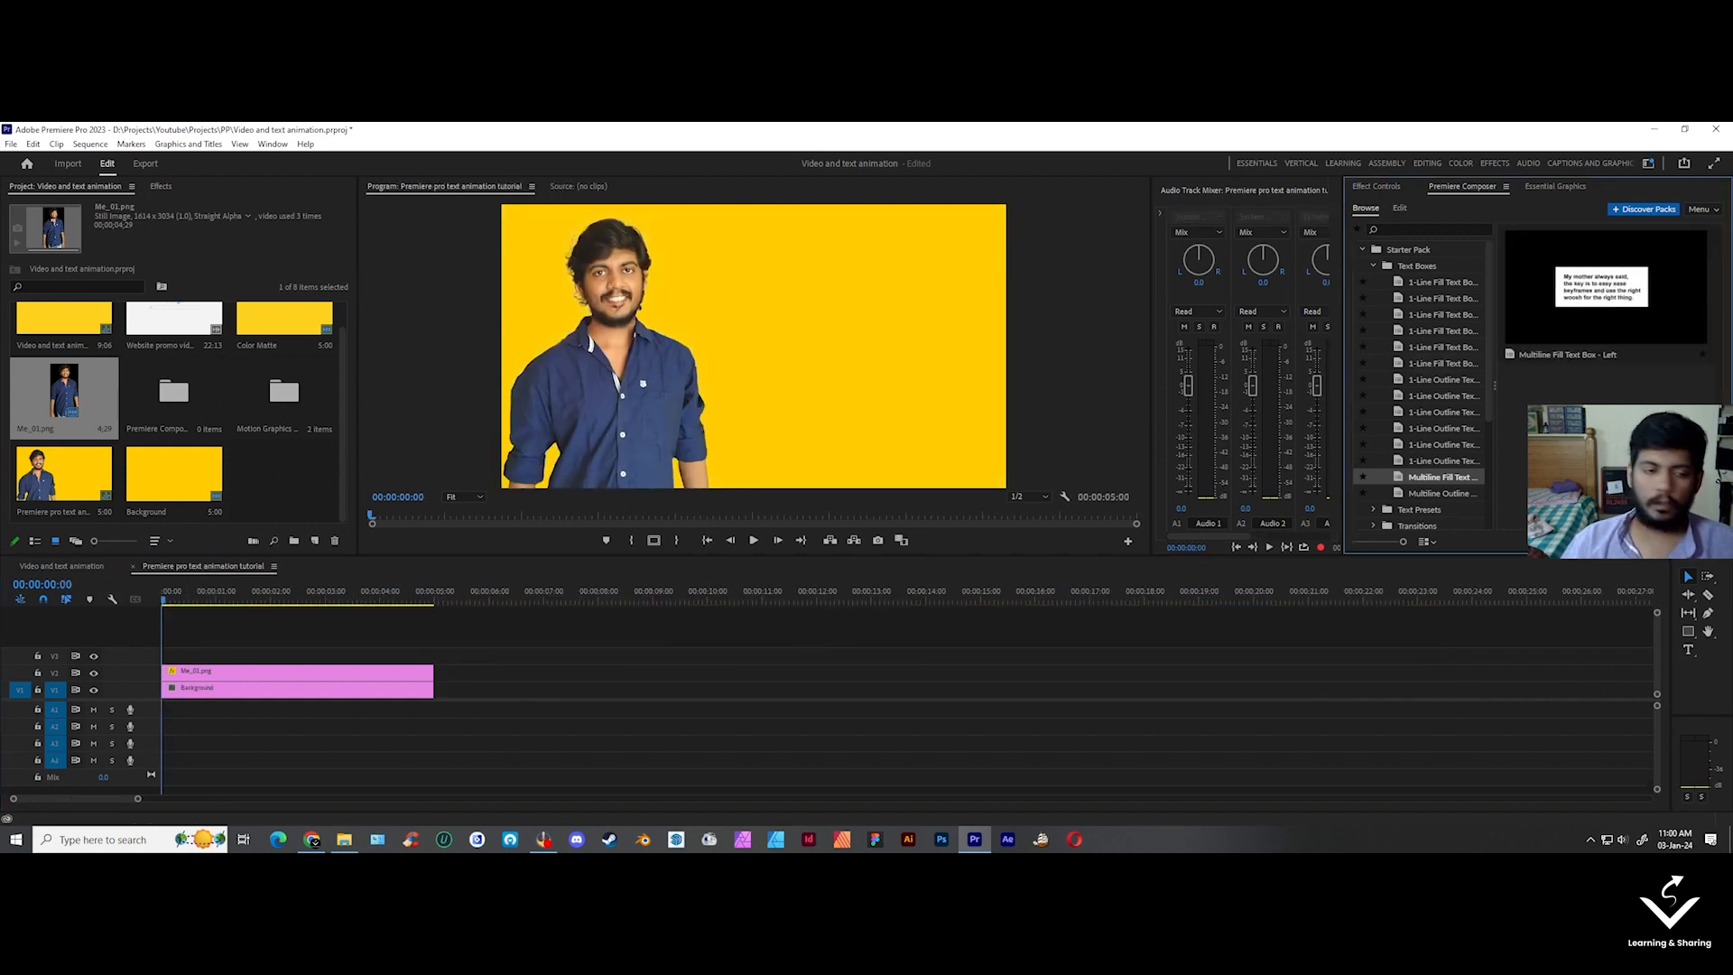
click(204, 604)
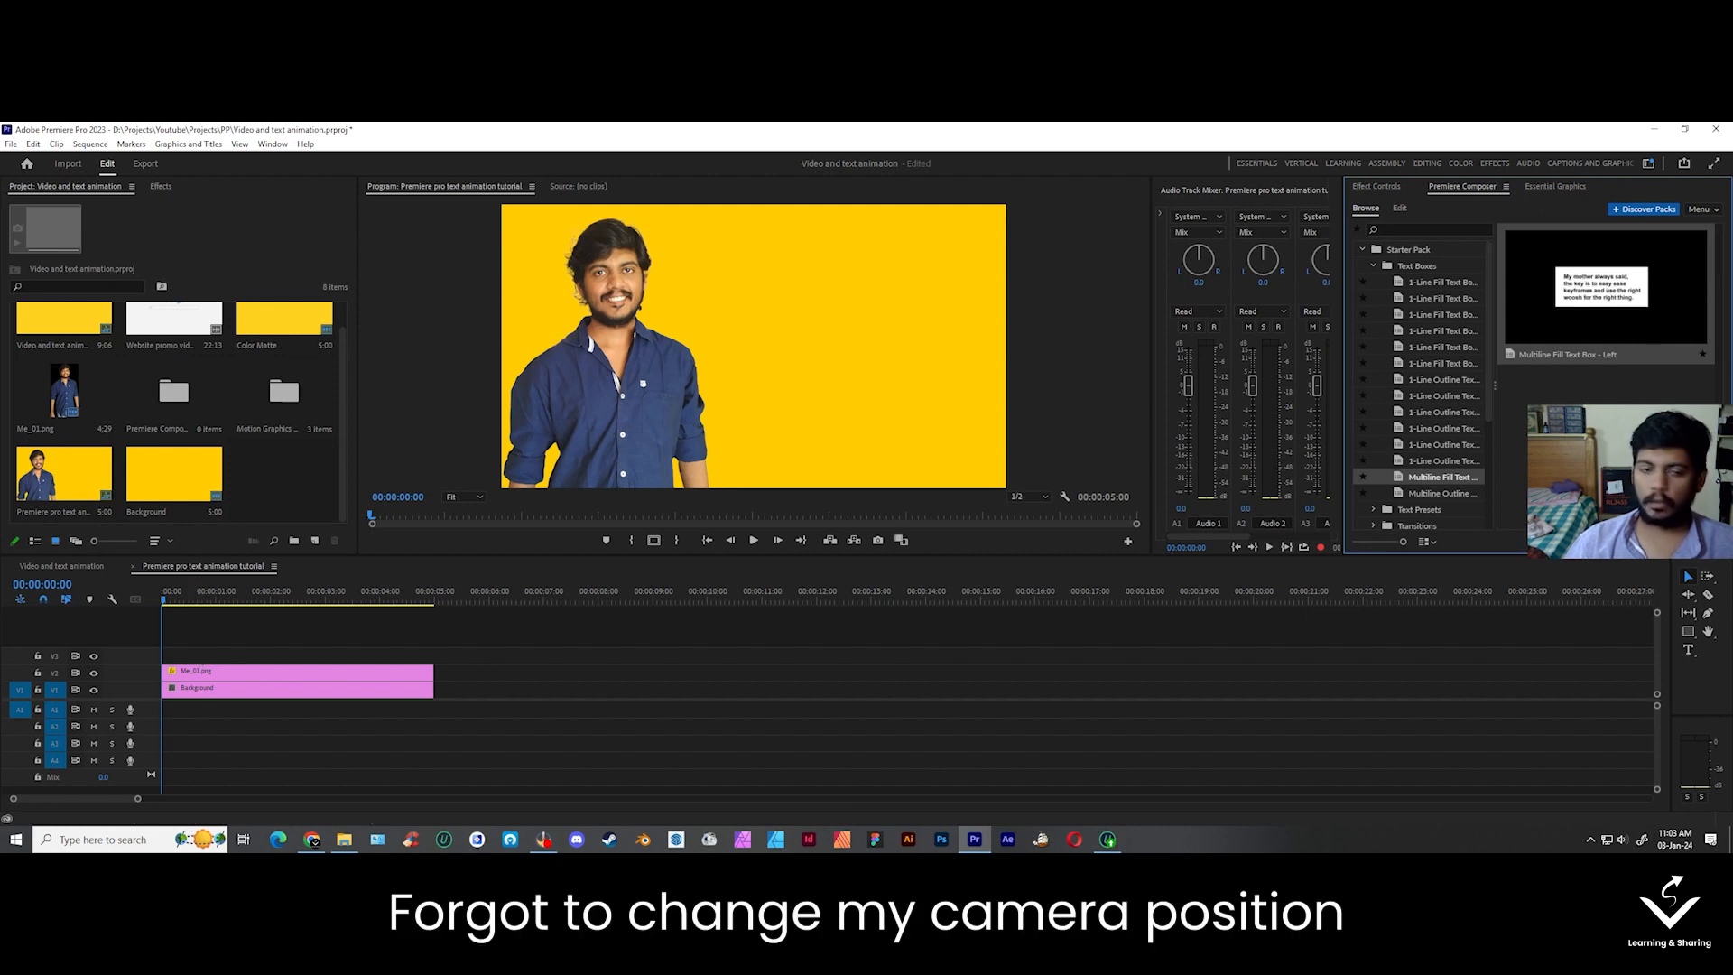
- Place the "Multiline Fill Text Box - Left" preset on V3 above the photo at the sequence start, play it back, and park the playhead at 00:00:01:22
drag(1442, 477, 777, 652)
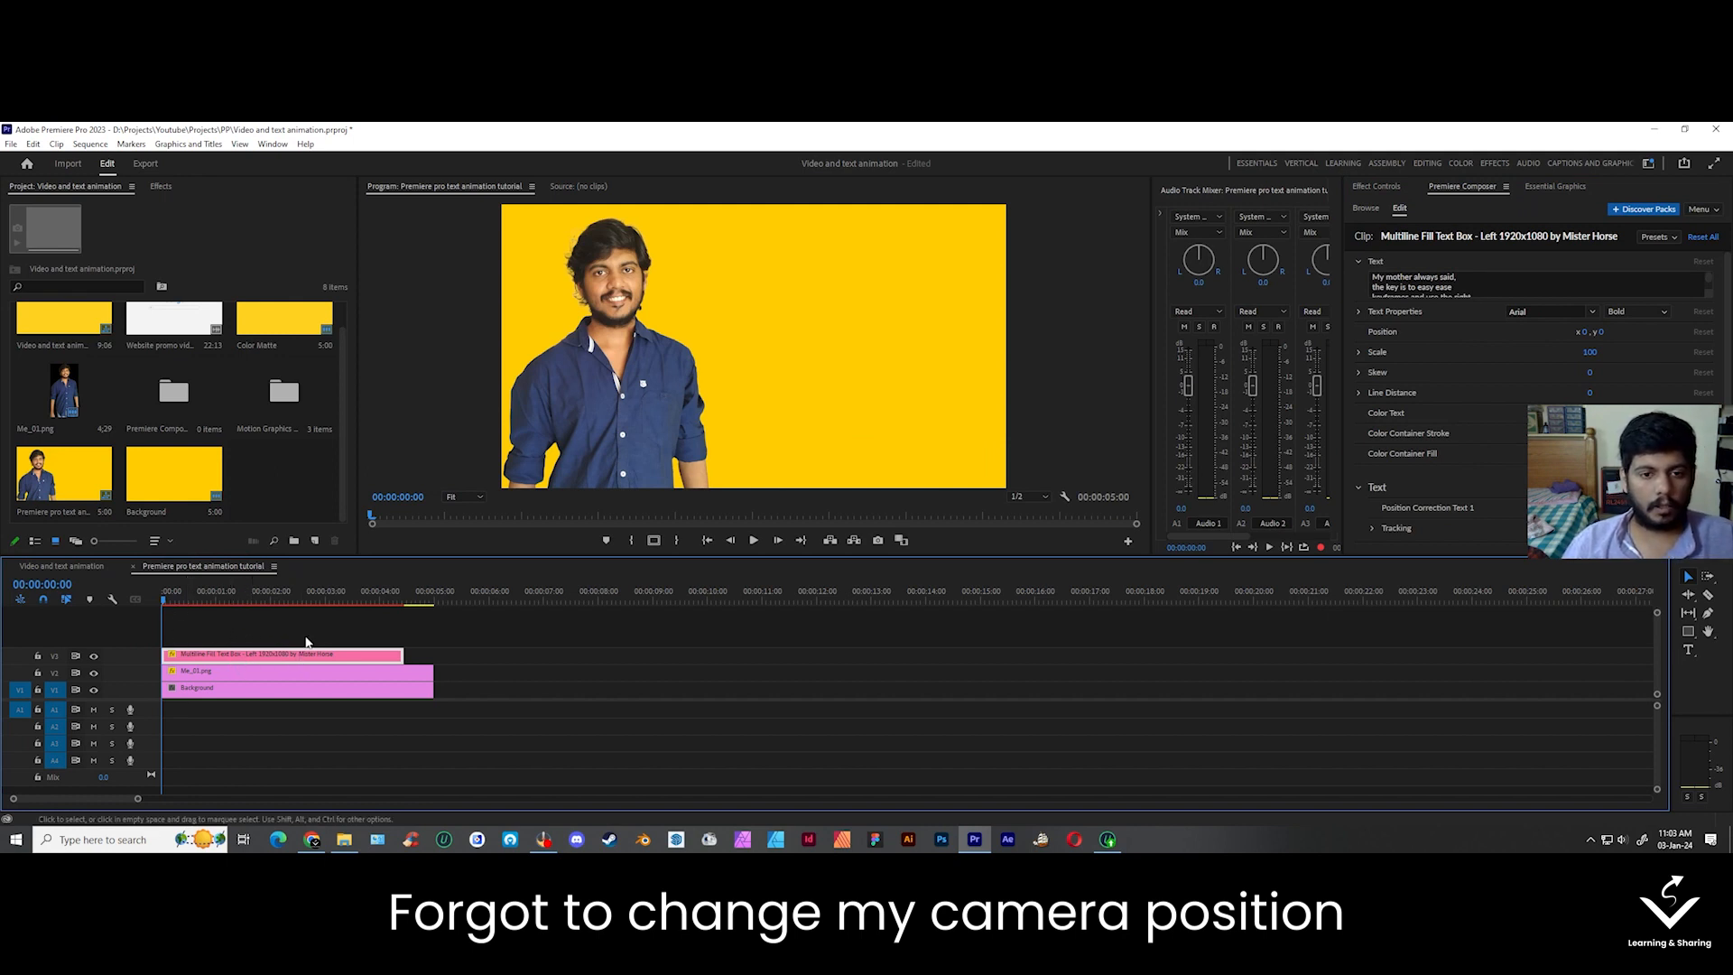
click(754, 540)
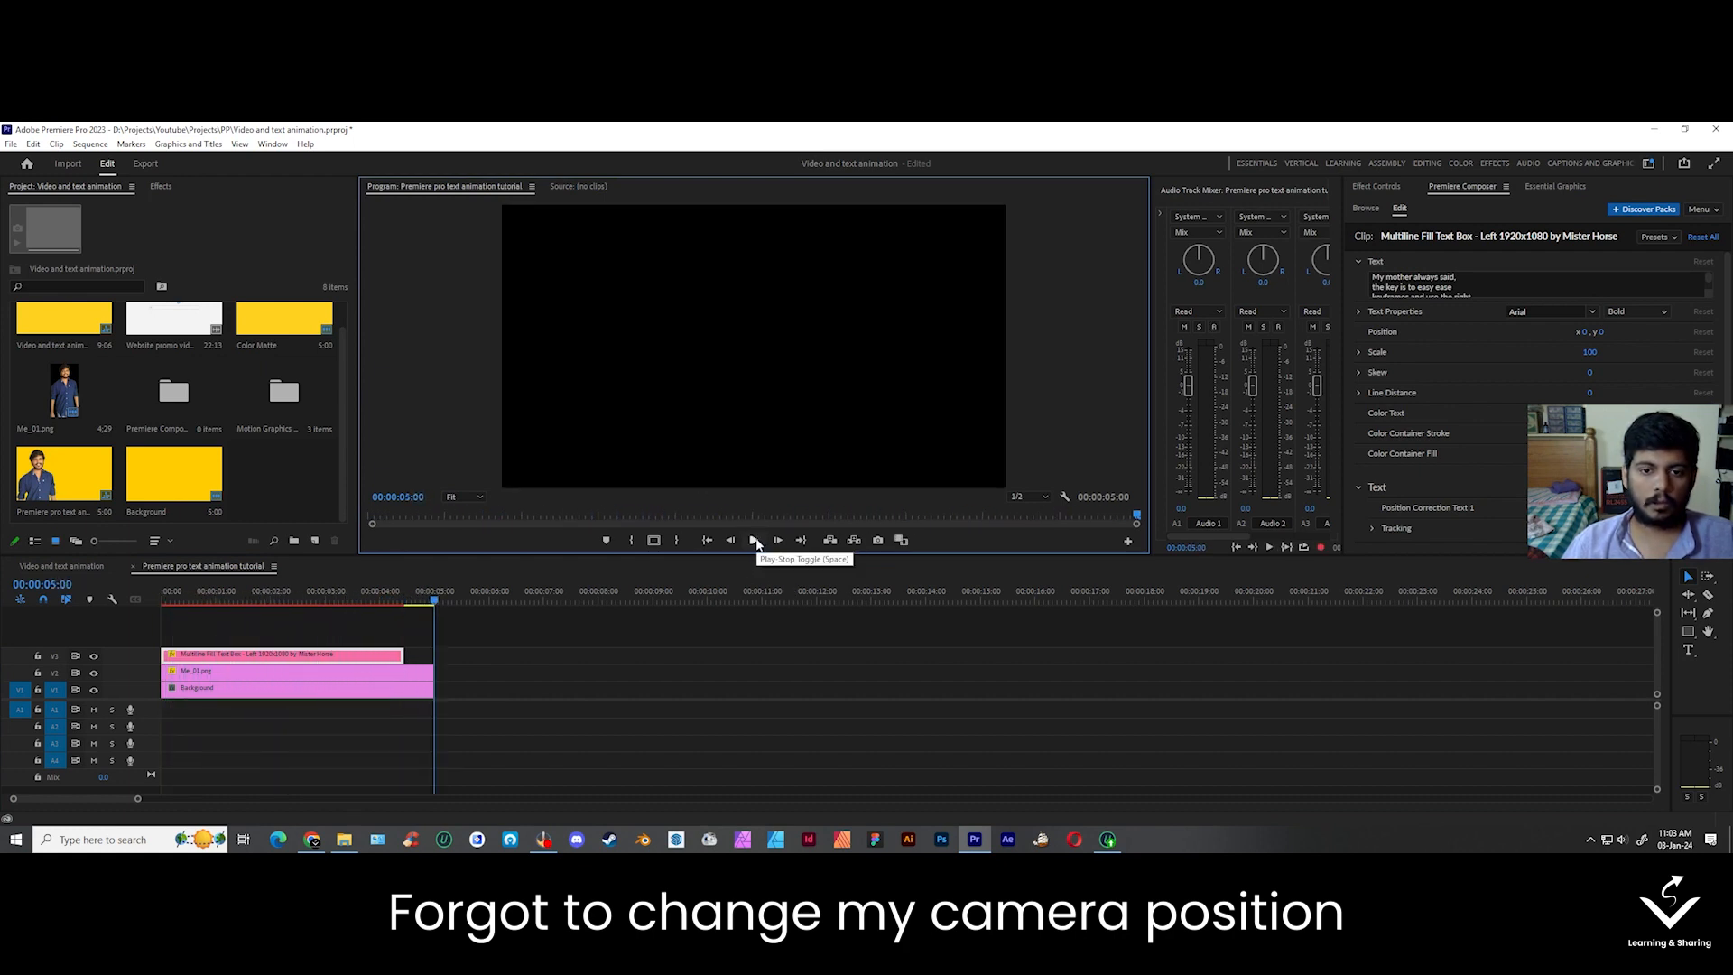
click(755, 540)
mouse_move(242, 594)
mouse_down()
mouse_move(110, 605)
mouse_move(266, 594)
mouse_up()
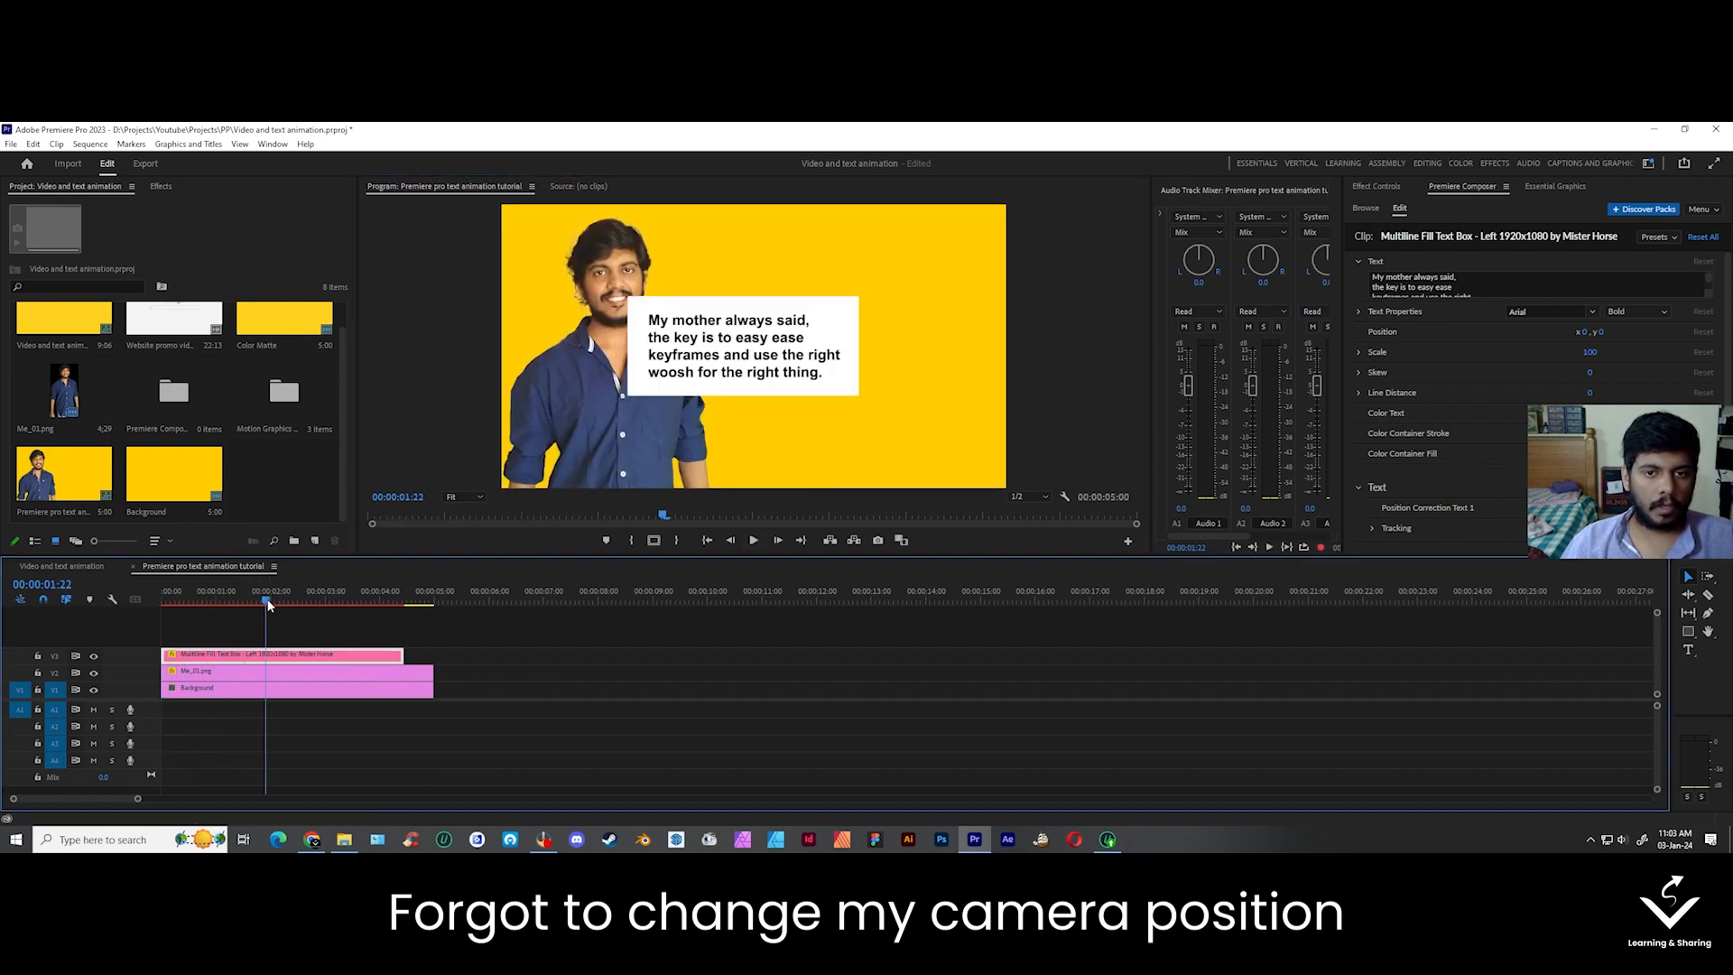
click(322, 625)
click(267, 657)
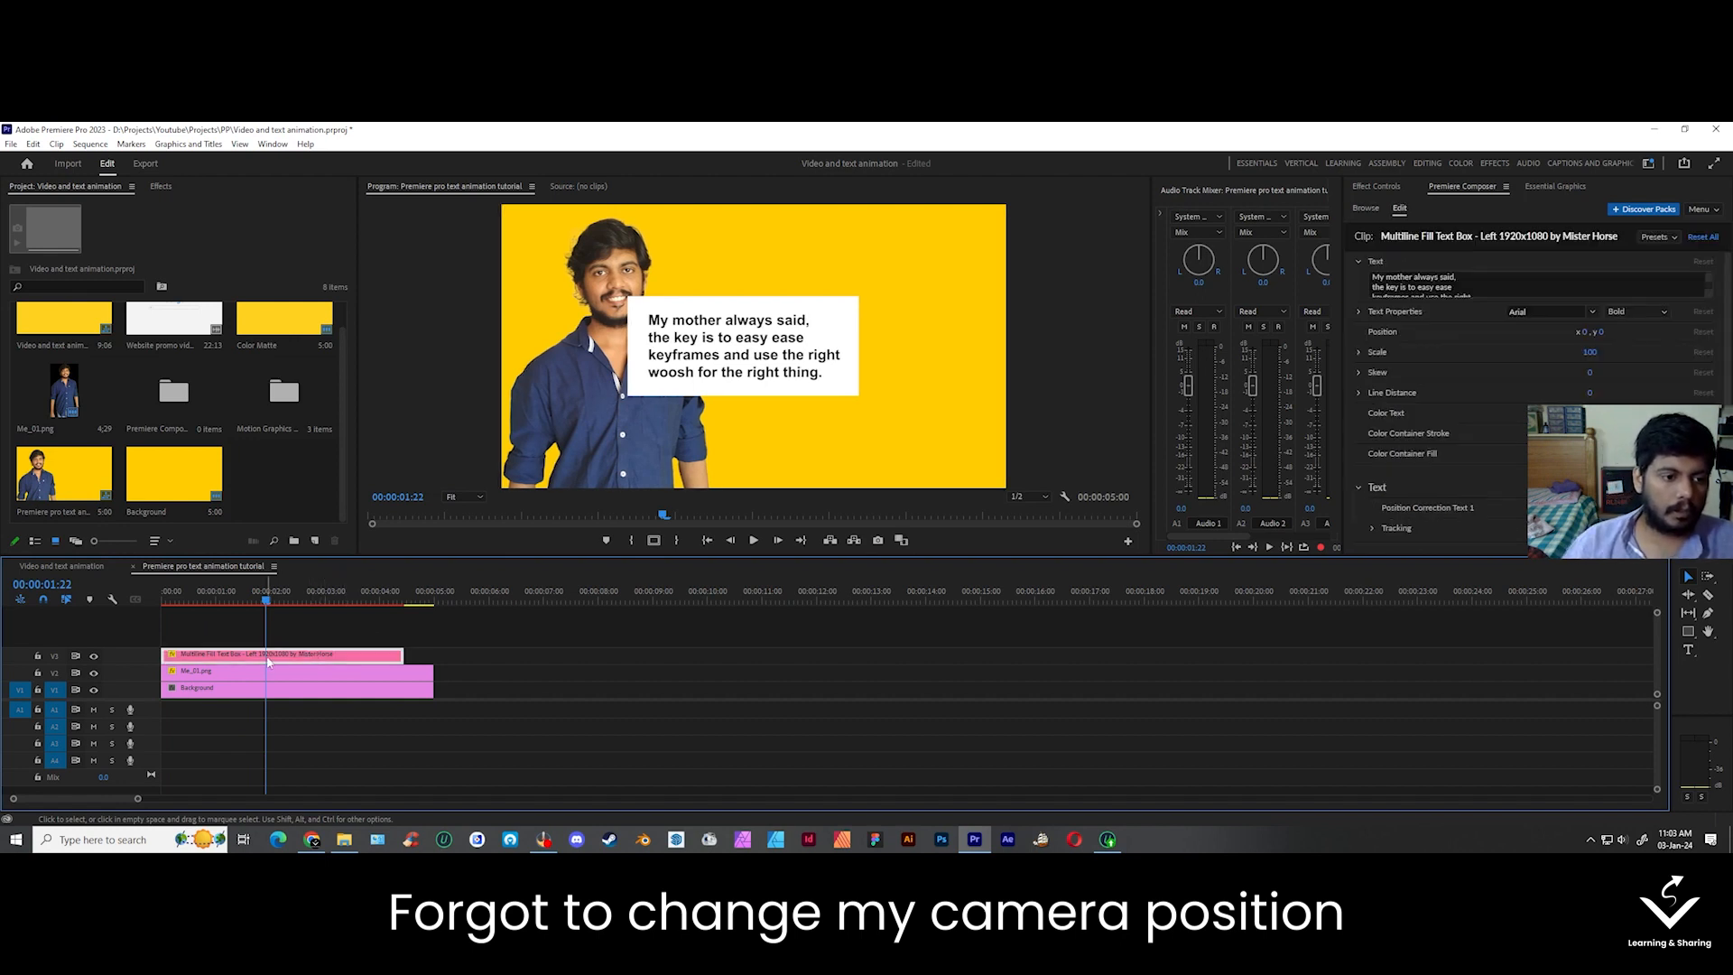
- Replace the text with a "Hi there" greeting giving the presenter's name, plus "Video editing instructor. Reach out to me if you're interested in learning editing."
click(1366, 209)
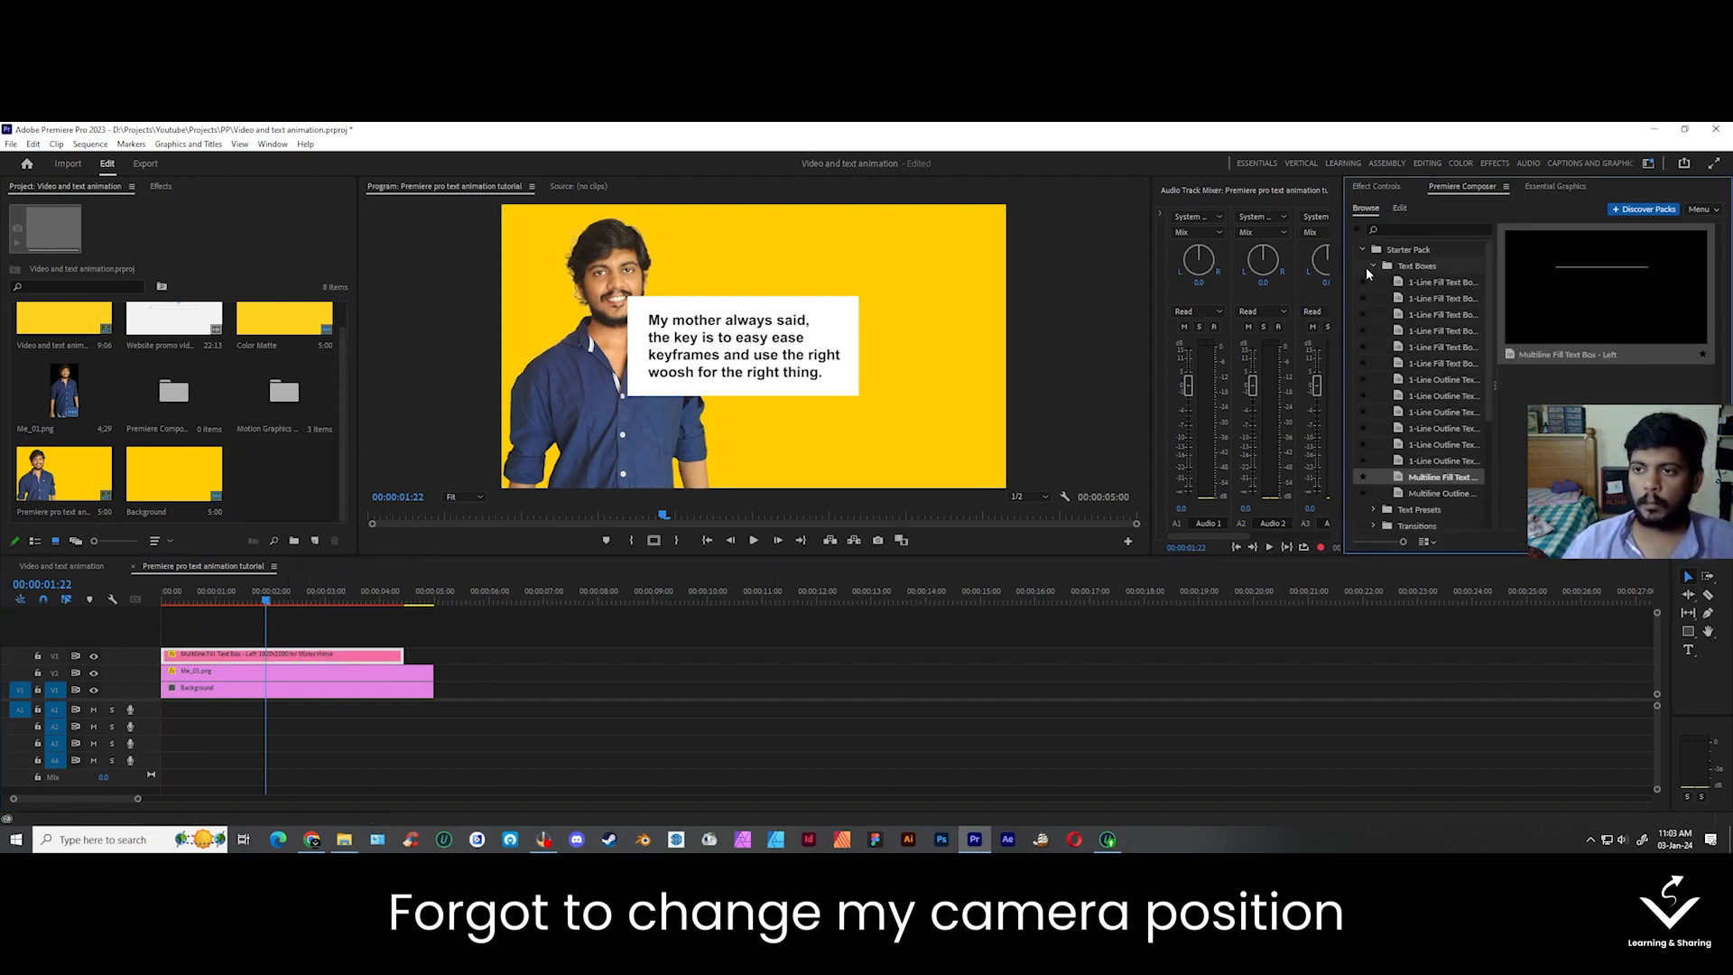
click(1400, 209)
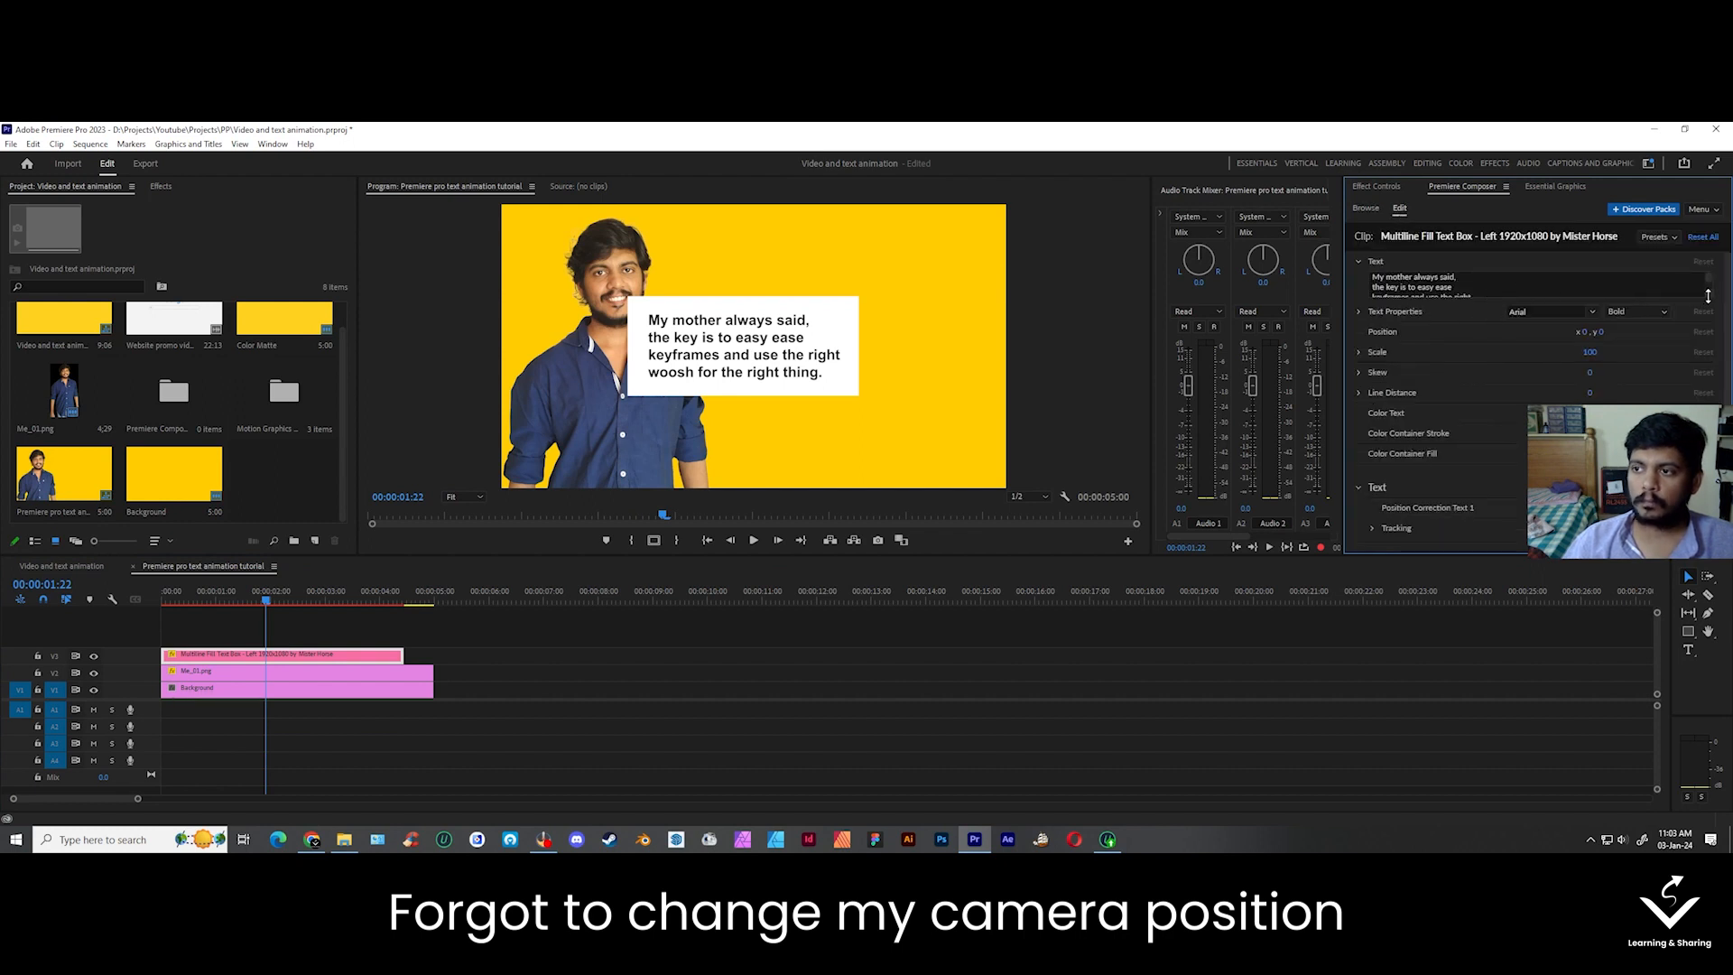
drag(1708, 295, 1709, 332)
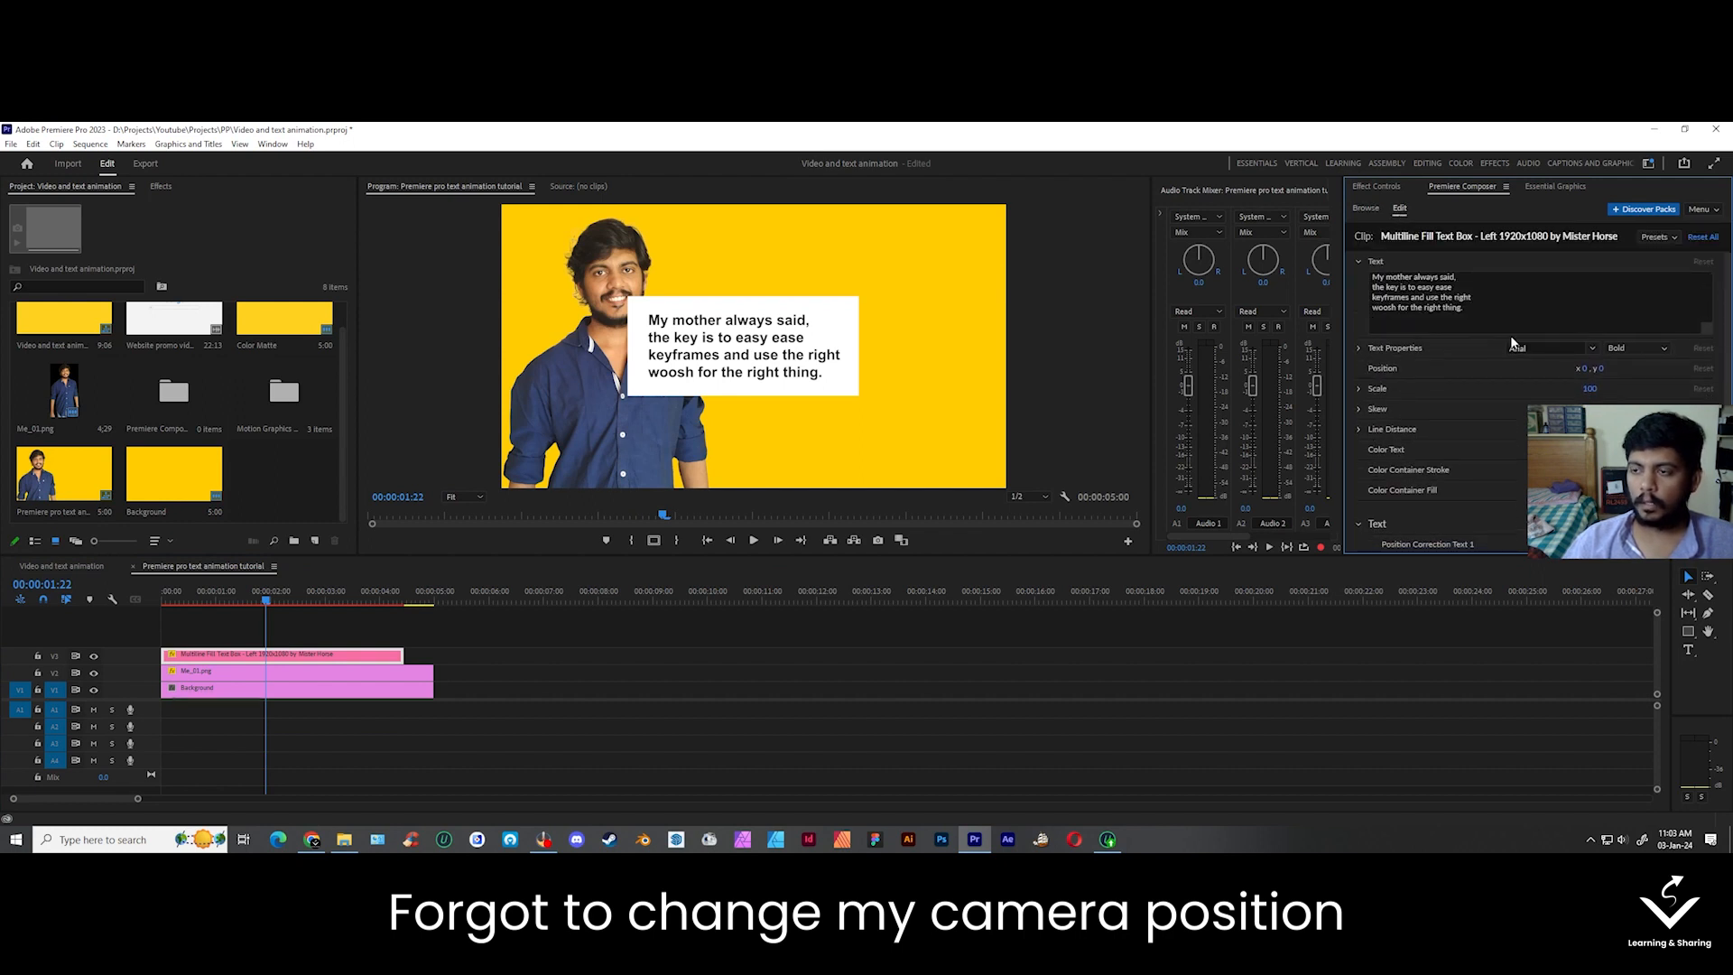
click(1459, 281)
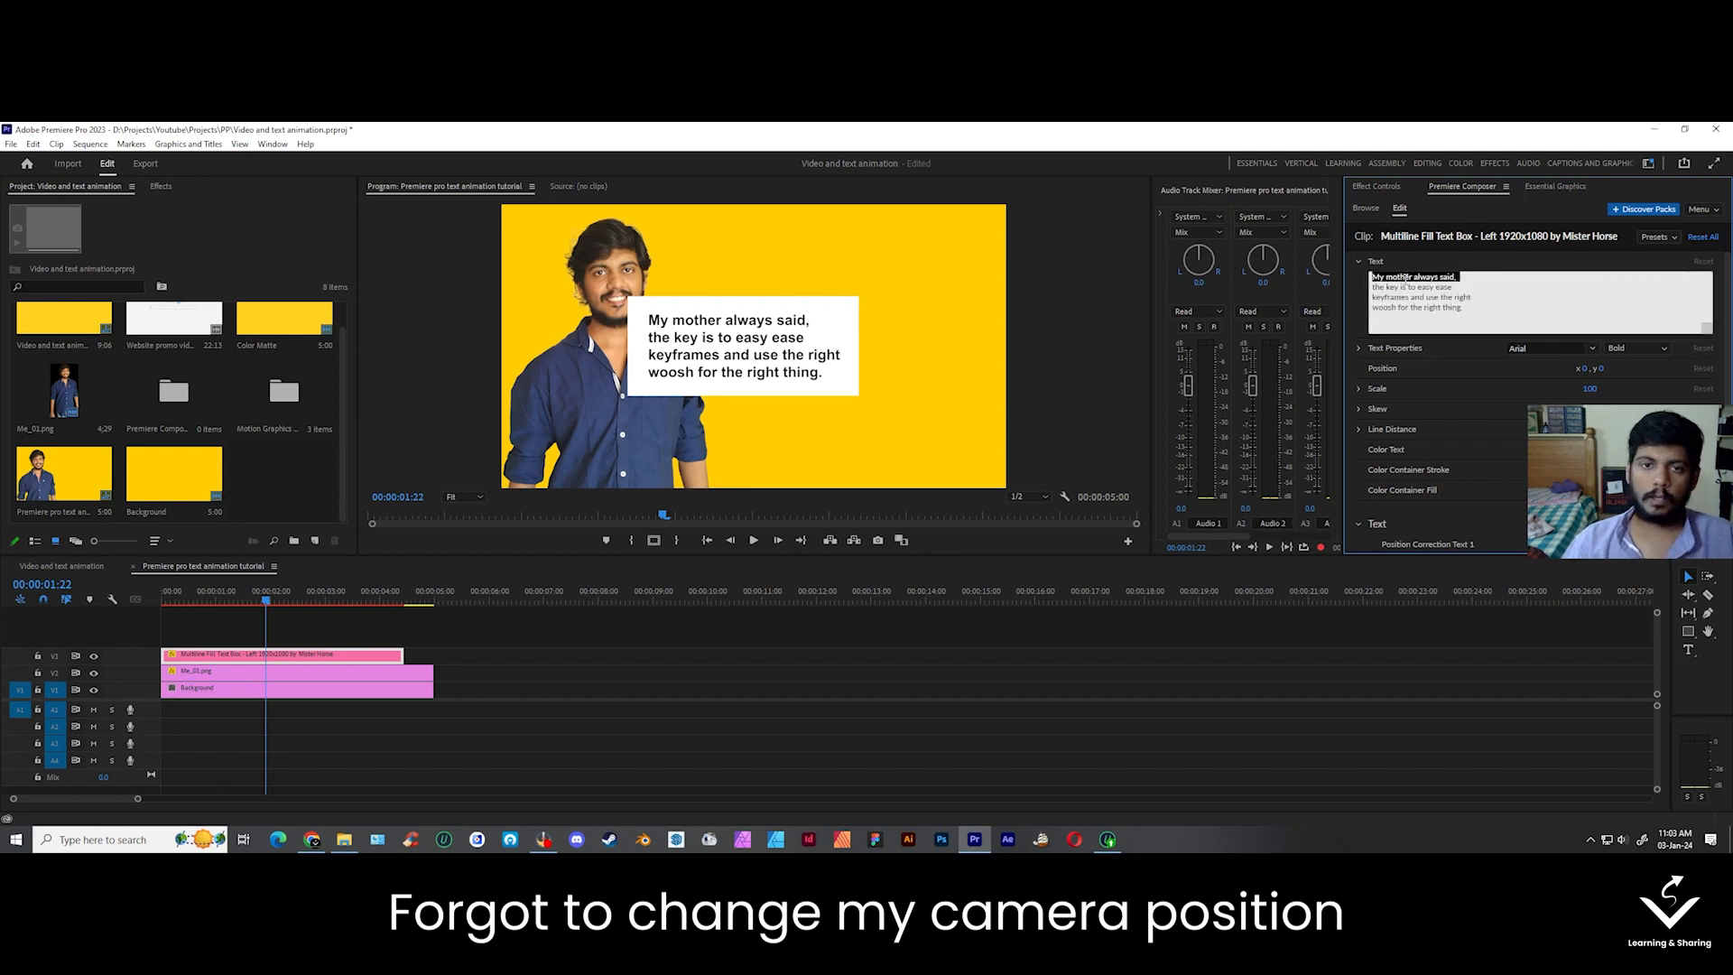
key(ctrl+a)
text(Hi there, Amarnath here, Video editing instructor. Reach out to me if you're interested in learning editing.)
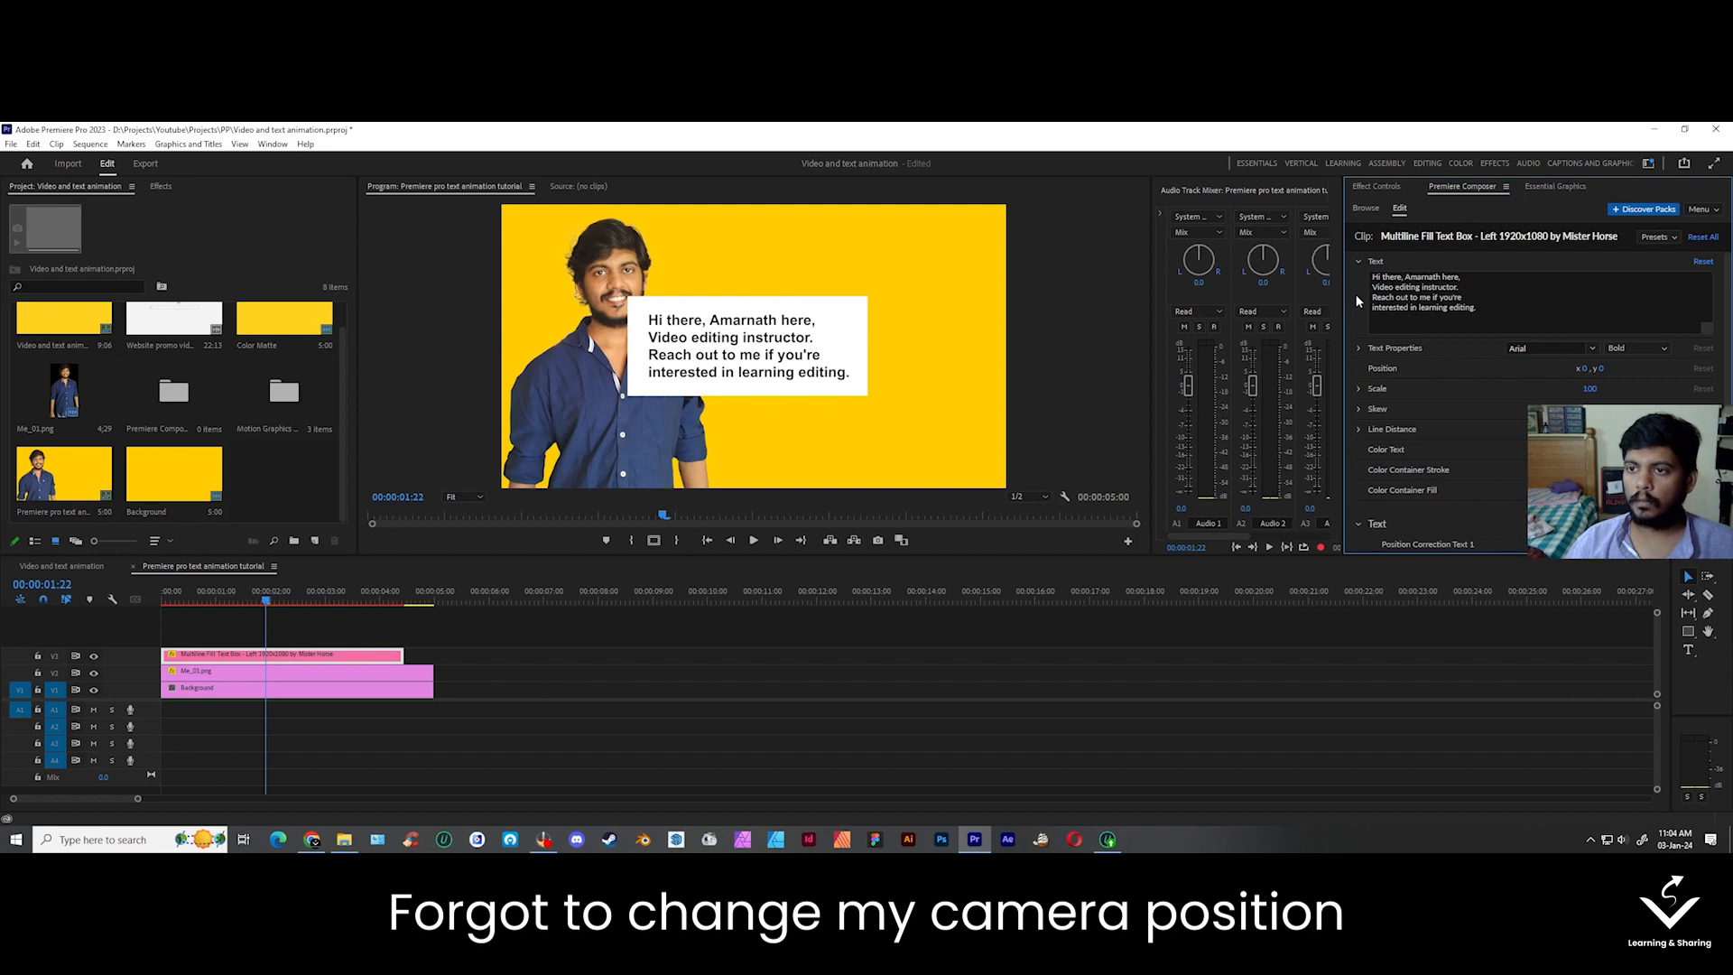
click(1369, 263)
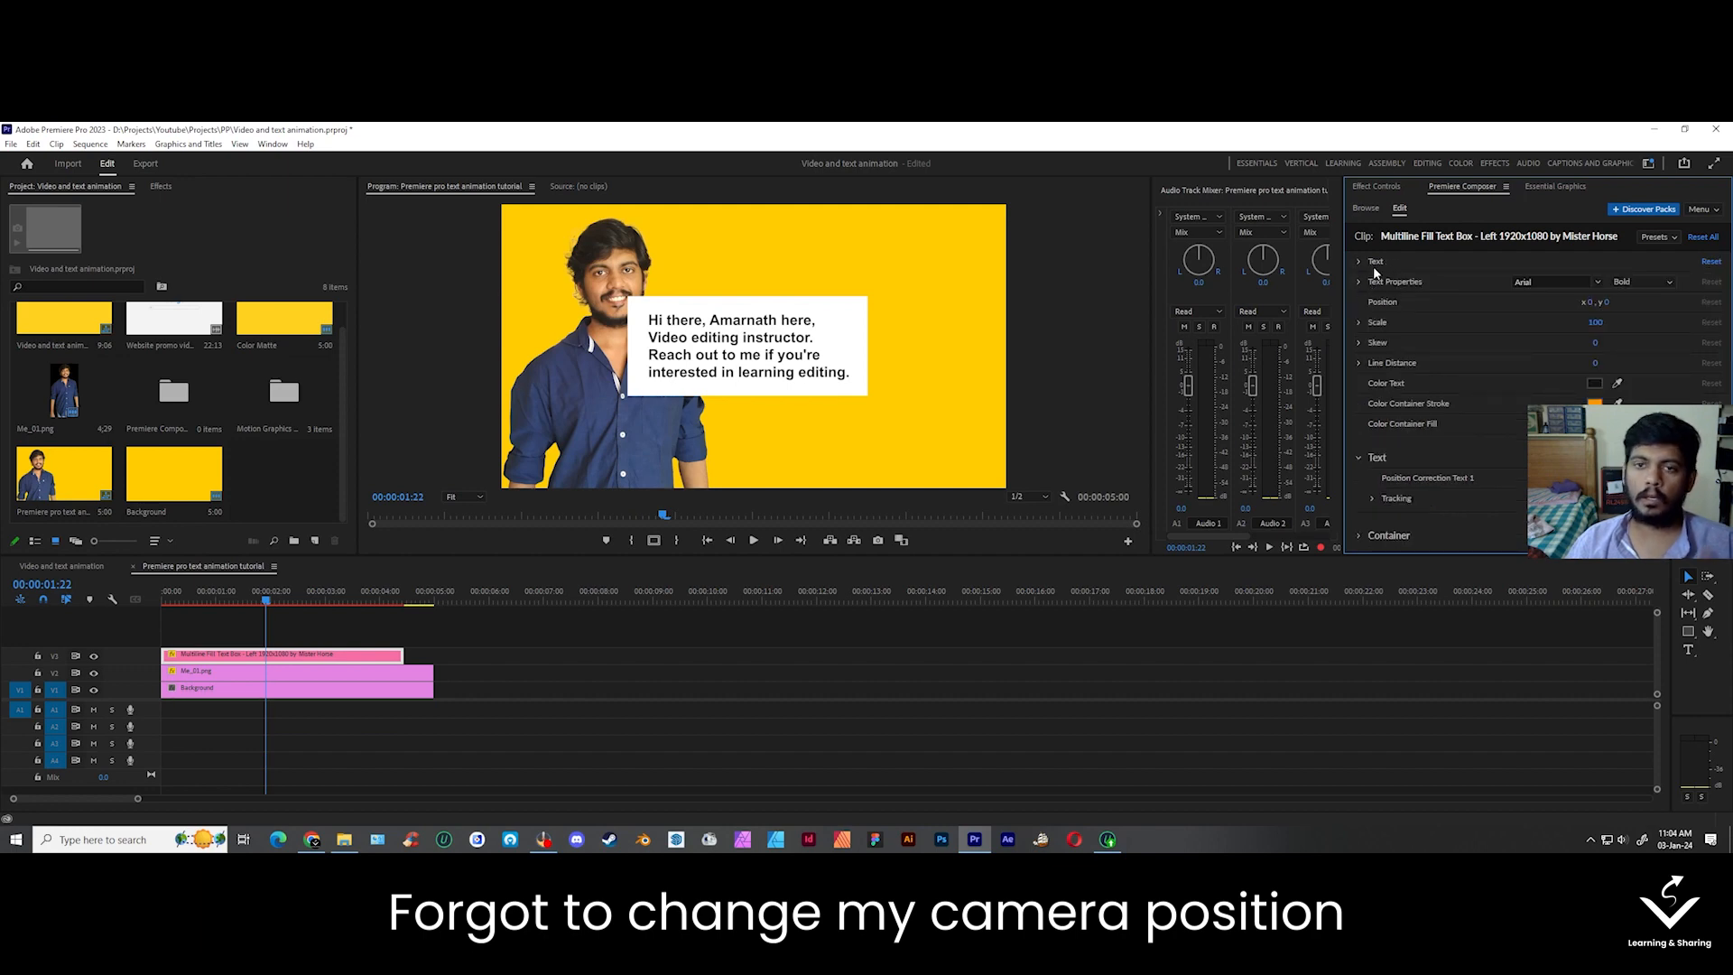
click(1378, 263)
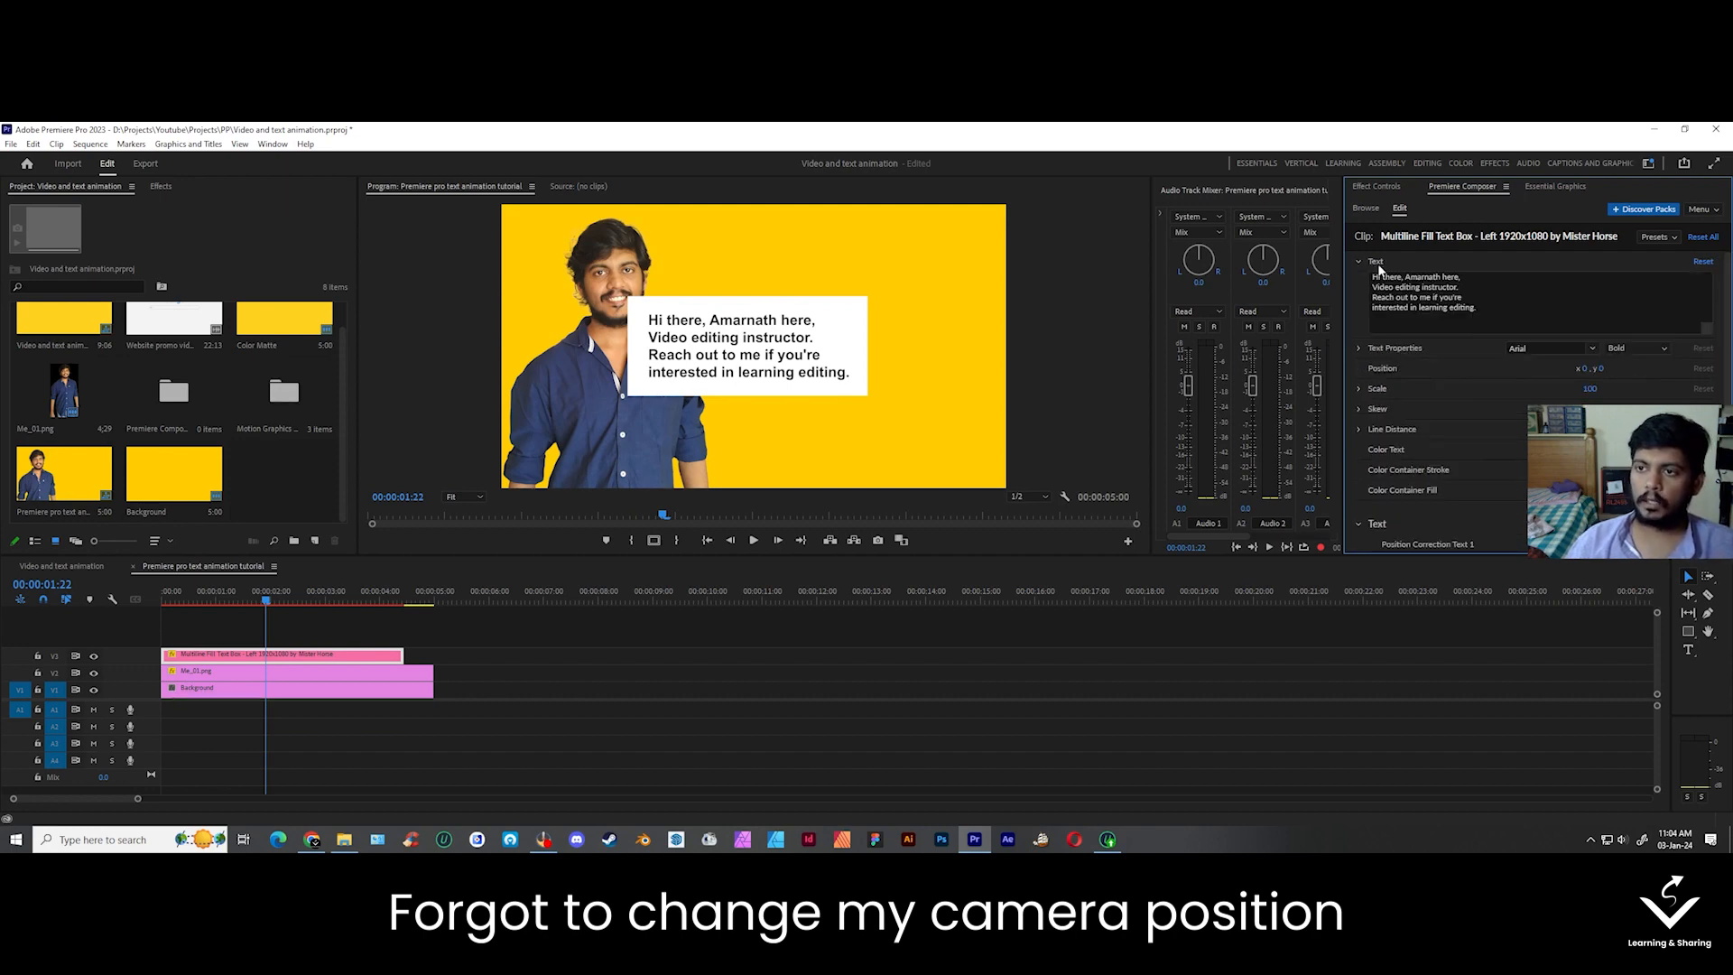
click(1485, 309)
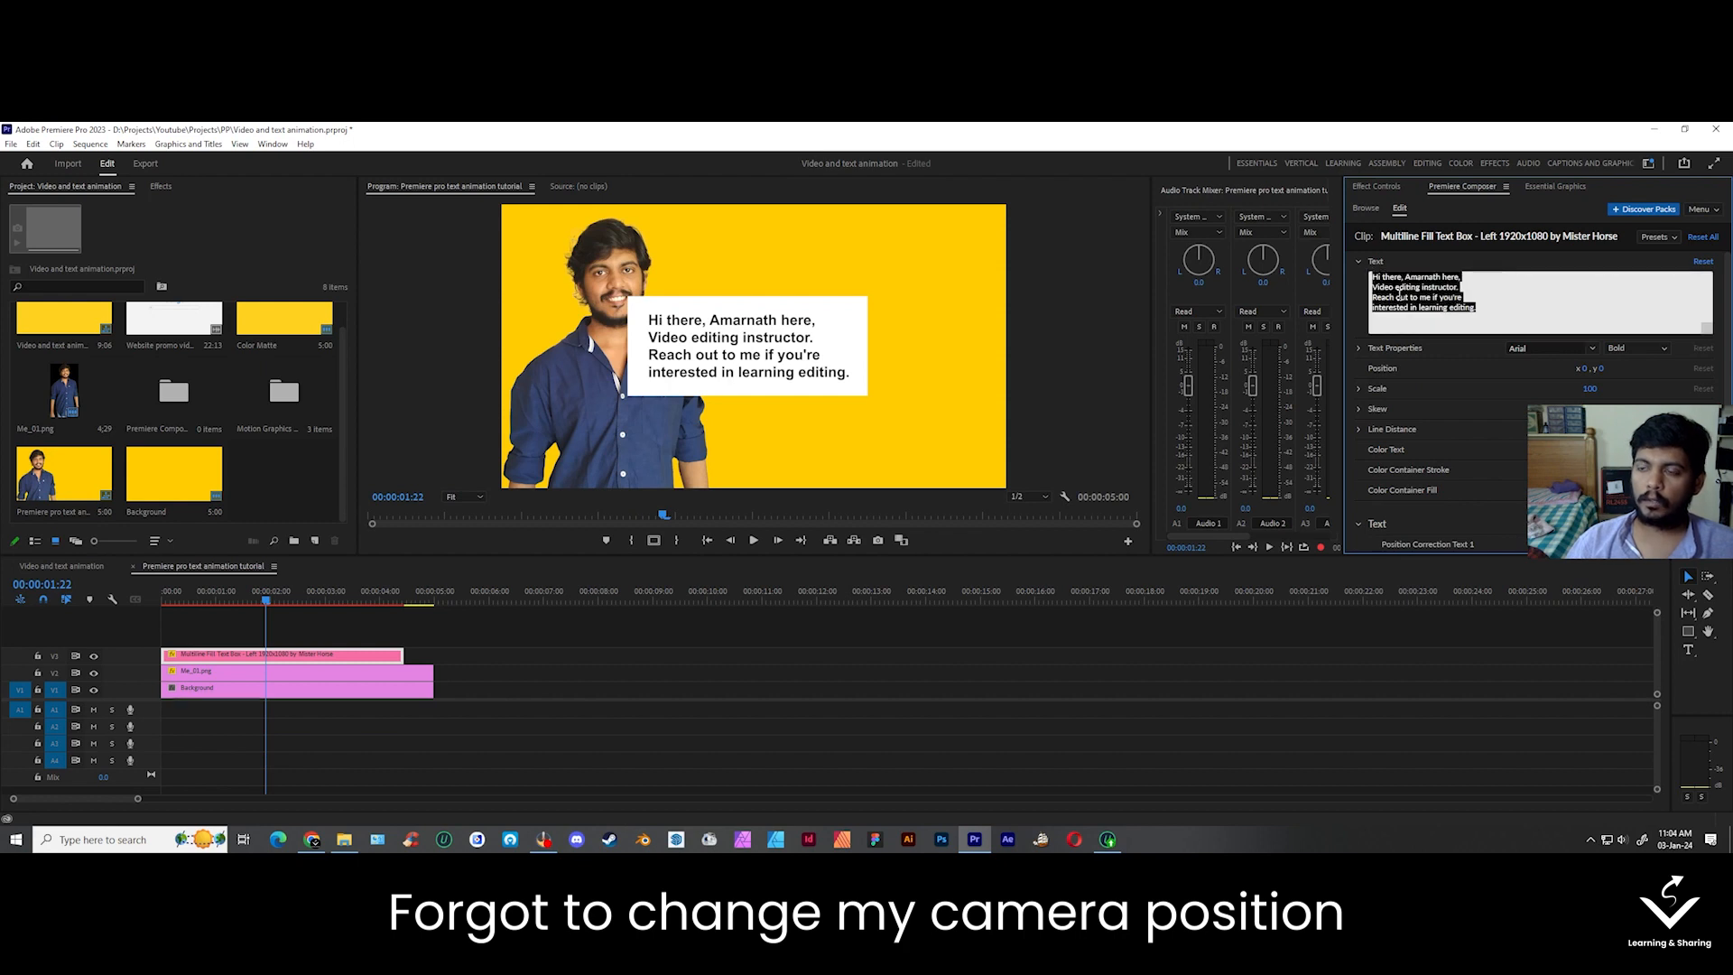
click(1360, 304)
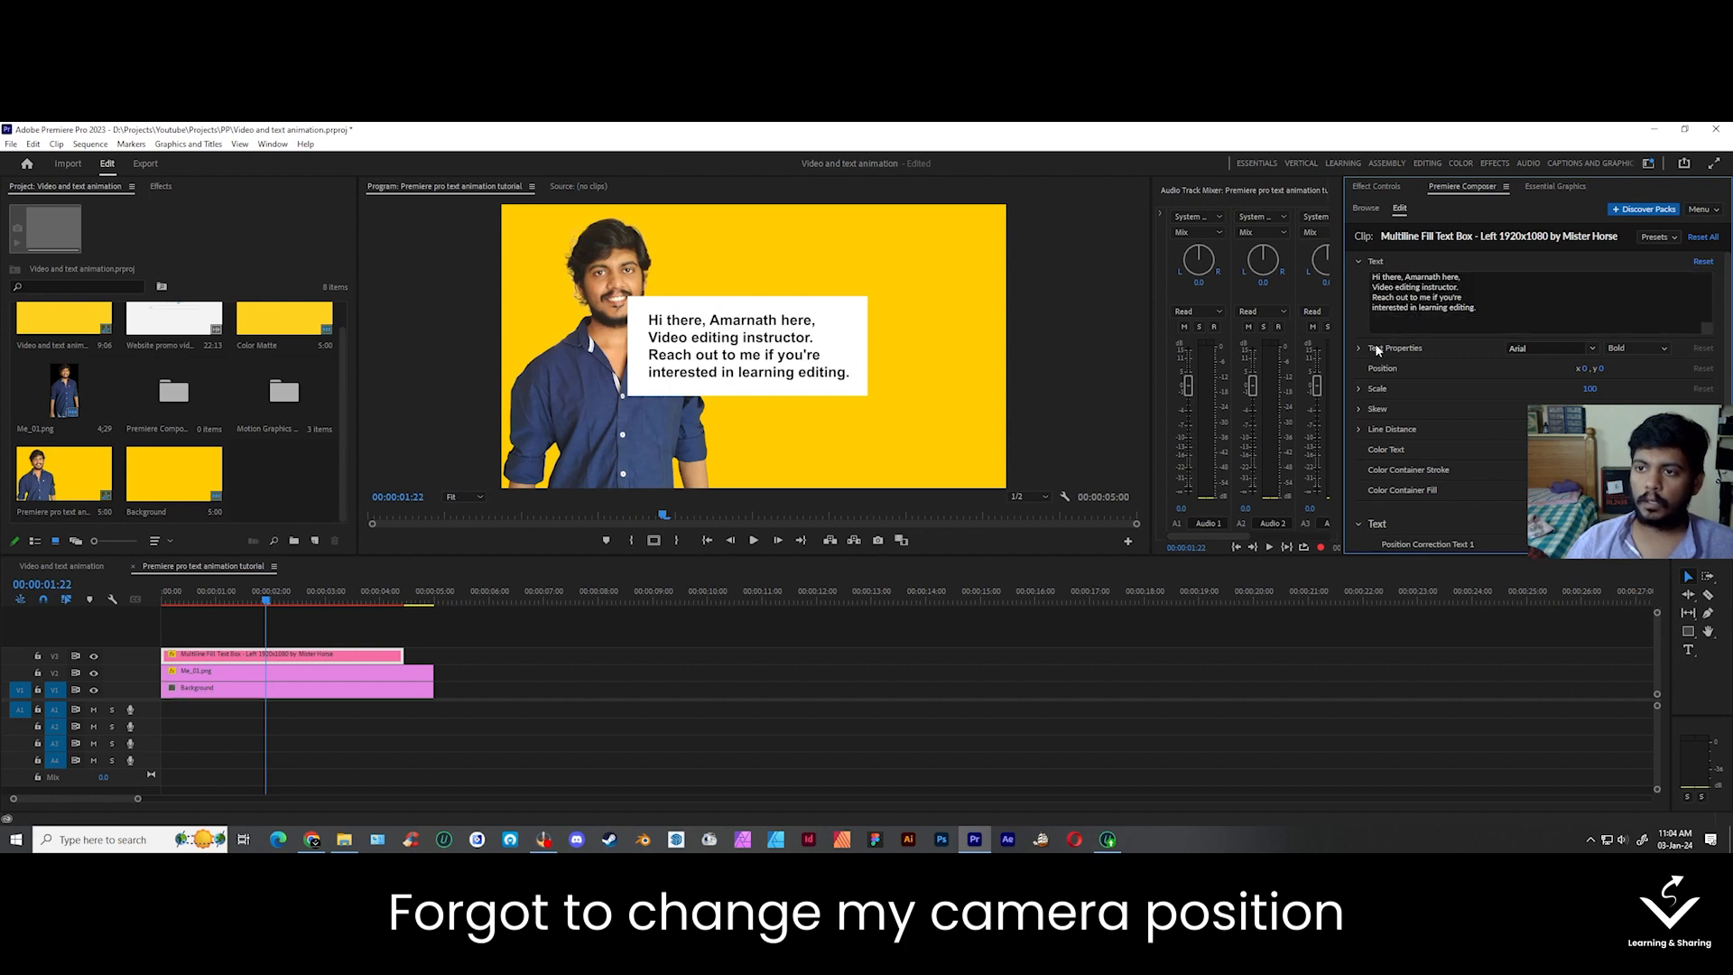
- Expand the text properties, try all caps on the text, and turn it off again
click(1358, 262)
click(1360, 282)
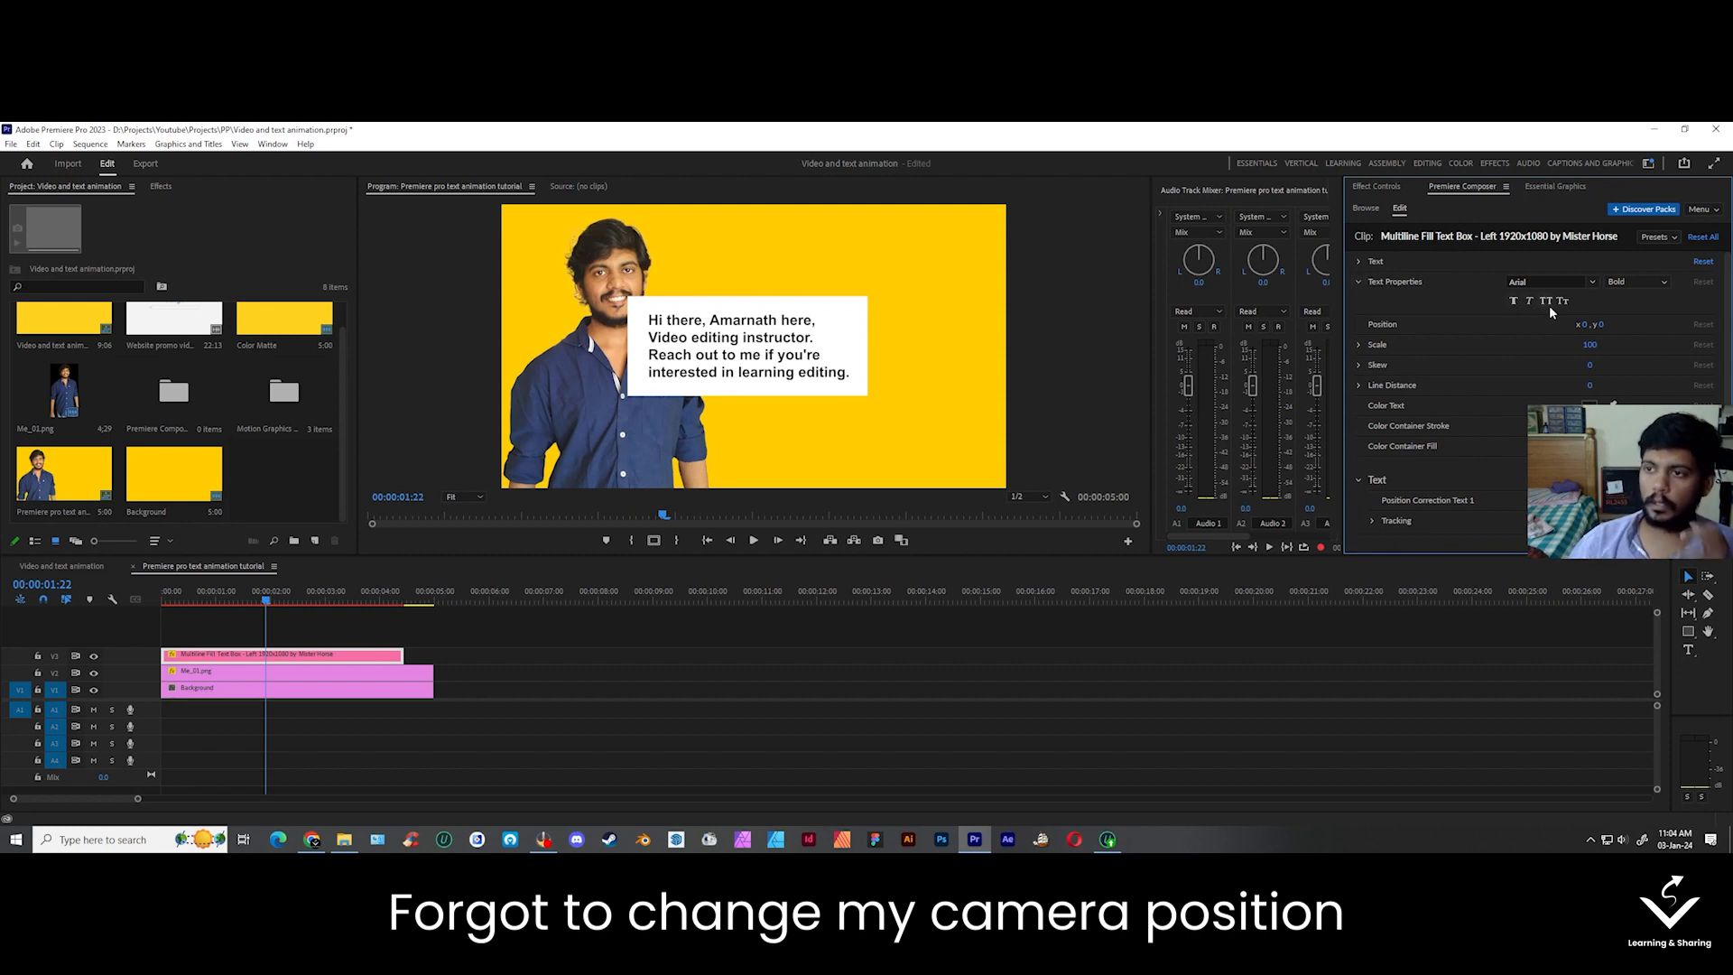
click(1546, 300)
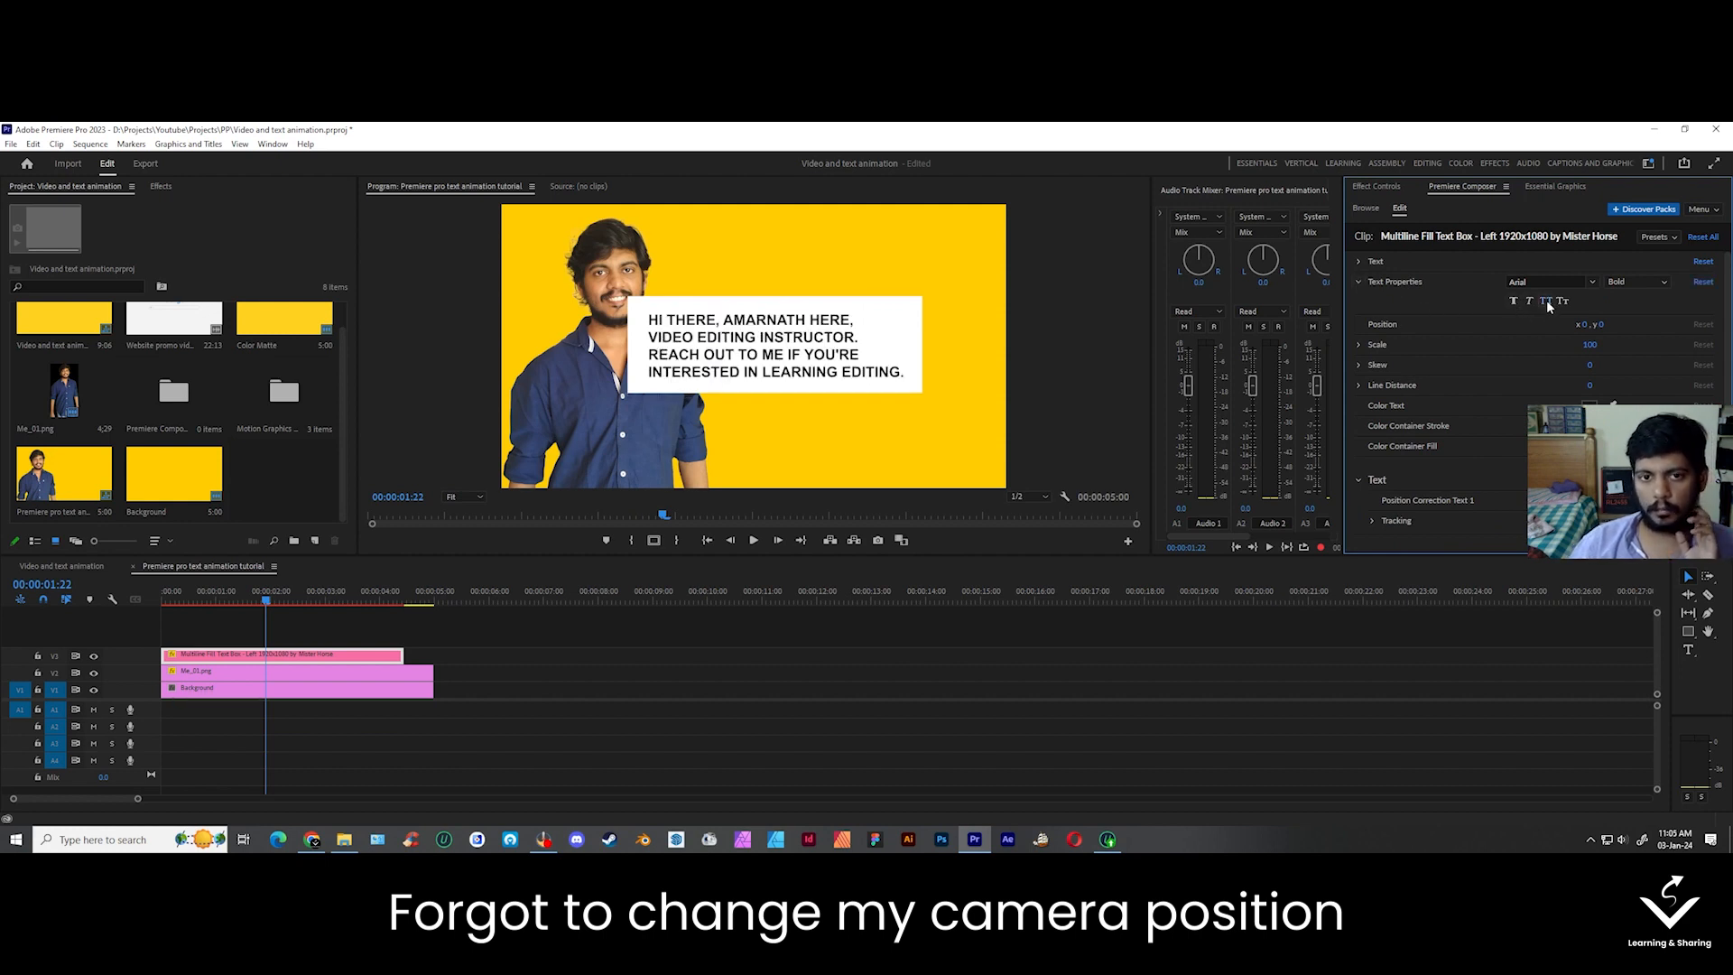
click(1546, 300)
- Set the text box's font to Poppins Regular and shift it beside the photo to an x position of 382
click(1544, 282)
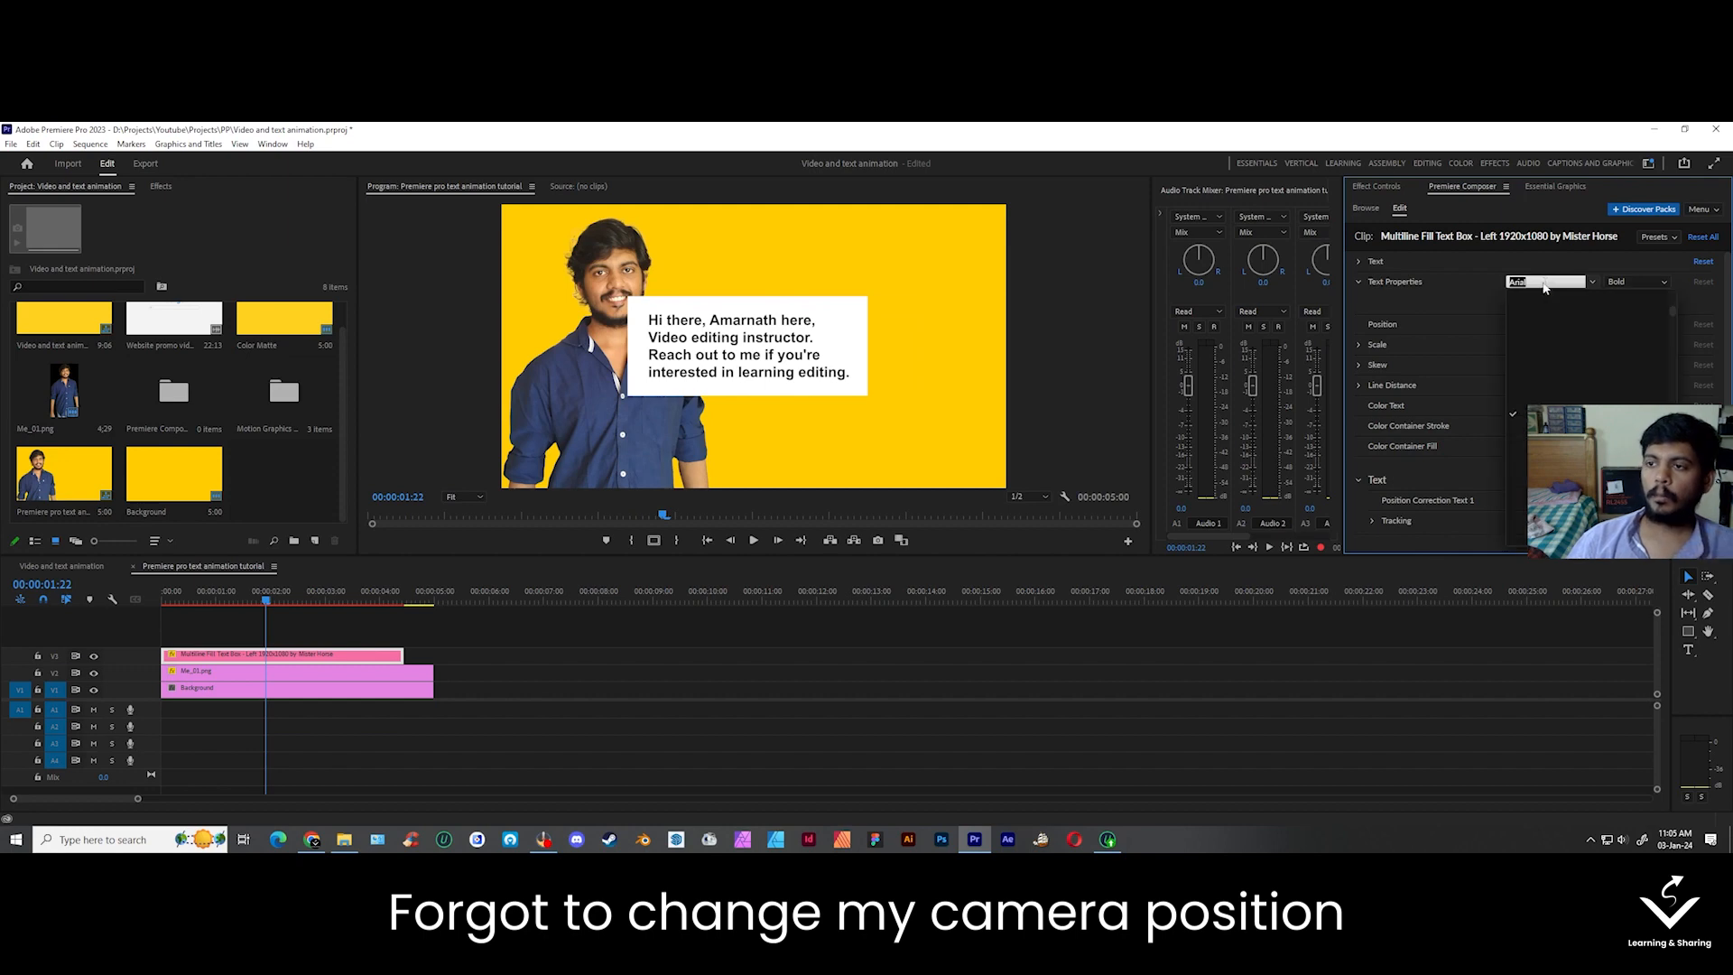
text(popp)
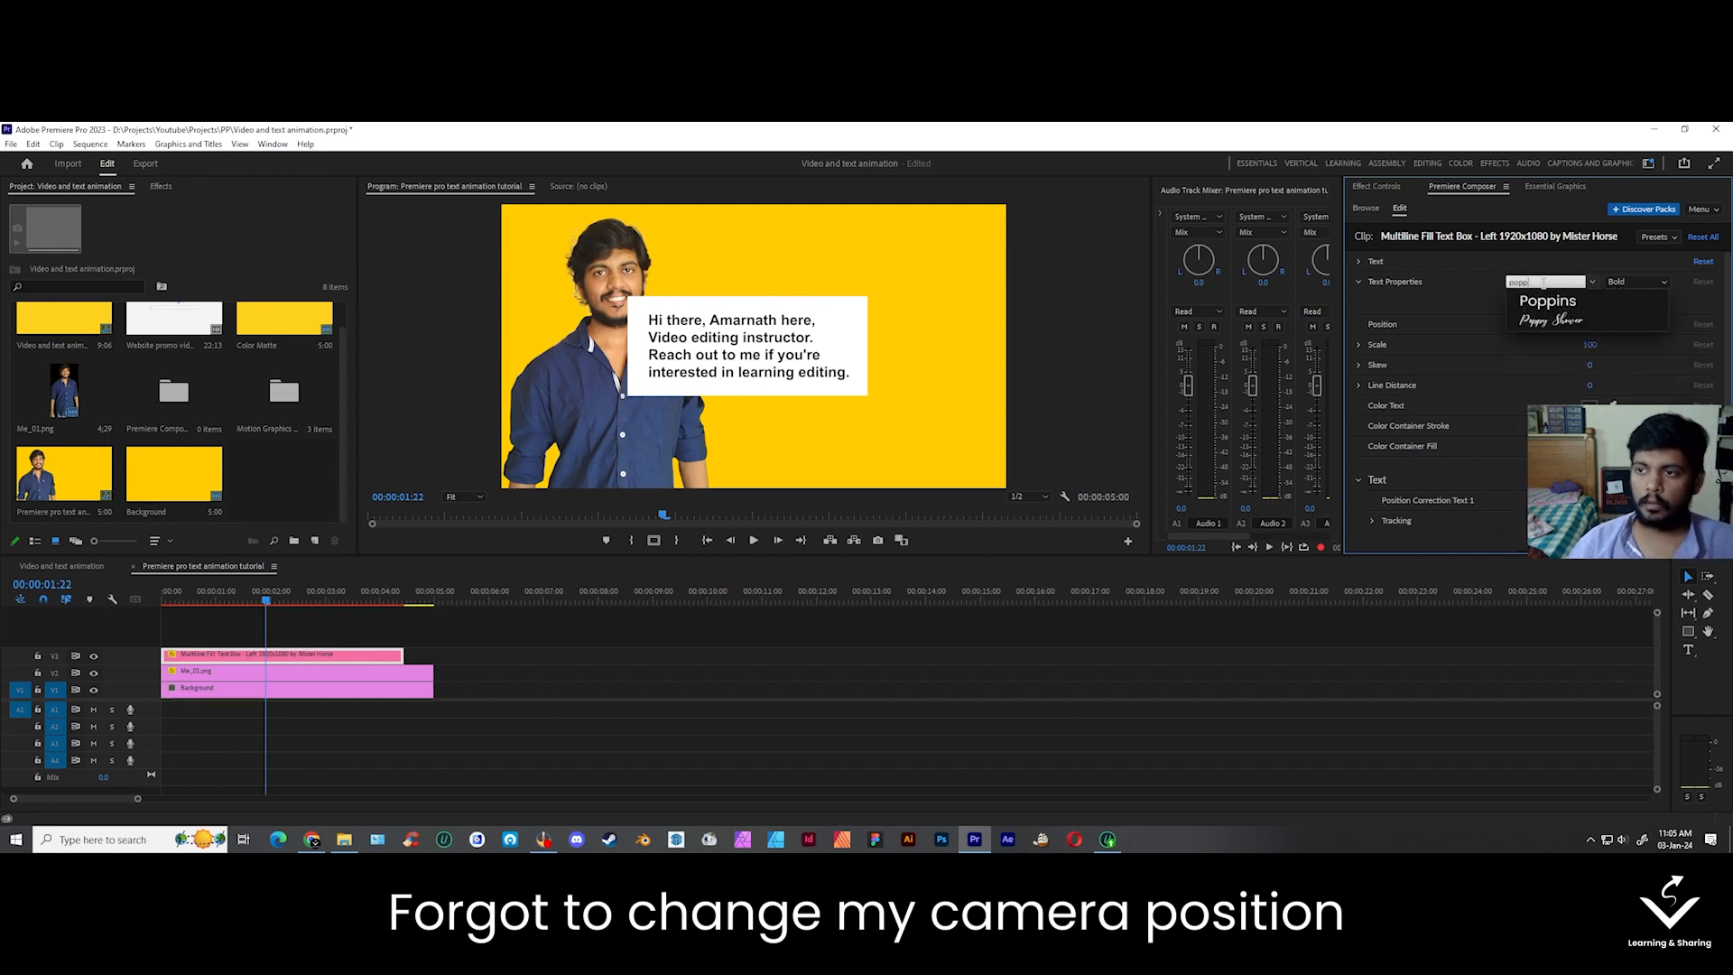
click(1549, 301)
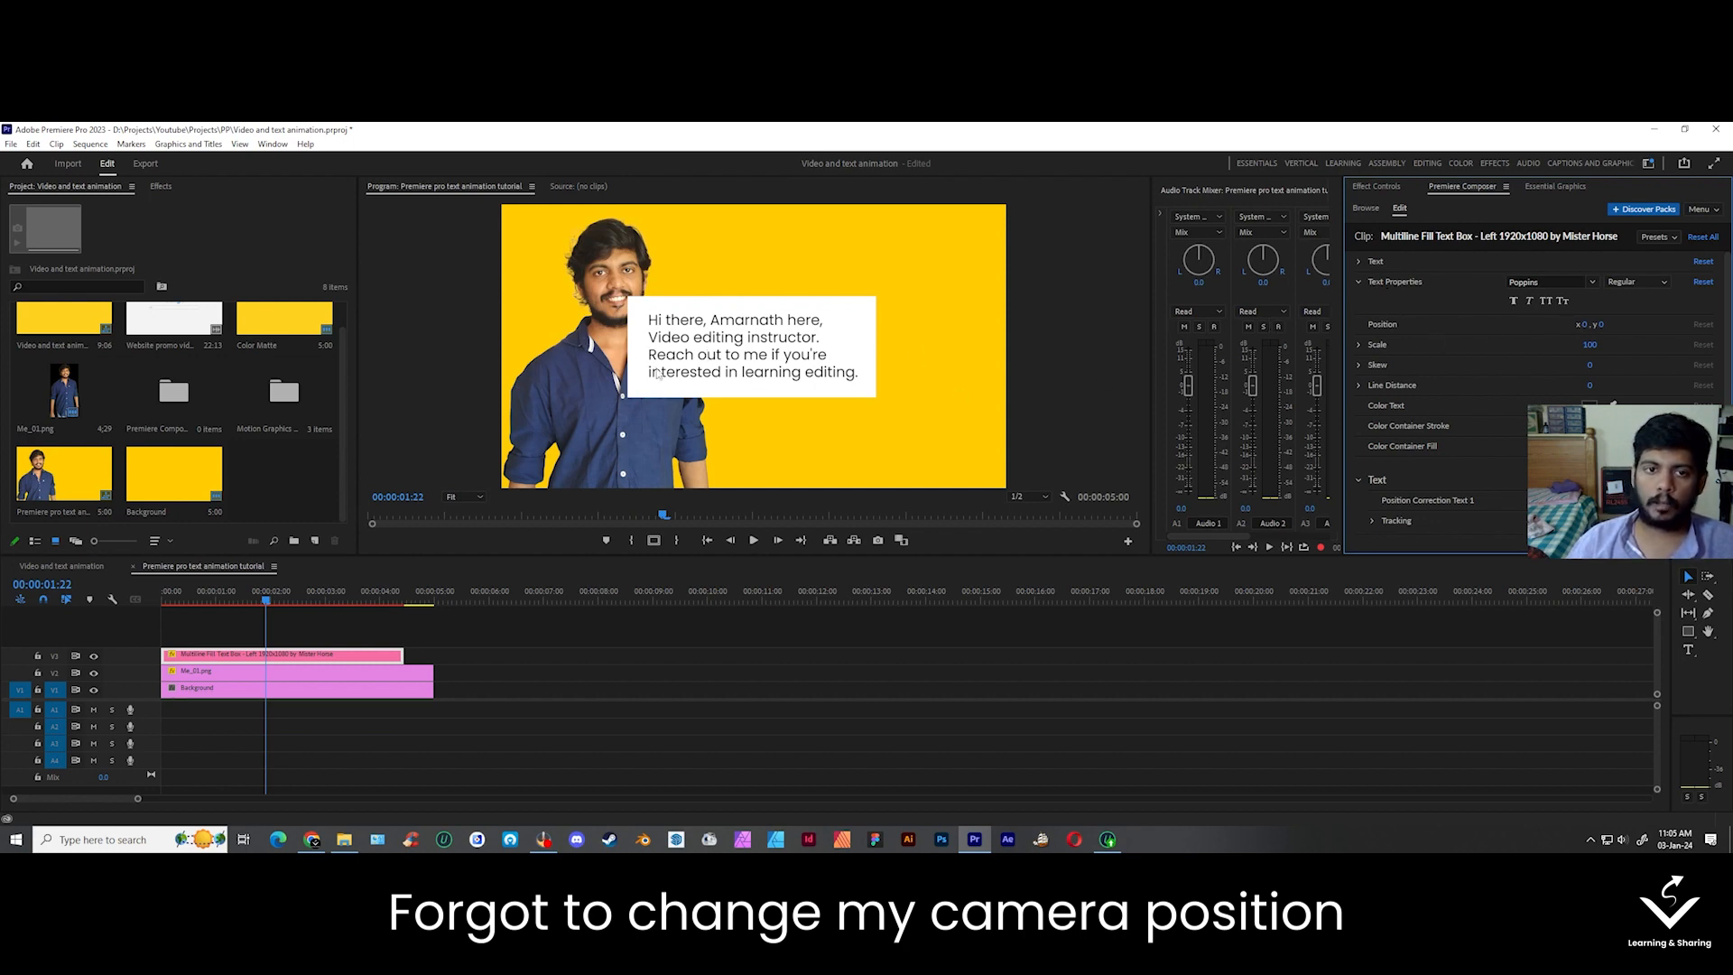
drag(1585, 324, 1662, 324)
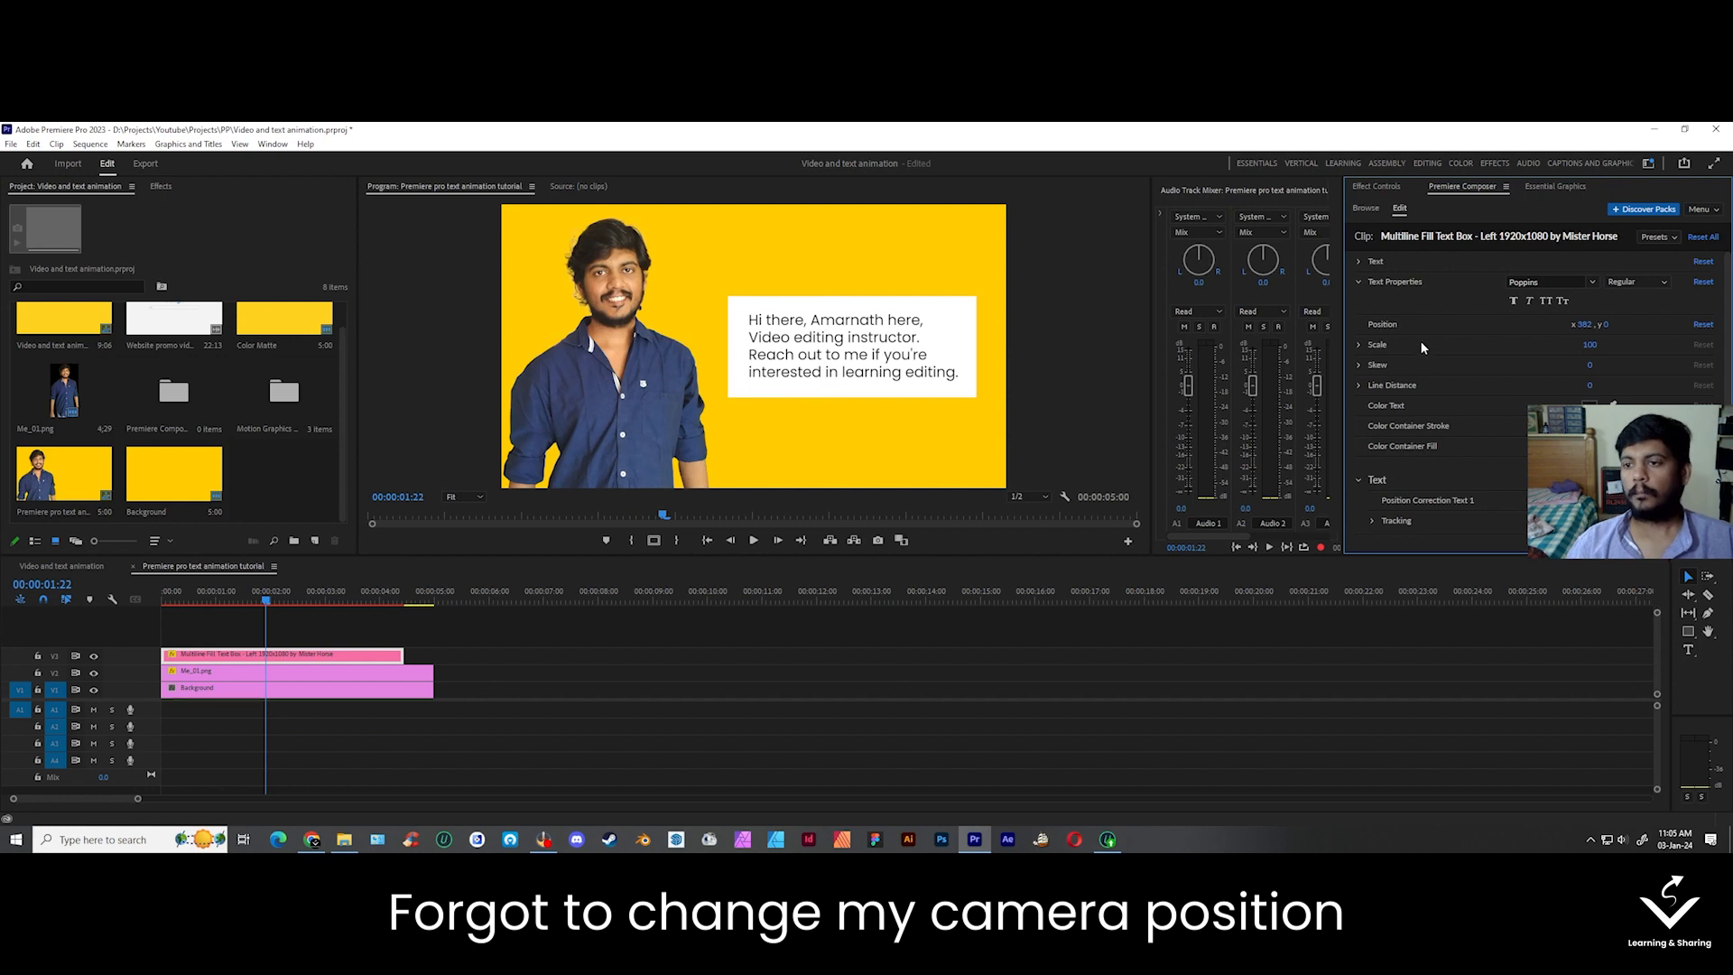
- Try a scale of 101, a skew of 2 and a different line distance on the text box, restoring each default
drag(1597, 344, 1597, 345)
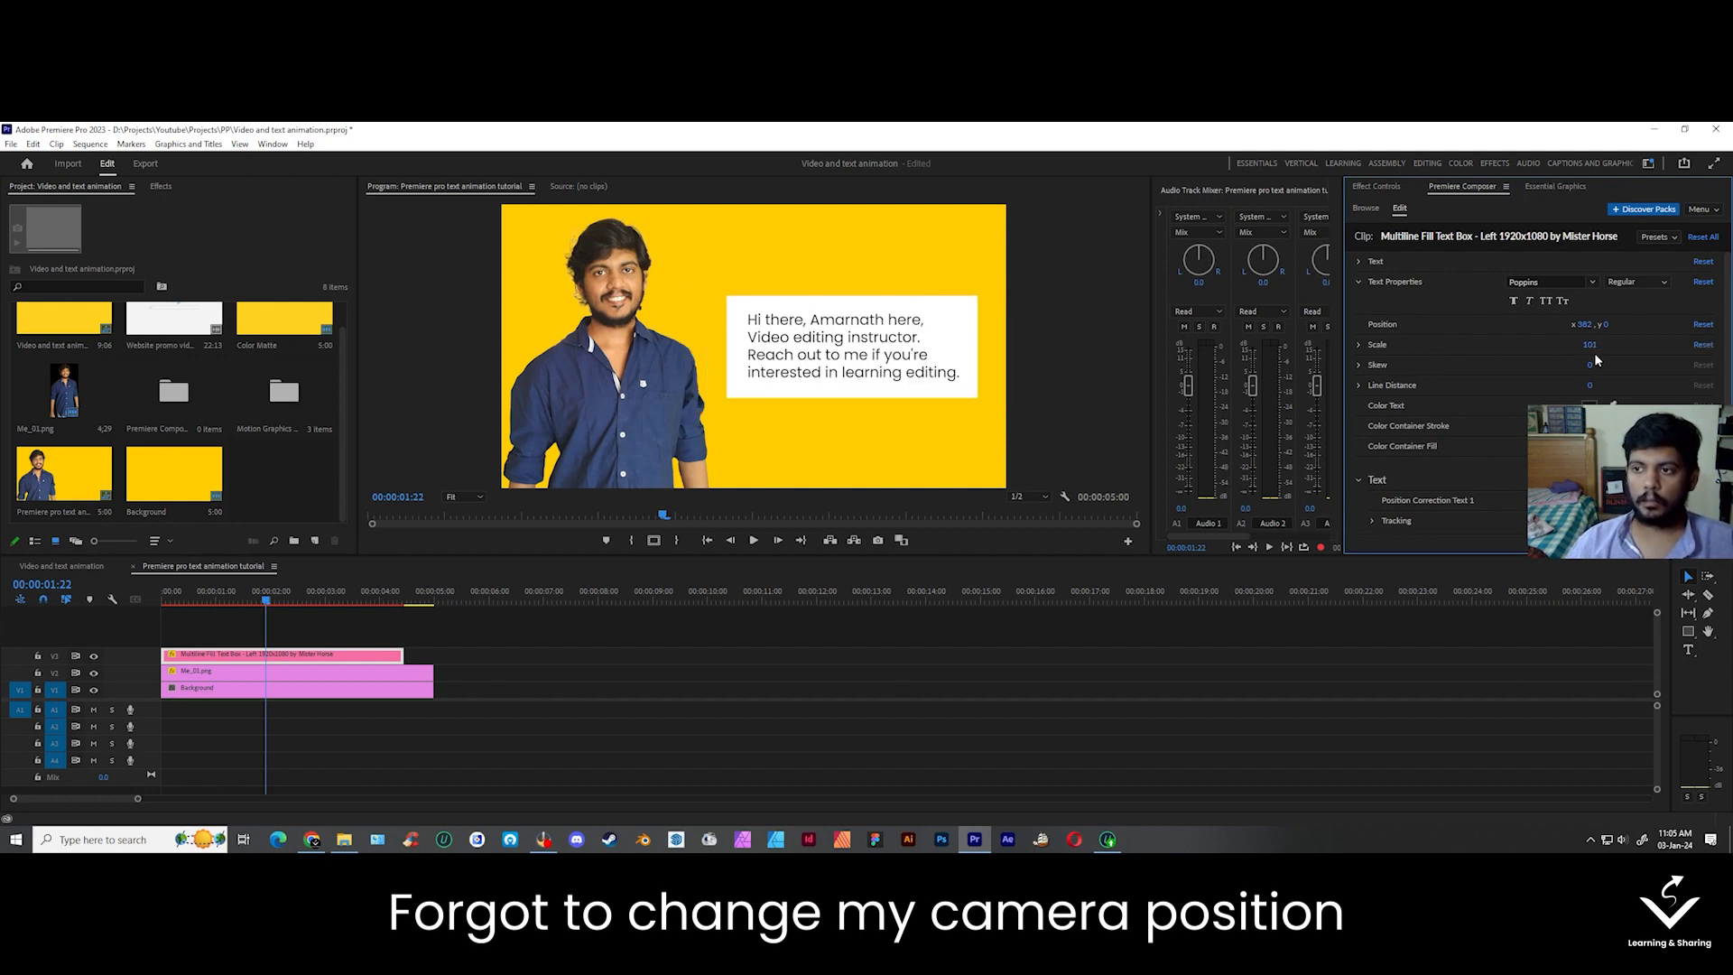
key(Return)
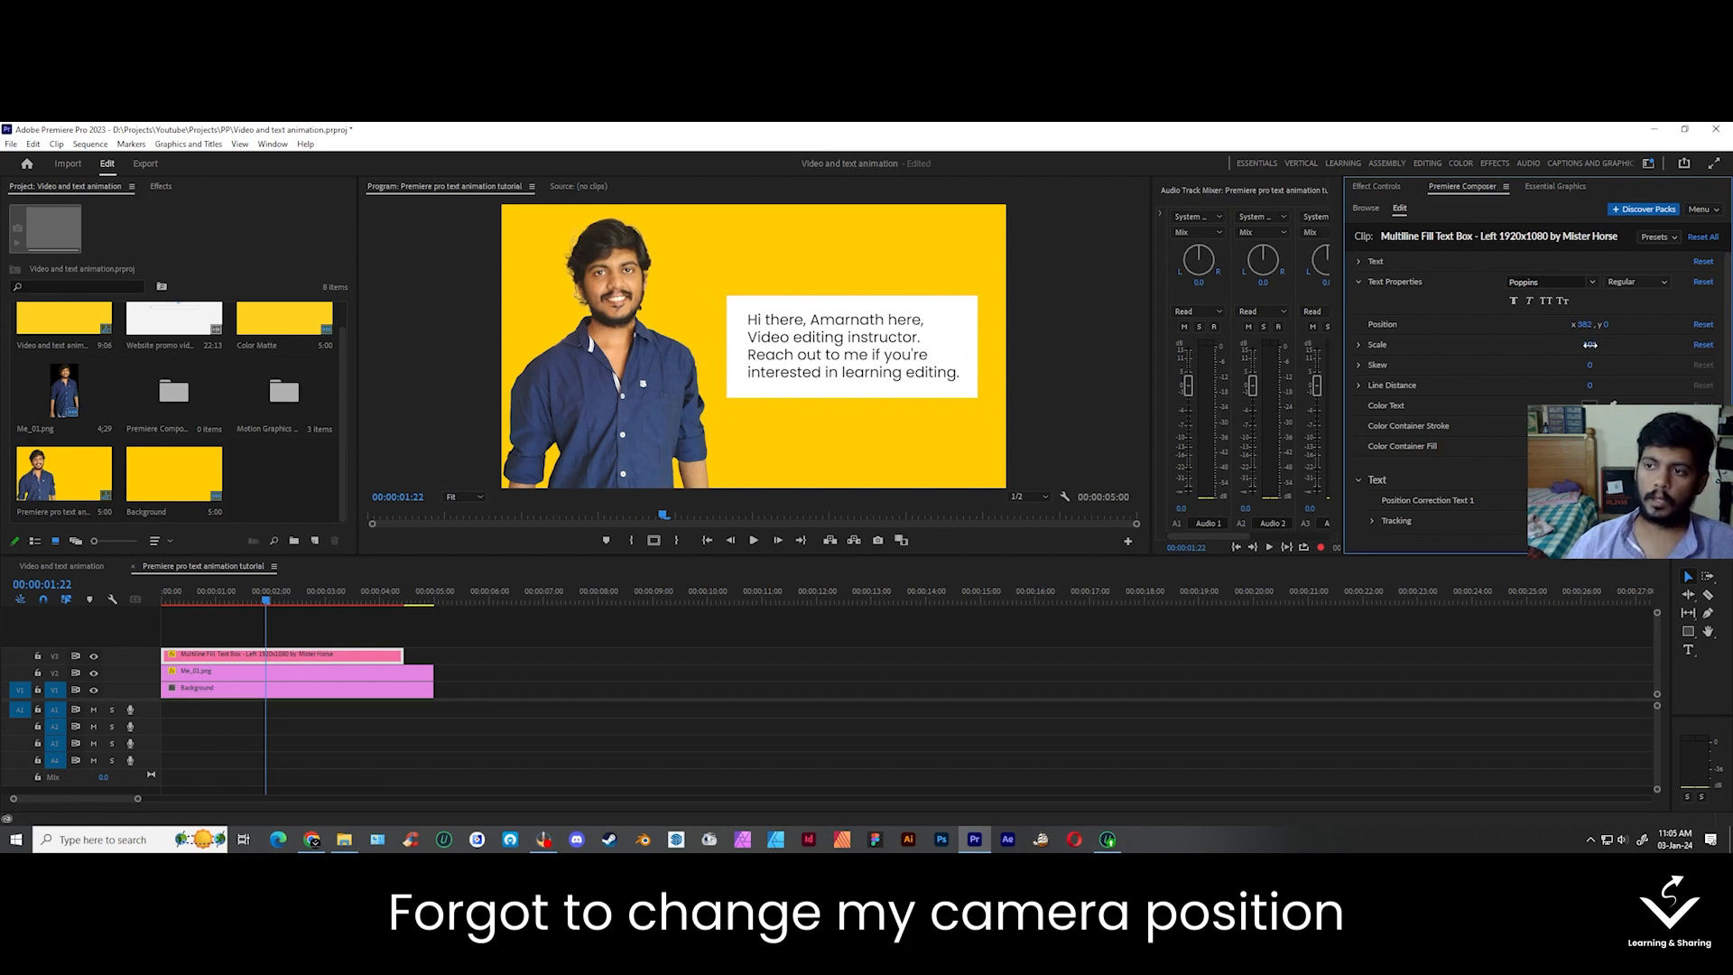
click(1703, 344)
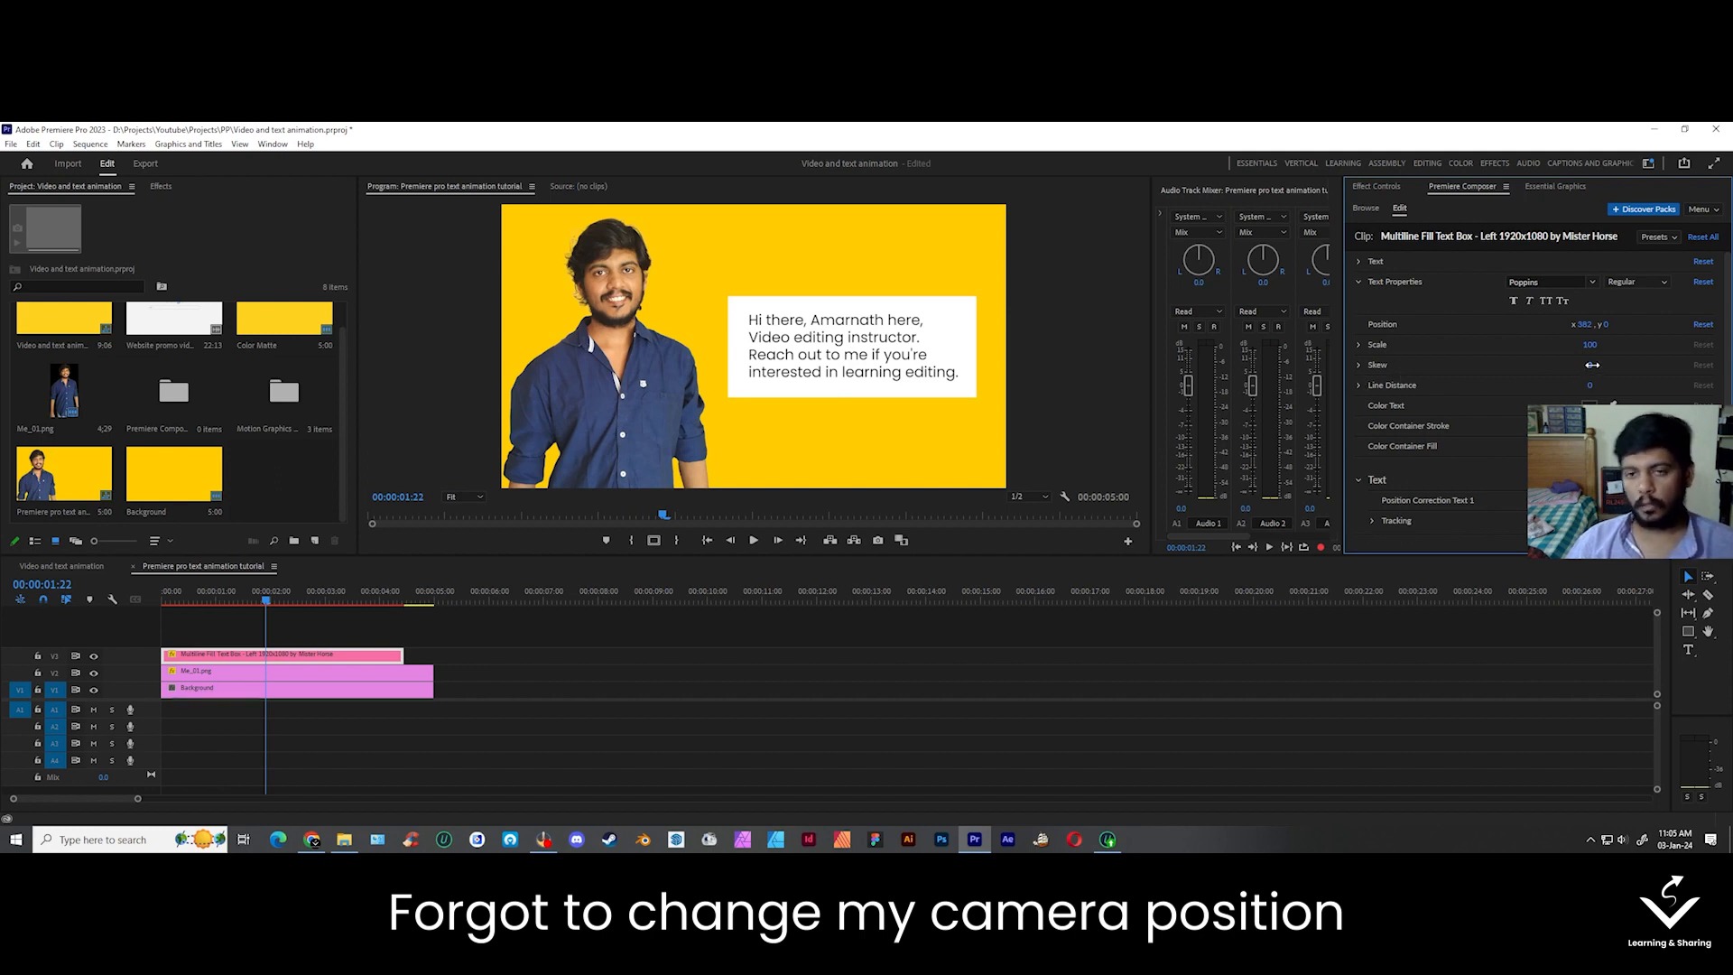
drag(1592, 367, 1598, 365)
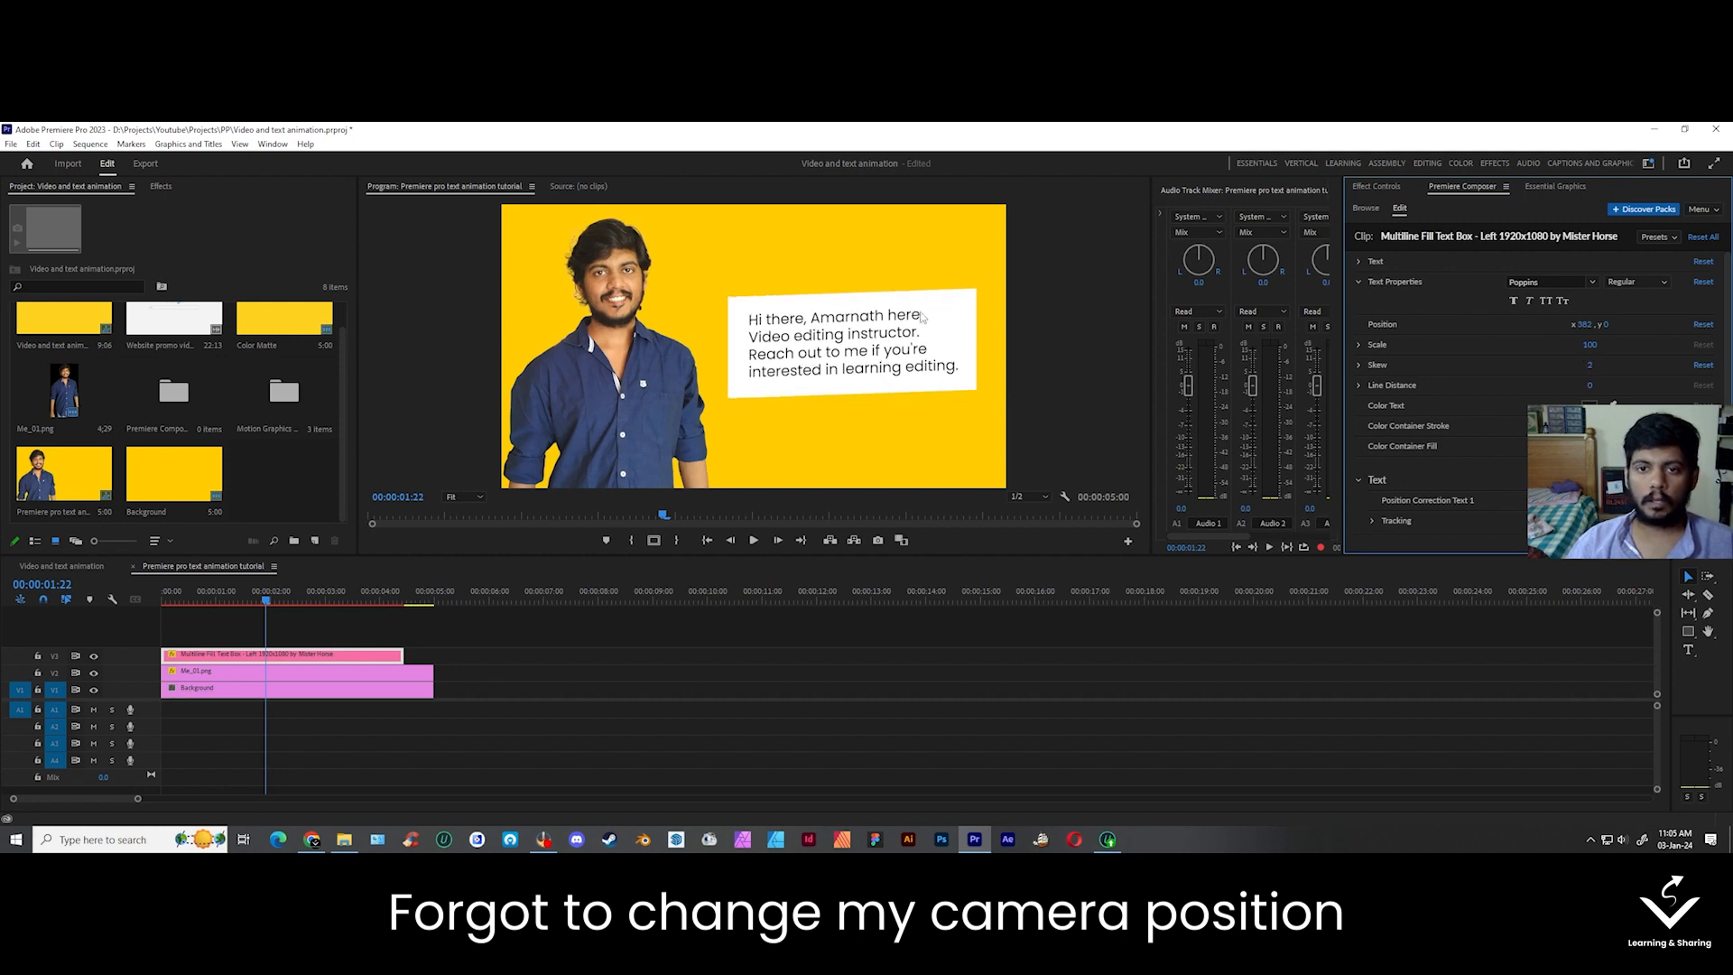
click(1704, 366)
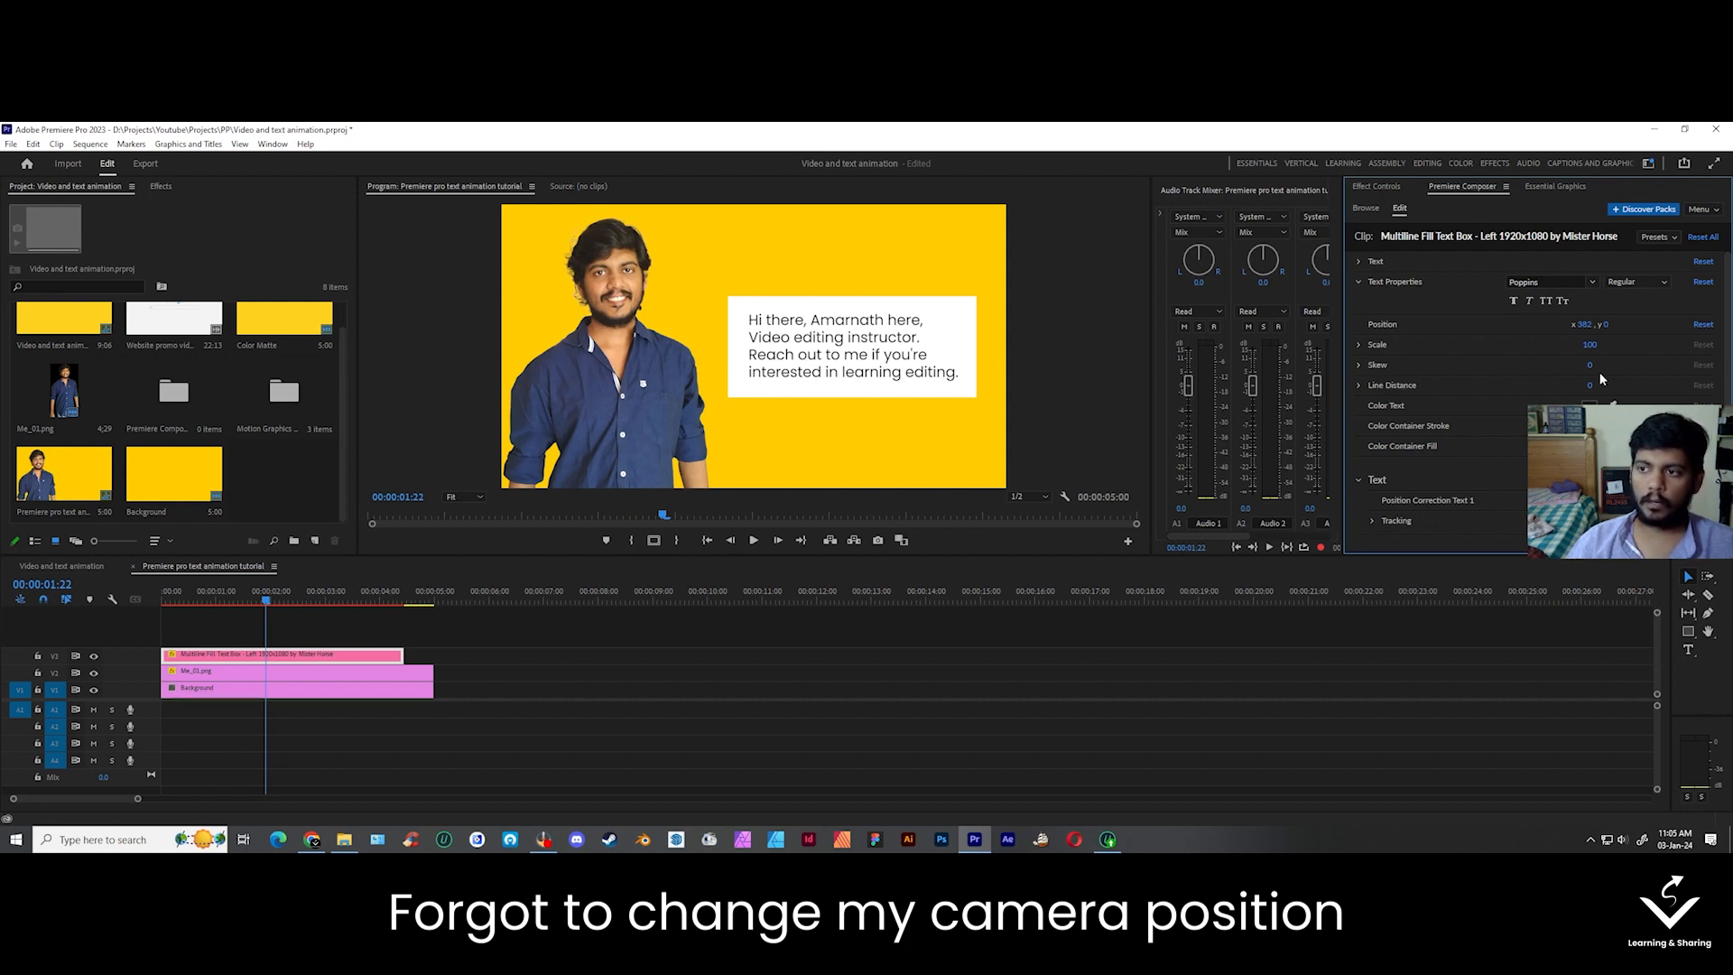
mouse_move(1591, 384)
mouse_down()
mouse_move(1609, 385)
mouse_move(1580, 385)
mouse_up()
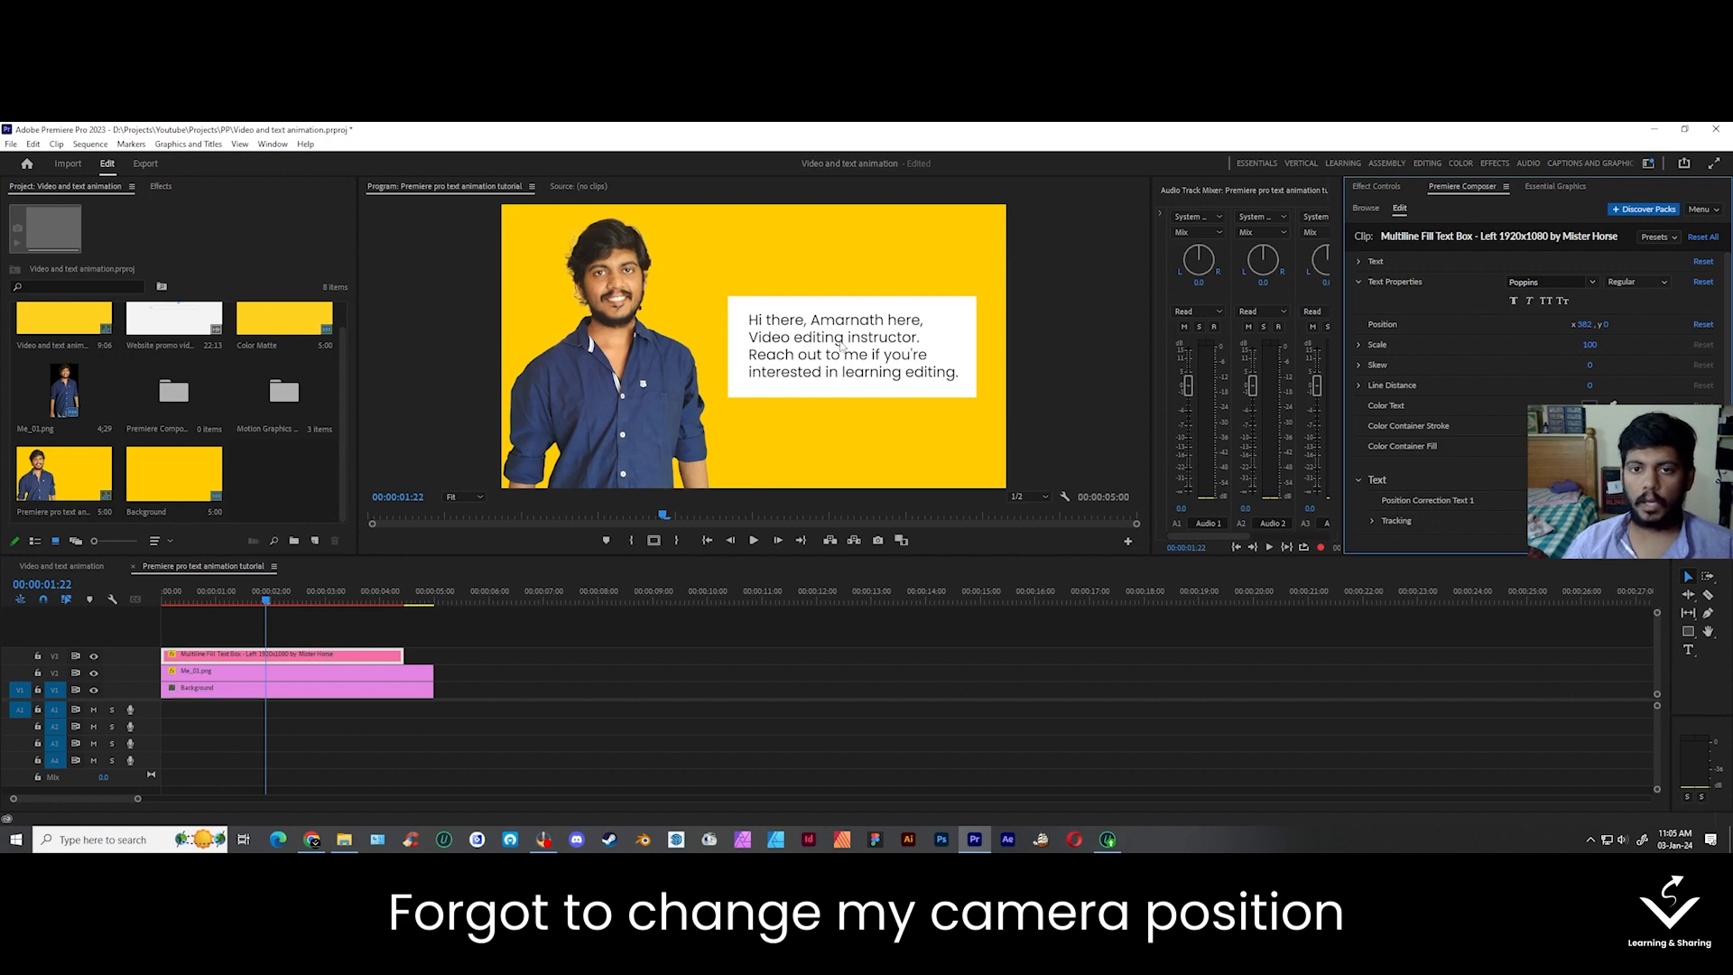
- Change the text colour of the text box to the red e25a5a
click(1590, 405)
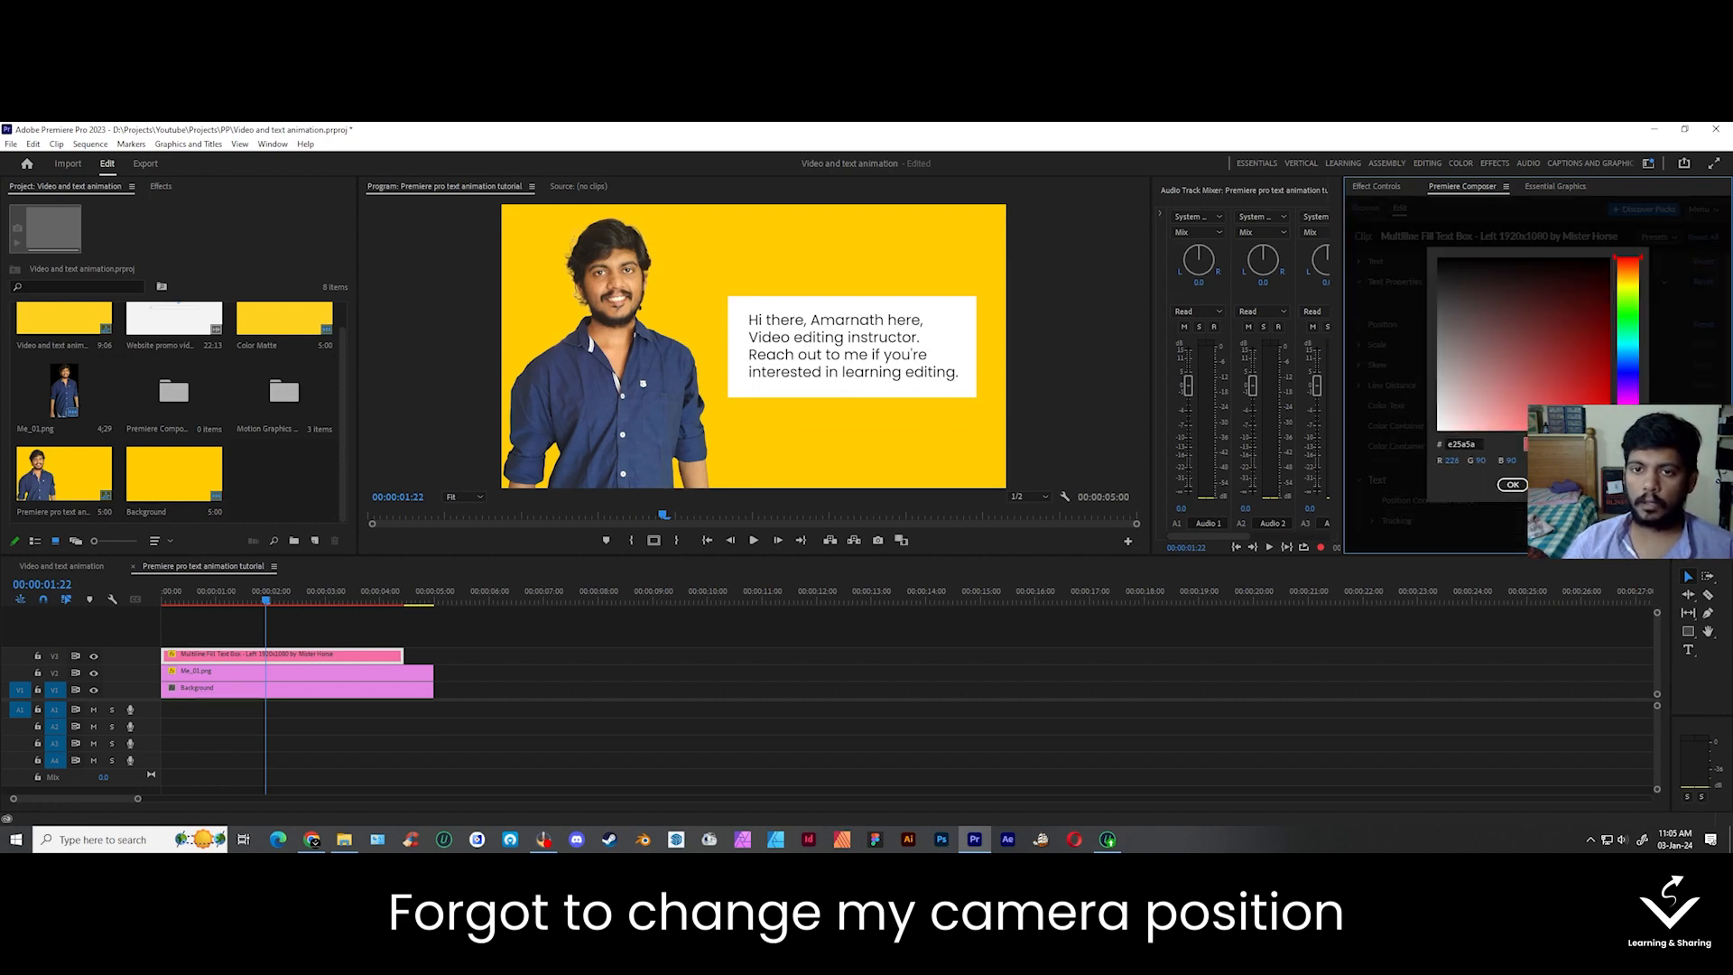
click(1514, 486)
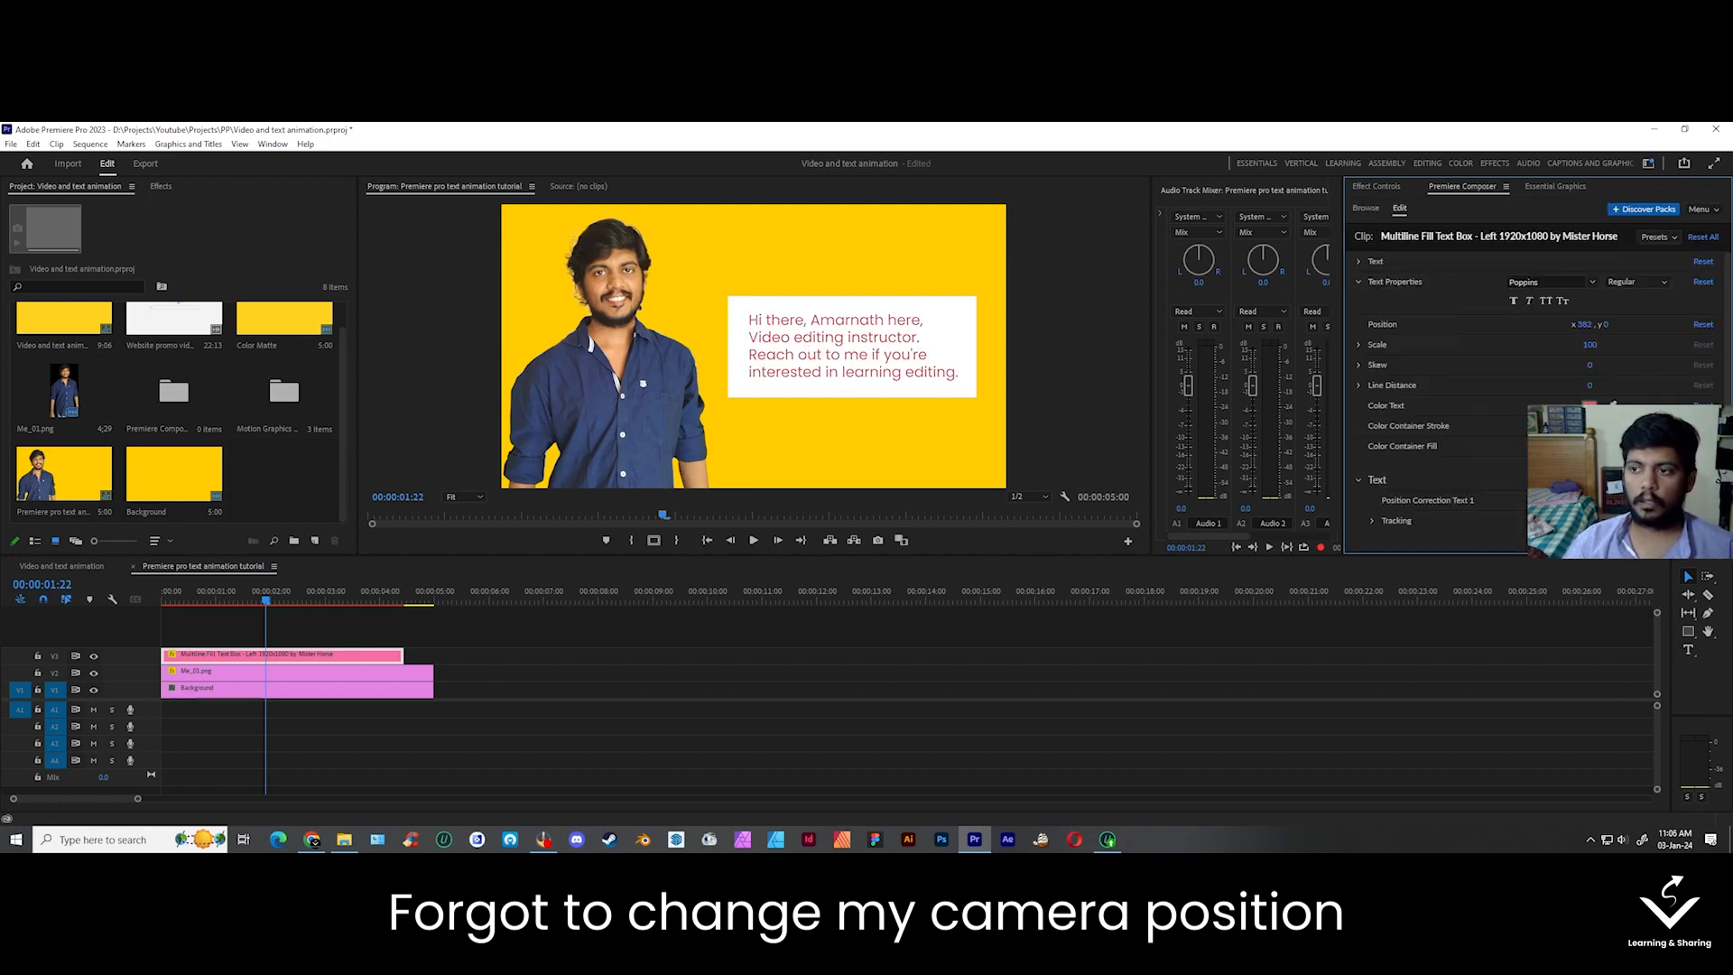
- Set the text box's text colour to black and shift its container stroke colour to dark purple
click(1590, 405)
drag(1473, 299, 1461, 287)
click(1513, 485)
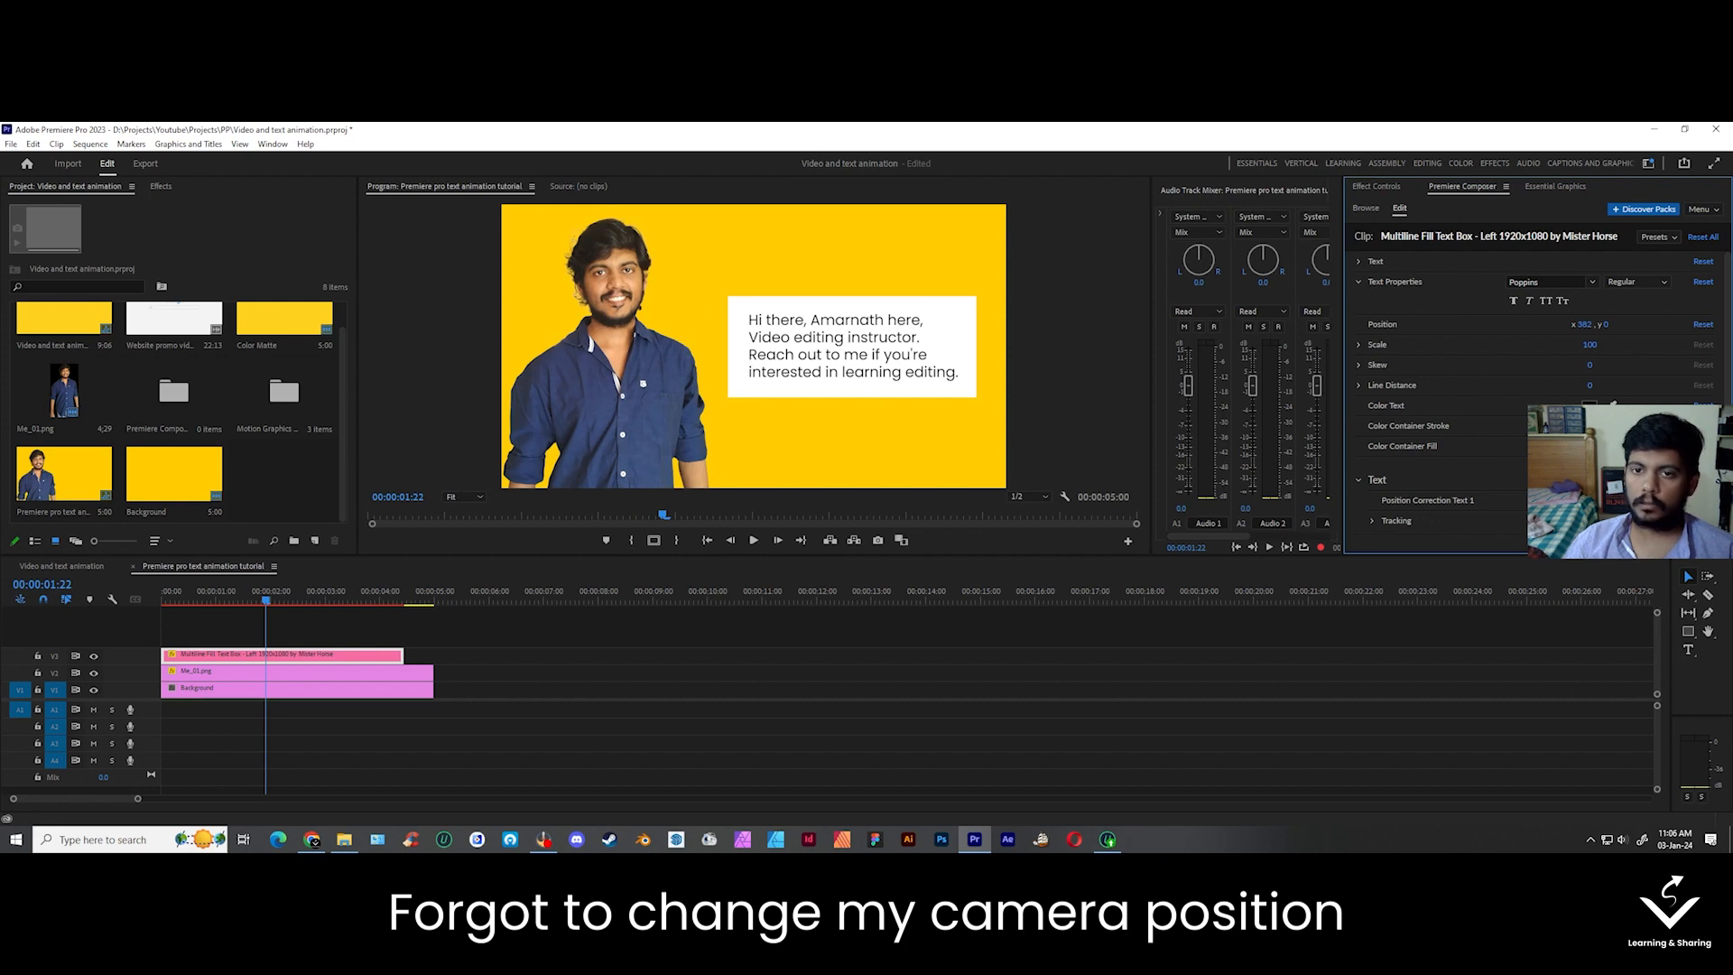
click(1589, 426)
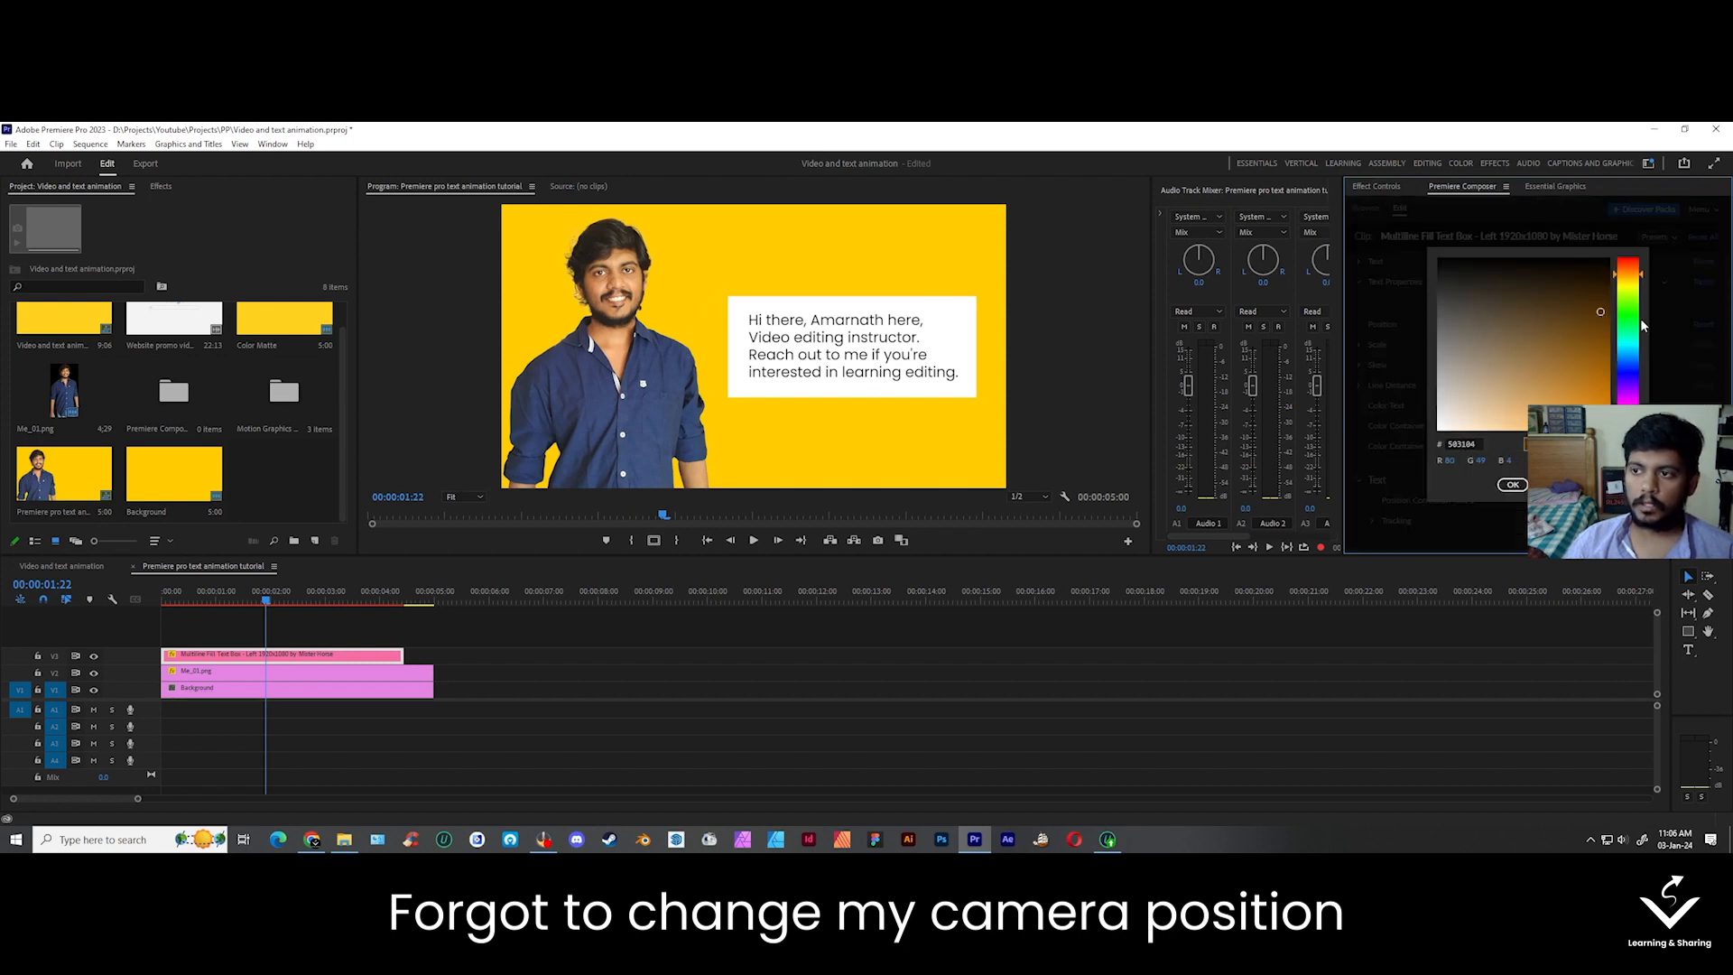
drag(1643, 327, 1639, 400)
click(1513, 485)
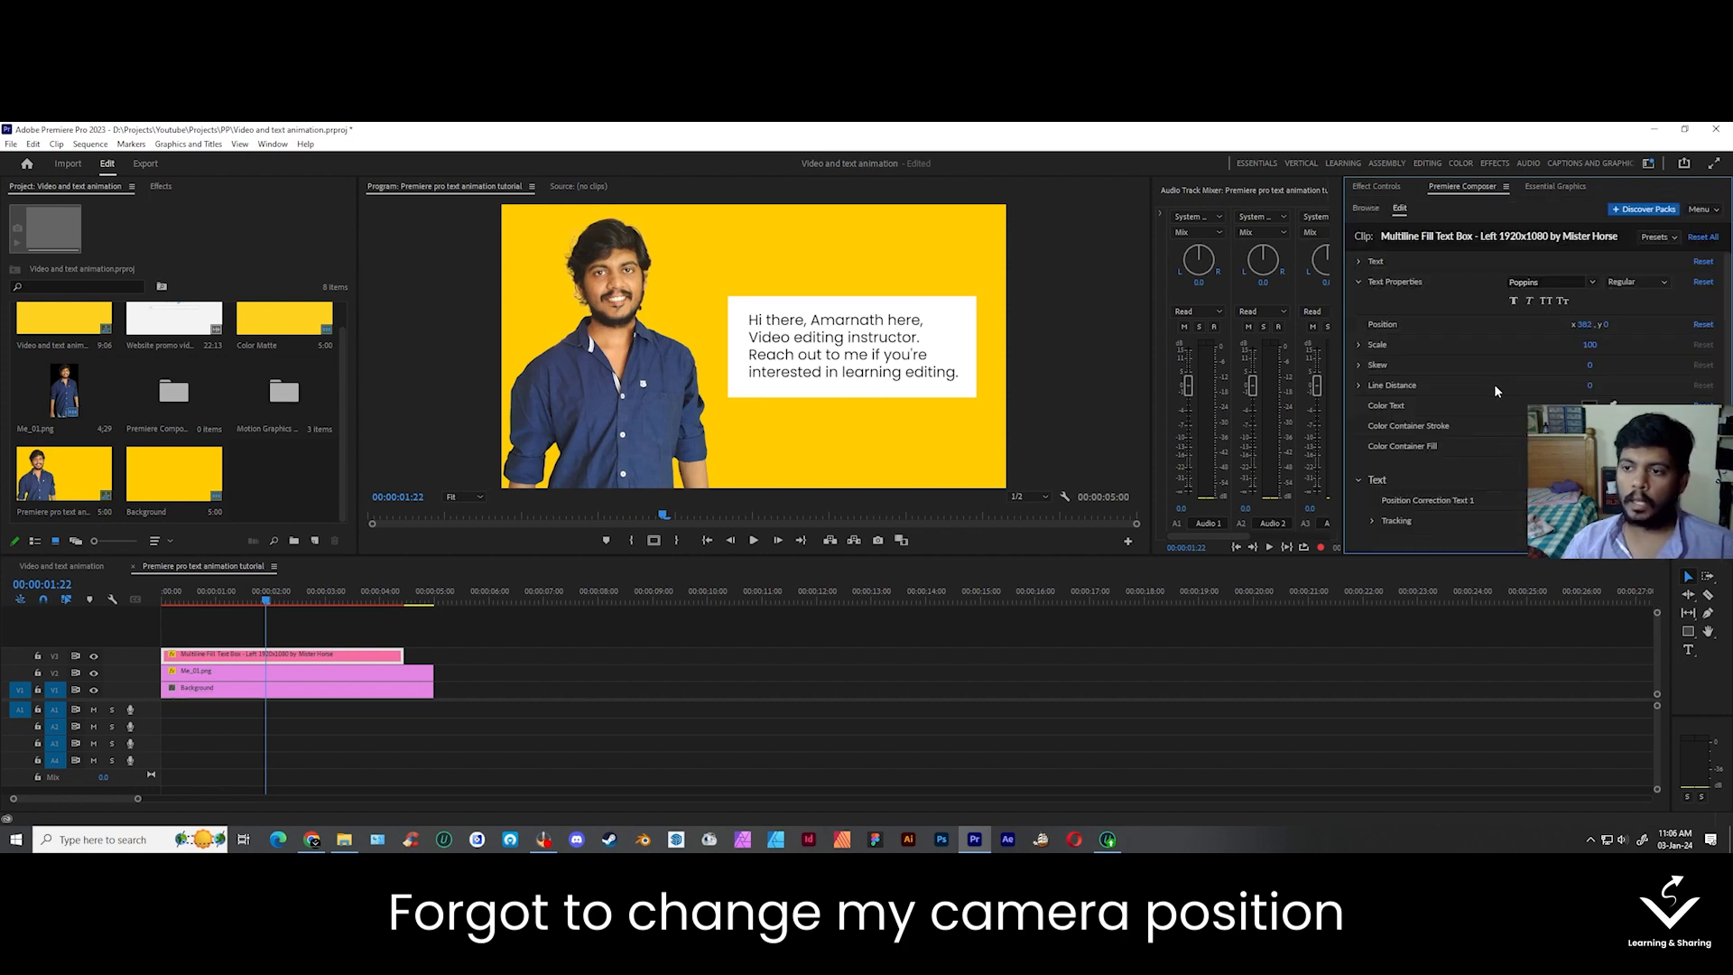
- Try a dark red container fill on the text box and return the fill to white
scroll(1493, 386, down, 1)
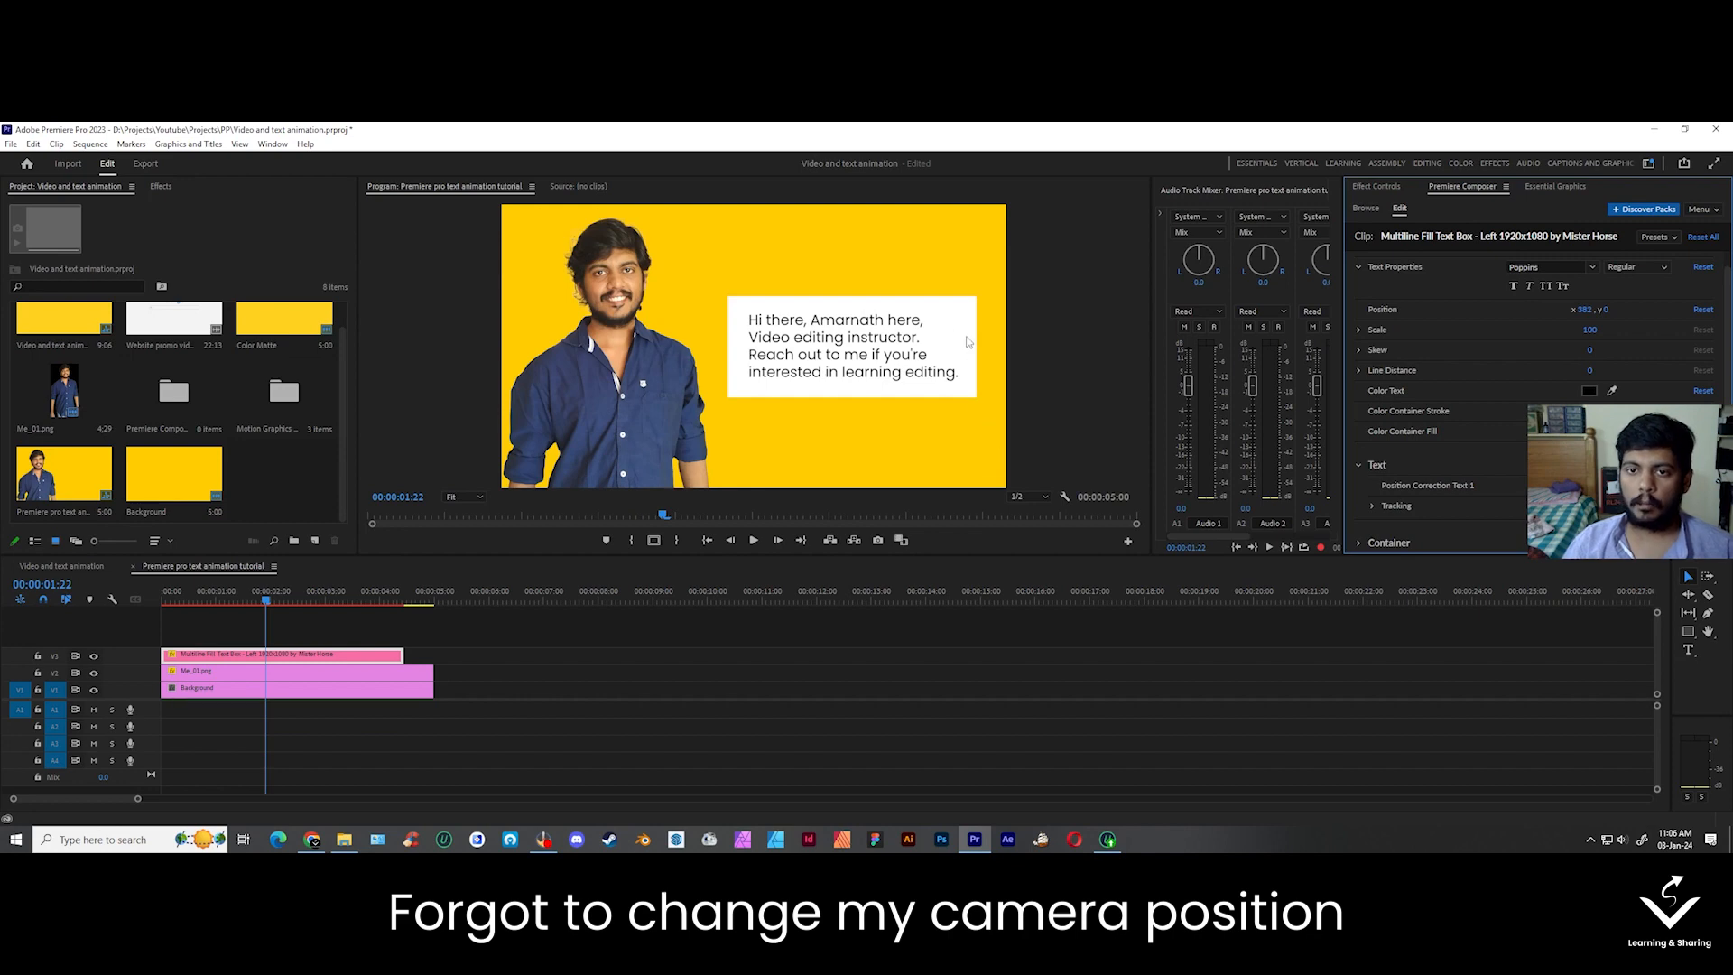
click(1589, 431)
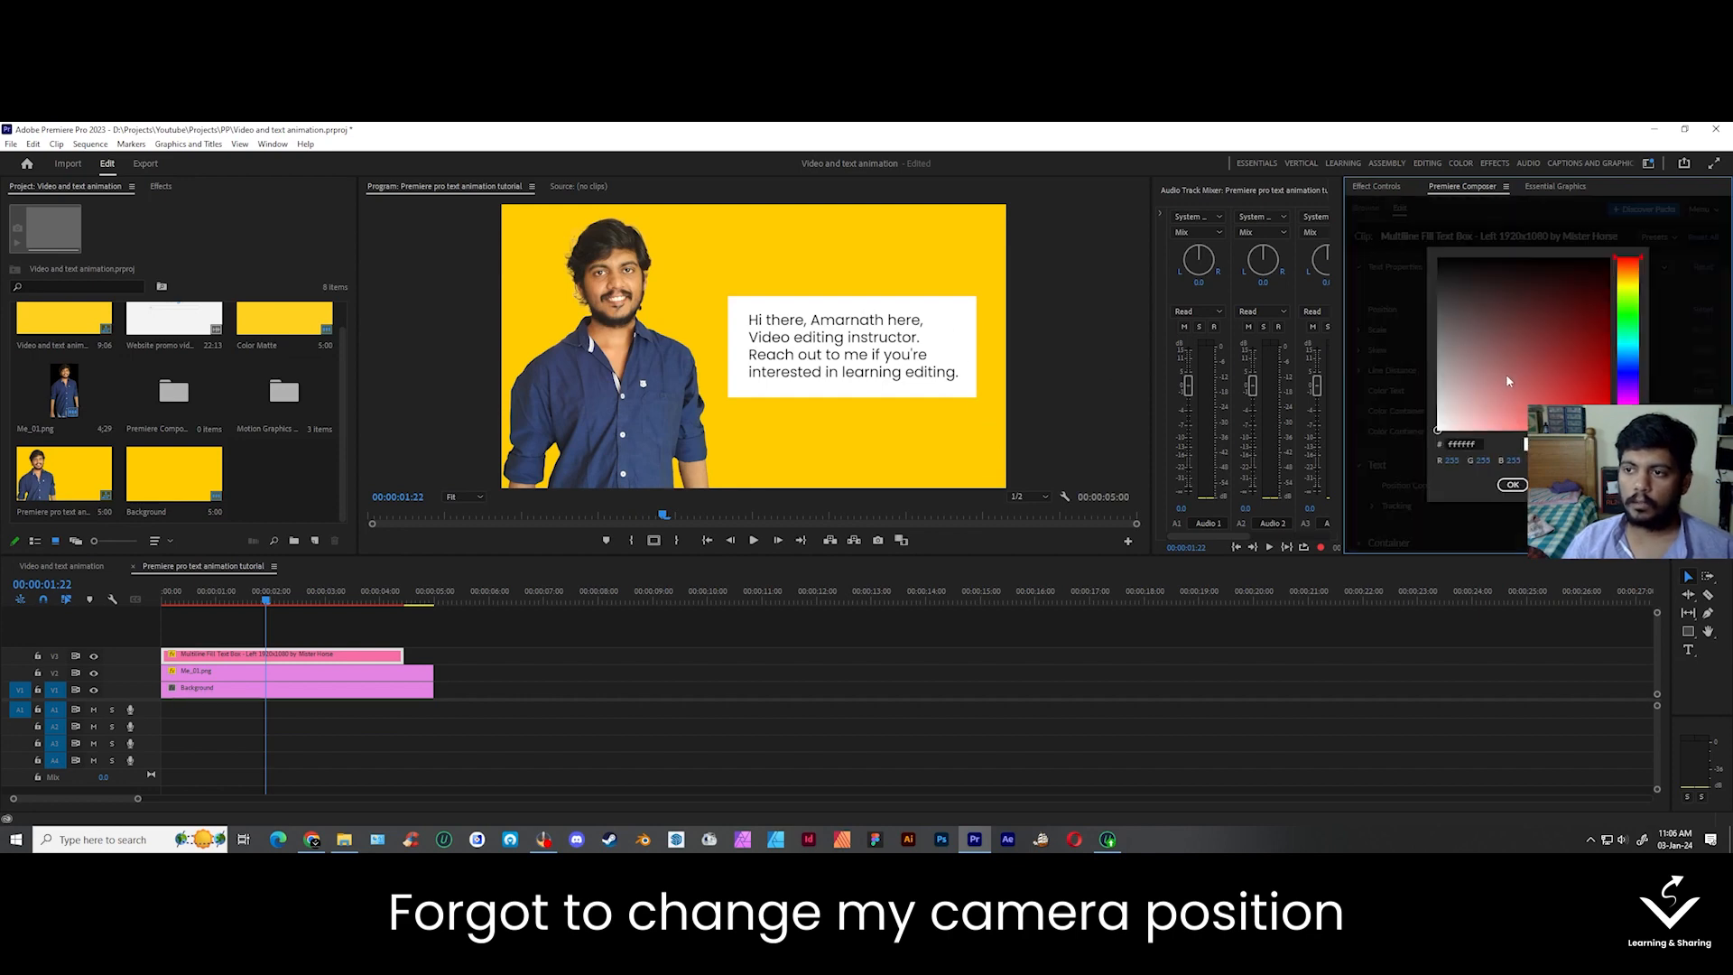
click(1519, 484)
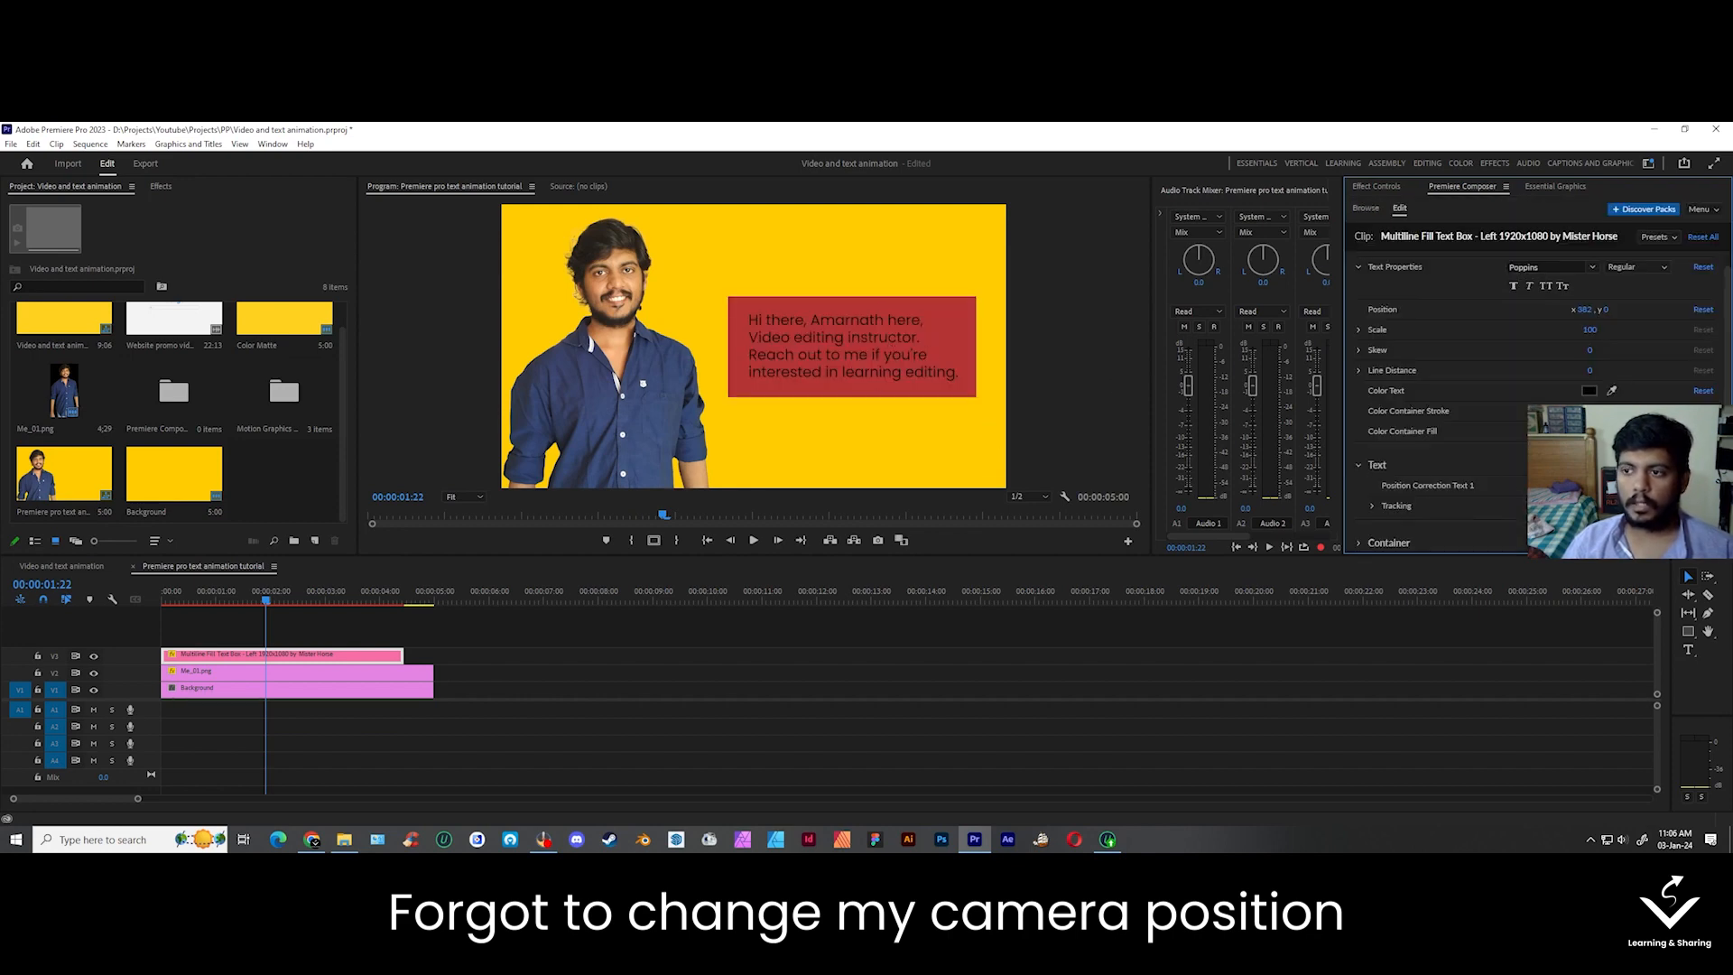
click(1589, 430)
click(1512, 485)
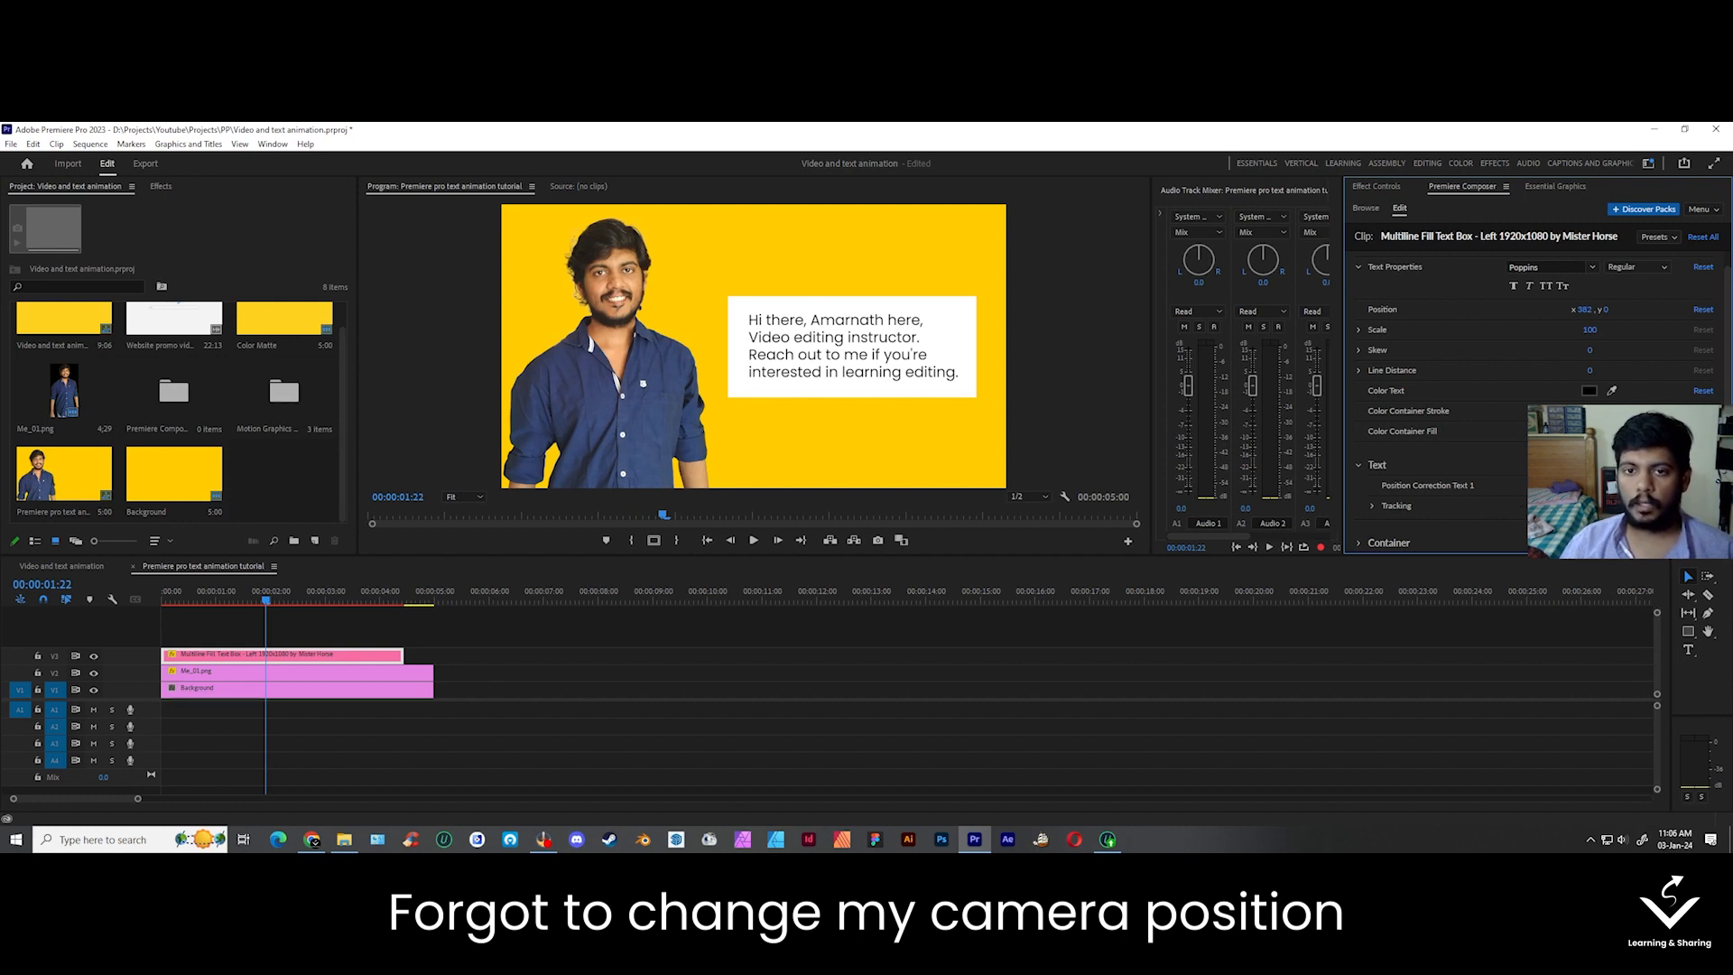
- Try the text's position correction and tracking, restore both values, and collapse the text group
mouse_move(1586, 486)
mouse_down()
mouse_move(1547, 486)
mouse_move(1615, 486)
mouse_move(1587, 486)
mouse_up()
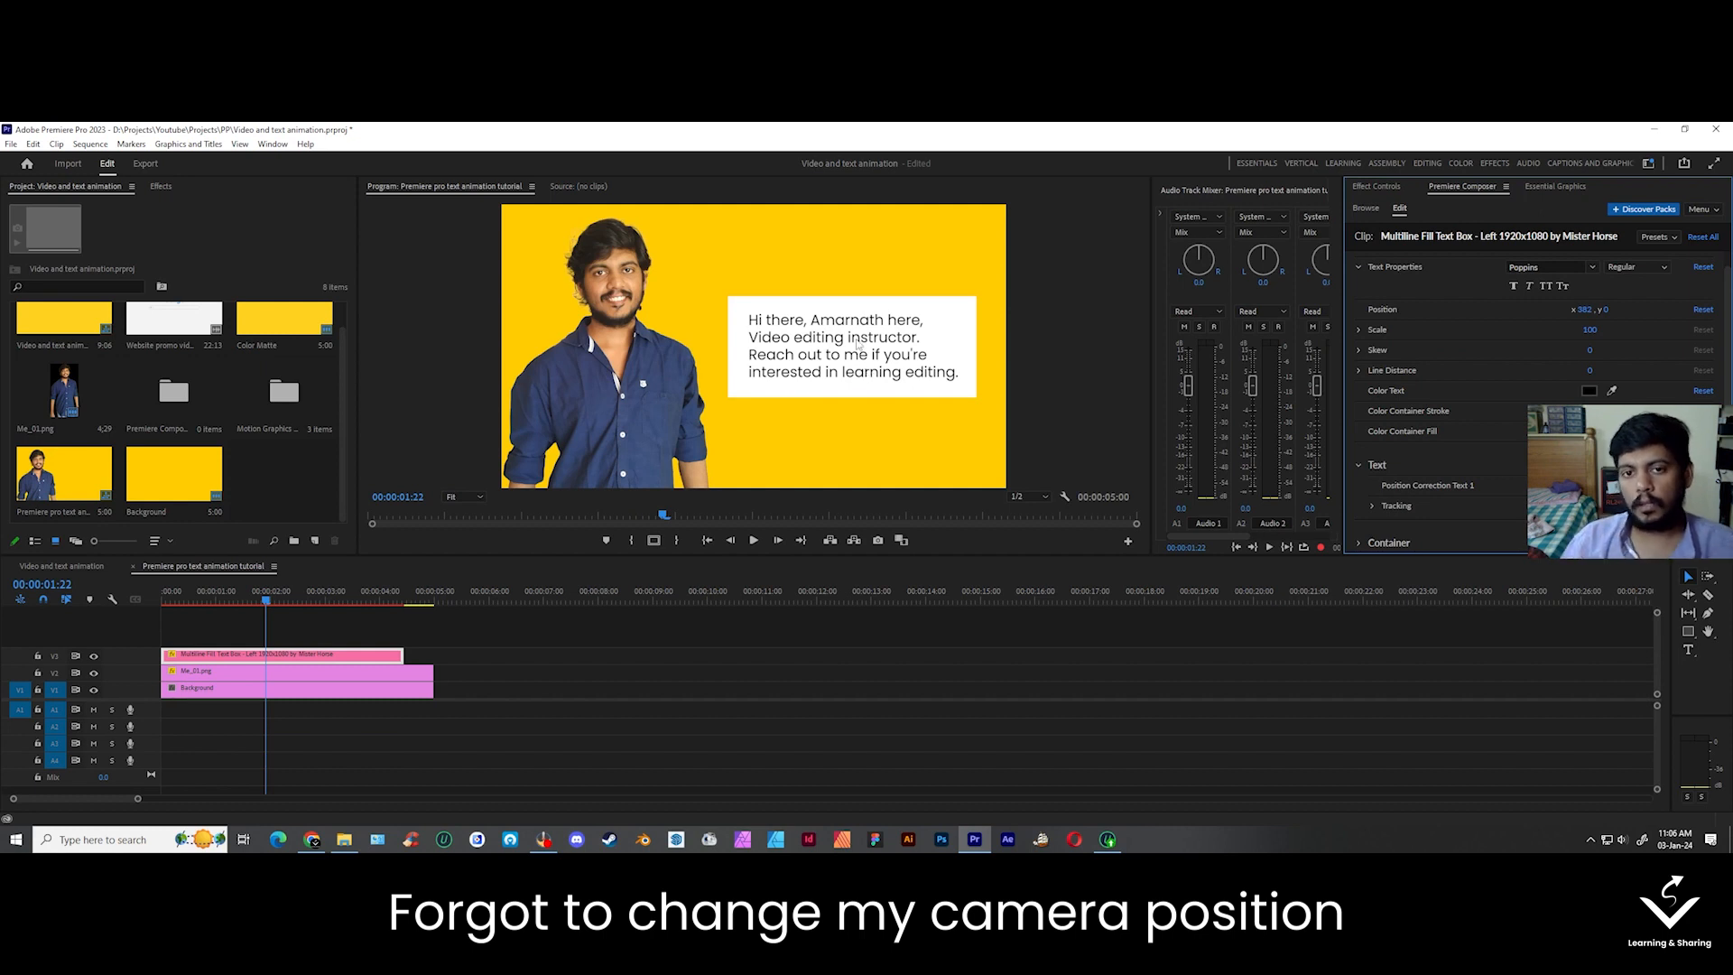
mouse_move(1589, 506)
mouse_down()
mouse_move(1616, 506)
mouse_move(1591, 505)
mouse_up()
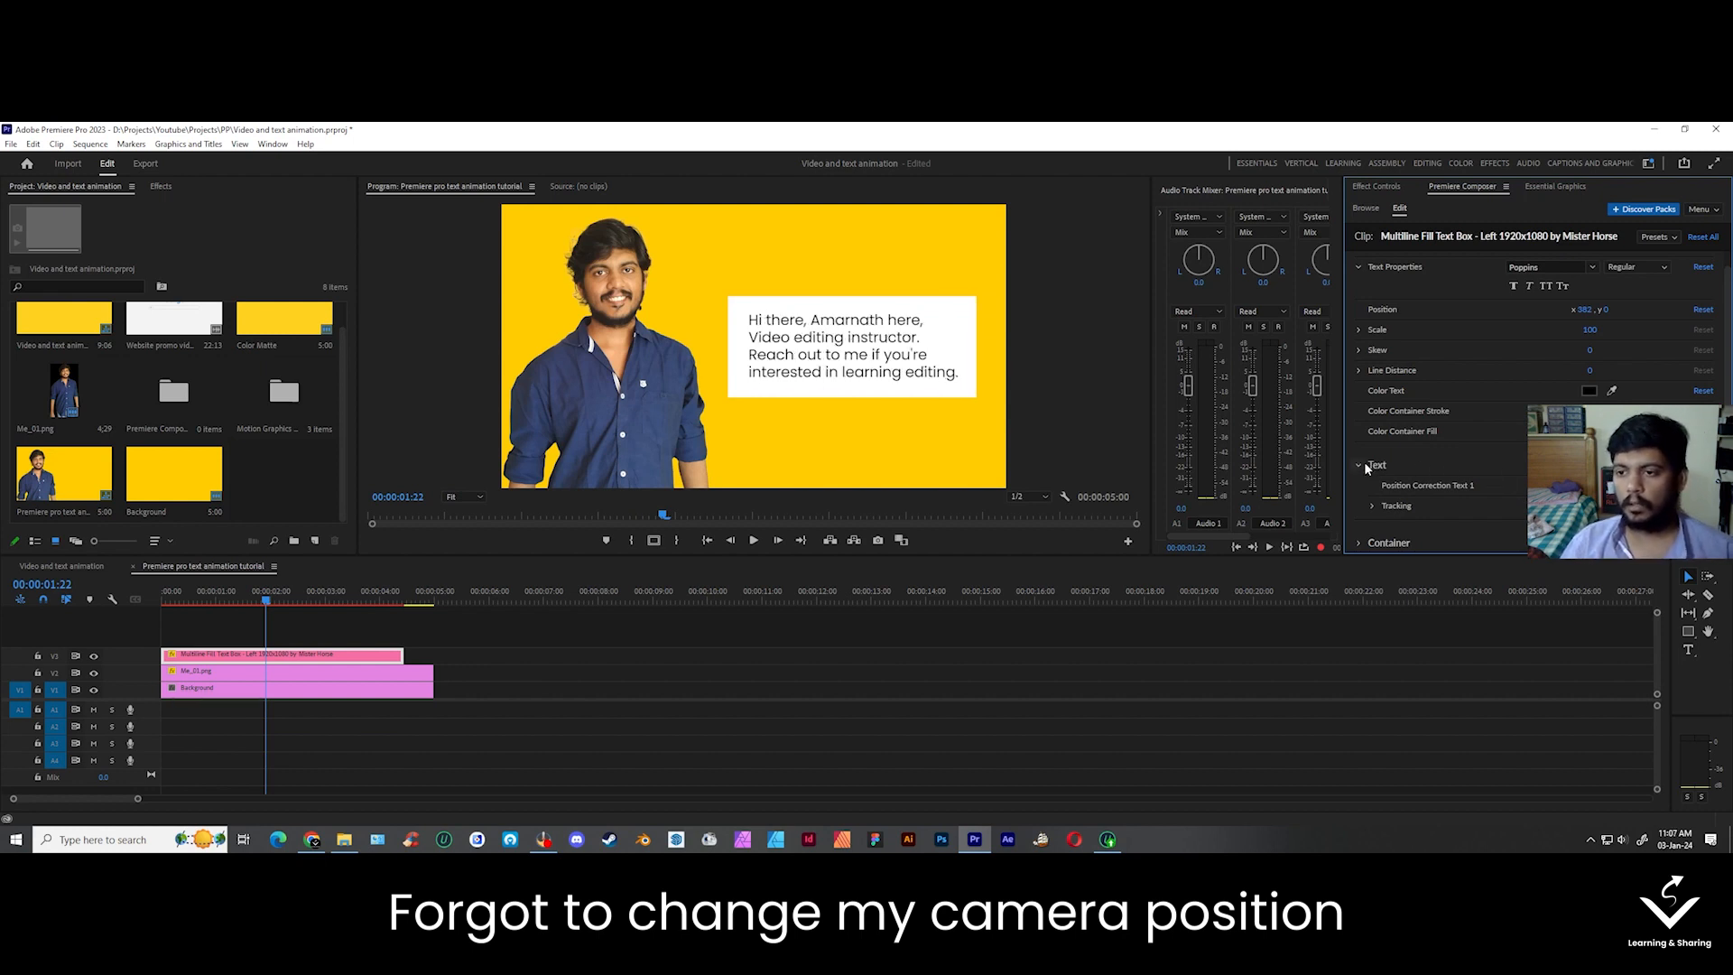
click(1362, 465)
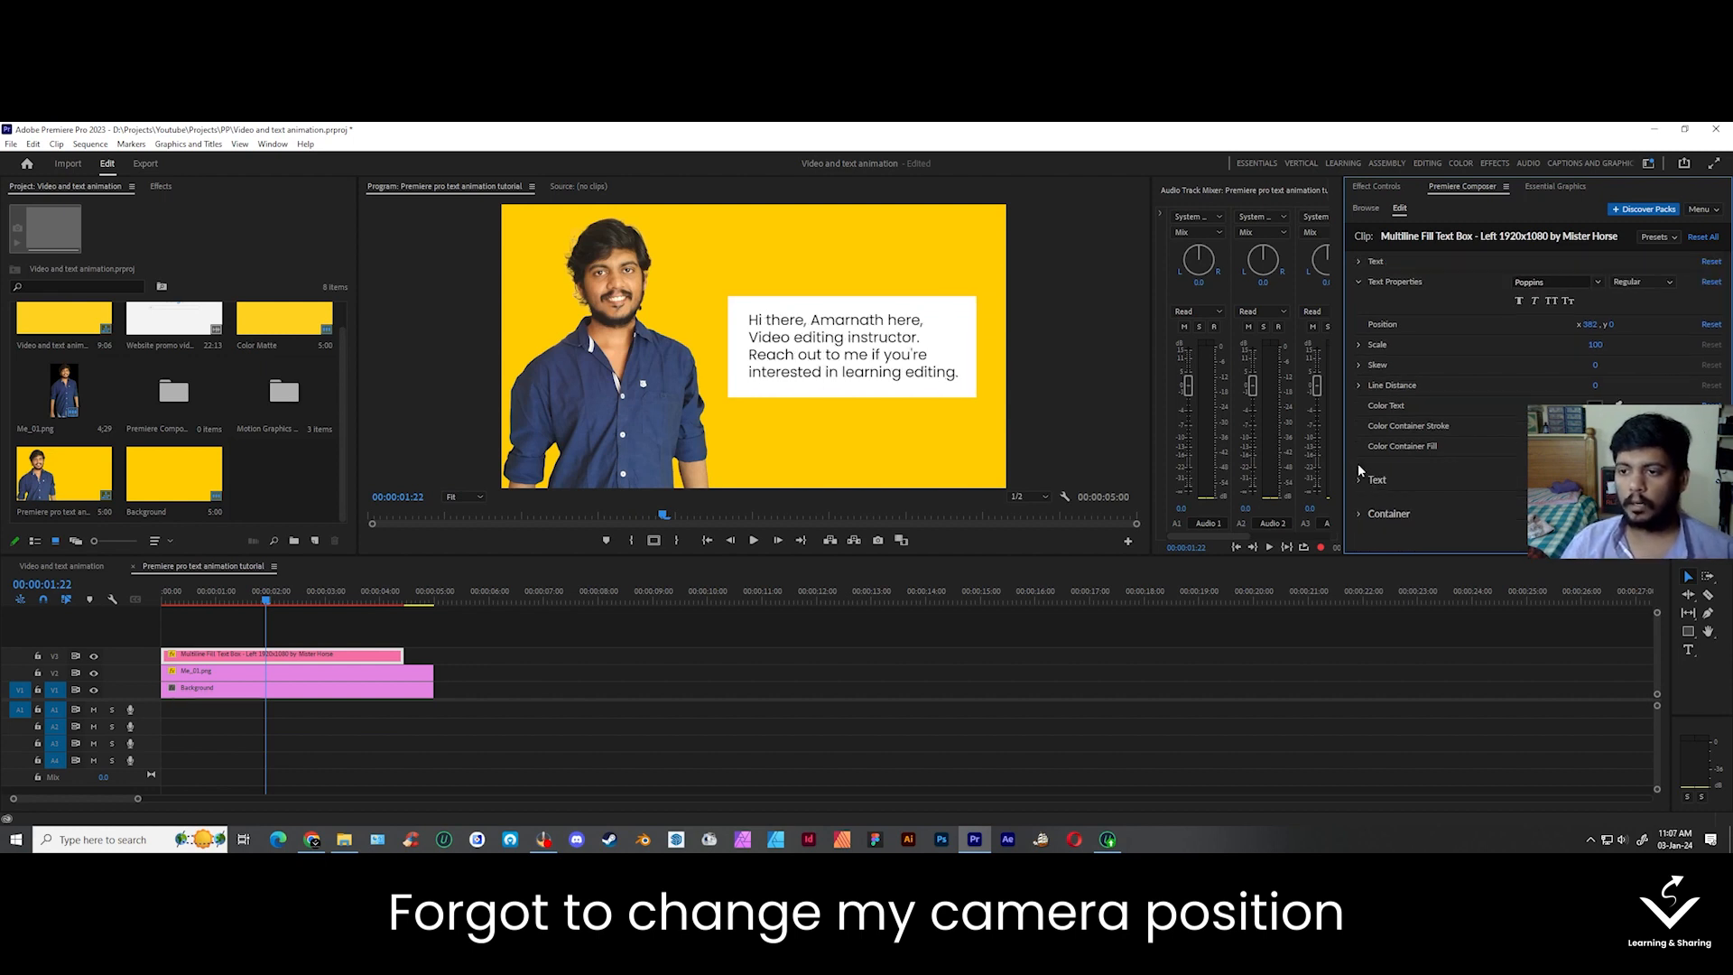
- Round the corners of the text box container and increase its stroke width to give it an outline
click(1360, 515)
scroll(1466, 495, down, 2)
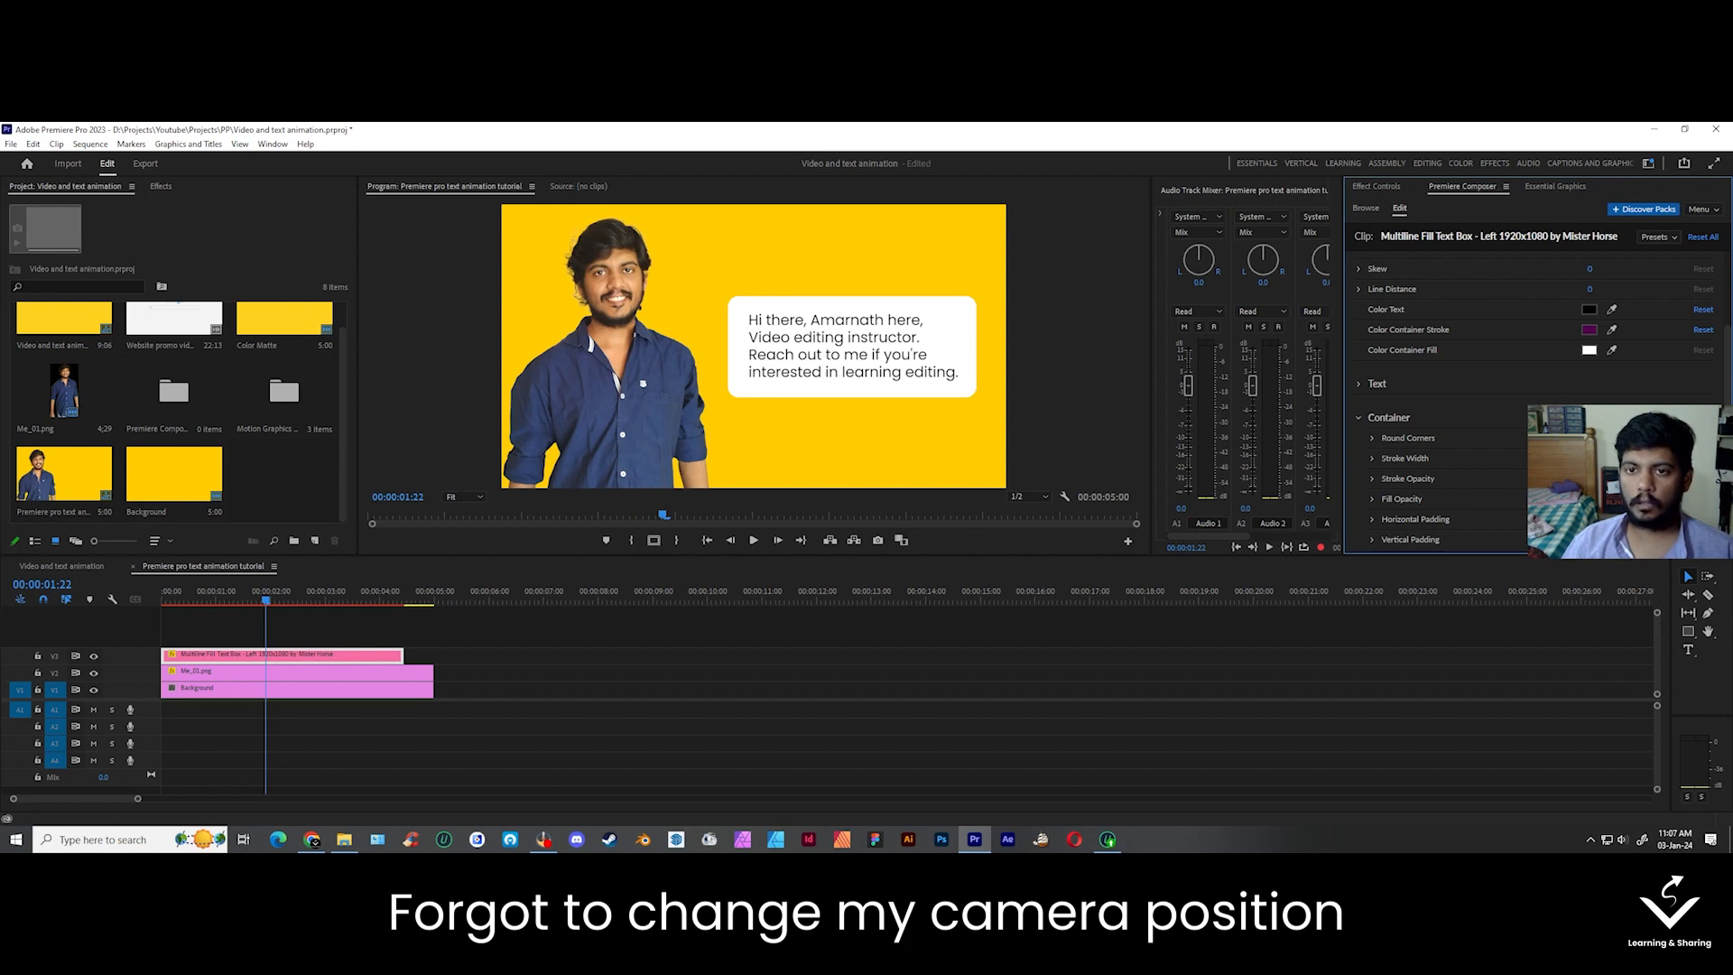
drag(1590, 459, 1608, 458)
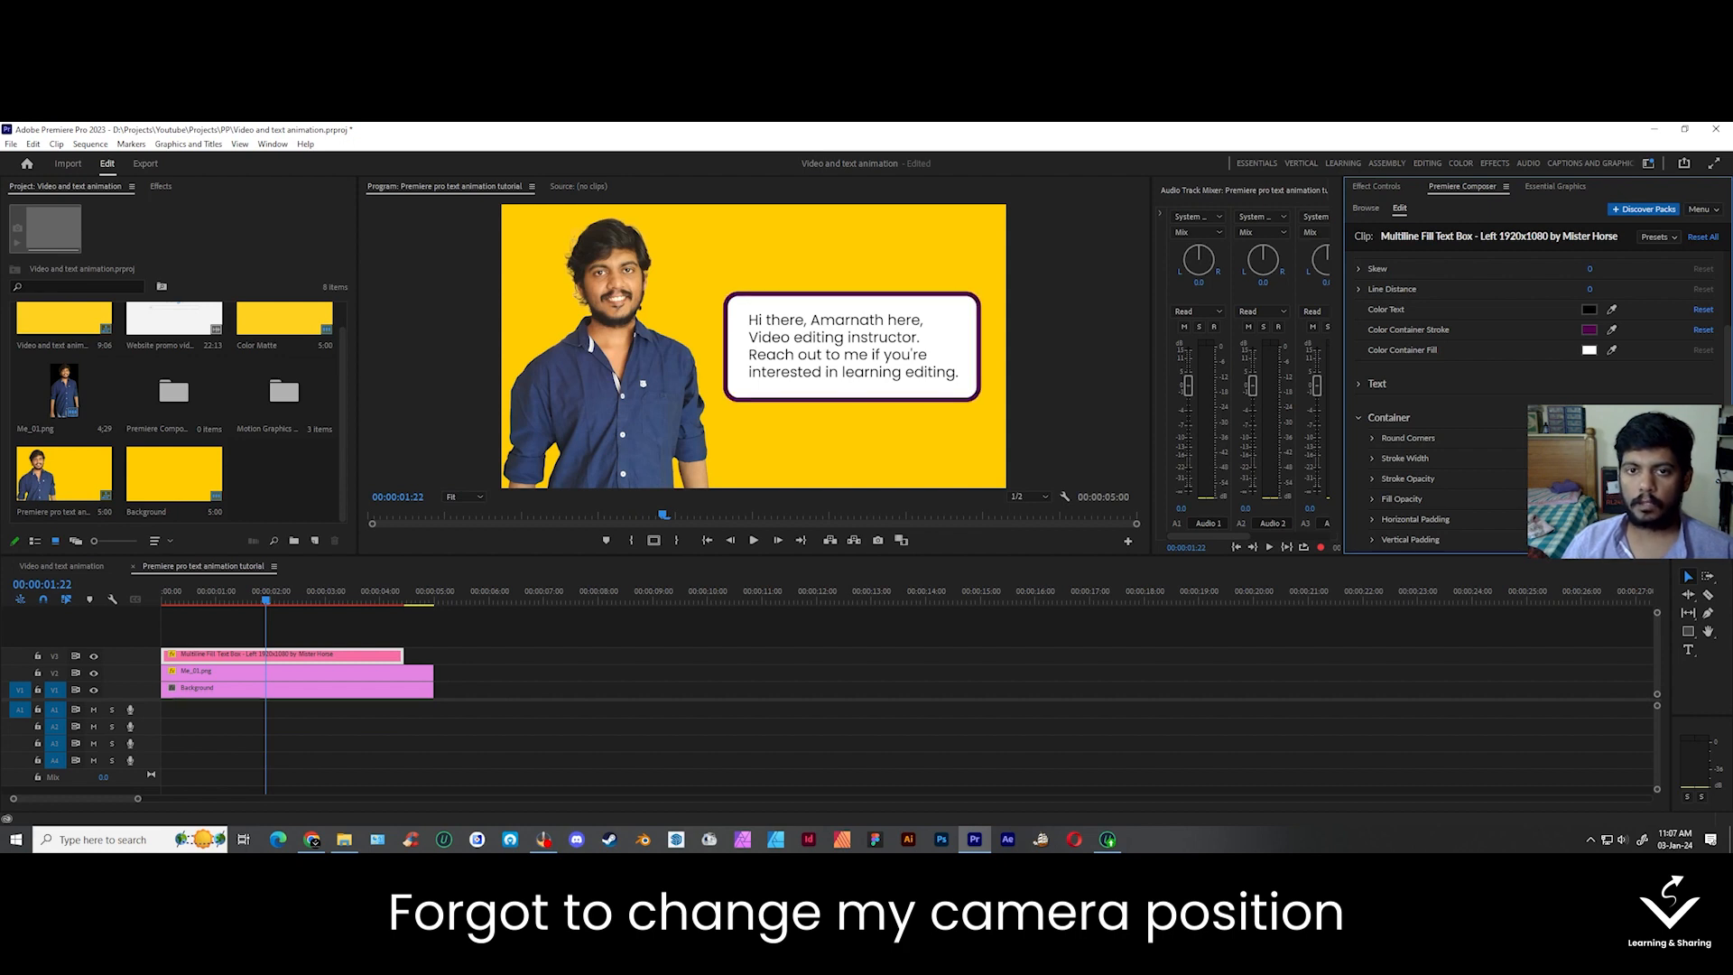
- Try the pink e1287b as the container stroke colour, and replace it with the blue sampled from the shirt in the photo
click(1589, 330)
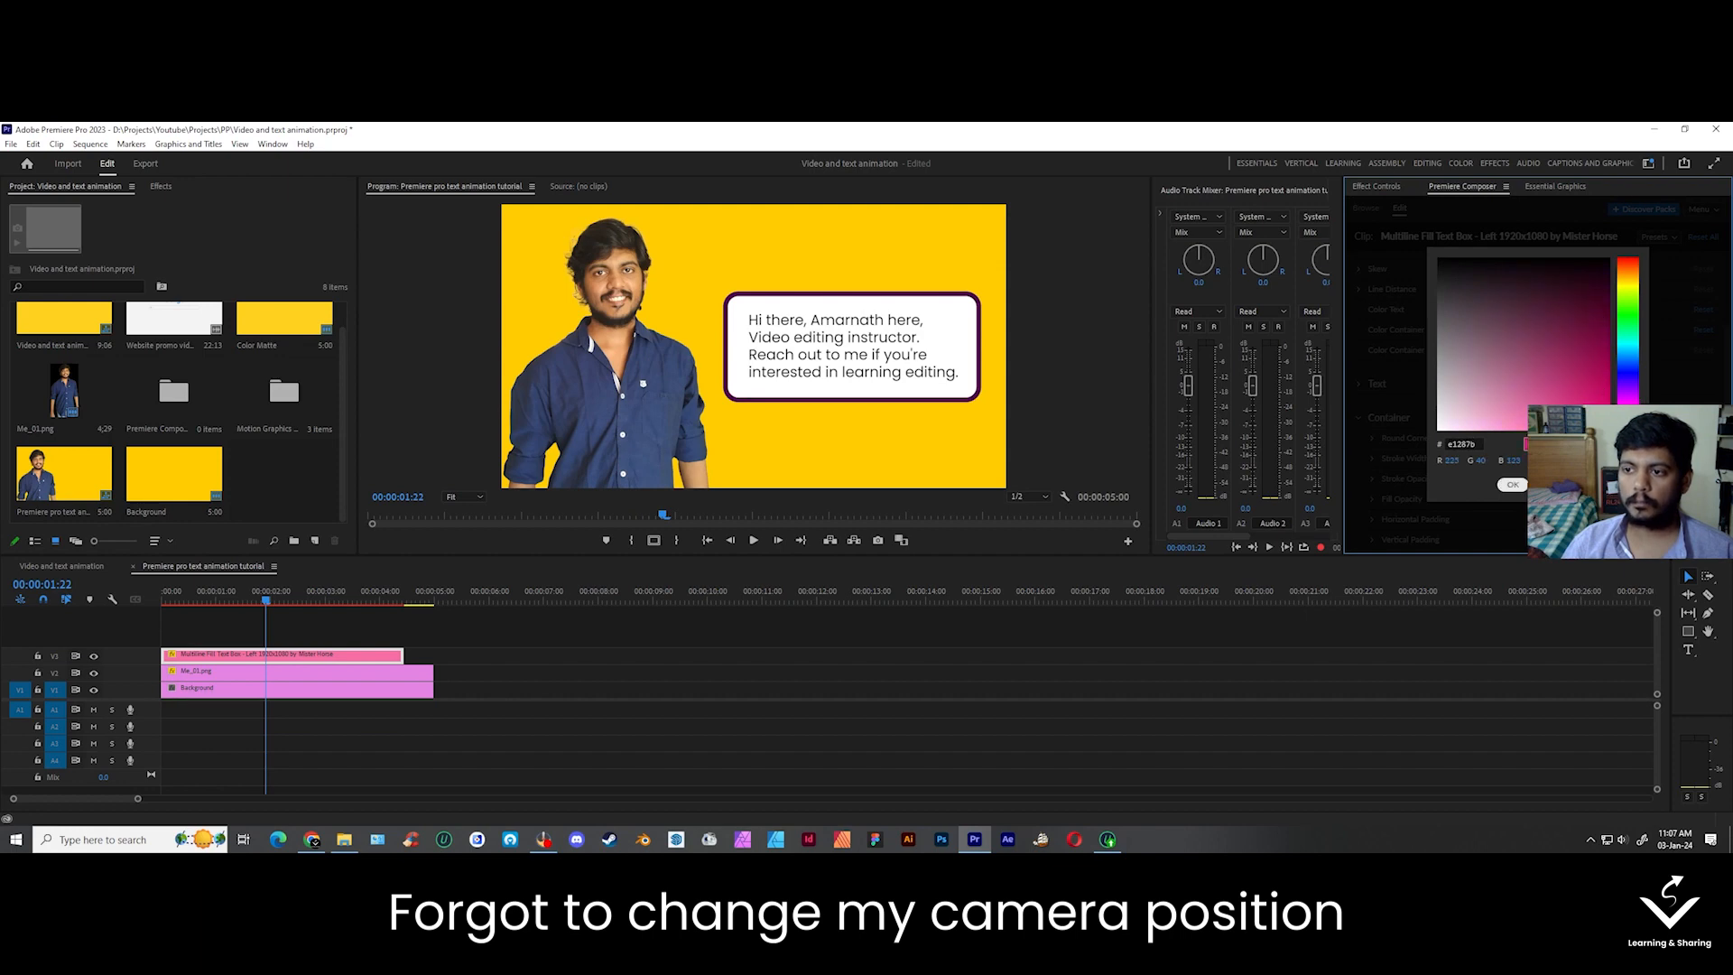
click(1512, 484)
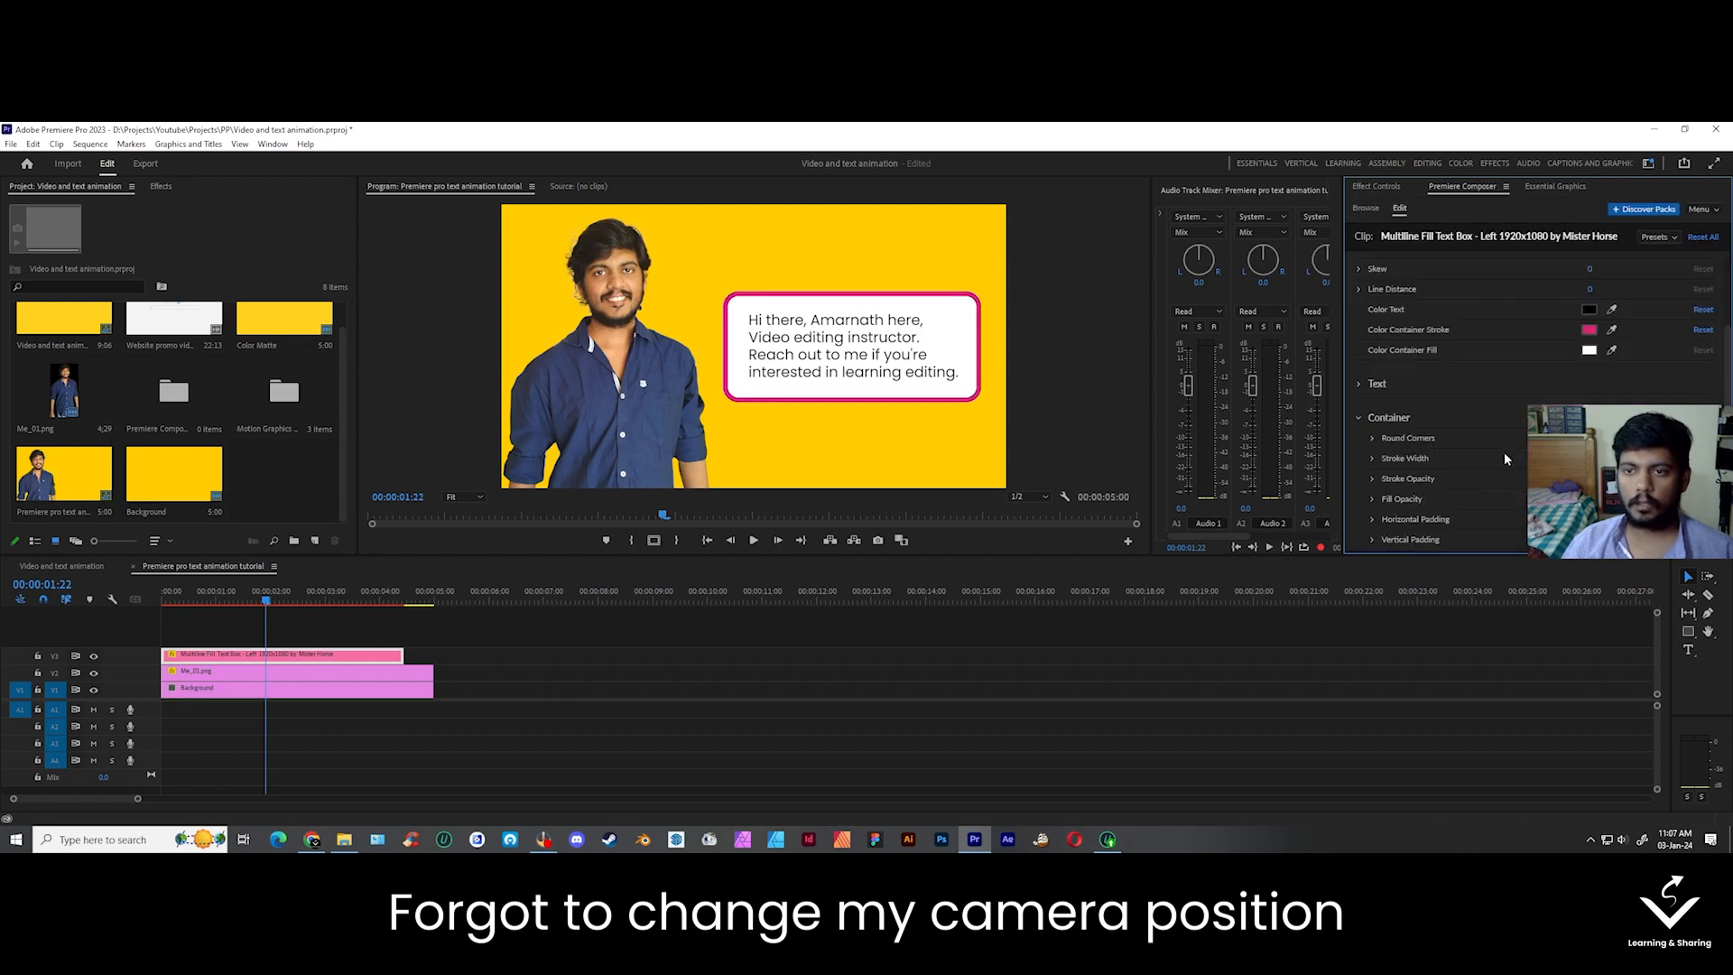
click(1614, 333)
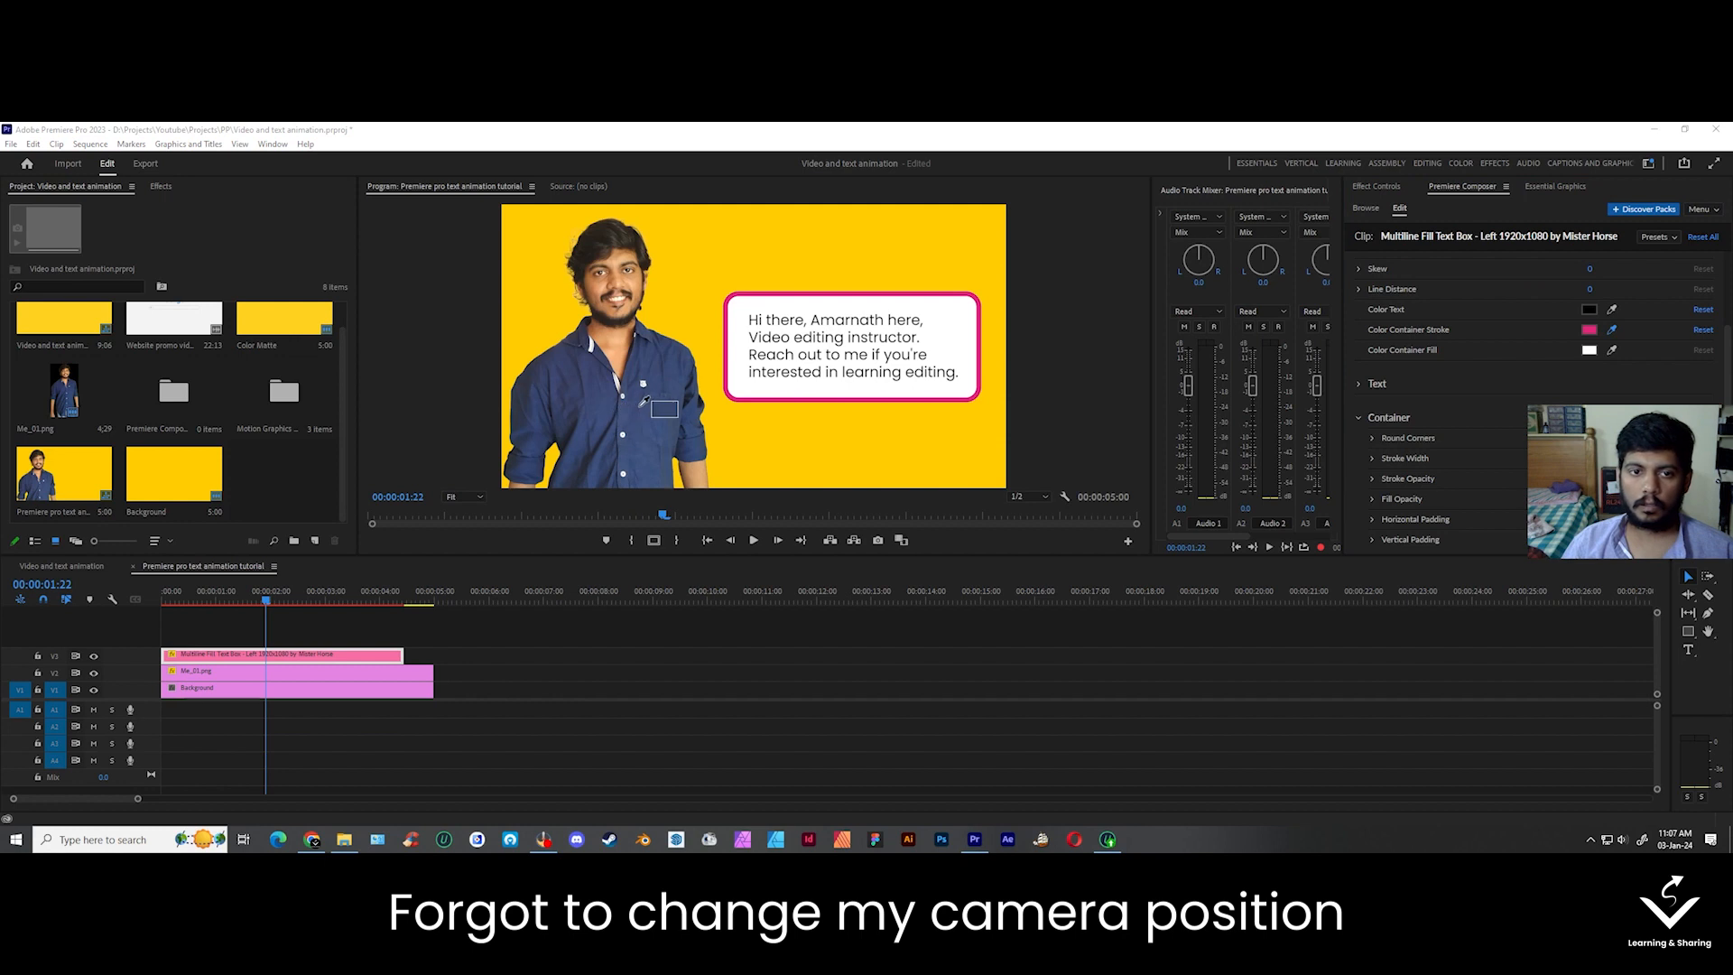
click(637, 407)
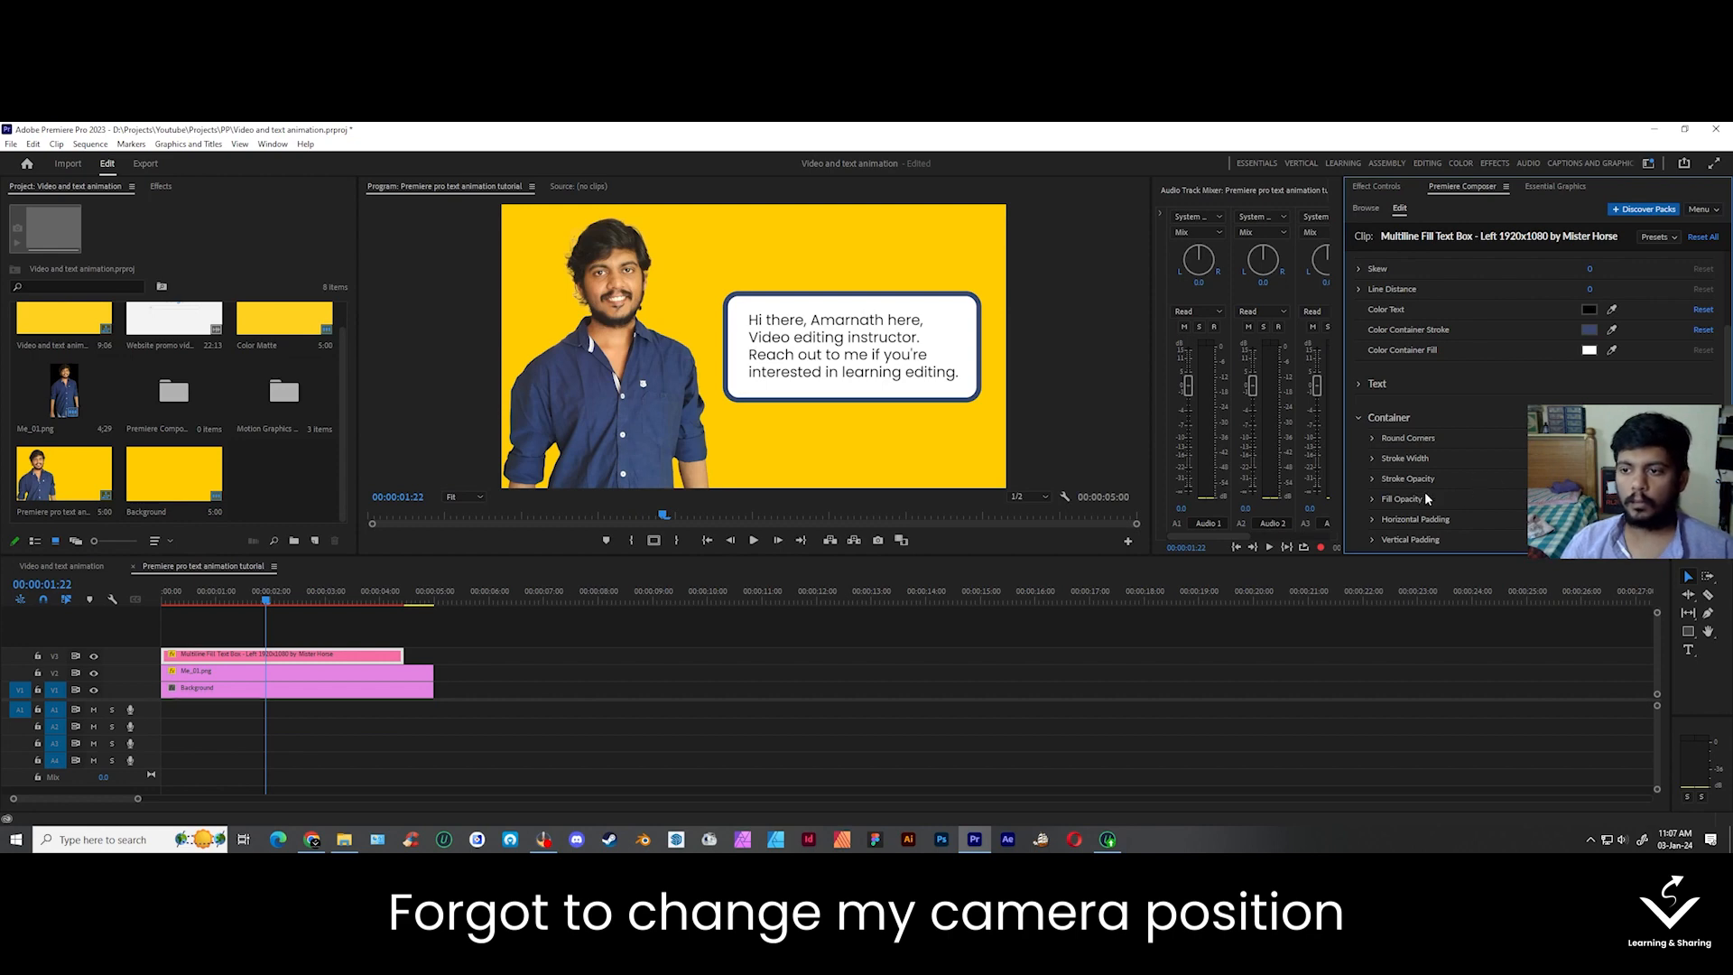
- Try a lower stroke opacity and a wider horizontal padding on the text box container, restoring both
drag(1590, 479, 1545, 479)
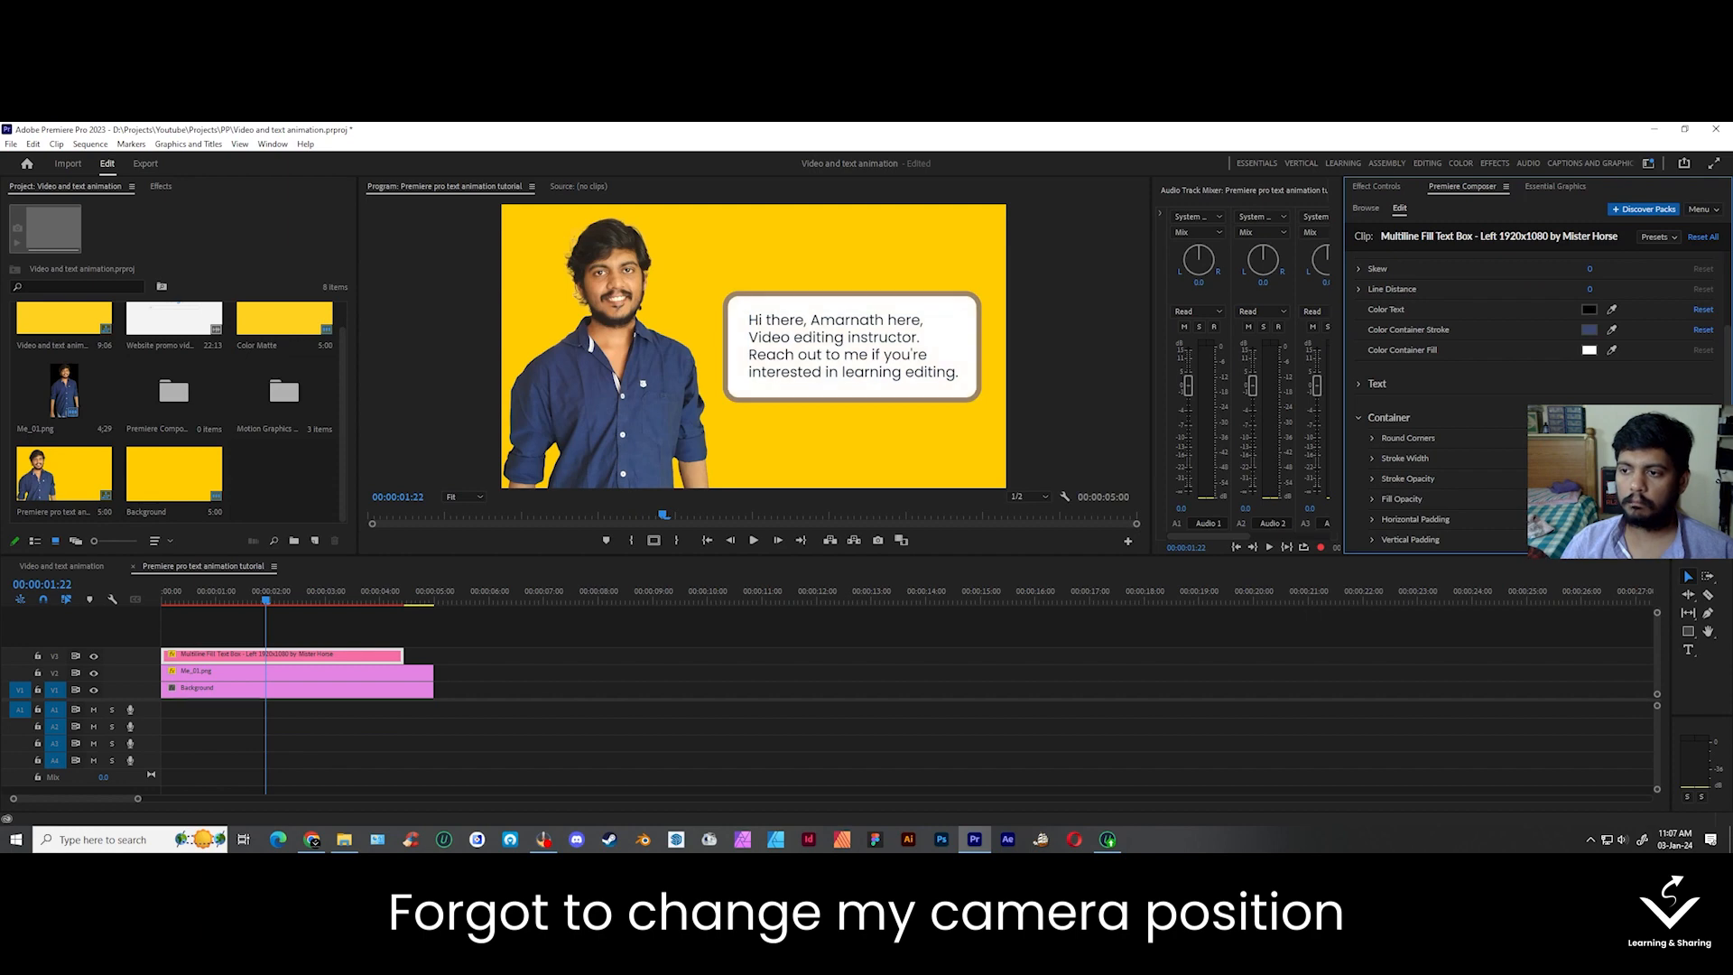
key(ctrl+z)
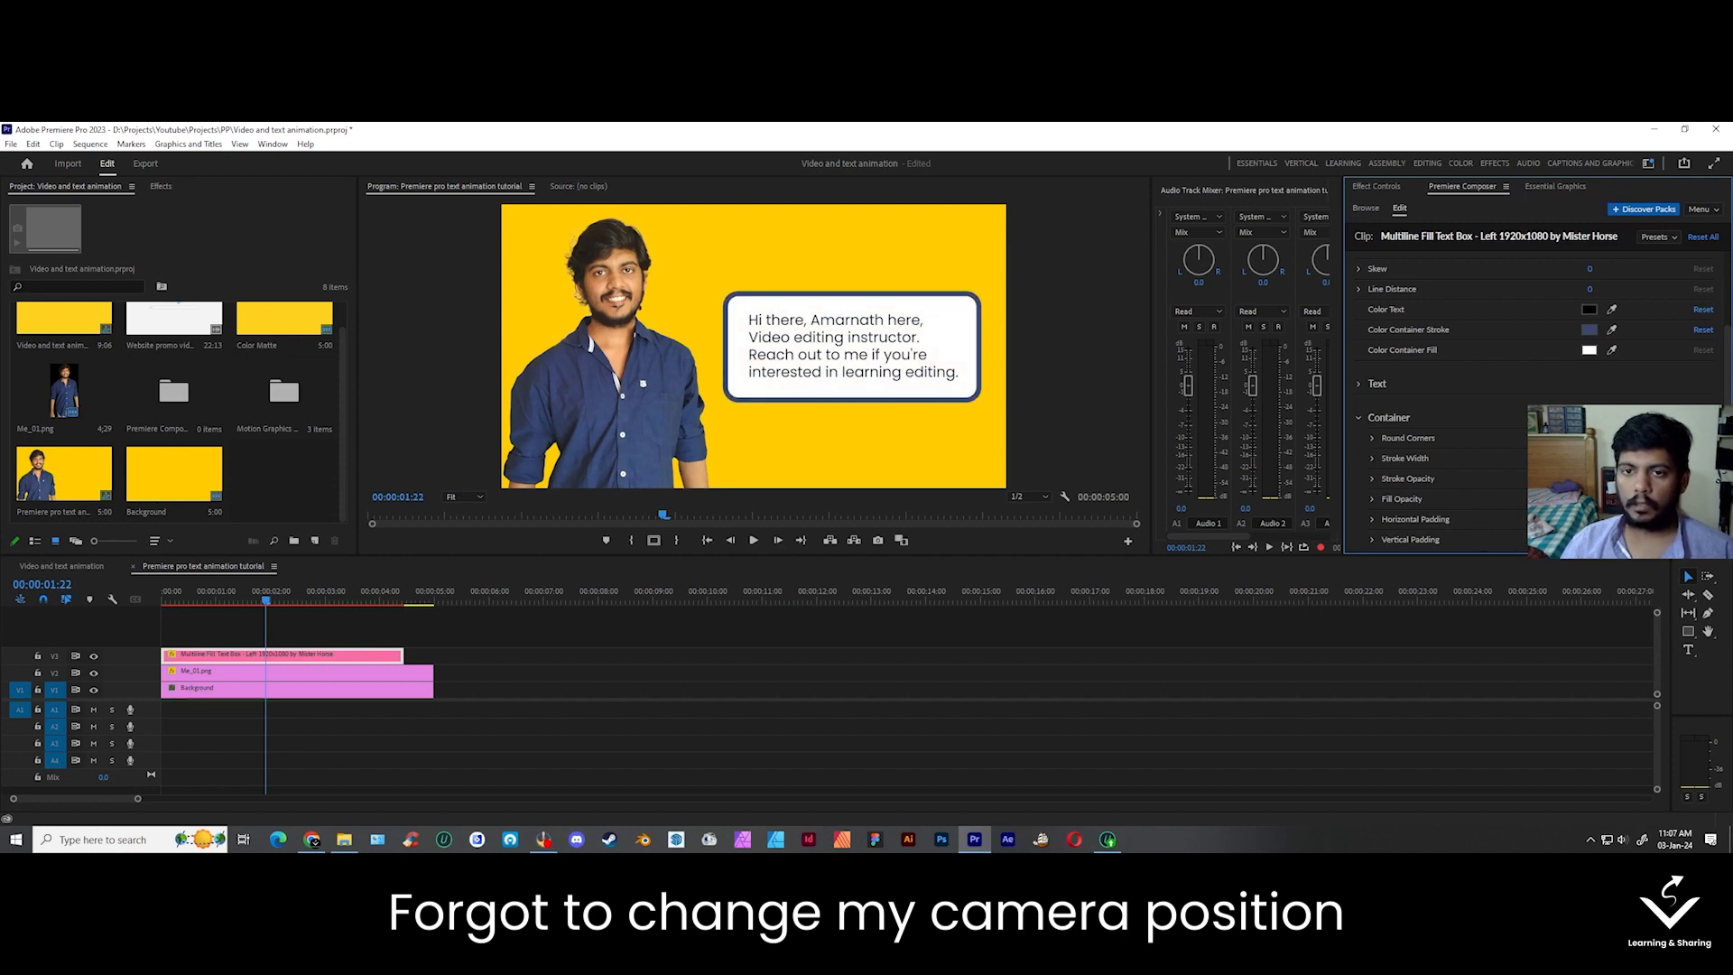
mouse_move(1590, 519)
mouse_down()
mouse_move(1610, 519)
mouse_move(1595, 519)
mouse_up()
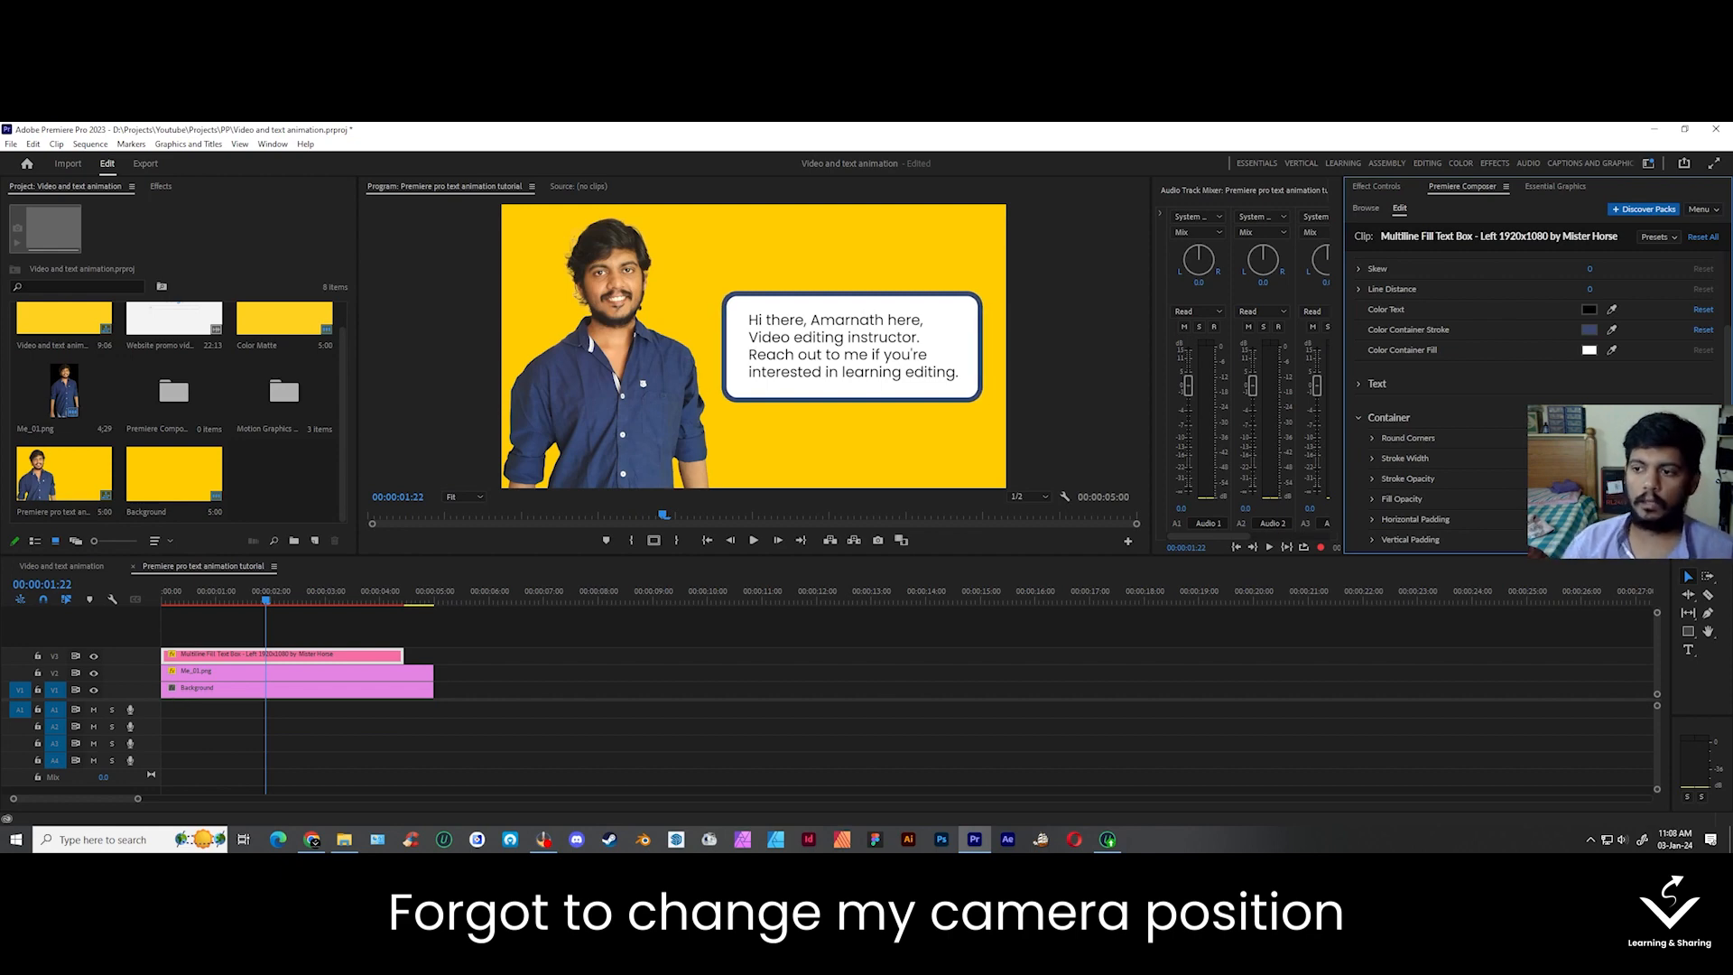
mouse_move(1596, 519)
mouse_down()
mouse_move(1602, 540)
mouse_move(1575, 540)
mouse_up()
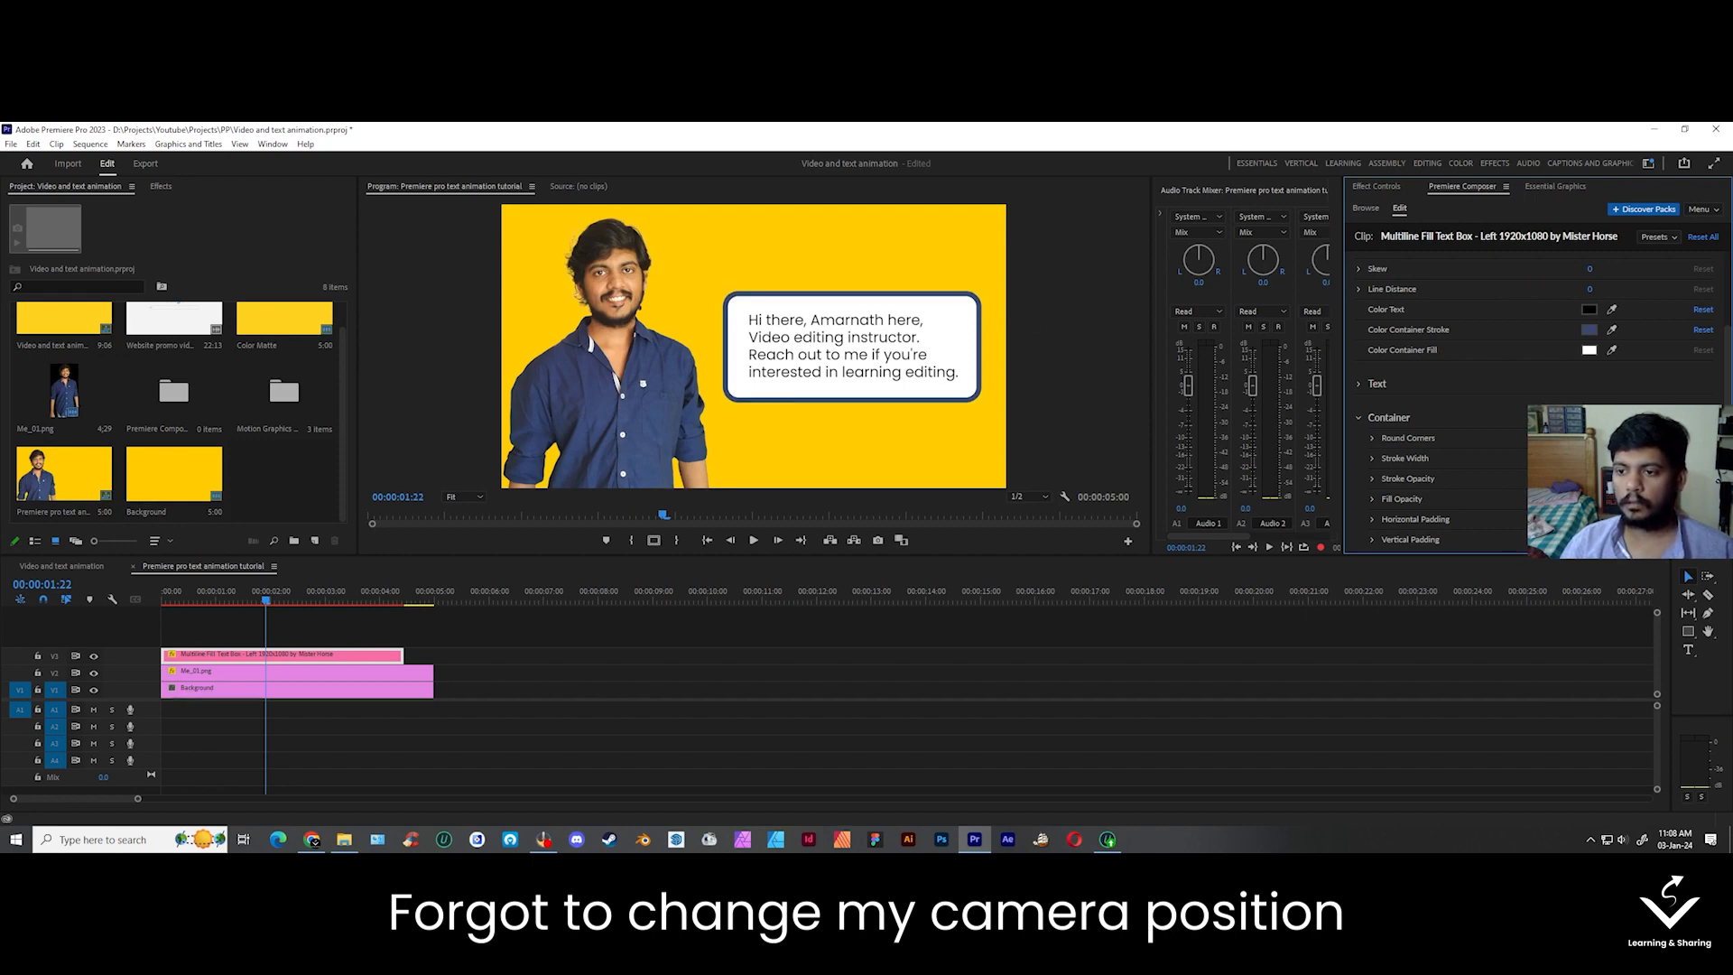
- Collapse the container and text properties groups of the text box
scroll(1517, 485, up, 2)
click(1356, 420)
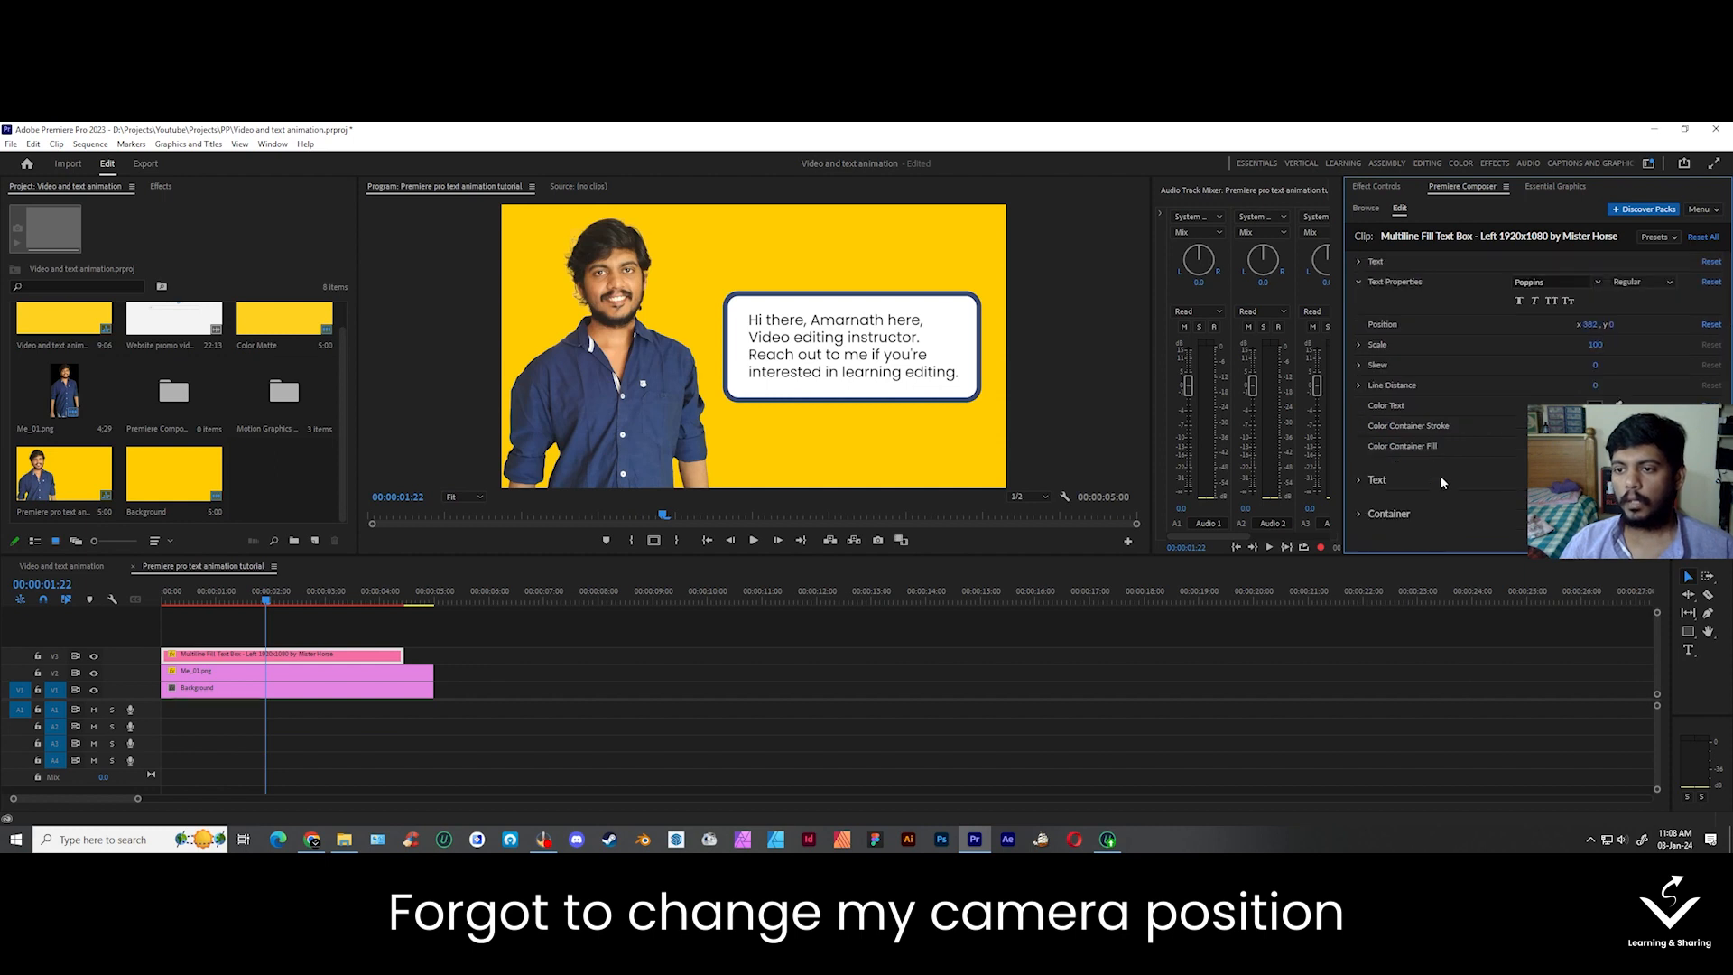
click(1357, 284)
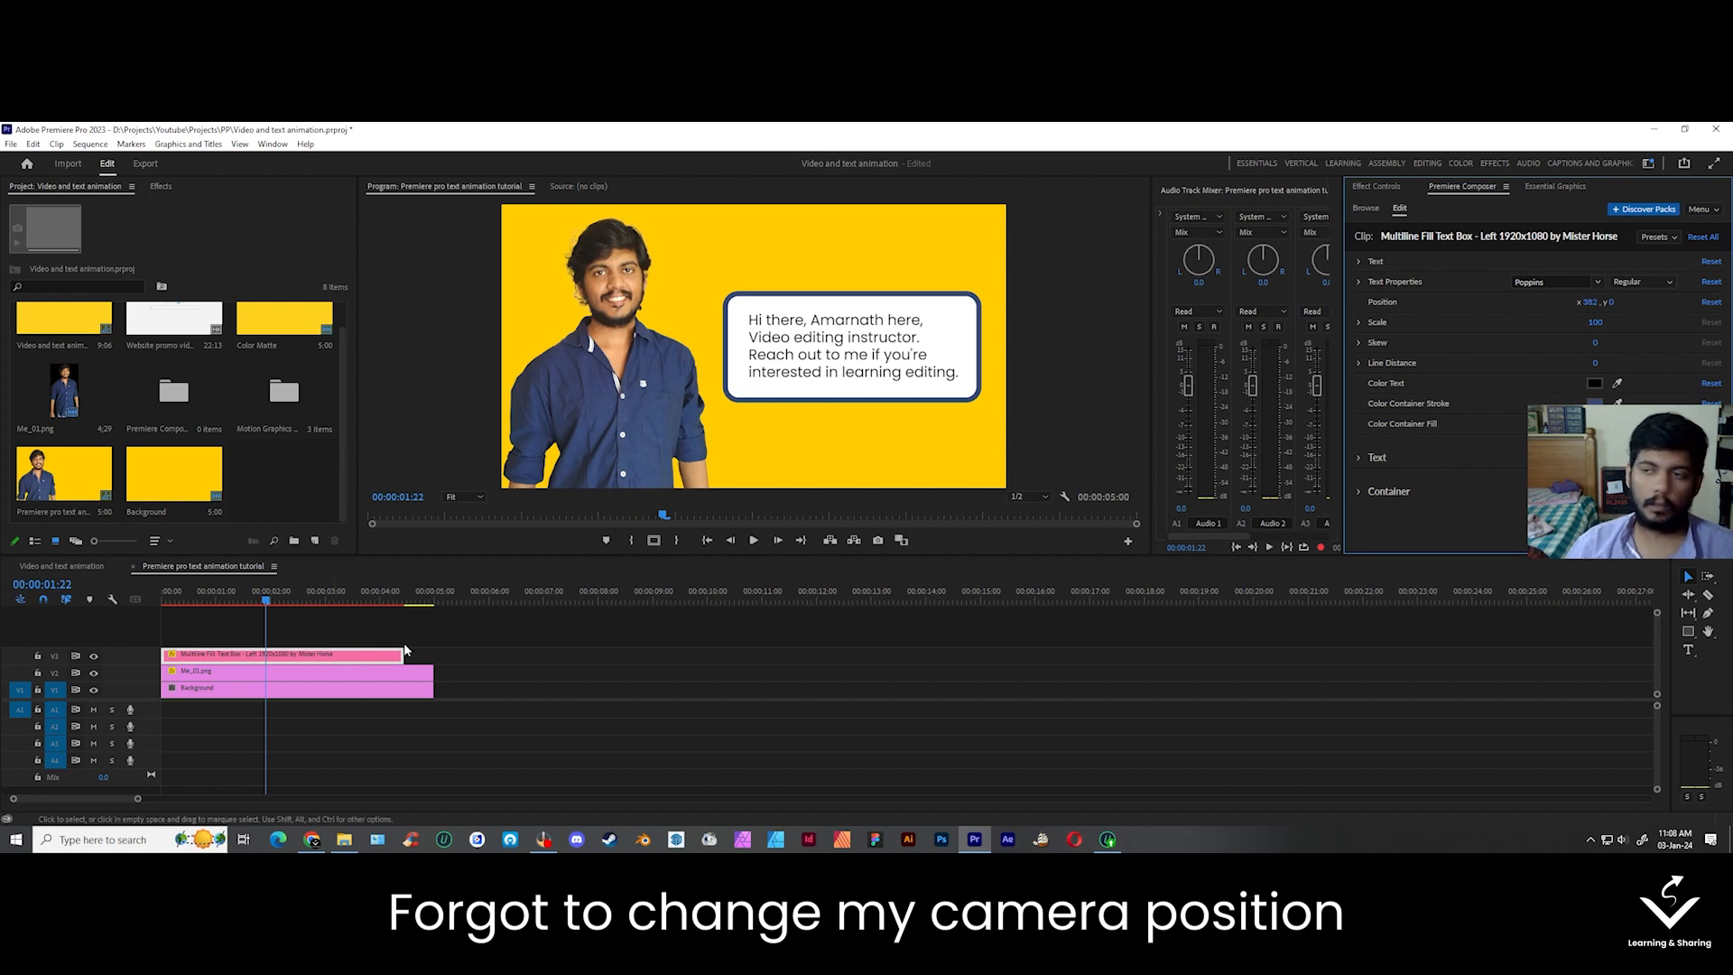
- Play the sequence from the start to check the styled text box animation
drag(267, 594, 163, 600)
click(256, 751)
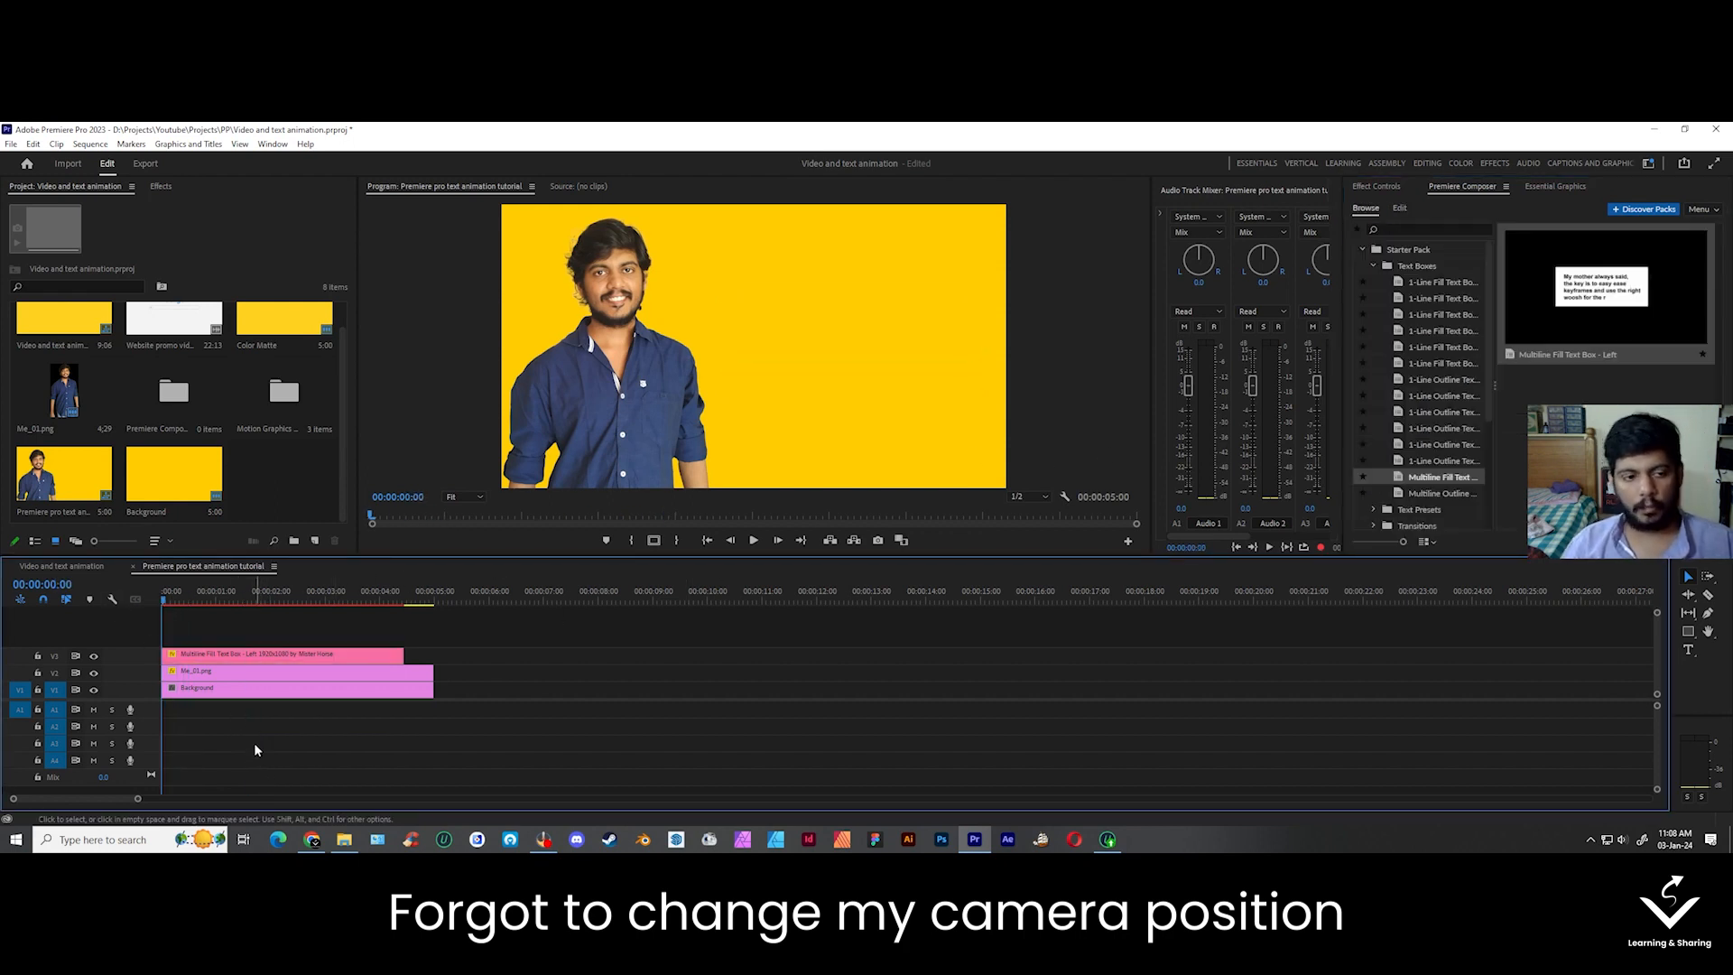
key(space)
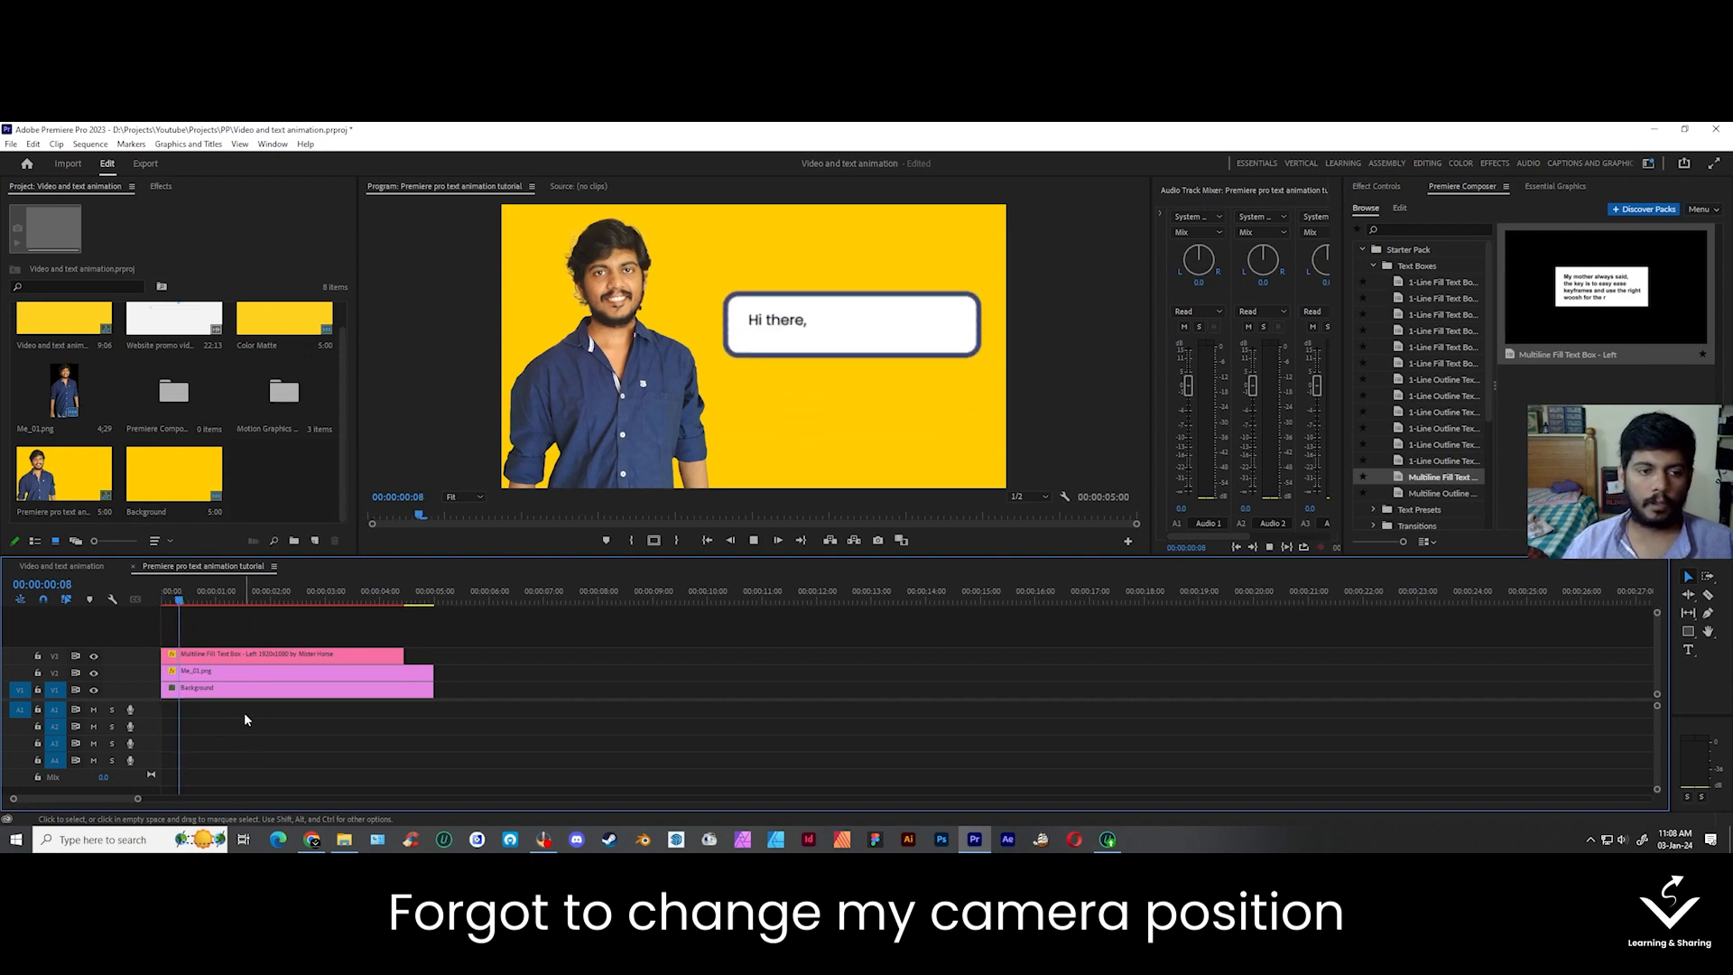
key(space)
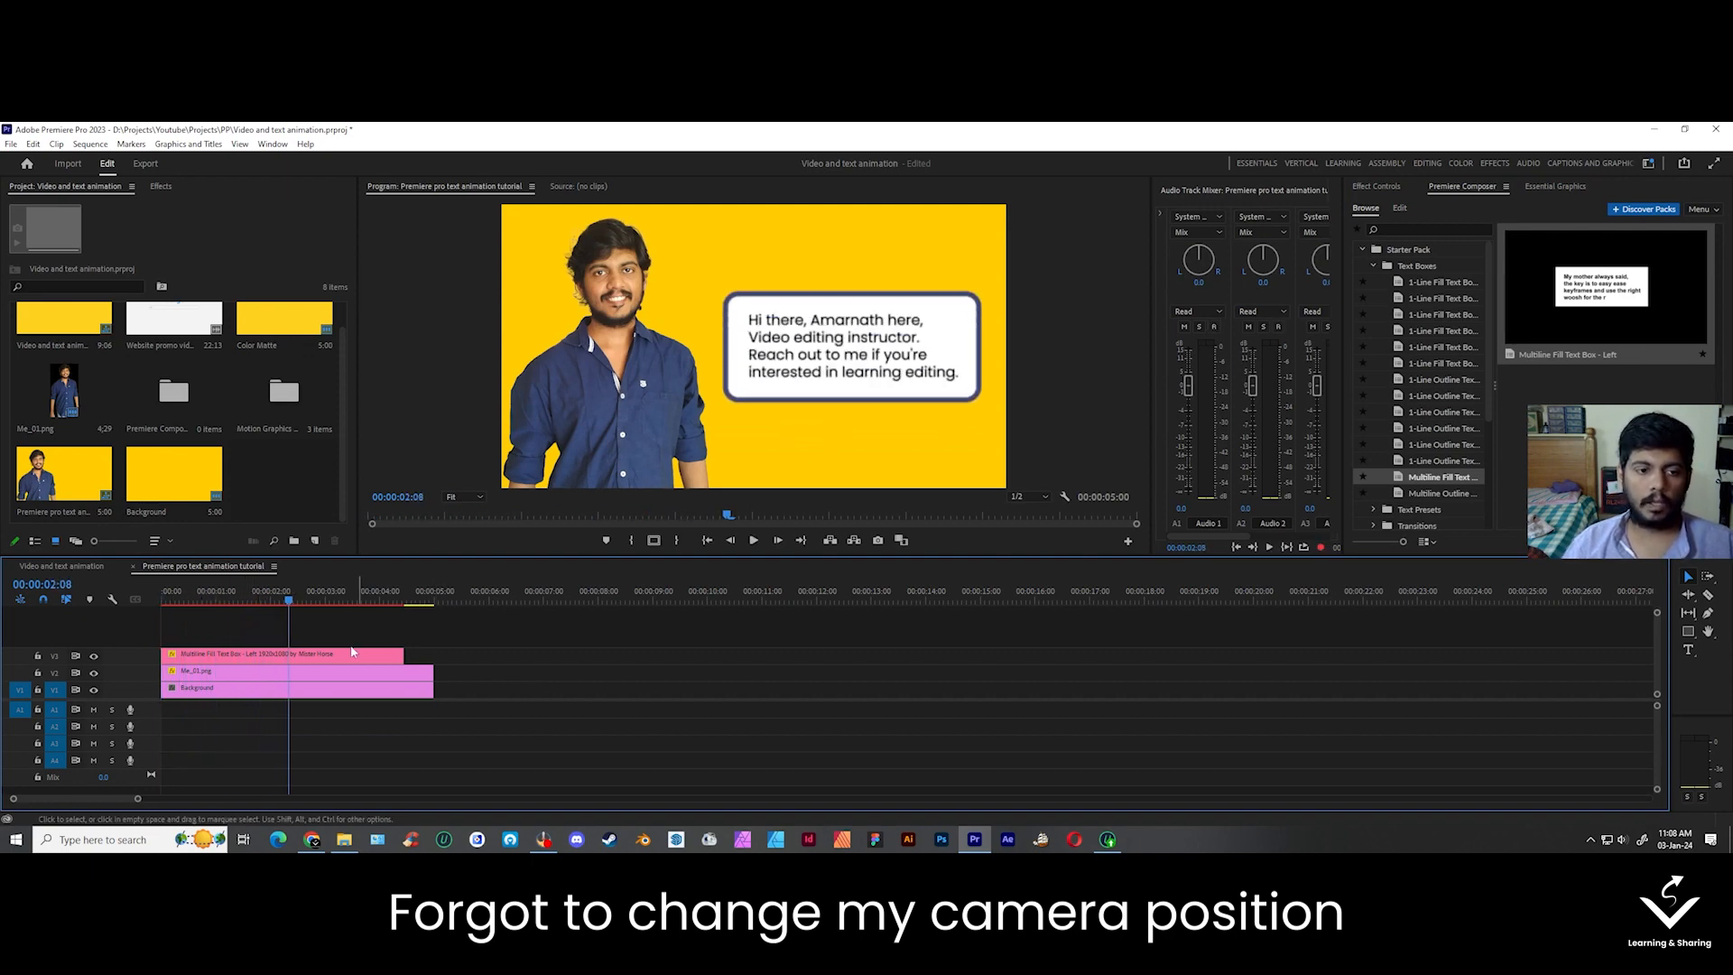
- Keyframe the position of Me_01.png so the photo starts beyond the frame's left edge and slides to its current place
click(337, 650)
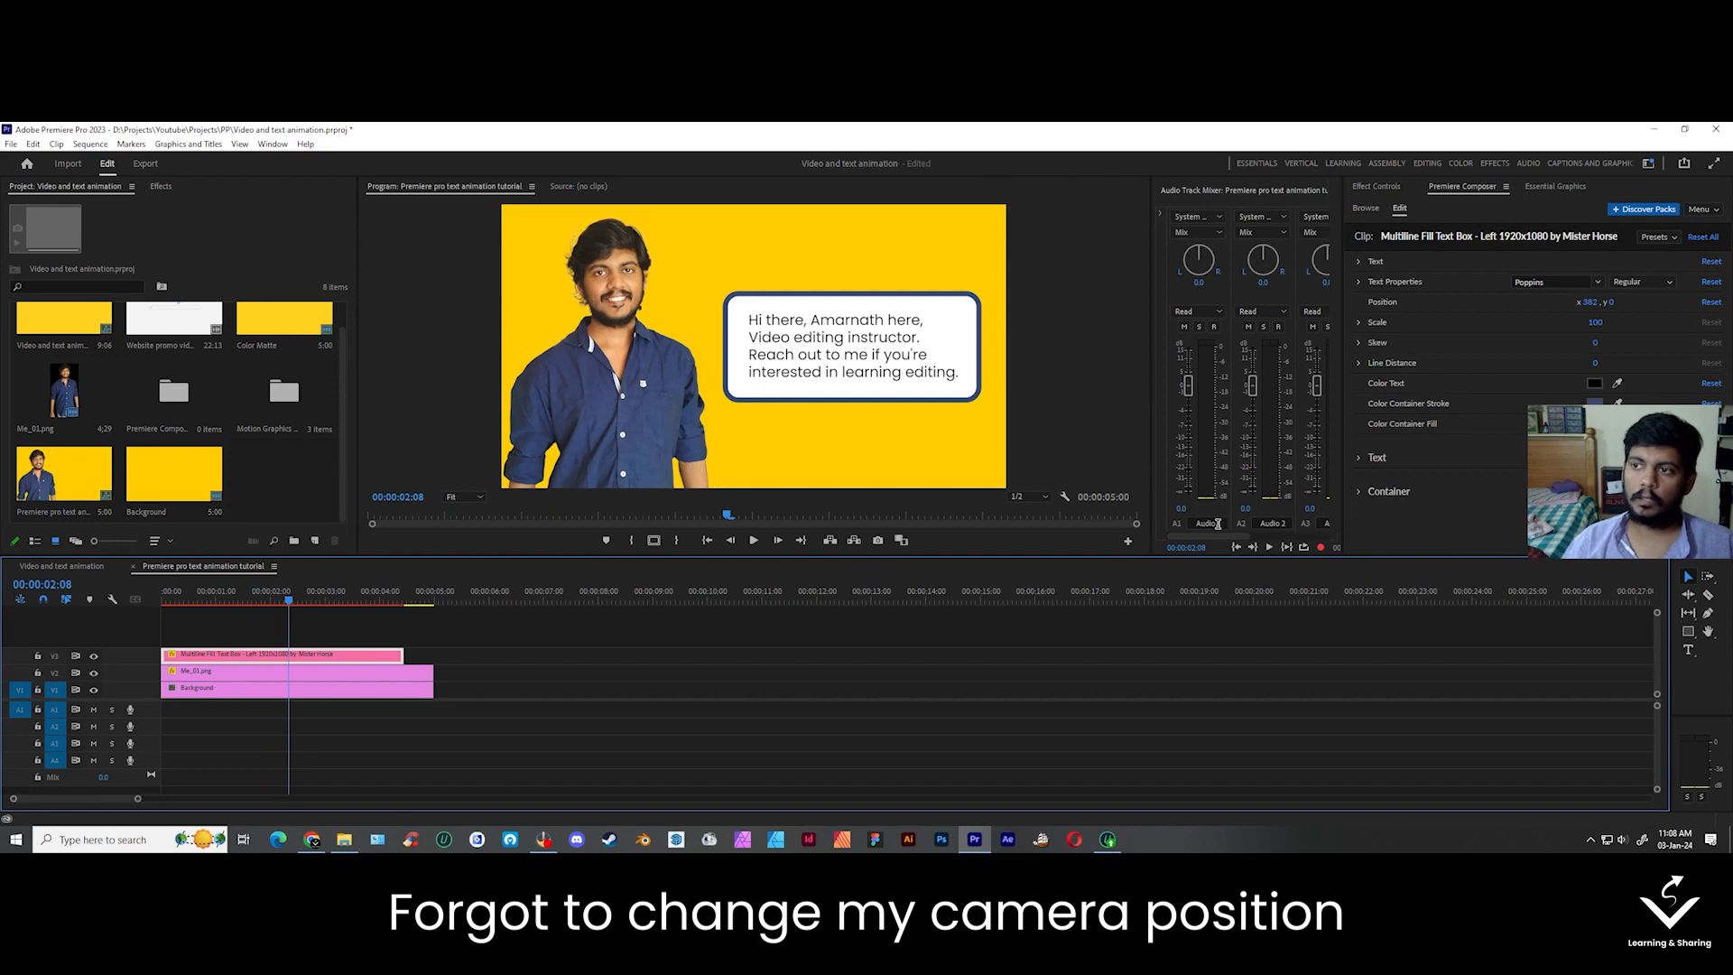
click(566, 414)
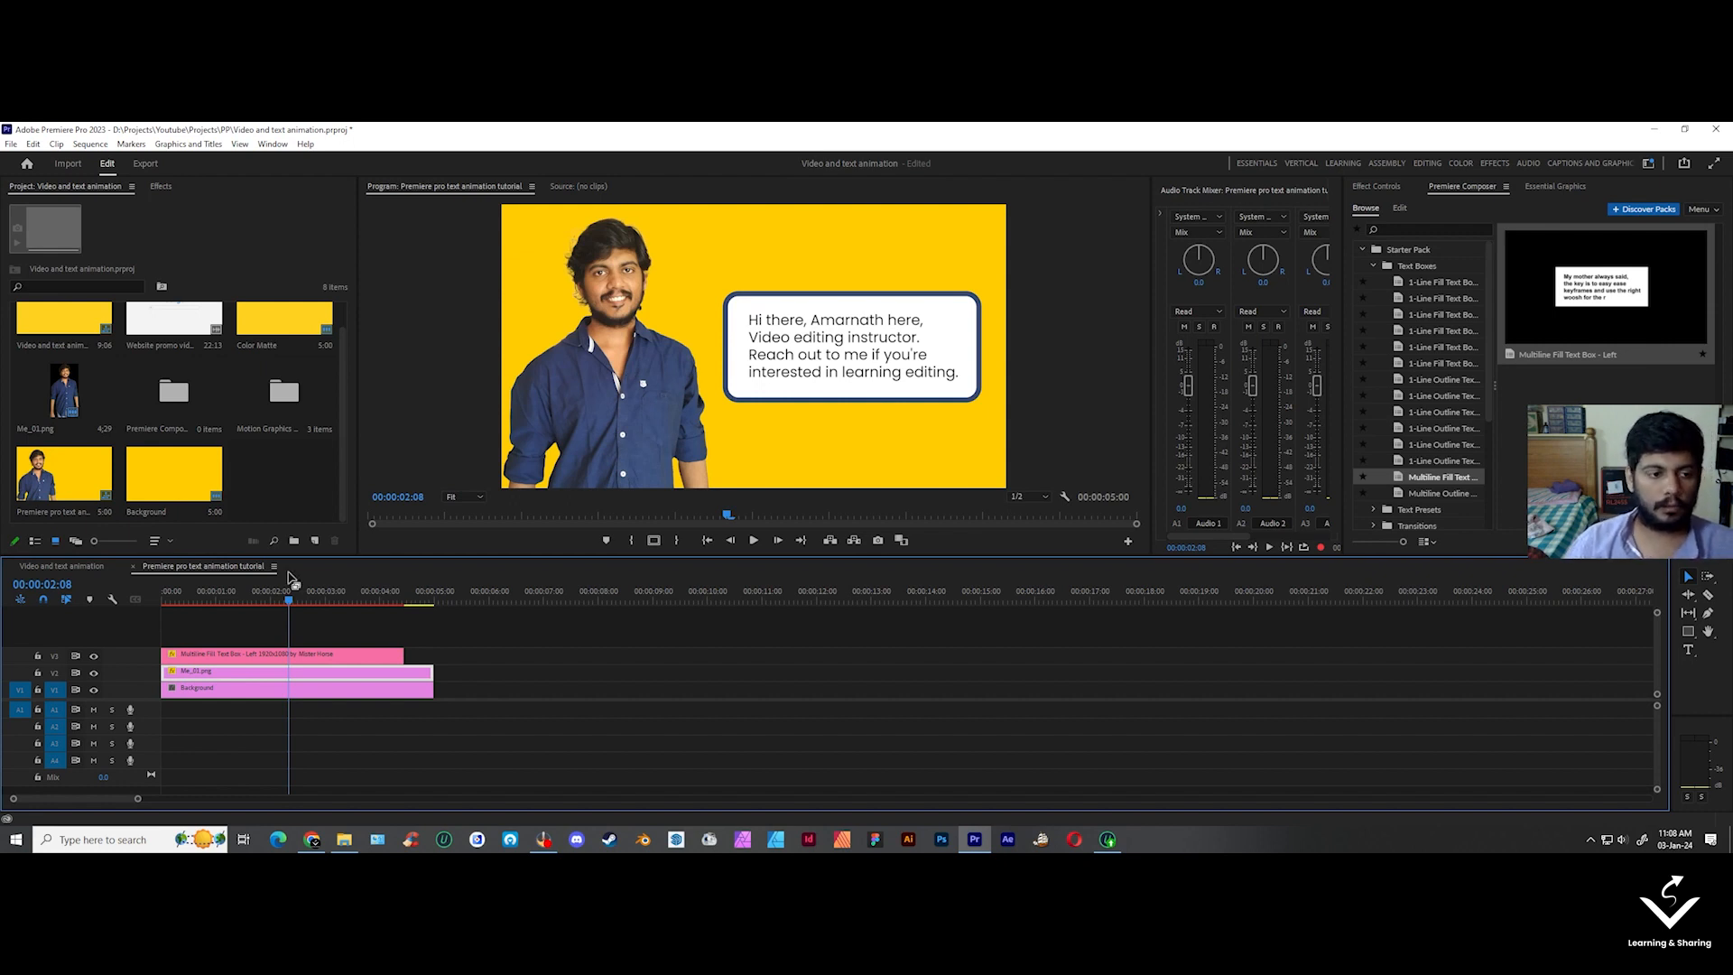
drag(287, 594, 143, 610)
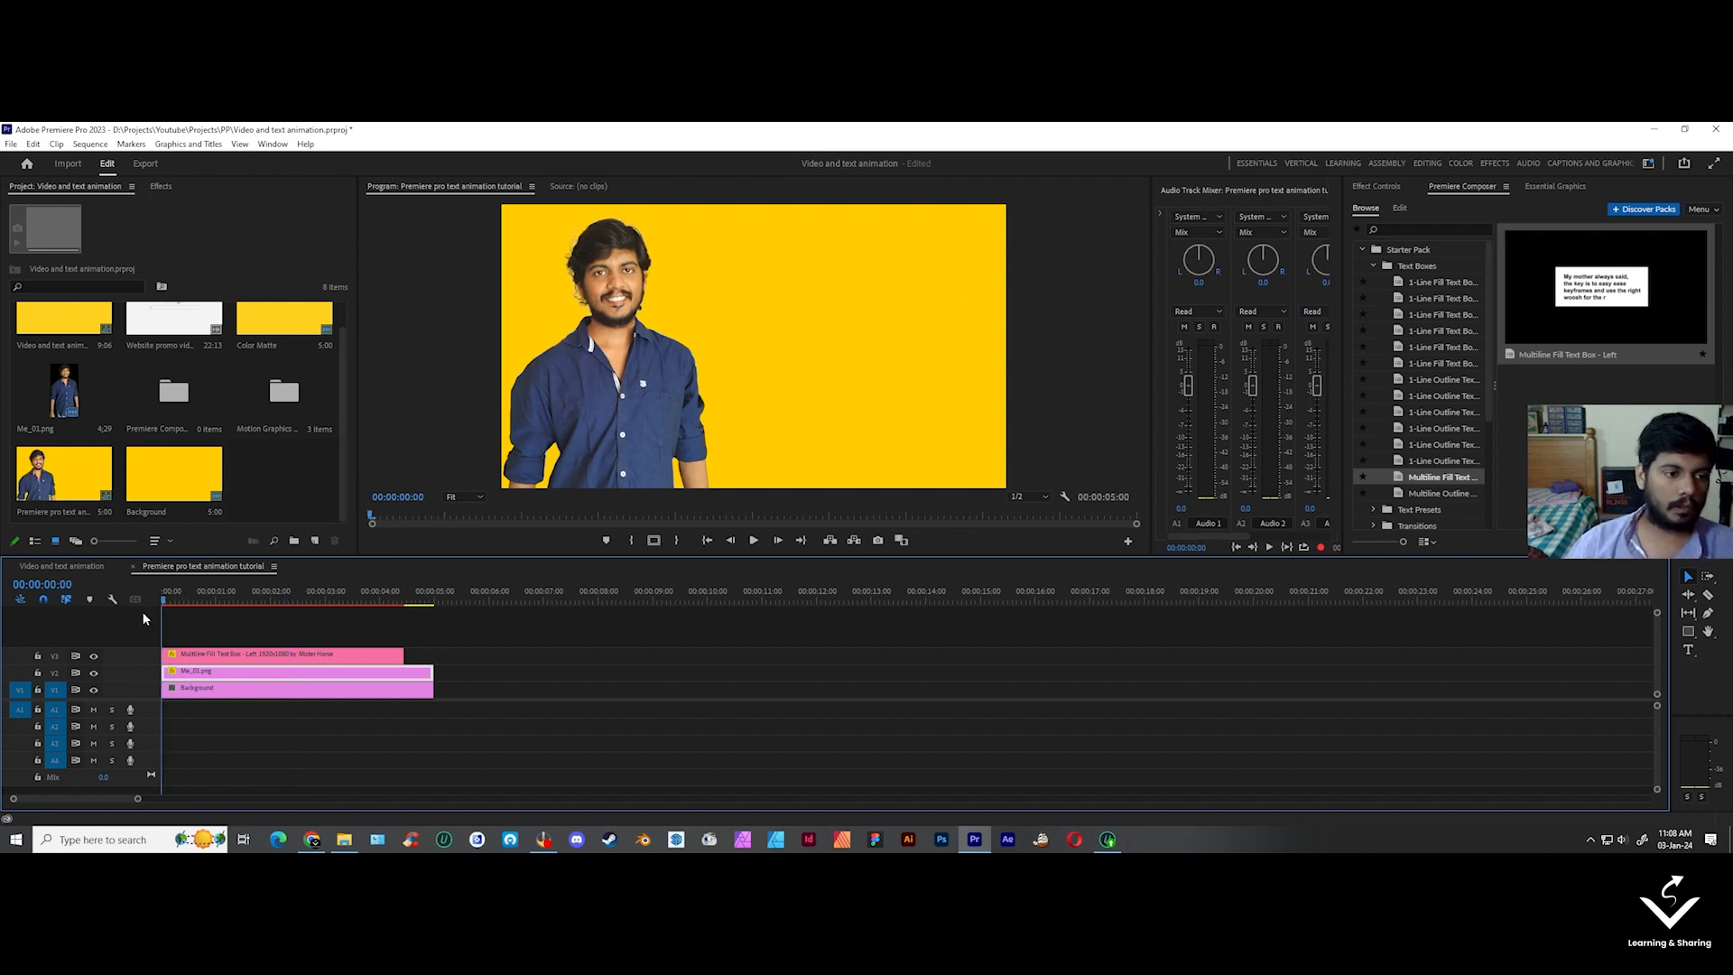
click(1381, 187)
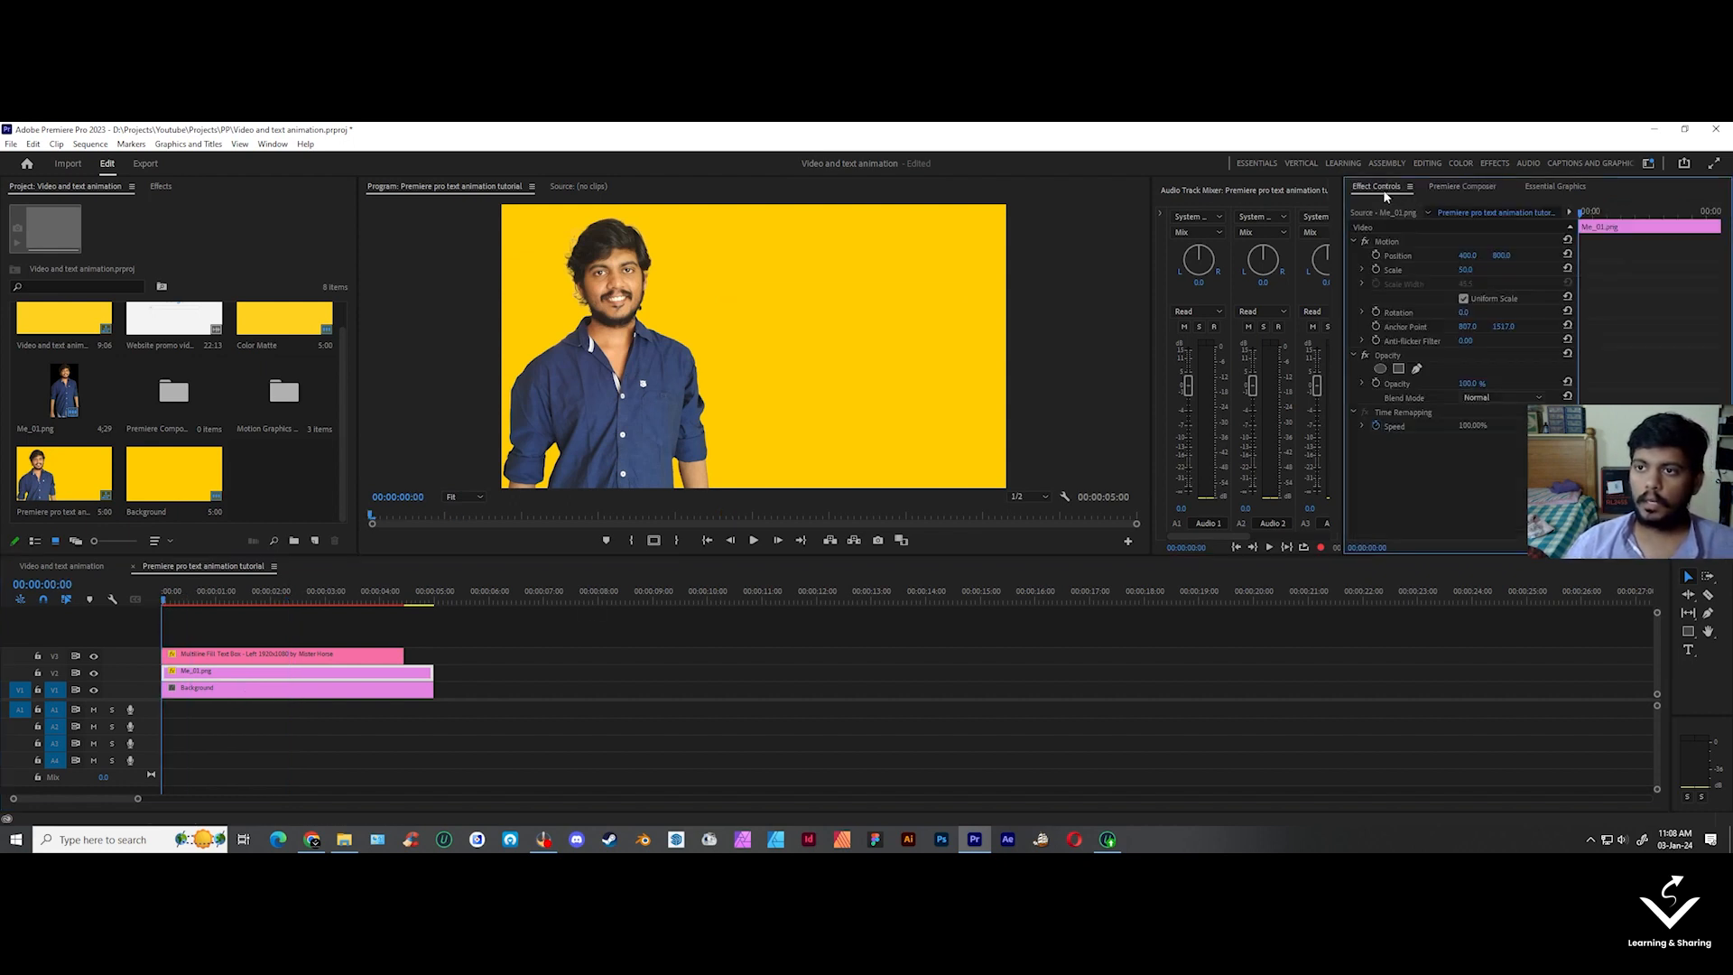
click(1377, 255)
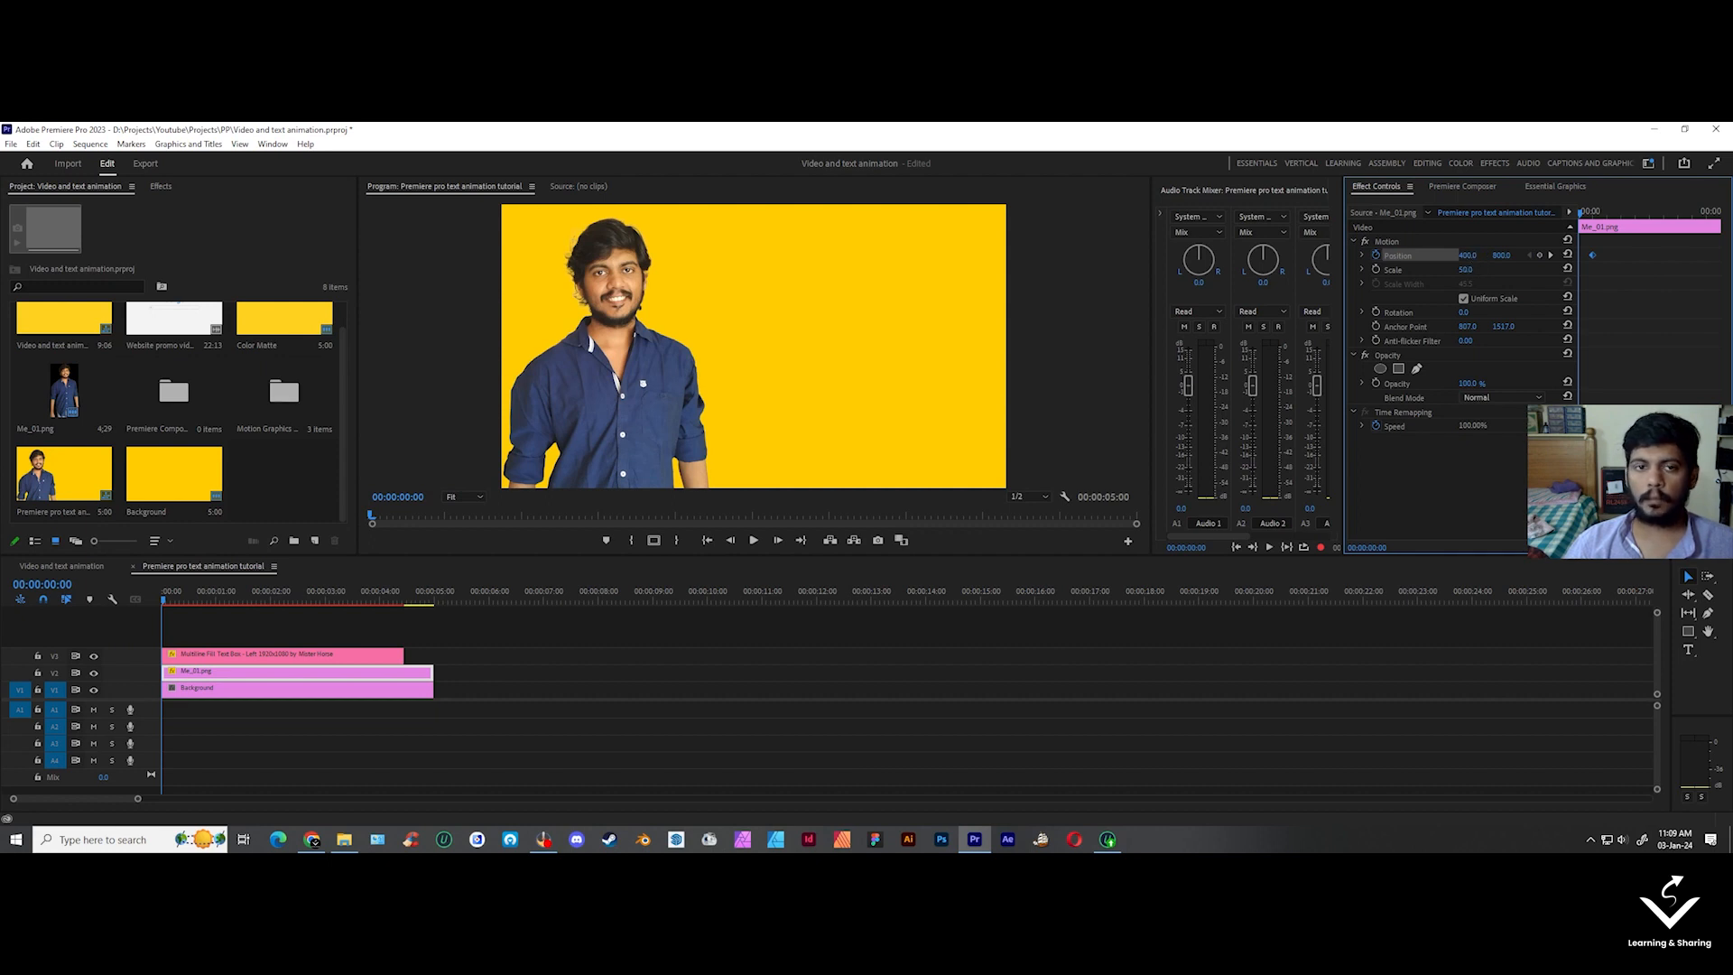
drag(1468, 256, 1381, 256)
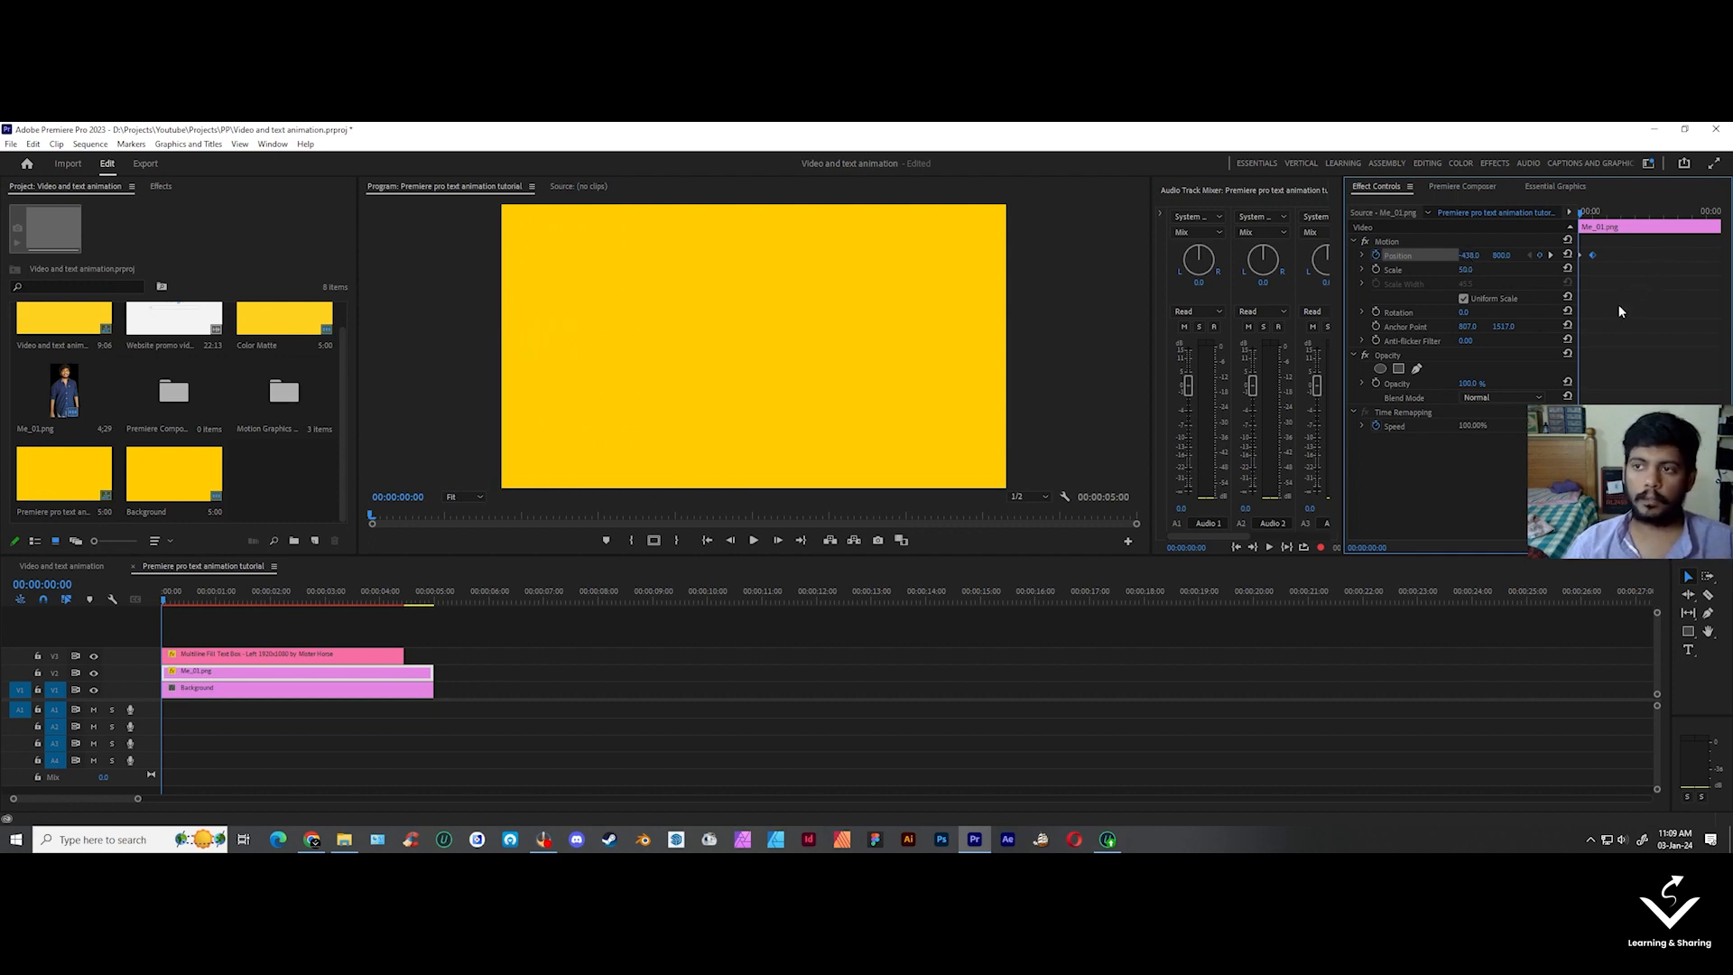
- Play the sequence from the start to check the photo's slide-in animation
click(600, 735)
key(space)
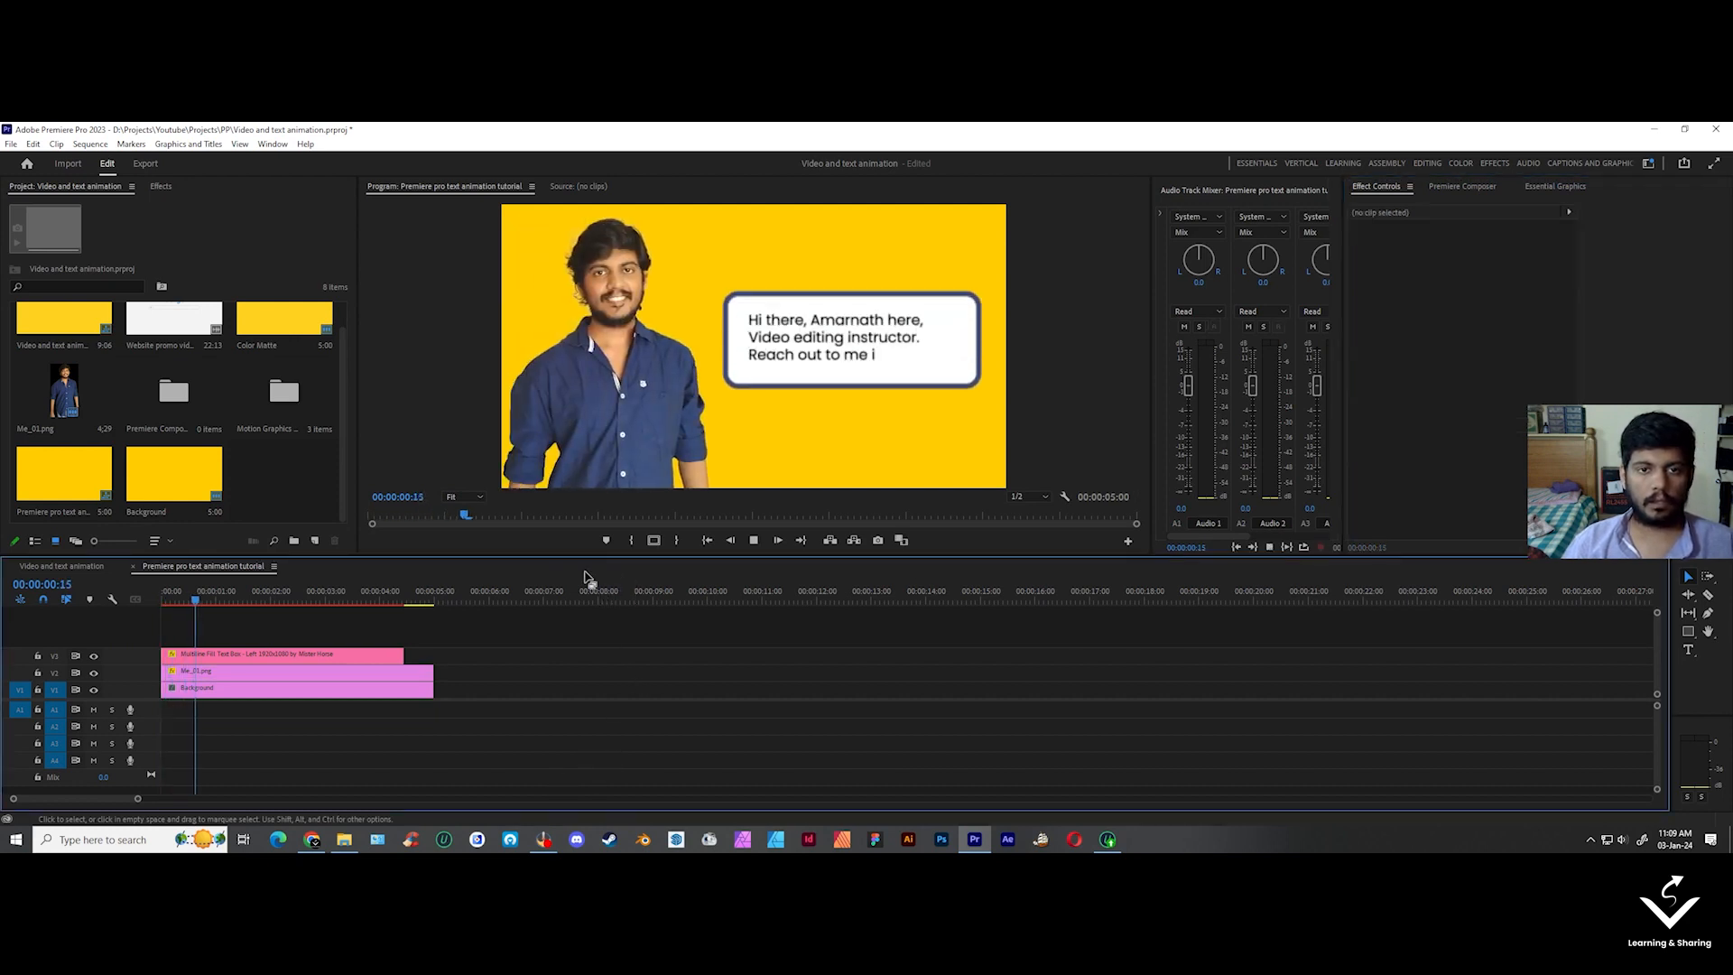
key(space)
- Move the photo's ending position keyframe later to slow its slide-in, and play the result
click(270, 653)
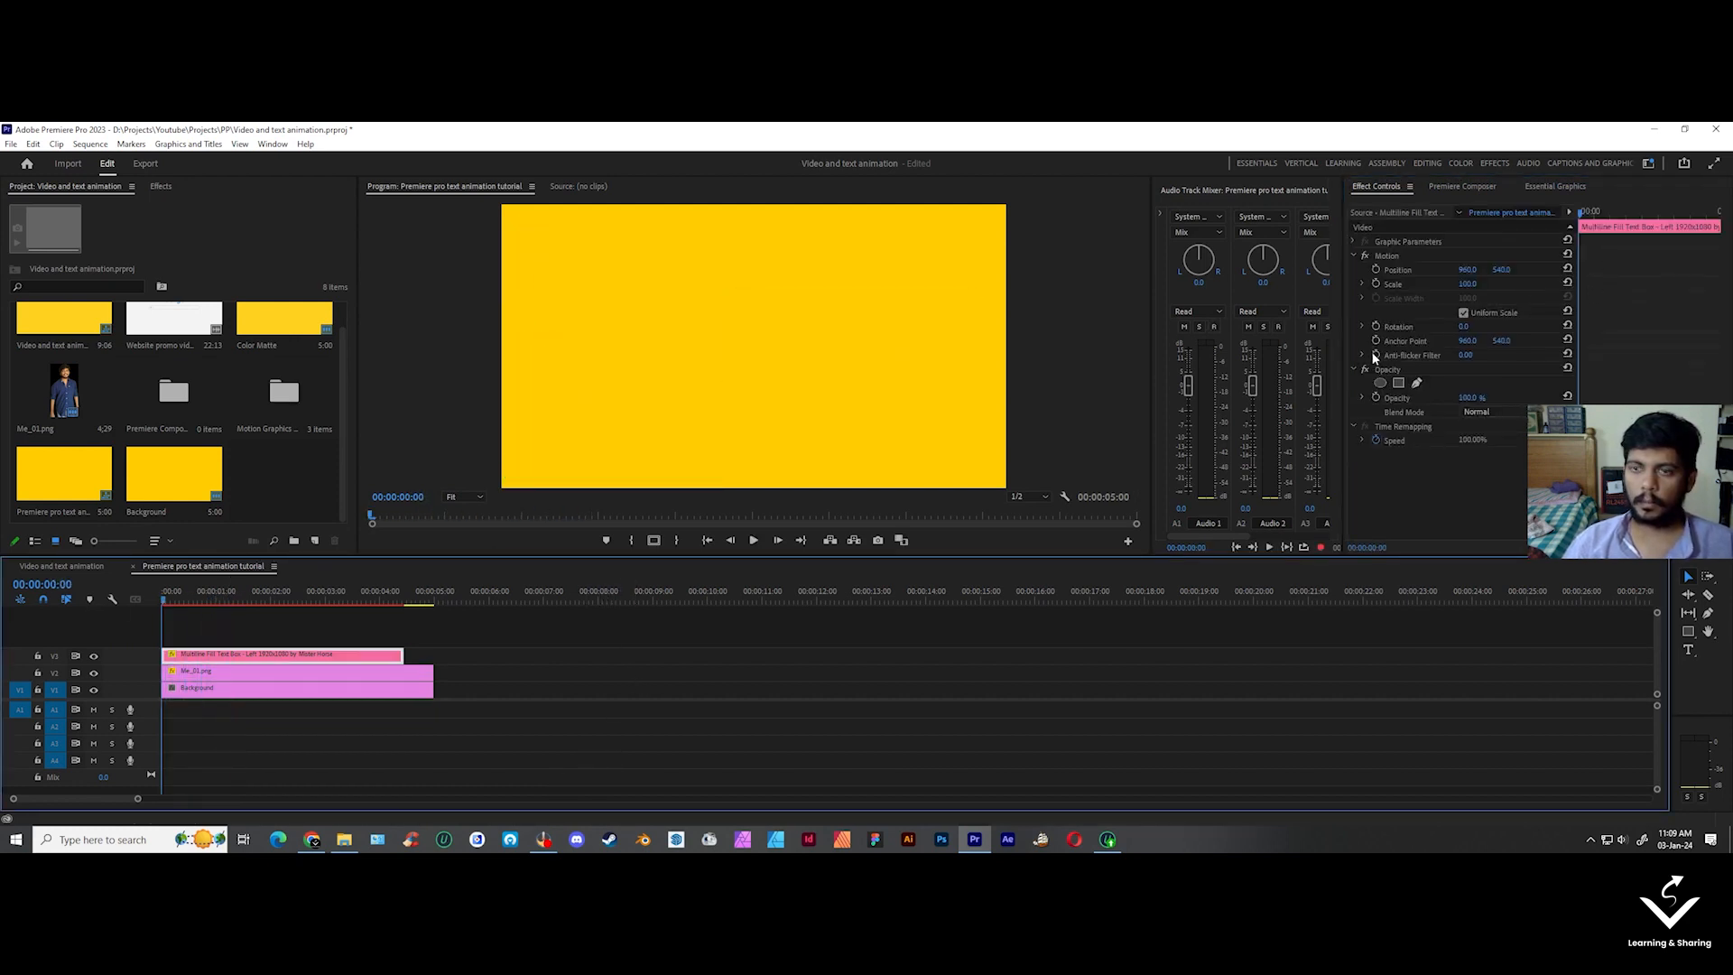
click(417, 671)
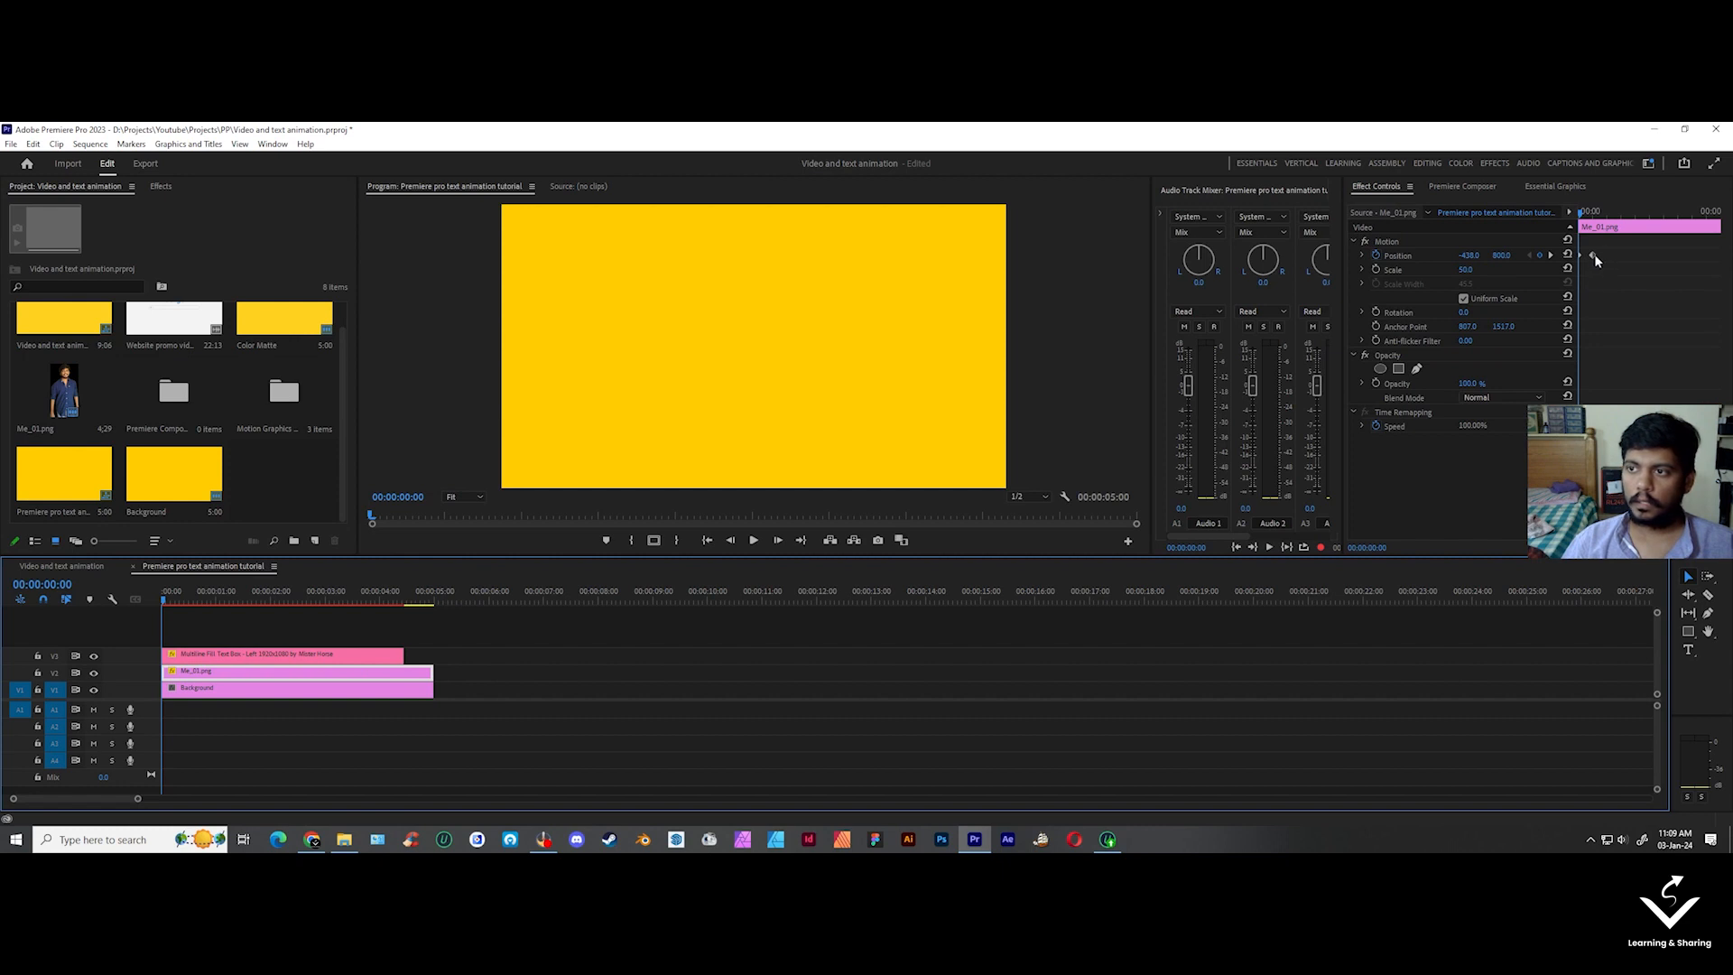
drag(1592, 255, 1602, 256)
key(space)
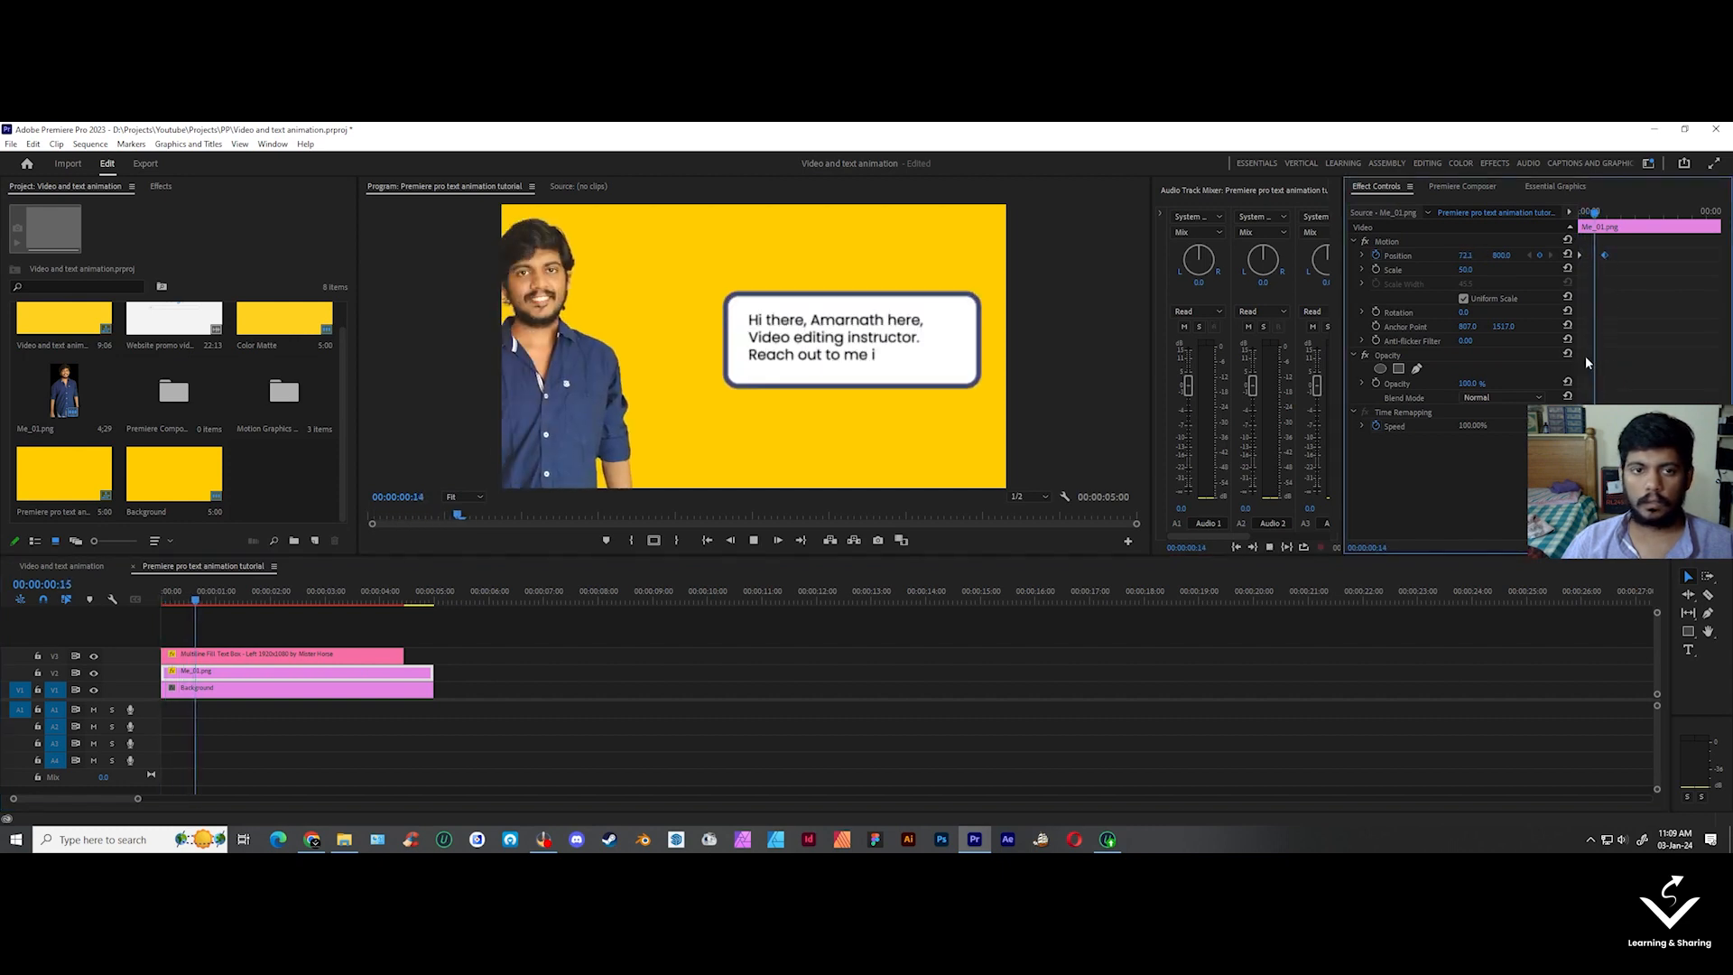
- Ease the photo's position keyframes by changing their temporal interpolation, and play the slide-in from the start
key(space)
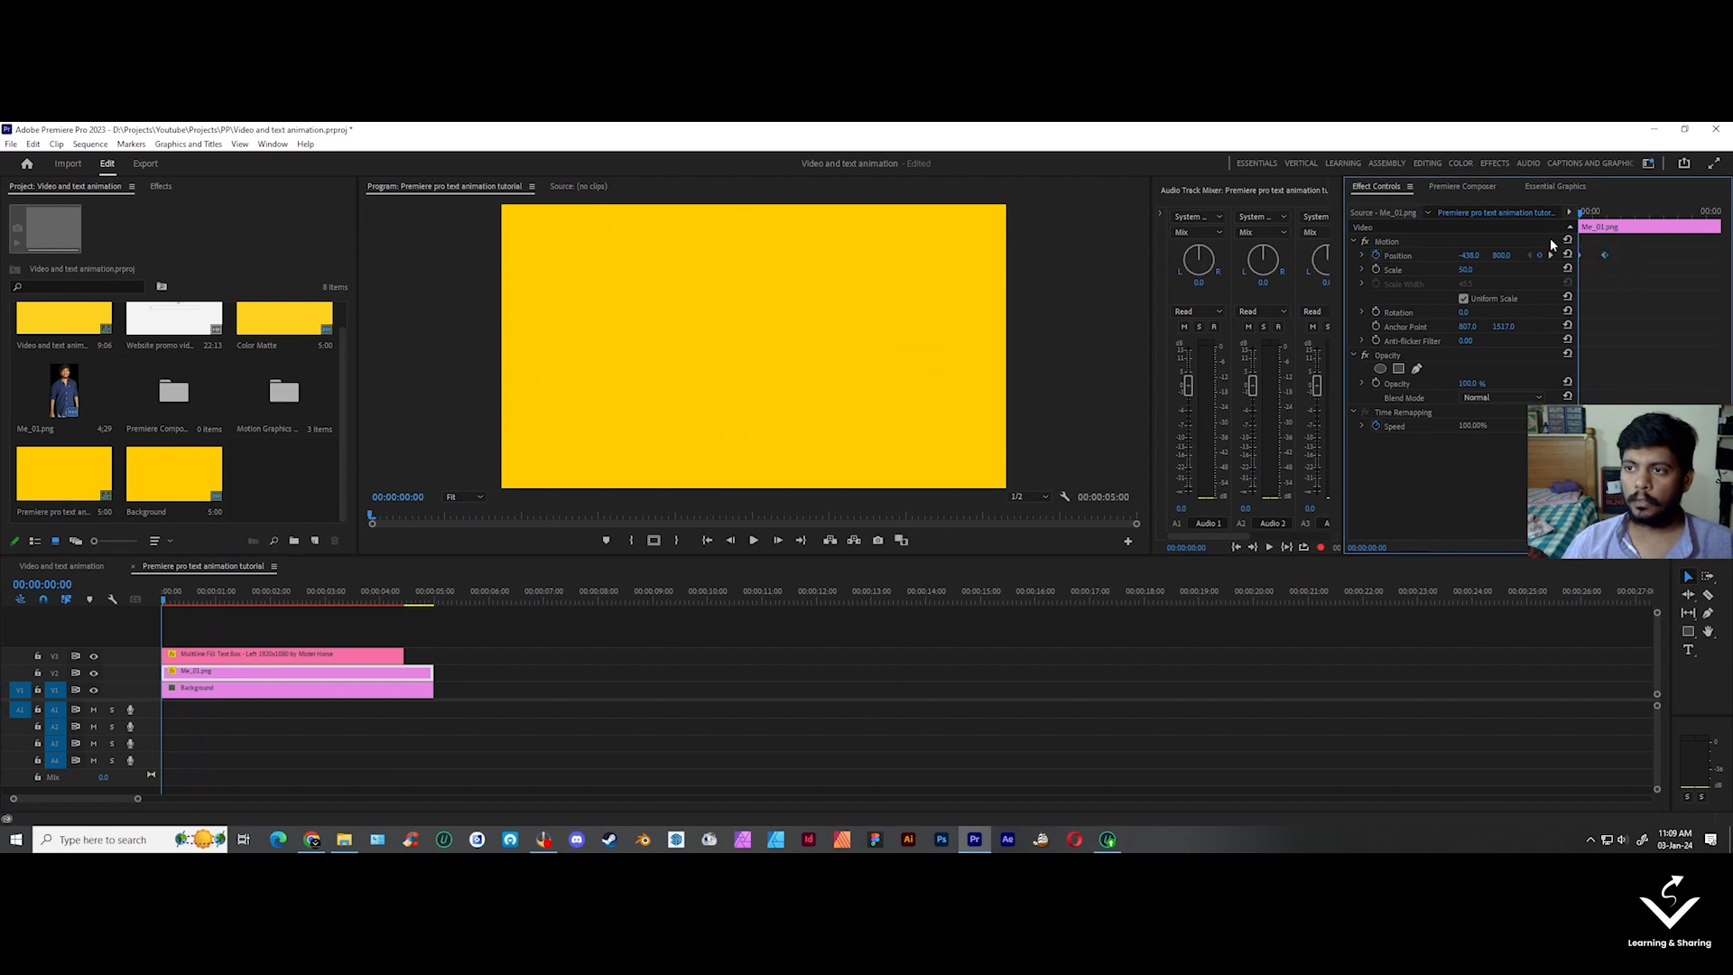
right_click(1605, 256)
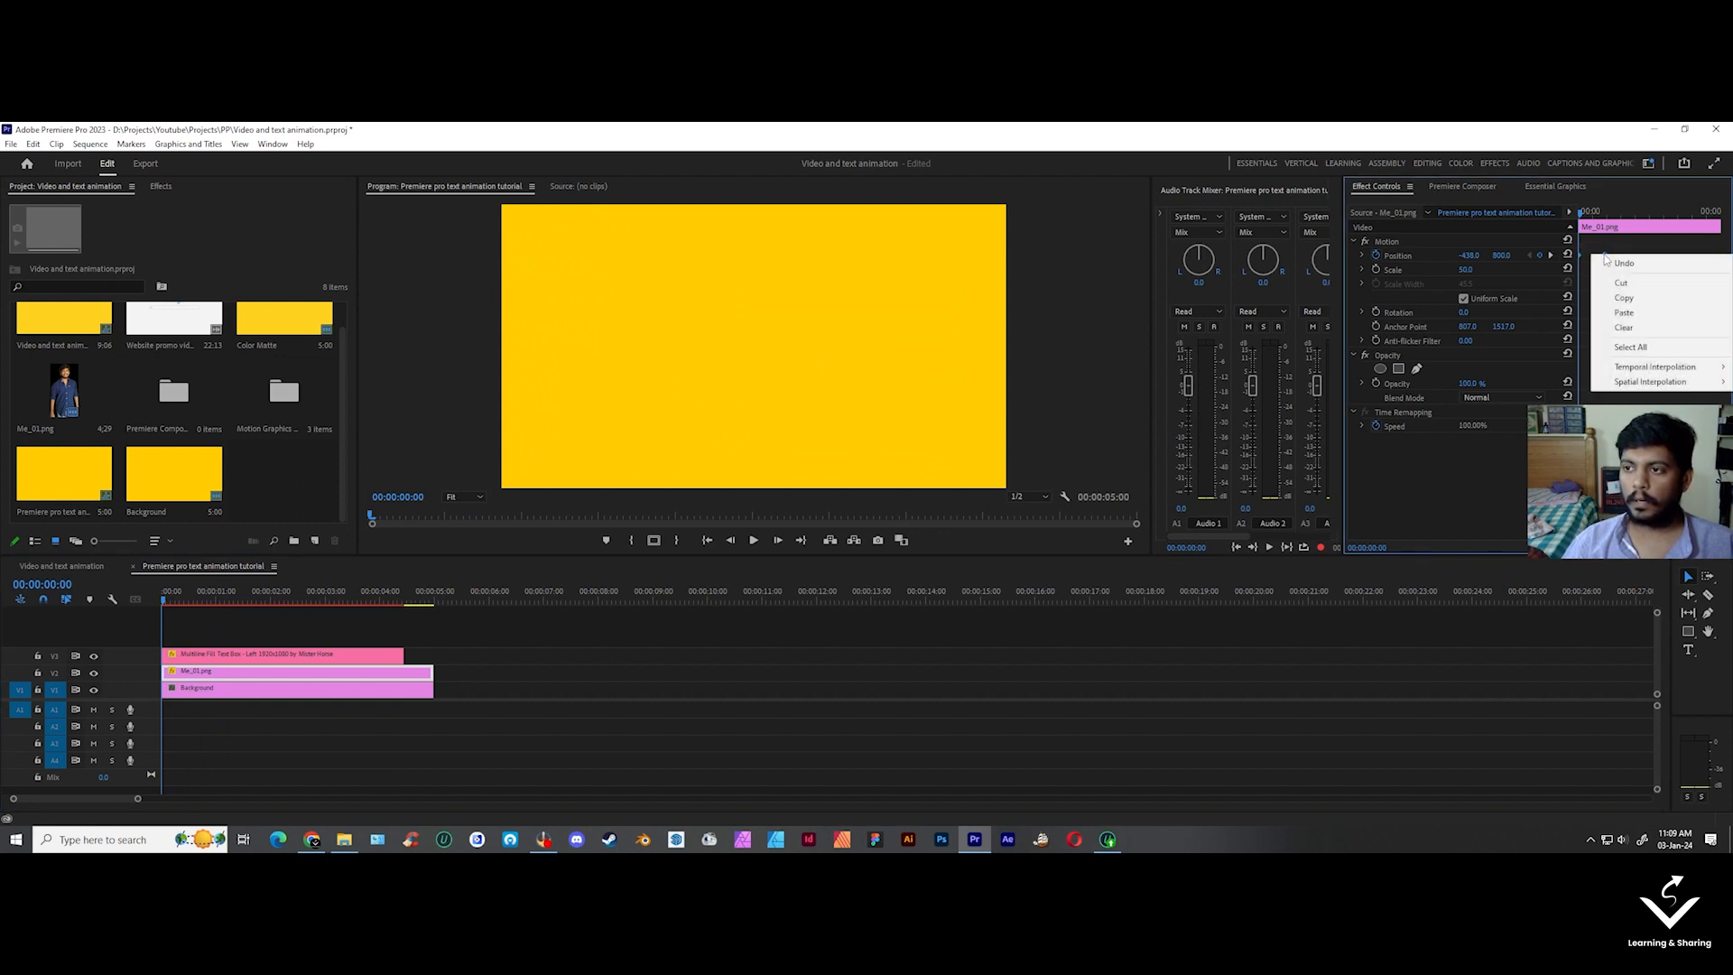
mouse_move(1648, 367)
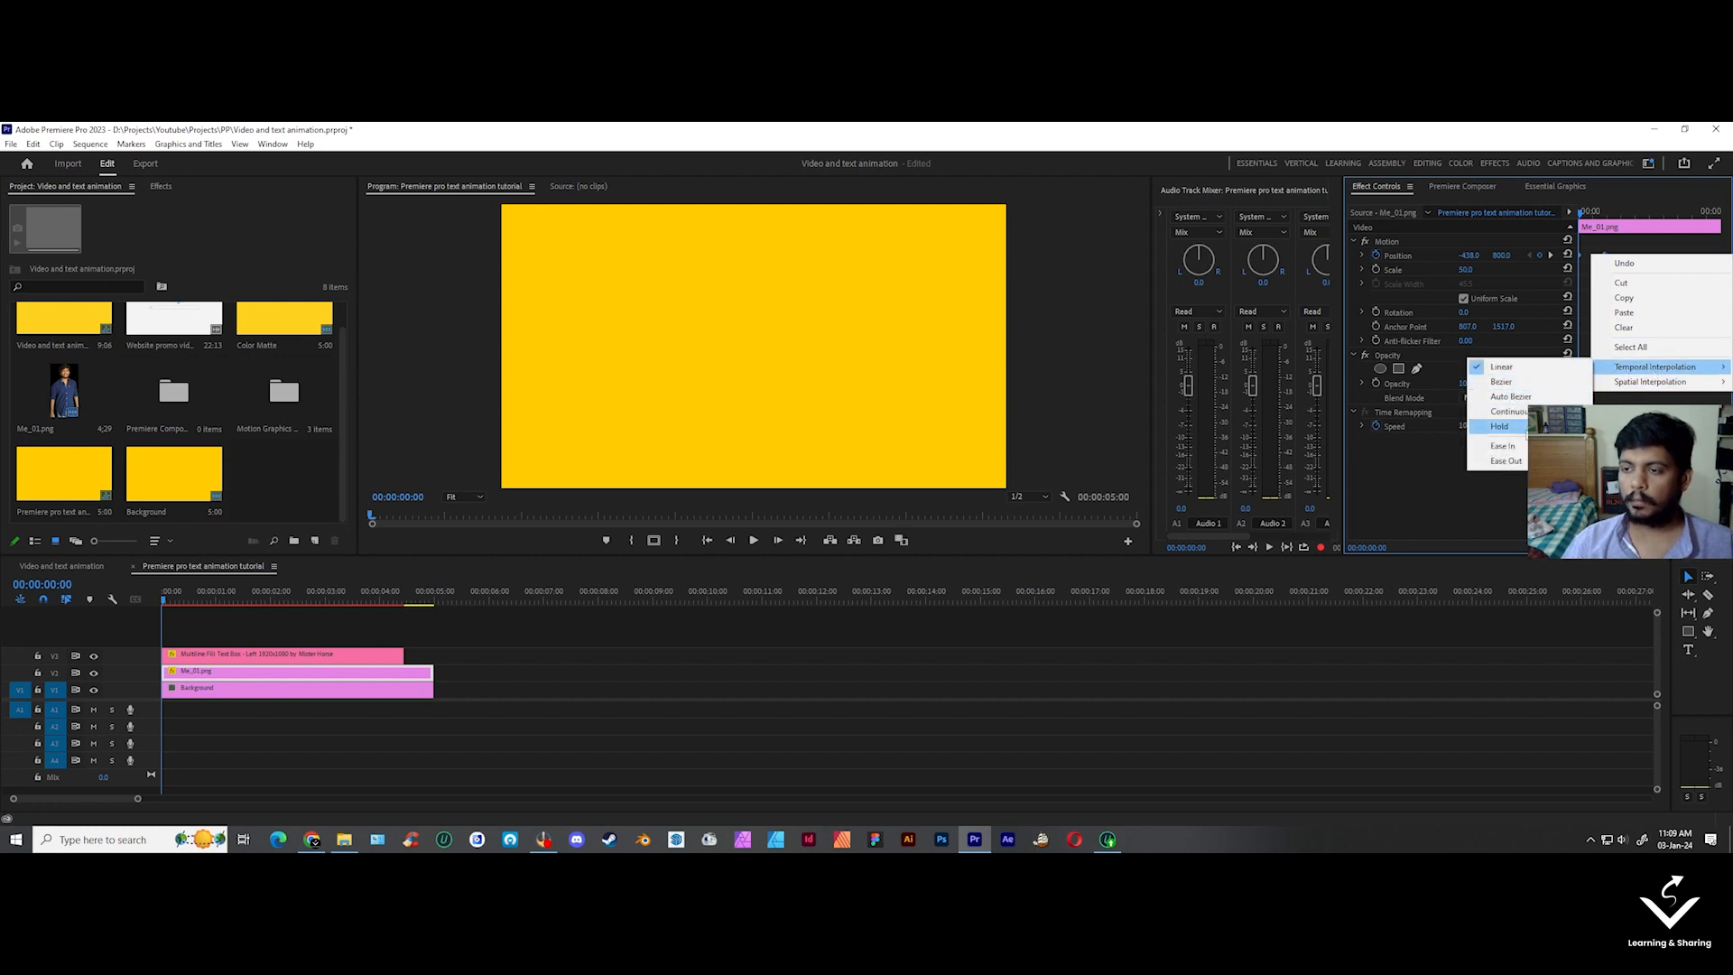
click(1522, 428)
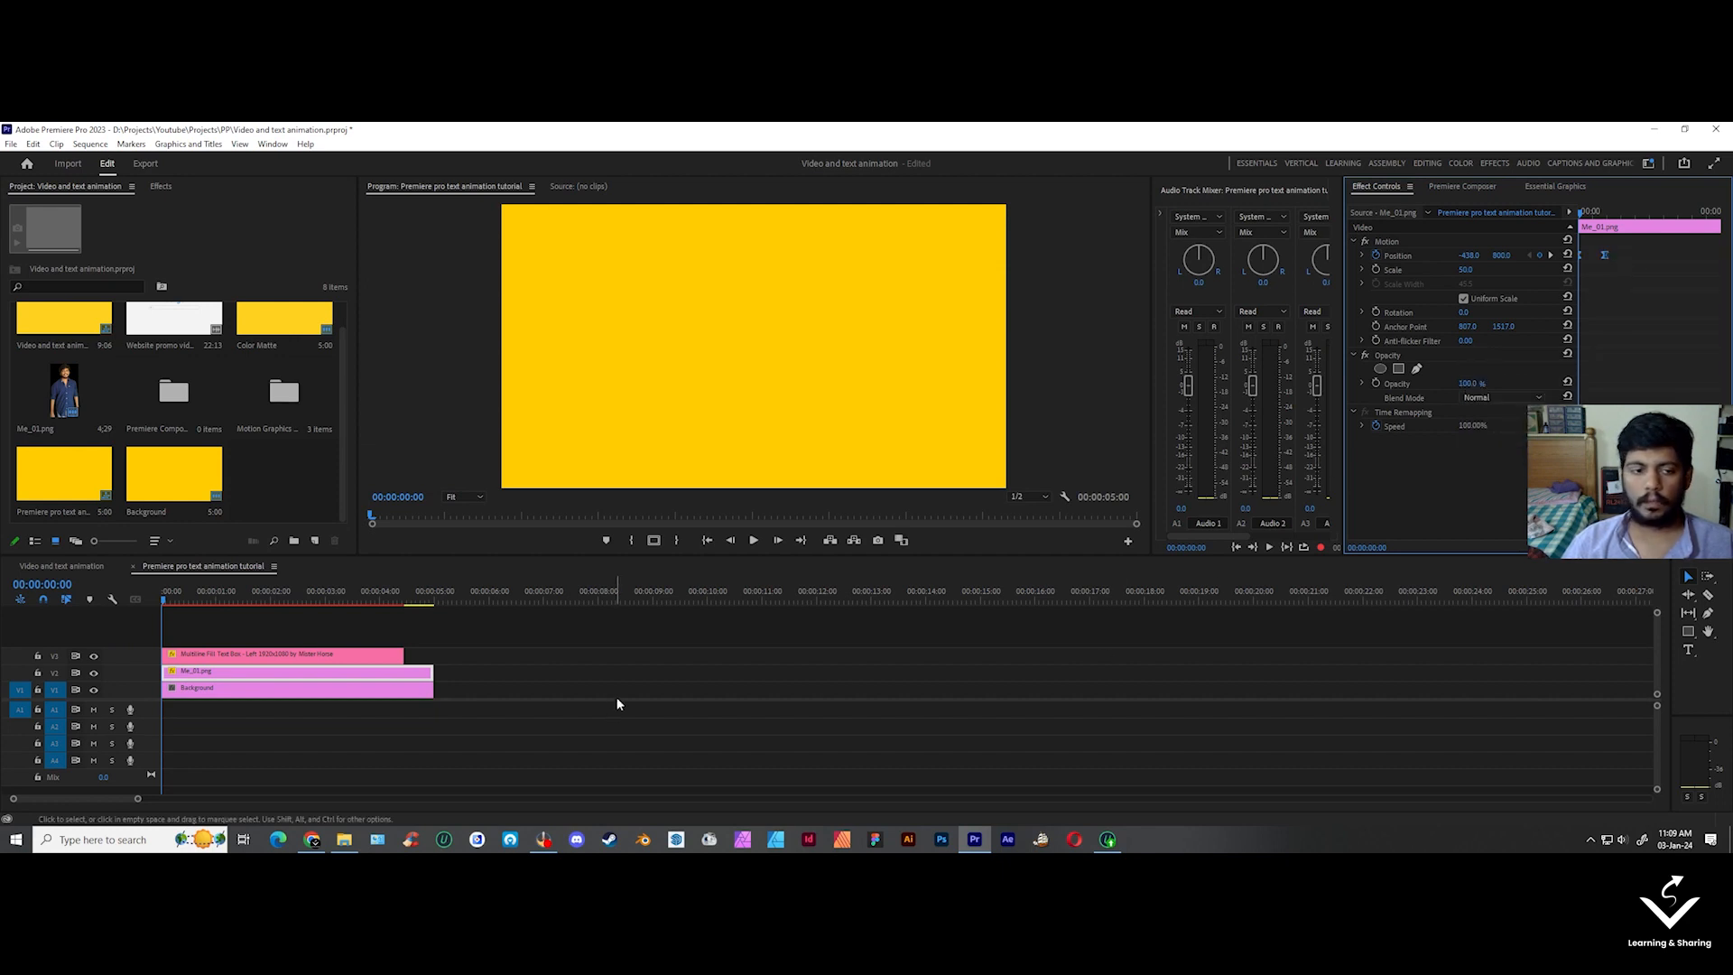
key(space)
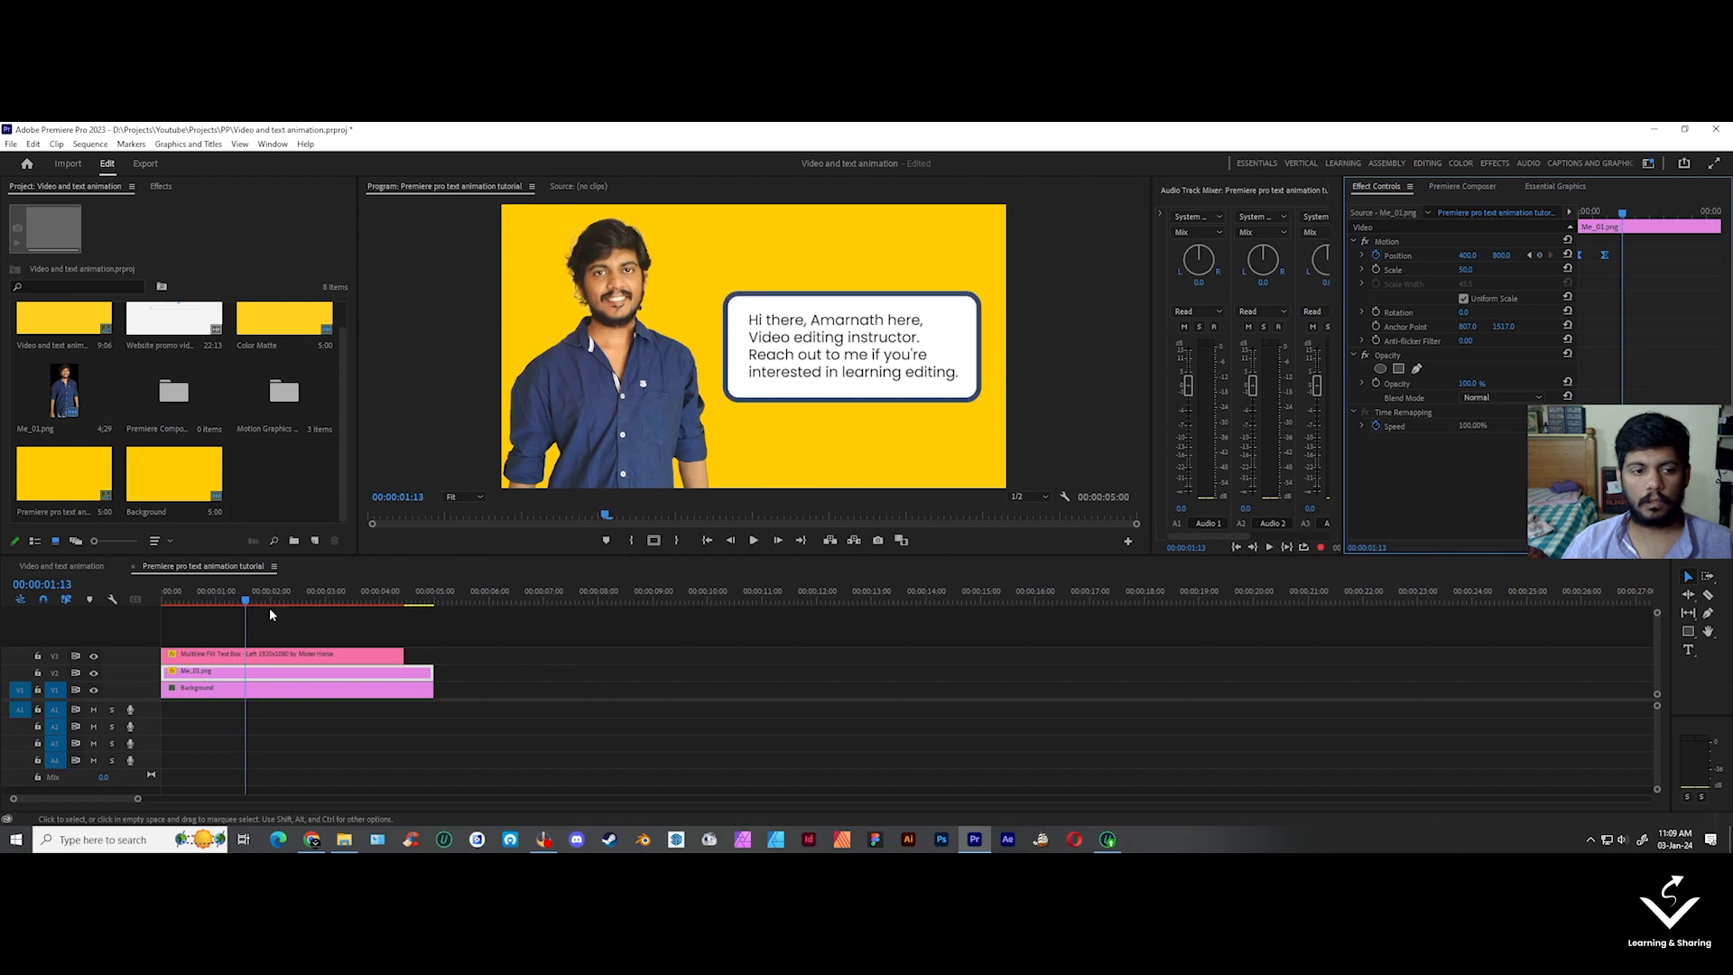
click(133, 609)
key(Home)
key(space)
key(space)
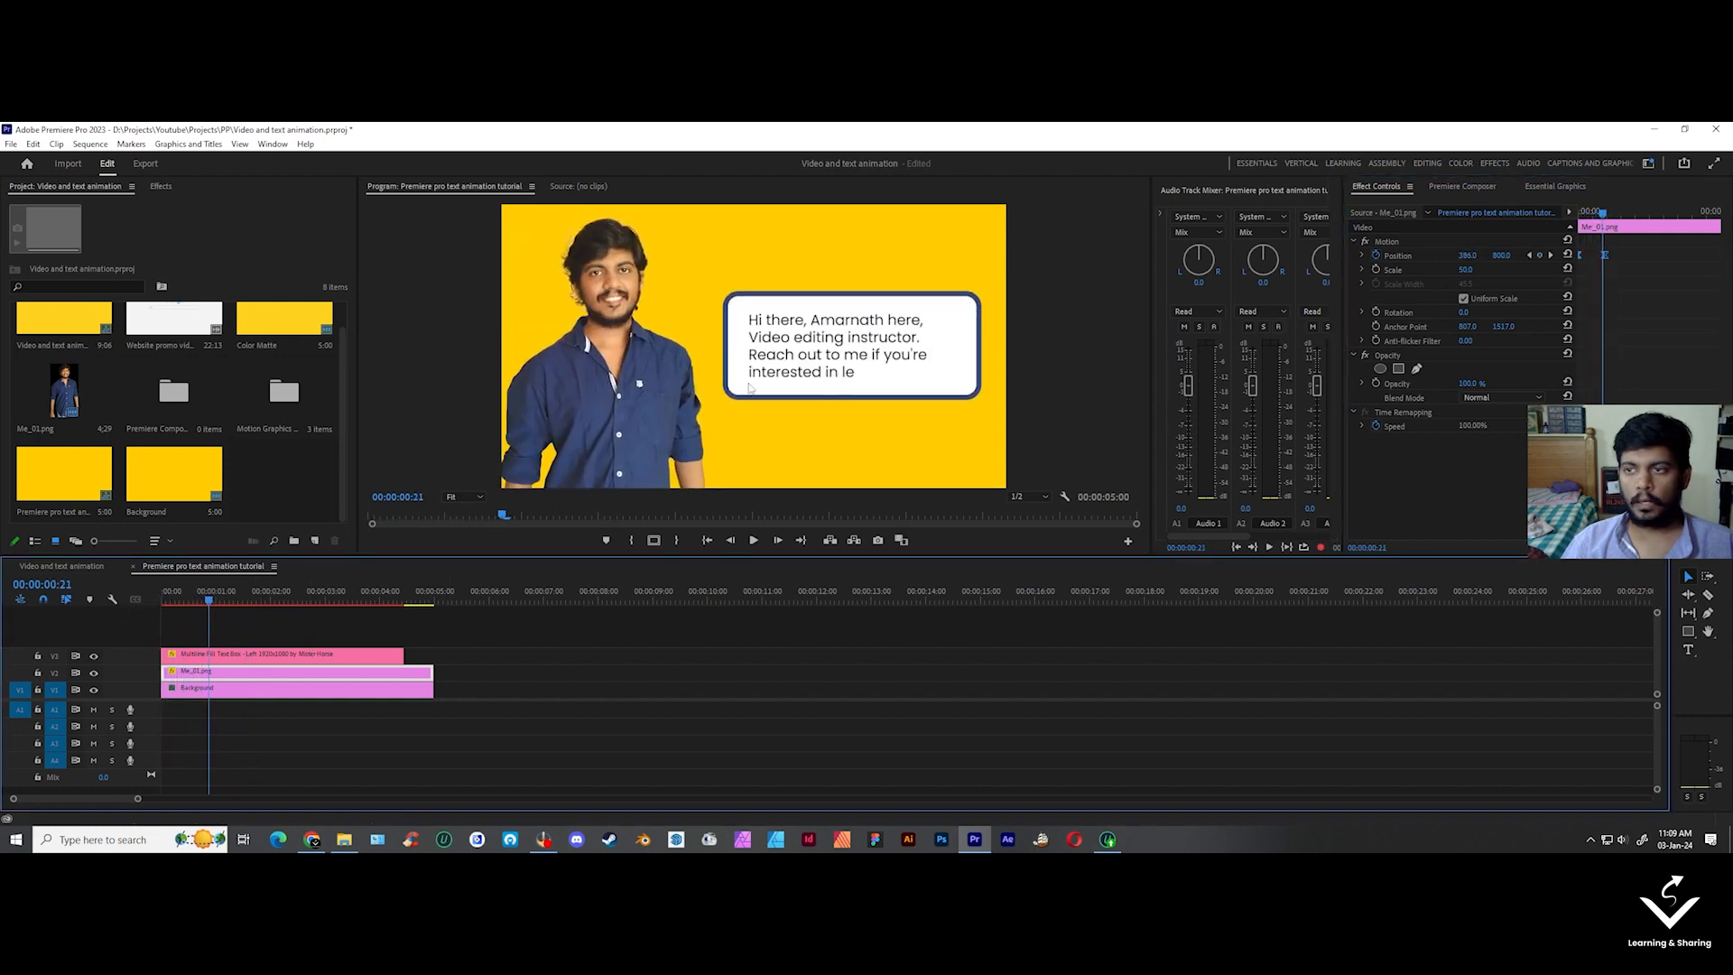
- Reshape the photo's position velocity curve near the ending keyframe to soften its arrival, and replay the slide-in
click(1365, 256)
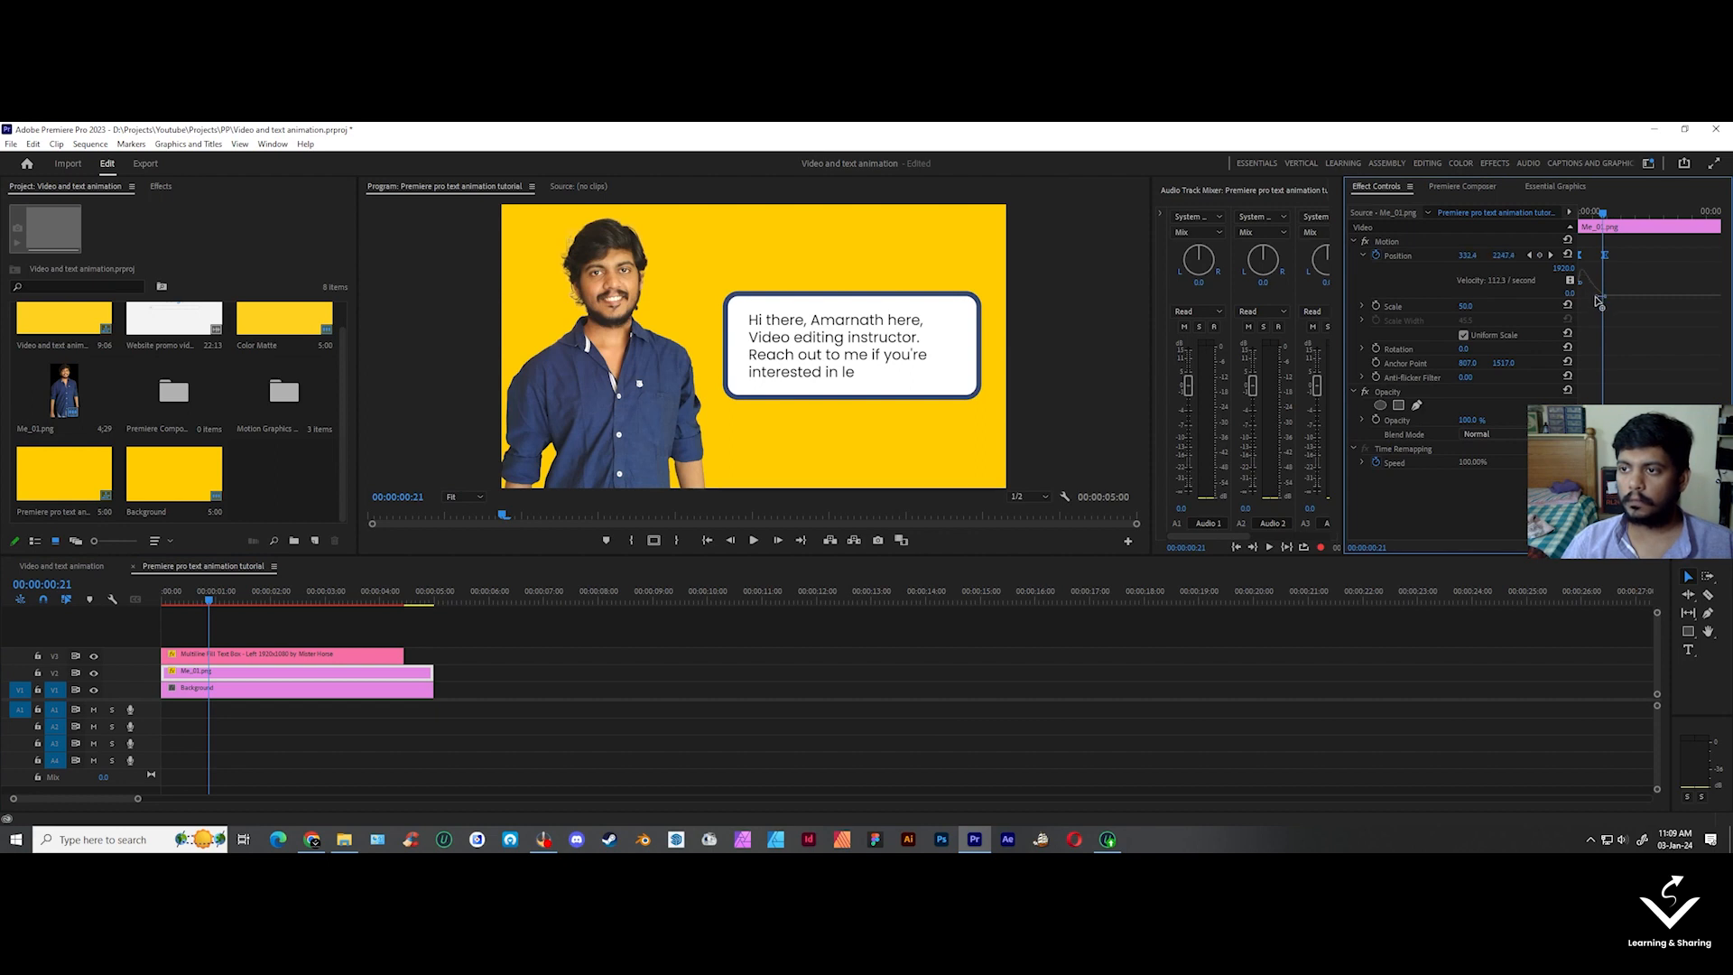
drag(1596, 297, 1595, 296)
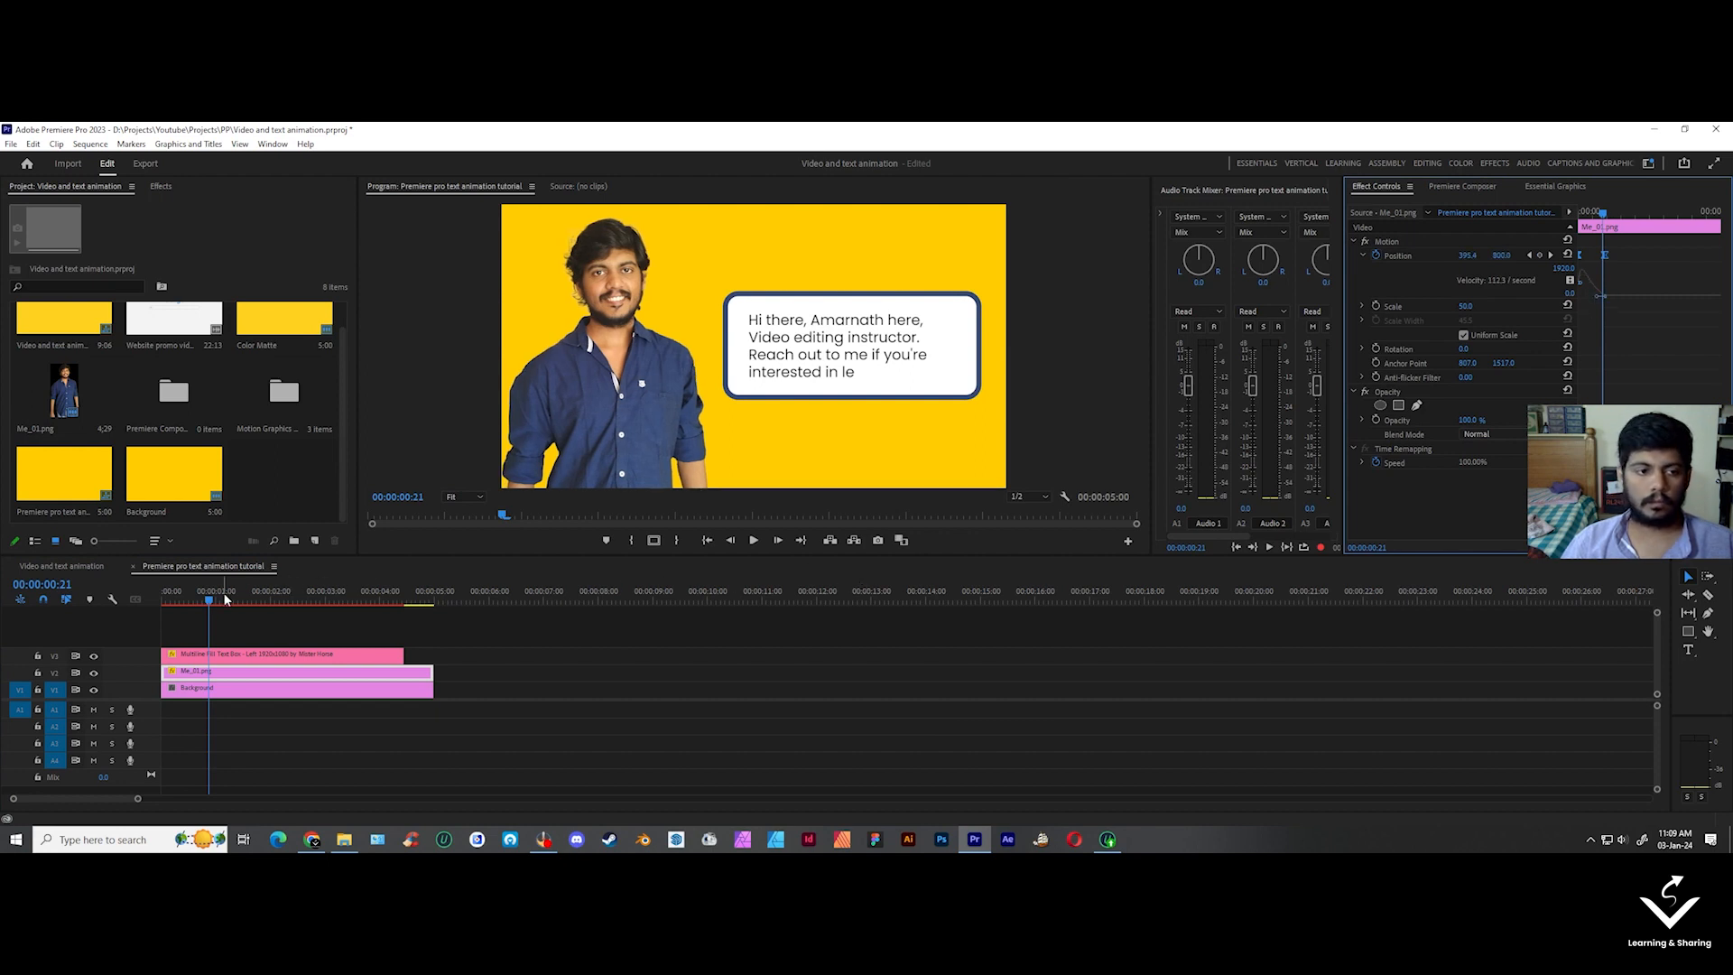
drag(225, 599, 104, 600)
key(space)
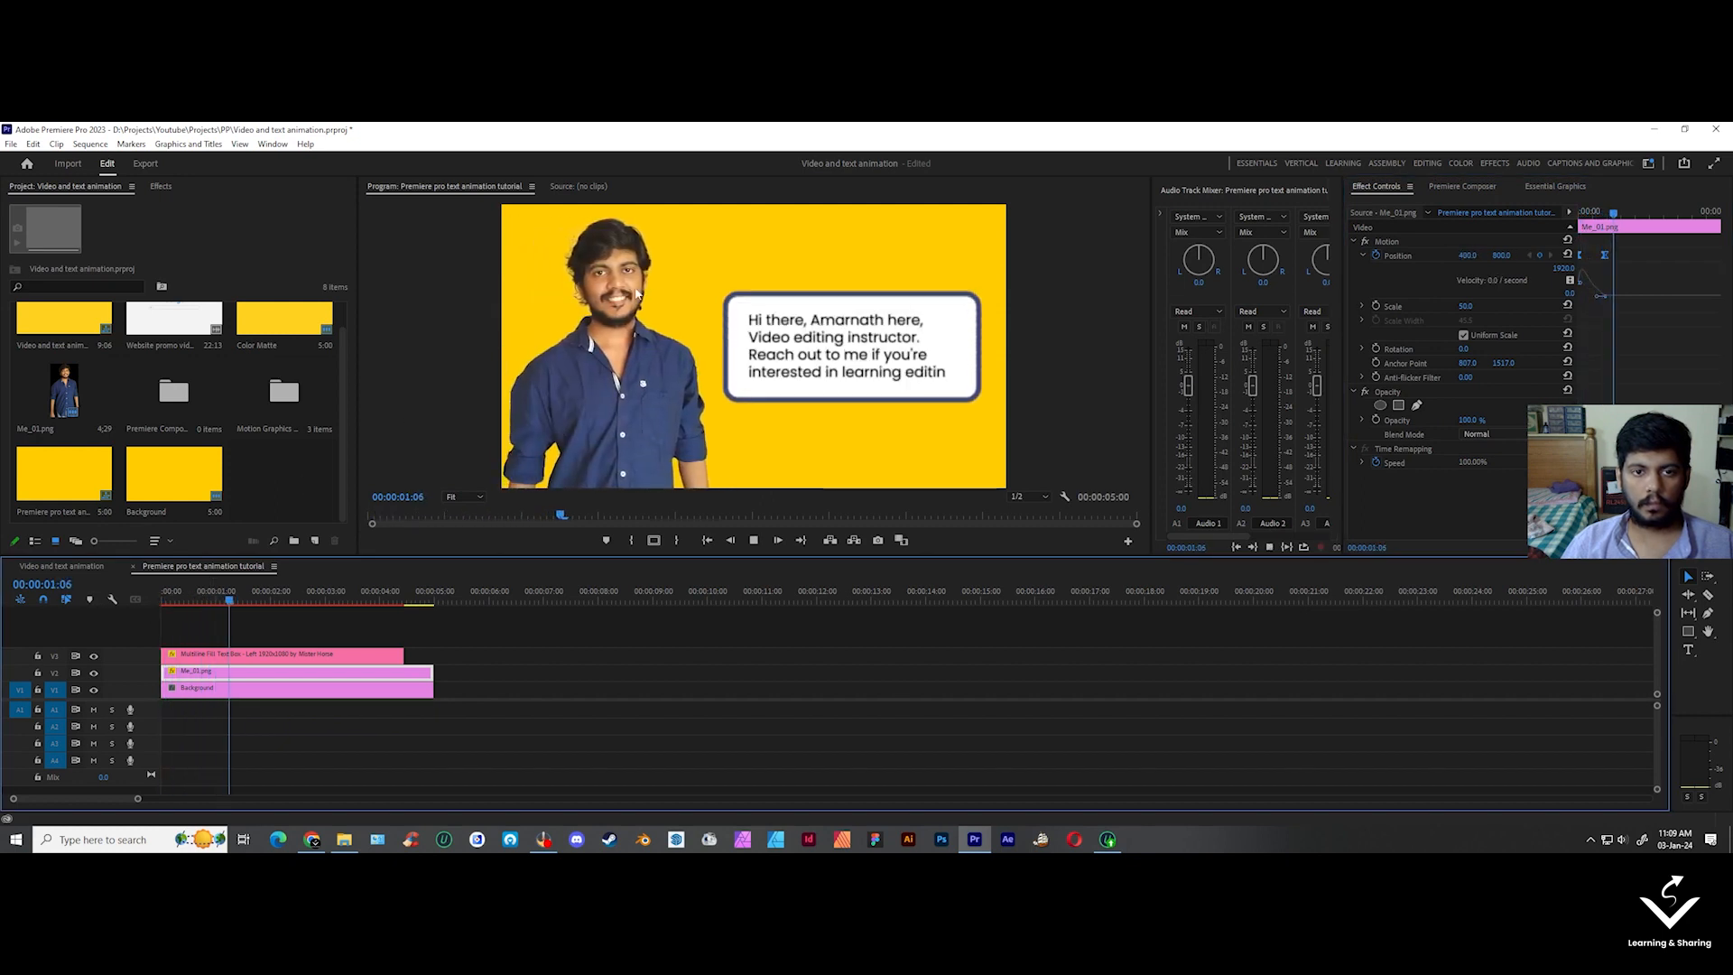
drag(232, 596, 153, 598)
key(space)
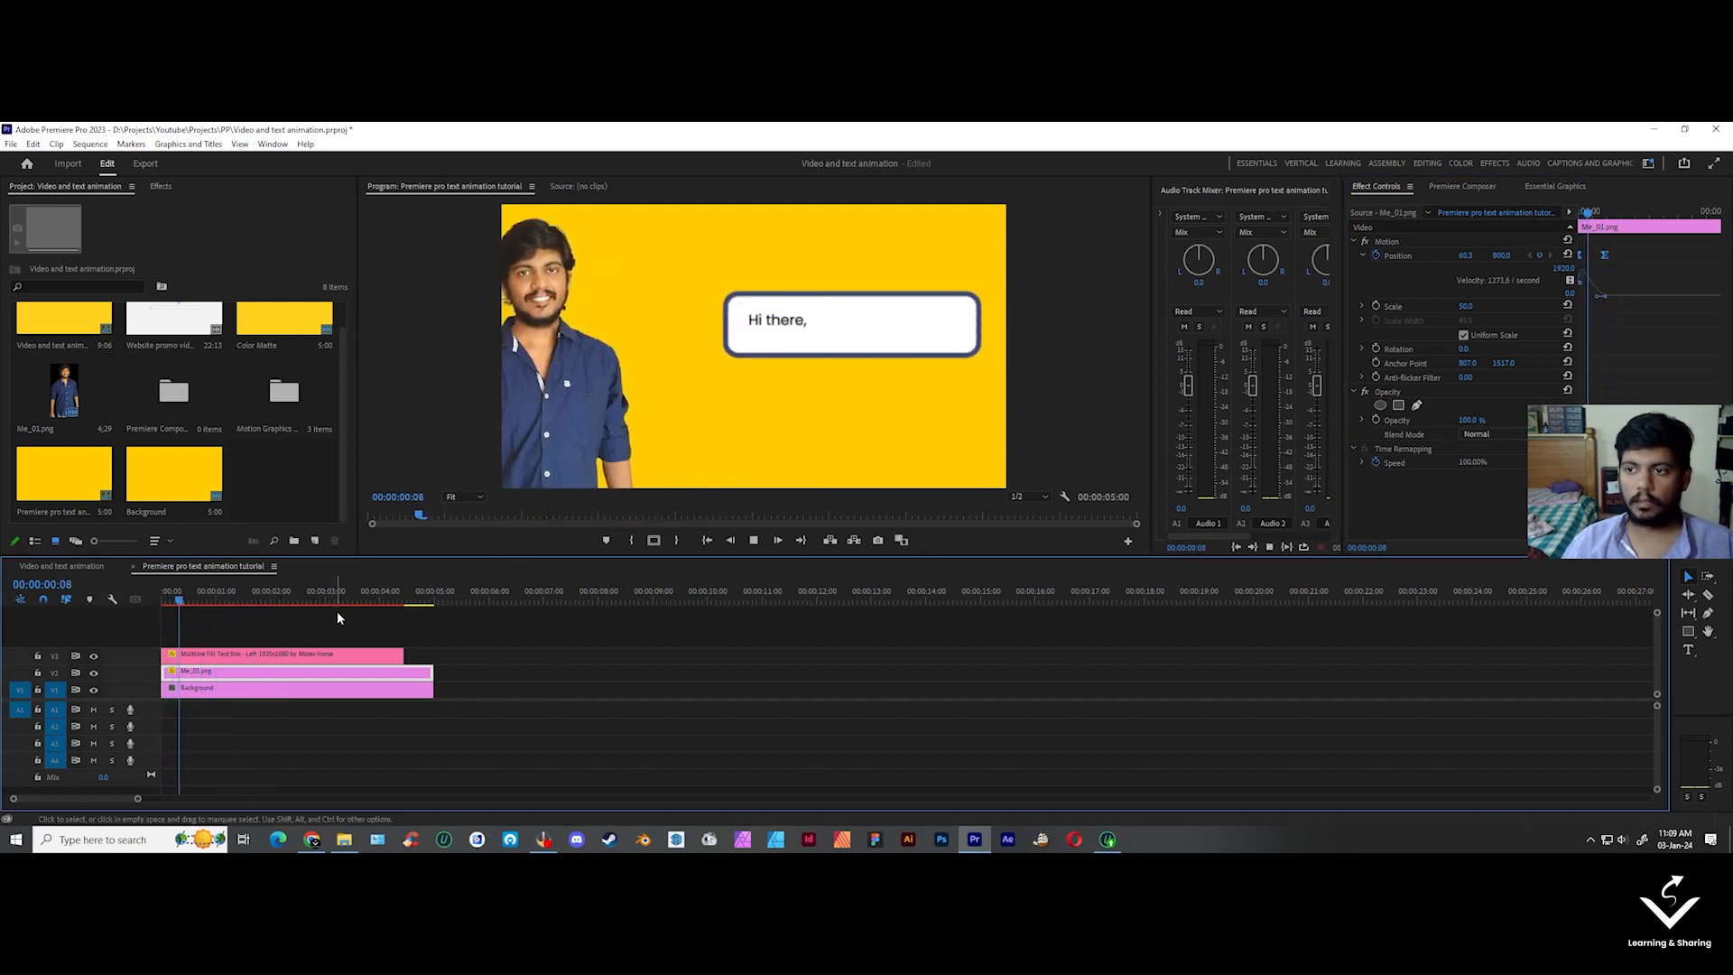
key(space)
- Duplicate the Me_01.png and Background clips together directly after the originals on their same tracks
click(468, 755)
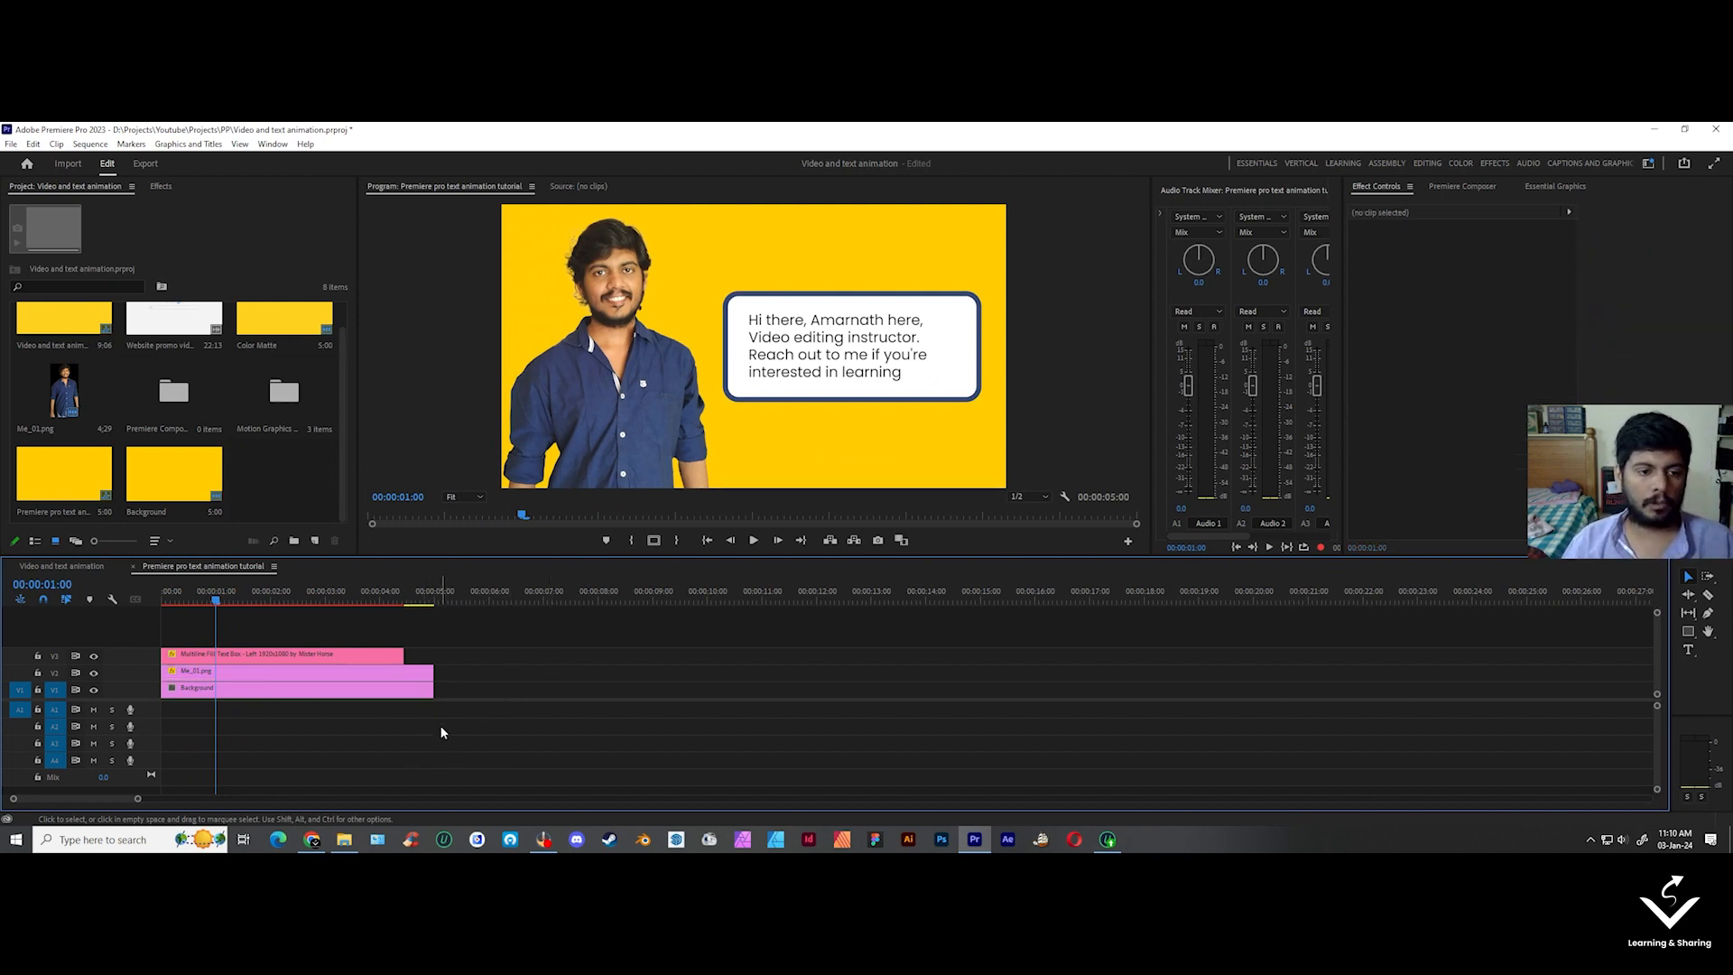
mouse_move(496, 698)
mouse_down()
mouse_move(255, 688)
mouse_move(187, 647)
mouse_move(205, 673)
mouse_move(524, 679)
mouse_move(488, 676)
mouse_up()
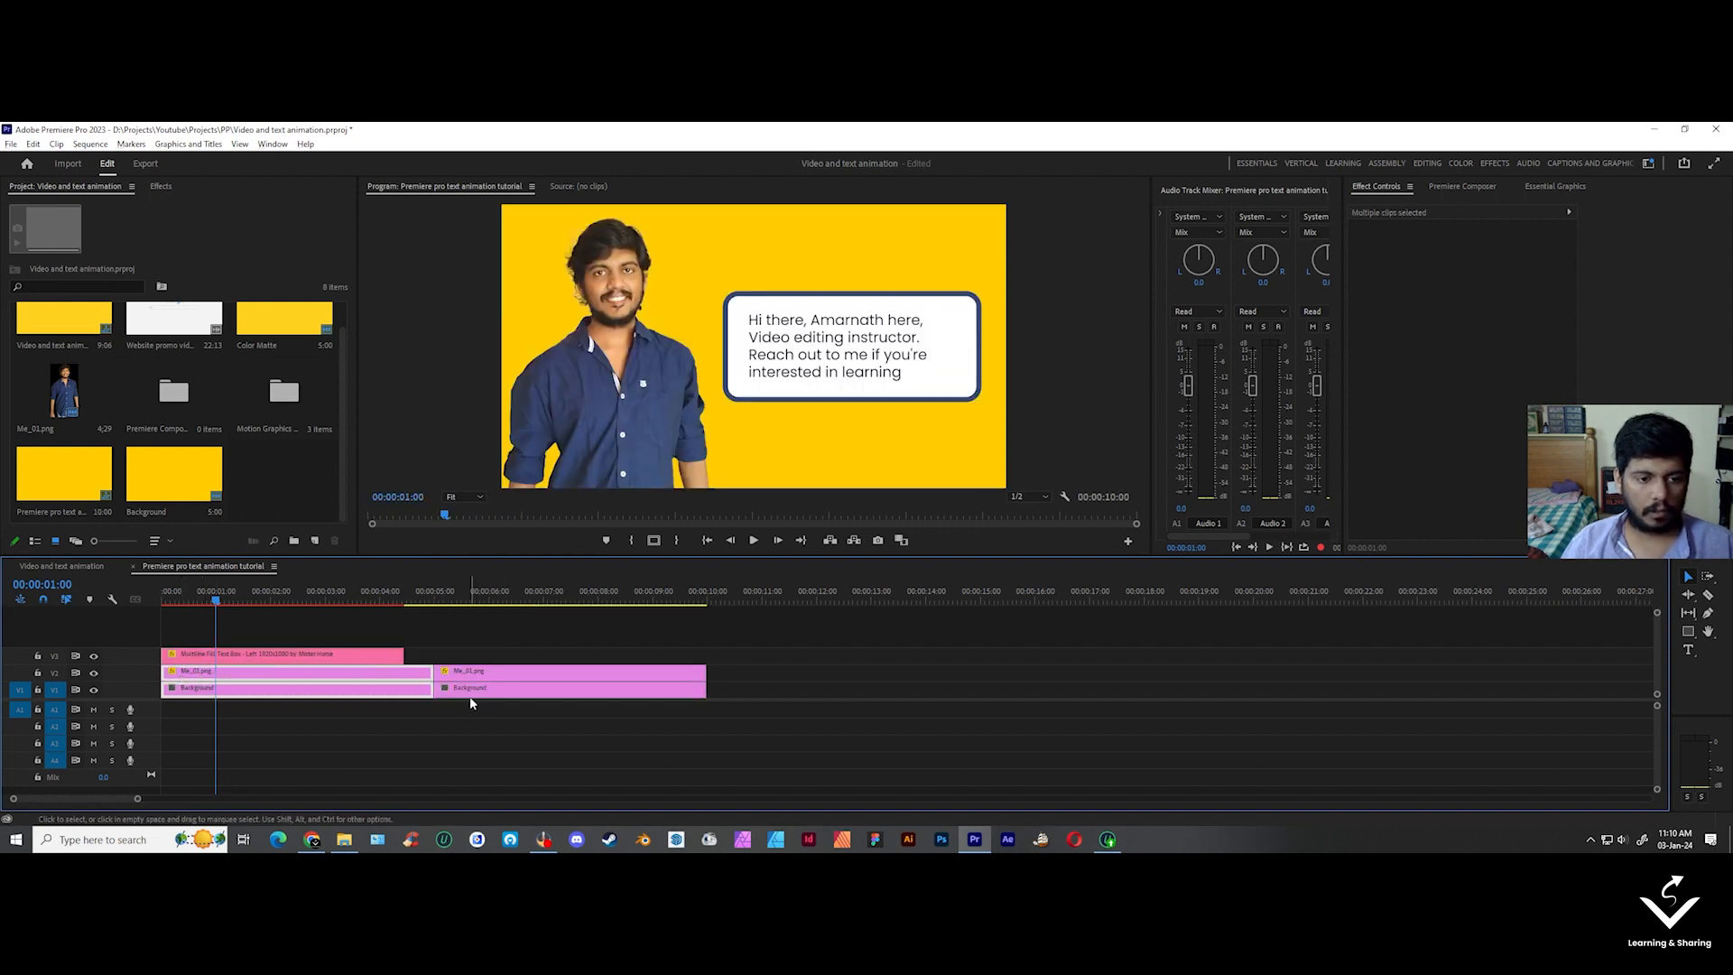
- Add the Premiere Composer text preset Position & Rotate & Scale Characters Overshoot at 00:00:05:00 above the duplicated clips
click(434, 596)
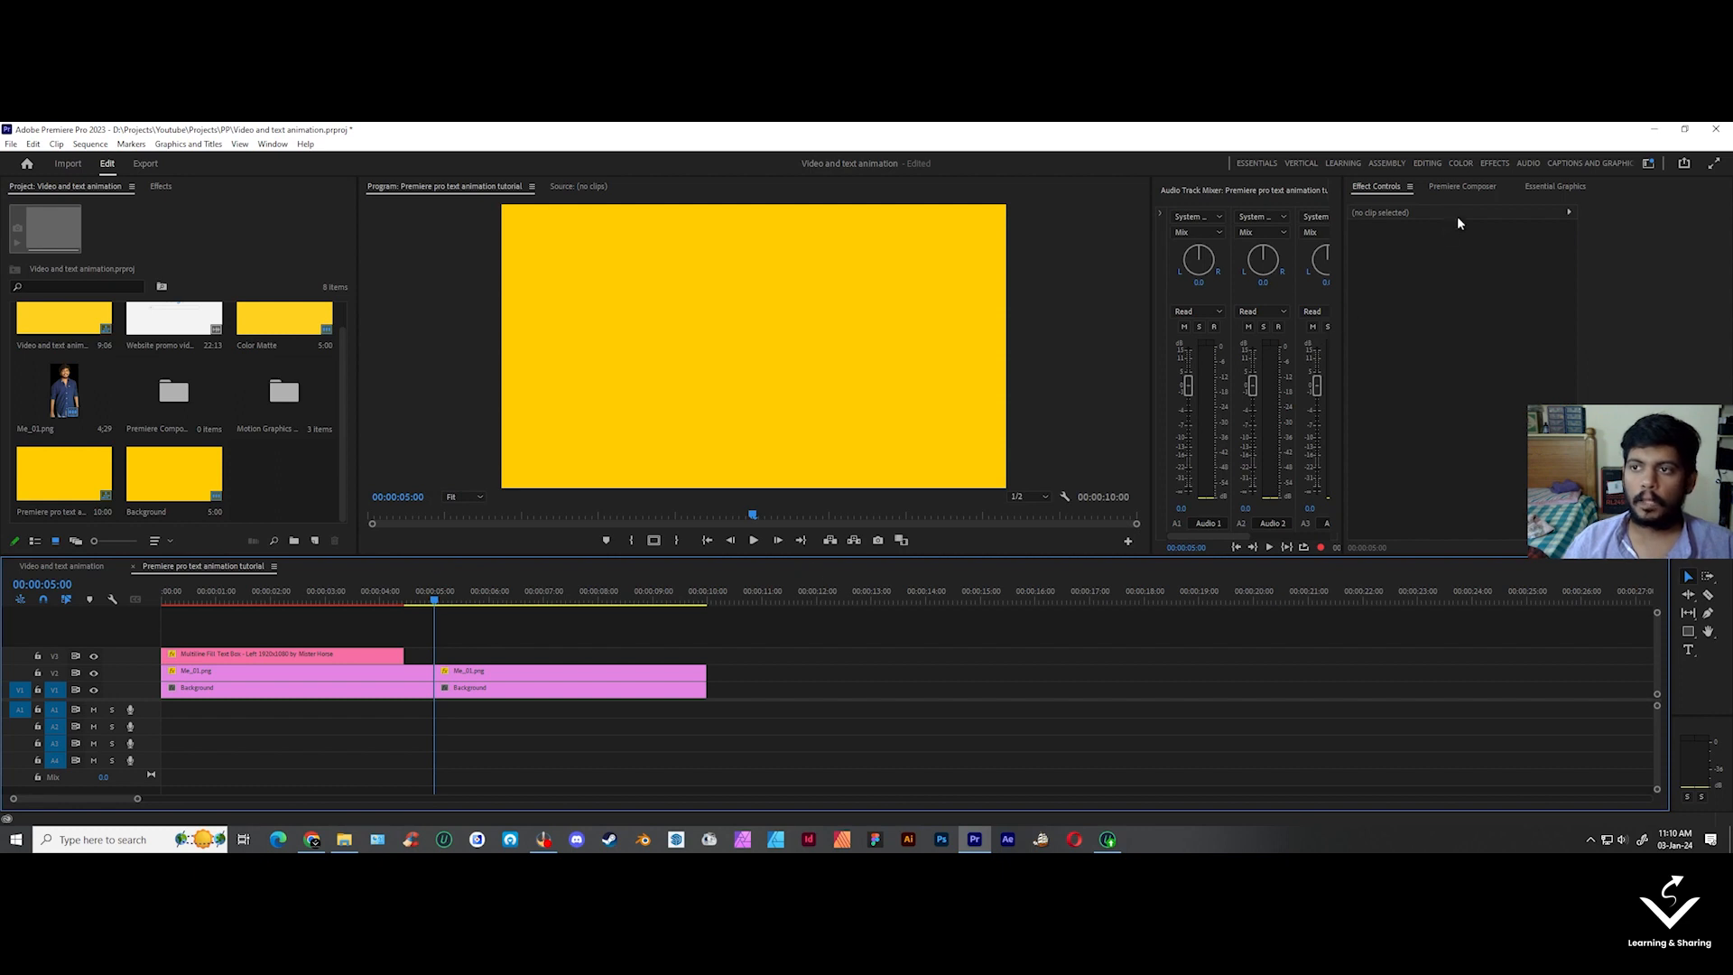
click(1461, 187)
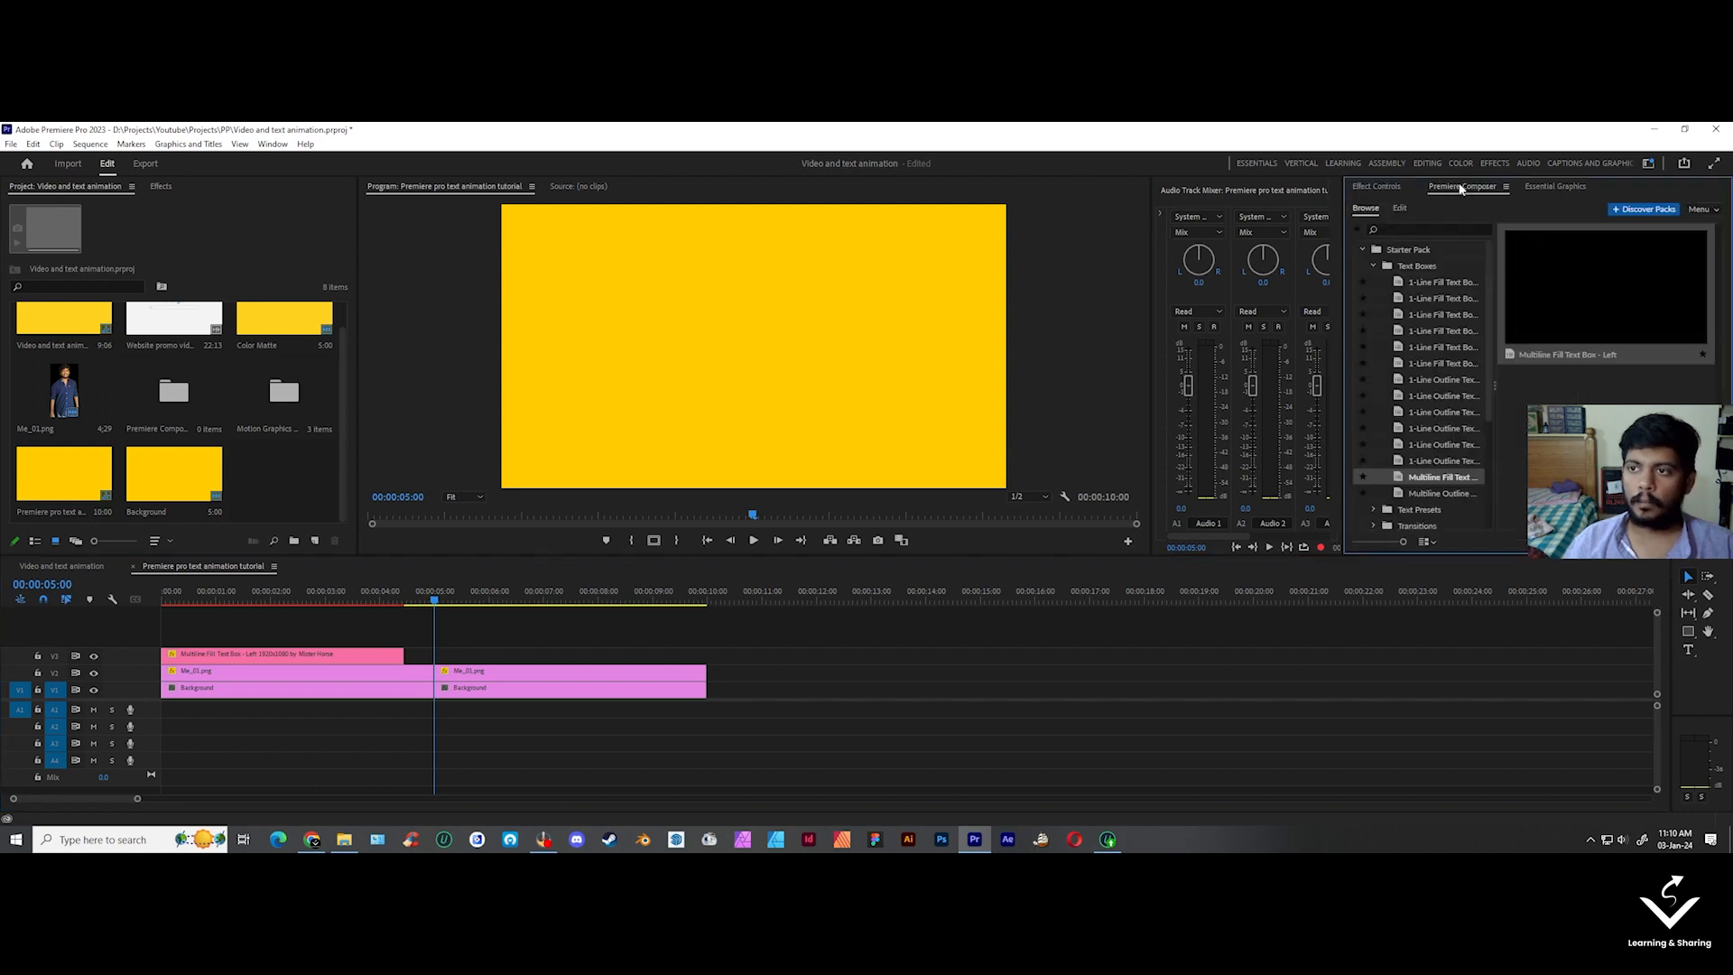
click(1374, 267)
click(1419, 282)
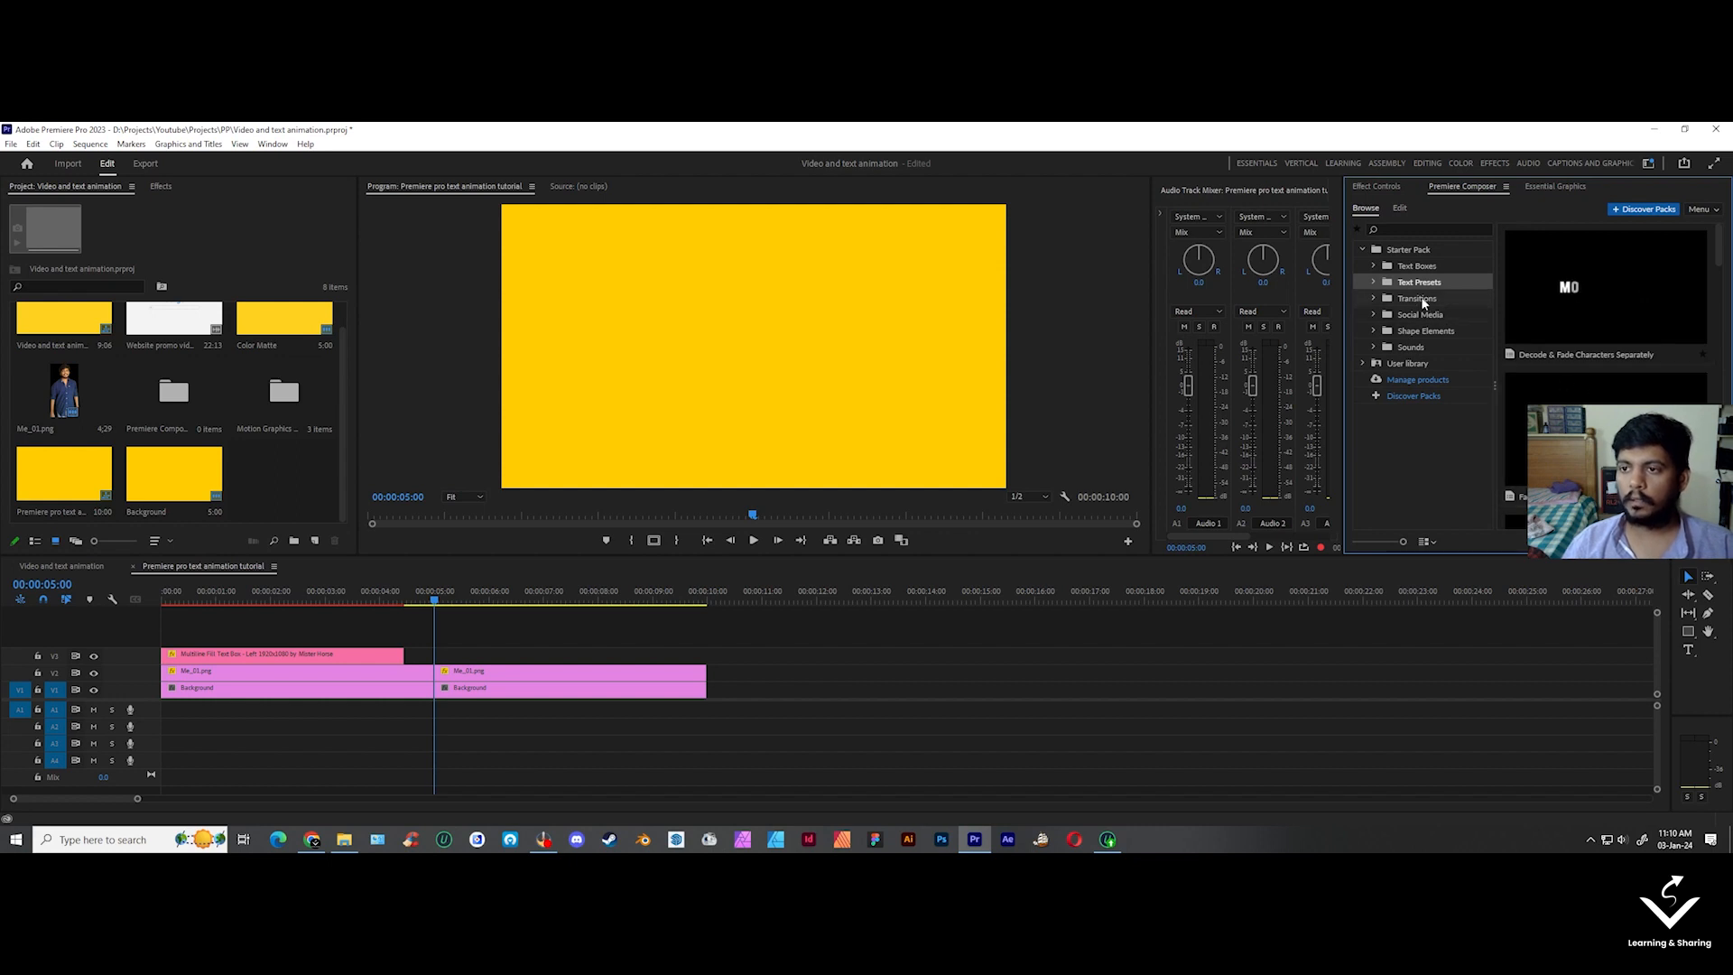
click(1374, 281)
scroll(1622, 374, down, 13)
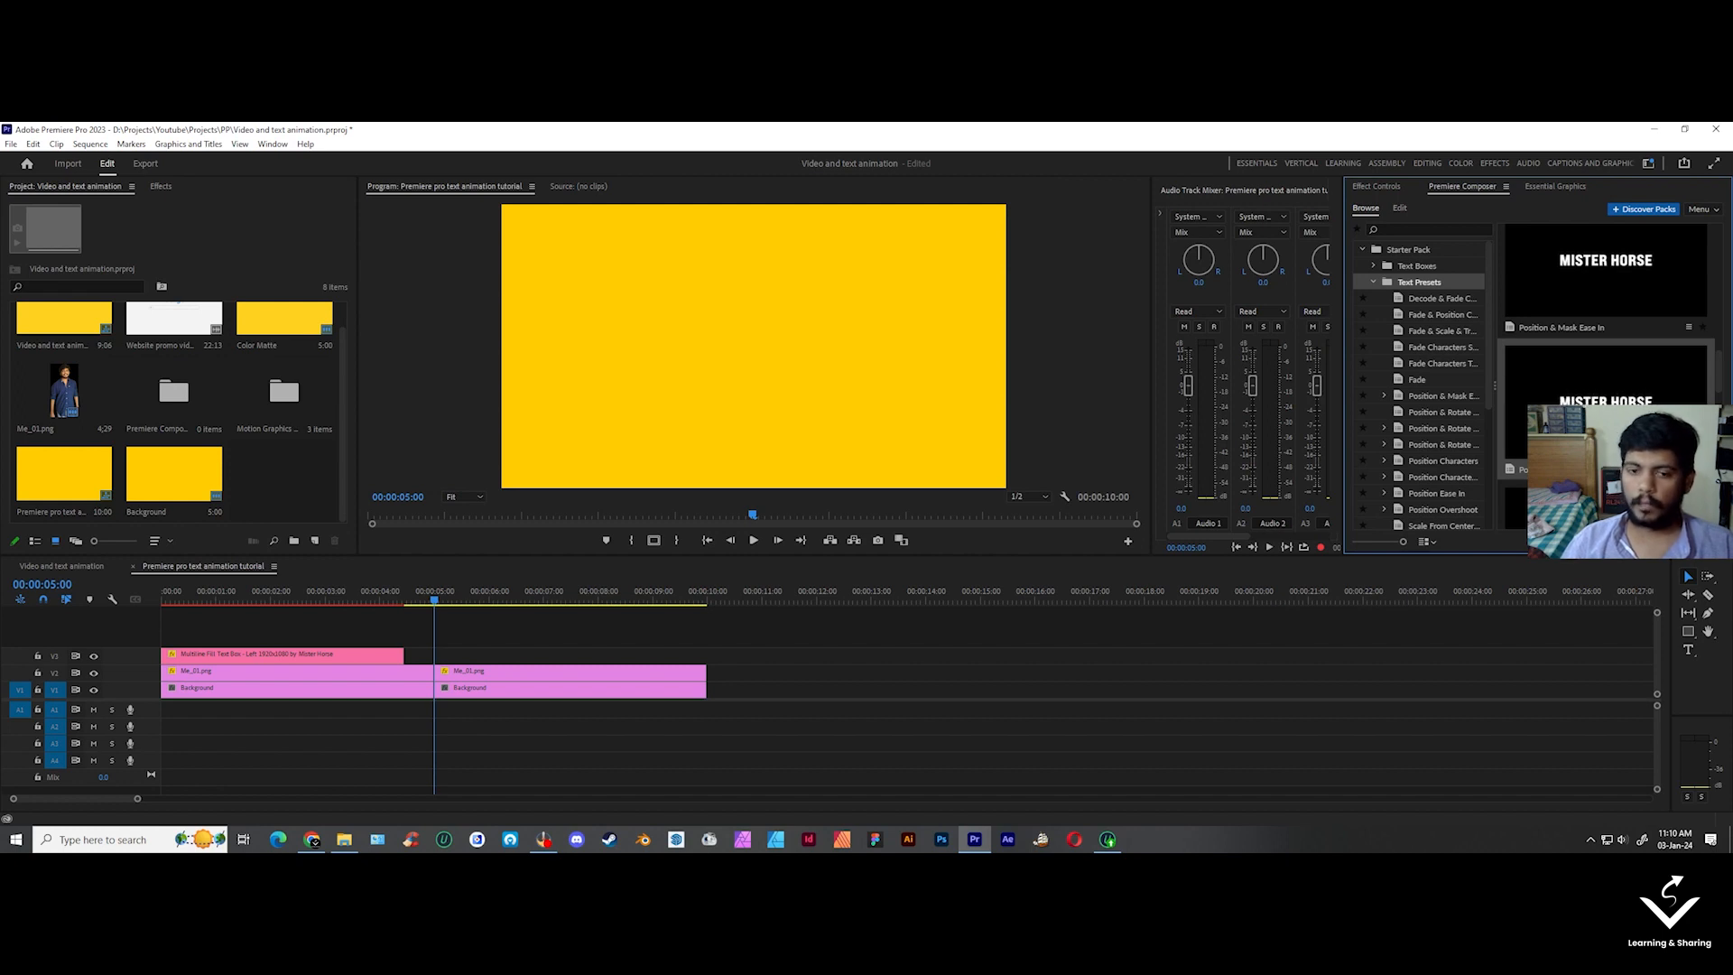
click(1606, 425)
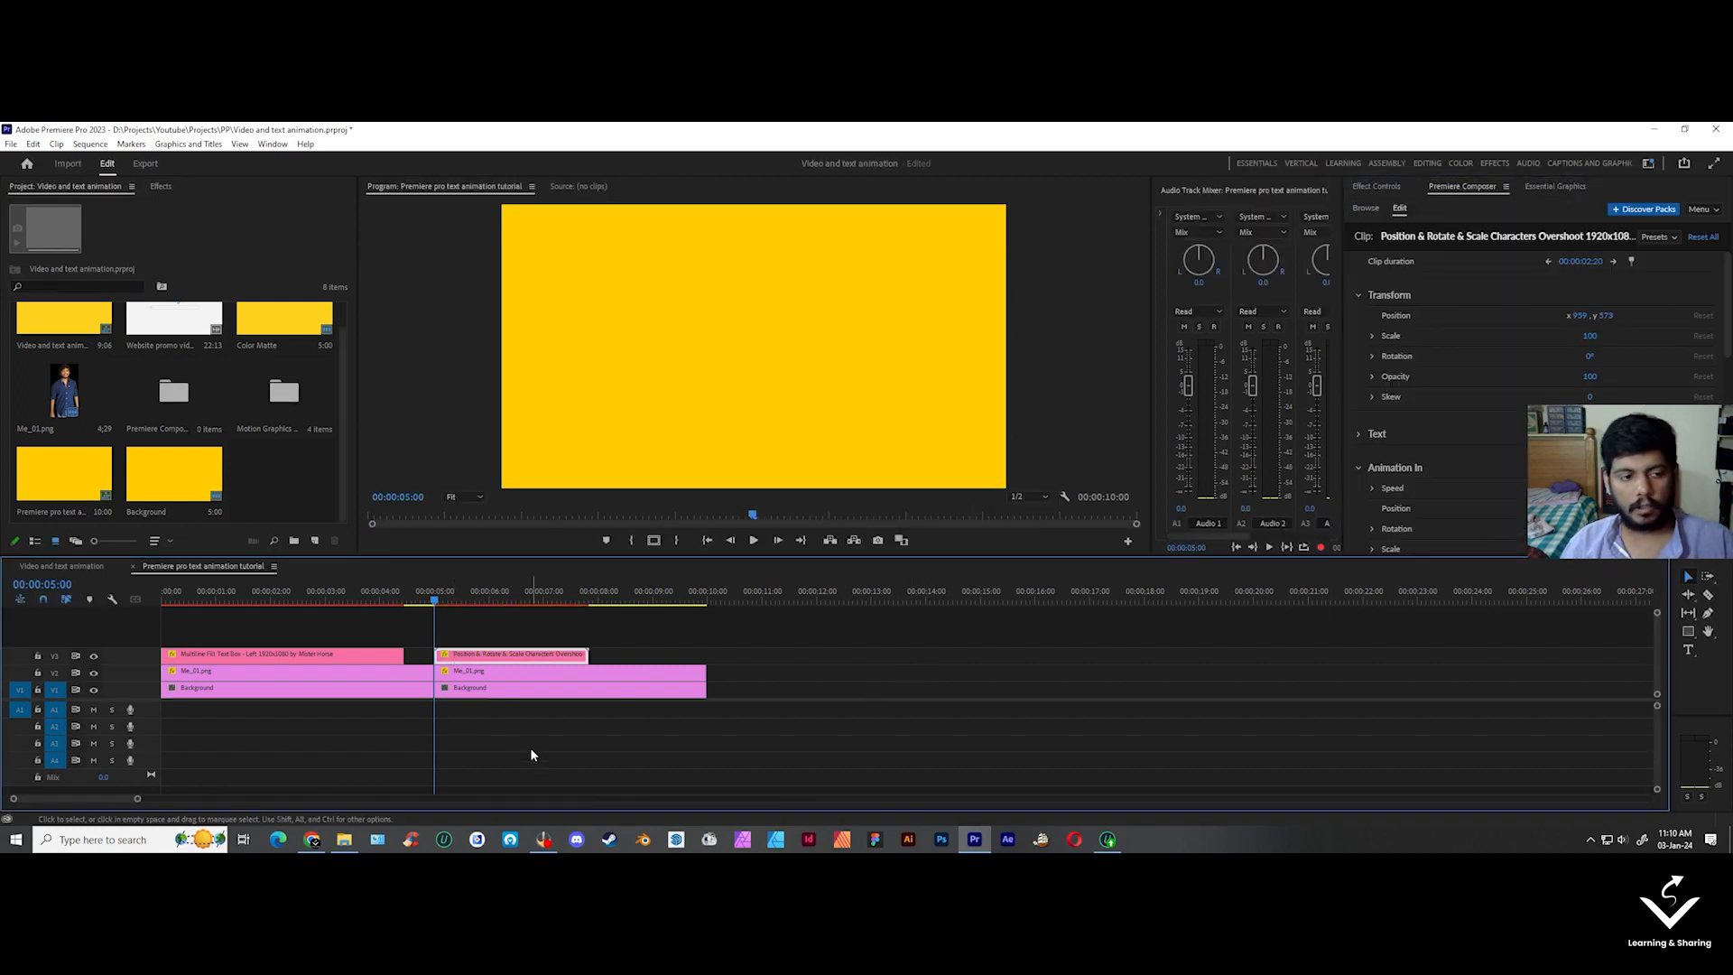
- Play the second section from 00:00:05:00 to check the new text preset's animation
click(529, 747)
key(space)
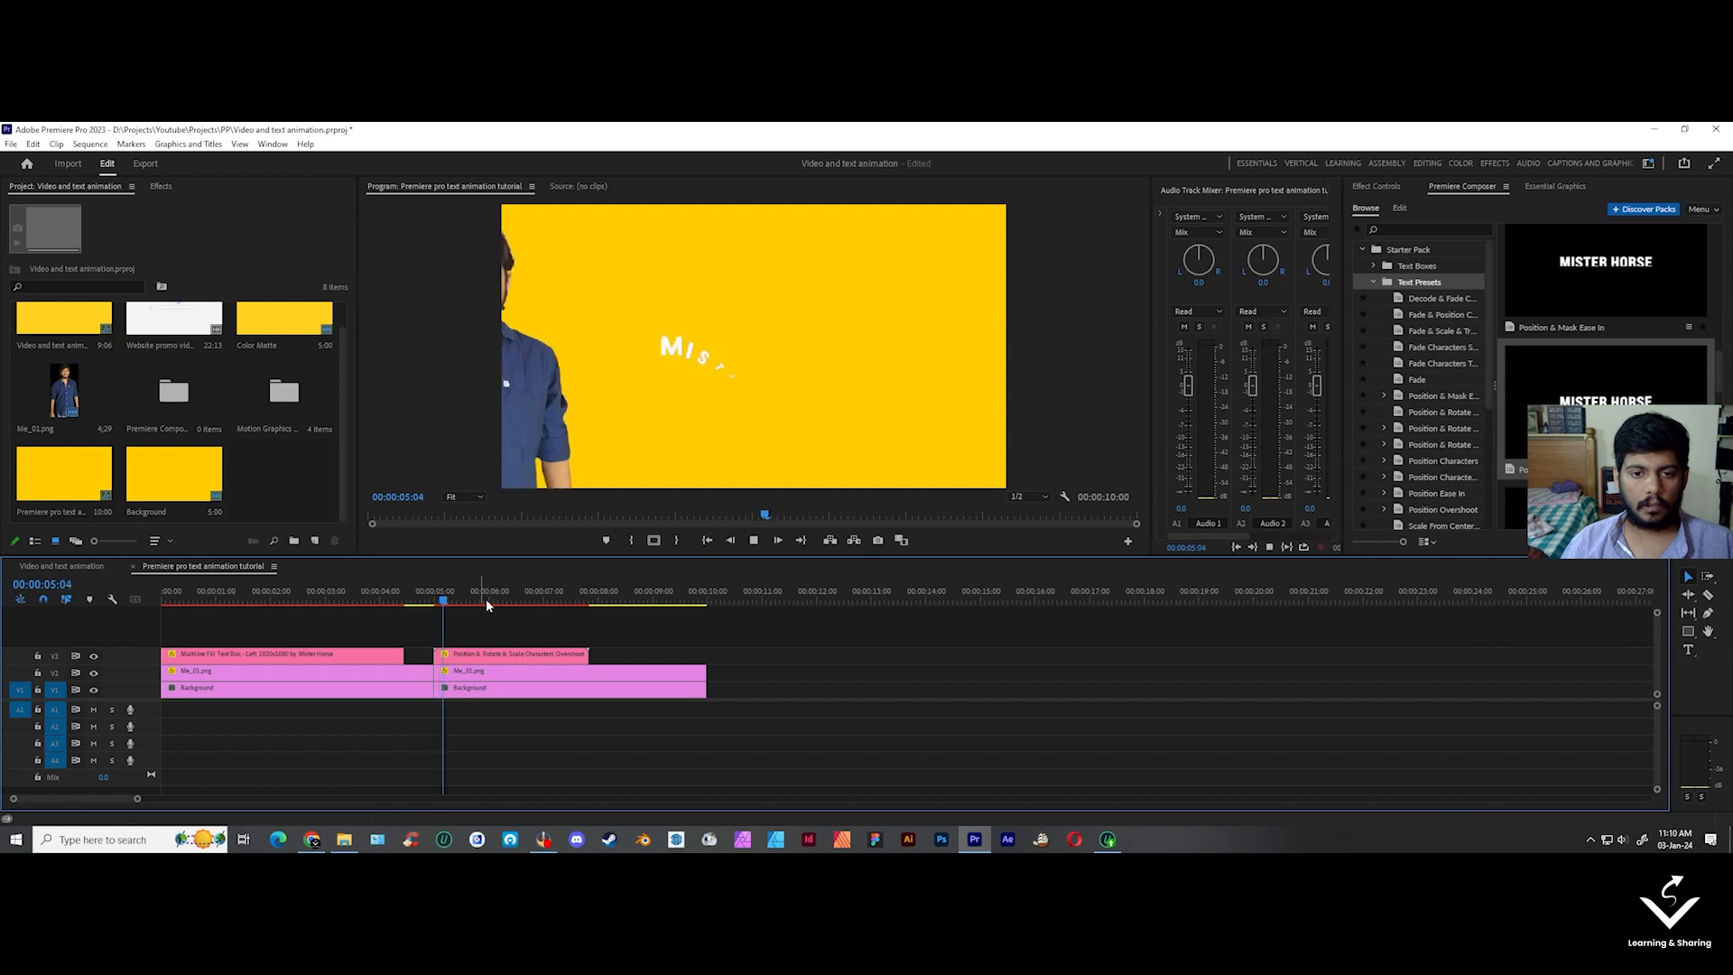
key(space)
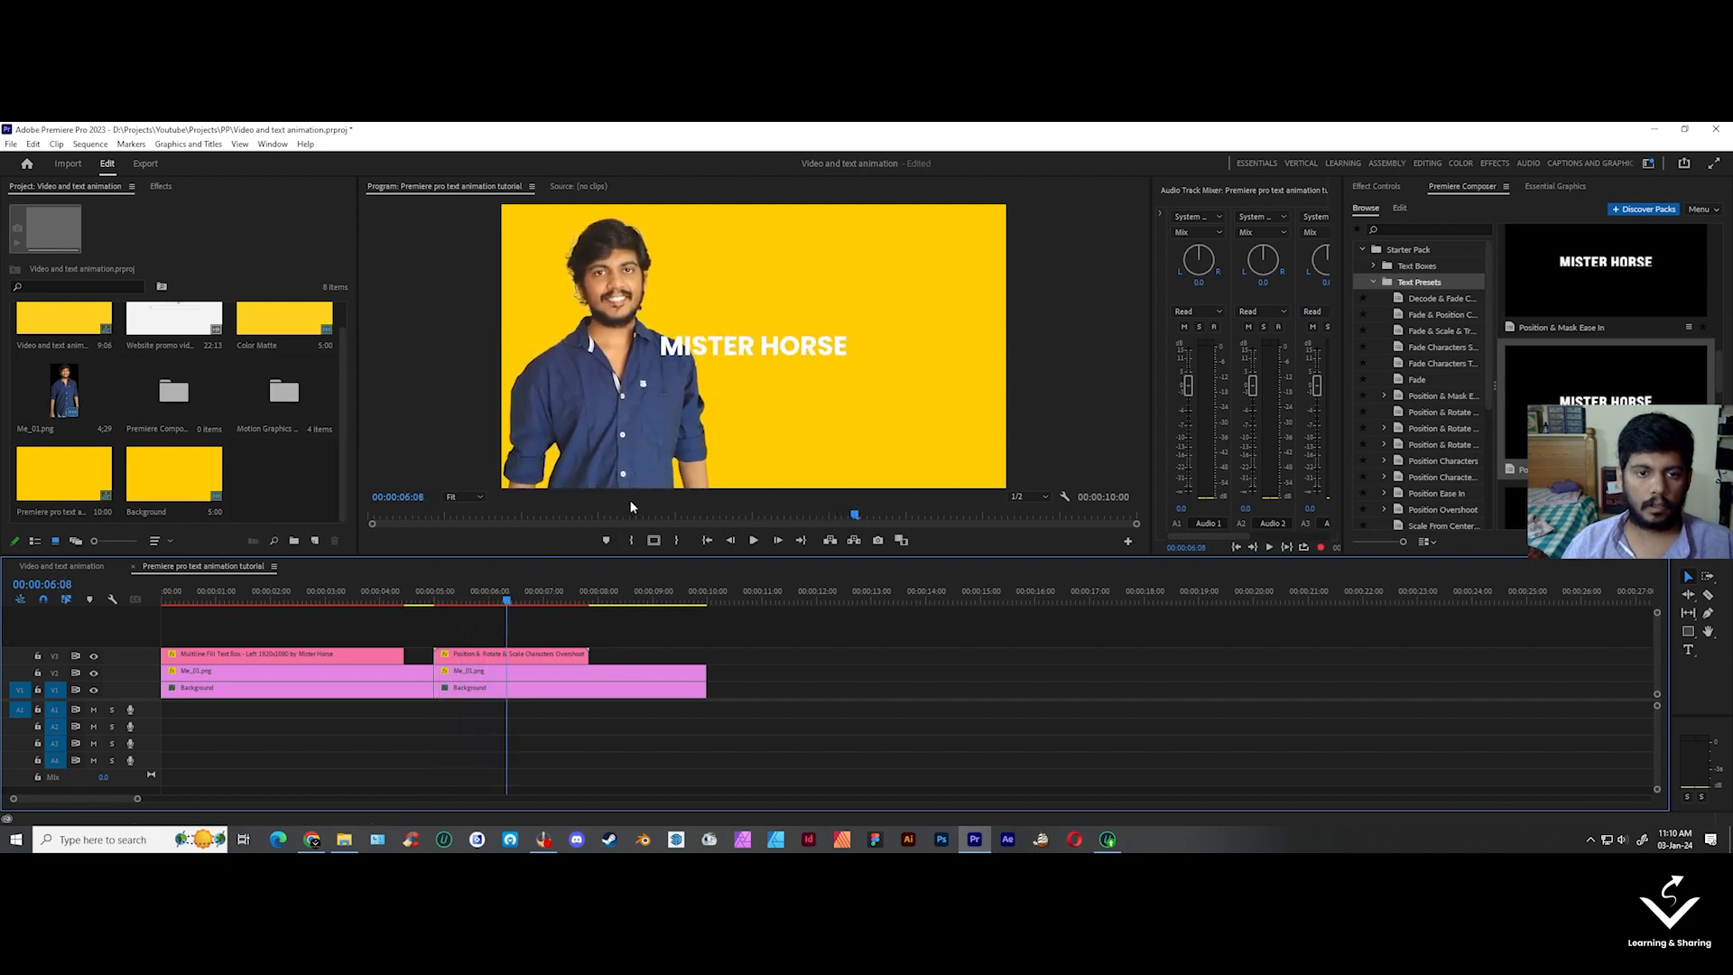
- Move the preset text into the empty space beside the photo, with its x position at about 1366
drag(431, 603, 518, 614)
click(526, 658)
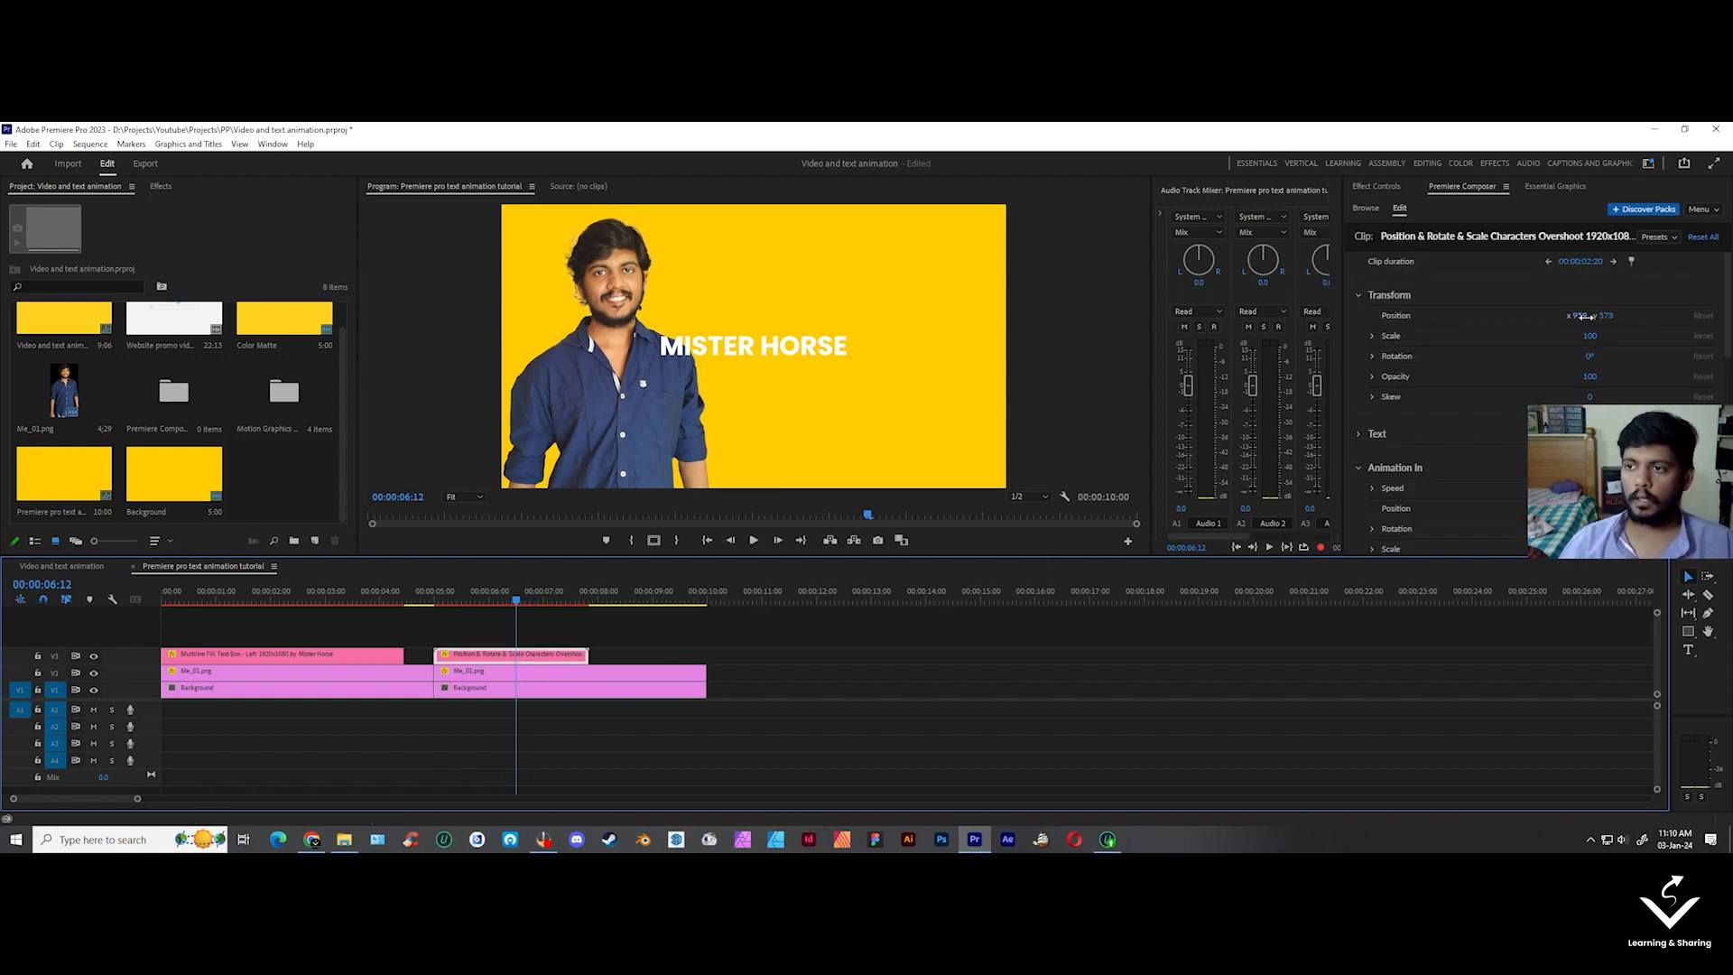
drag(1579, 315, 1716, 315)
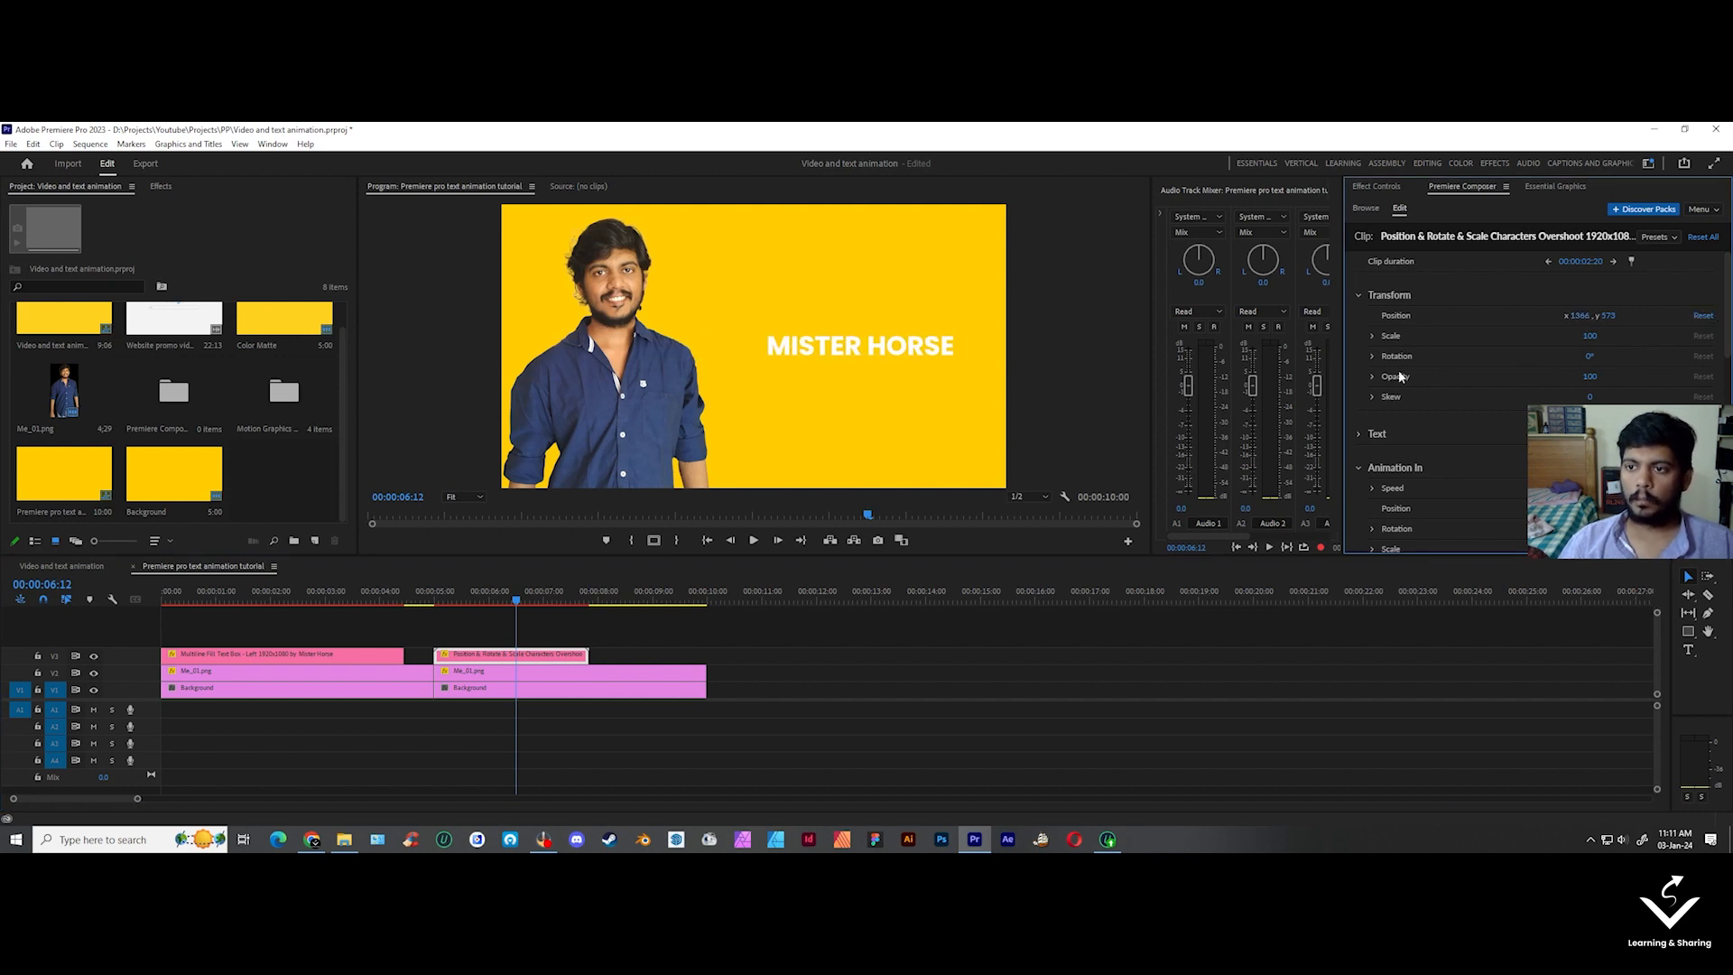
- Replace the placeholder text with the presenter's full name and set its color fill to black (000000)
click(1358, 433)
click(1459, 471)
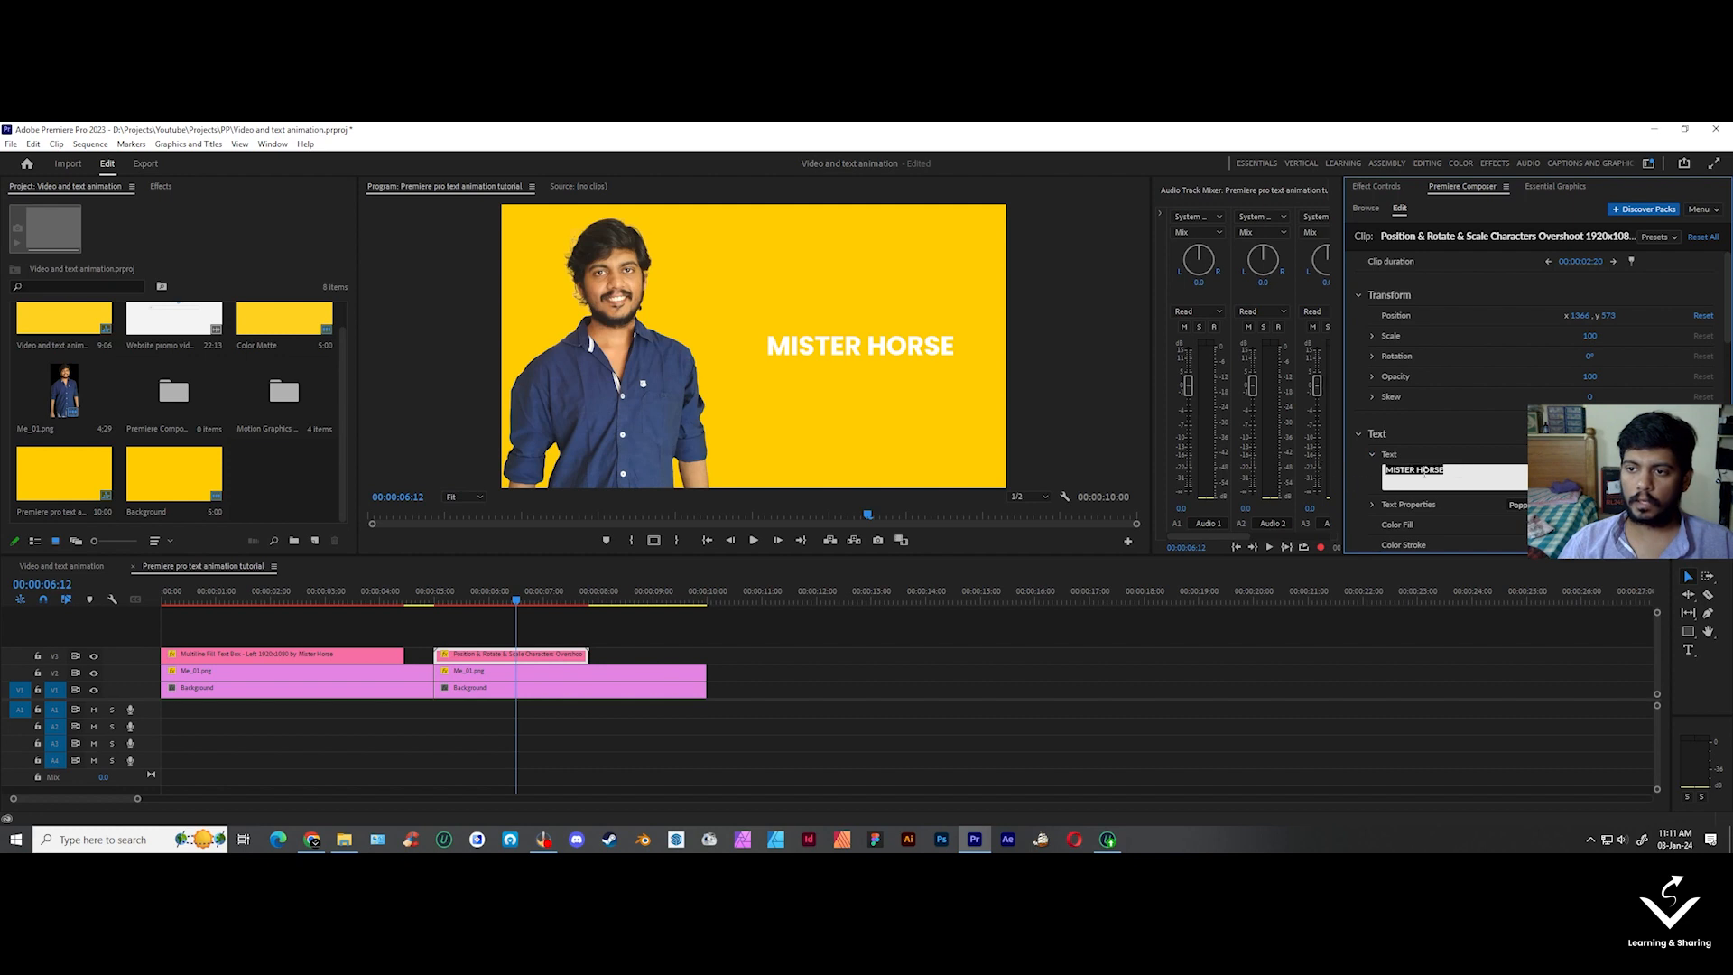
text(G)
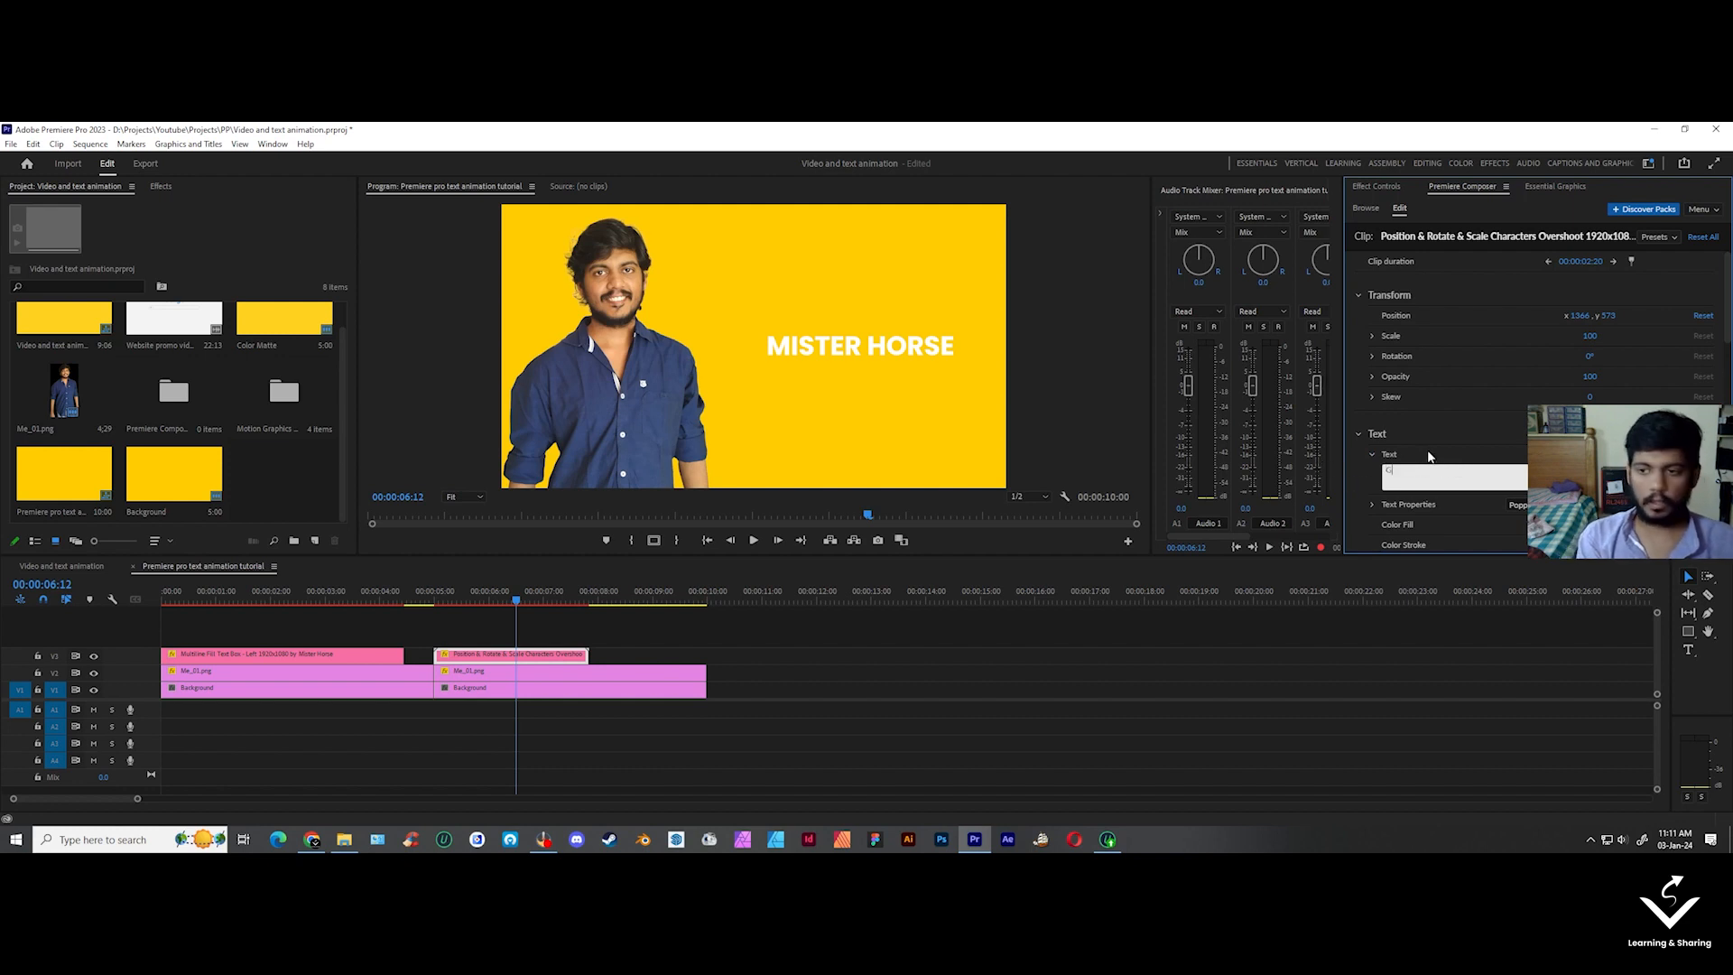
text( Amarnath Rao)
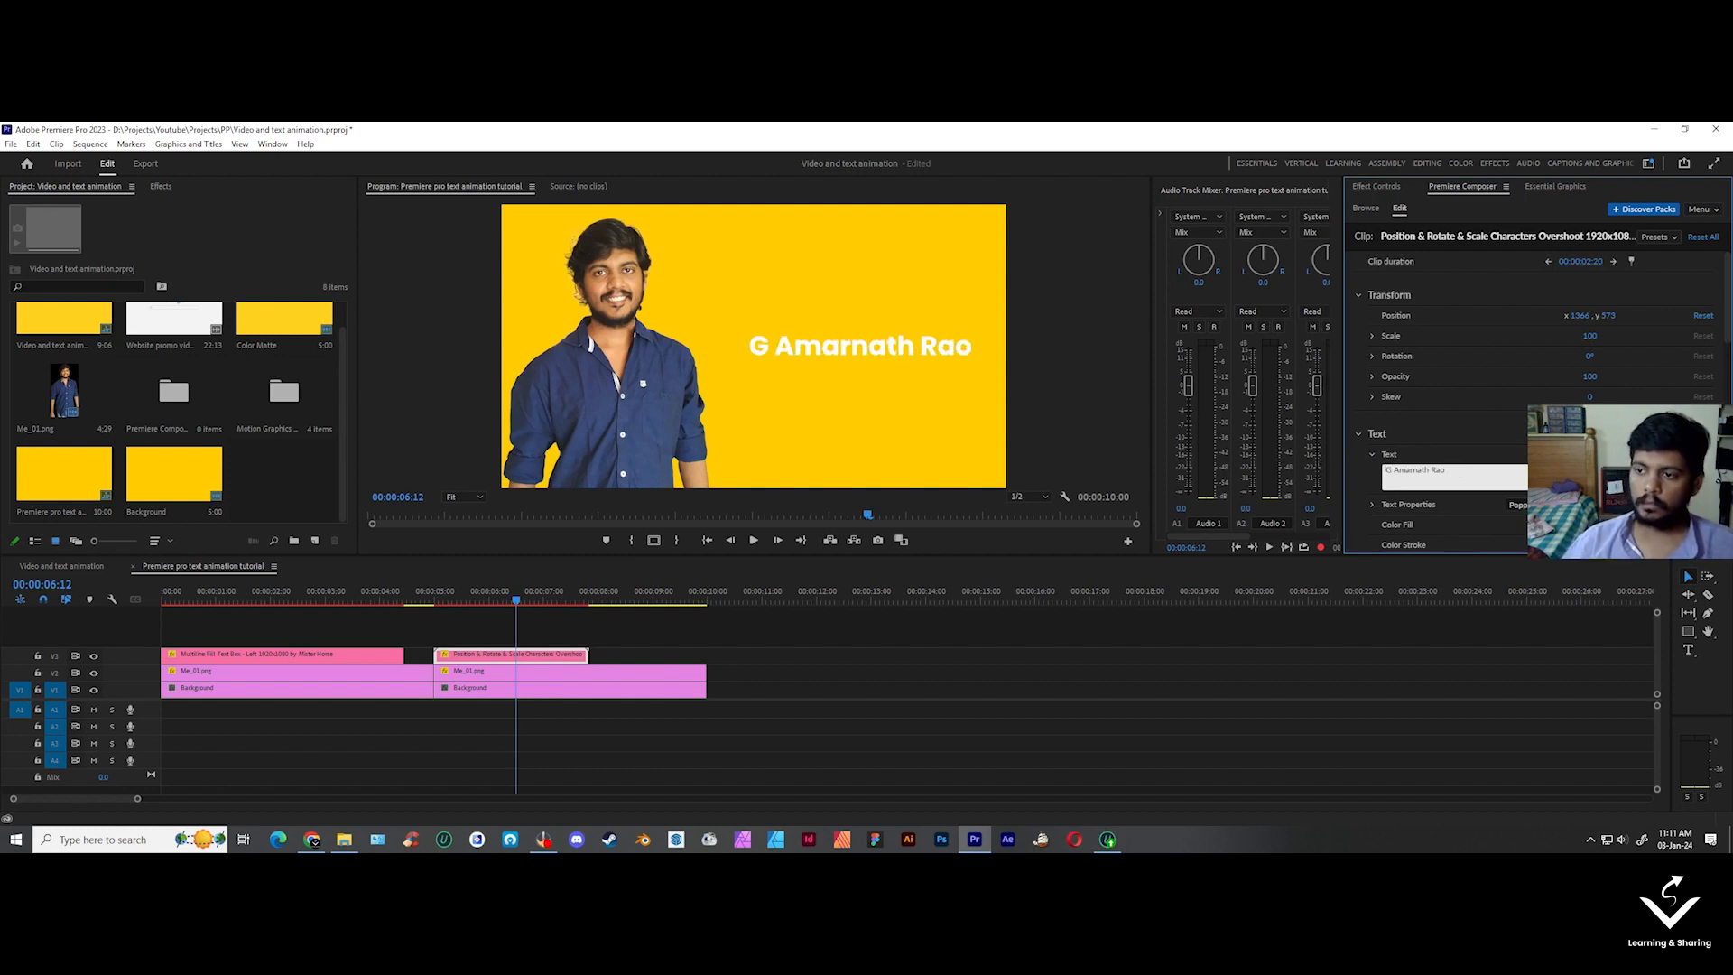
click(1590, 525)
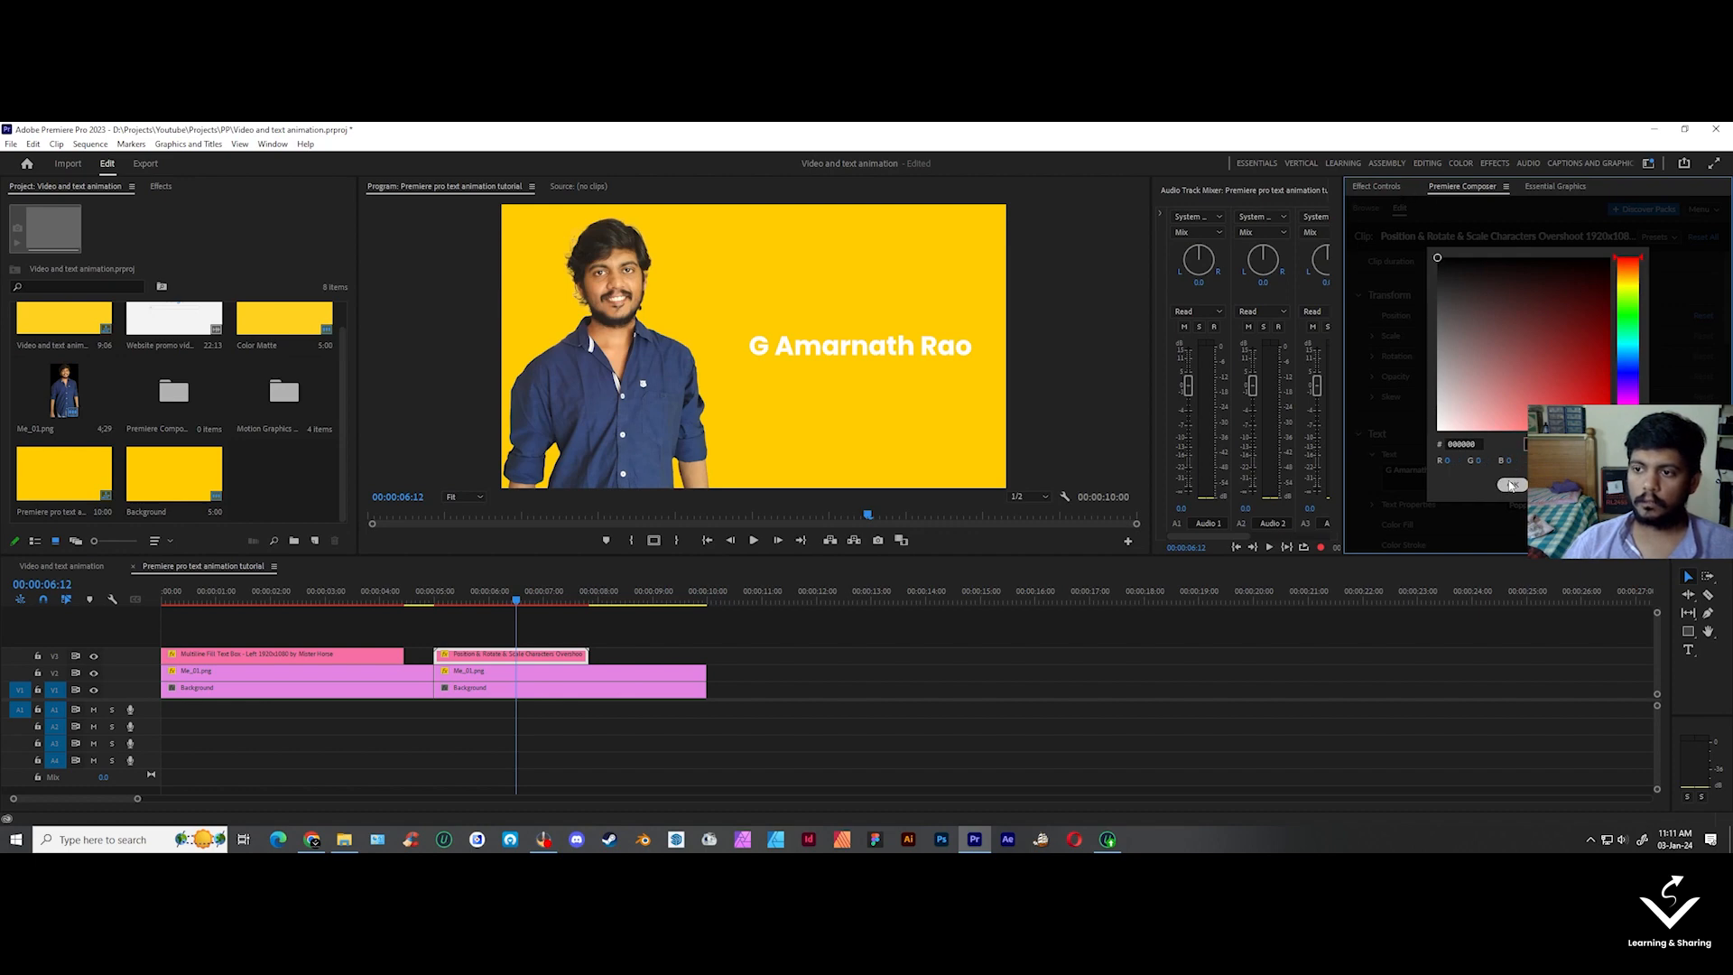
click(1512, 486)
scroll(1490, 438, down, 4)
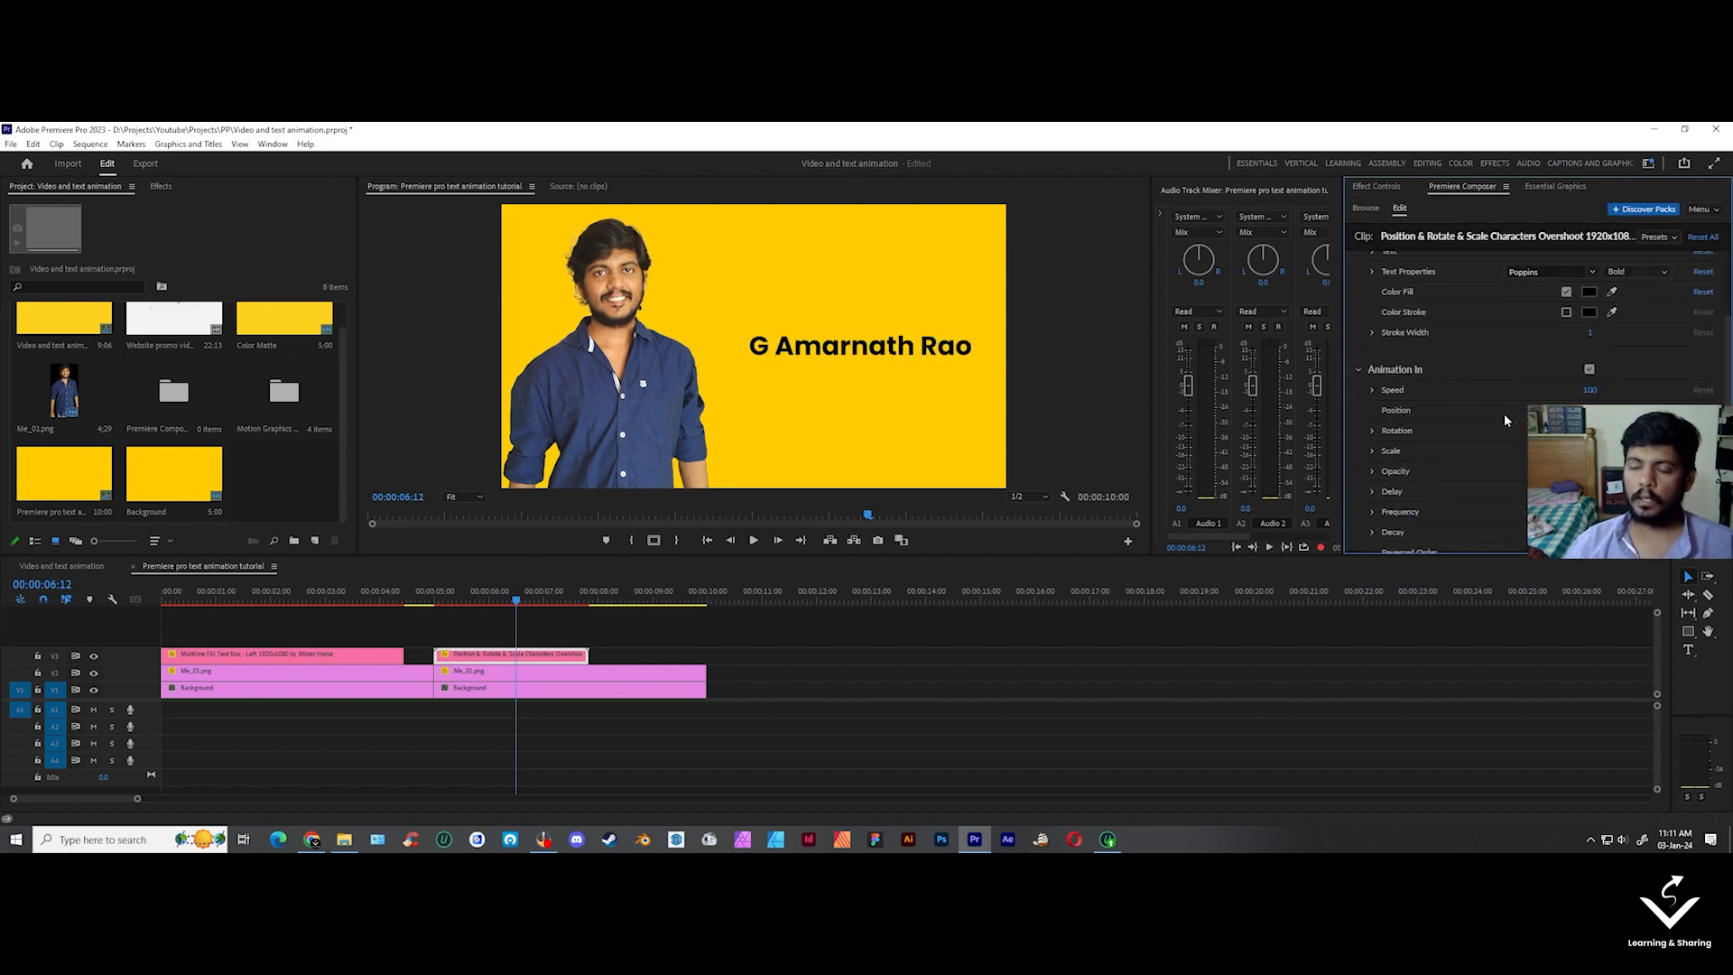
scroll(1450, 498, down, 4)
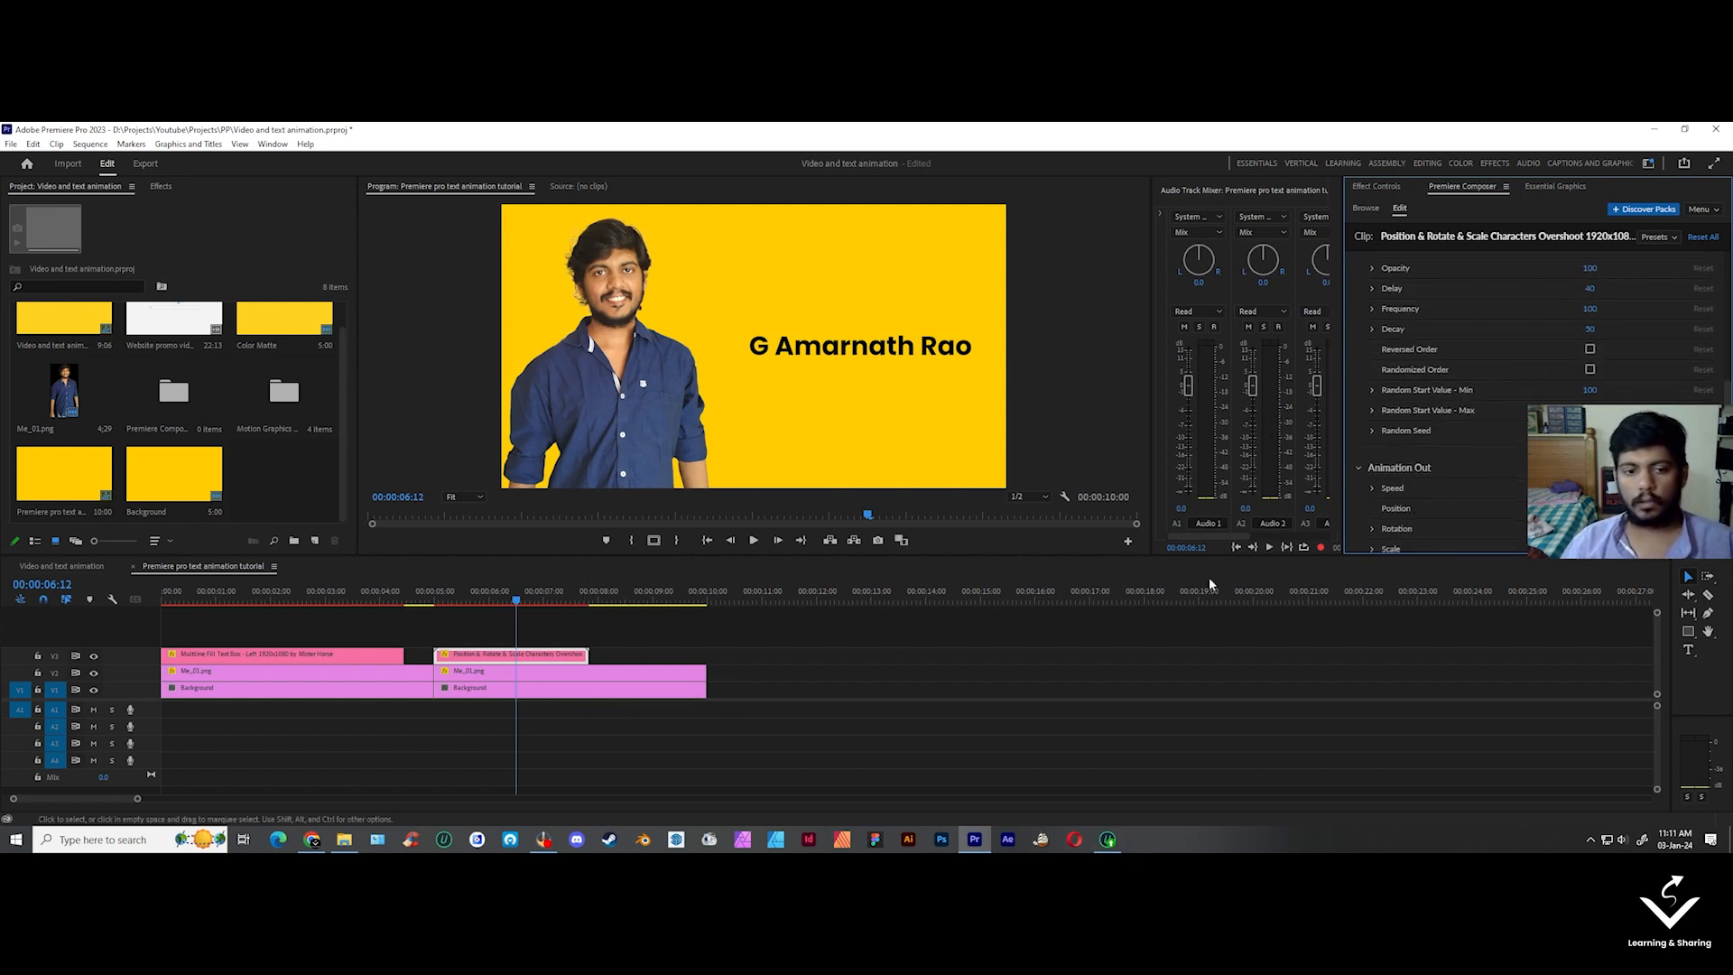
- Play and scrub through the name title from 00:00:05:00 to check its entrance and exit animations
click(532, 777)
click(434, 601)
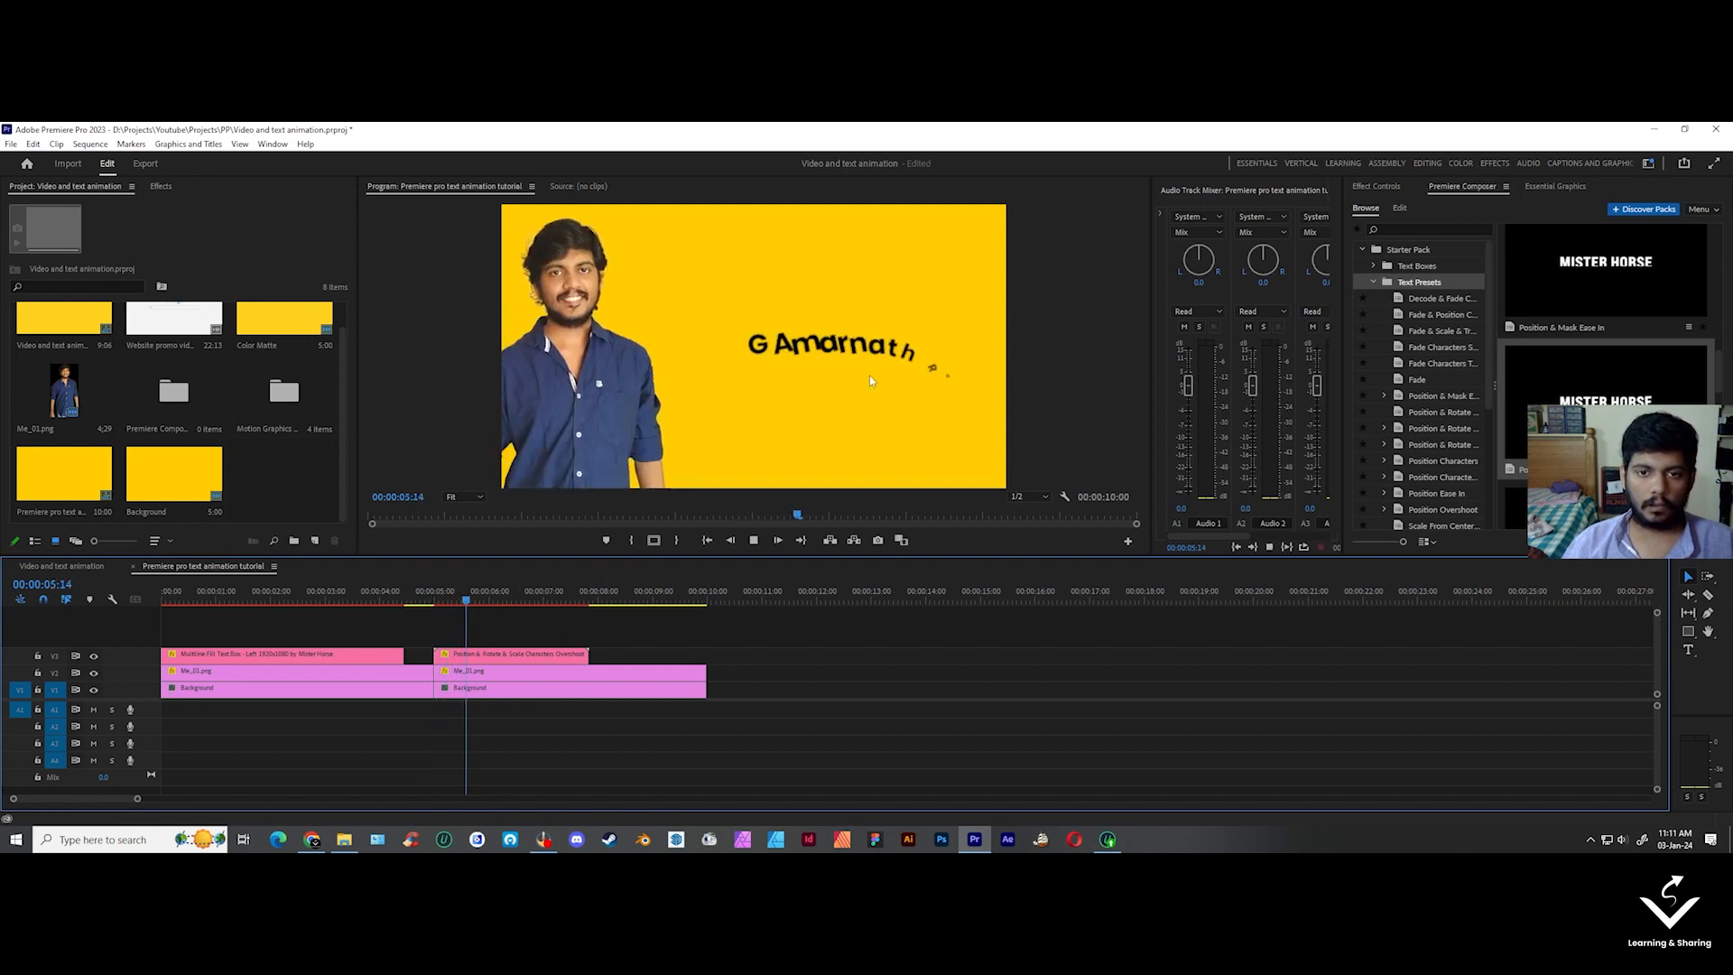
key(space)
drag(444, 600, 515, 610)
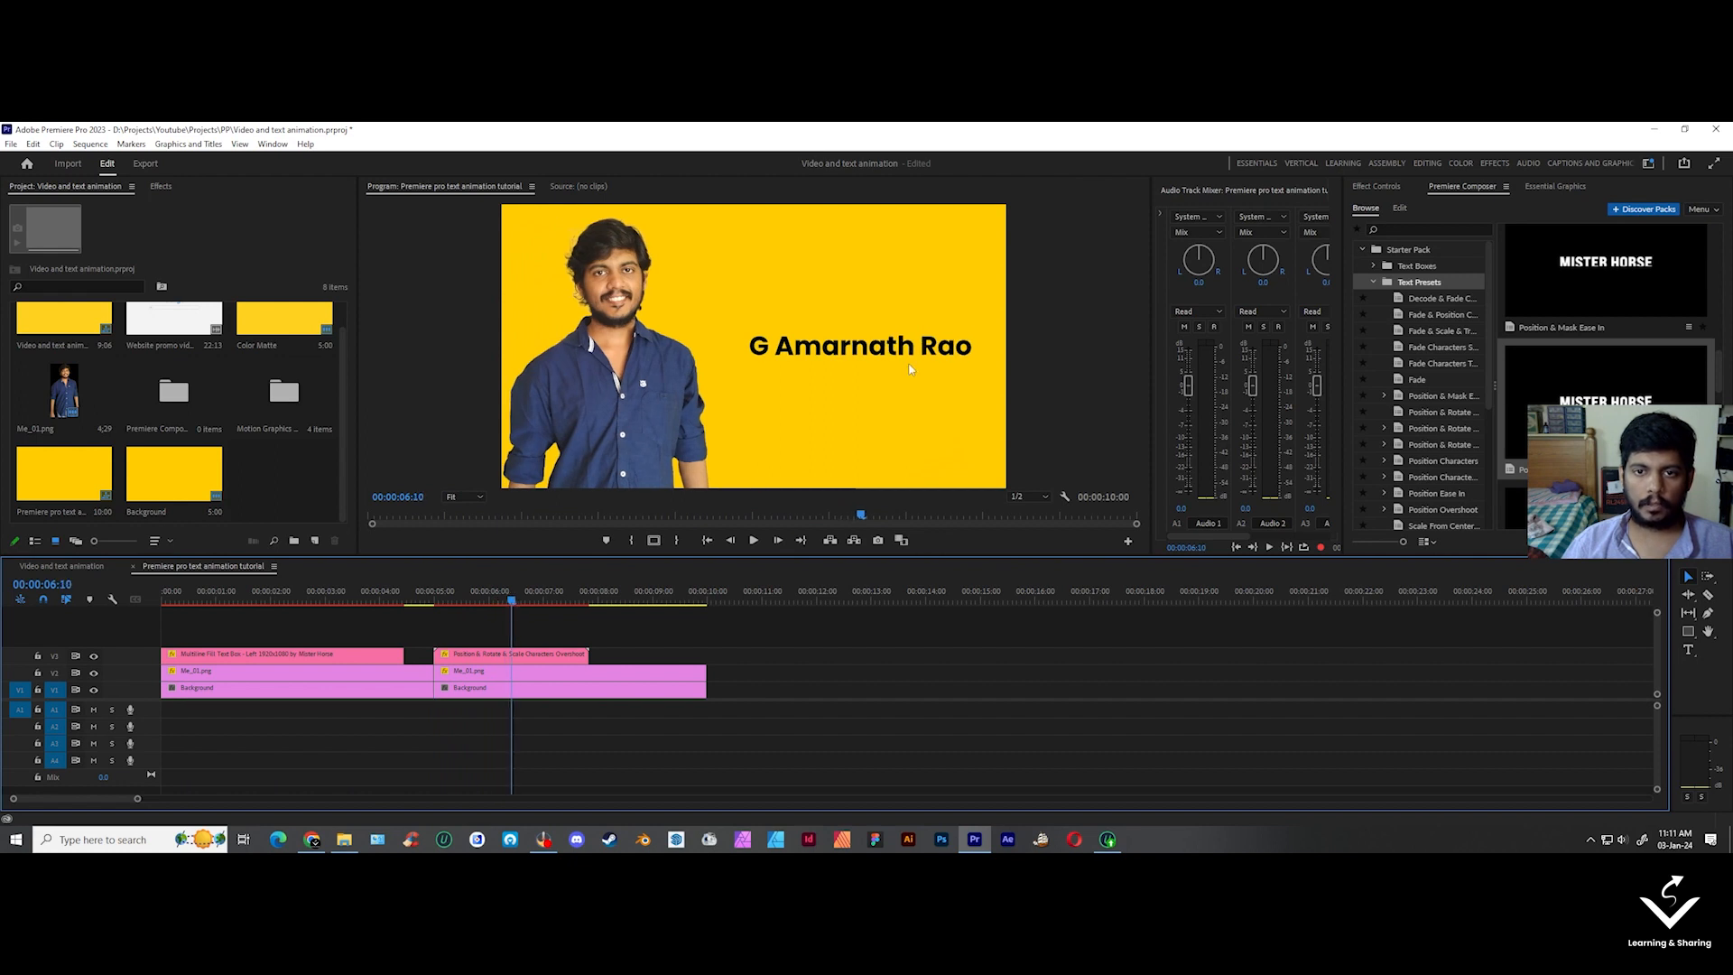
key(space)
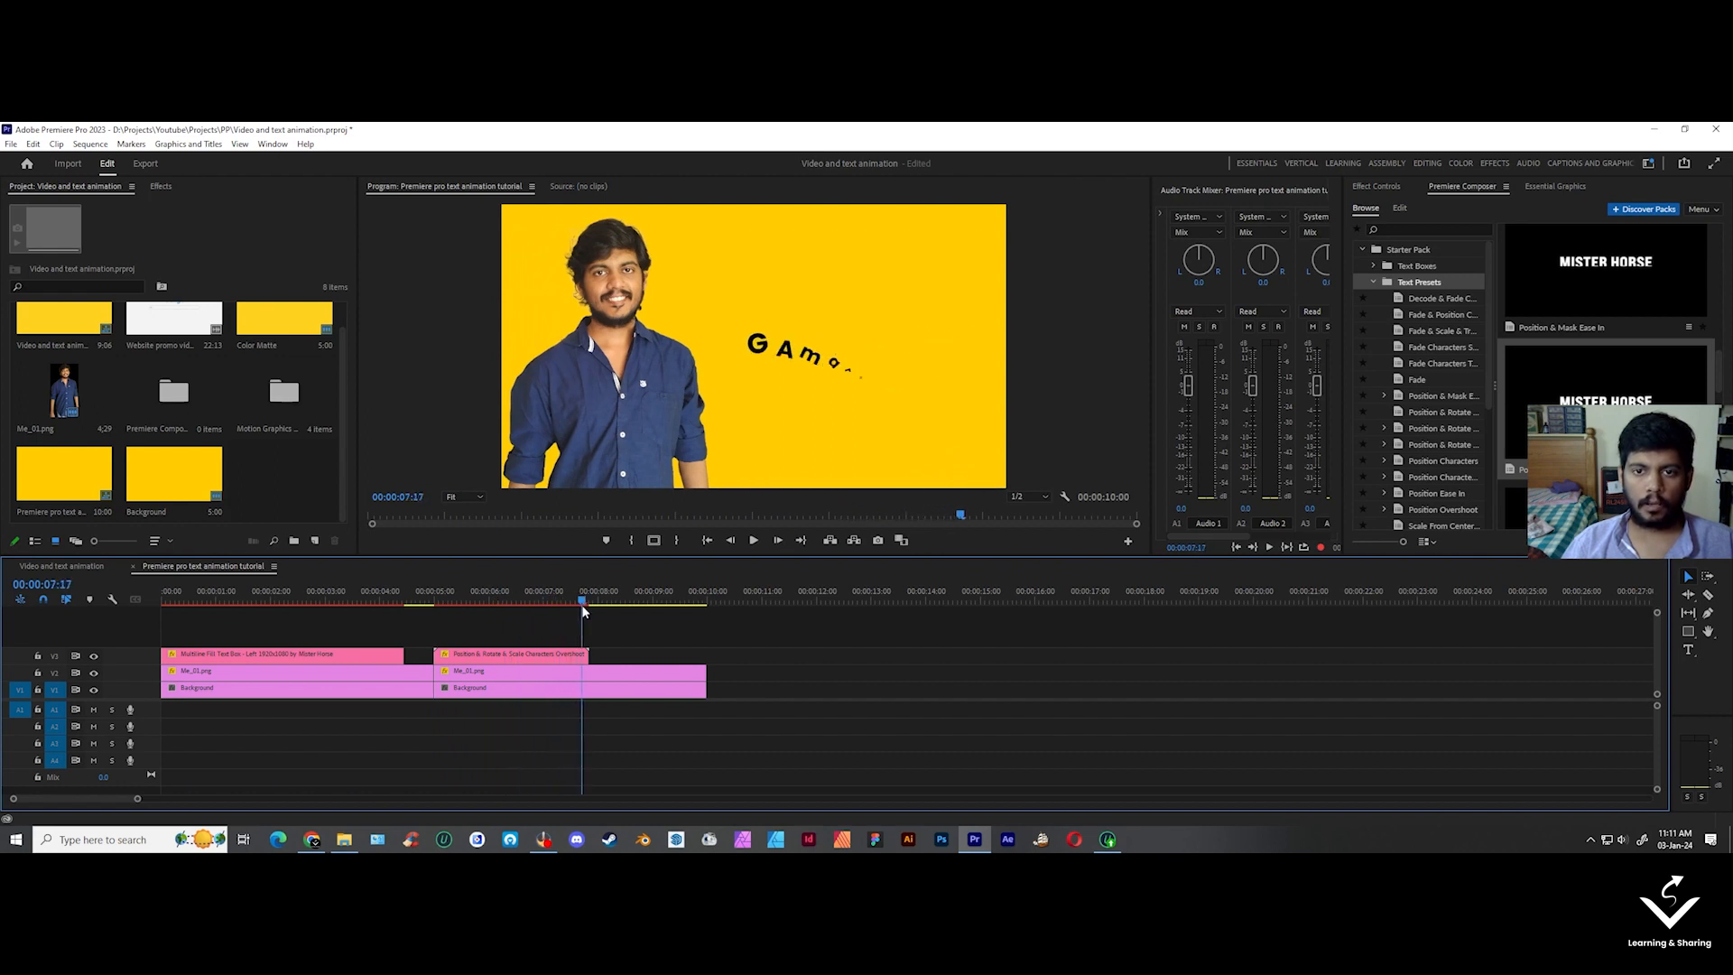
click(472, 610)
drag(471, 614, 506, 603)
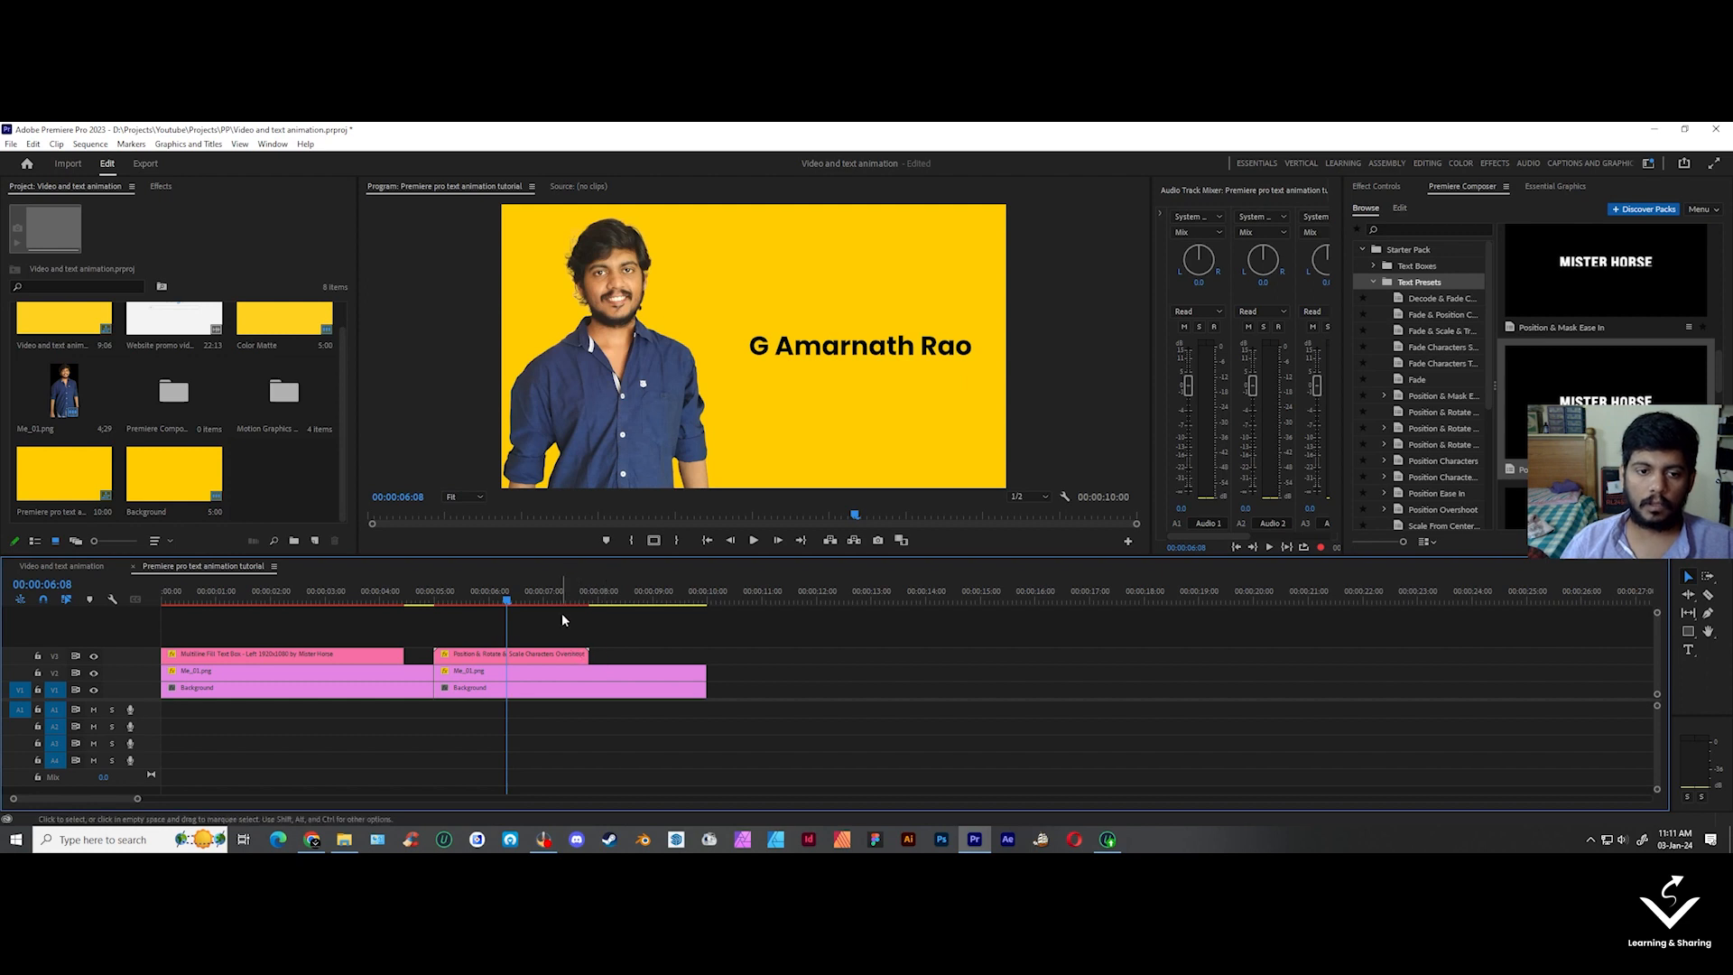
- Turn off Animation In for the name title clip and scrub through its beginning to check the effect
click(1403, 209)
click(557, 660)
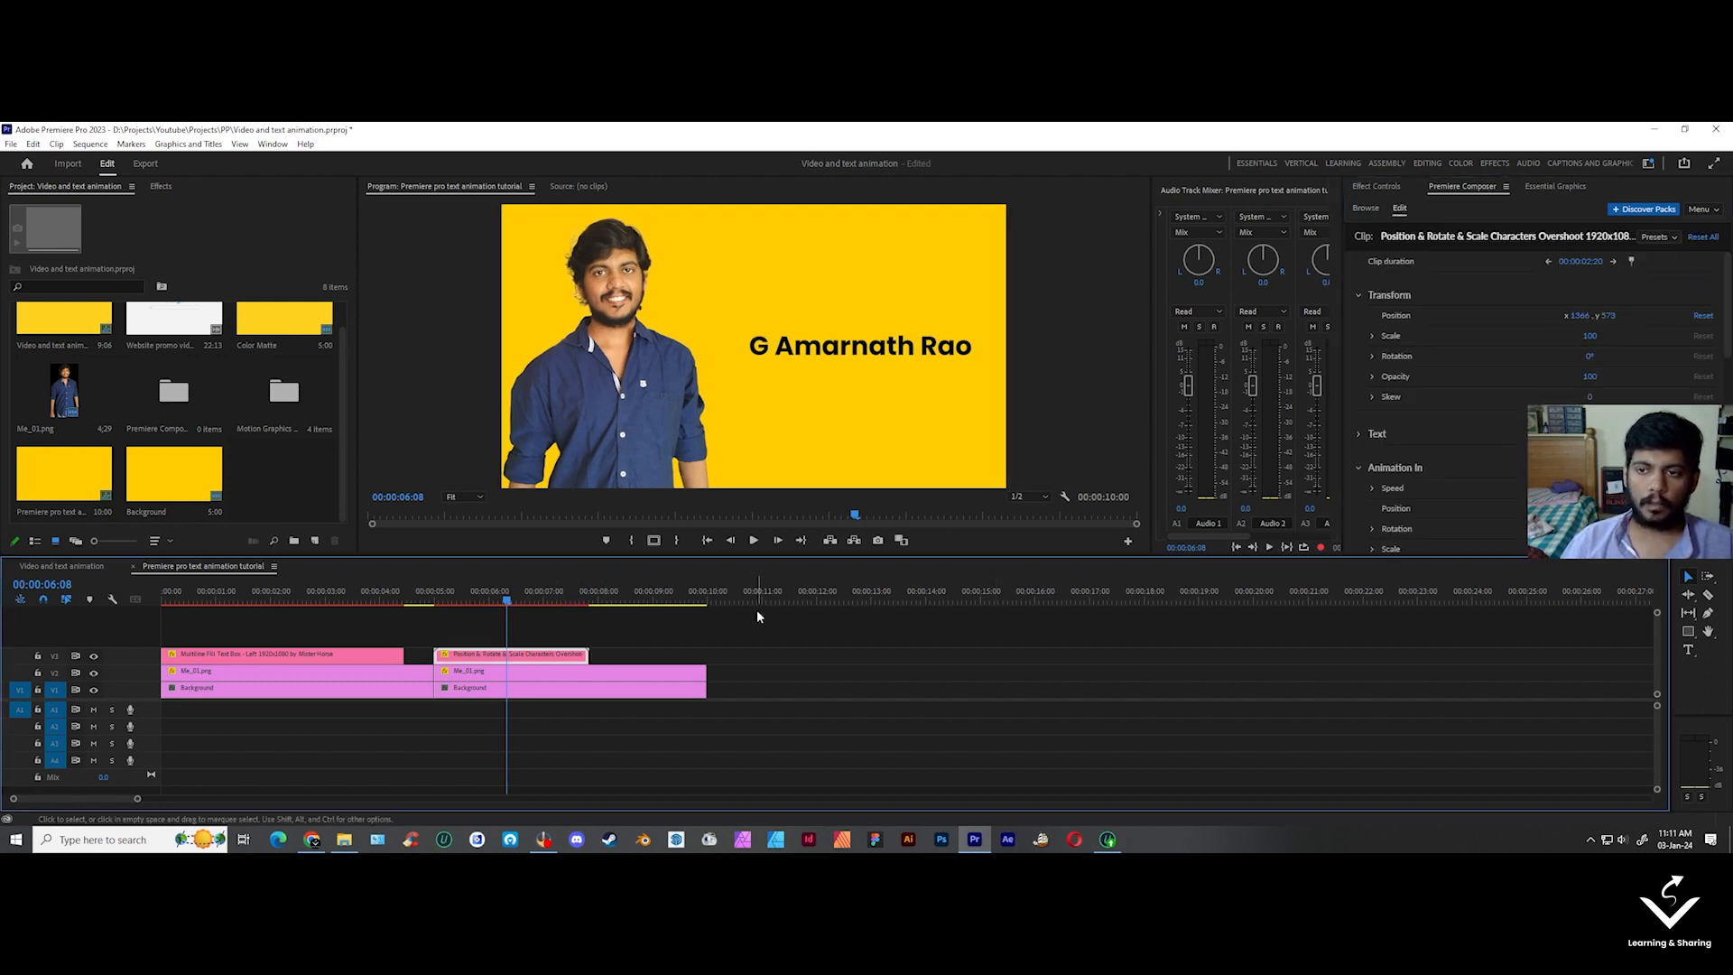
scroll(1480, 471, down, 5)
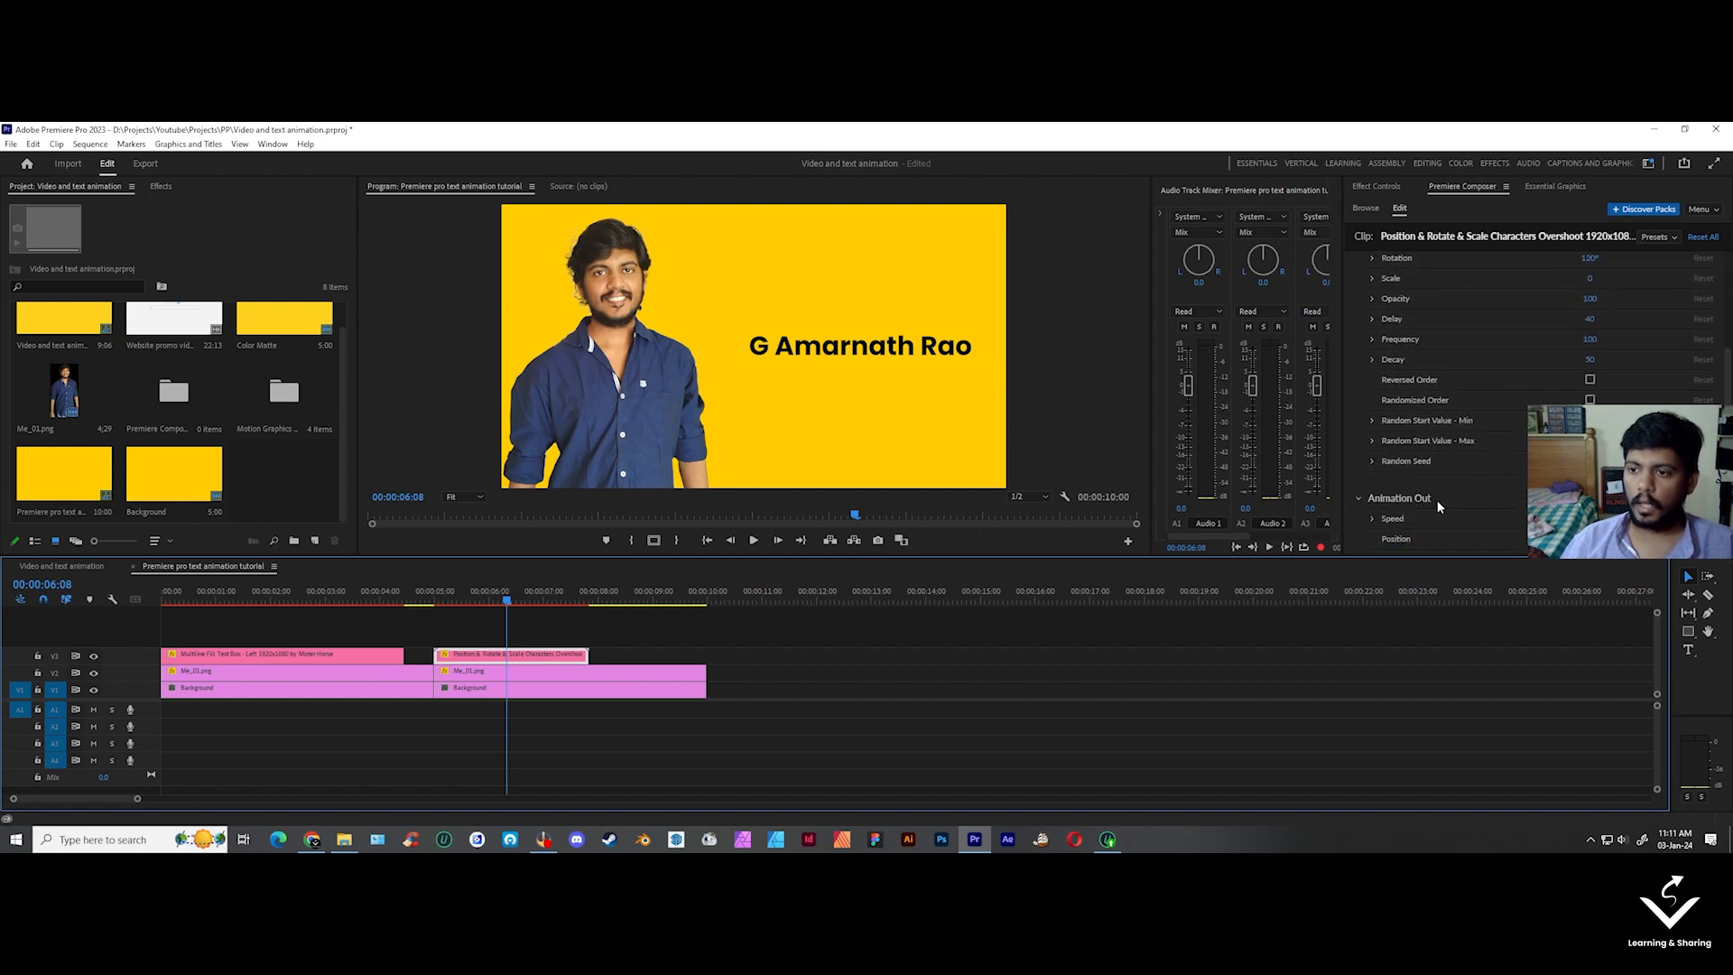
click(1596, 471)
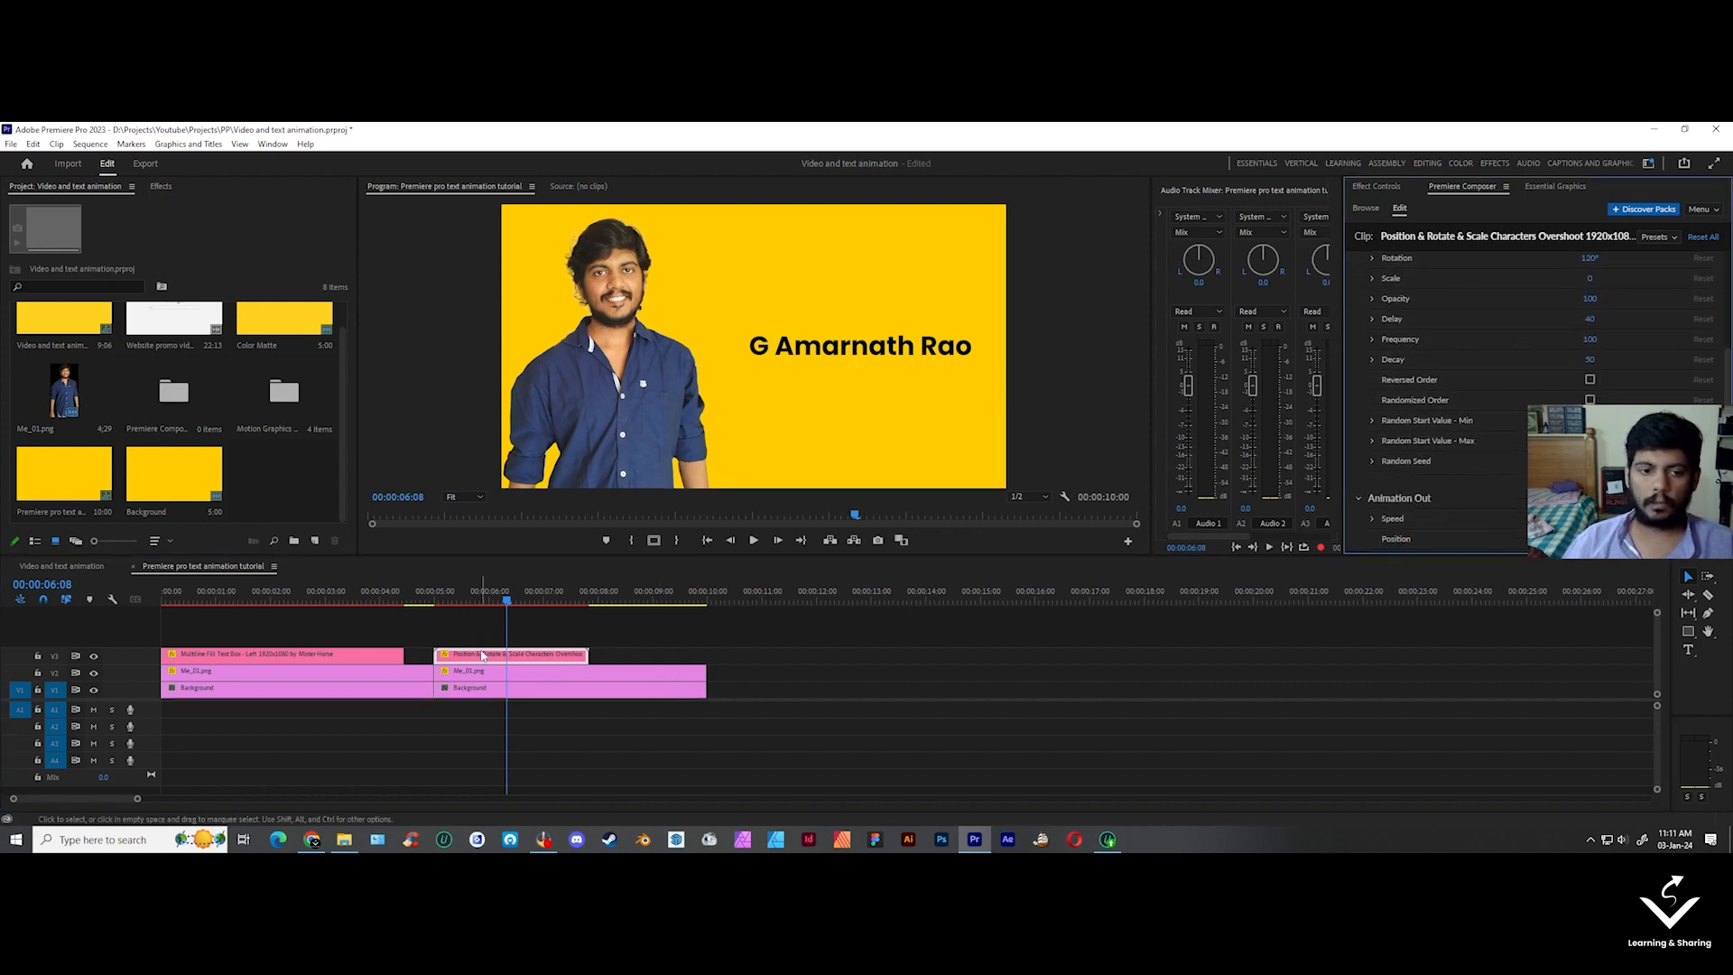
drag(435, 597, 507, 619)
scroll(1474, 405, up, 5)
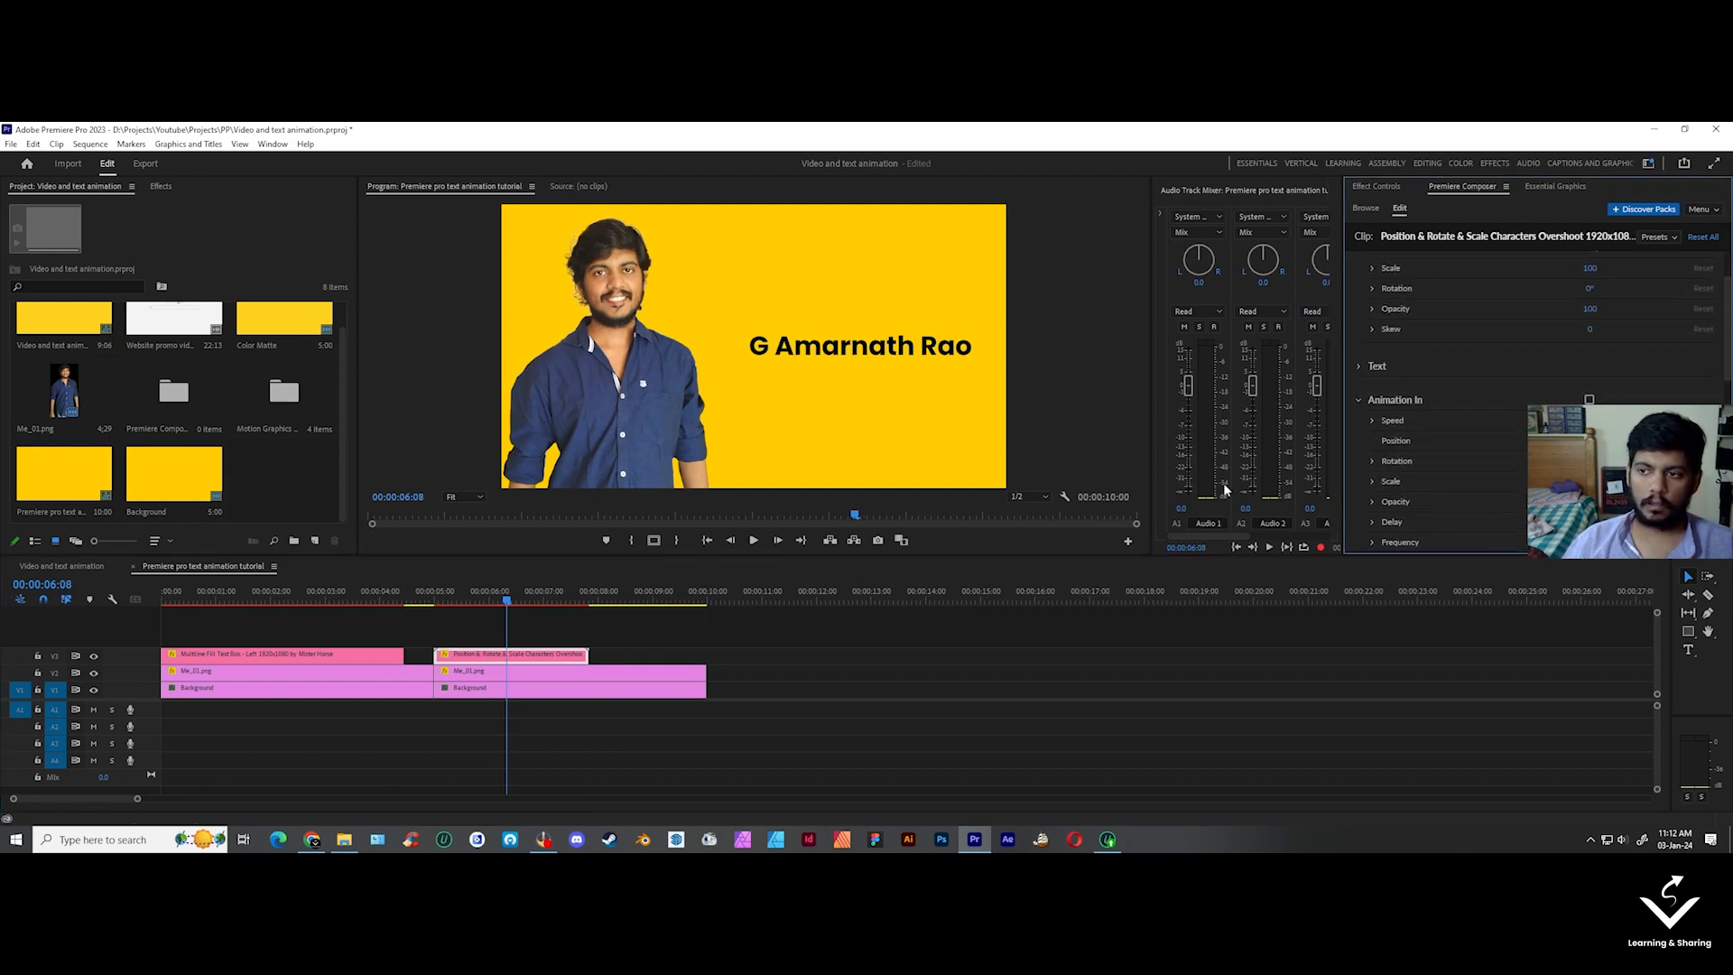
- Set the name title's clip duration to 00:00:04:06 and scrub through it to check the animation
drag(425, 603, 543, 600)
scroll(1450, 399, up, 2)
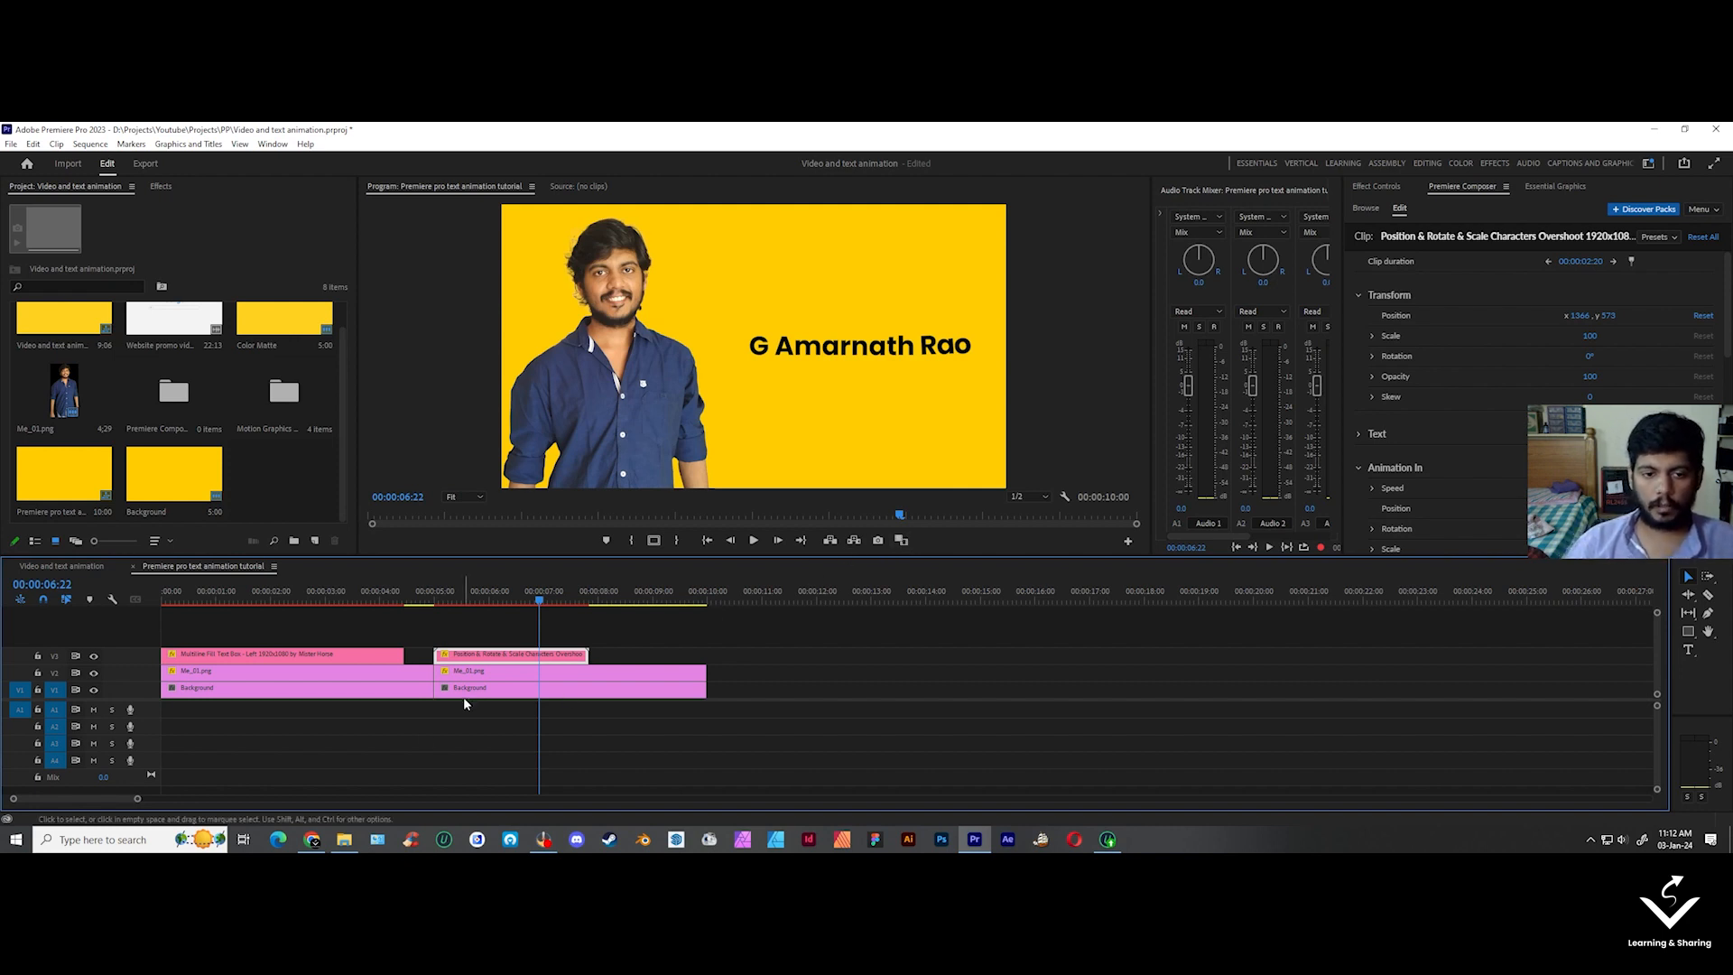
drag(448, 597, 488, 601)
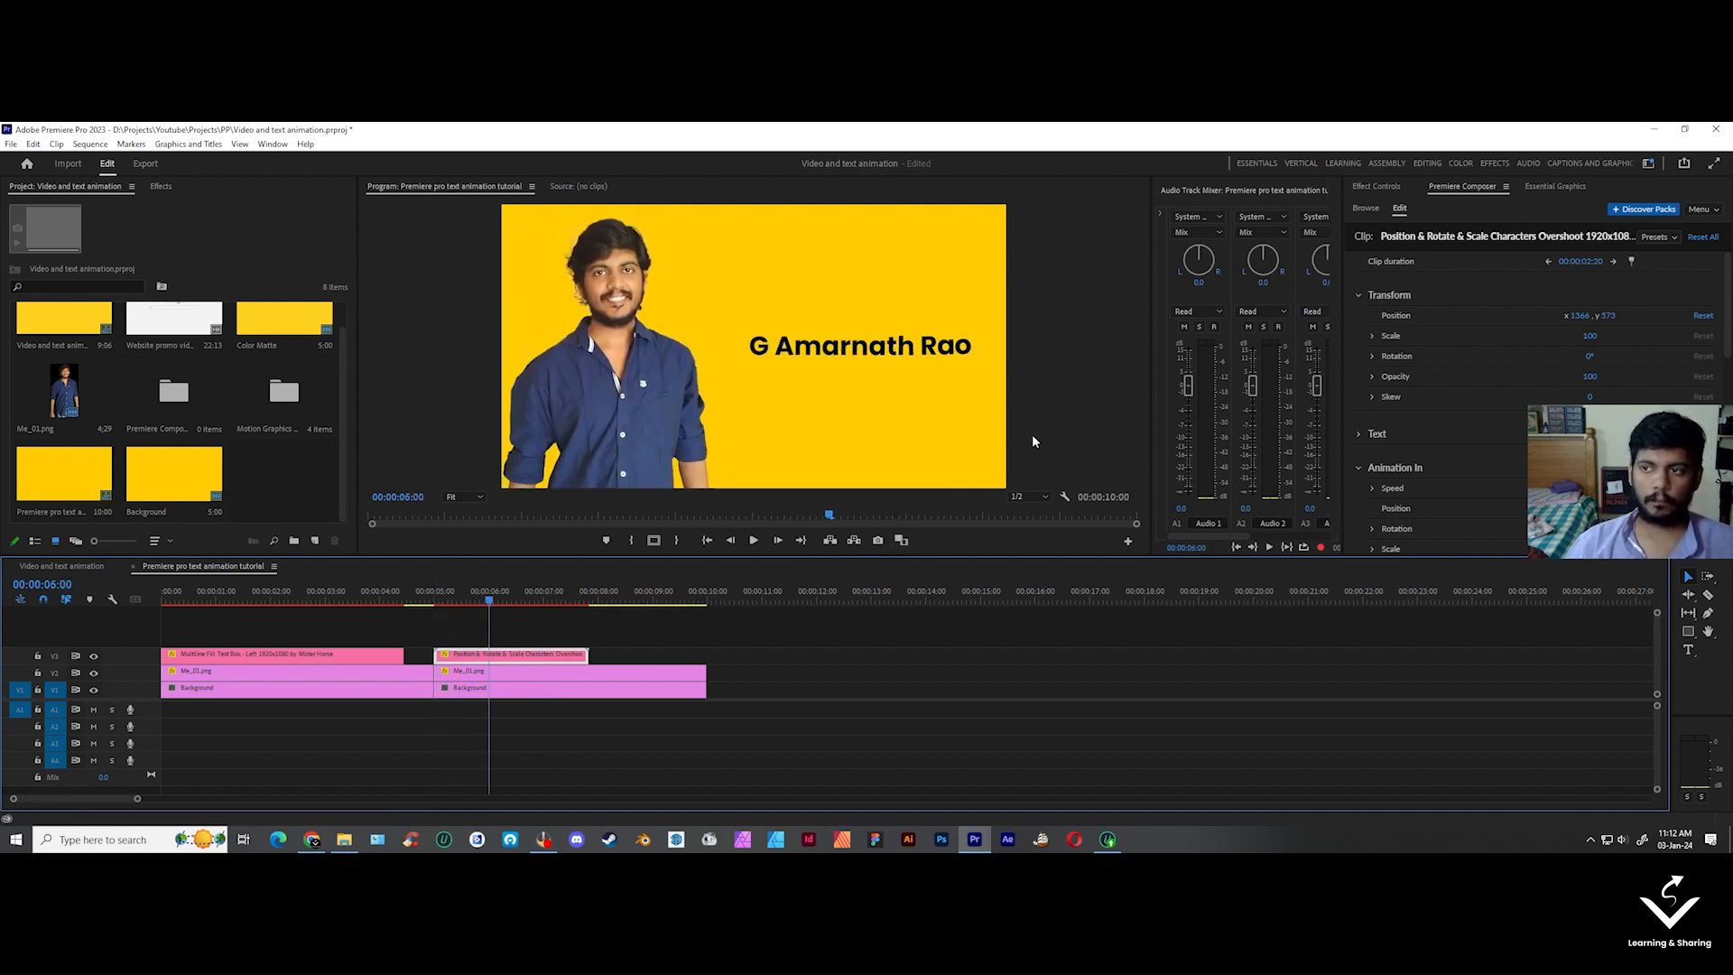
click(1581, 269)
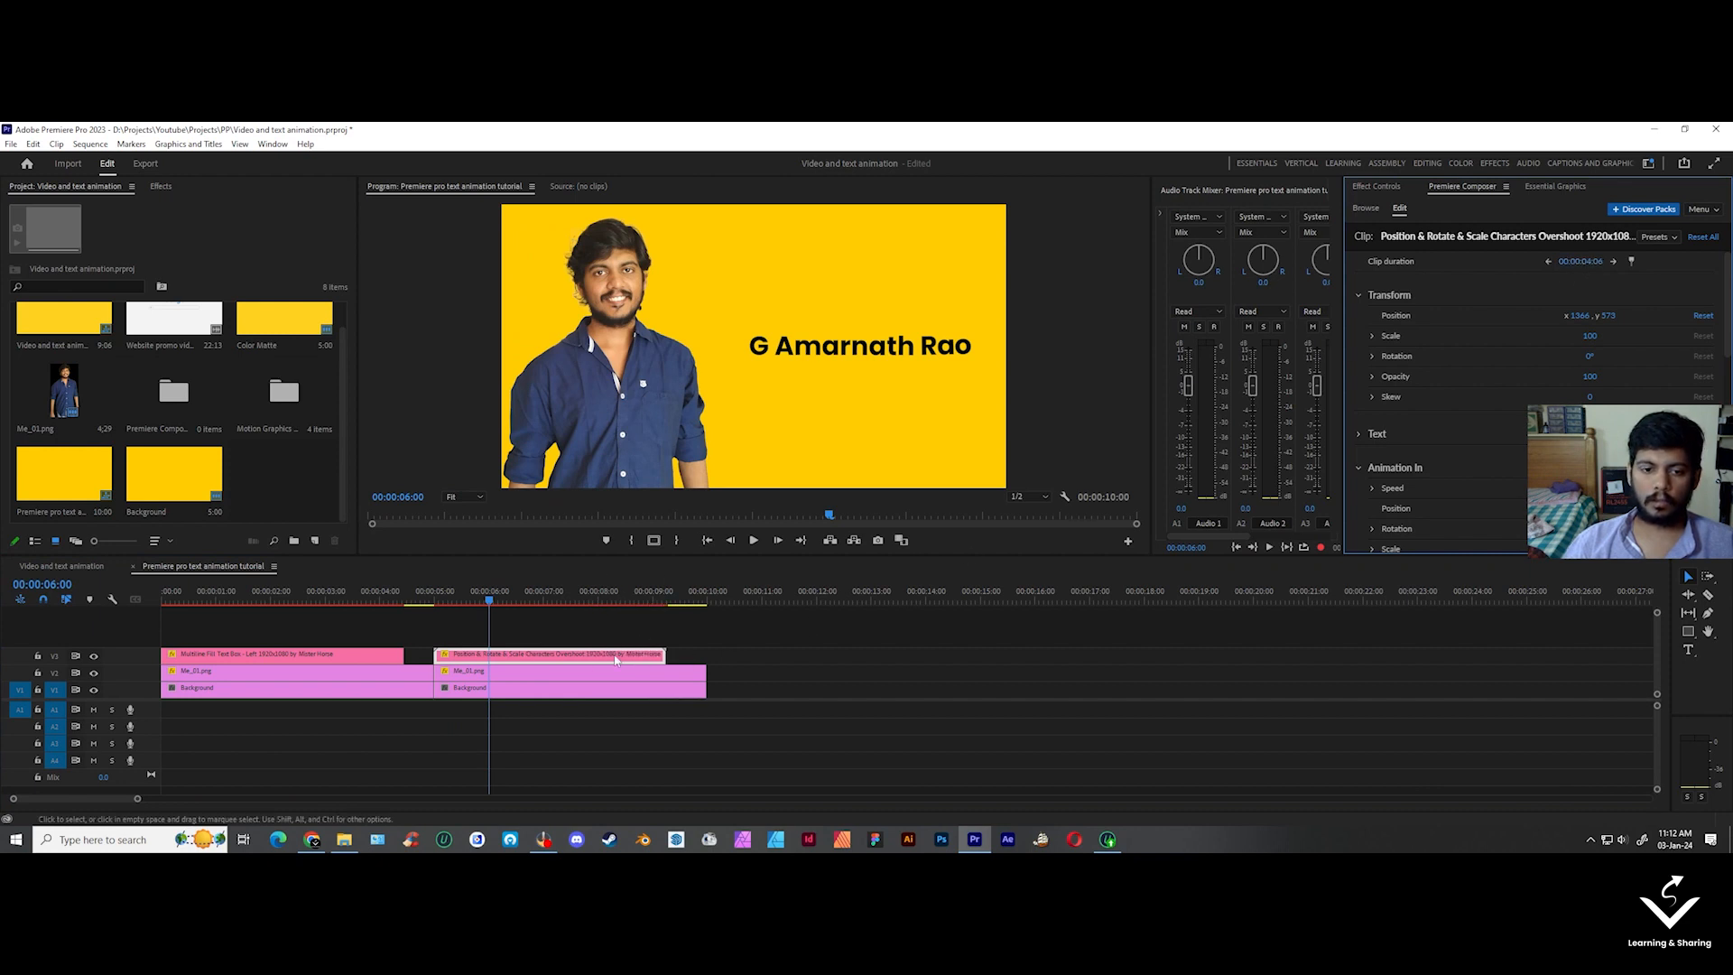
drag(464, 594, 545, 596)
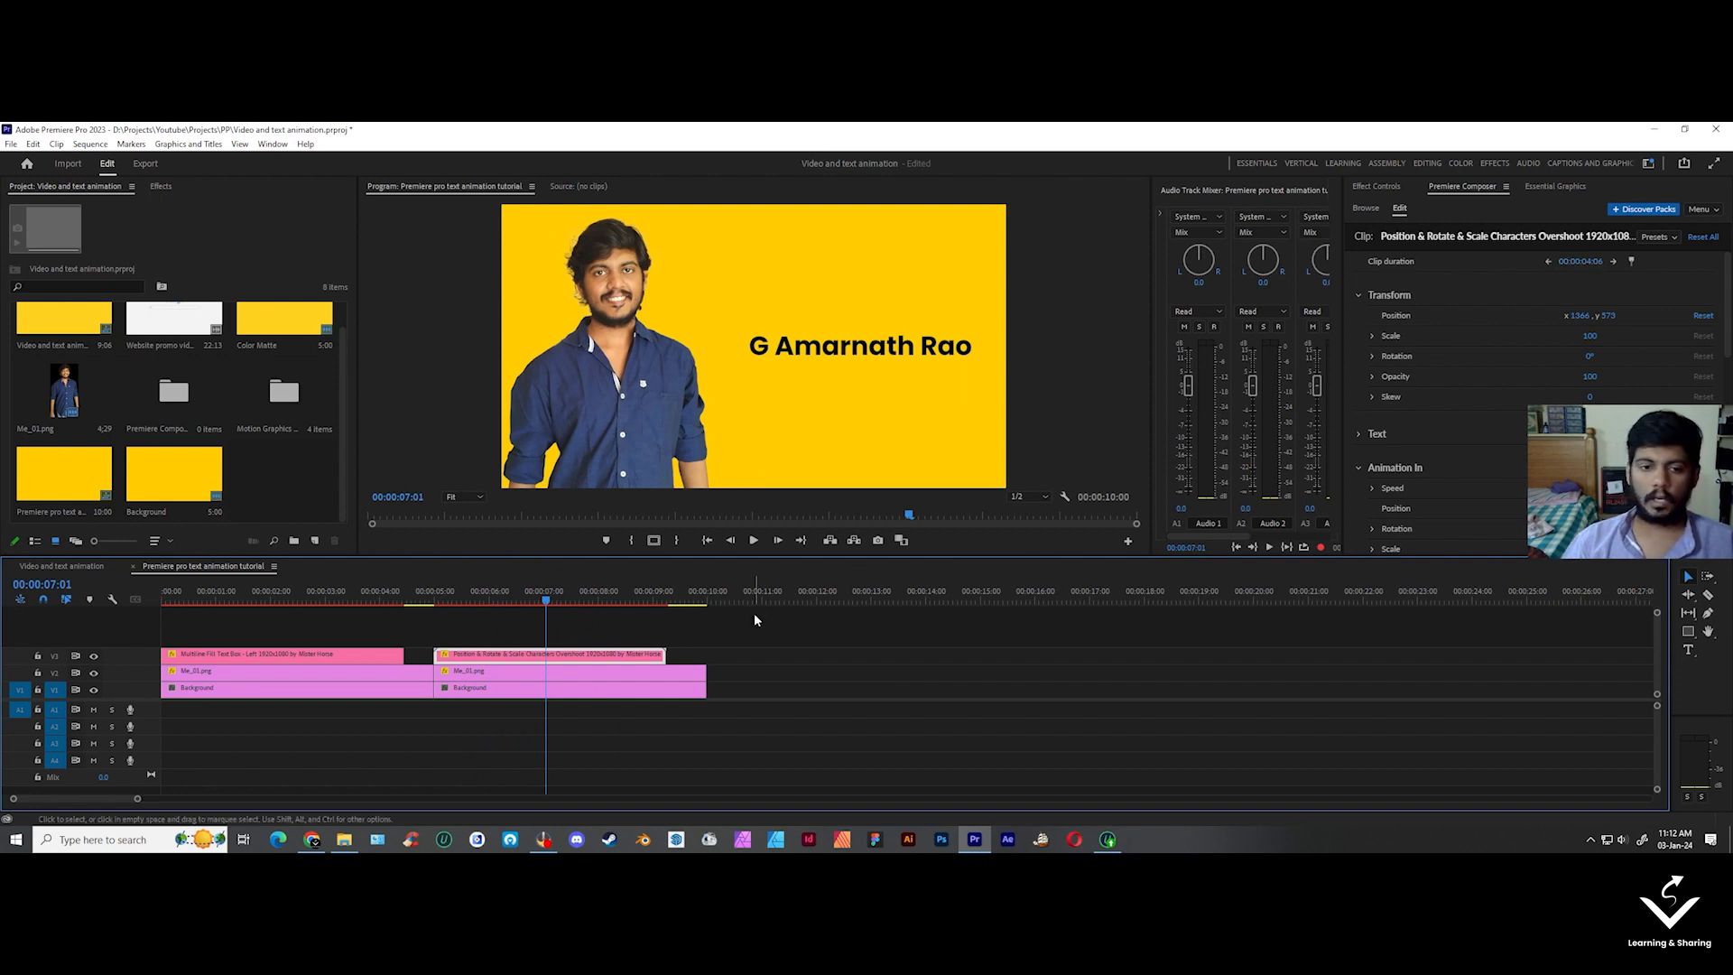
- Extend the name title clip to end at the playhead at 00:00:11:00 and scrub through its end and start
drag(578, 605, 764, 615)
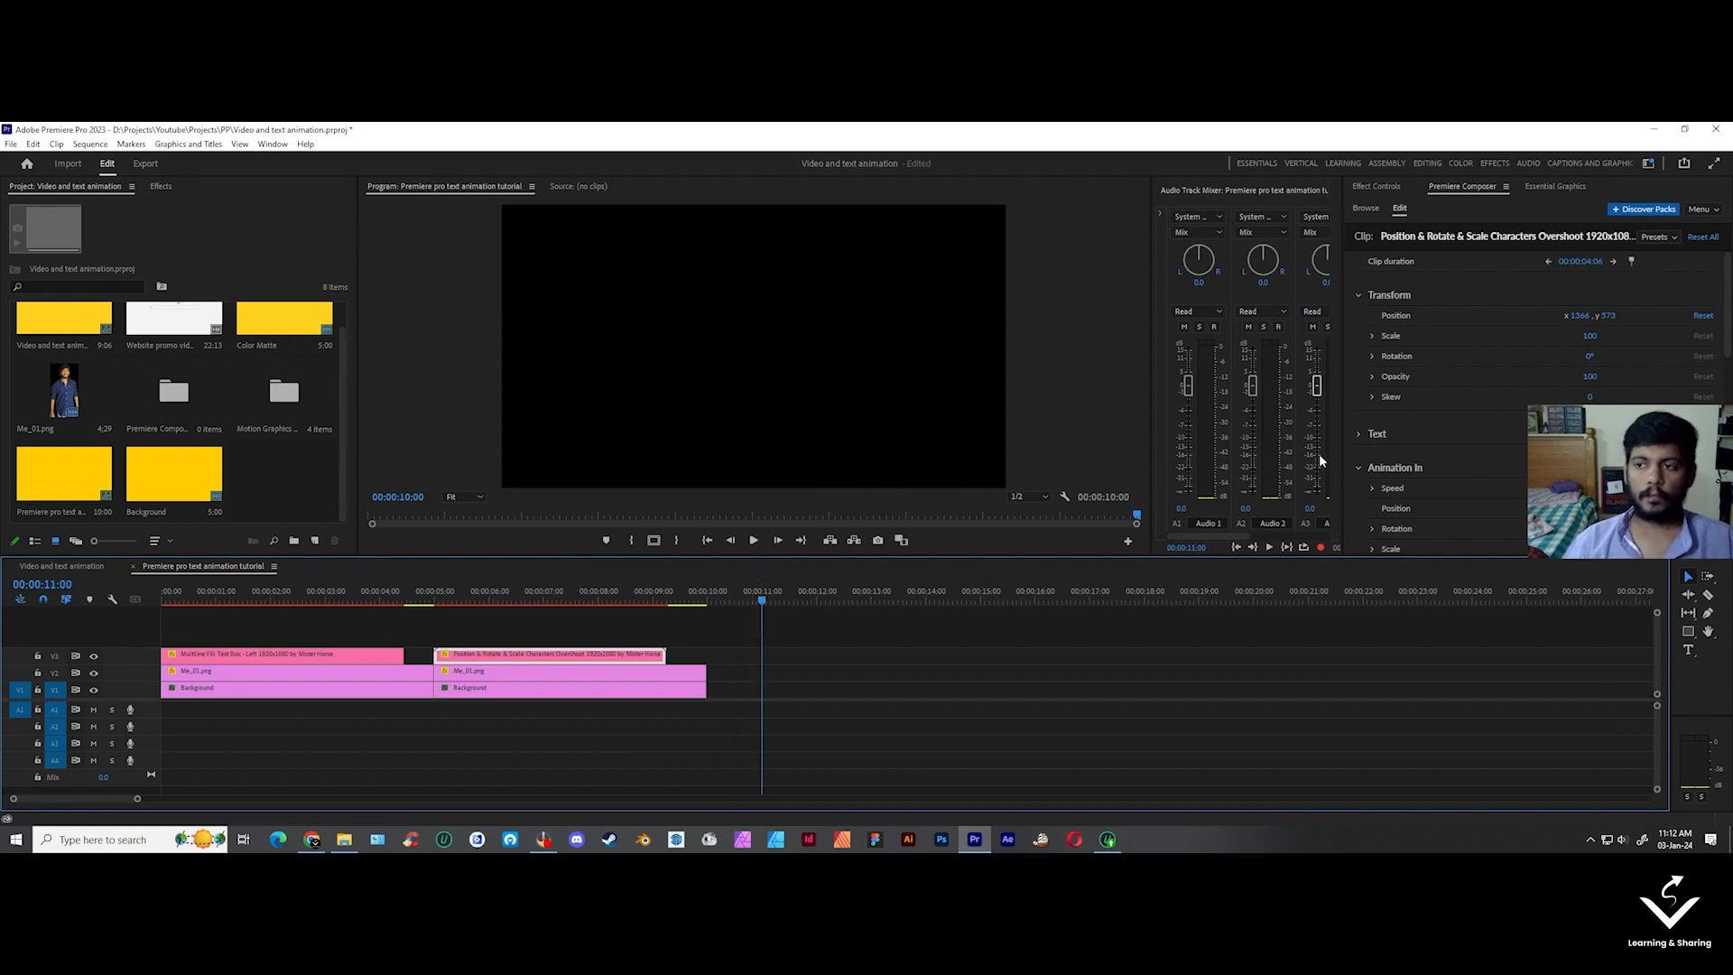
click(1634, 262)
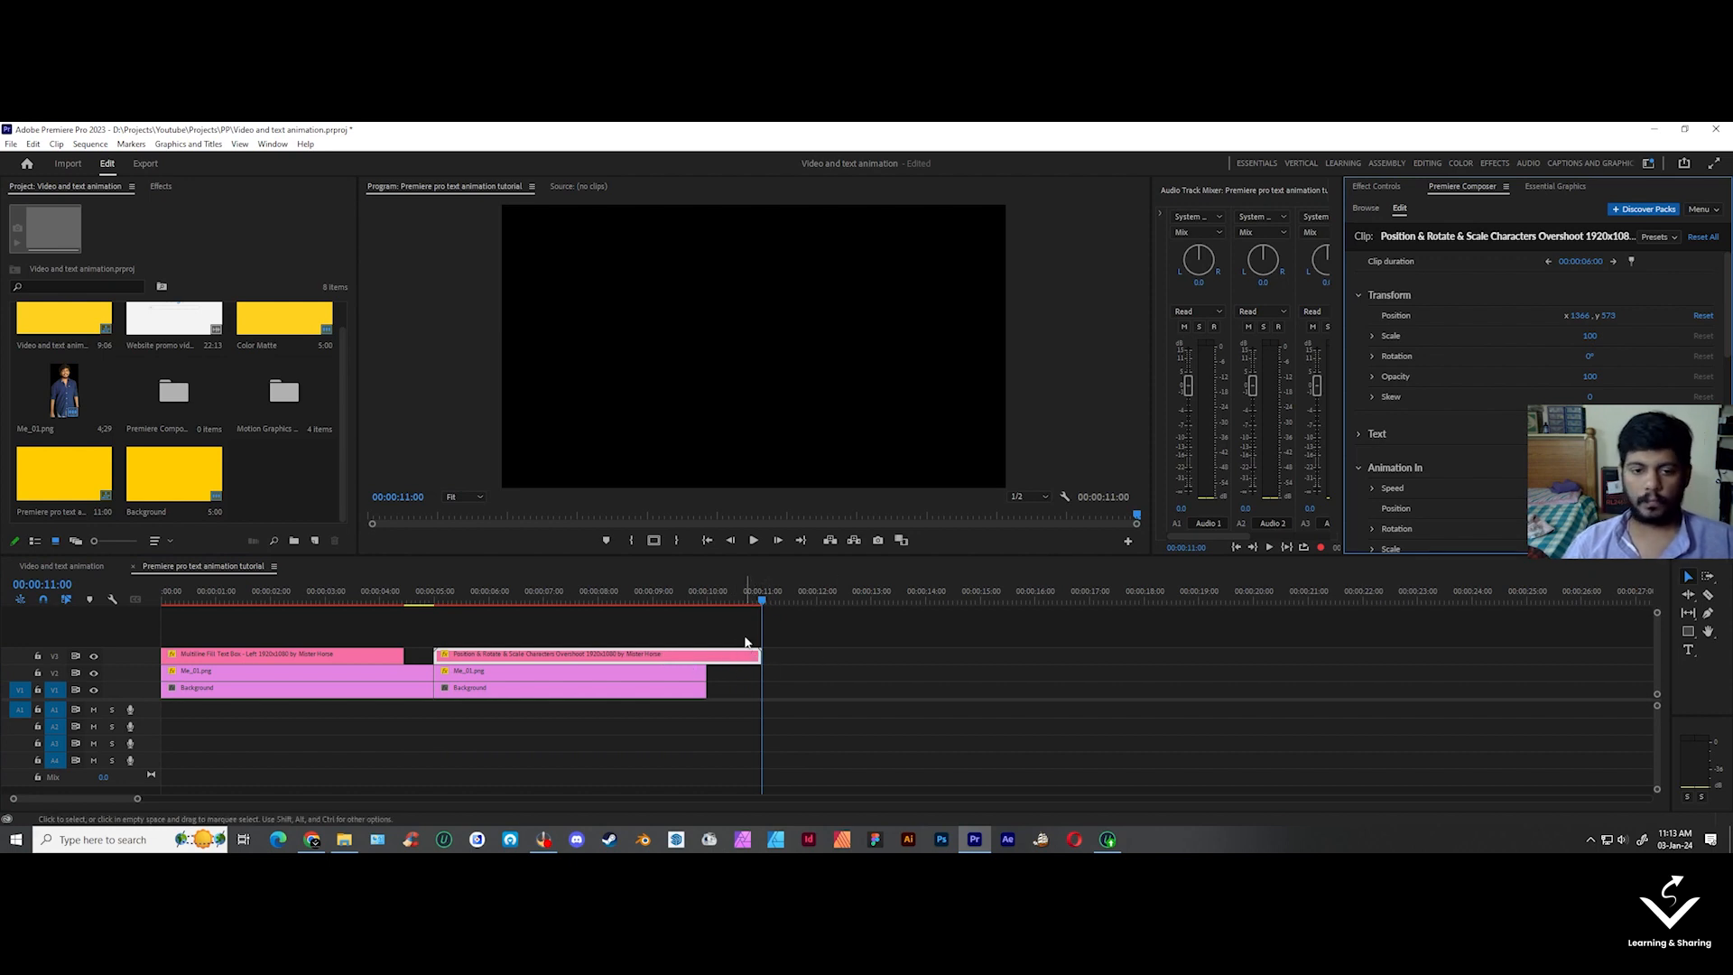
drag(587, 604, 717, 630)
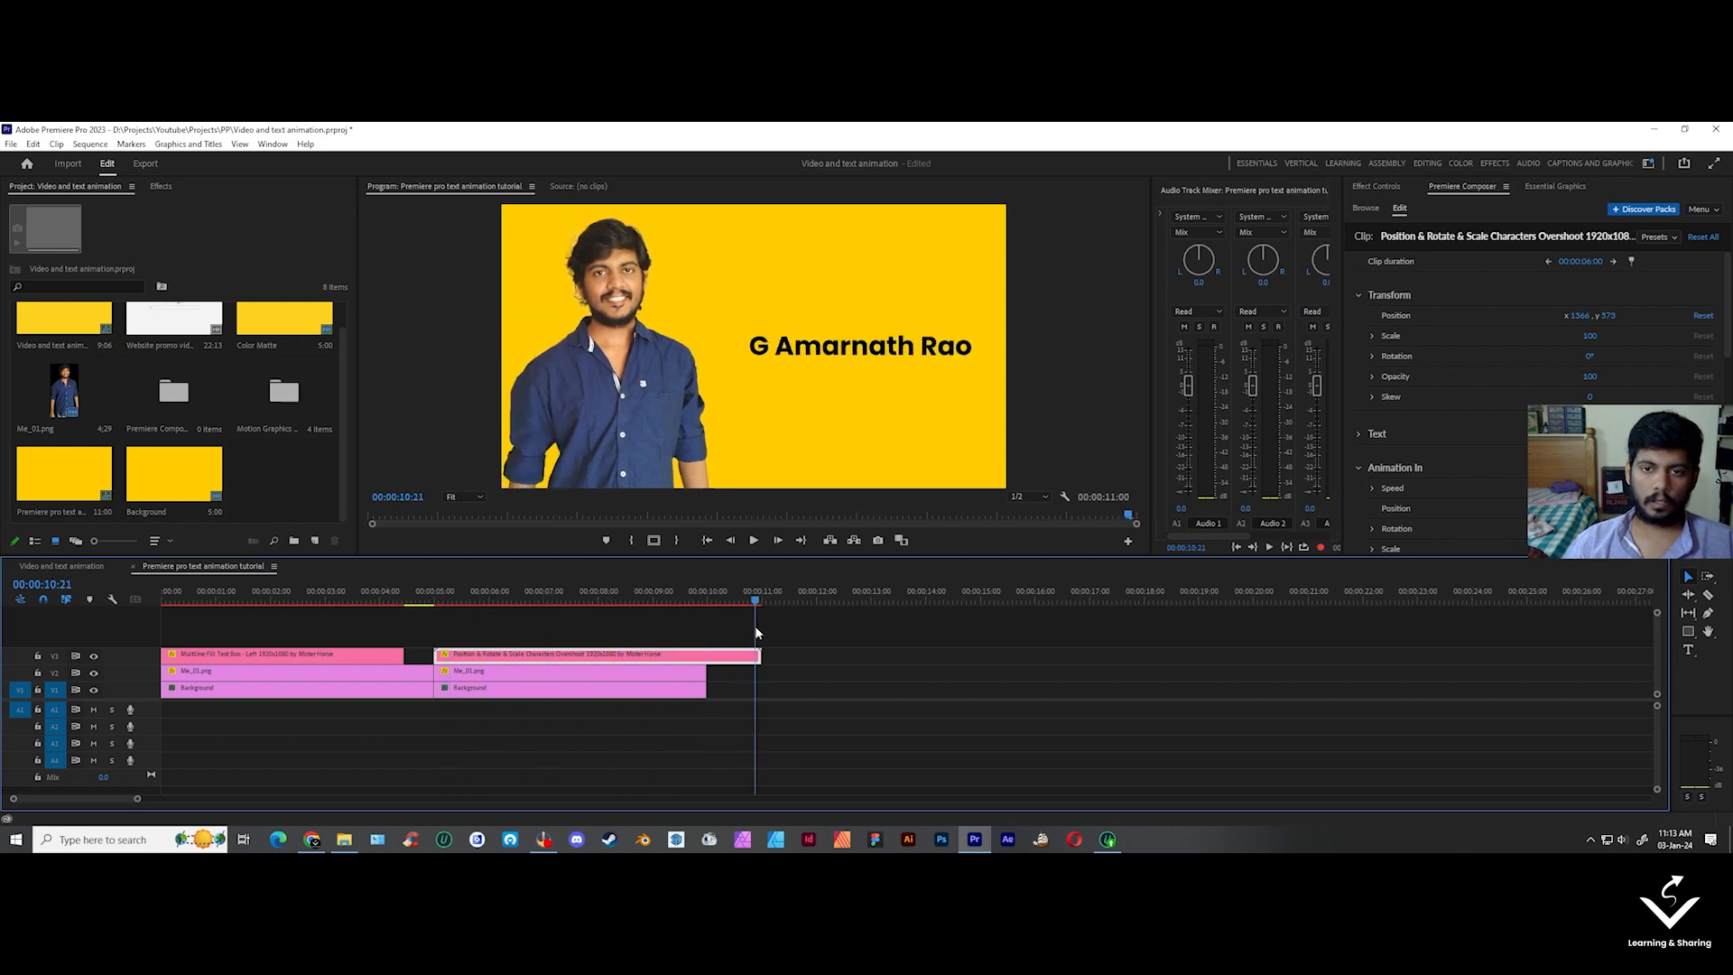
drag(554, 626, 431, 614)
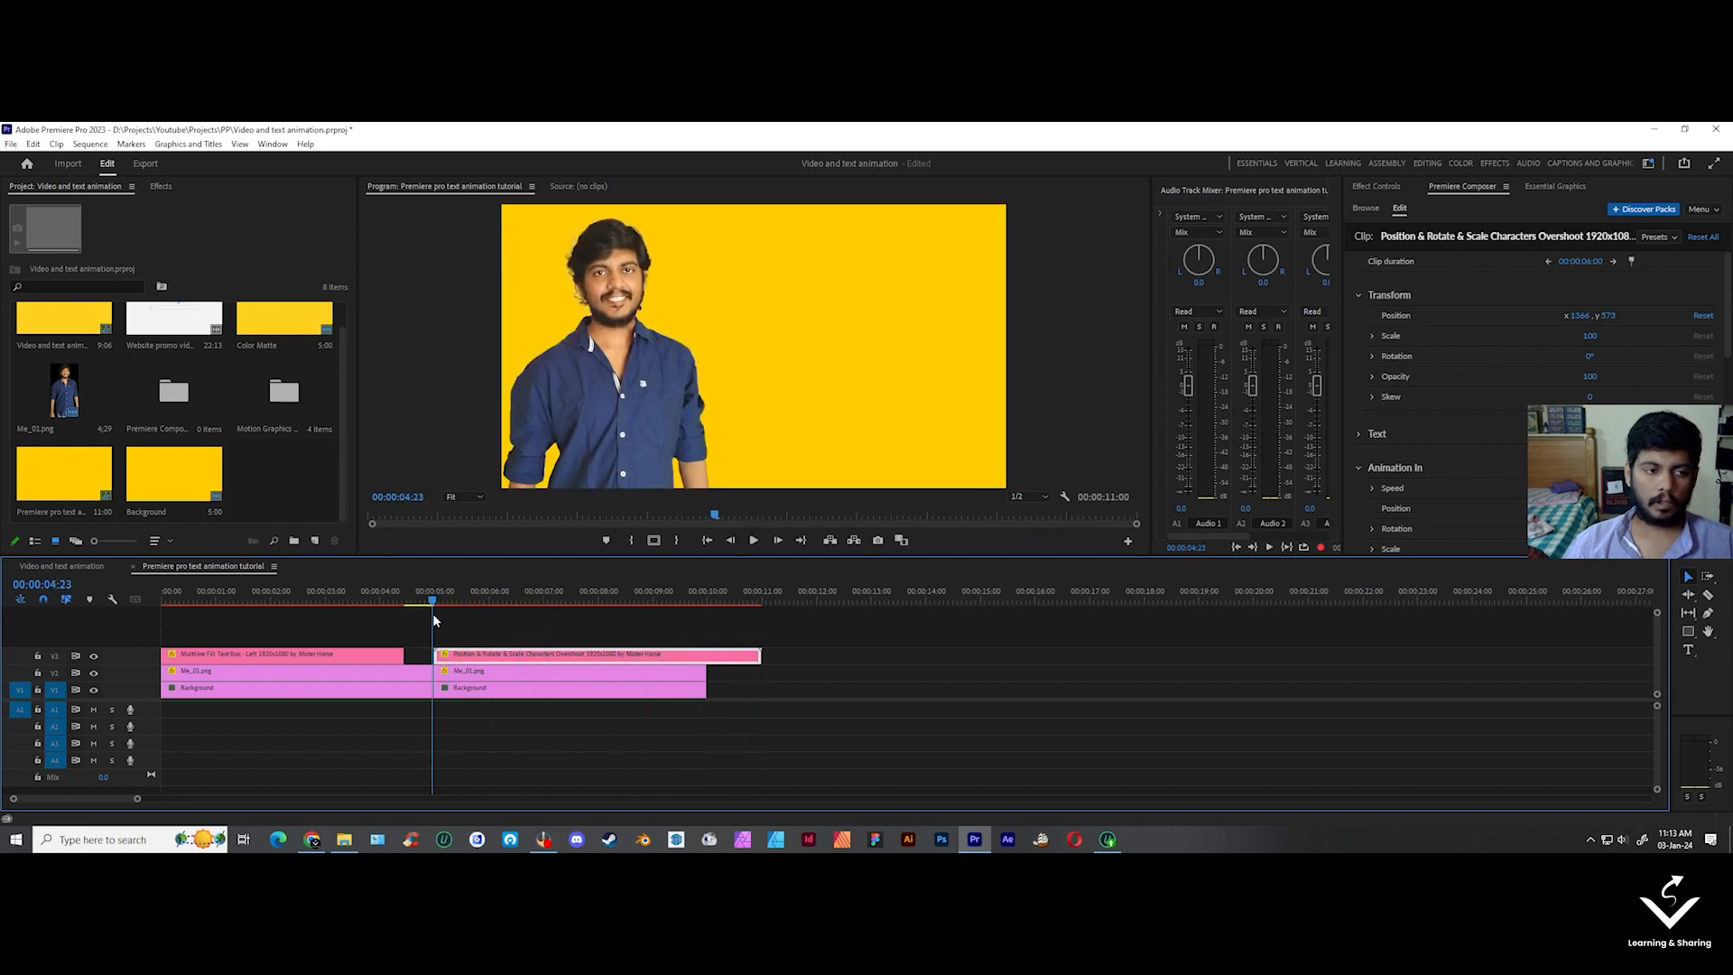
- Shorten the name title clip to end at the playhead at 00:00:08:00 and scrub through its animation
click(597, 602)
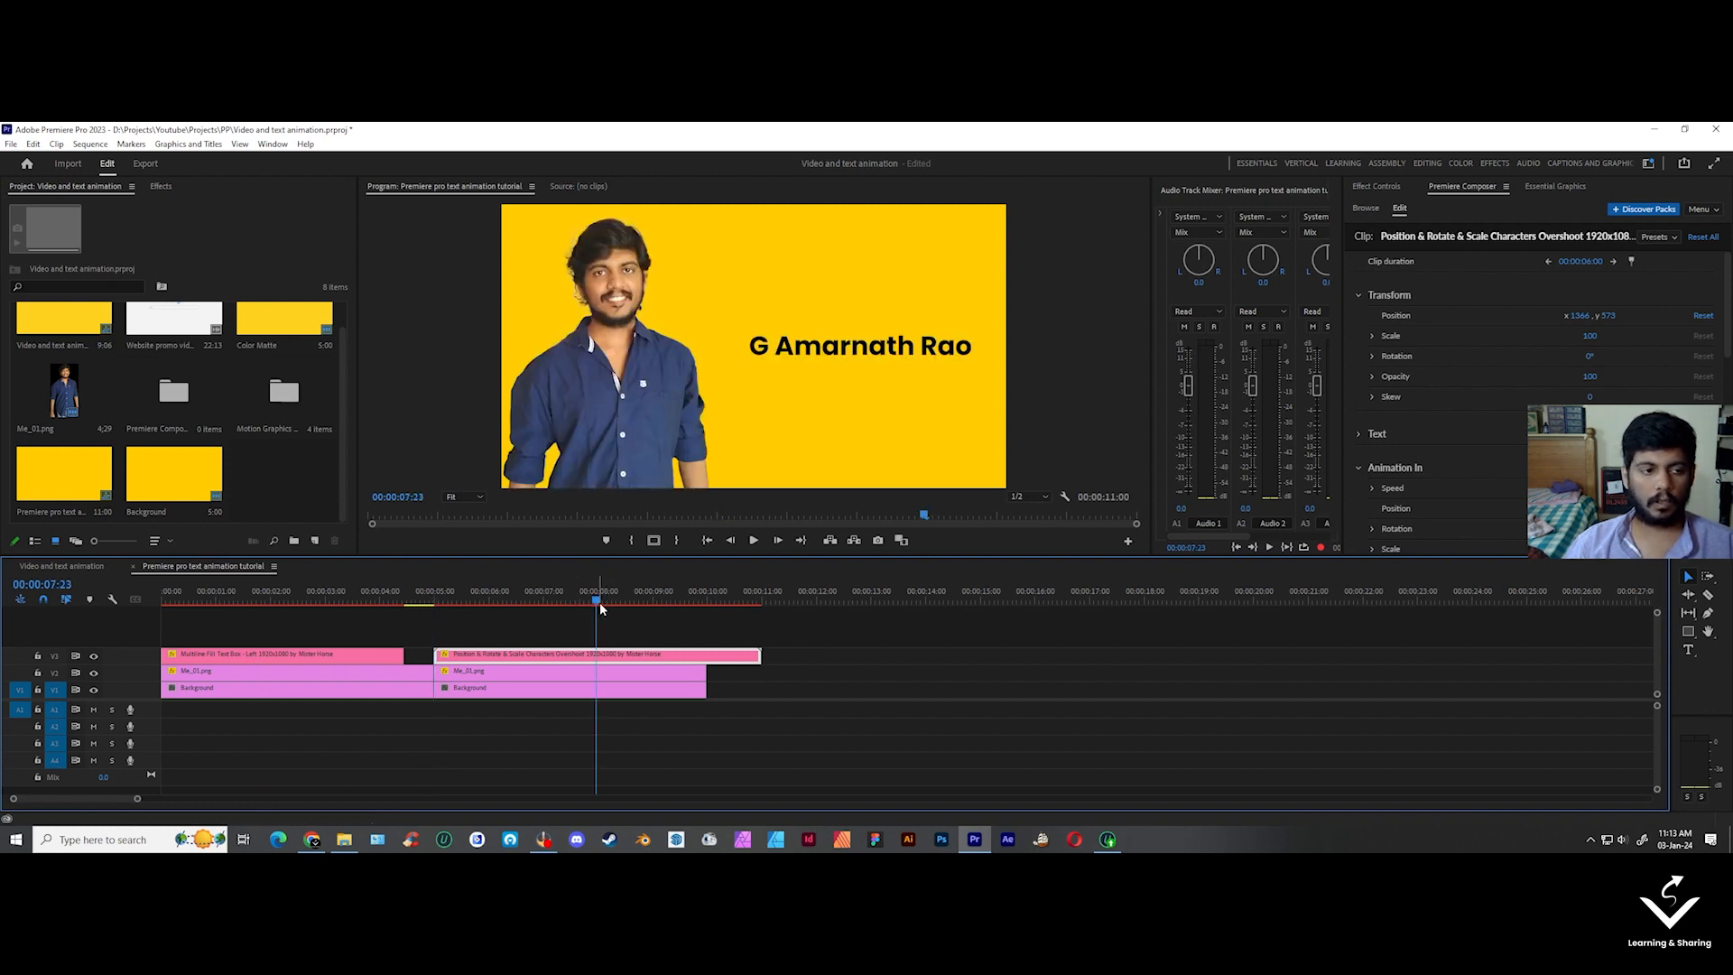
drag(597, 603, 599, 604)
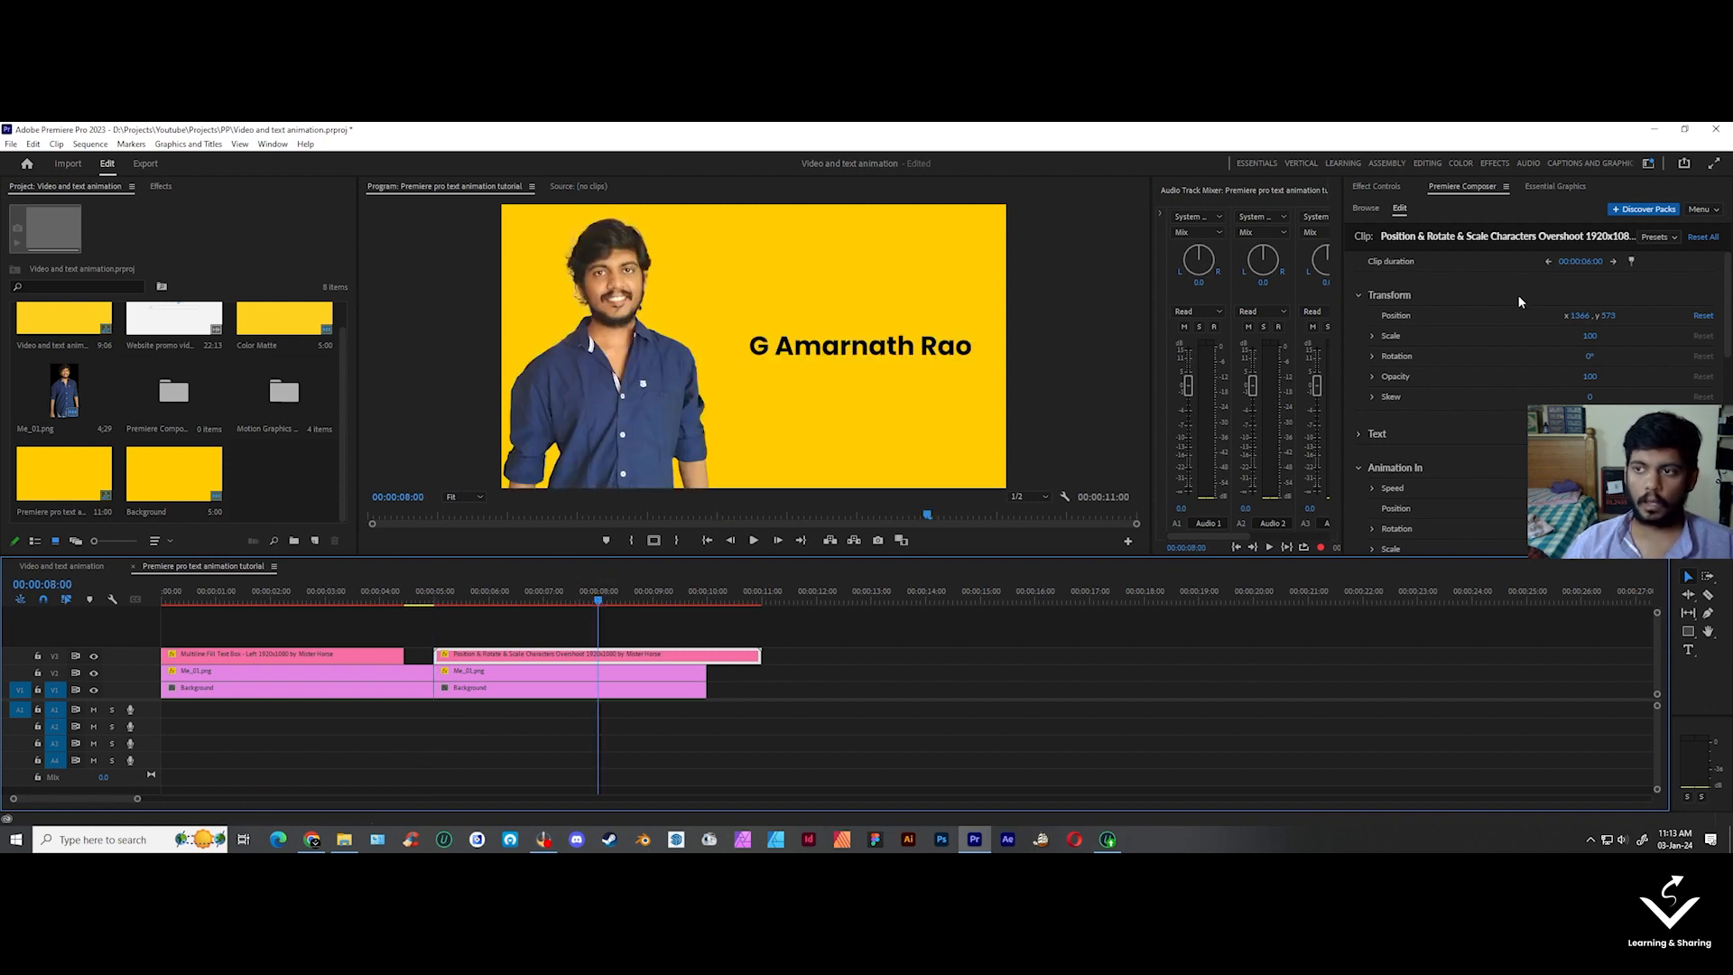
click(1631, 262)
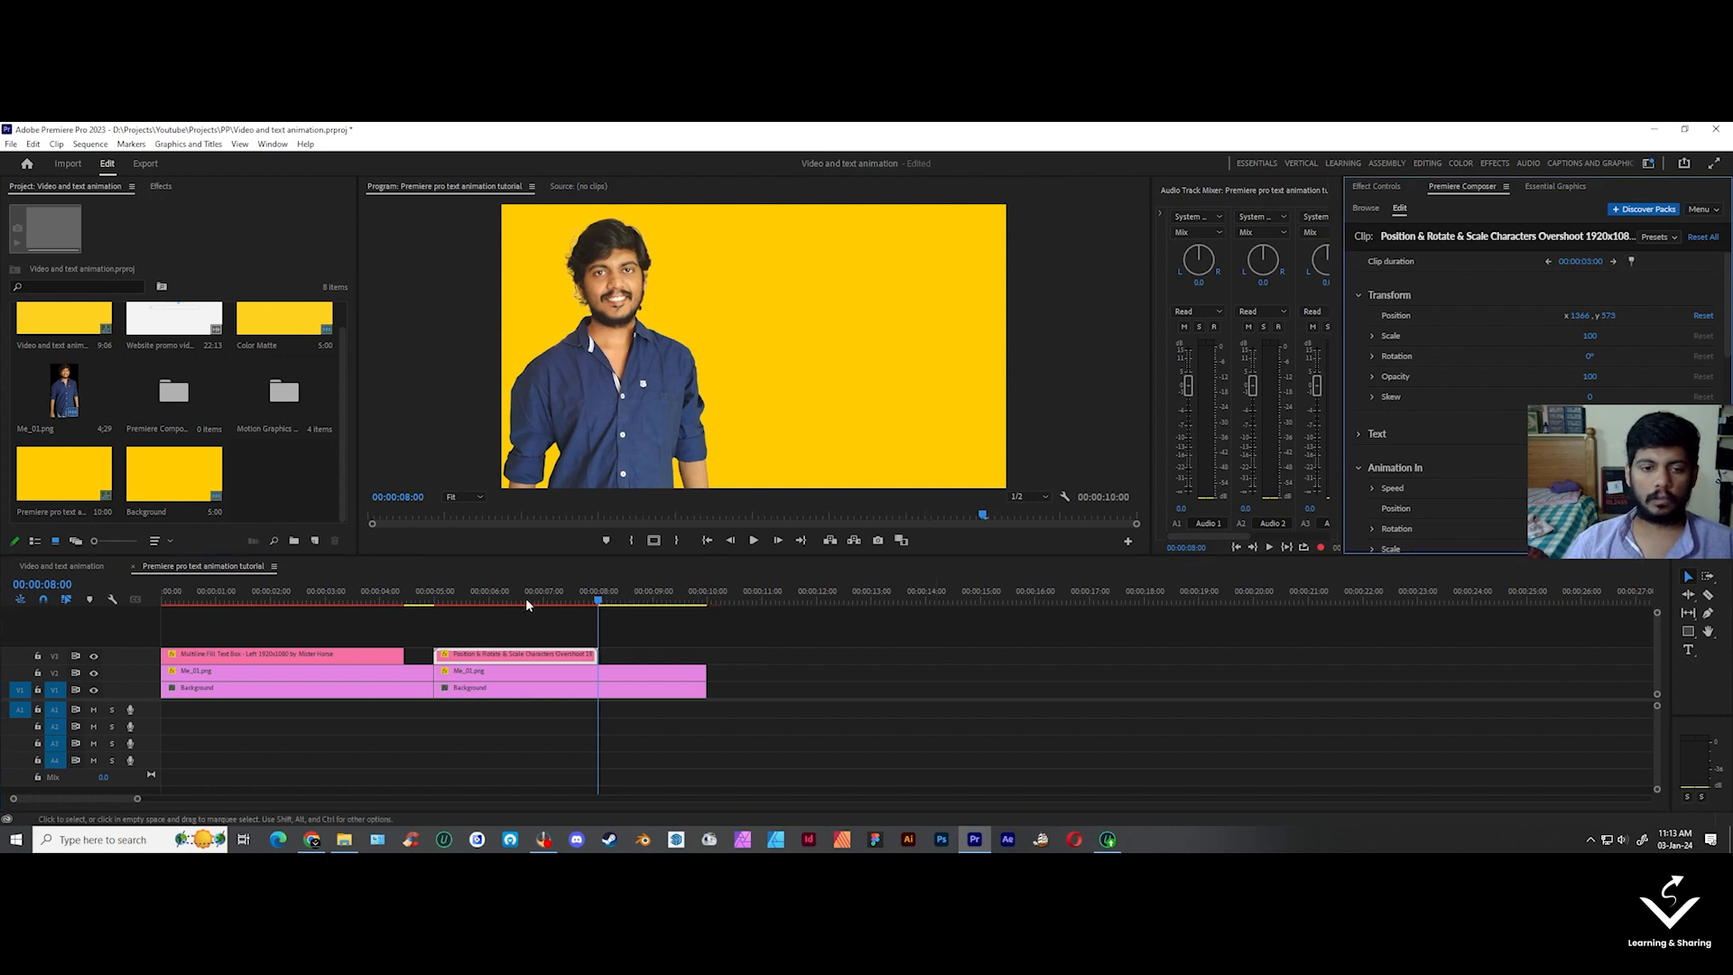
drag(435, 599, 524, 598)
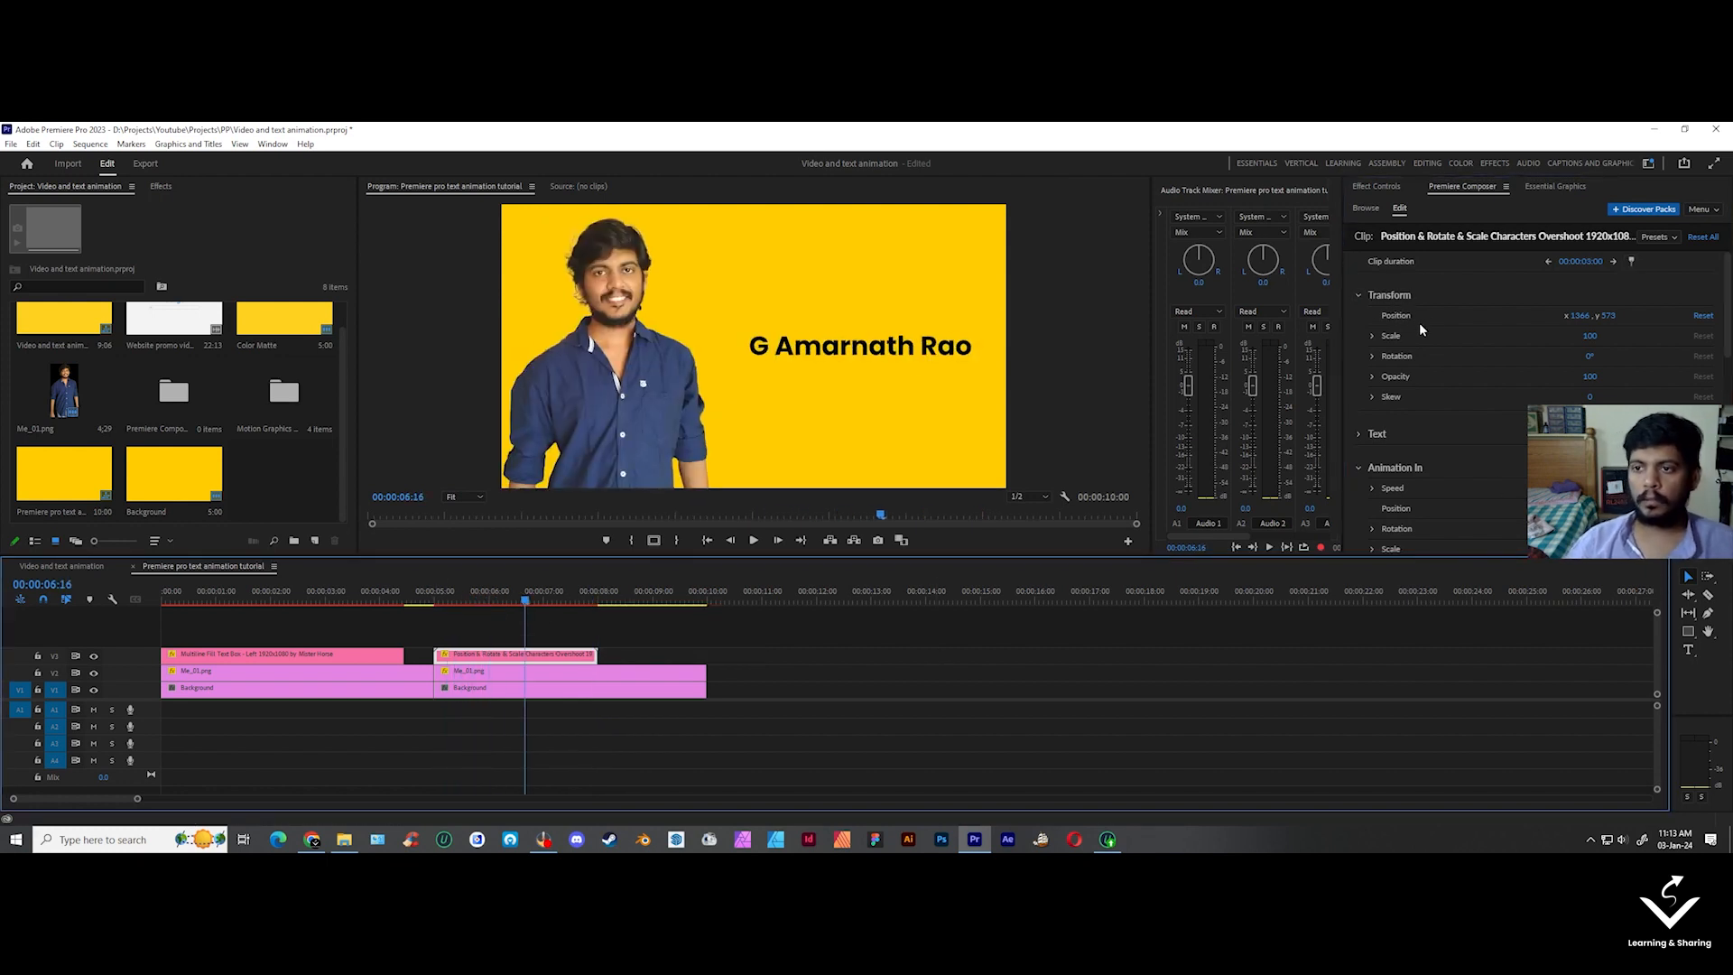
- Try rotating the name title by 27° and reset its rotation
click(1589, 356)
text(27)
key(Return)
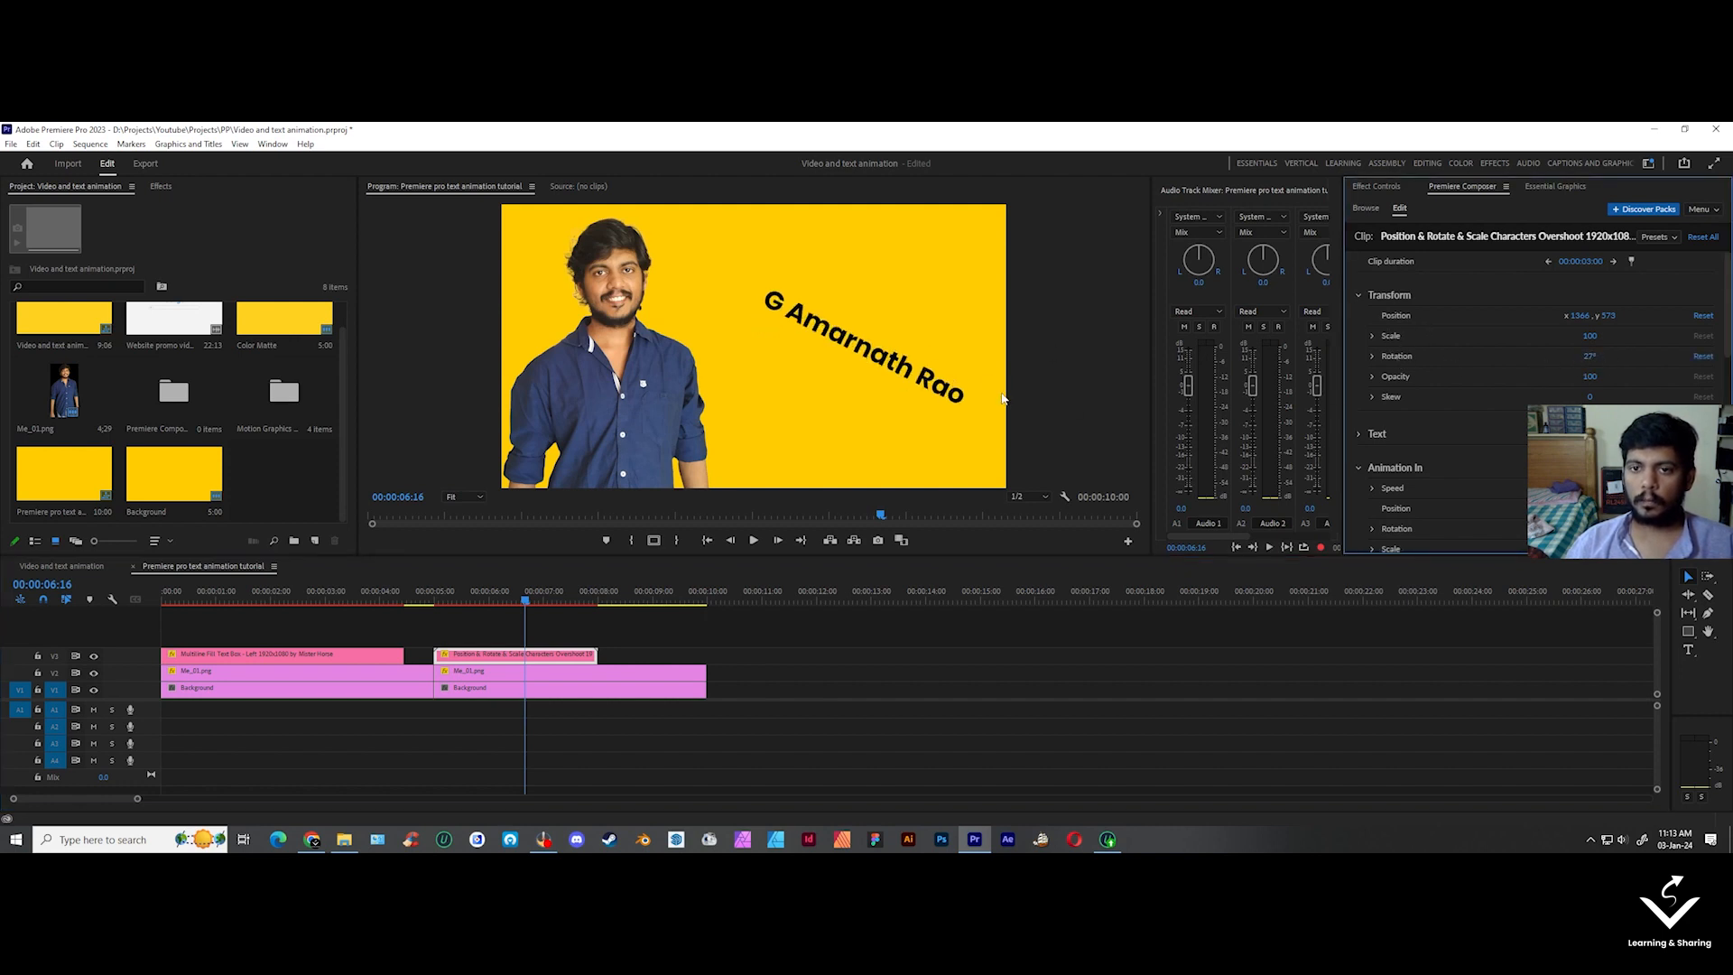
click(1703, 355)
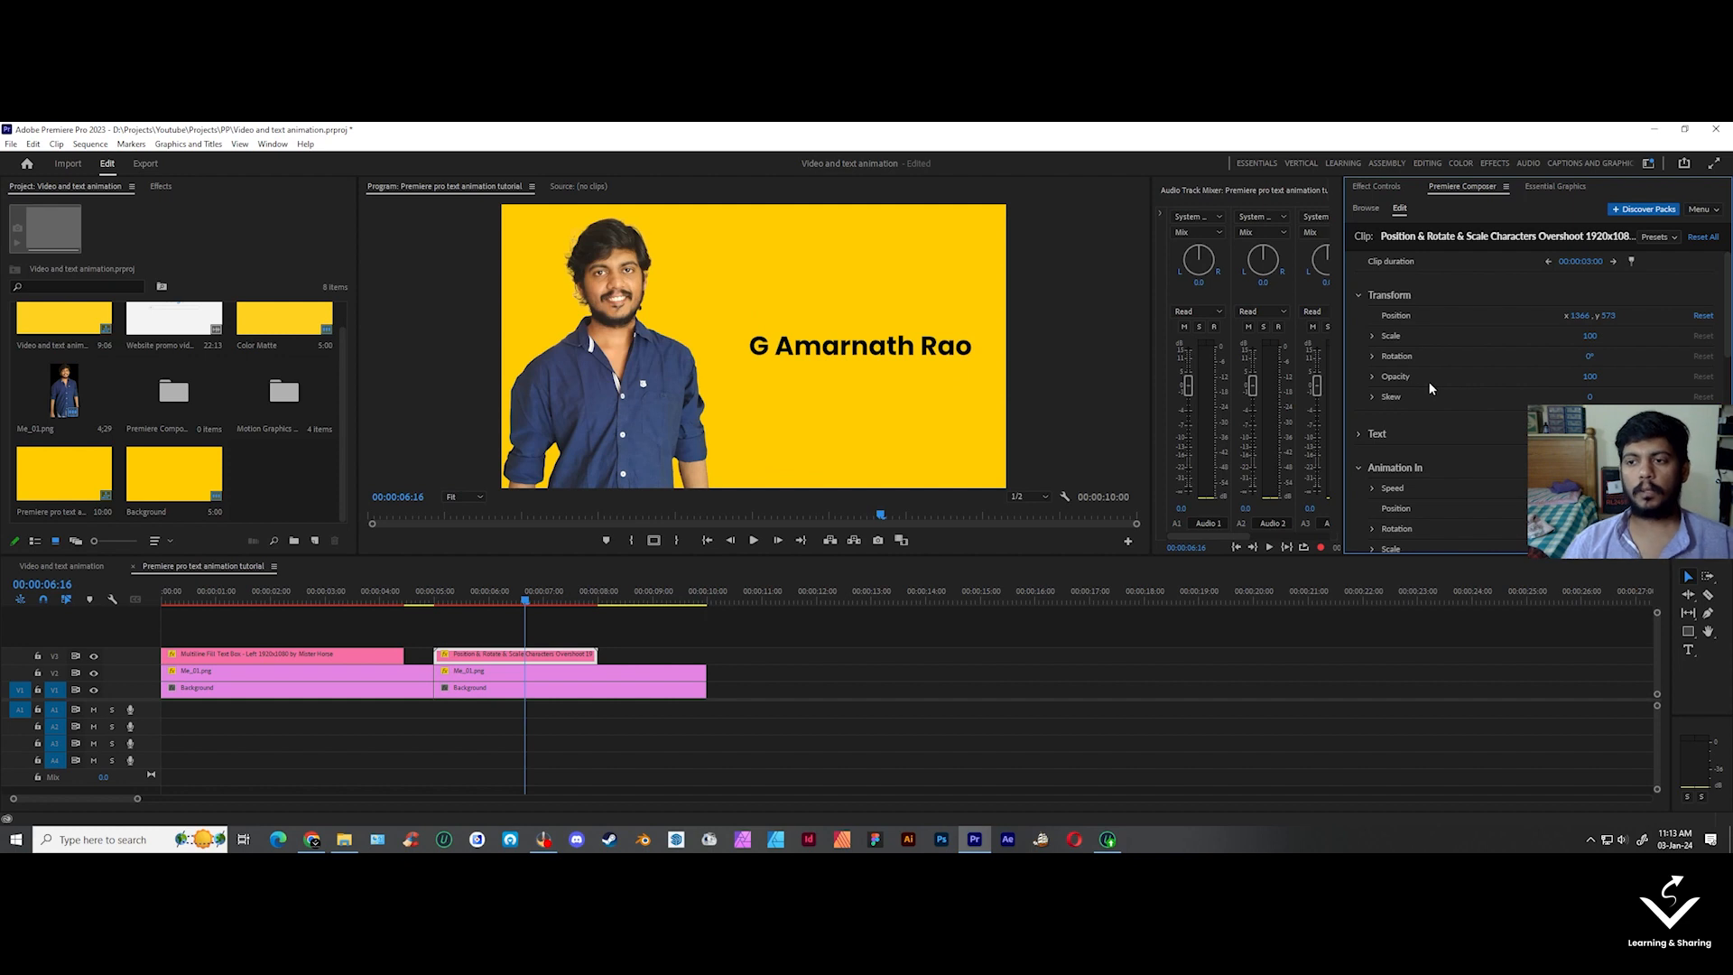
- Play the name title from 00:00:05:00 and park the playhead at 00:00:07:00
key(Up)
key(space)
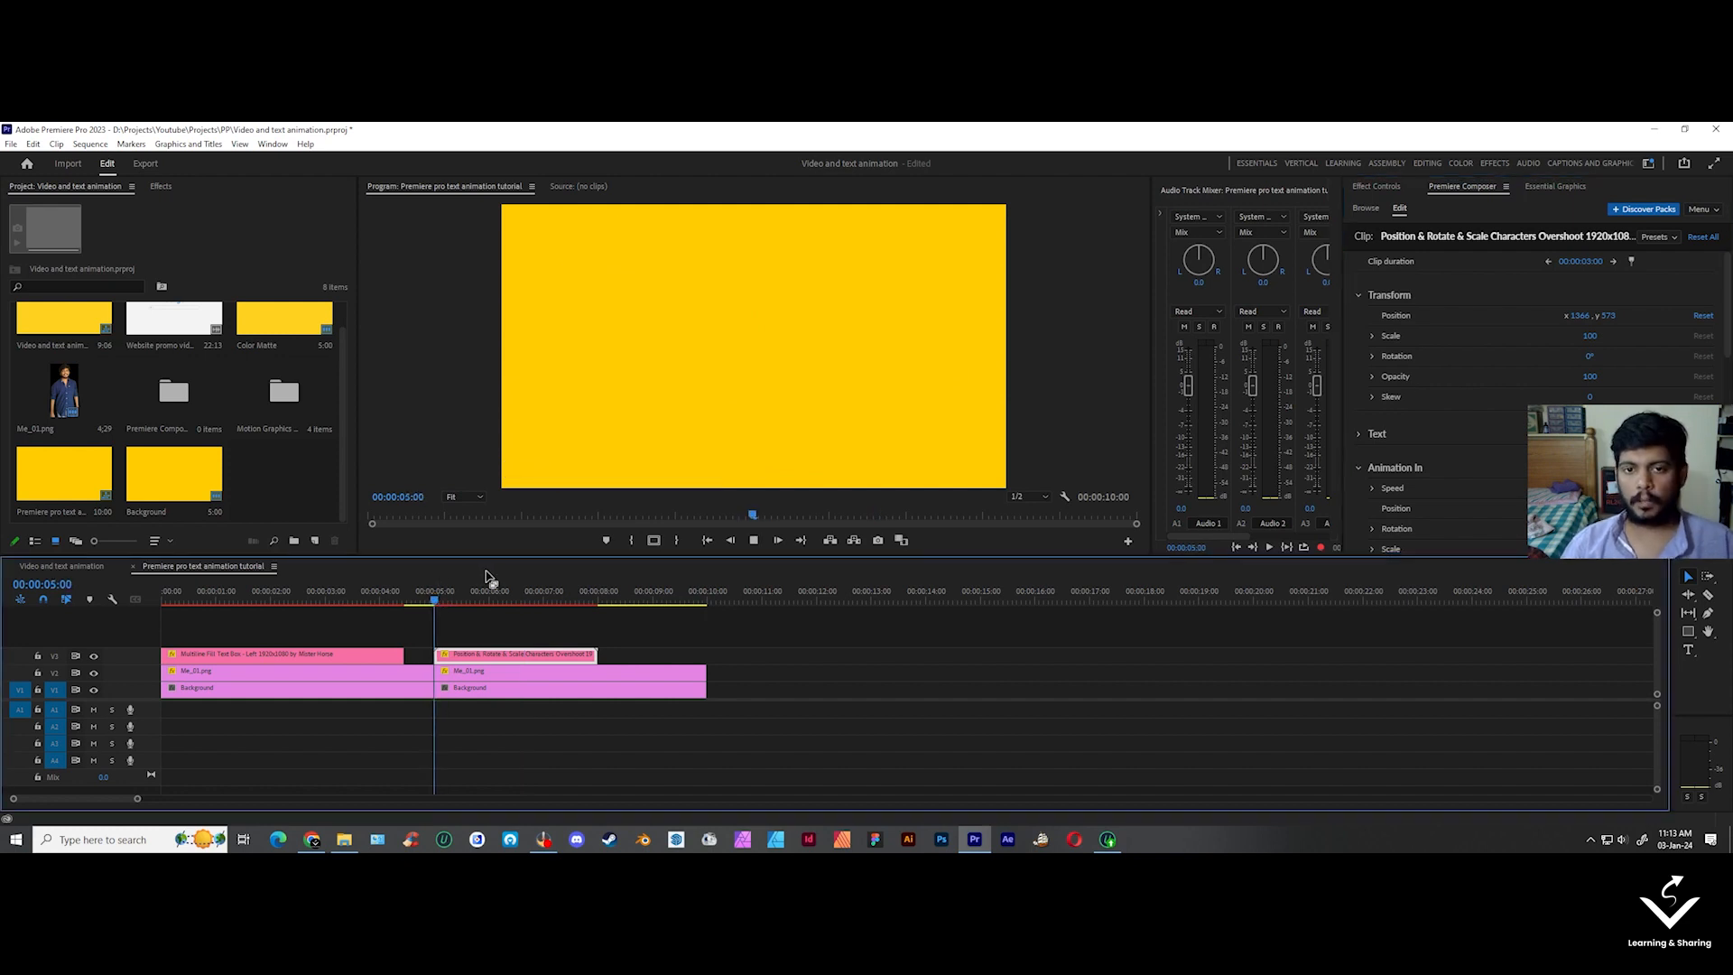
click(543, 599)
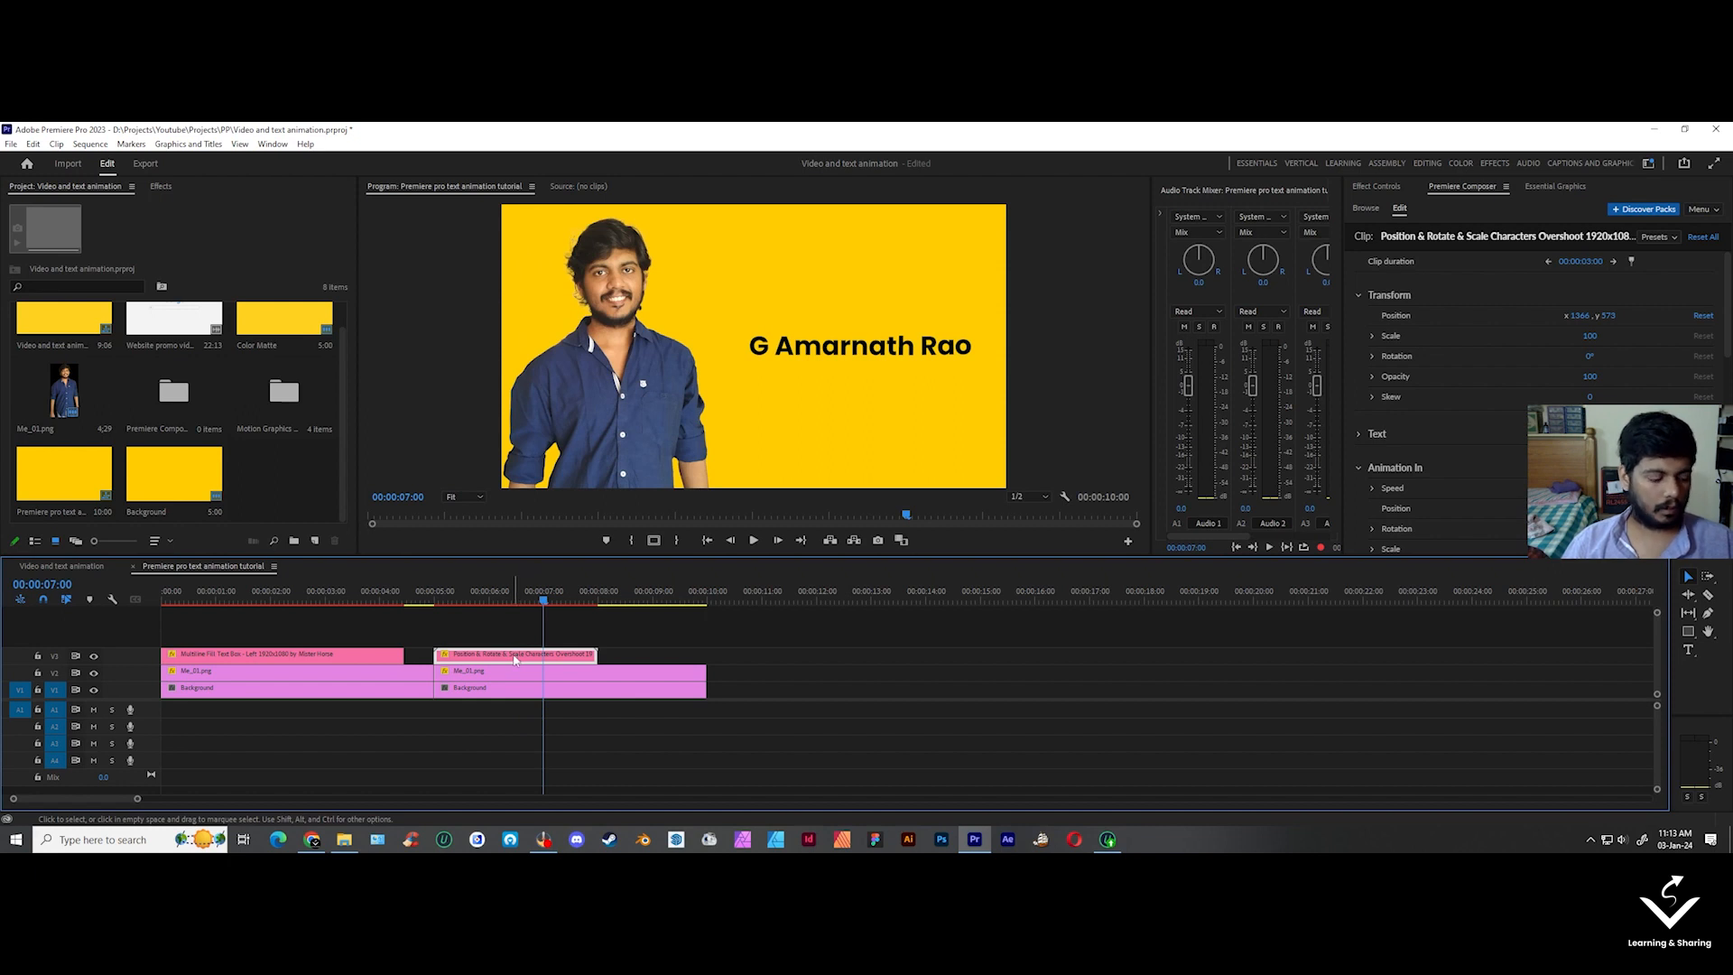
- Duplicate the name title clip onto the track above it and lower the copy to y position 717
drag(516, 660, 510, 637)
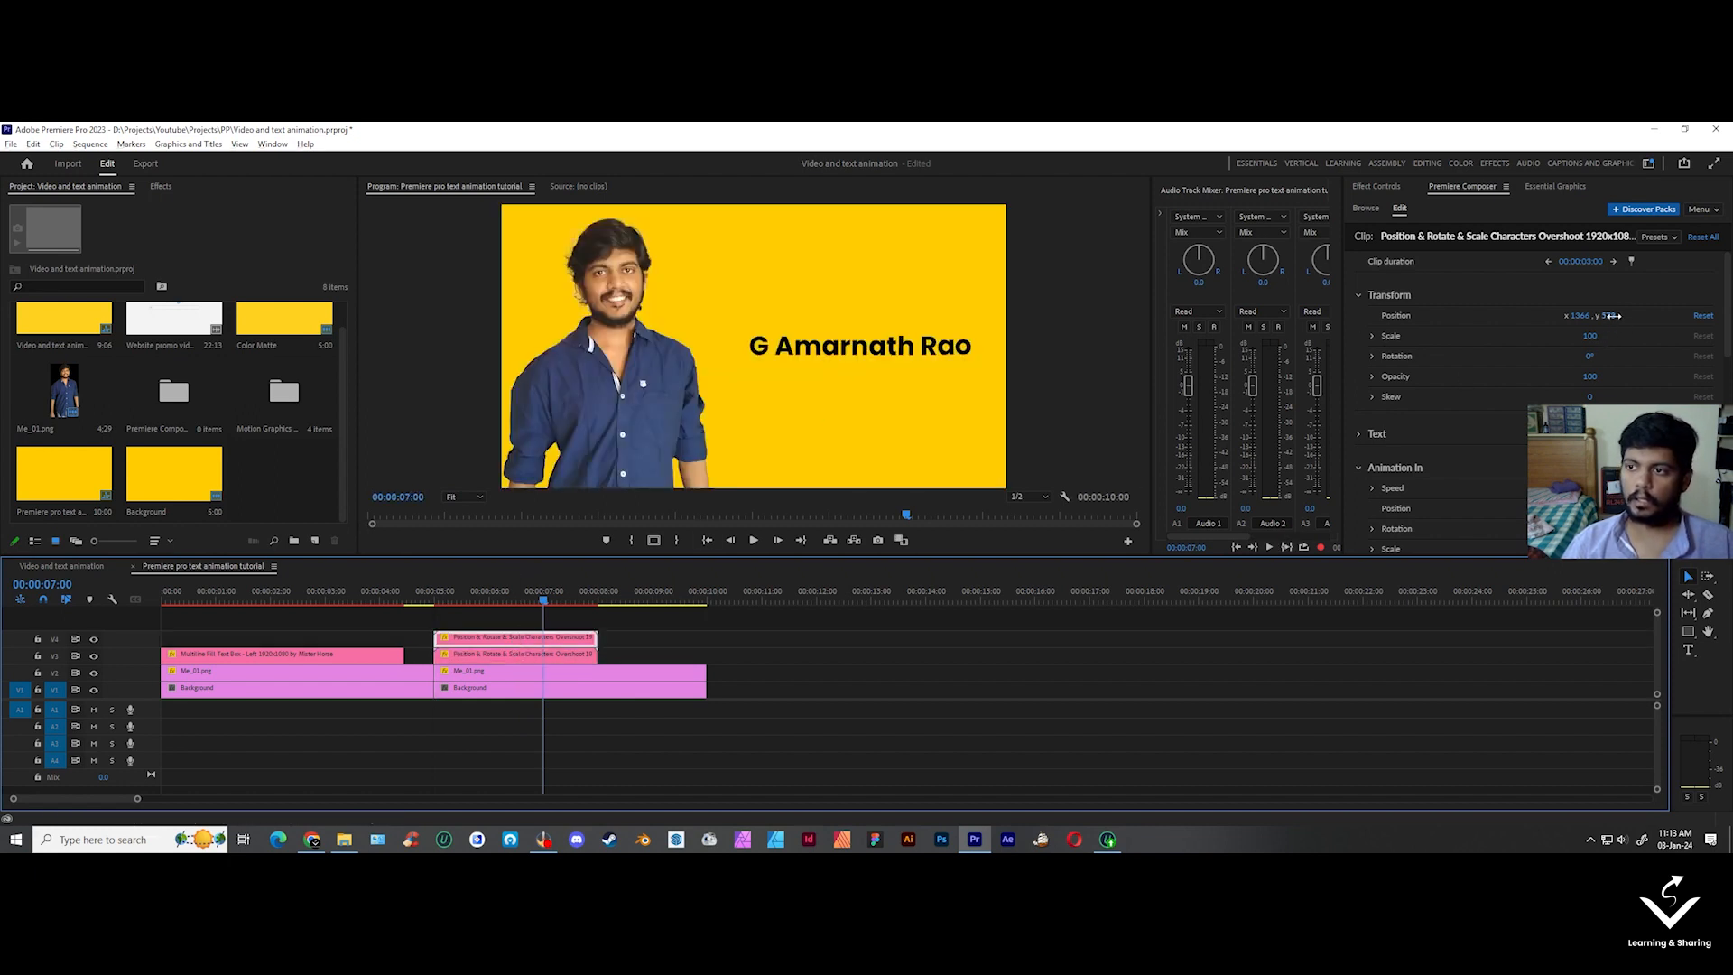
drag(1613, 316, 1712, 319)
- Replace the duplicated title's text with "Video Editing Instructor"
click(1358, 434)
drag(1455, 472, 1280, 499)
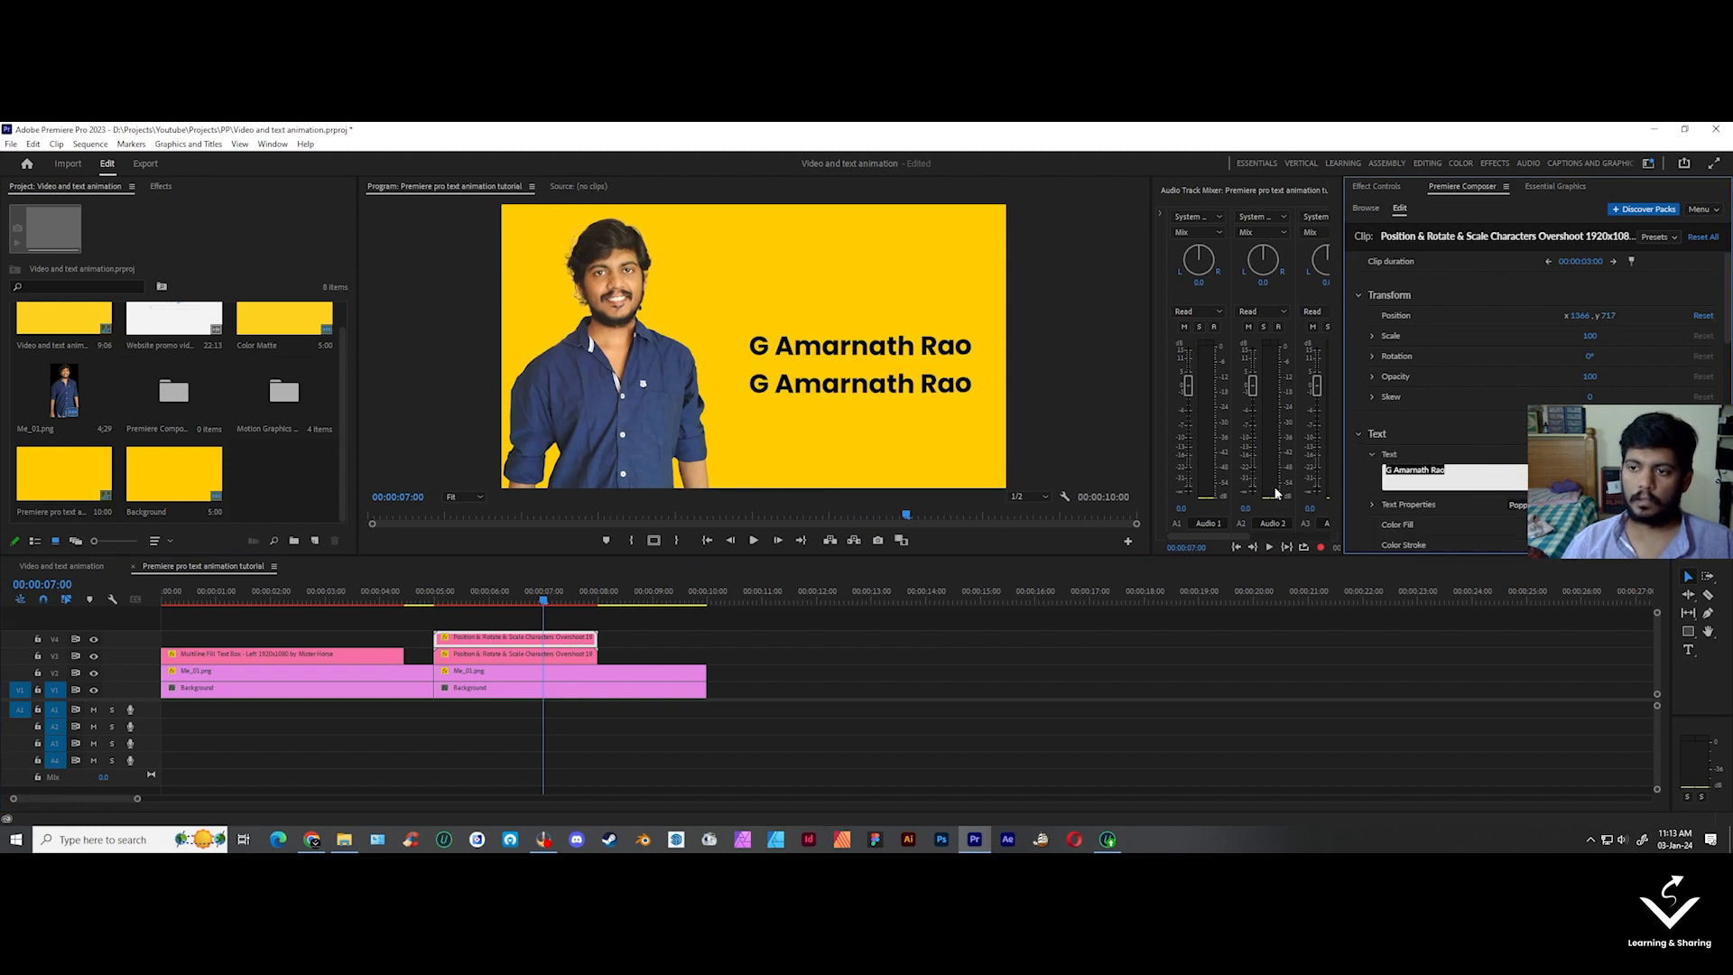
text(Video Editing Instructor)
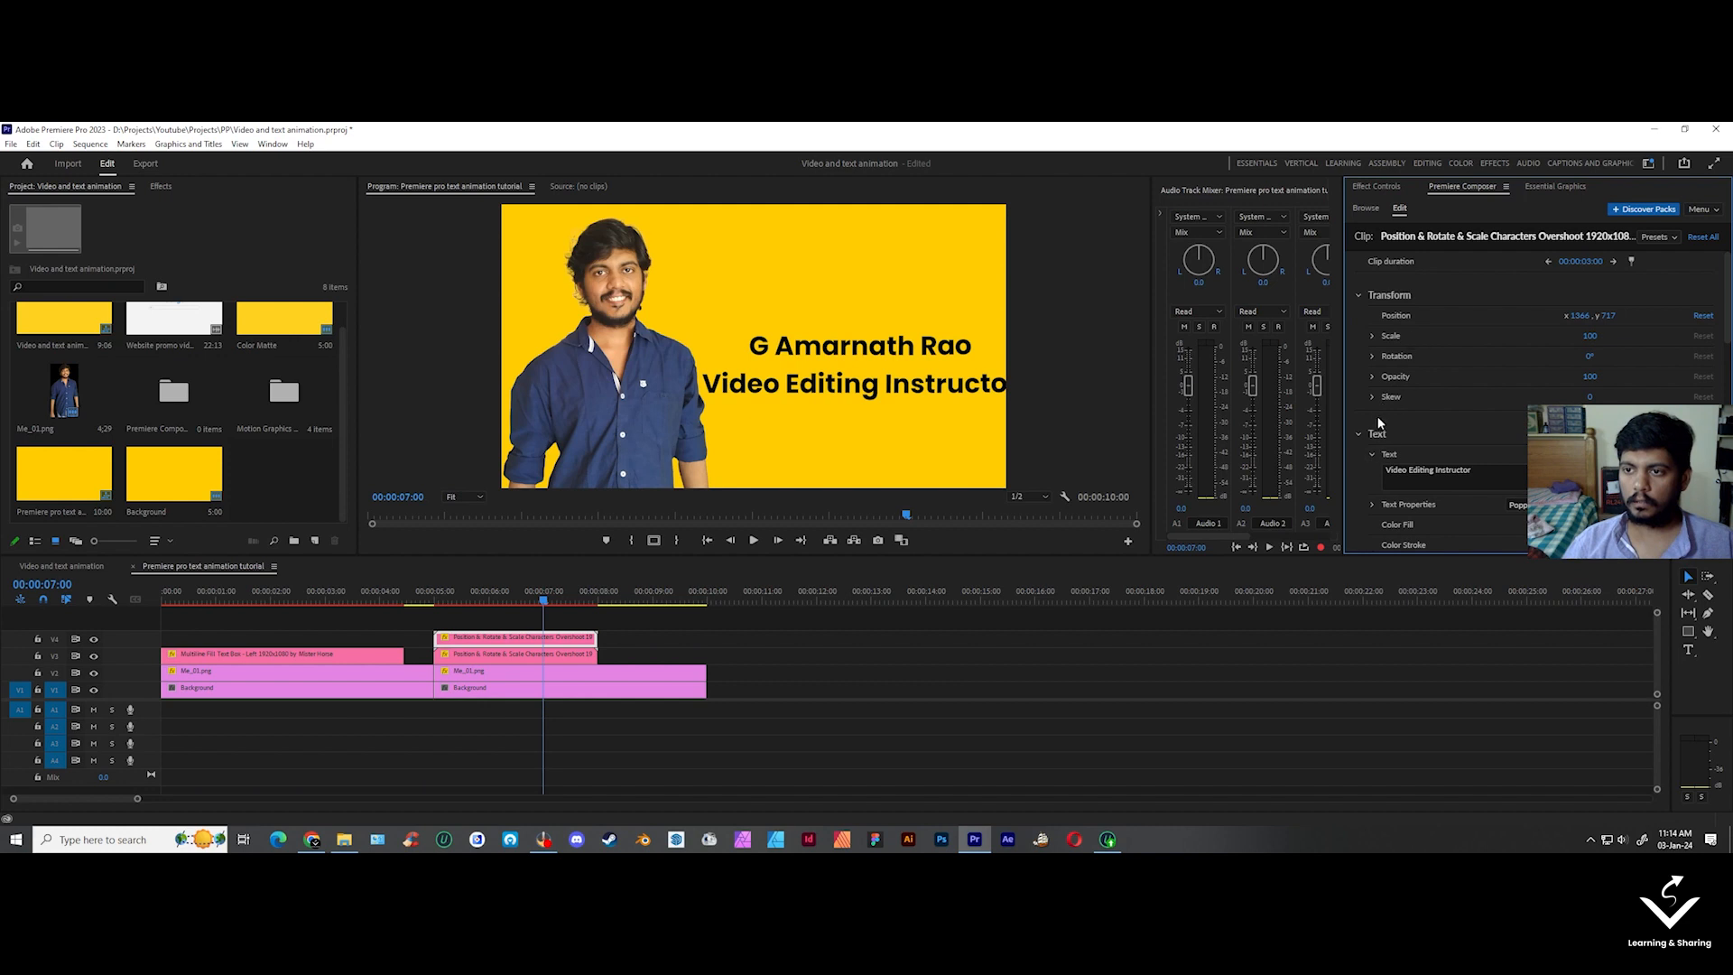
- Restyle the "Video Editing Instructor" subtitle with scale 60, a lighter font weight and a y position of 668
drag(1573, 339, 1558, 340)
click(1587, 338)
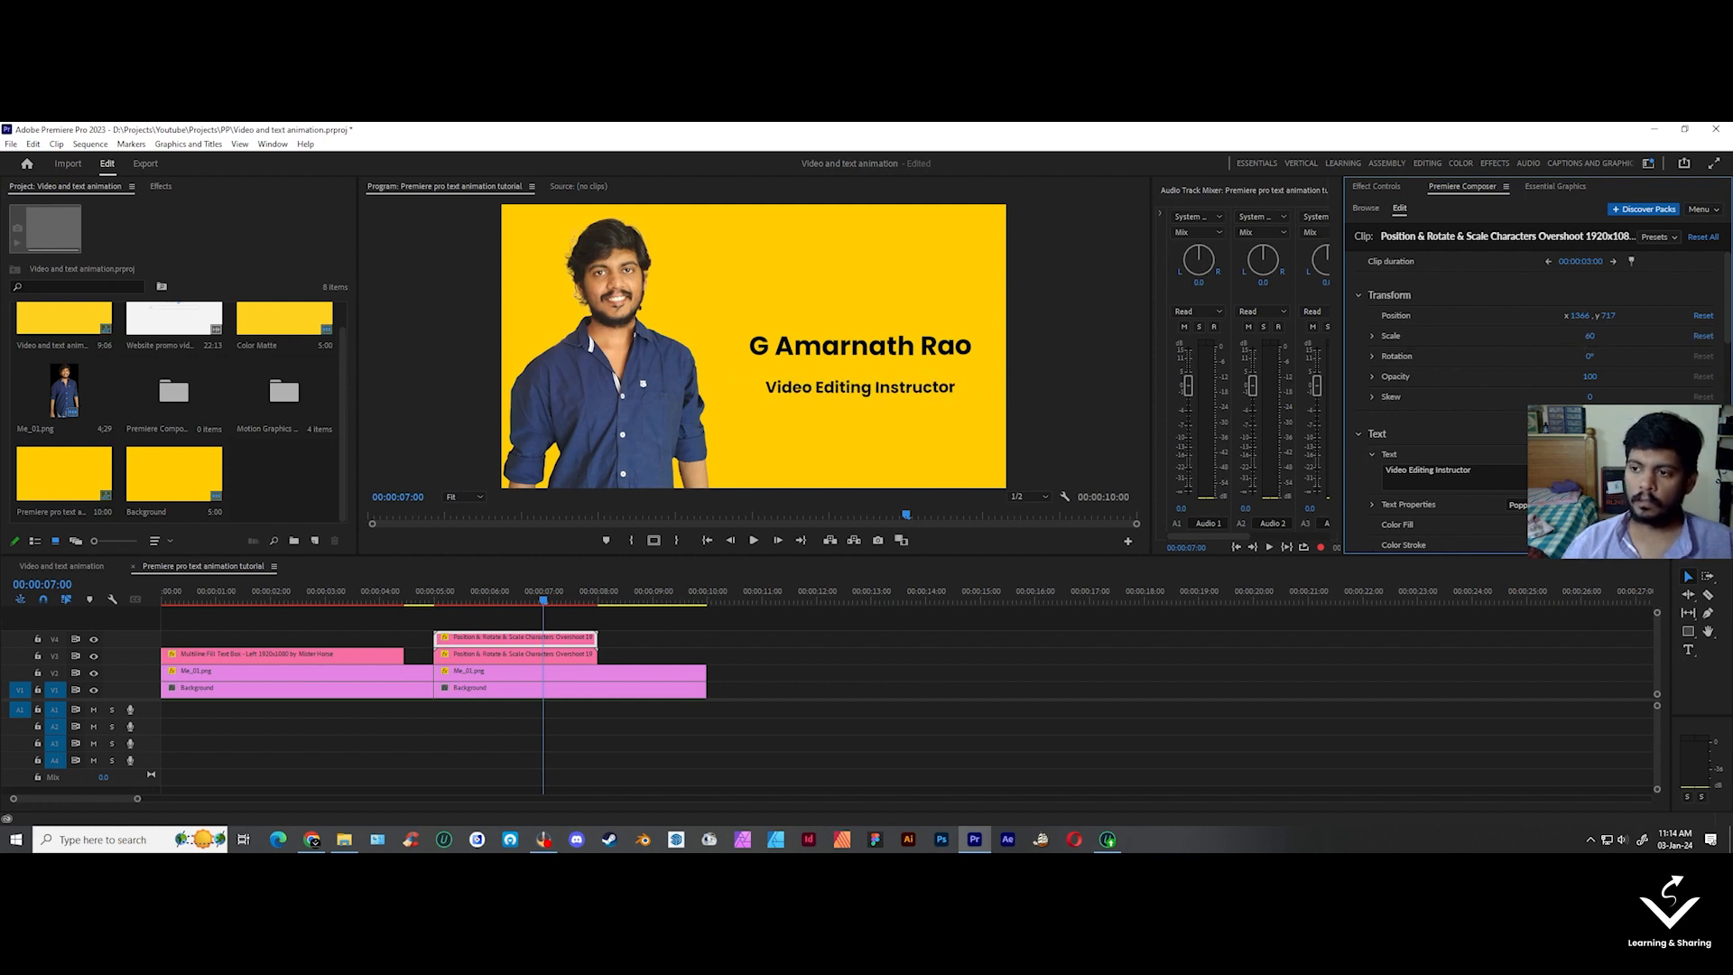
click(1590, 337)
click(1625, 334)
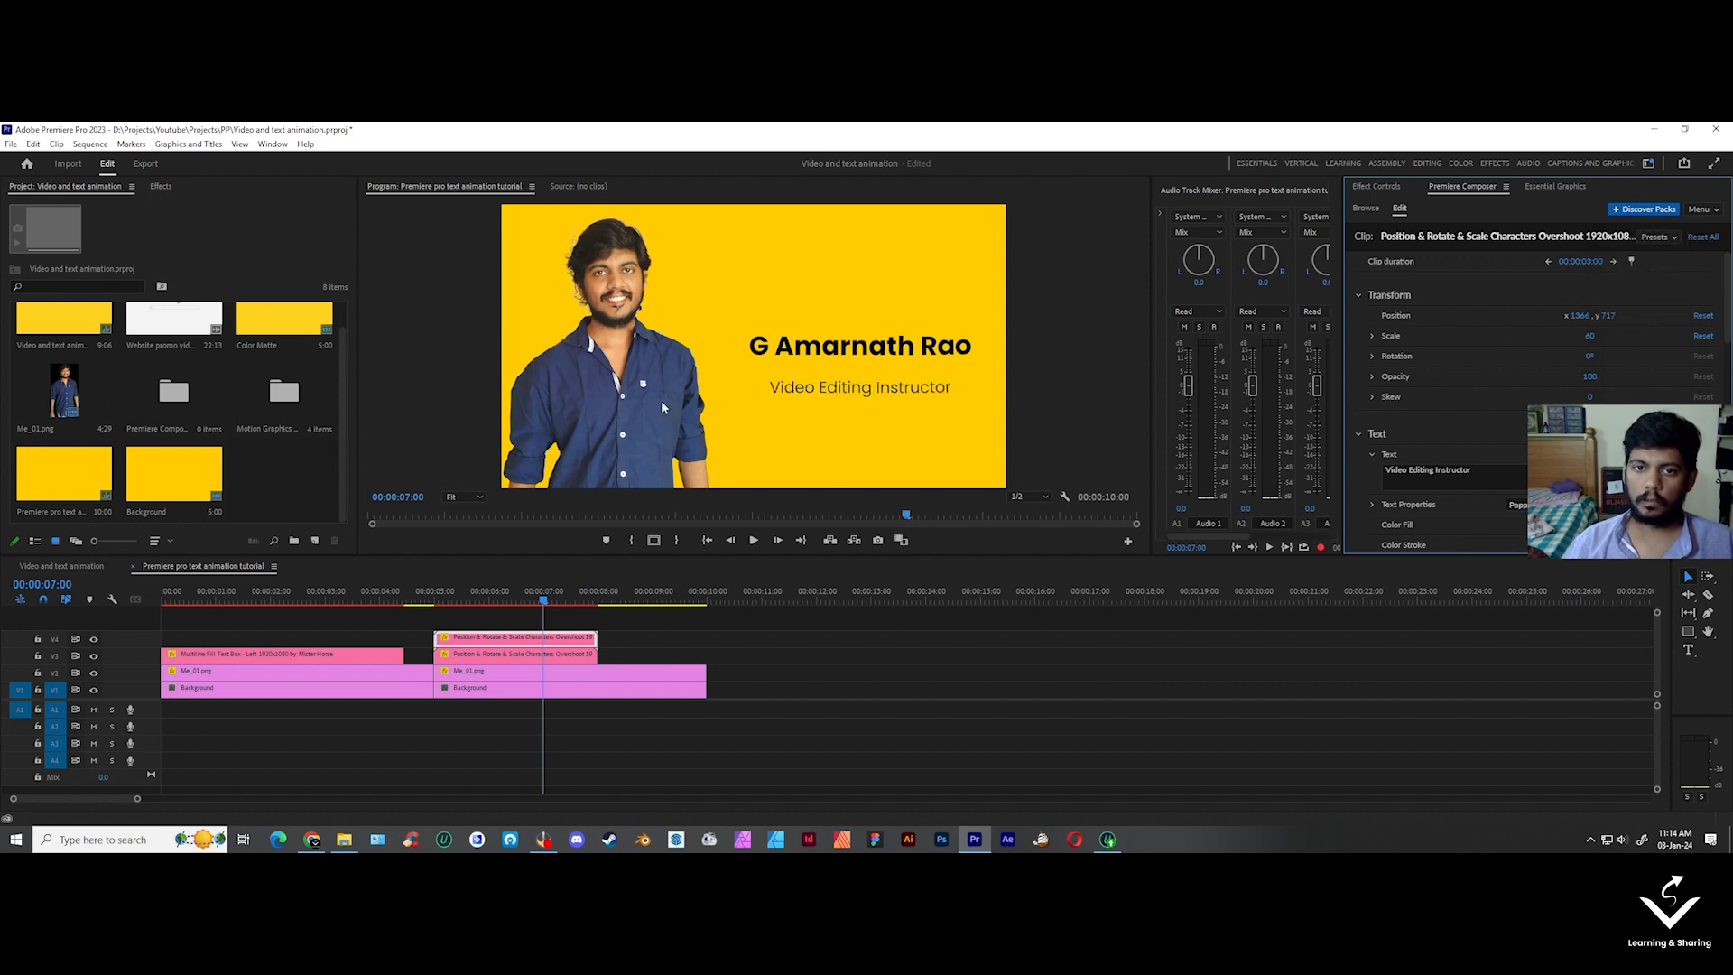
key(shift+Right)
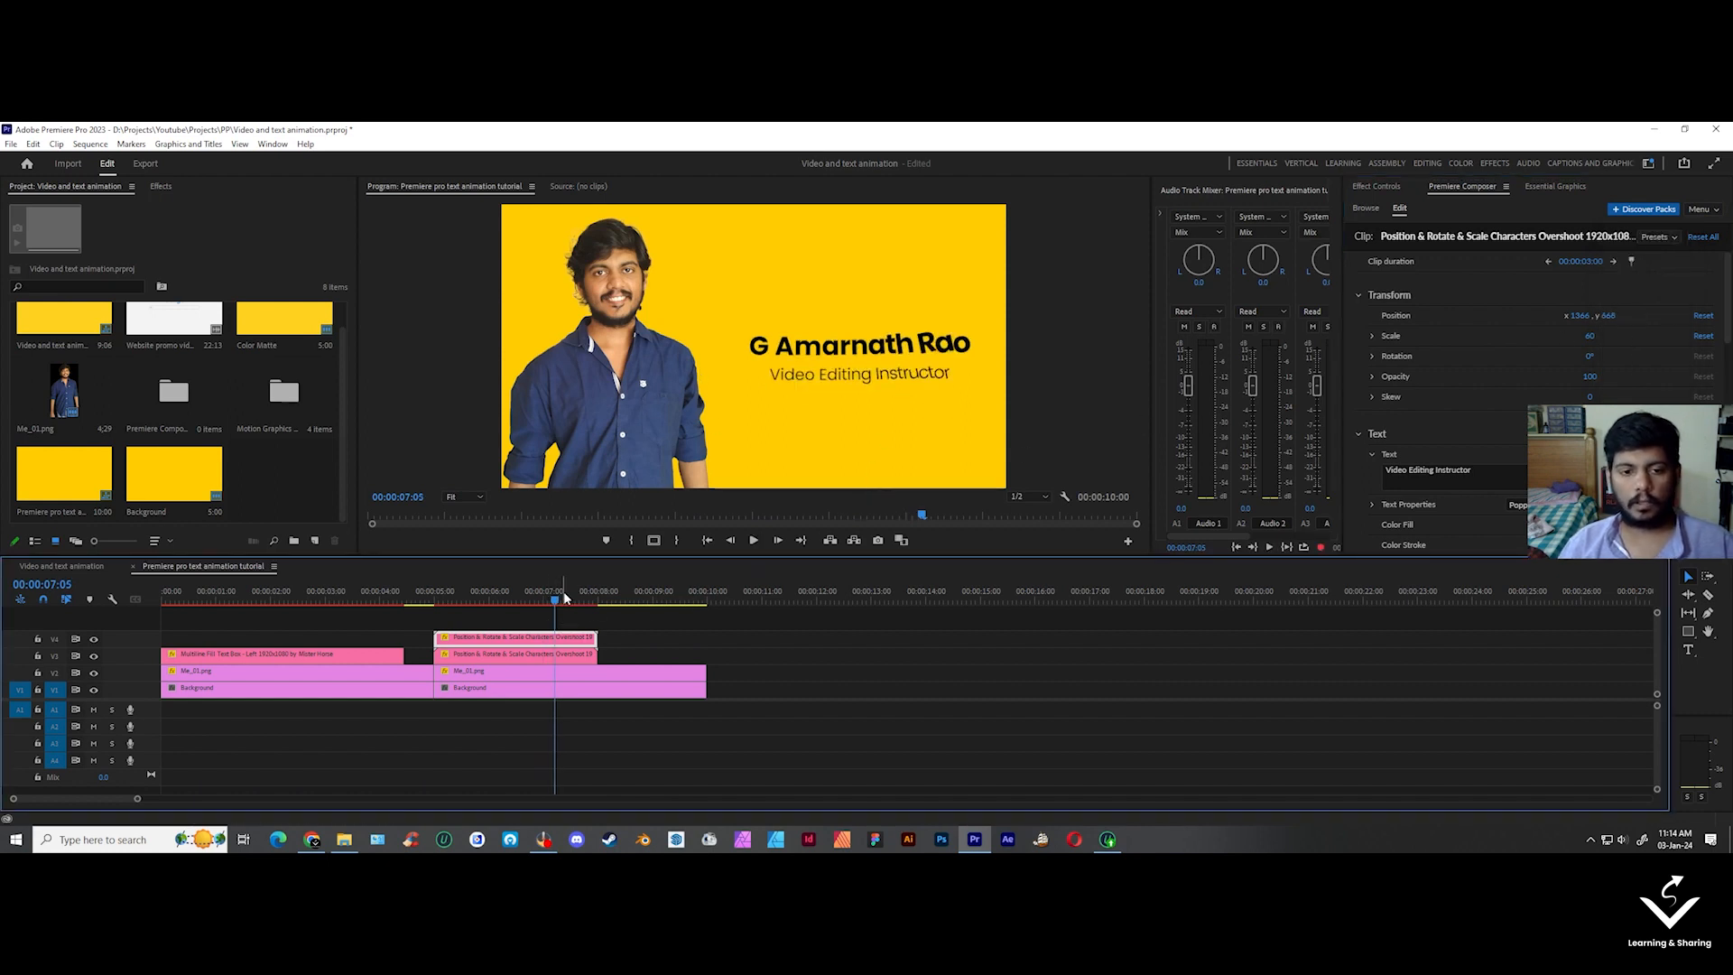
- Play and scrub through the name title and subtitle together to check their entrance and exit animations
drag(563, 599, 583, 599)
key(space)
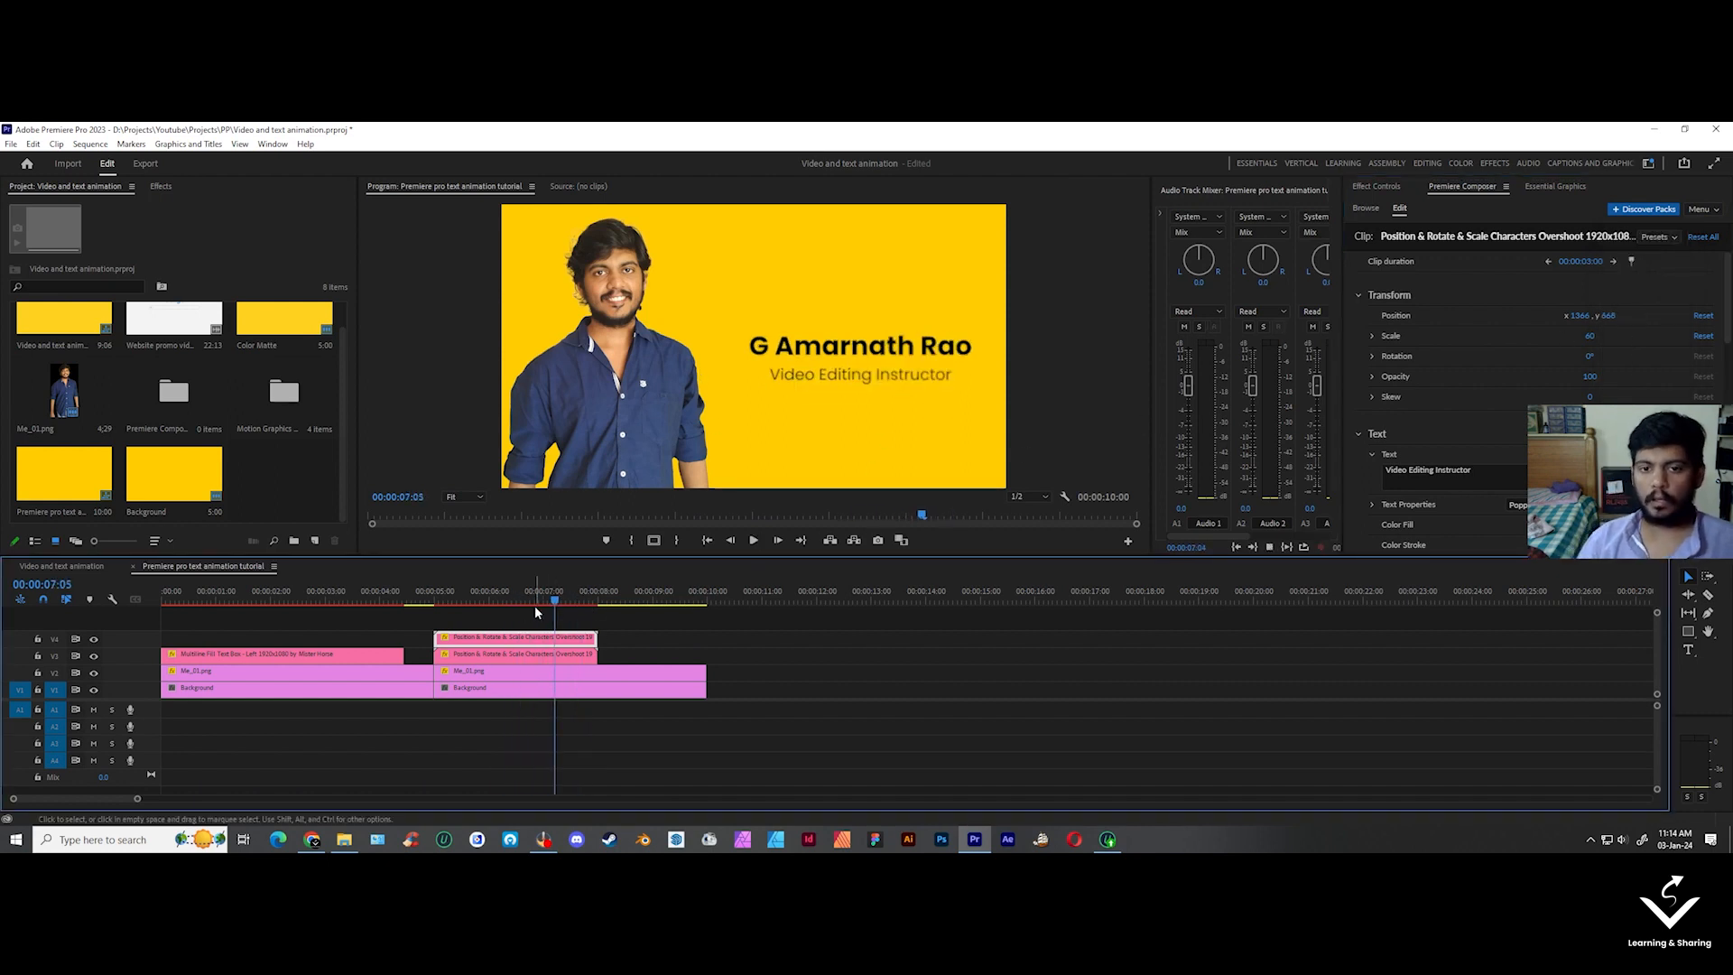
key(space)
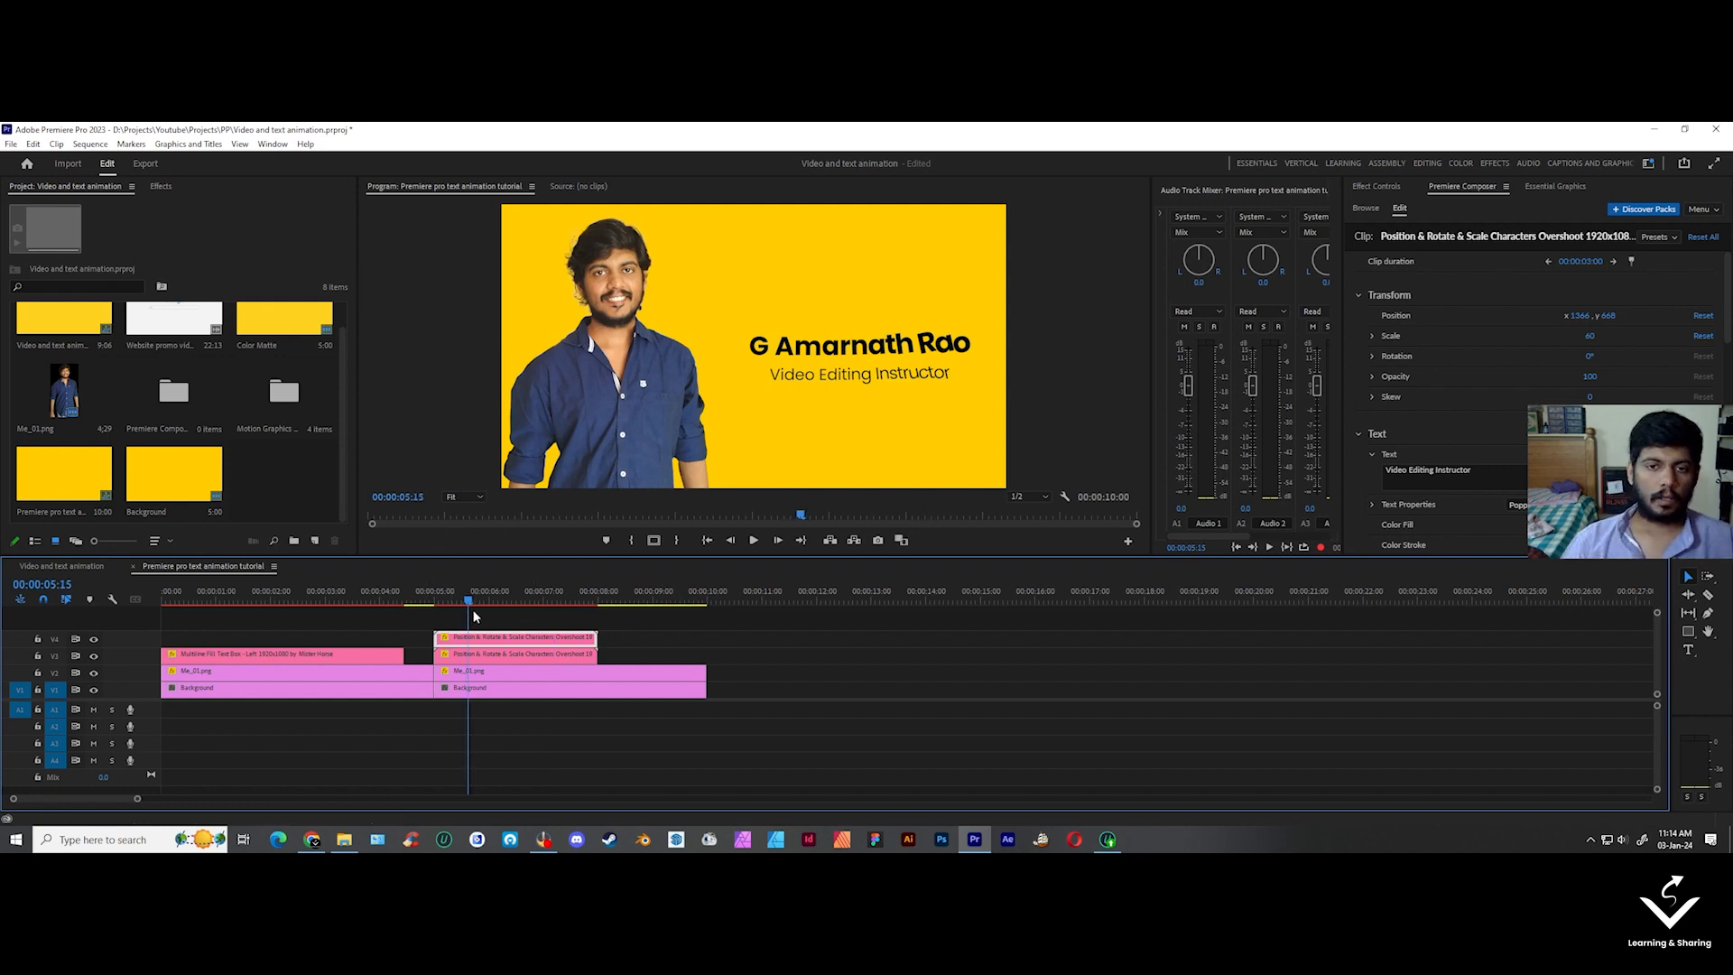
click(496, 603)
drag(496, 612, 524, 603)
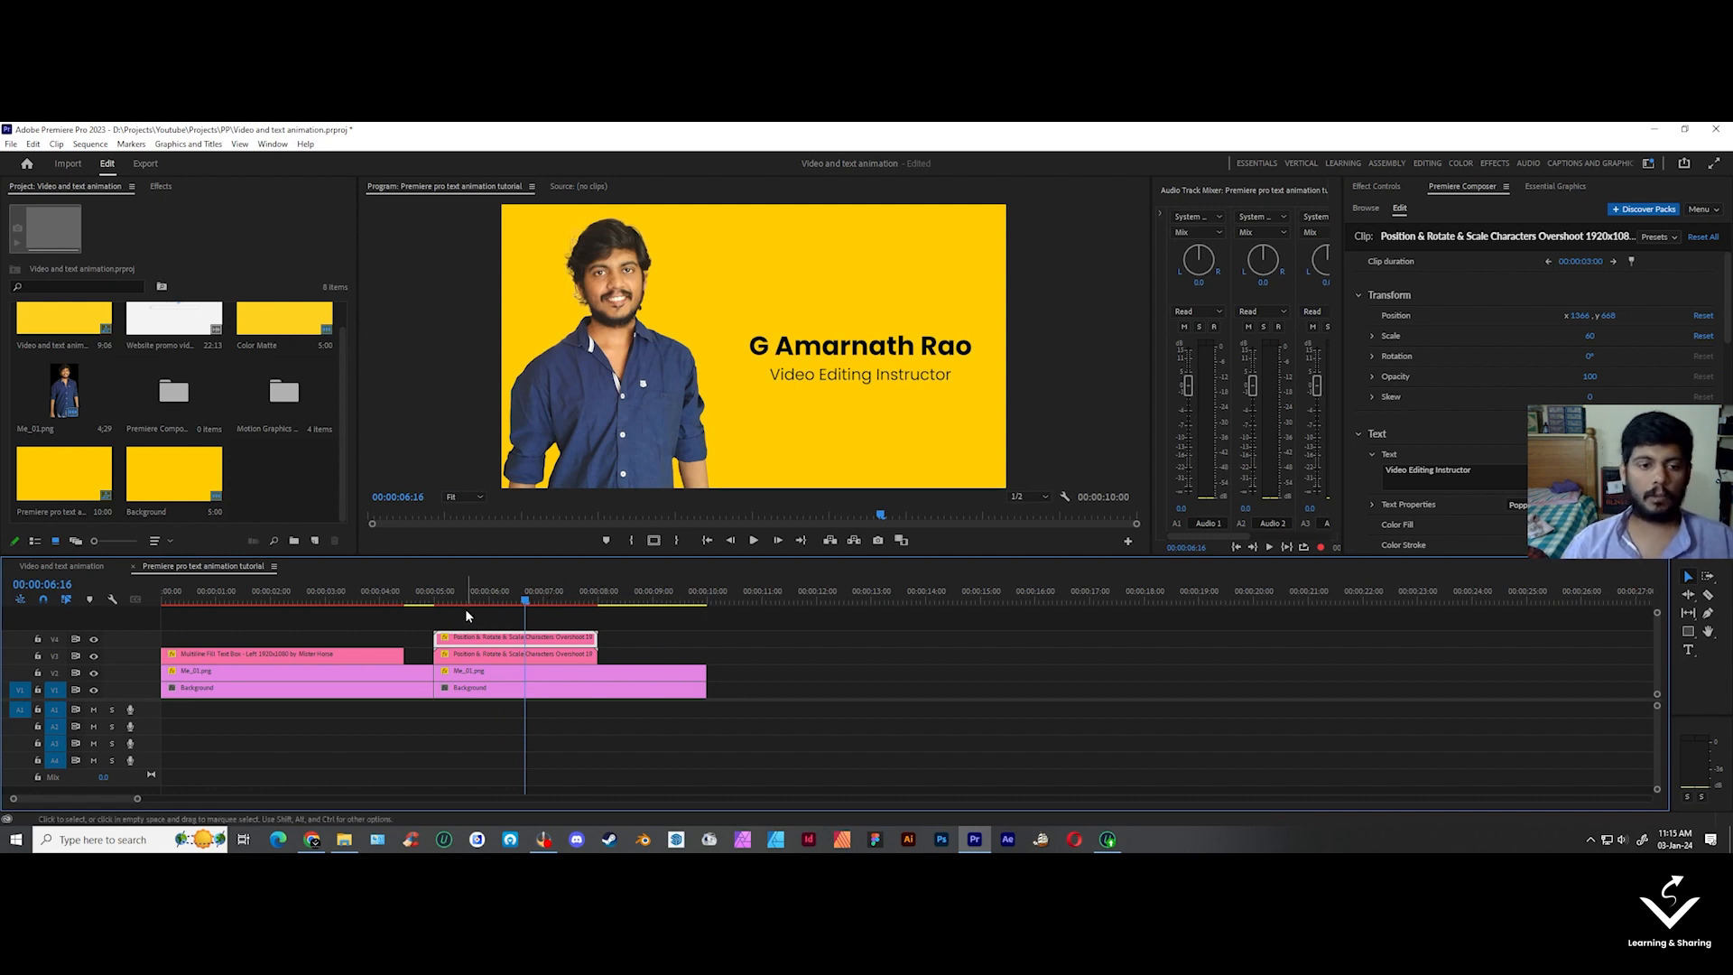
- Browse the Premiere Composer Starter Pack categories Transitions, Social Media and Shape Elements
click(1366, 209)
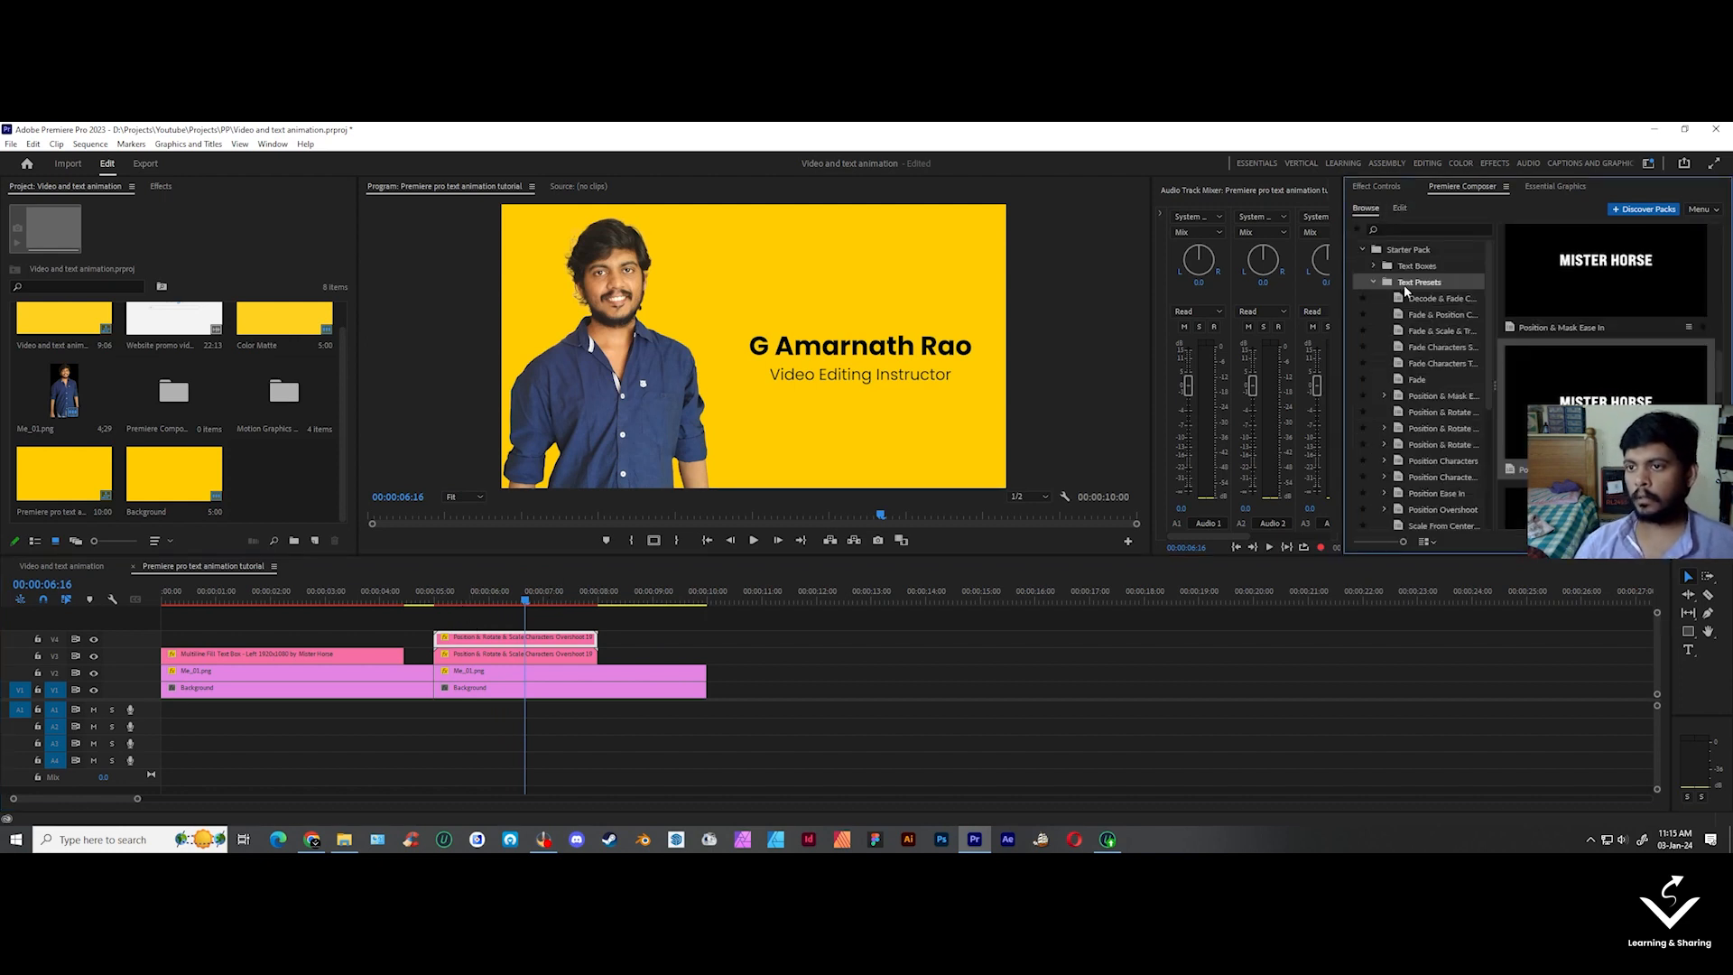
click(1374, 281)
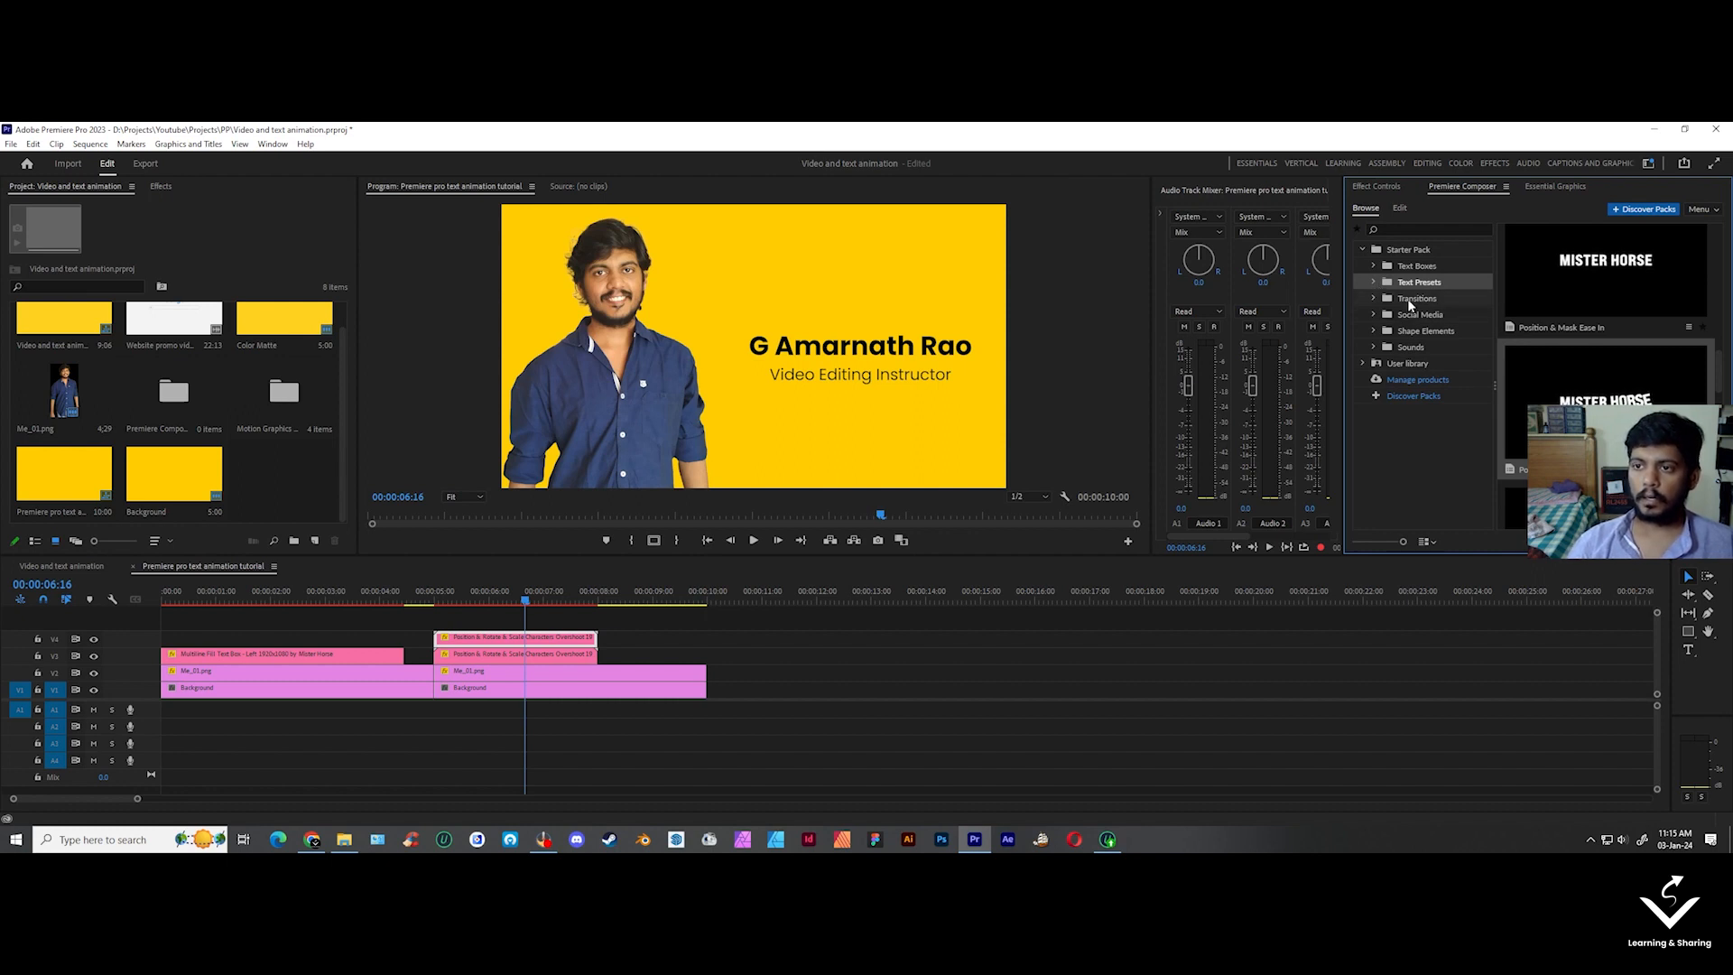
click(1413, 298)
click(1420, 314)
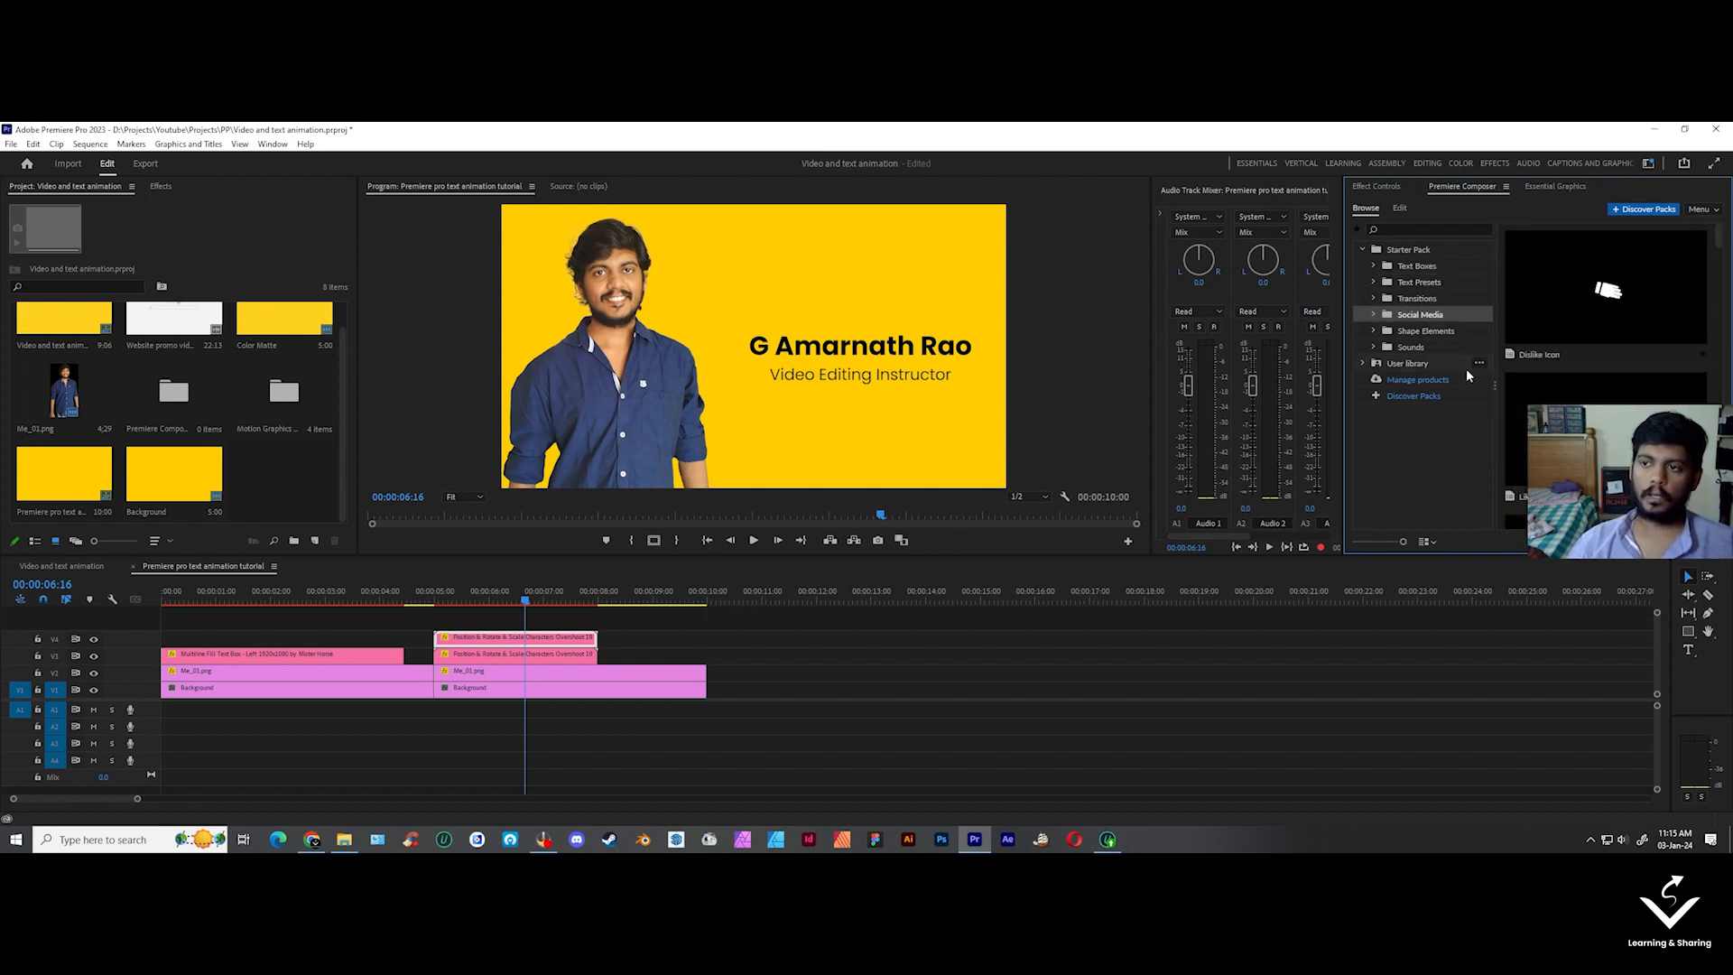
click(1427, 331)
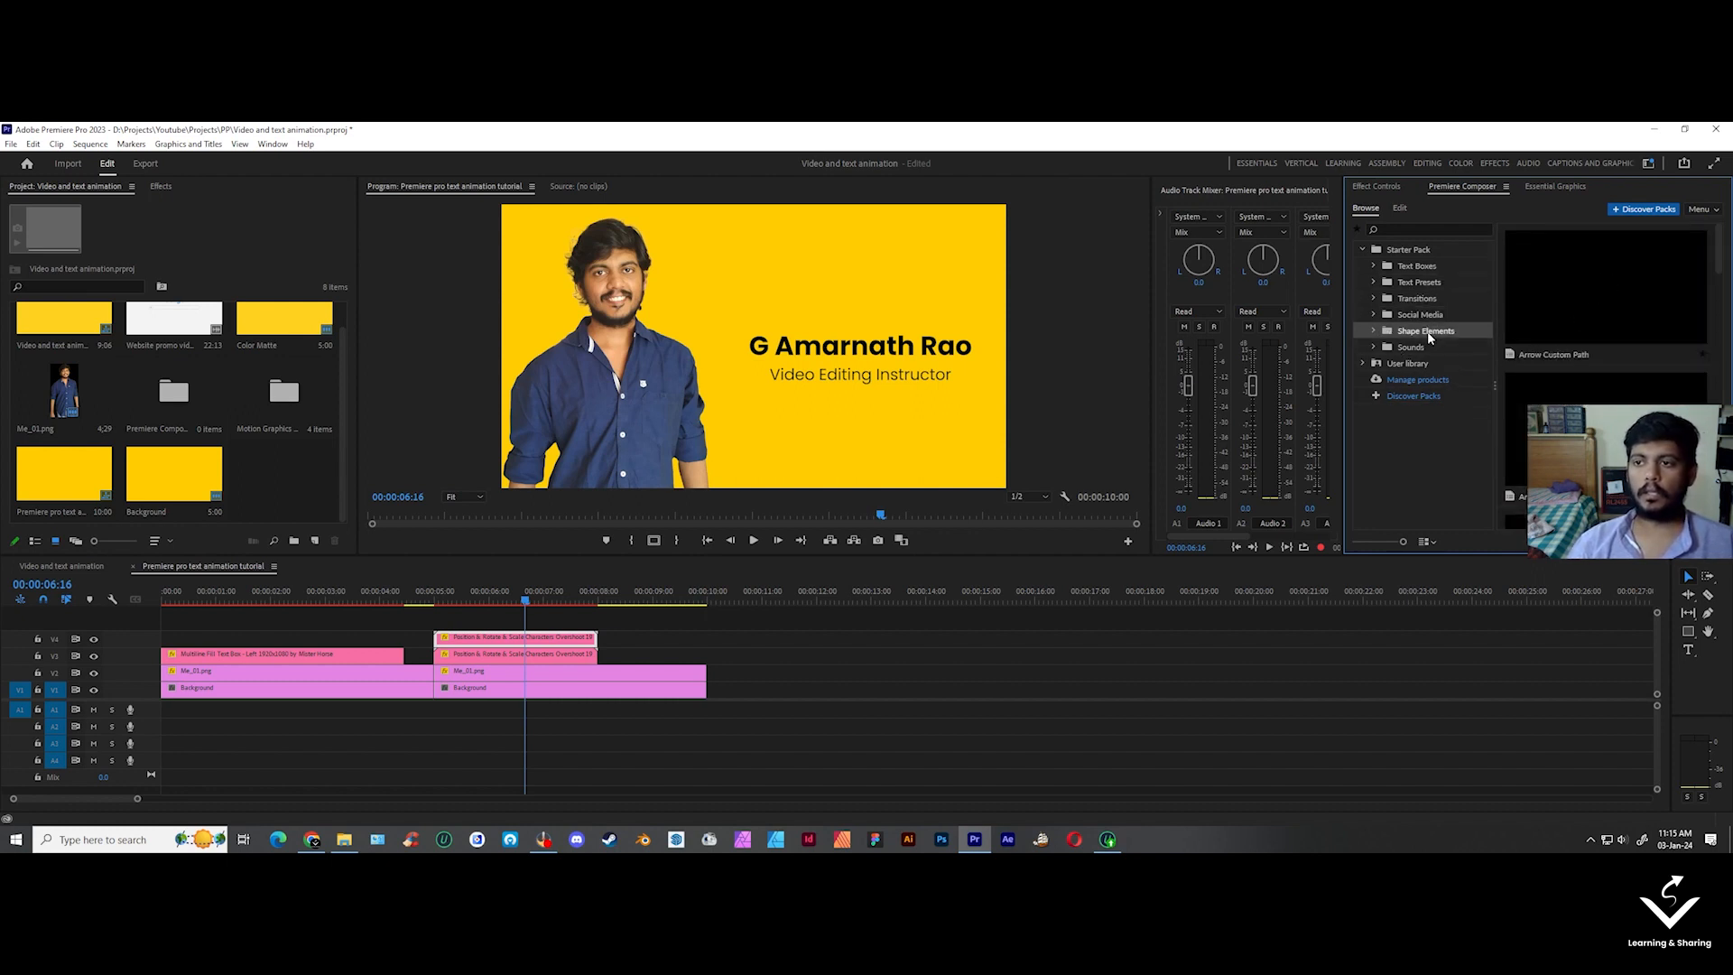